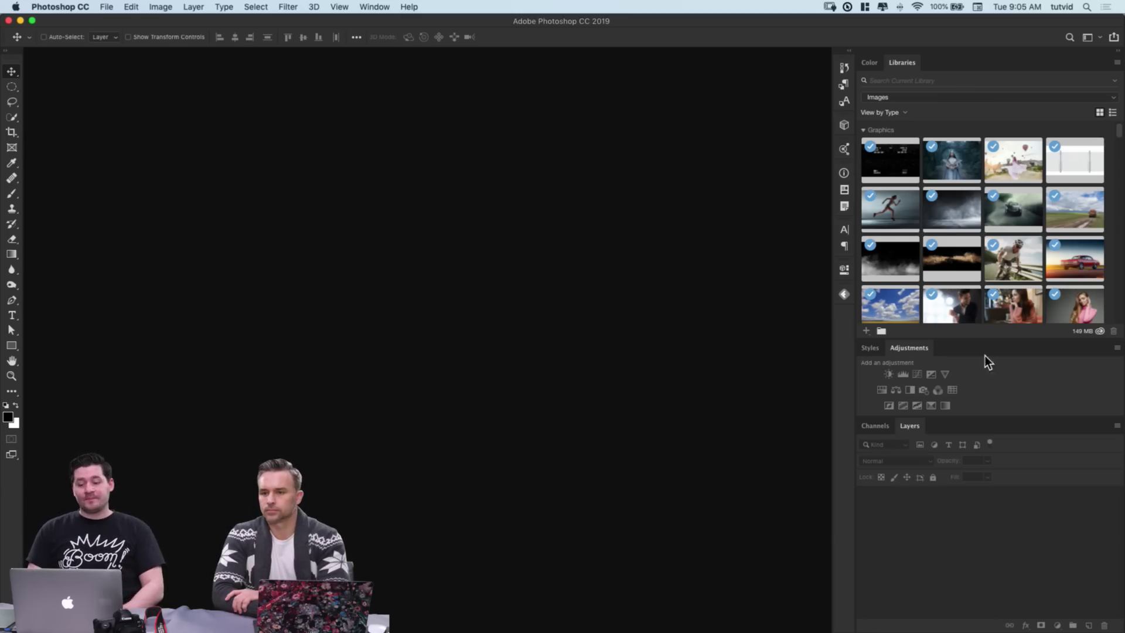
Step: Open the stock photo of the cheerful young man in the nightclub from the Images library and collapse the Libraries and Adjustments panels
scroll(958, 233, "down", 3)
scroll(958, 228, "down", 1)
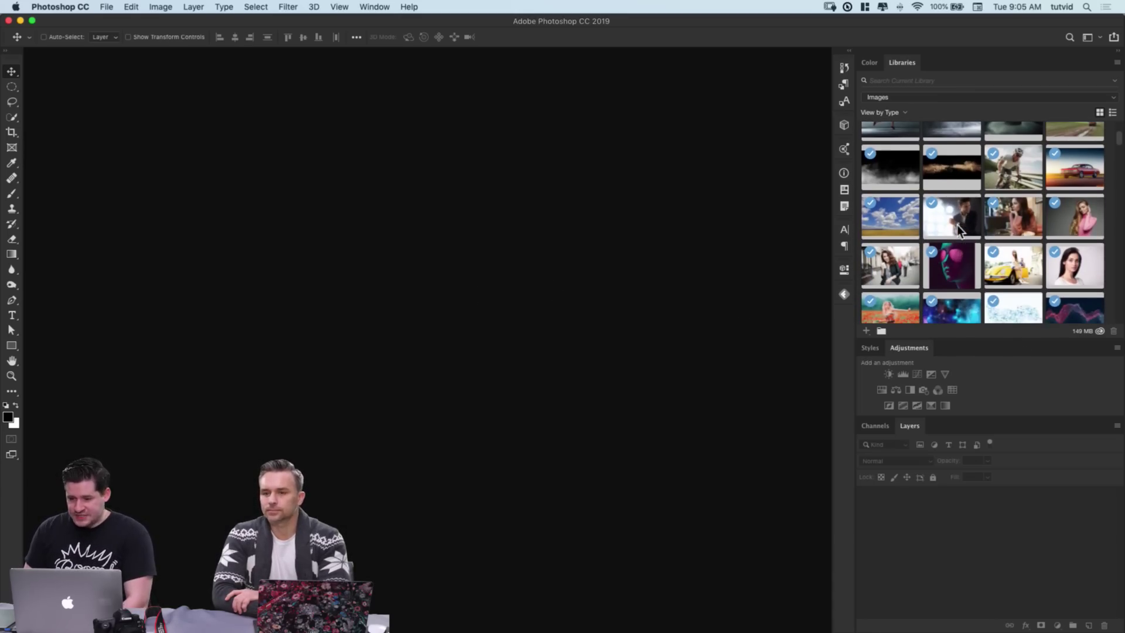
left_click_drag(654, 379, 681, 320)
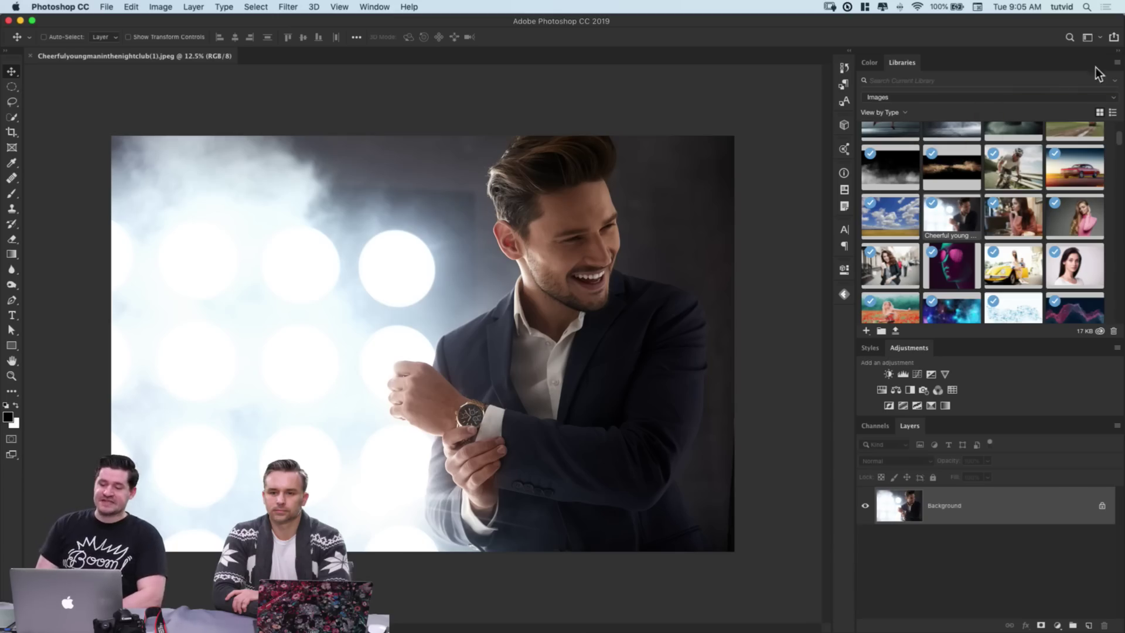
scroll(1004, 276, "up", 4)
scroll(1003, 276, "up", 3)
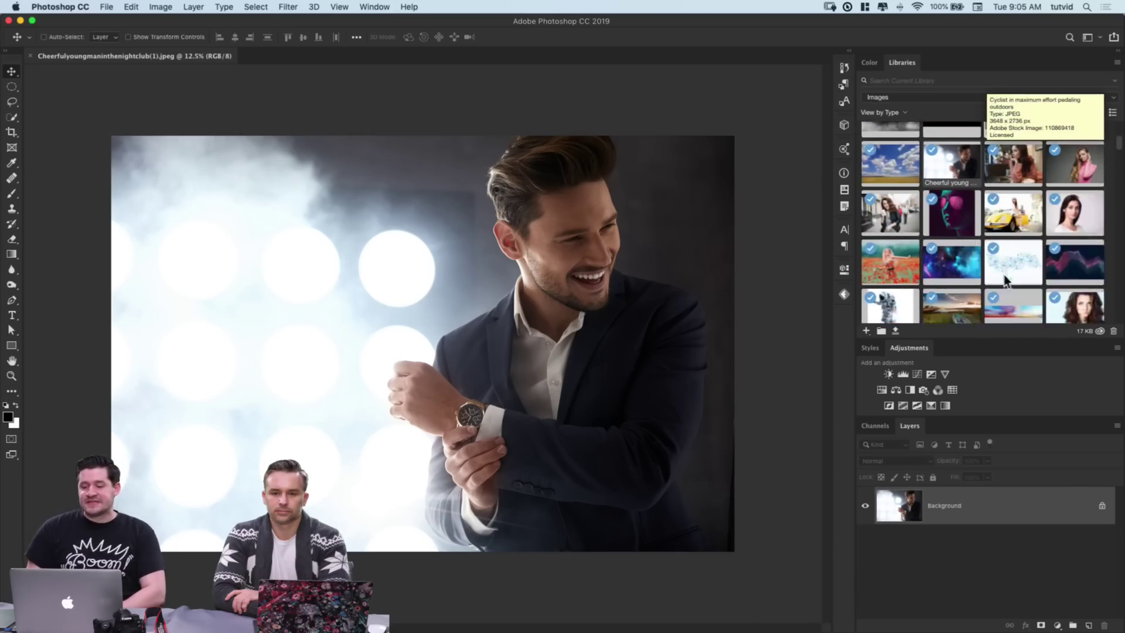
scroll(1004, 275, "down", 3)
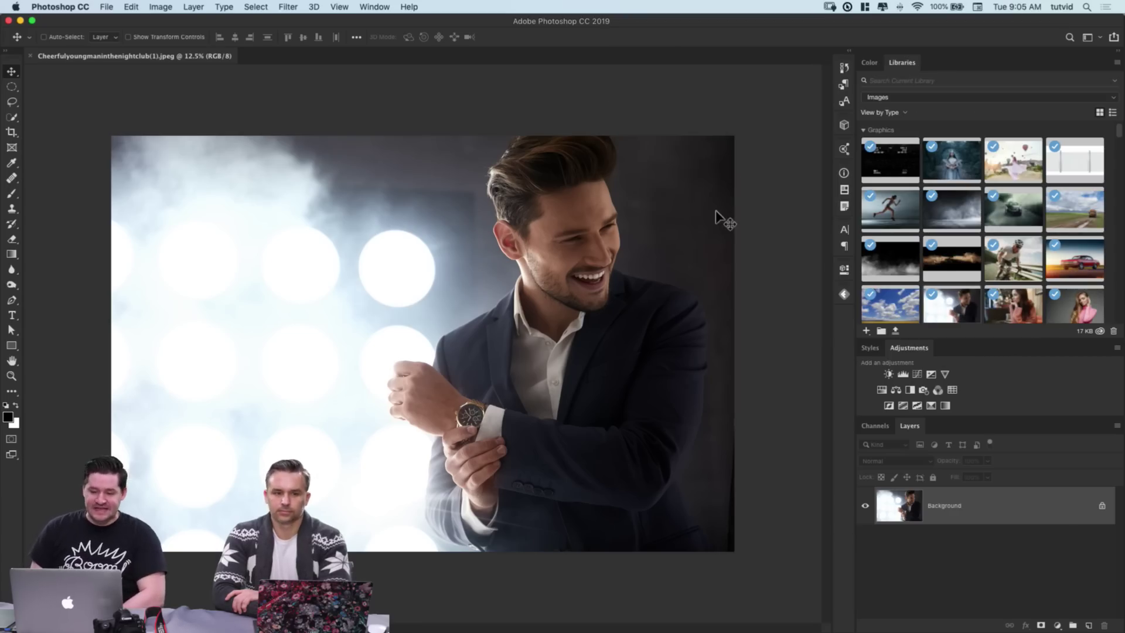
double_click(900, 63)
double_click(917, 83)
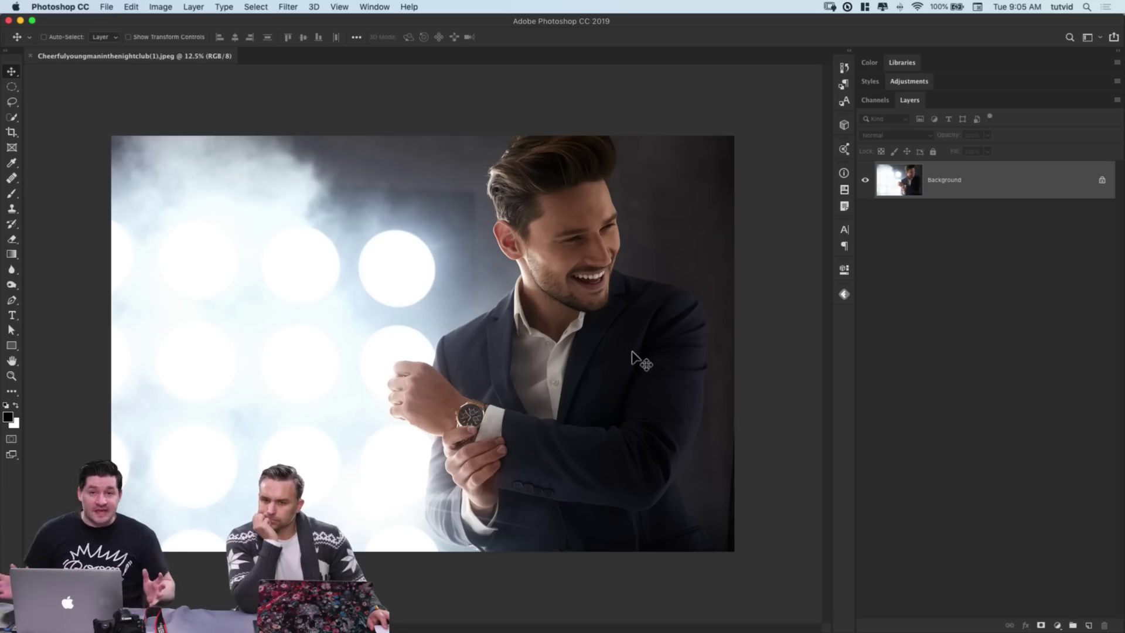
Step: Set the foreground colour to the blue hex value 0076ce
left_click(8, 418)
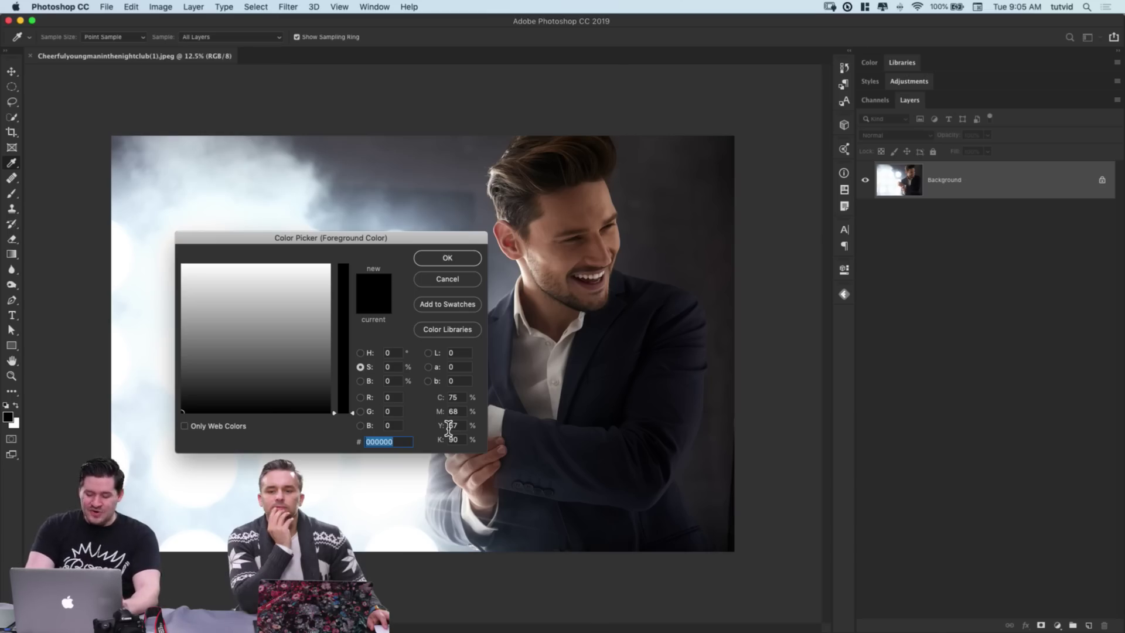
type("0076")
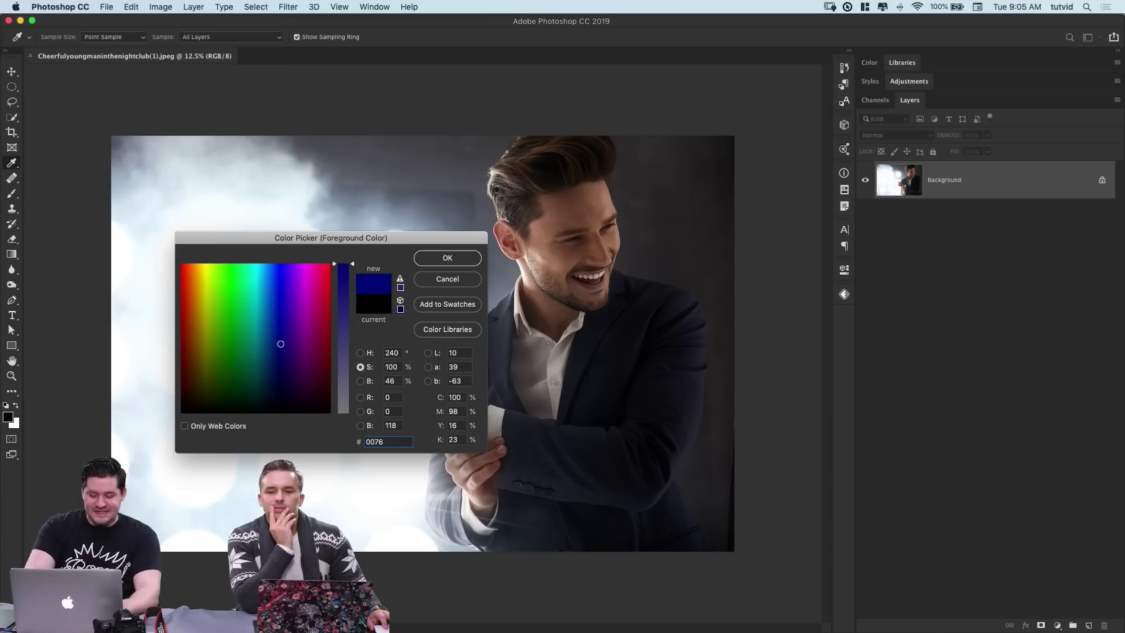
type("ce")
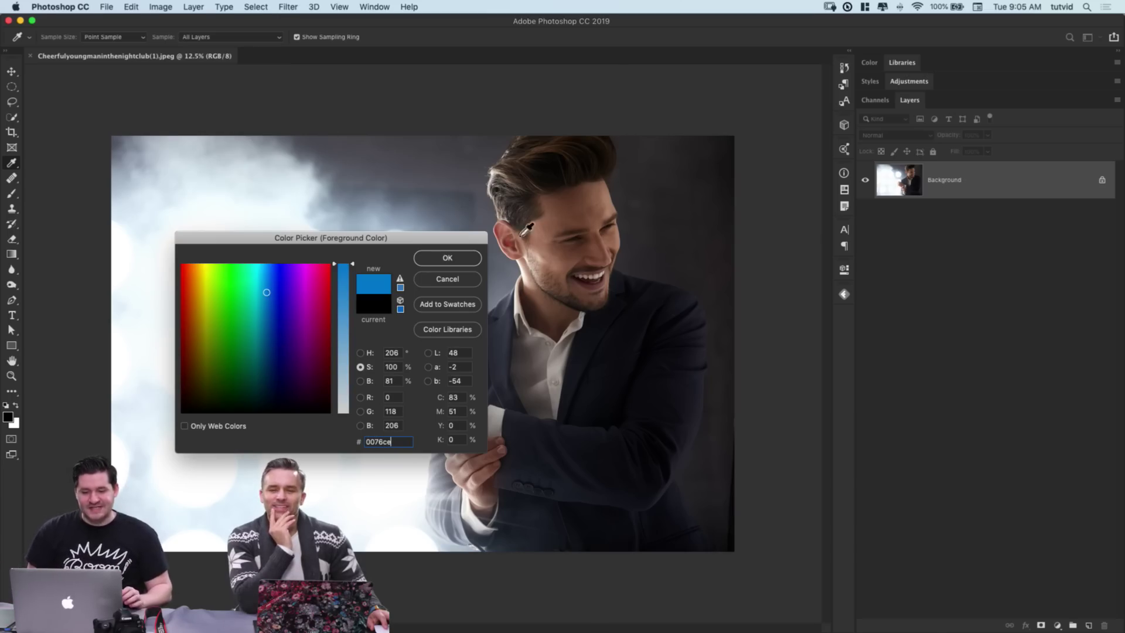
left_click(457, 260)
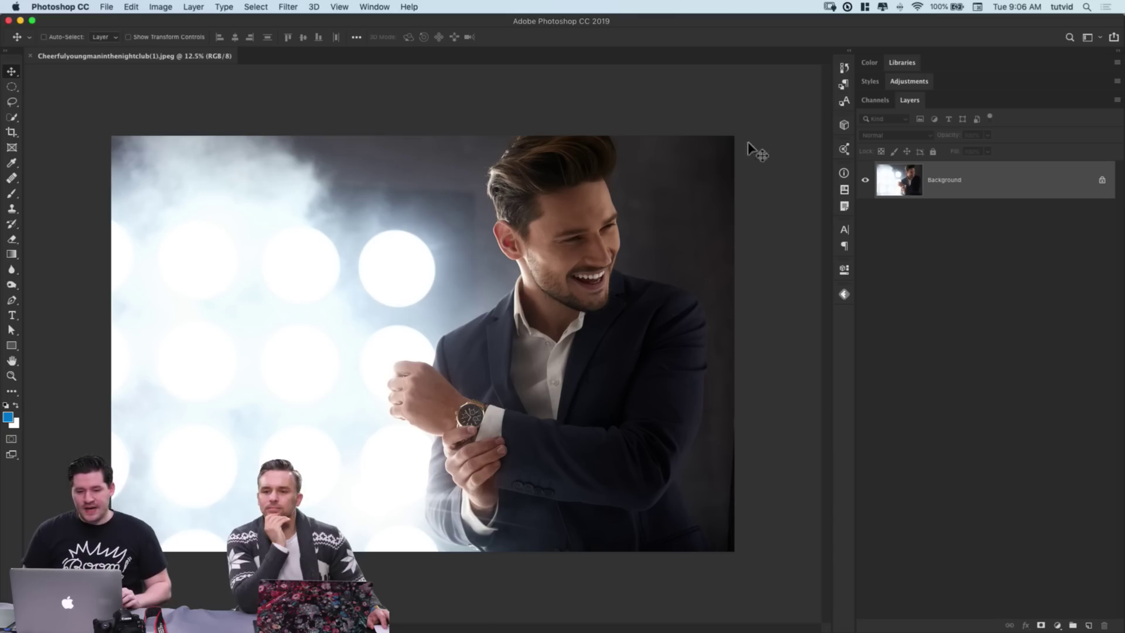
Step: Add a new Gradient fill layer above the Background with the default name, Normal mode and 100% opacity
left_click(194, 7)
mouse_move(276, 164)
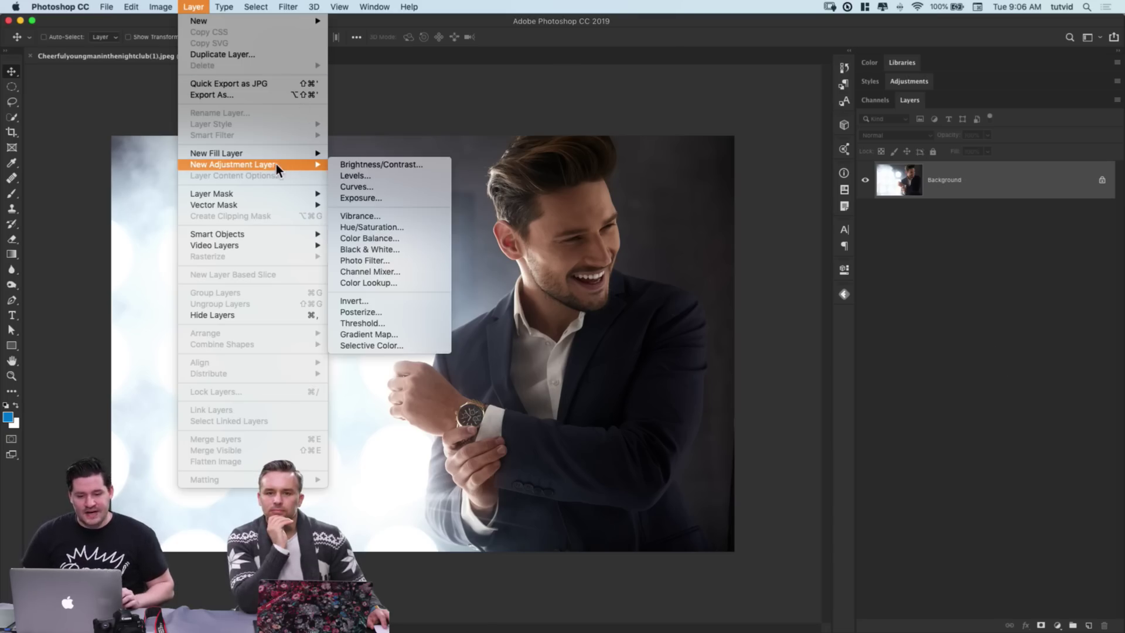
mouse_move(242, 155)
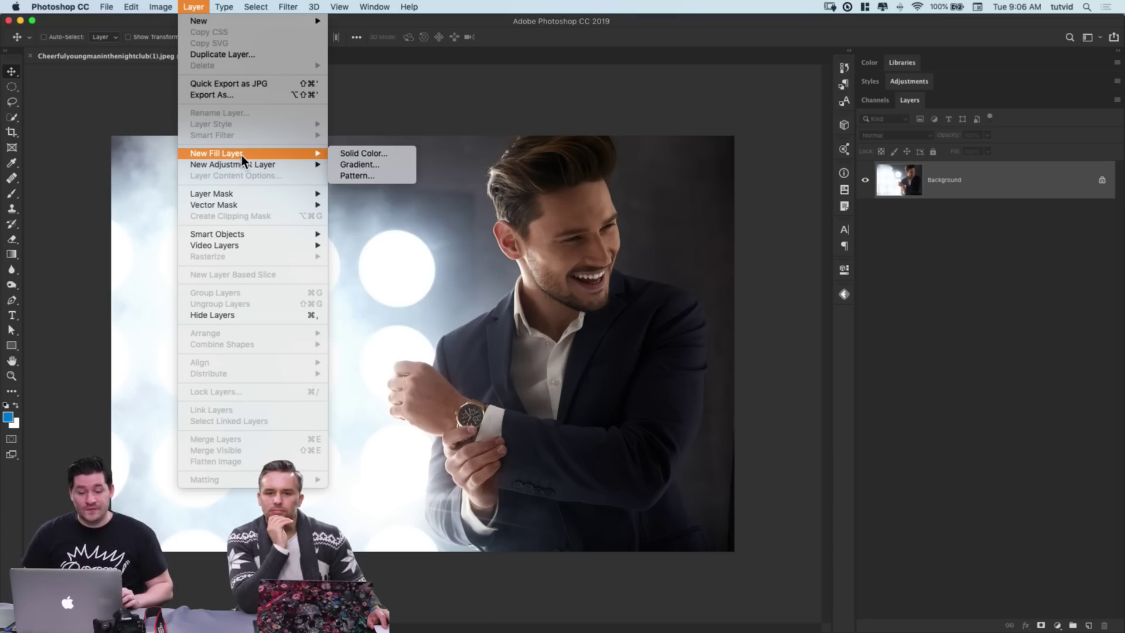
left_click(361, 166)
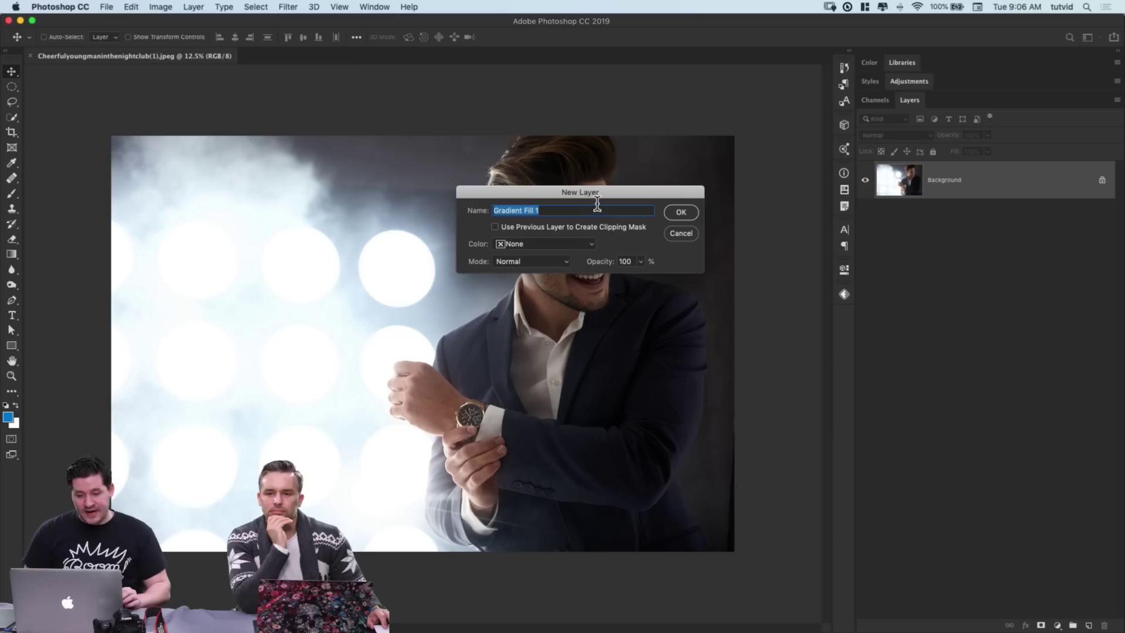
left_click_drag(590, 195, 390, 193)
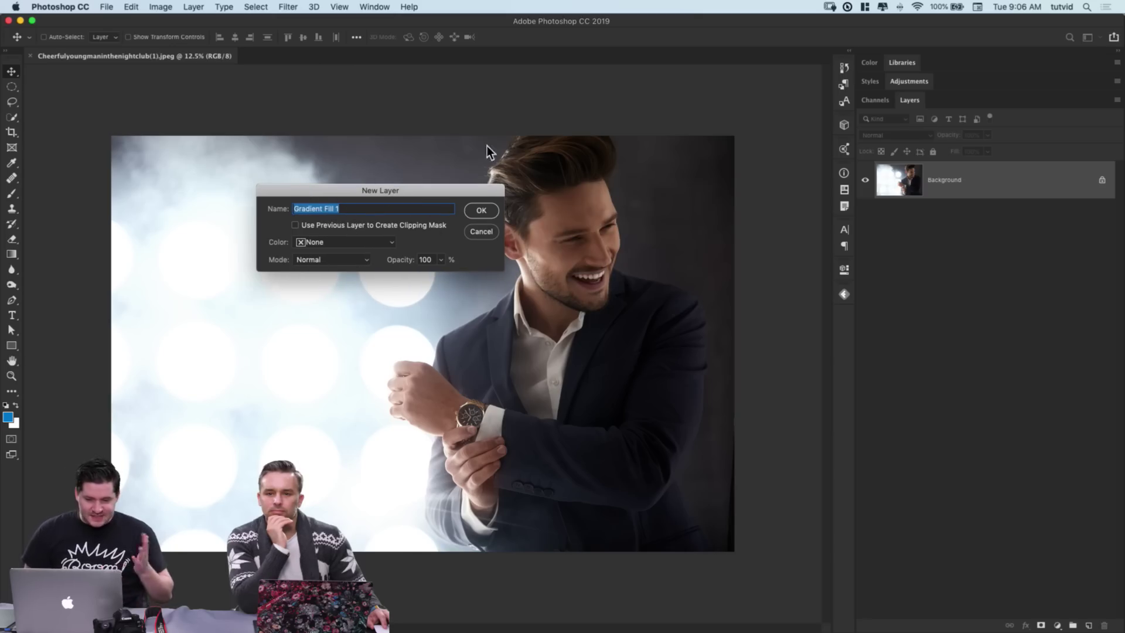
left_click(484, 210)
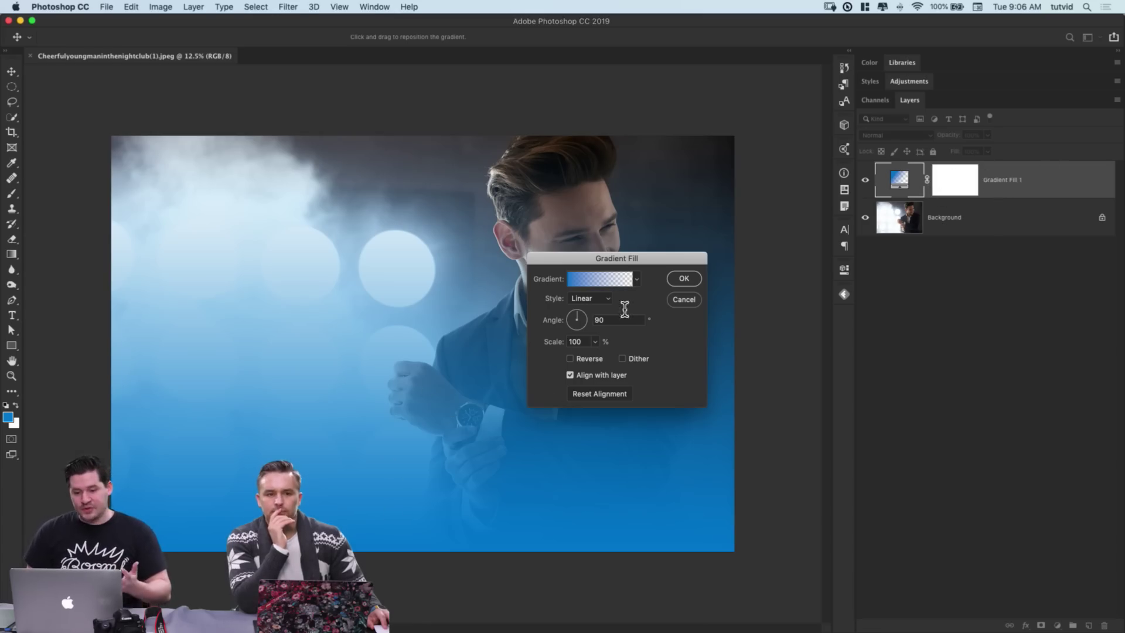
Step: Accept the blue Color to Transparent gradient, set the fill's angle to 0° and apply it
left_click(598, 276)
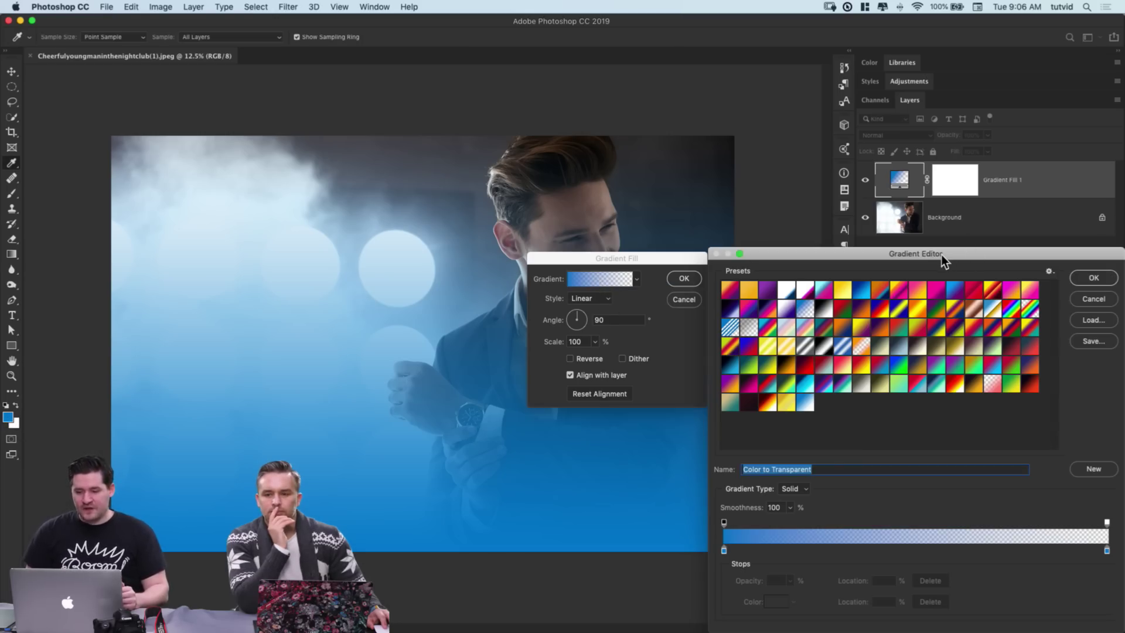
left_click_drag(942, 255, 890, 206)
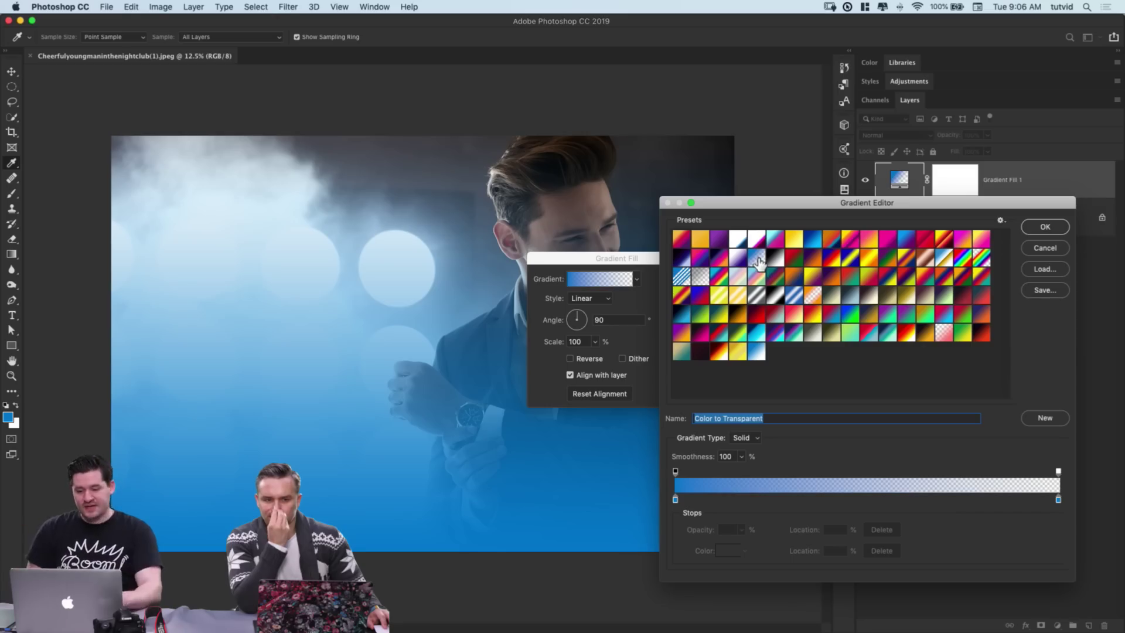
left_click(1045, 226)
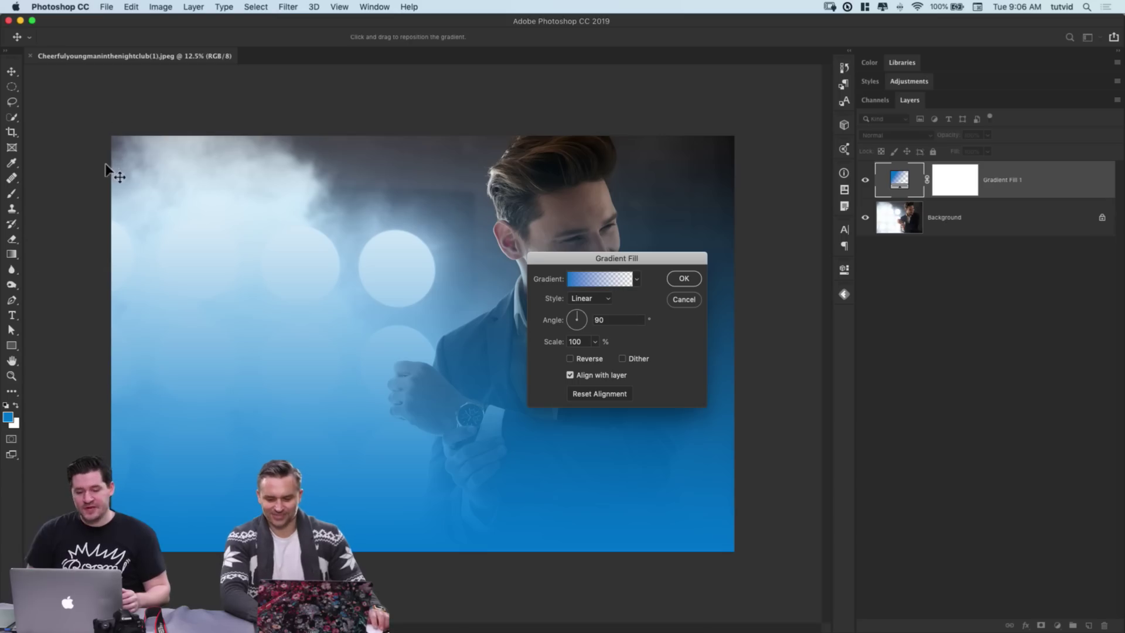
left_click(589, 320)
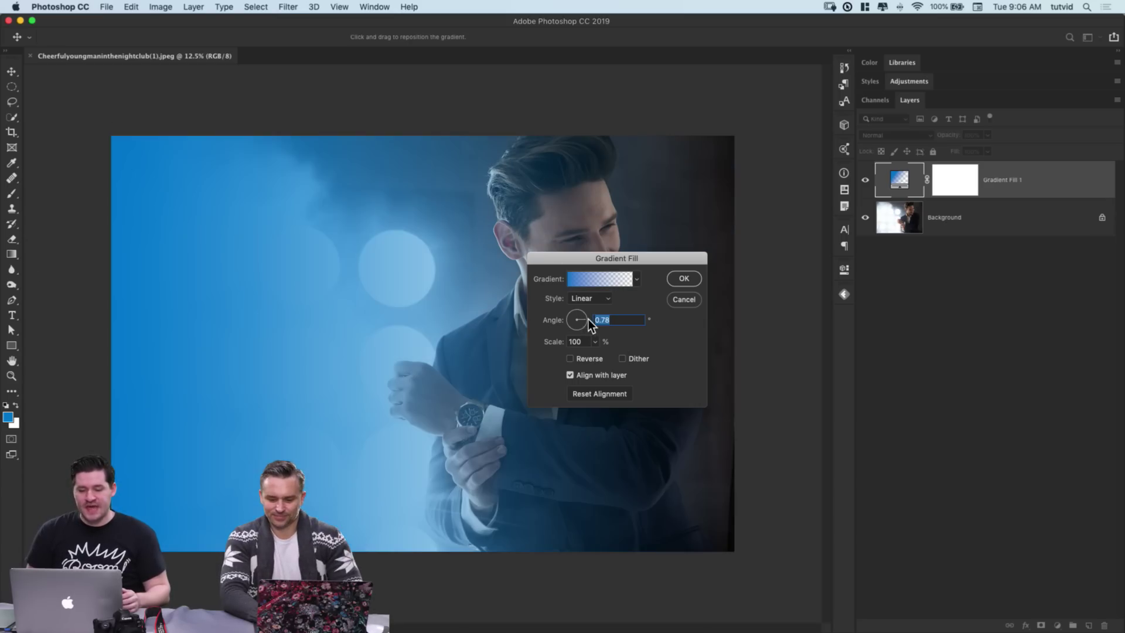
type("0")
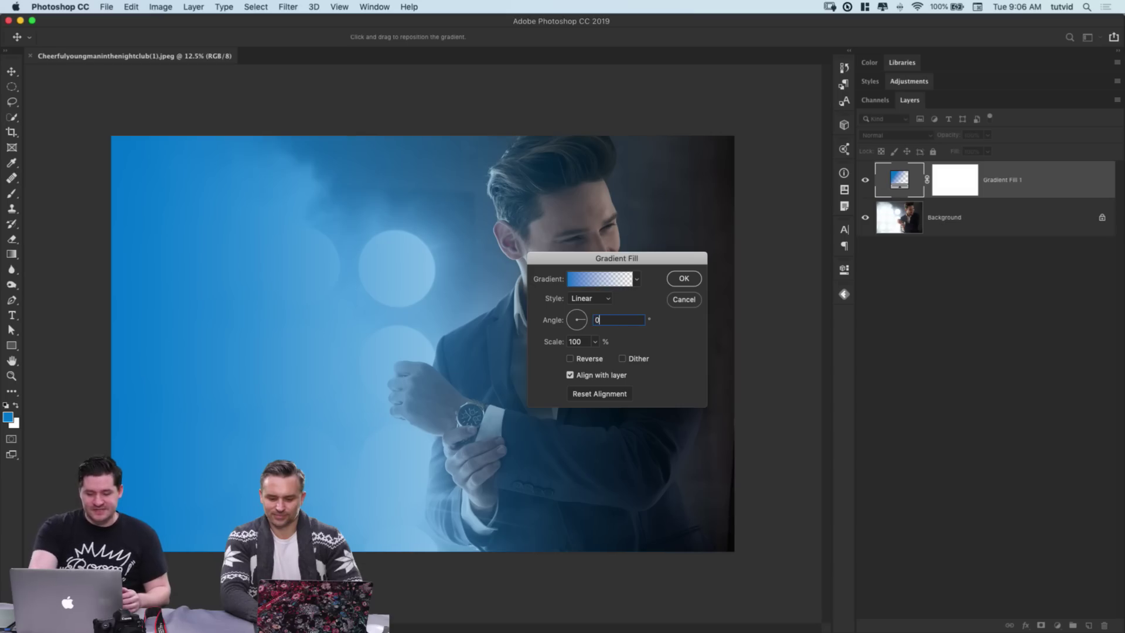
key("Tab")
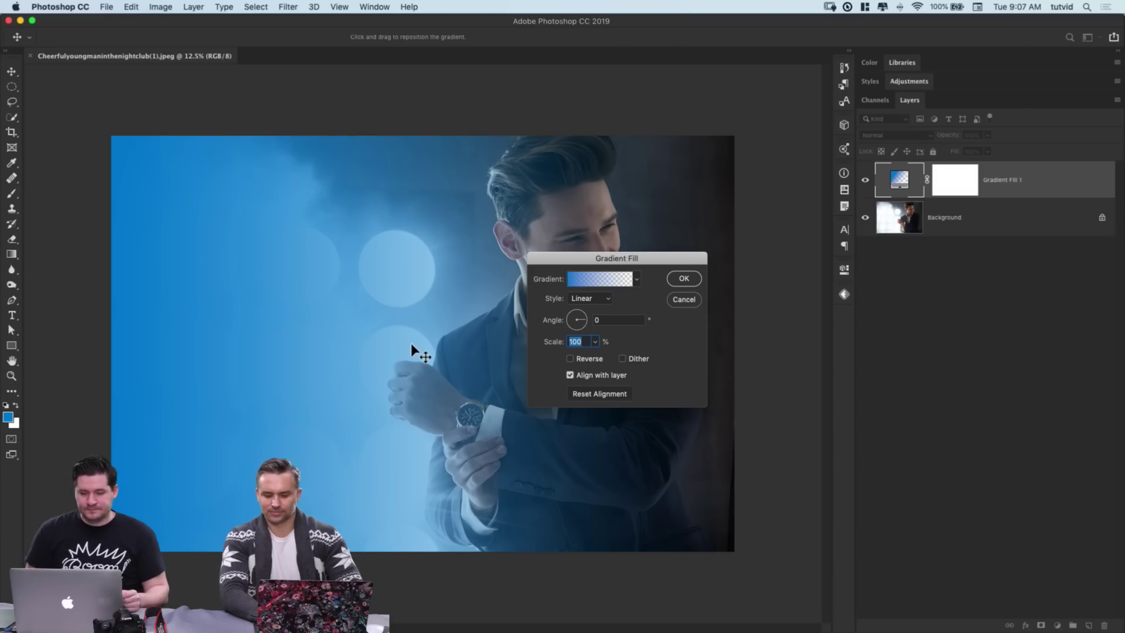
left_click(684, 279)
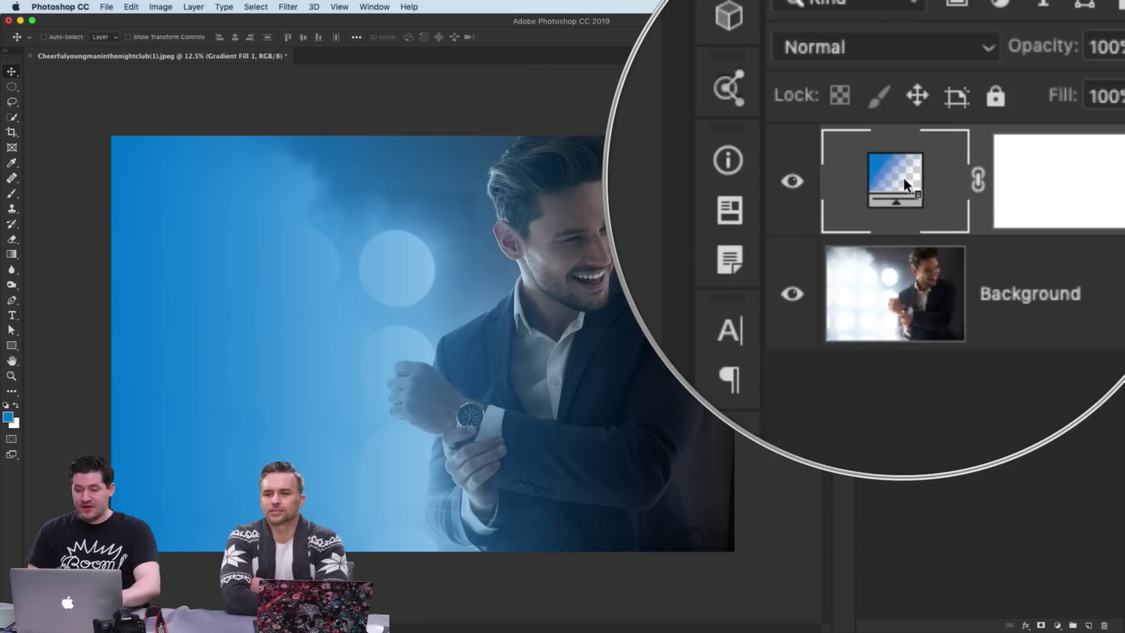
Step: Review the editable settings of the gradient fill layer and close them without changes
double_click(902, 181)
left_click_drag(631, 257, 630, 214)
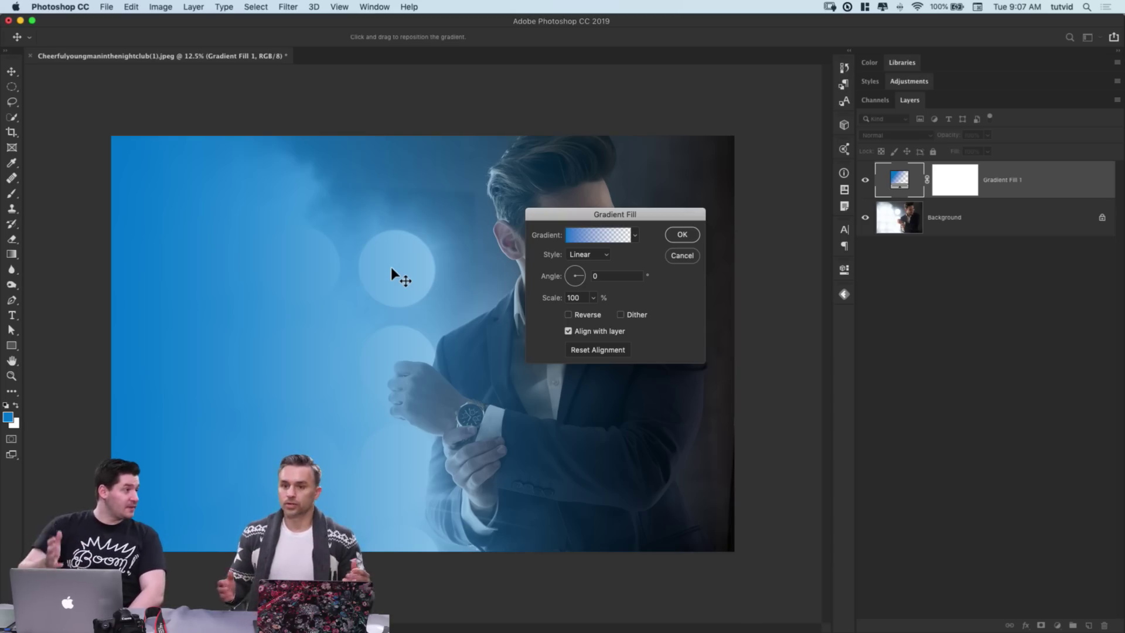
left_click(682, 234)
Step: Hide the gradient fill layer and draw a linear Foreground to Transparent gradient on the Background layer from the photo's left edge past the man
left_click(865, 179)
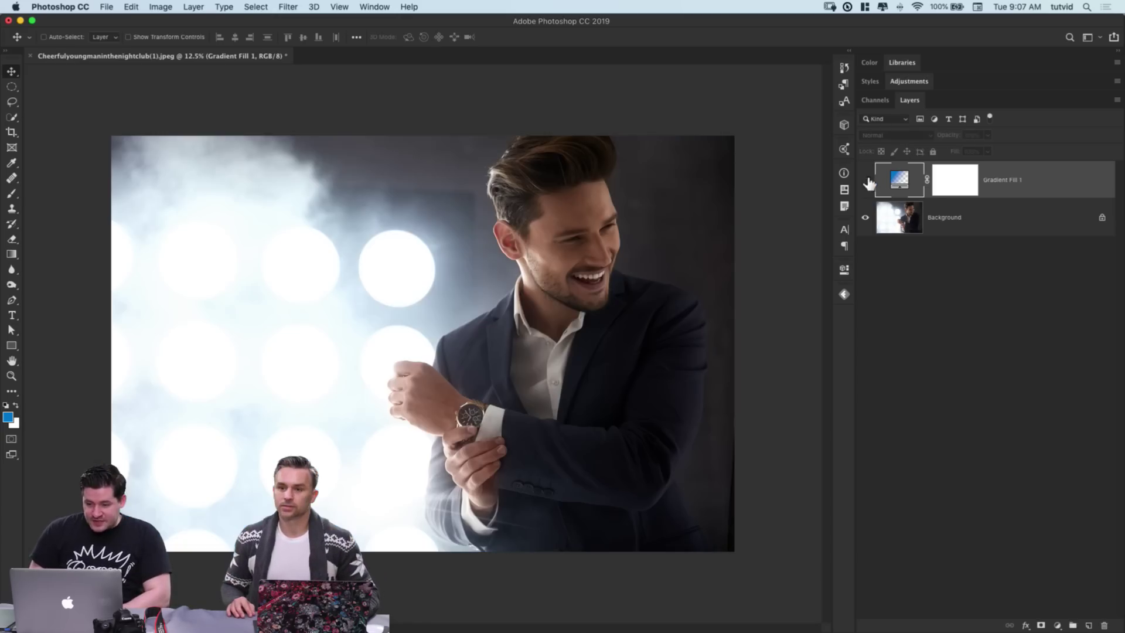
left_click(926, 211)
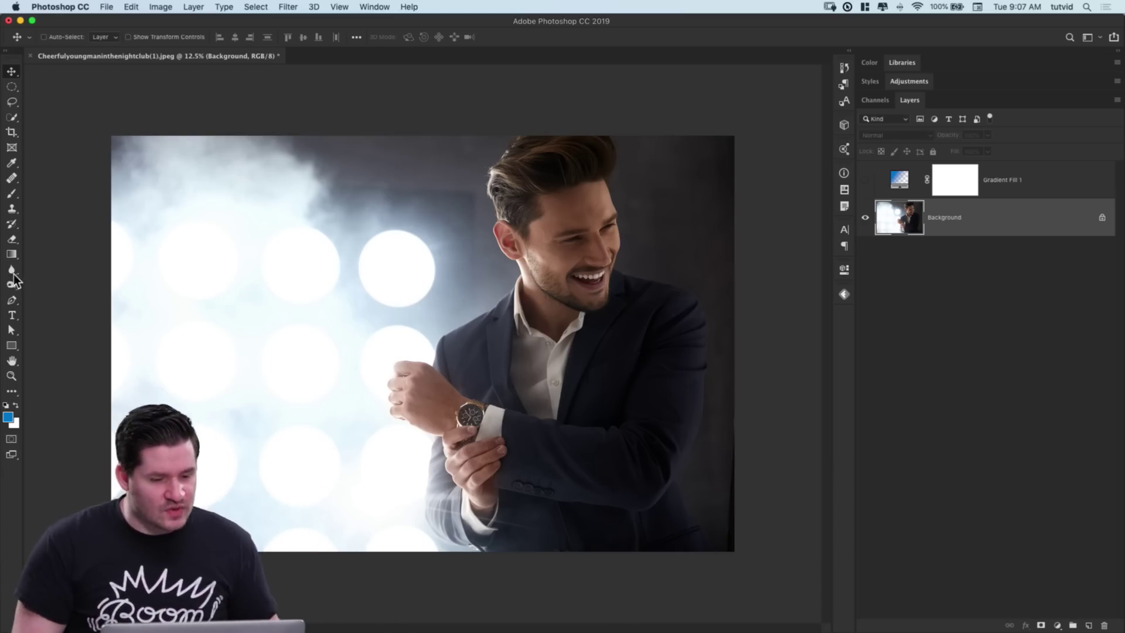
left_click(12, 254)
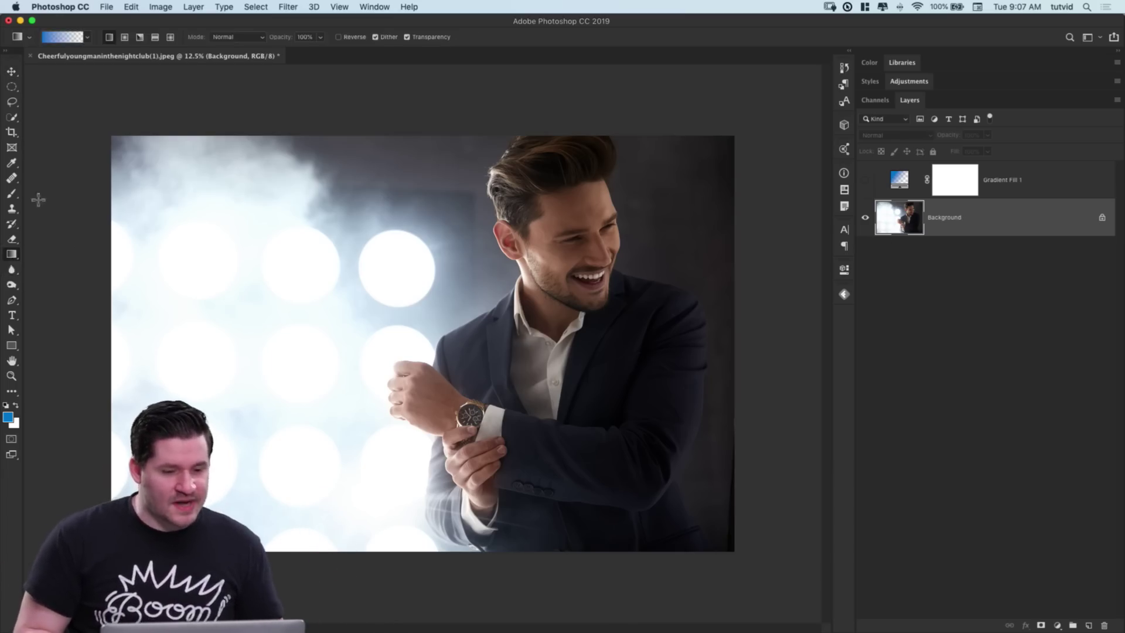
left_click(48, 39)
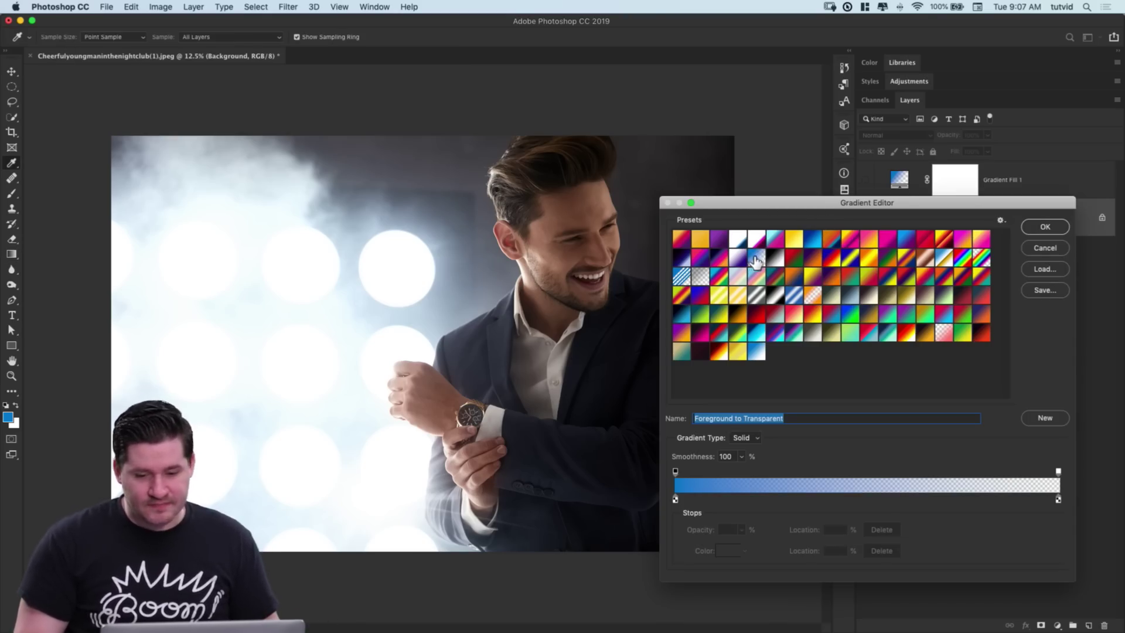
left_click(1036, 226)
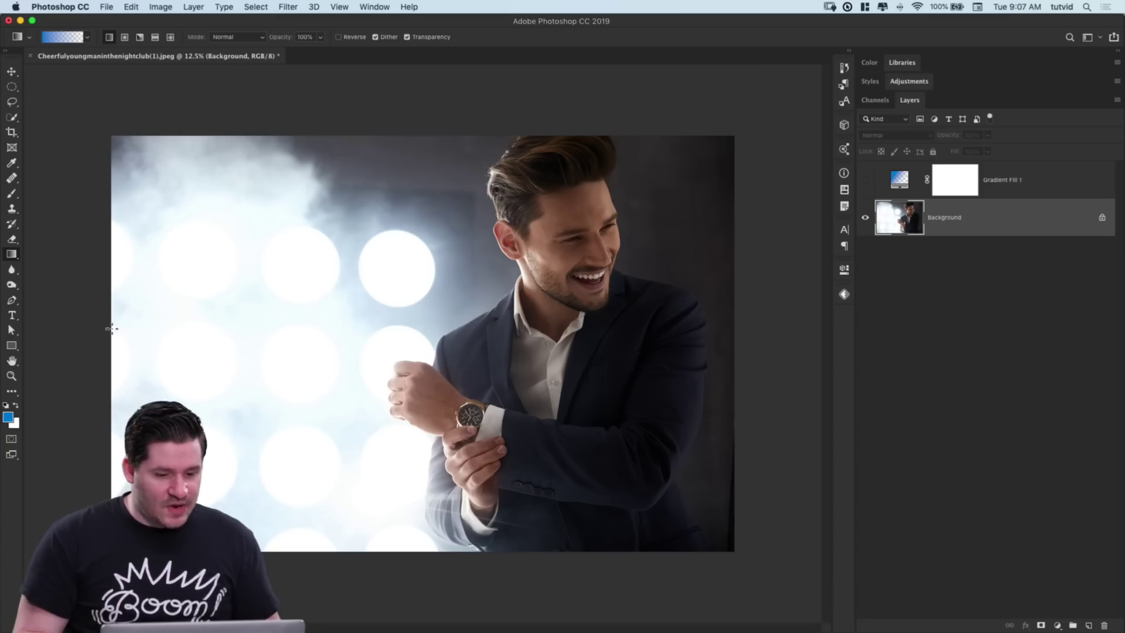
left_click_drag(111, 328, 652, 327)
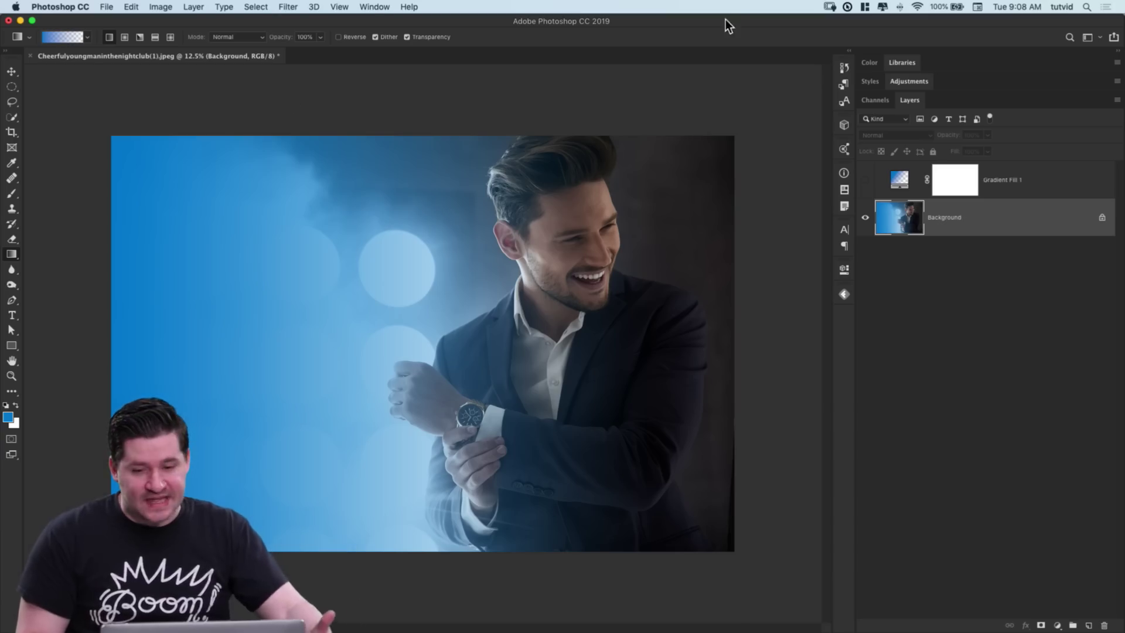
Step: Check the document history, undo the gradient drawn on the Background layer and show the gradient fill layer again
left_click(843, 68)
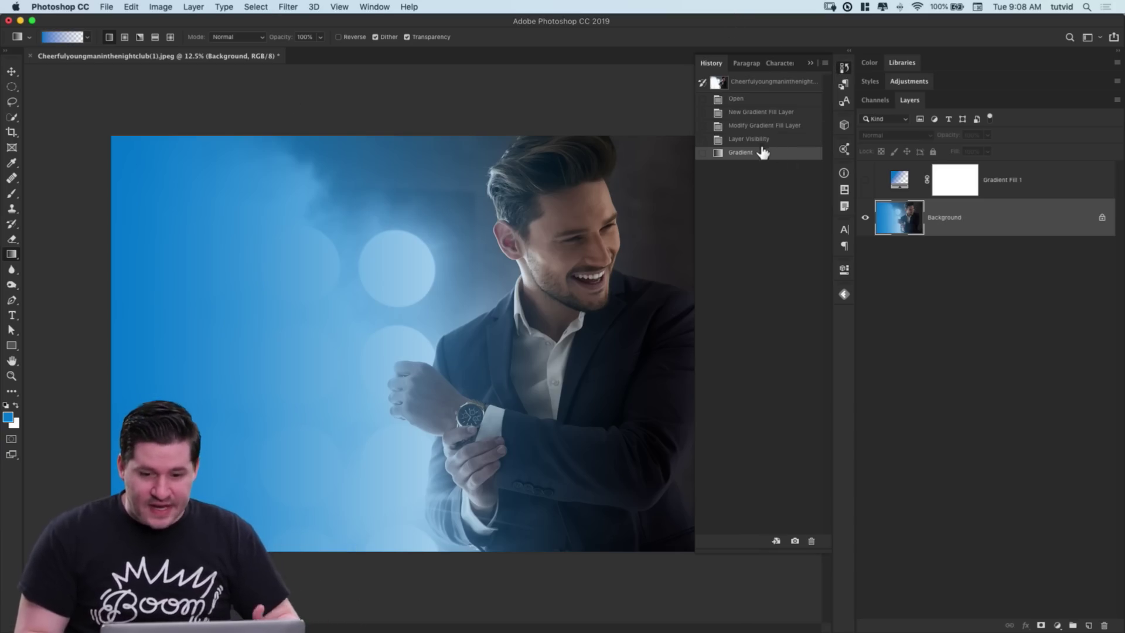
left_click(844, 69)
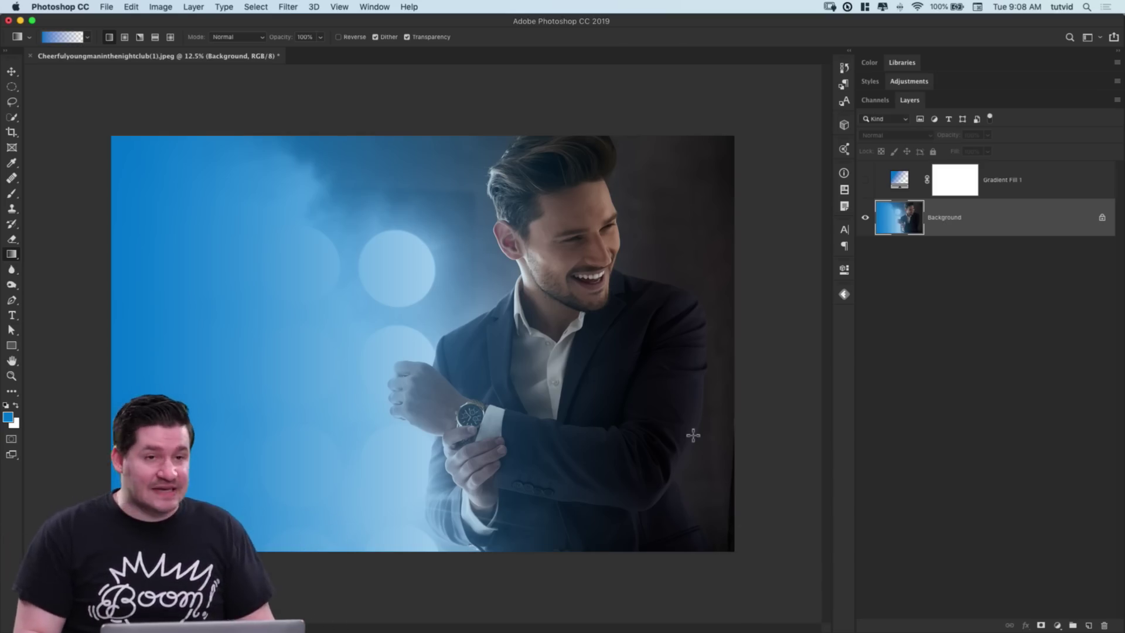
key("super+z")
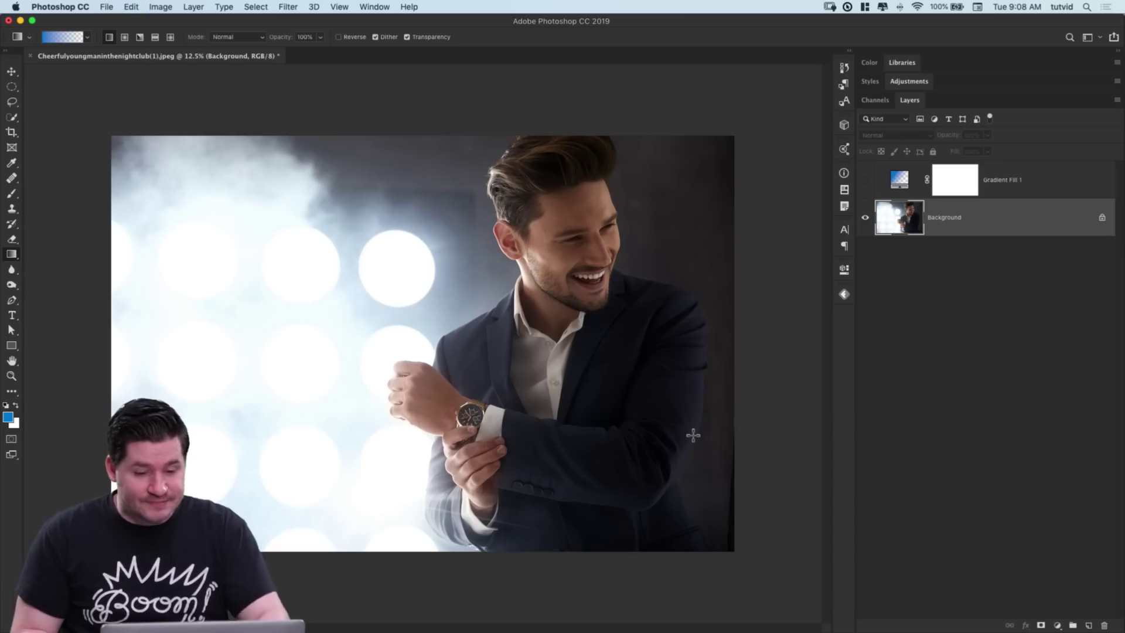
left_click(866, 179)
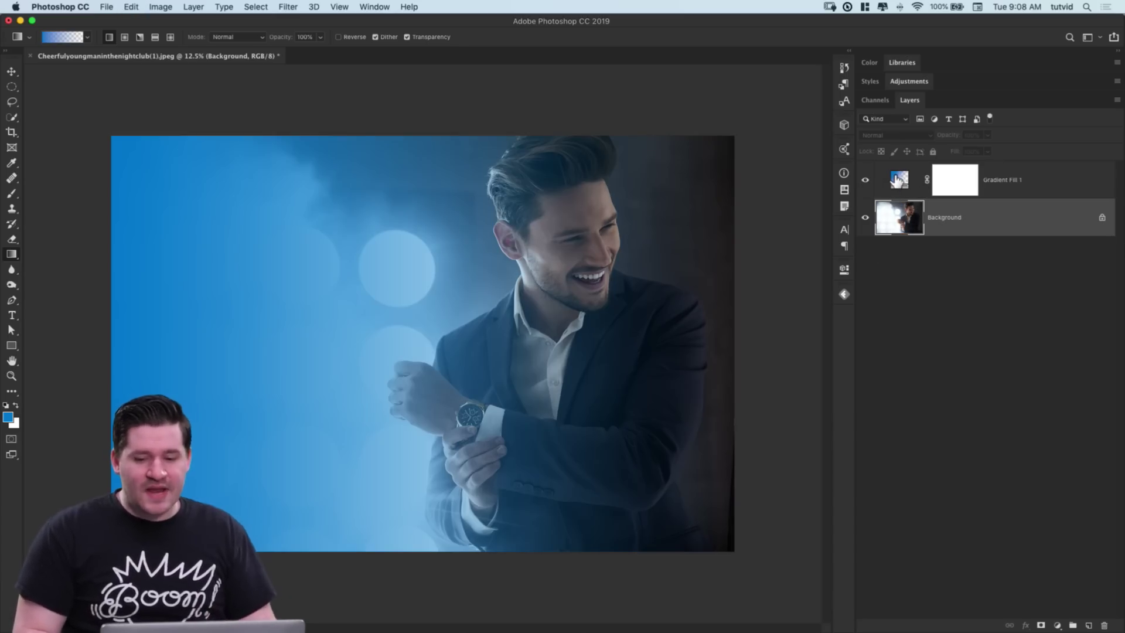
left_click(866, 182)
left_click(866, 180)
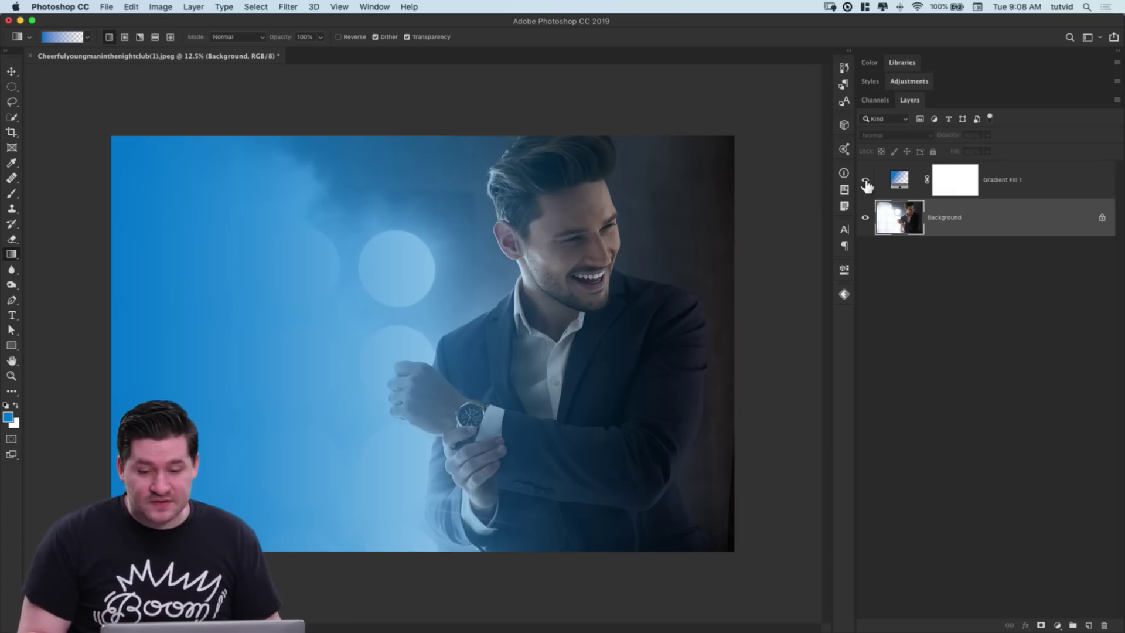
Step: Preview other gradient presets on the gradient fill layer, including outrun-02 and ocean-greens, and discard the preset change
double_click(905, 181)
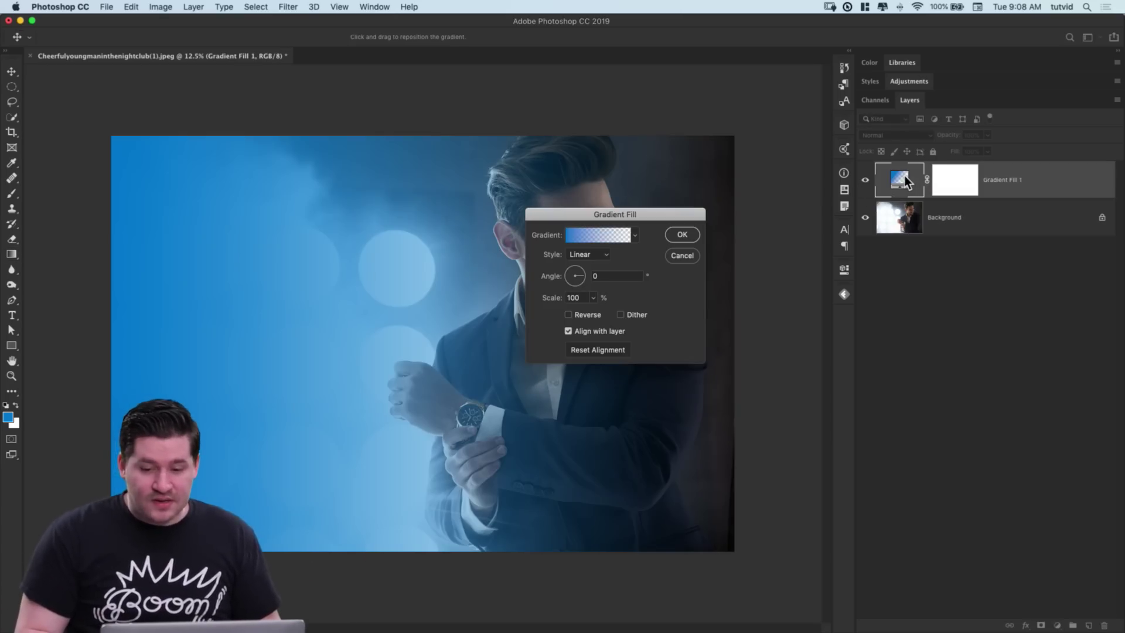
left_click(611, 242)
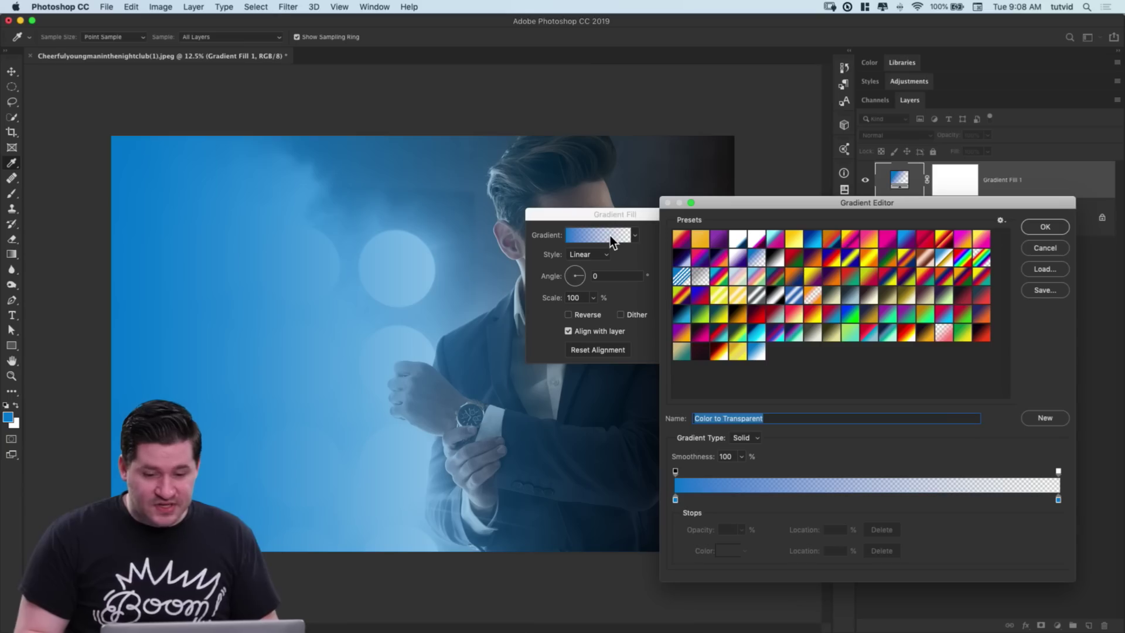
left_click_drag(786, 208, 705, 286)
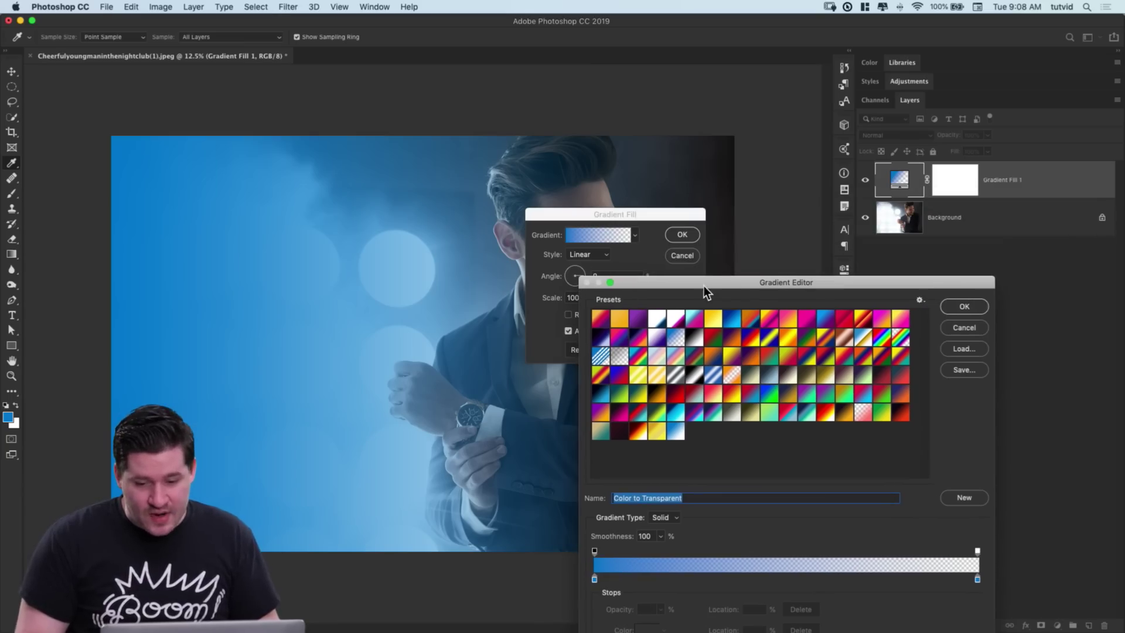
left_click(621, 322)
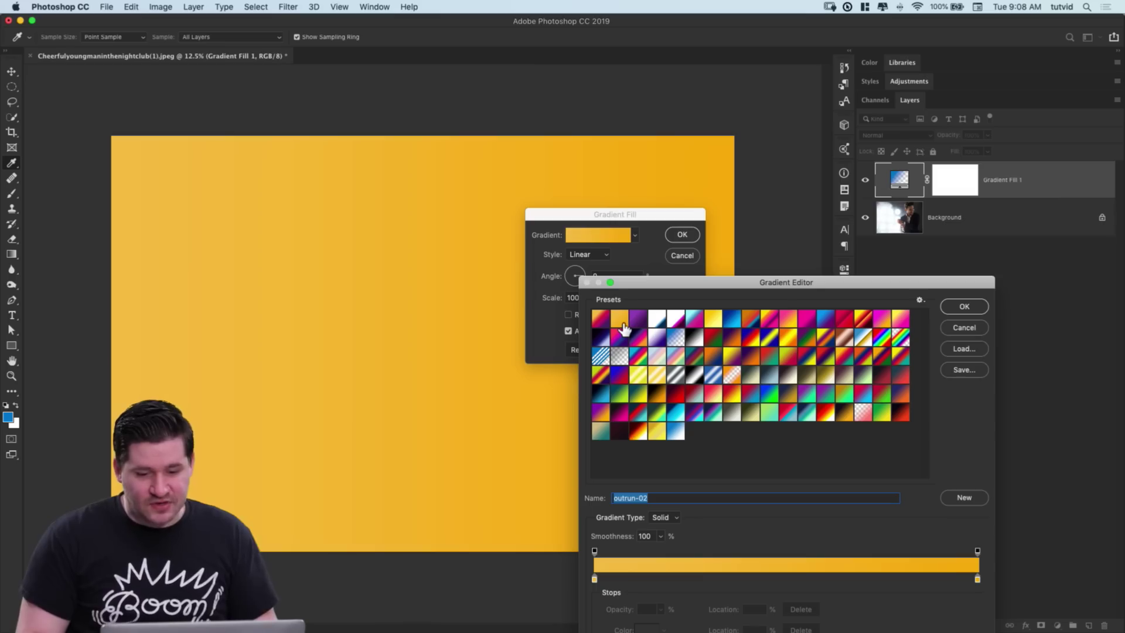
left_click(827, 356)
left_click(760, 417)
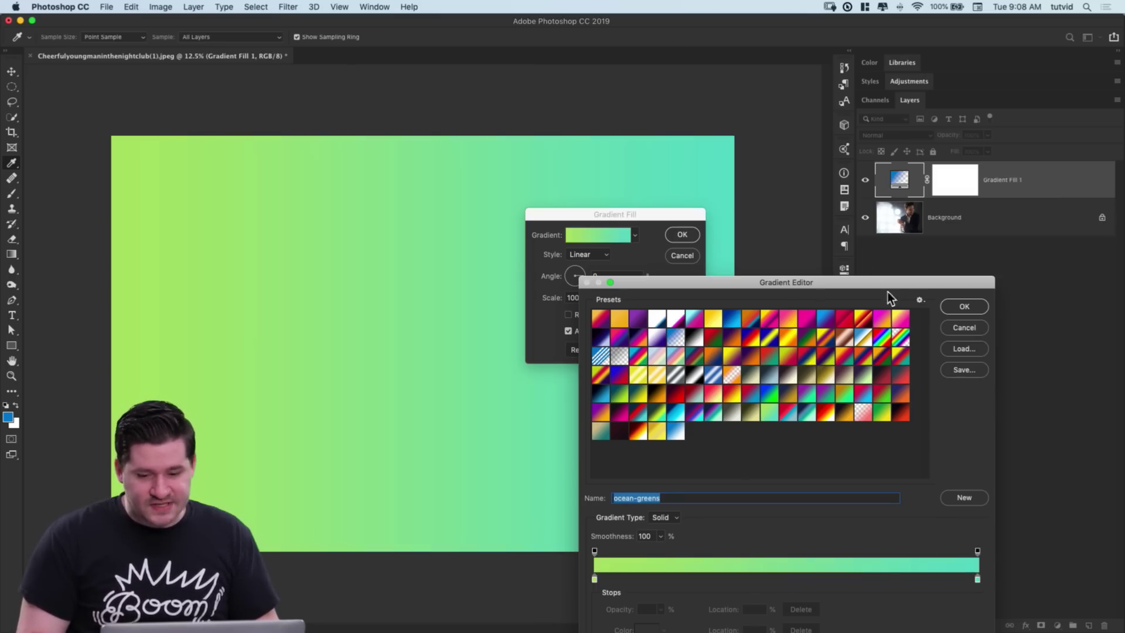
left_click(956, 328)
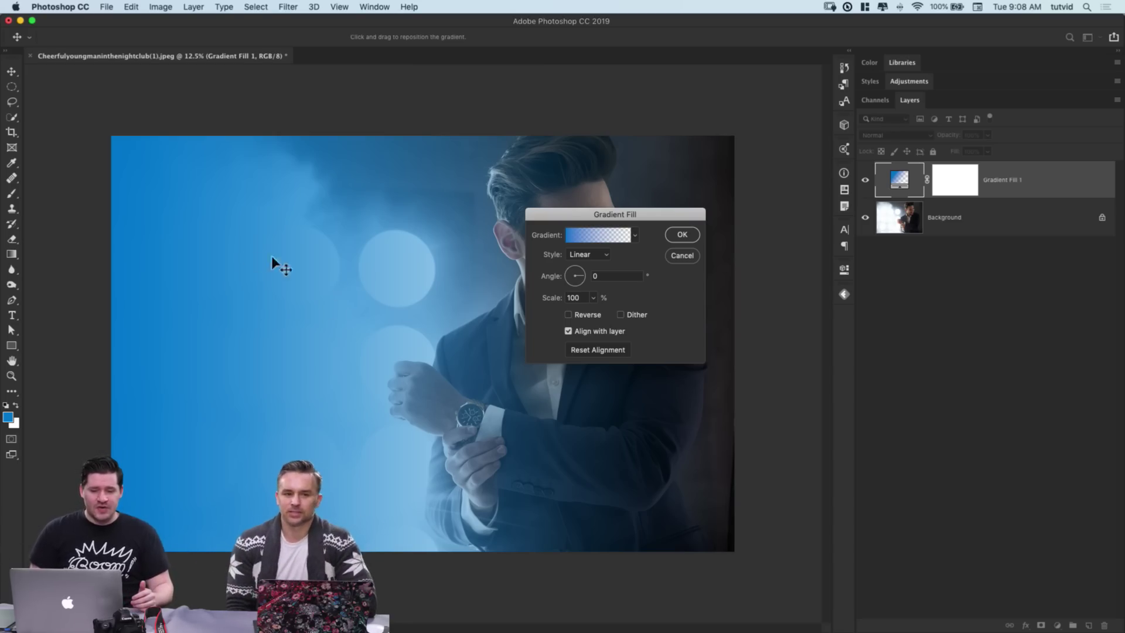
Step: Reposition the fill layer's gradient slightly toward the photo's left edge and apply the gradient fill settings
left_click_drag(287, 260, 246, 270)
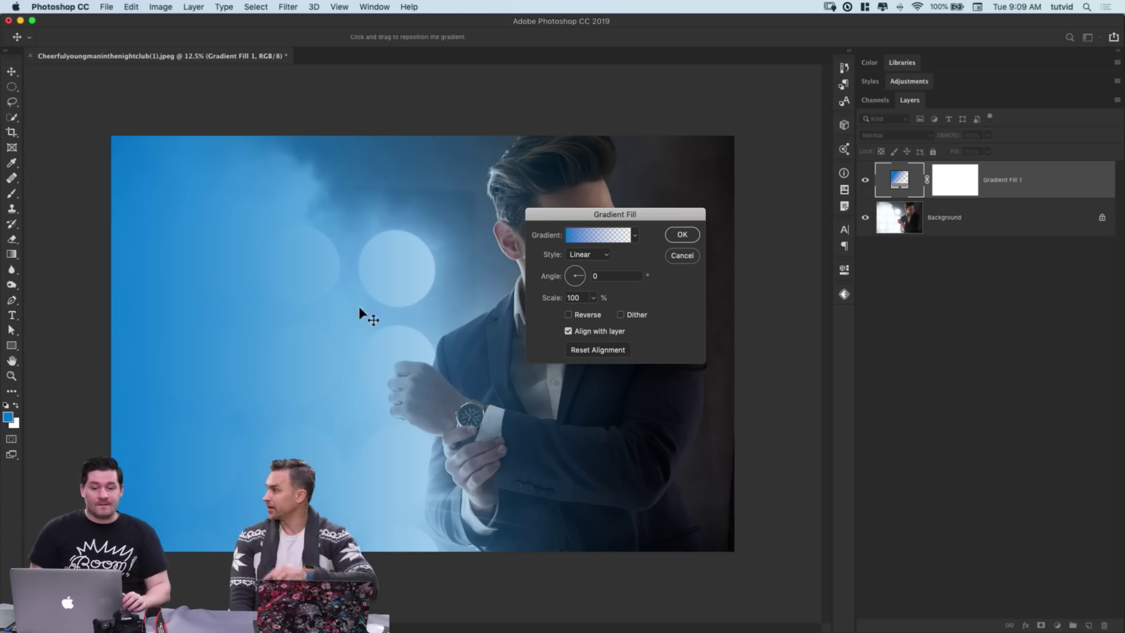
mouse_move(358, 305)
left_mouse_down()
mouse_move(293, 327)
mouse_move(346, 309)
left_mouse_up()
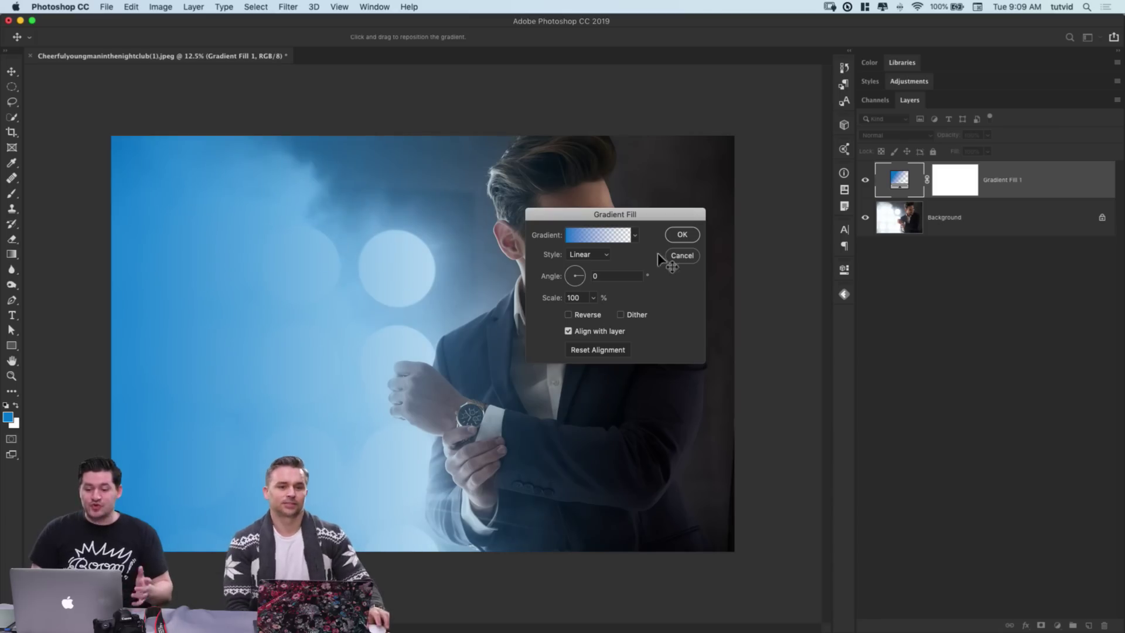
left_click(683, 235)
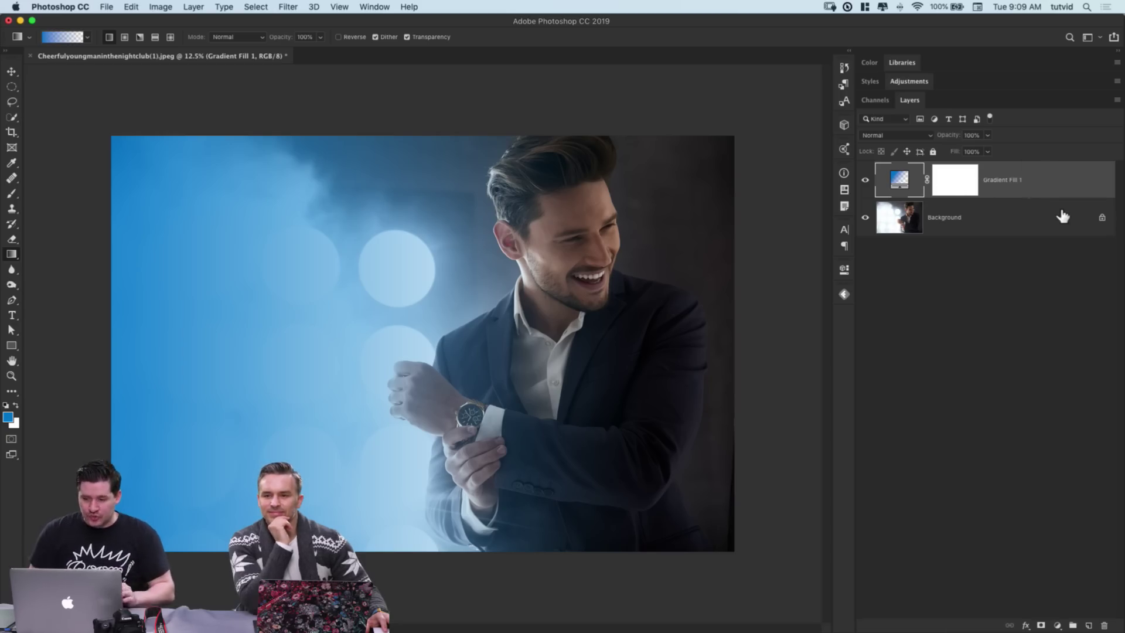
Step: Duplicate the gradient fill layer with Layer Via Copy and hide the upper copy
left_click(194, 7)
mouse_move(212, 21)
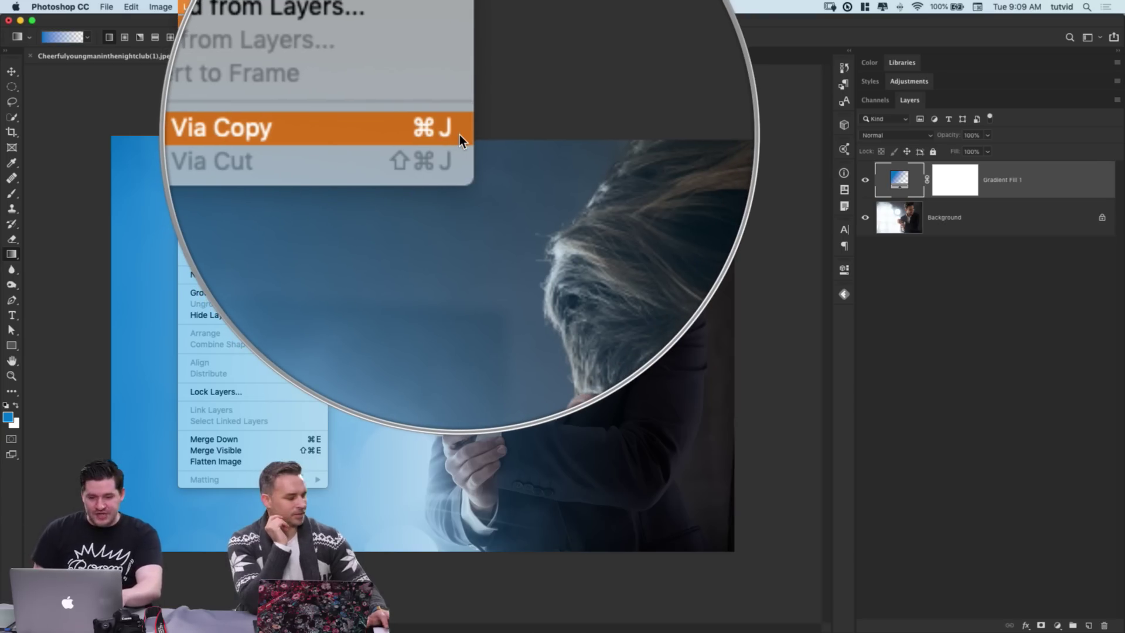
left_click(429, 138)
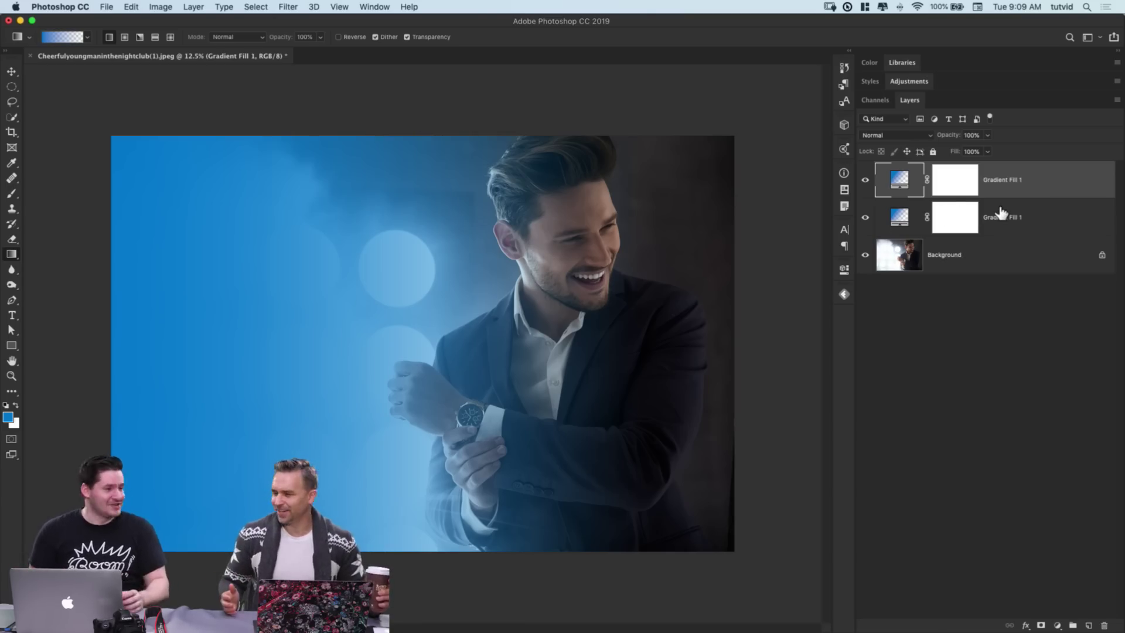
left_click(865, 180)
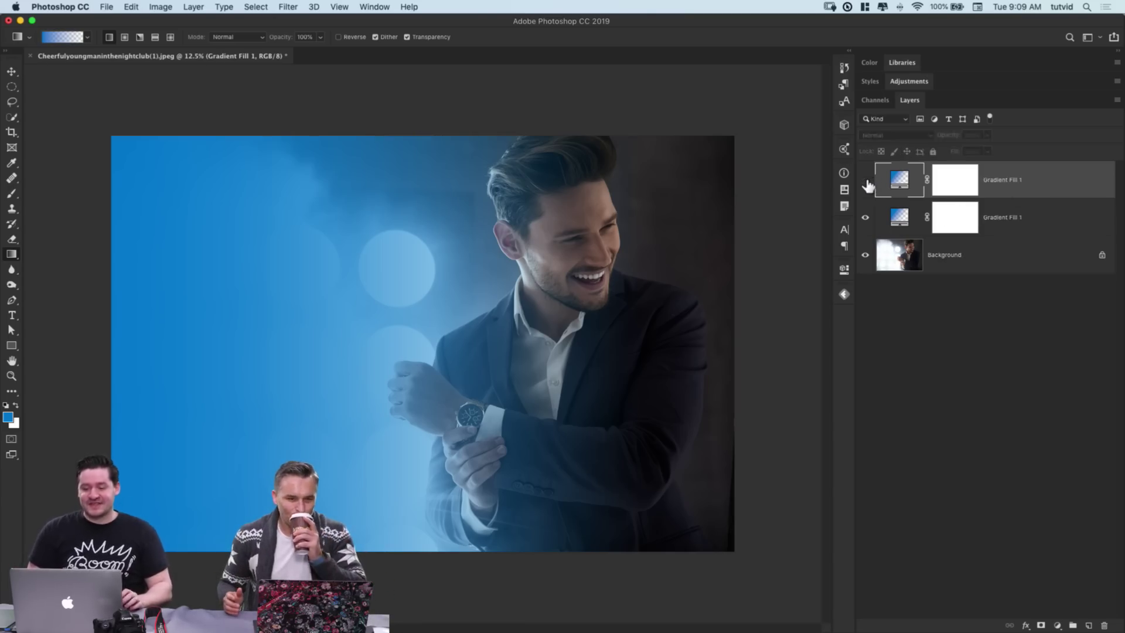
Step: Set the lower gradient fill layer's blend mode to Lighten and compare the photo with and without it
left_click(900, 218)
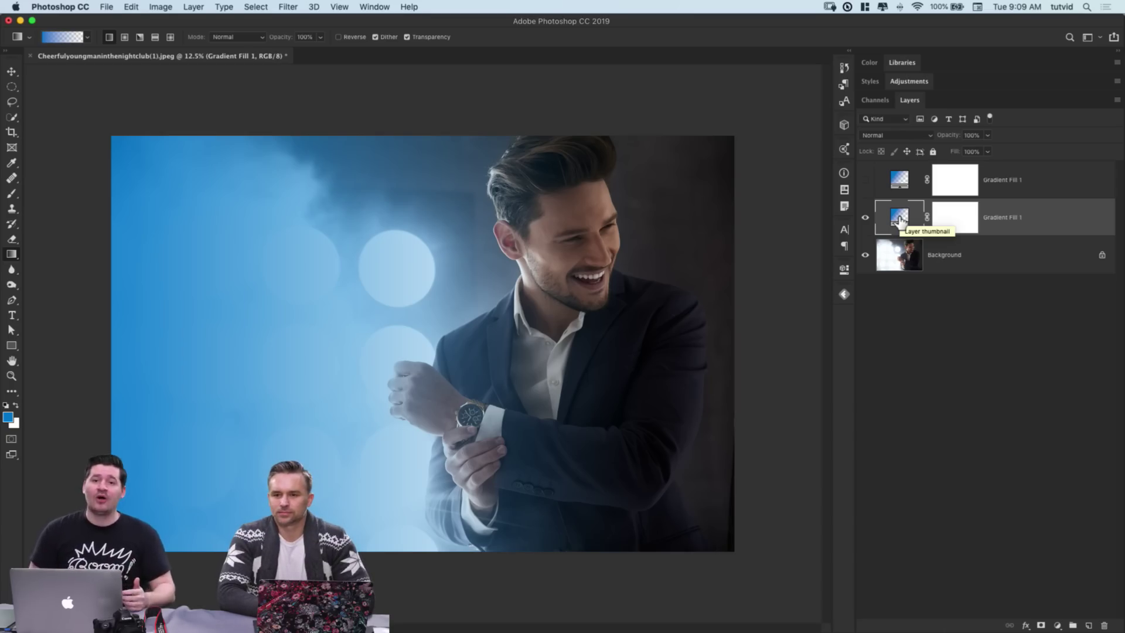
left_click(913, 137)
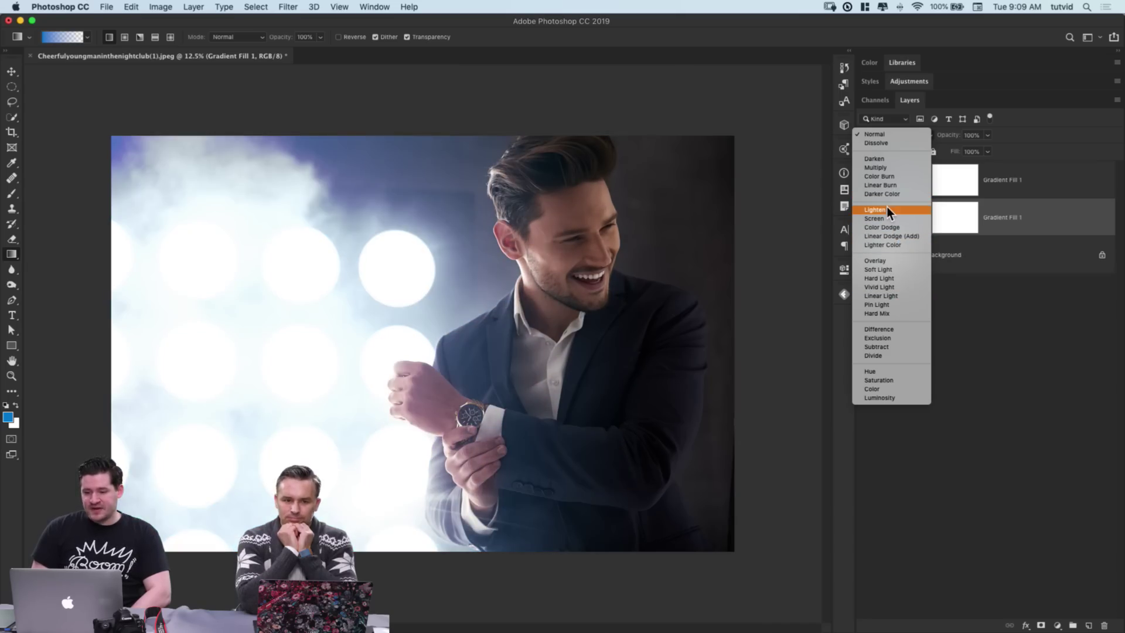
left_click(884, 209)
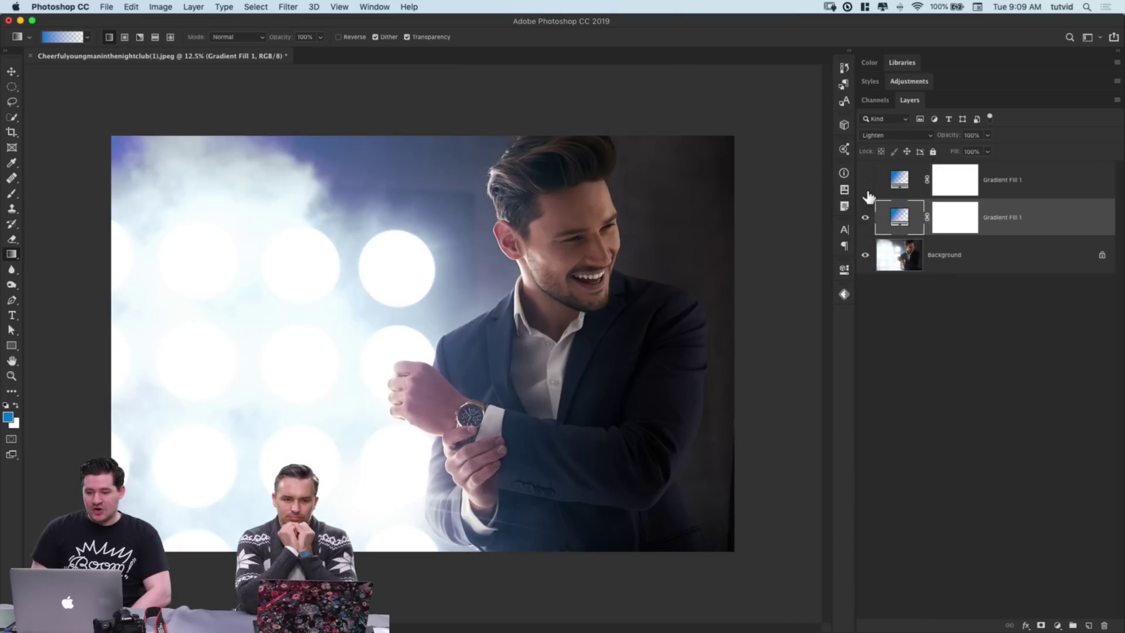
left_click(869, 223)
left_click(866, 217)
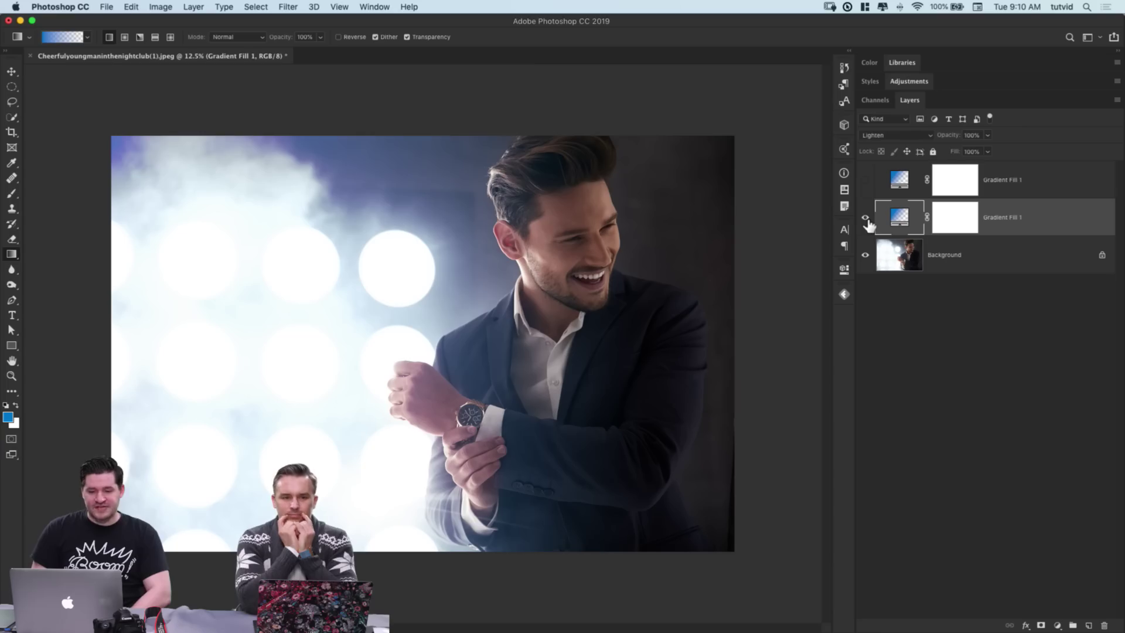
left_click(865, 220)
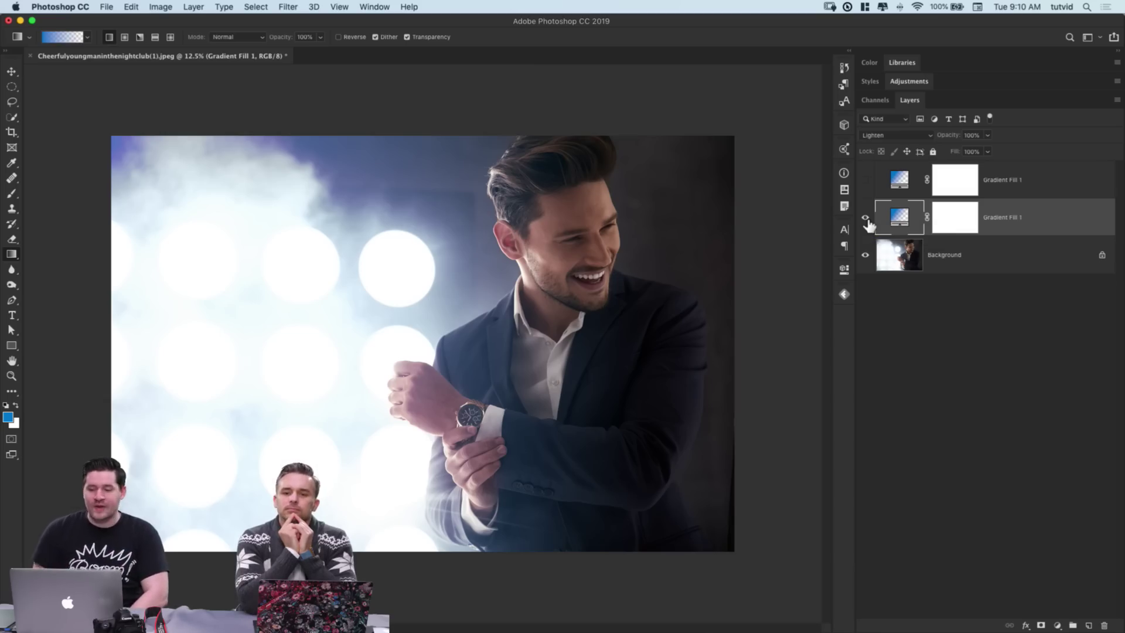
Step: Show the upper gradient fill layer and set its blend mode to Soft Light
left_click(866, 182)
left_click(901, 181)
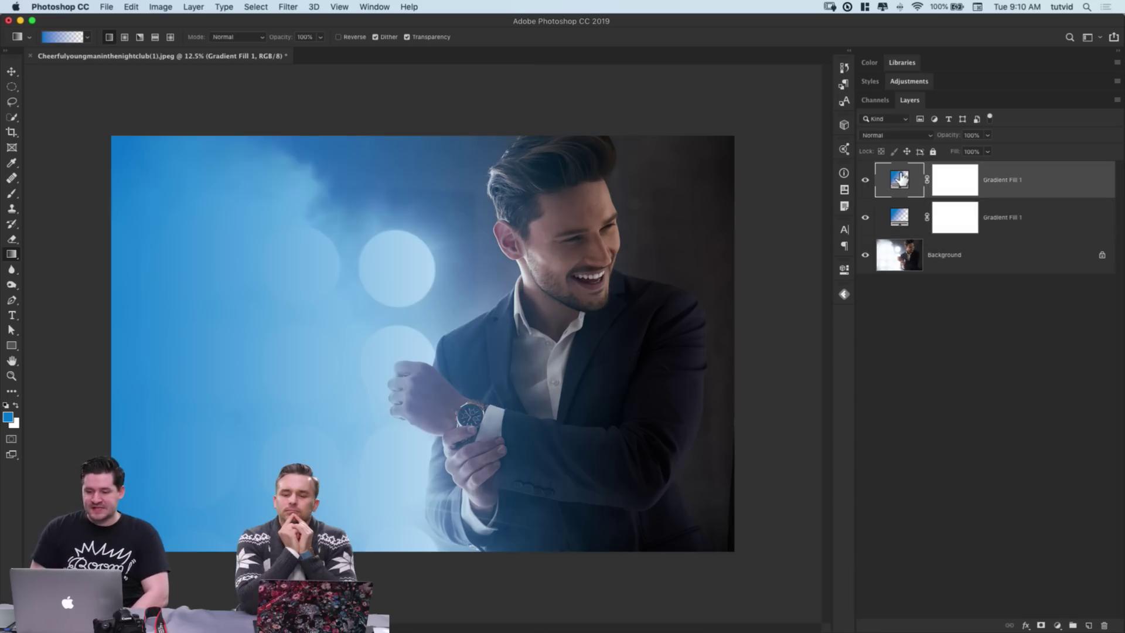
left_click(896, 136)
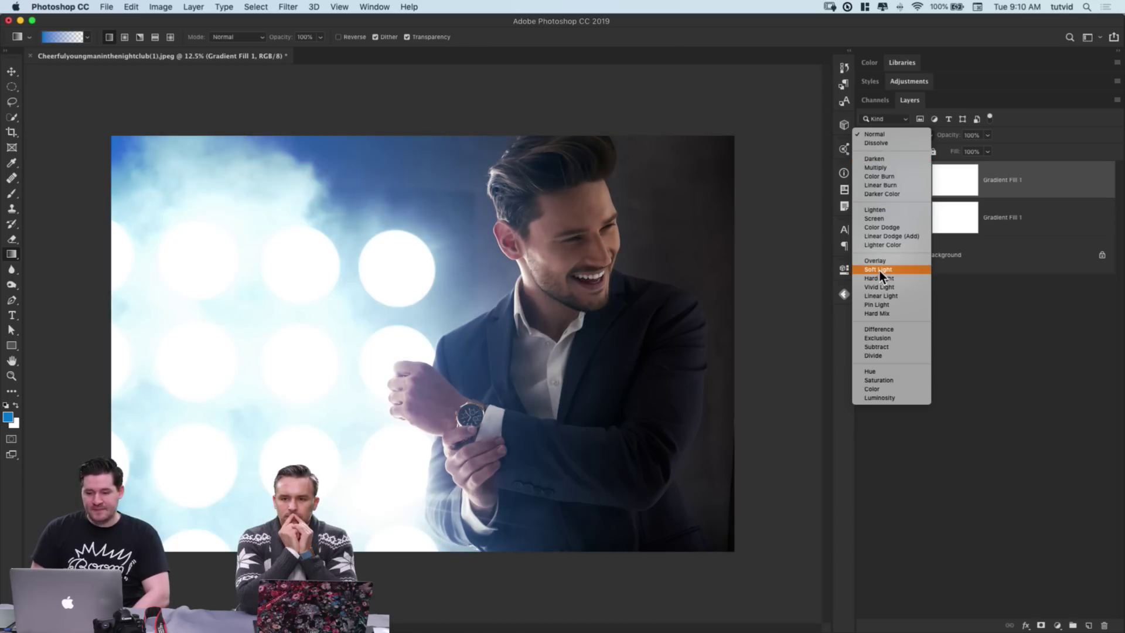
left_click(881, 271)
Step: Compare the photo with and without the upper Soft Light gradient layer, leaving the layer visible
left_click(865, 181)
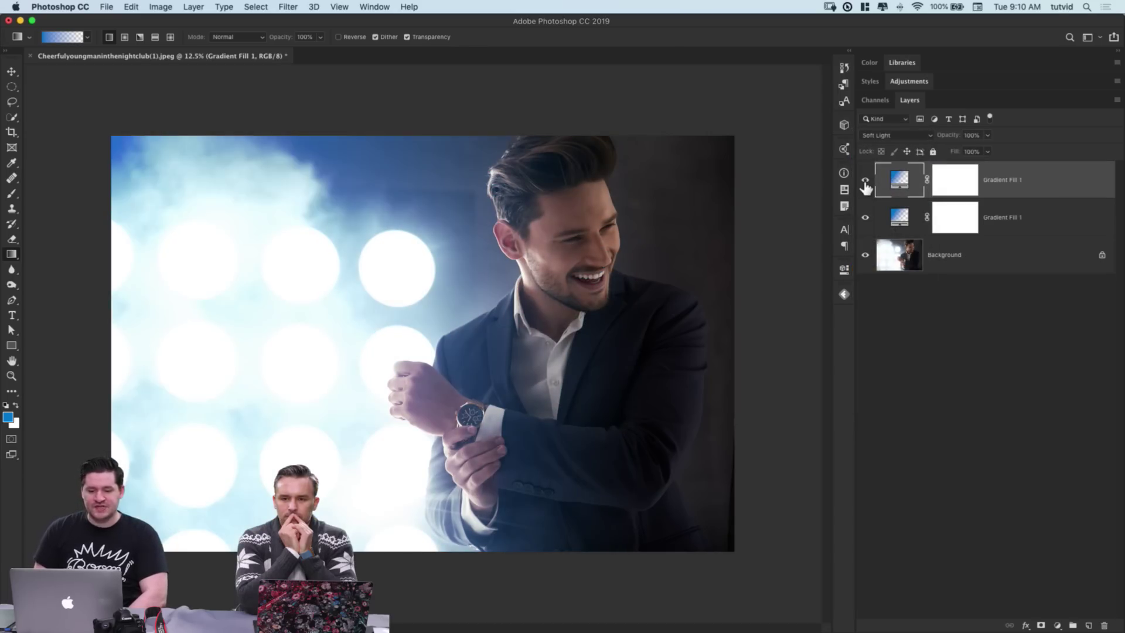
left_click(866, 181)
left_click(865, 181)
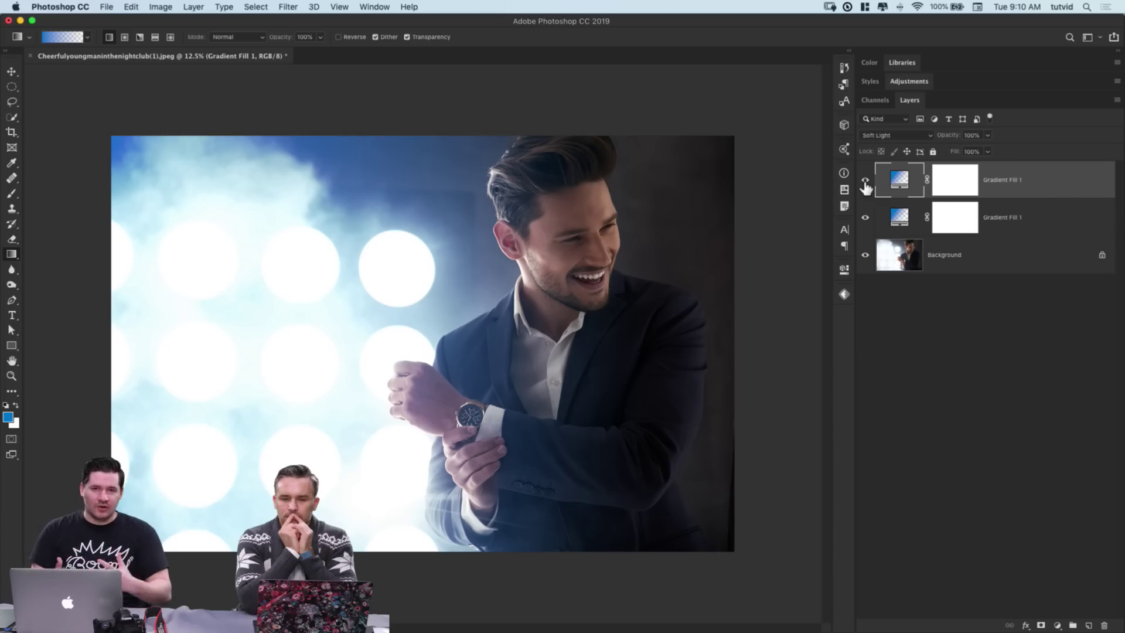
left_click(865, 181)
left_click(866, 182)
left_click(866, 181)
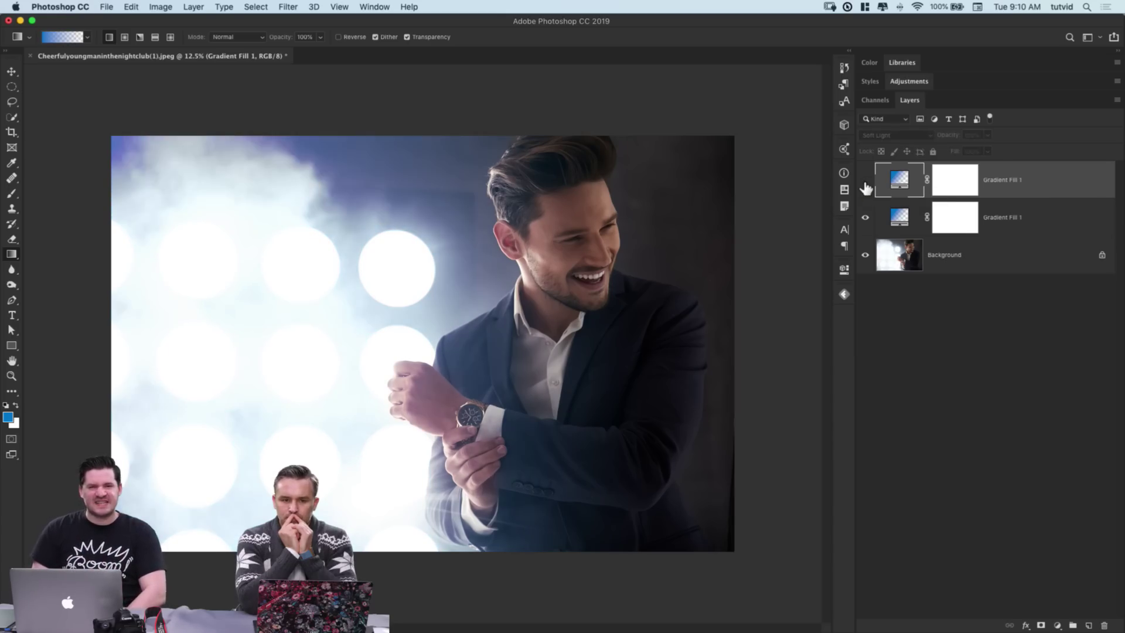
left_click(865, 182)
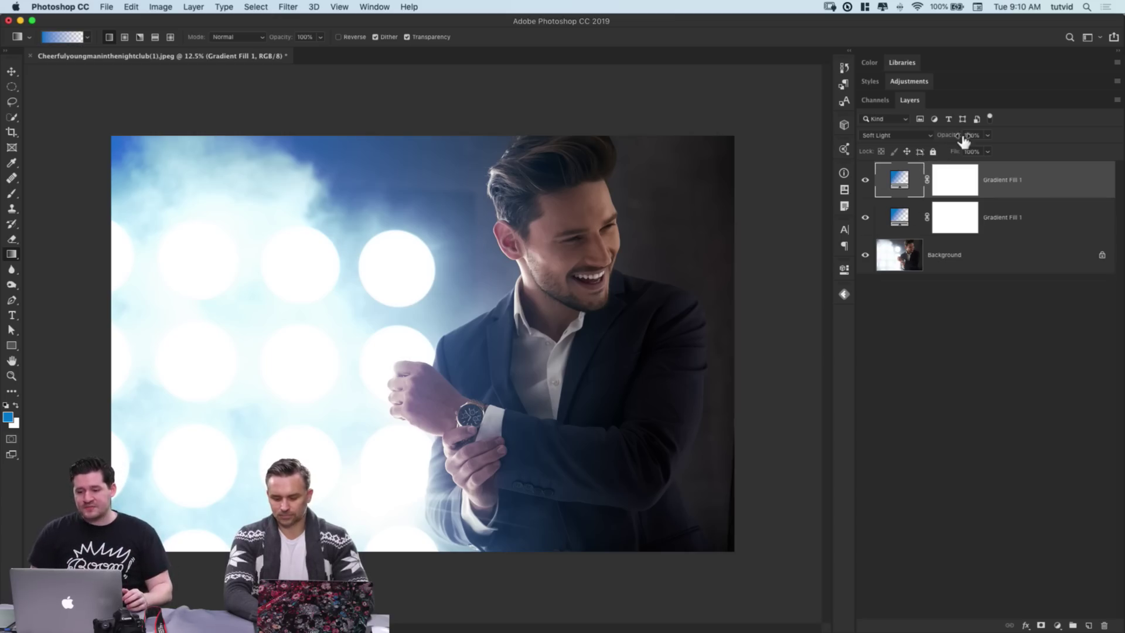
Step: Reduce the upper gradient fill layer's opacity to 49% and the lower one's opacity to about 61%
left_click(988, 136)
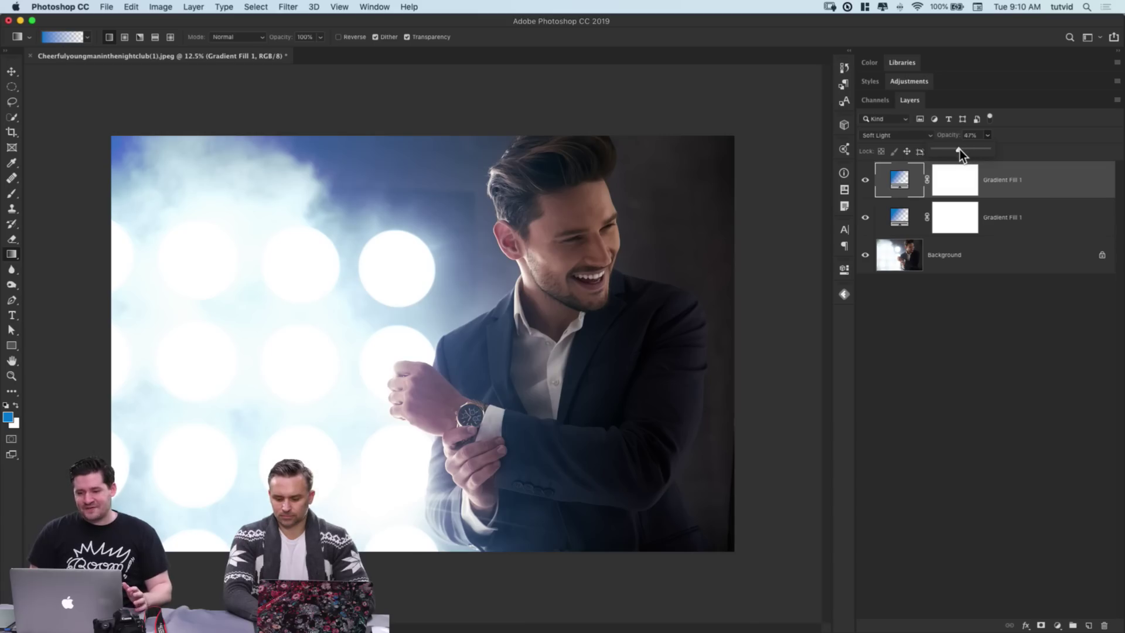
left_click(1002, 214)
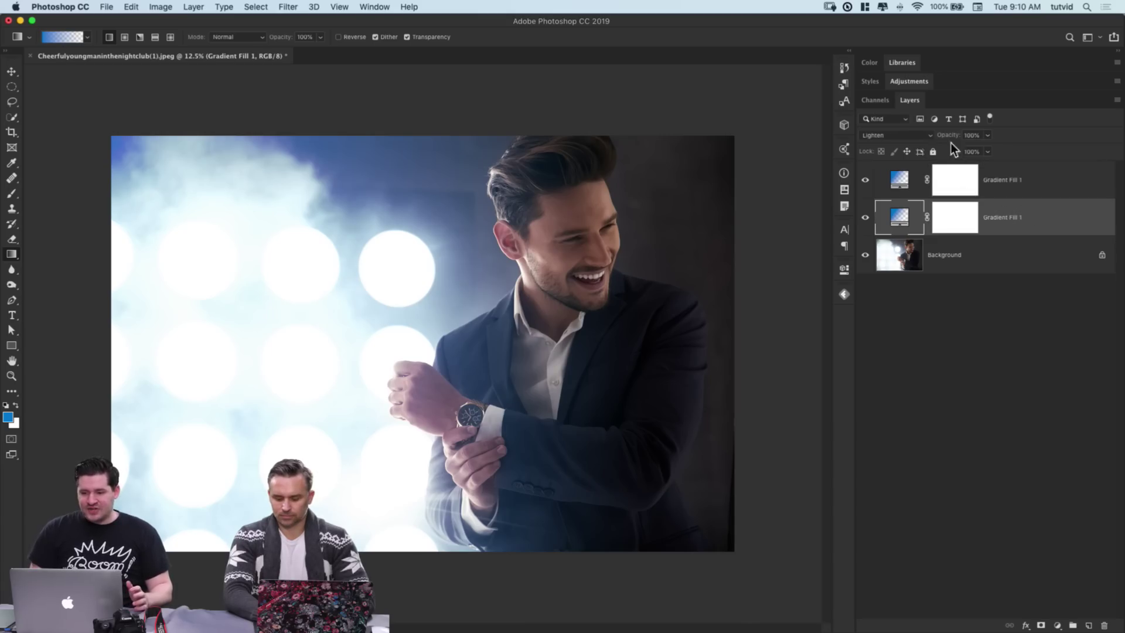
left_click(988, 135)
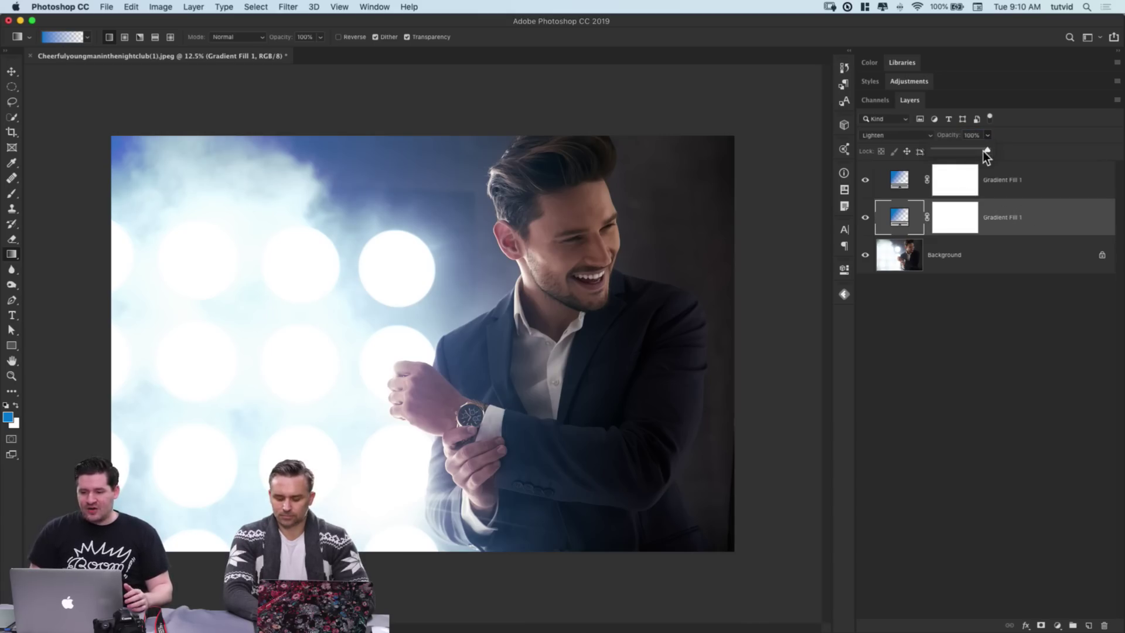
left_click_drag(965, 153, 961, 152)
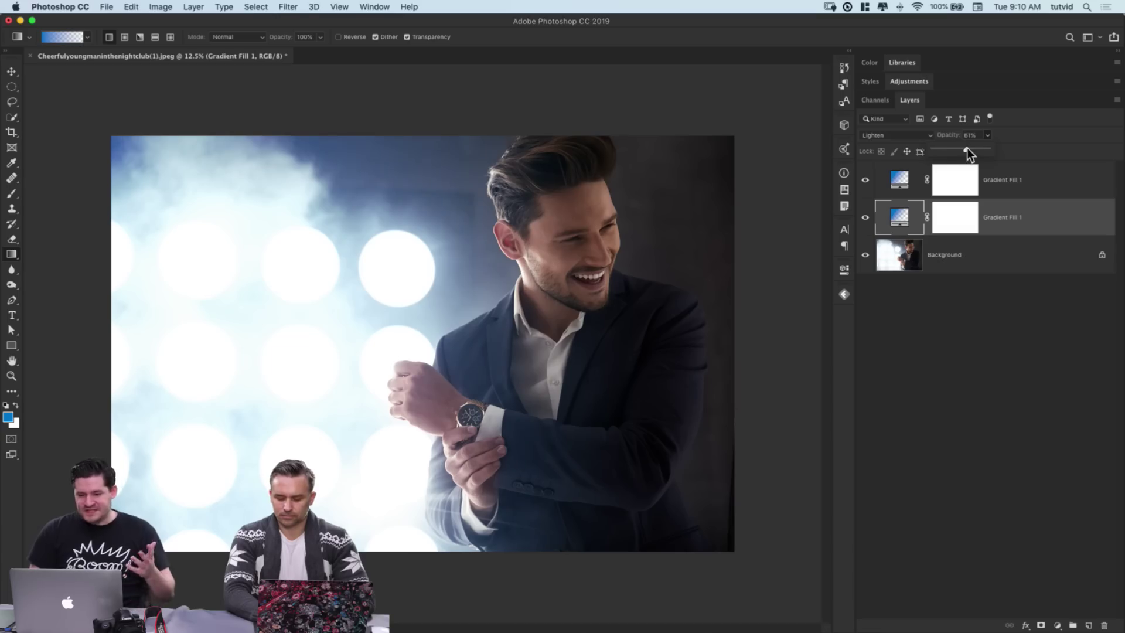
Step: Isolate the Background layer to compare the original photo with the gradient result, and restore both gradient layers
left_click(971, 262)
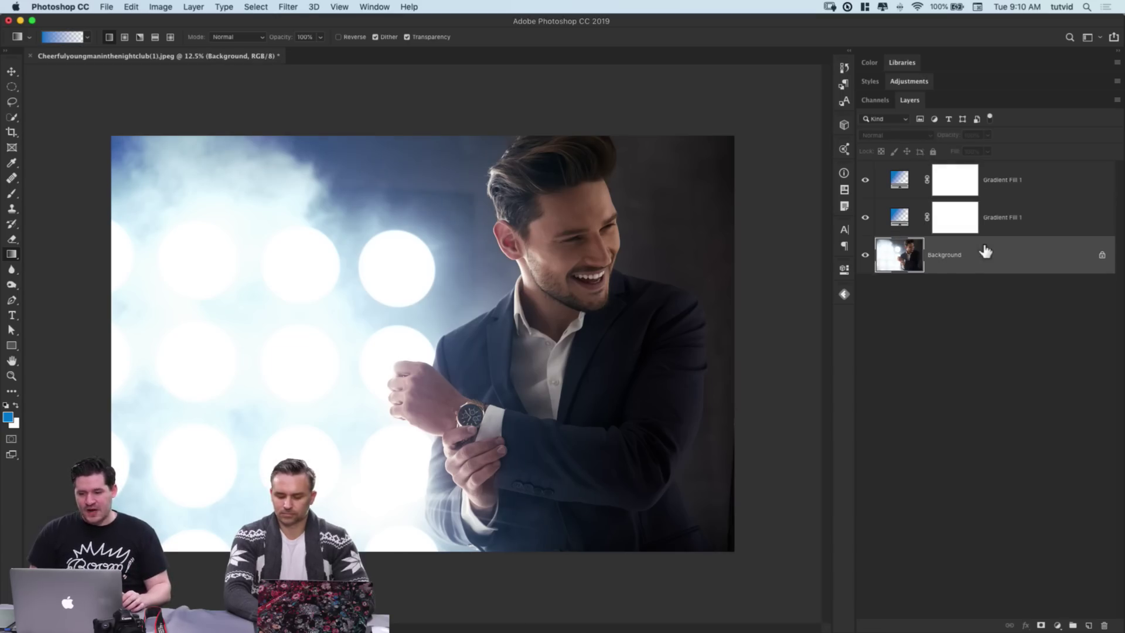
left_click(865, 259, "alt")
left_click(866, 259, "alt")
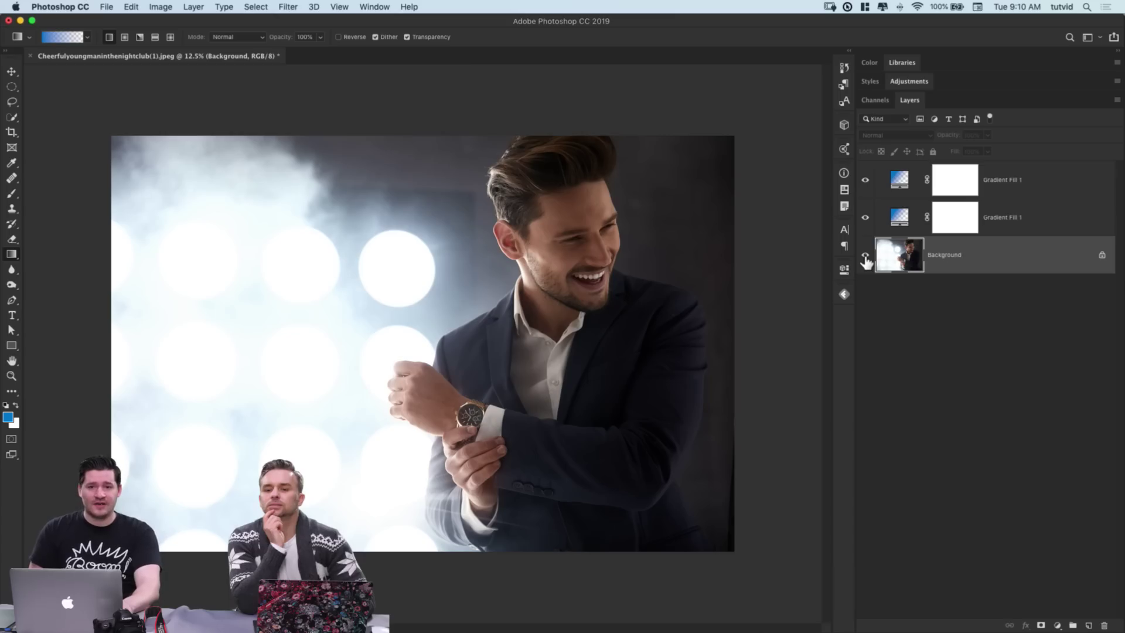
left_click(866, 258, "alt")
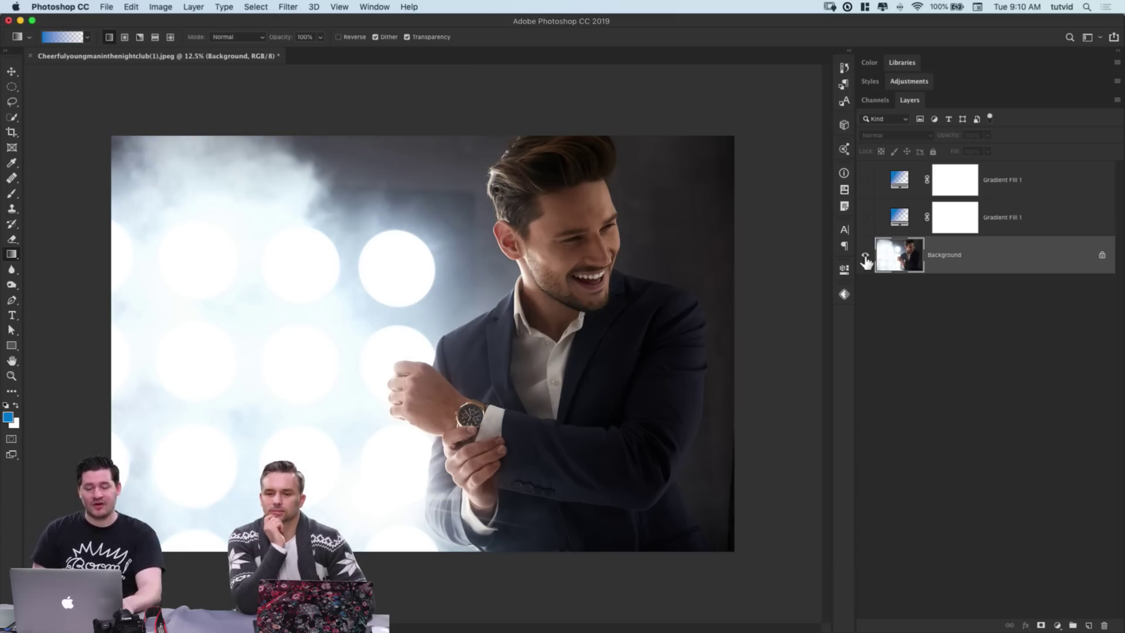
left_click(866, 259, "alt")
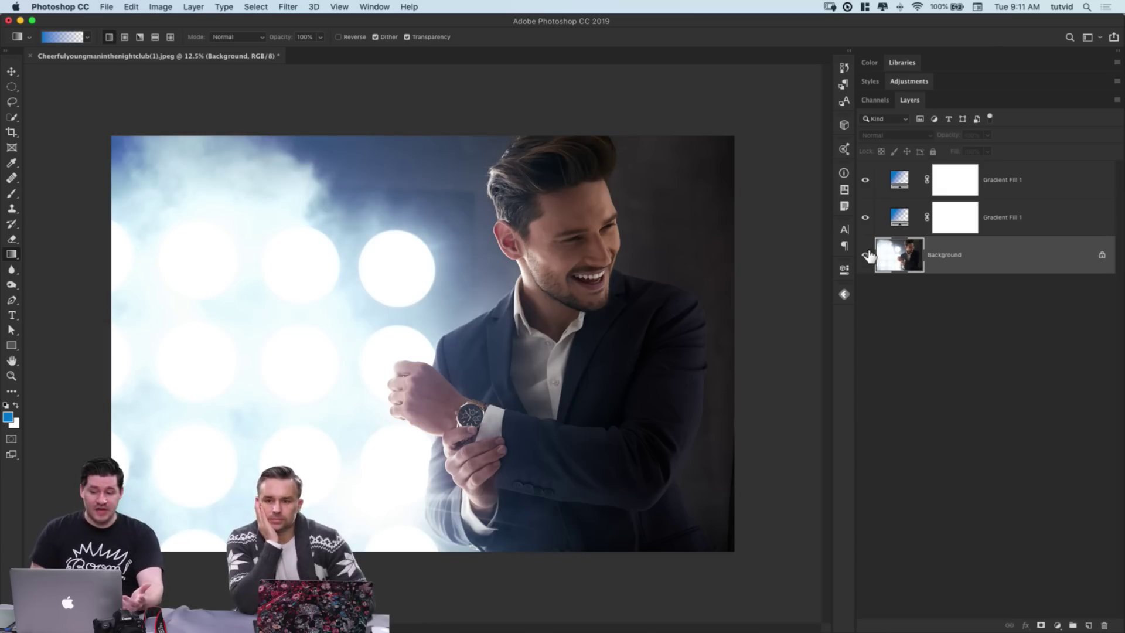
Step: Select the upper blue gradient fill layer and set the foreground color to magenta e40091
left_click(895, 188)
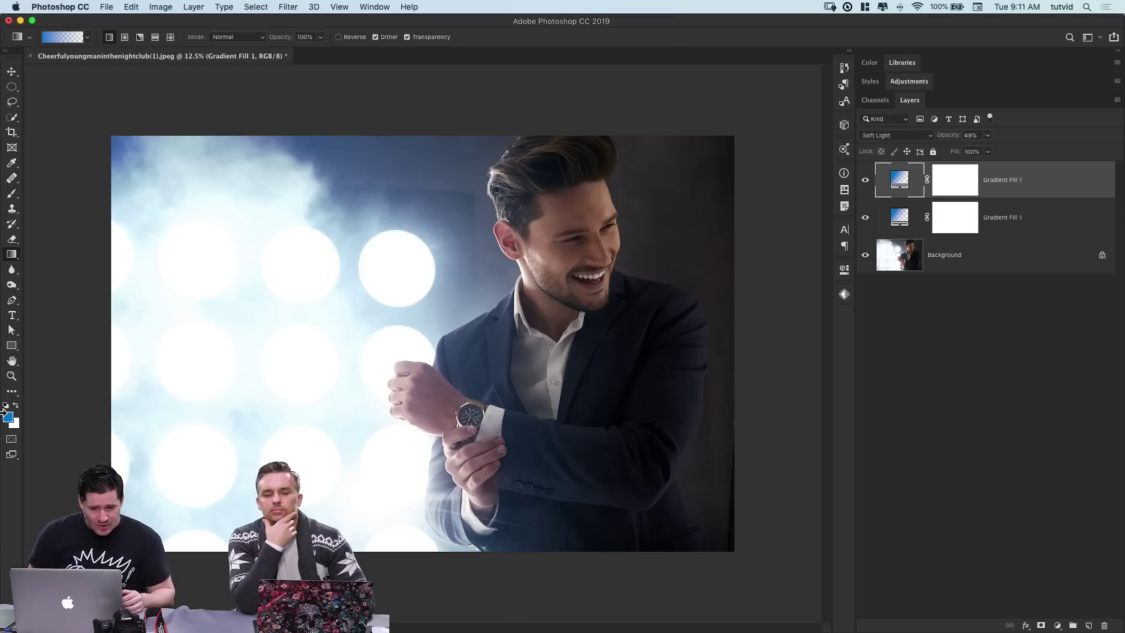
left_click(8, 419)
left_click_drag(311, 249, 414, 160)
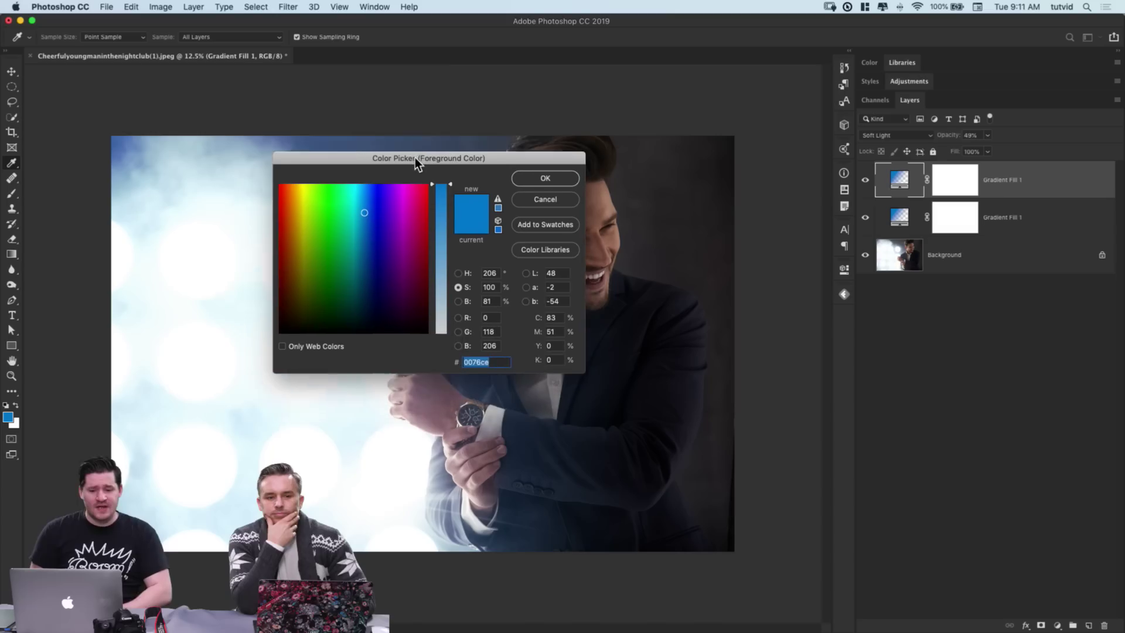
left_click(462, 270)
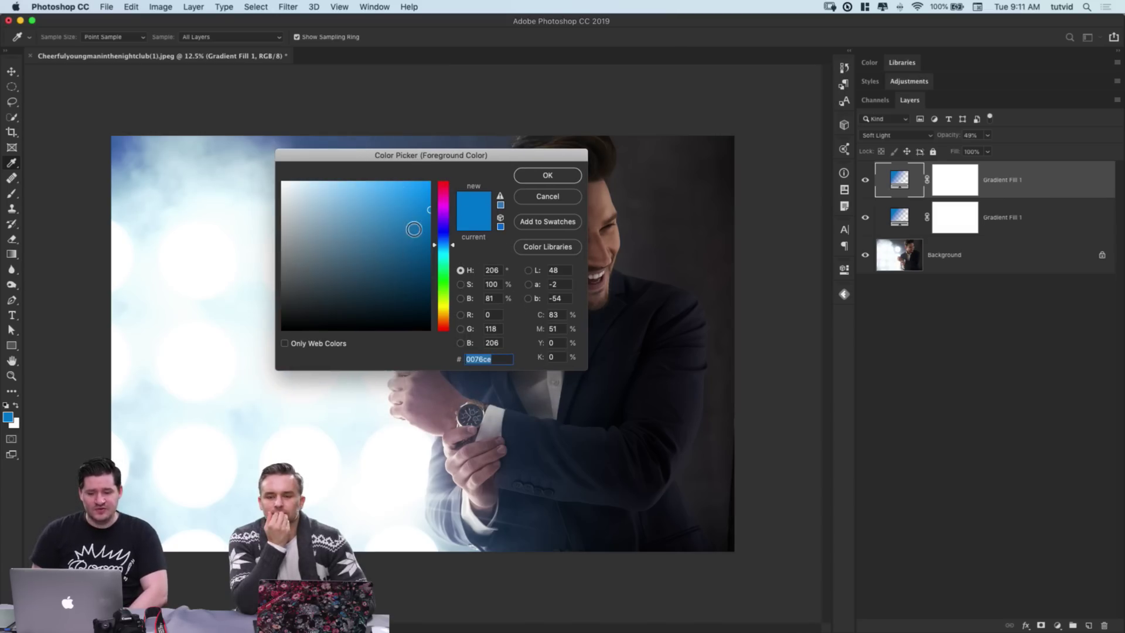
left_click(444, 195)
left_click(425, 197)
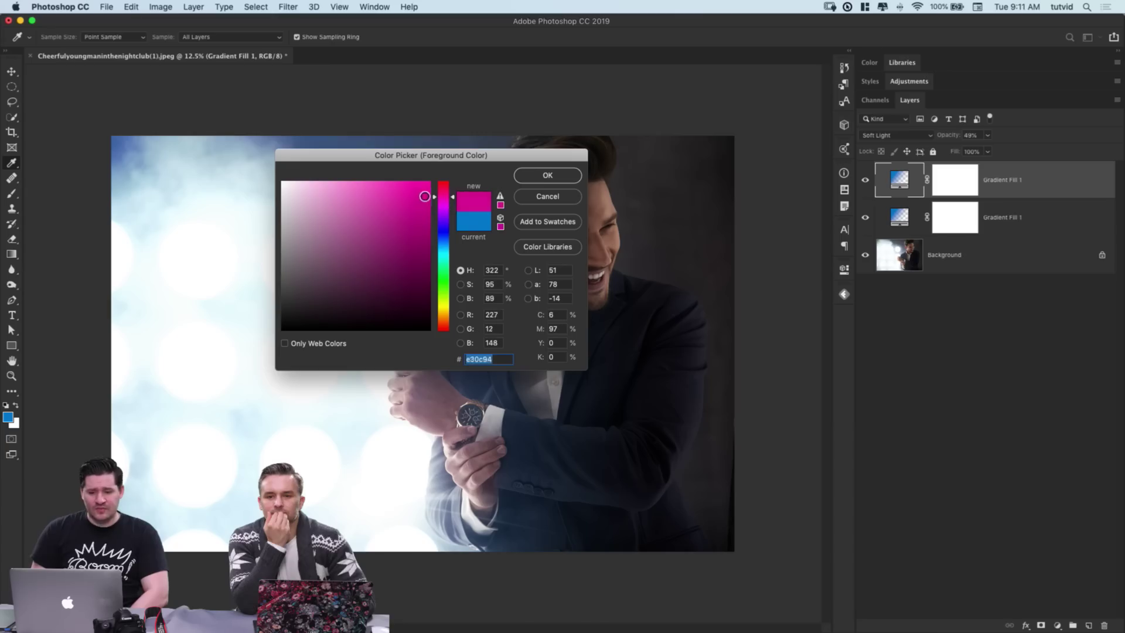
left_click_drag(425, 196, 443, 195)
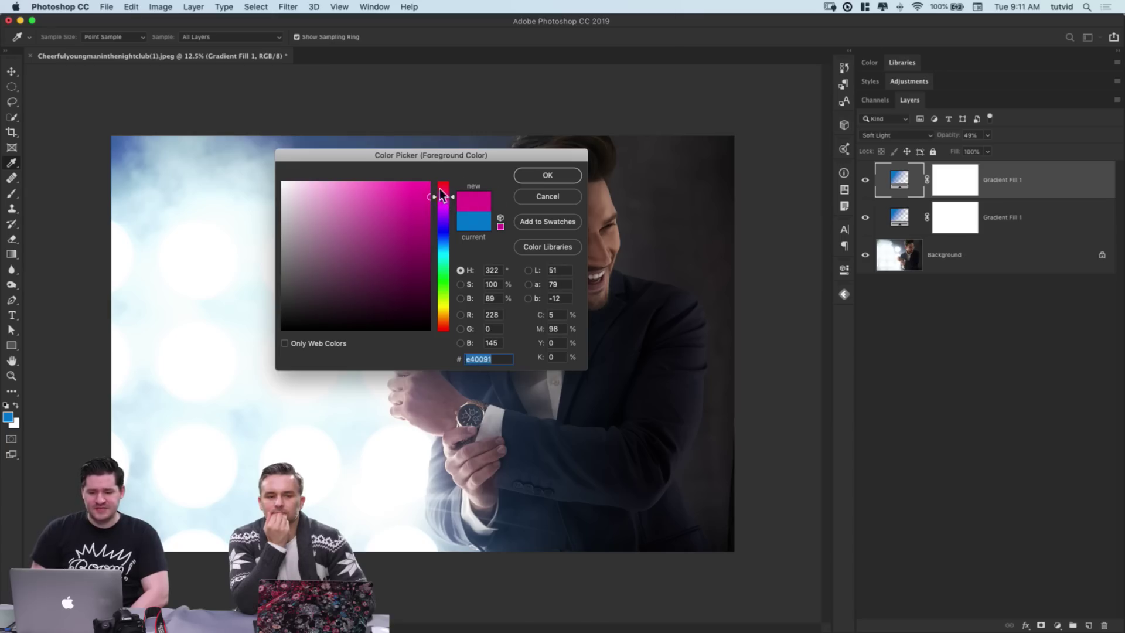
left_click(551, 175)
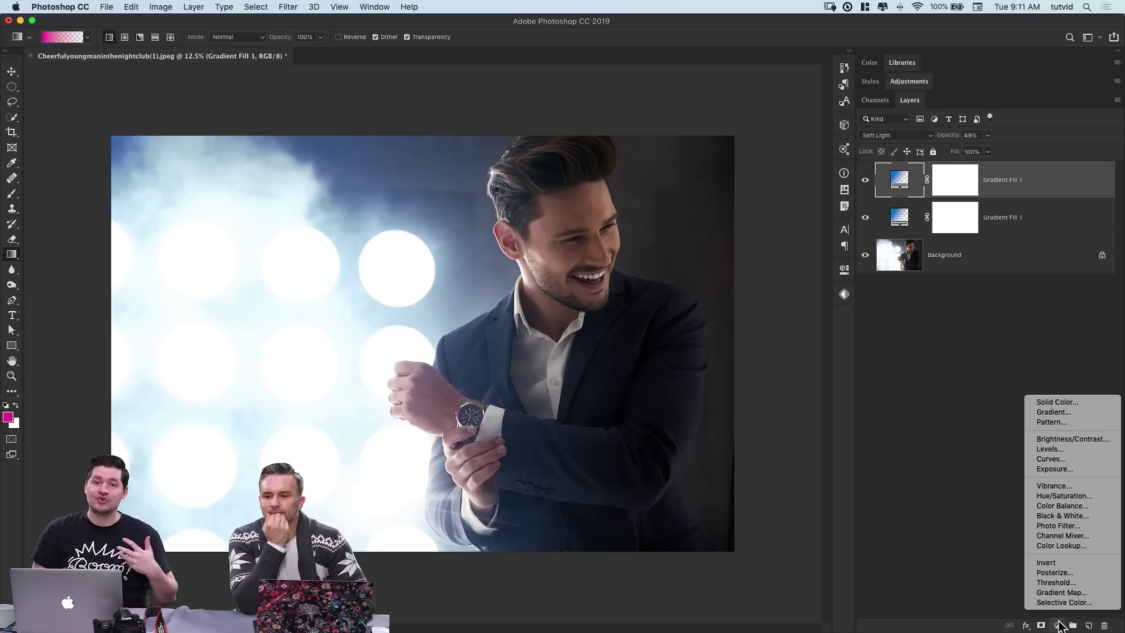
Step: Add a linear magenta-to-transparent gradient fill layer above the blue gradients, with its angle set to 0°
left_click(1006, 599)
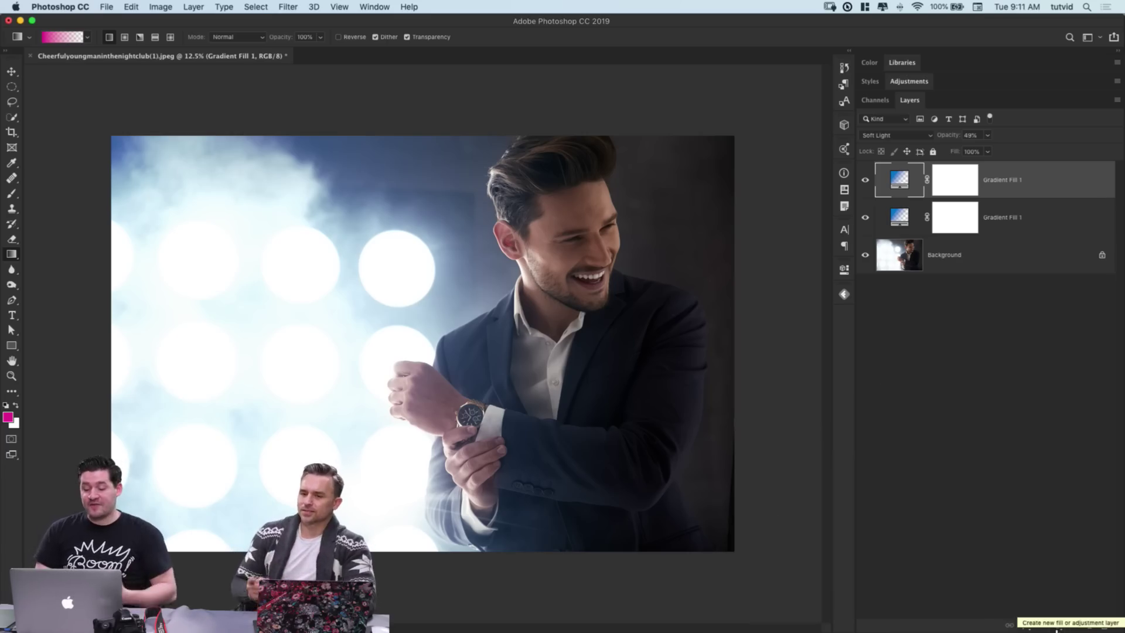
left_click(1058, 626)
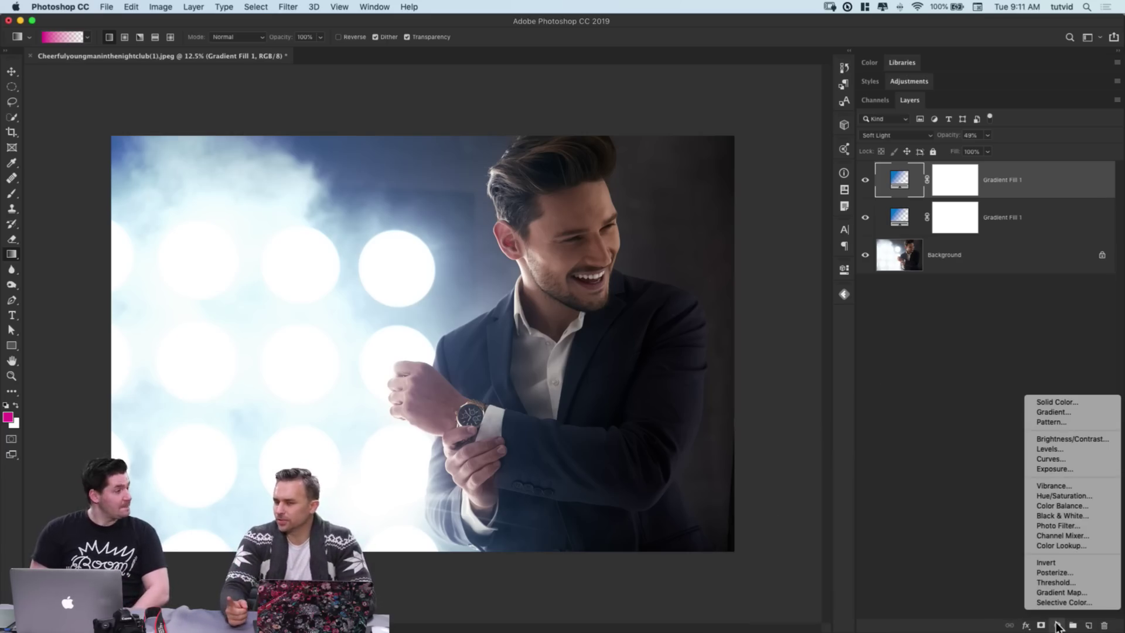
left_click(1049, 412)
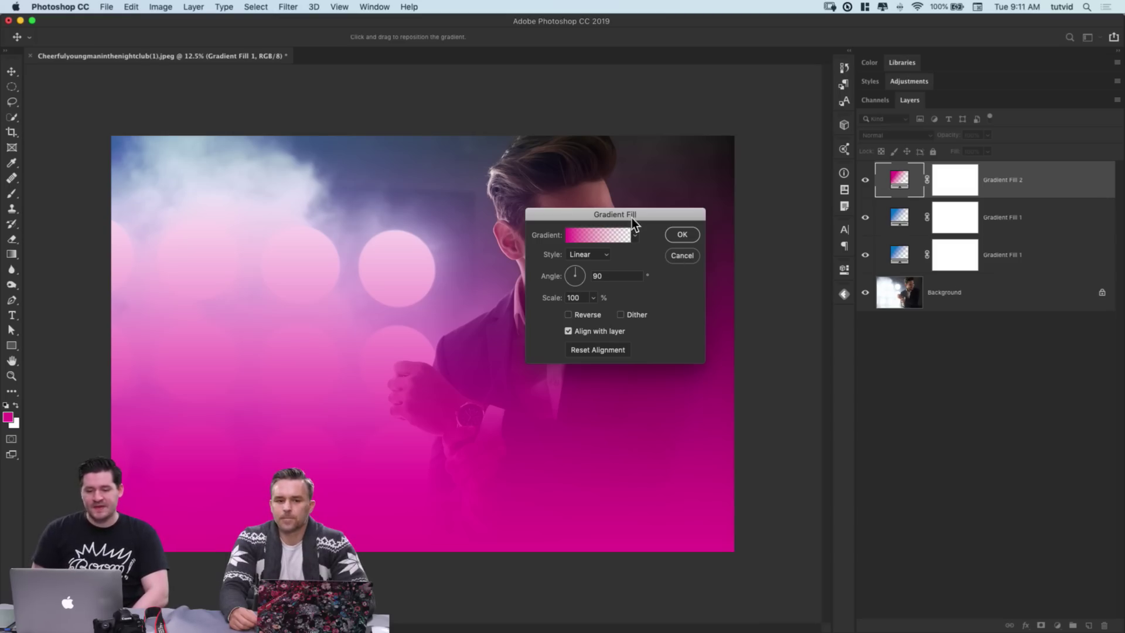
left_click_drag(632, 217, 893, 311)
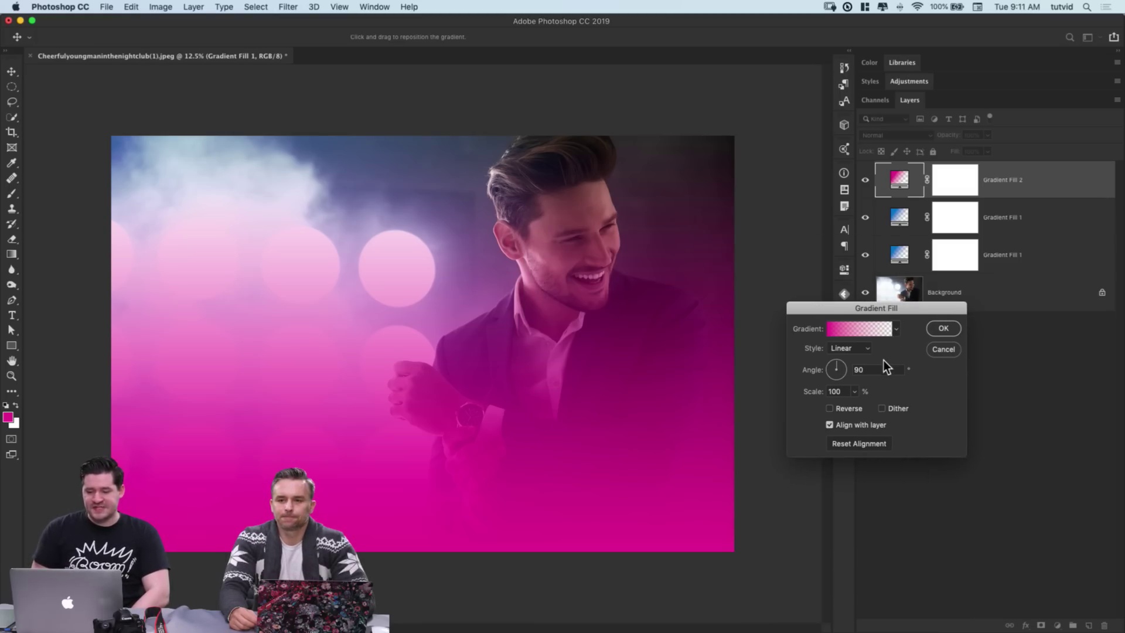
double_click(858, 369)
type("0")
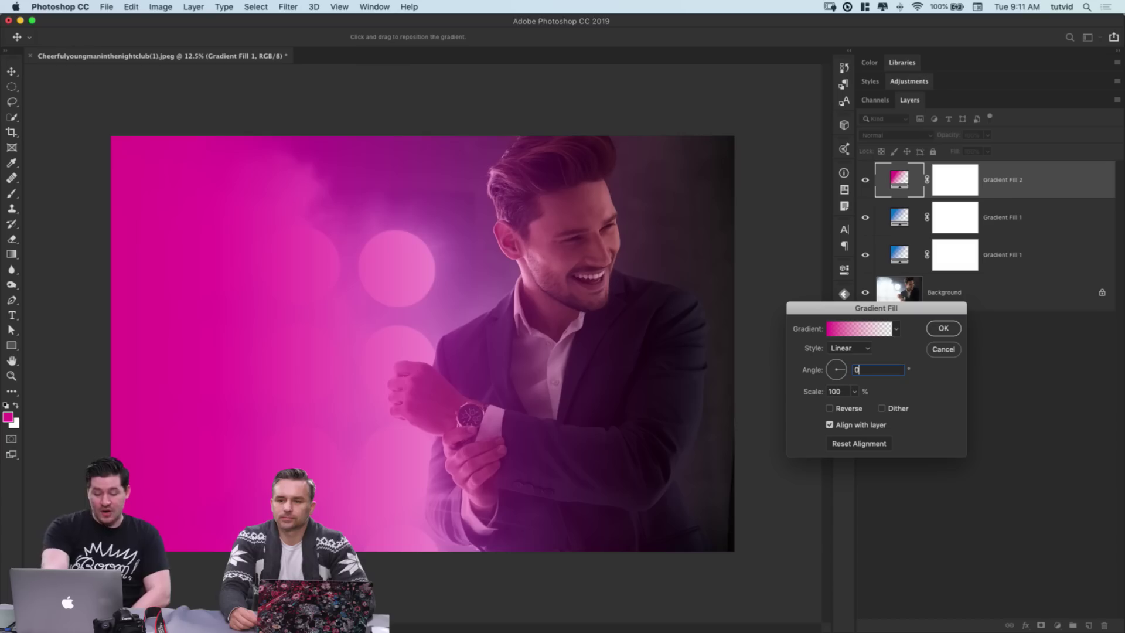
key("Tab")
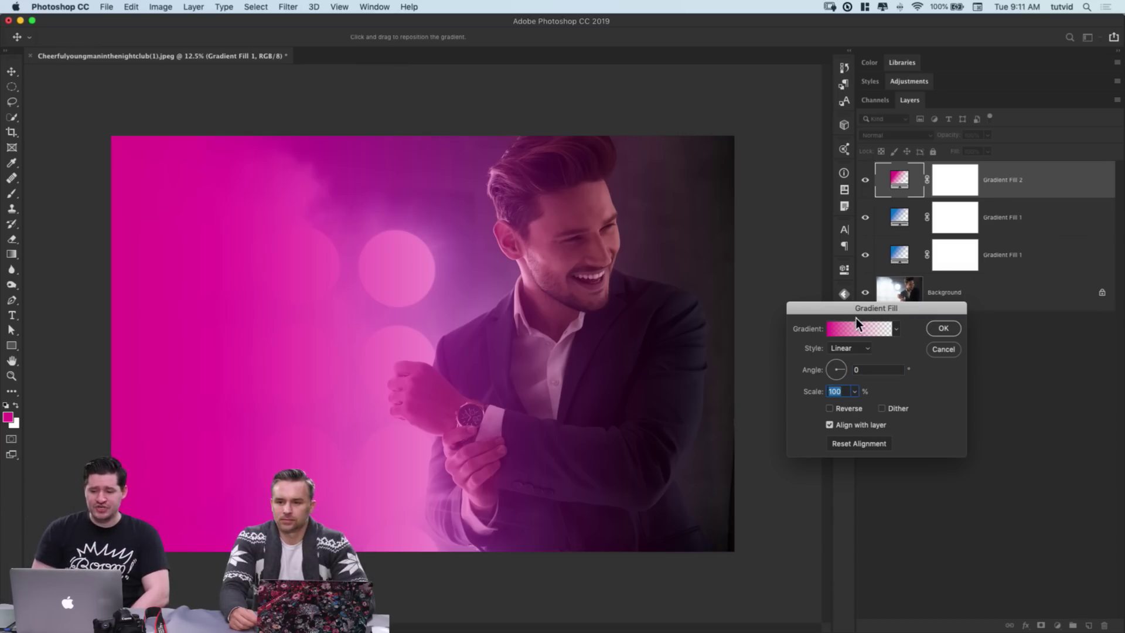
Step: Try the magenta gradient at a 180° angle and return it to 0°
left_click_drag(855, 308, 841, 303)
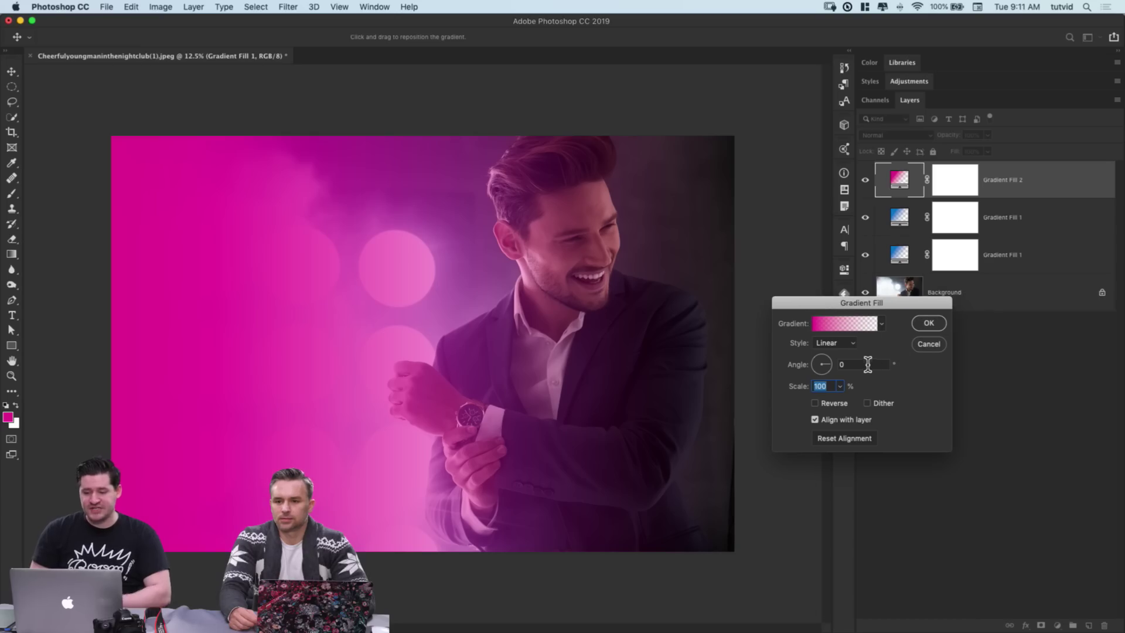
key("shift+Tab")
type("180")
key("Tab")
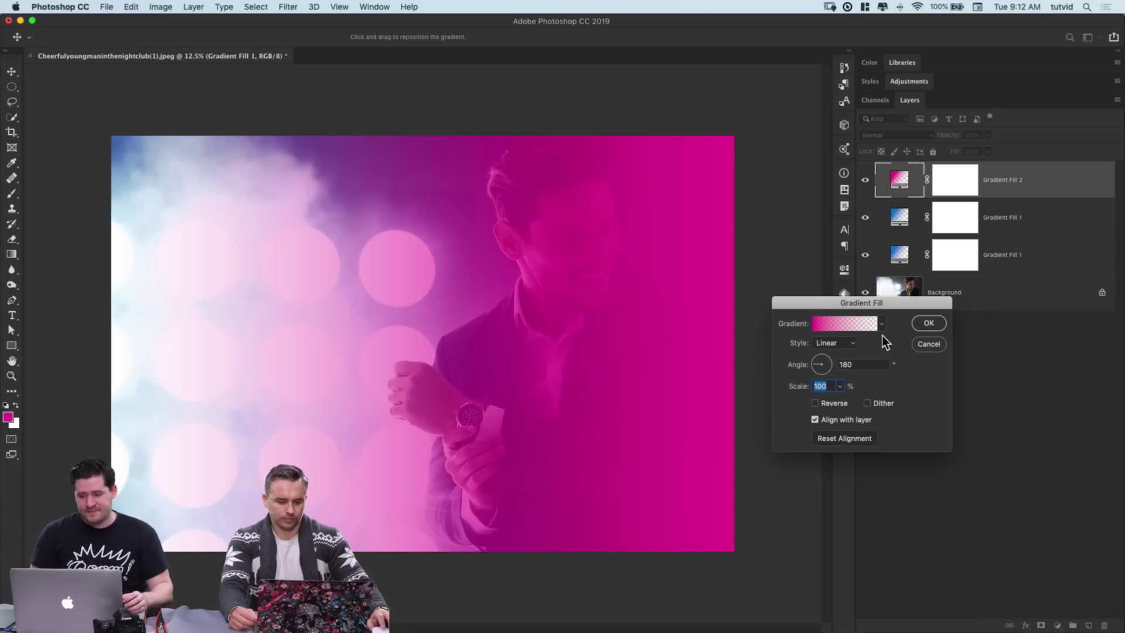
double_click(855, 366)
type("0")
key("Tab")
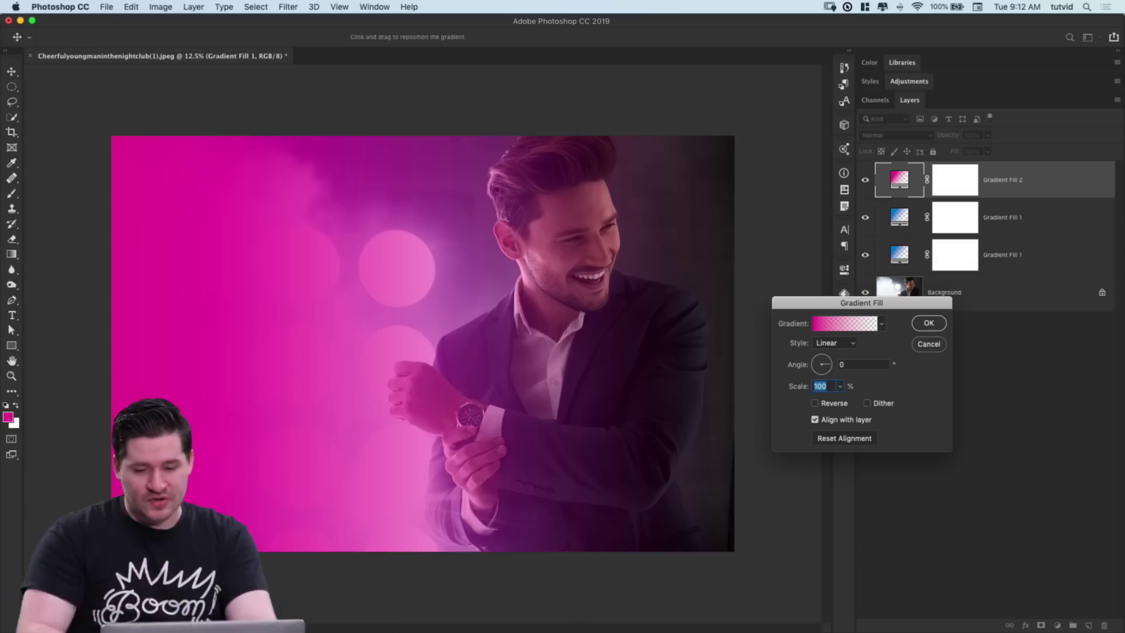
Step: Compare the magenta gradient's normal and reversed directions, and accept the fill with Reverse enabled
left_click(824, 405)
left_click(824, 405)
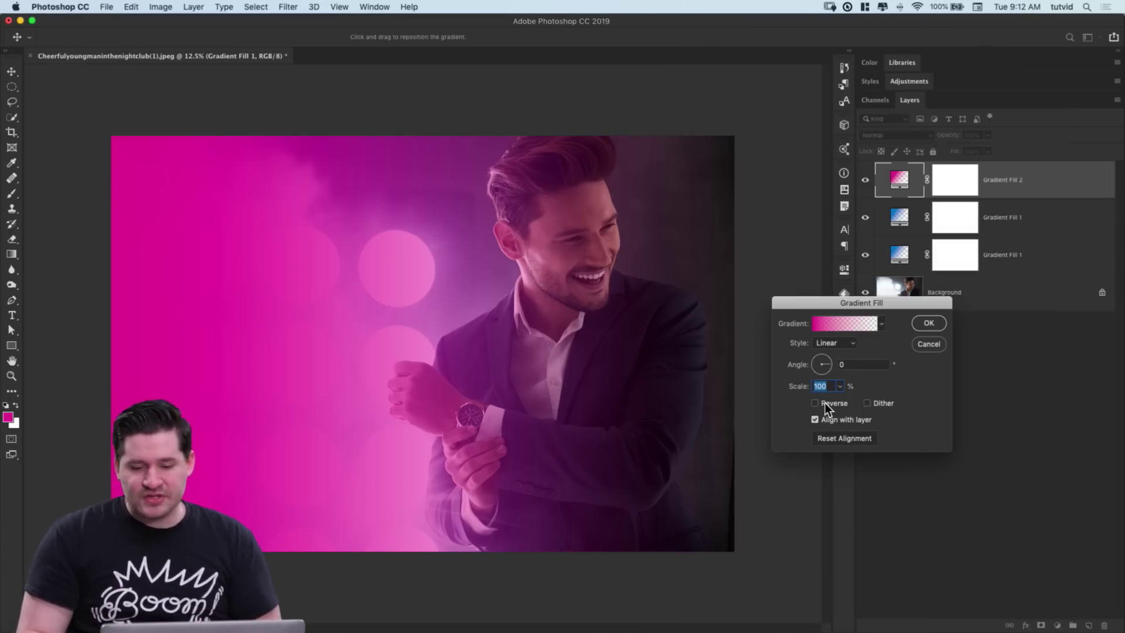
left_click(825, 403)
left_click(825, 403)
left_click(826, 404)
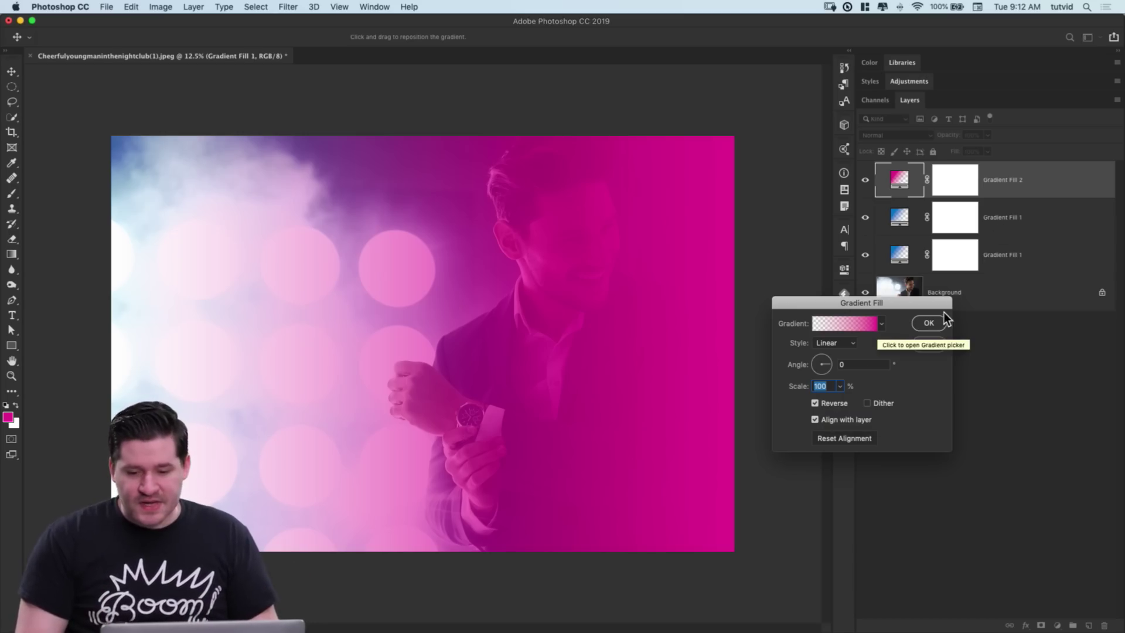
left_click(933, 329)
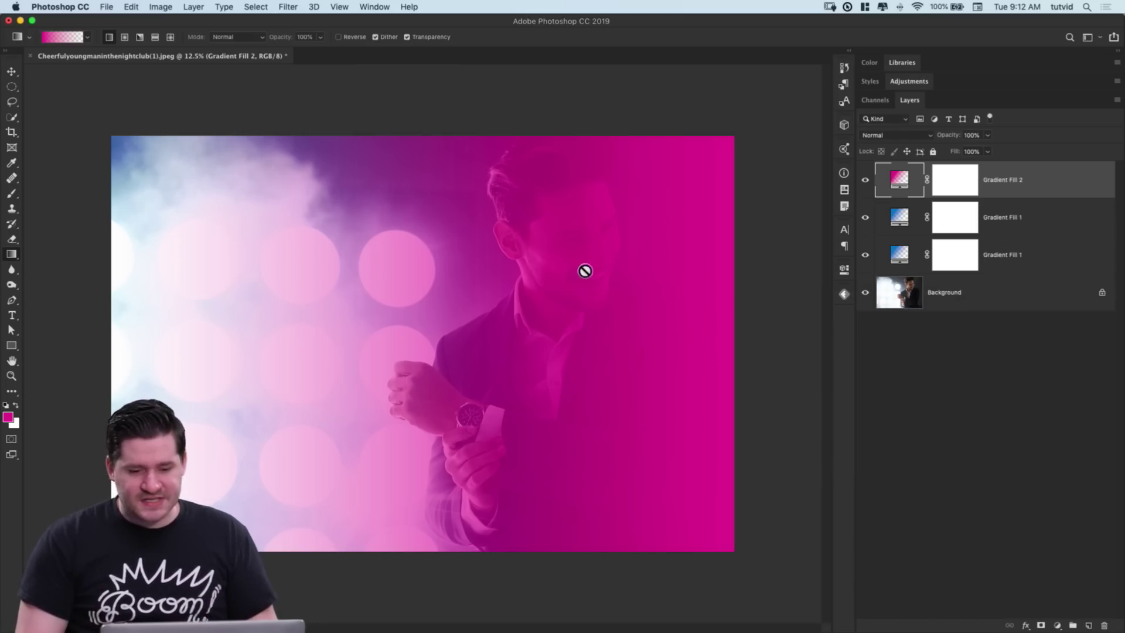
Step: Set the magenta gradient layer's blend mode to Lighten and duplicate it as a copy with Soft Light blending
left_click(902, 133)
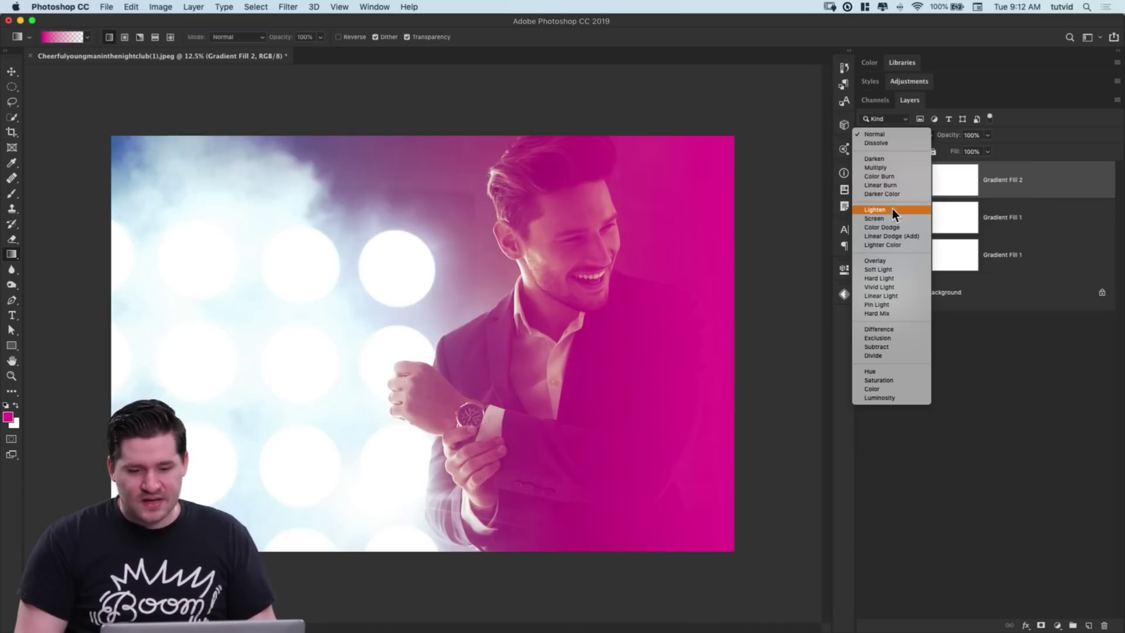
left_click(892, 209)
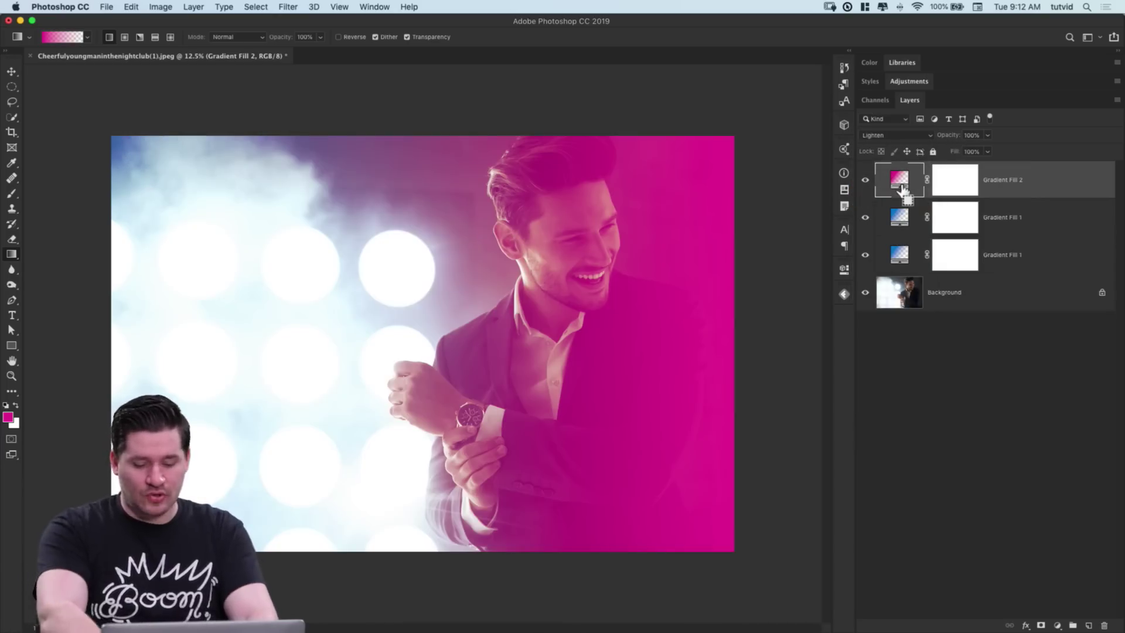
key("super+j")
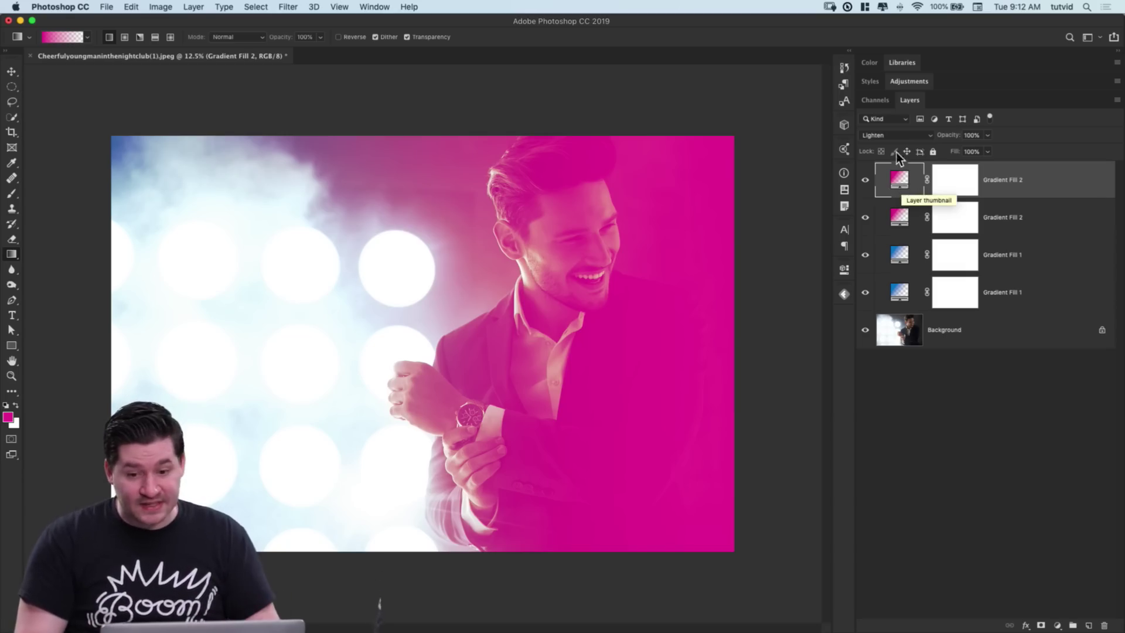
left_click(888, 135)
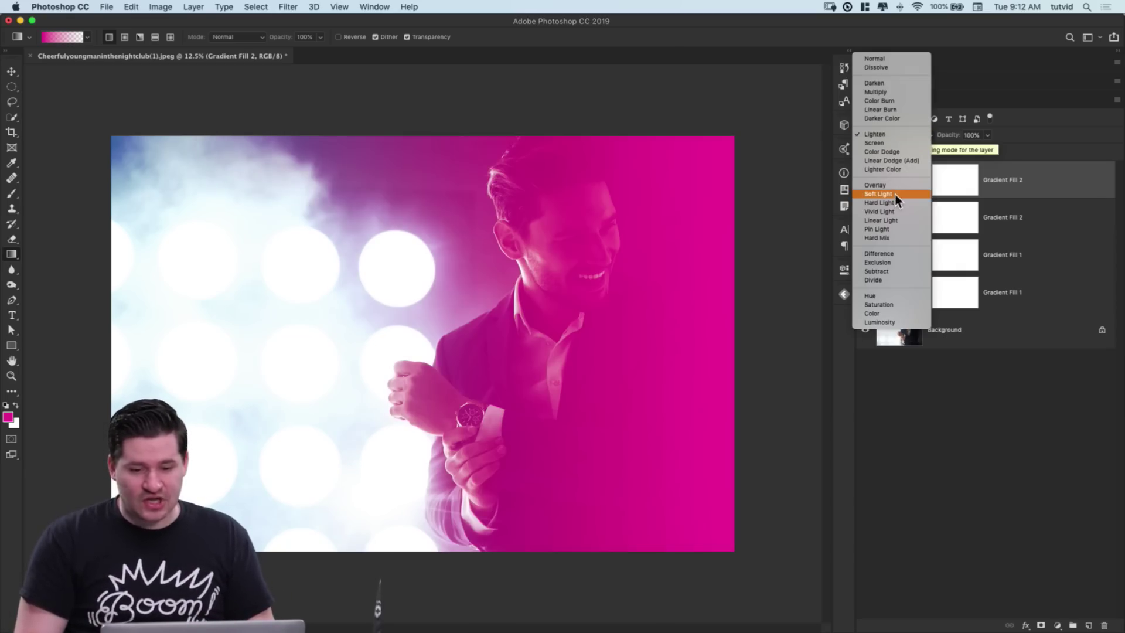
left_click(895, 195)
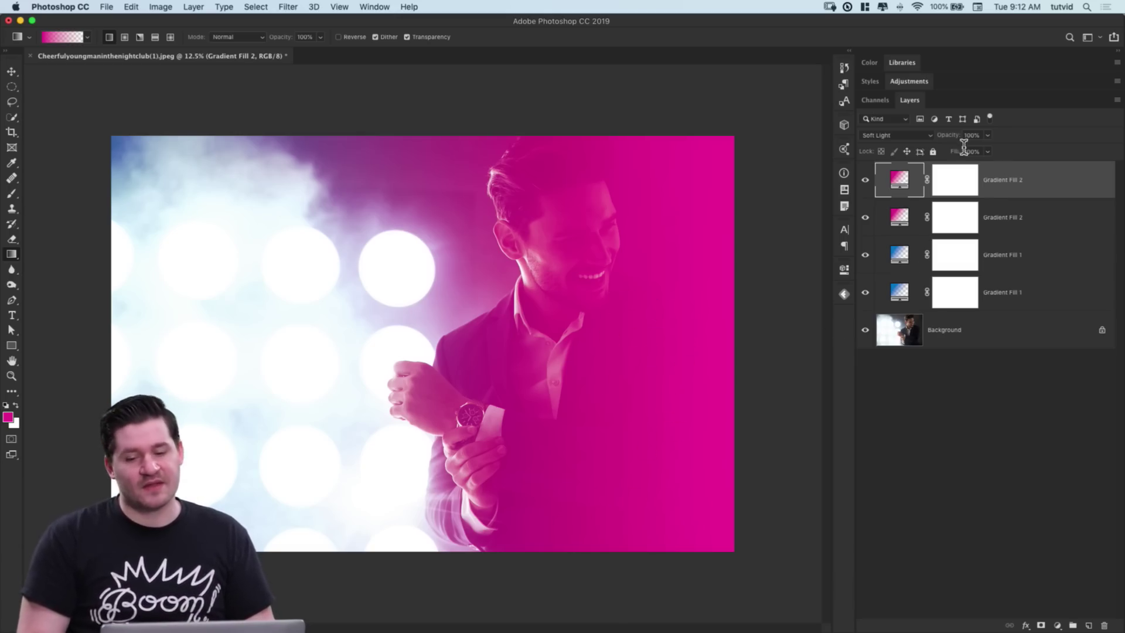
Step: Reduce the upper magenta gradient layer's opacity to 40% and the lower magenta one's to about 49%
left_click(988, 136)
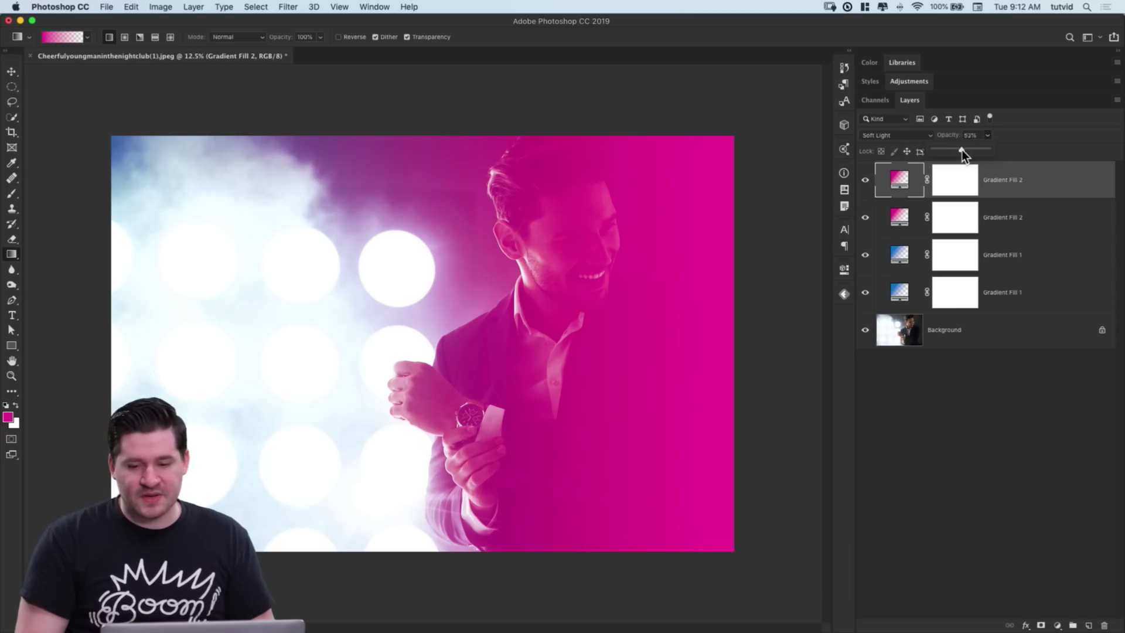
left_click(1005, 216)
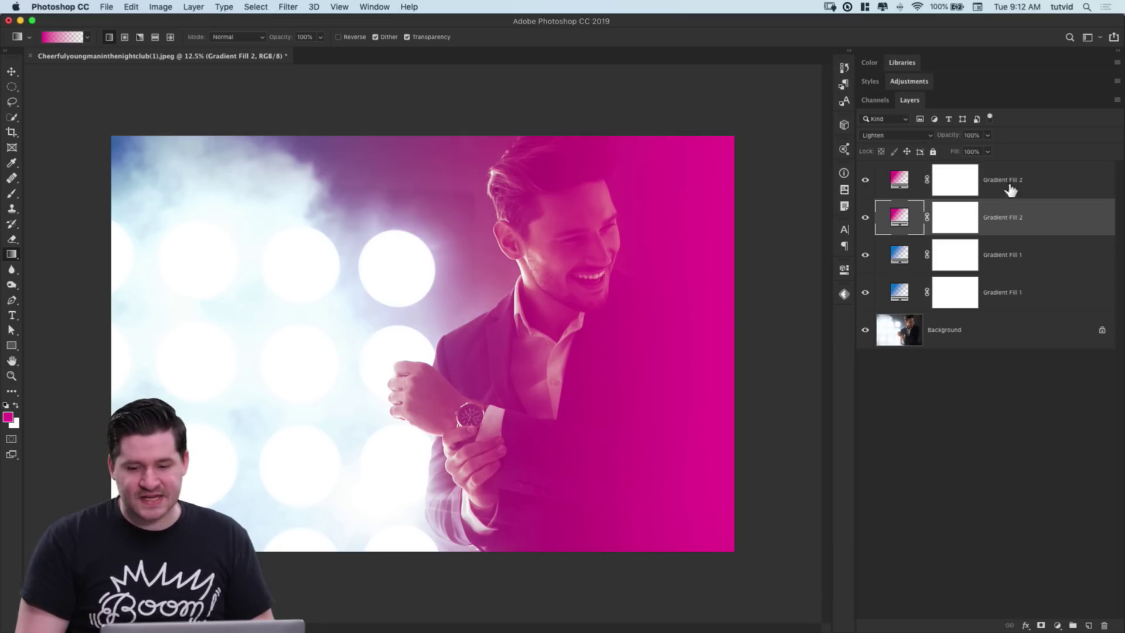
left_click(985, 137)
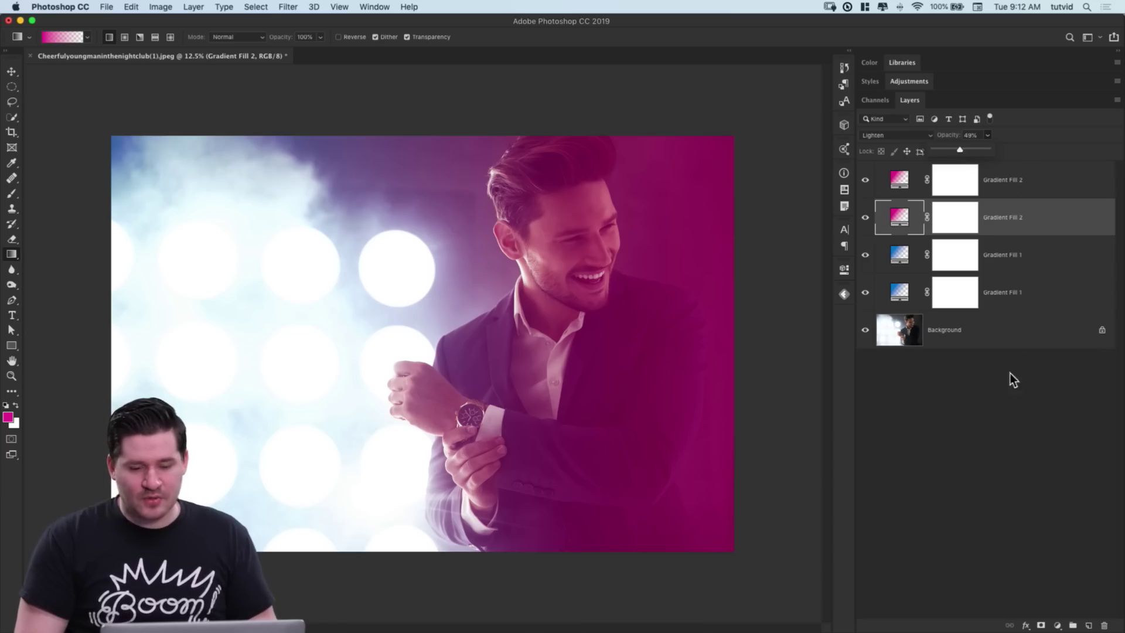
Step: Isolate the Background layer to compare the original photo with the blue and magenta result, and restore all four gradient layers
left_click(1000, 396)
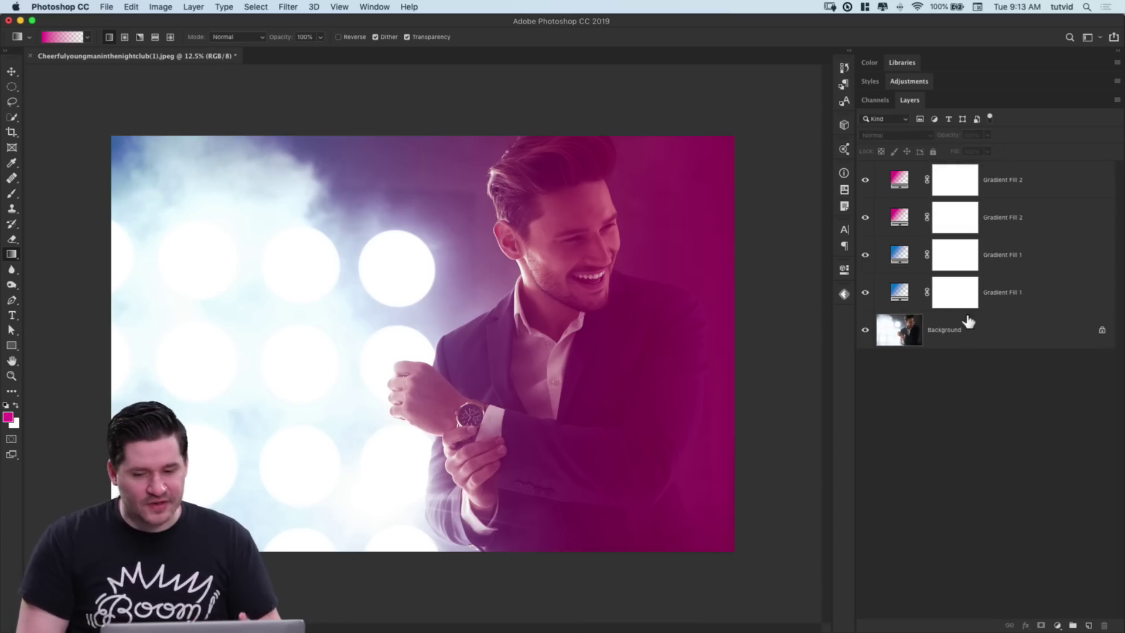
left_click(865, 330, "alt")
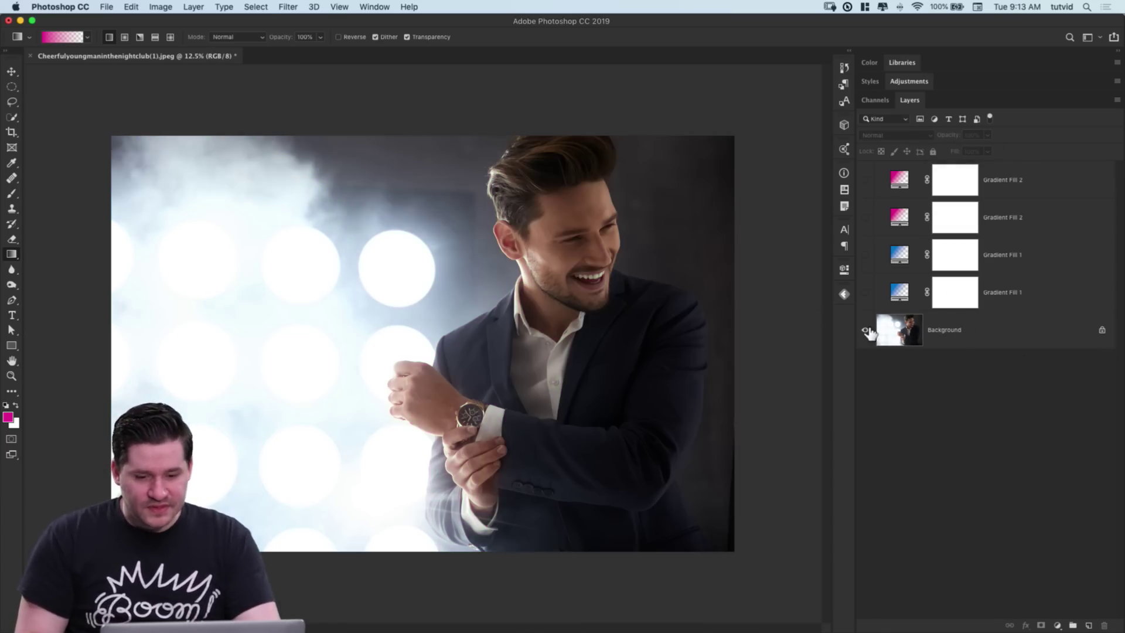
left_click(865, 330, "alt")
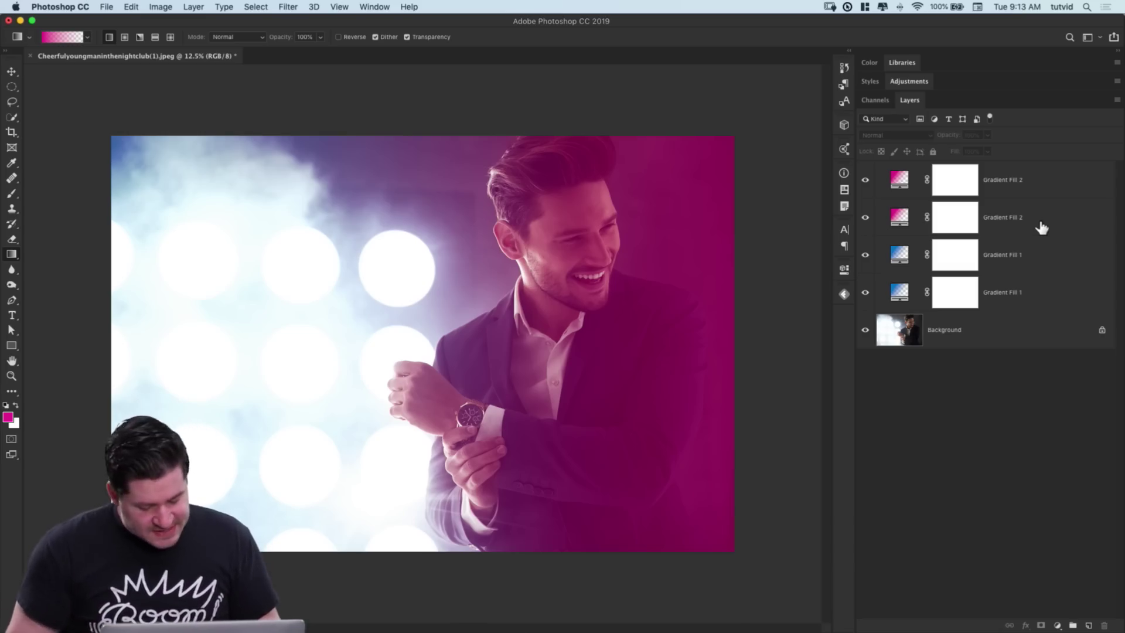
Step: Select the top magenta gradient layer and expand the Adjustments panel, shrinking it so the whole layer stack stays in view
left_click(1030, 188)
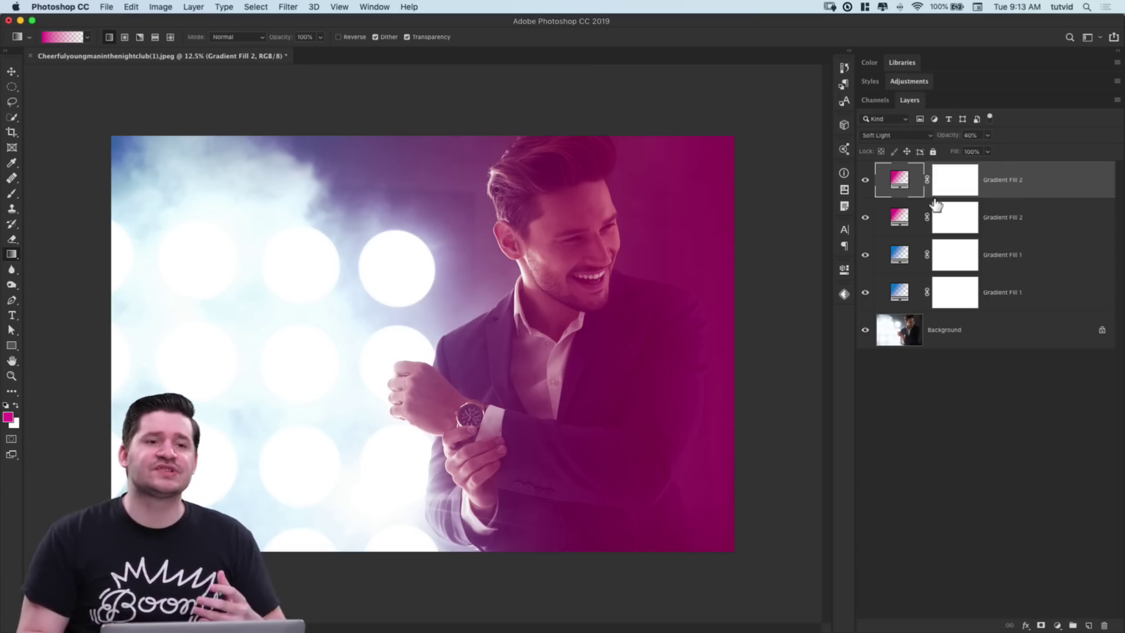
left_click(909, 81)
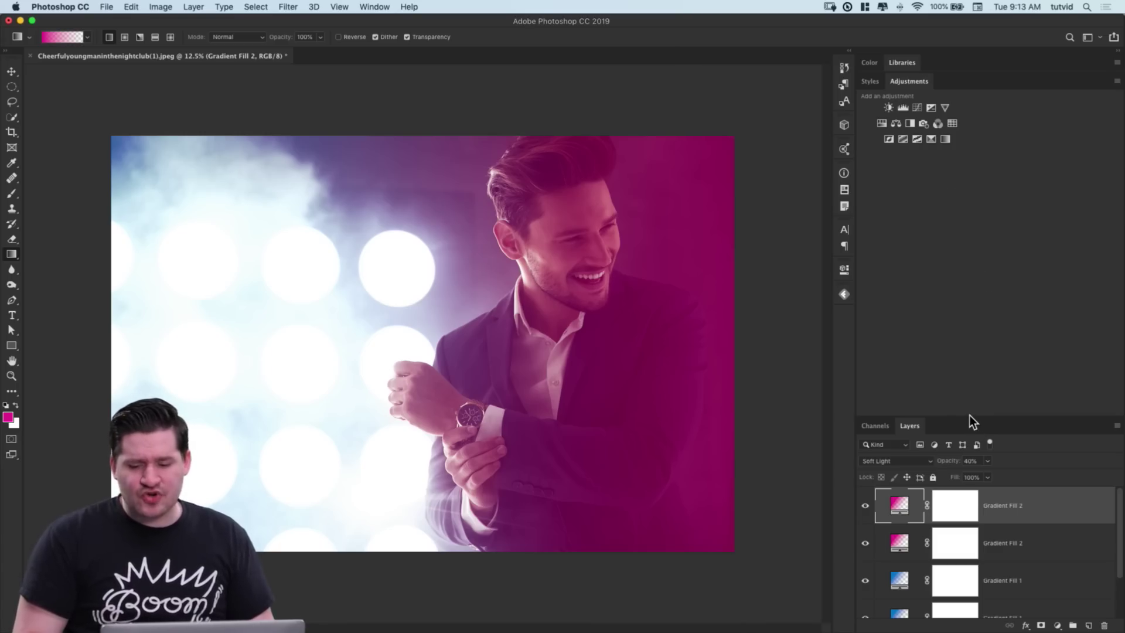
left_click_drag(970, 416, 951, 180)
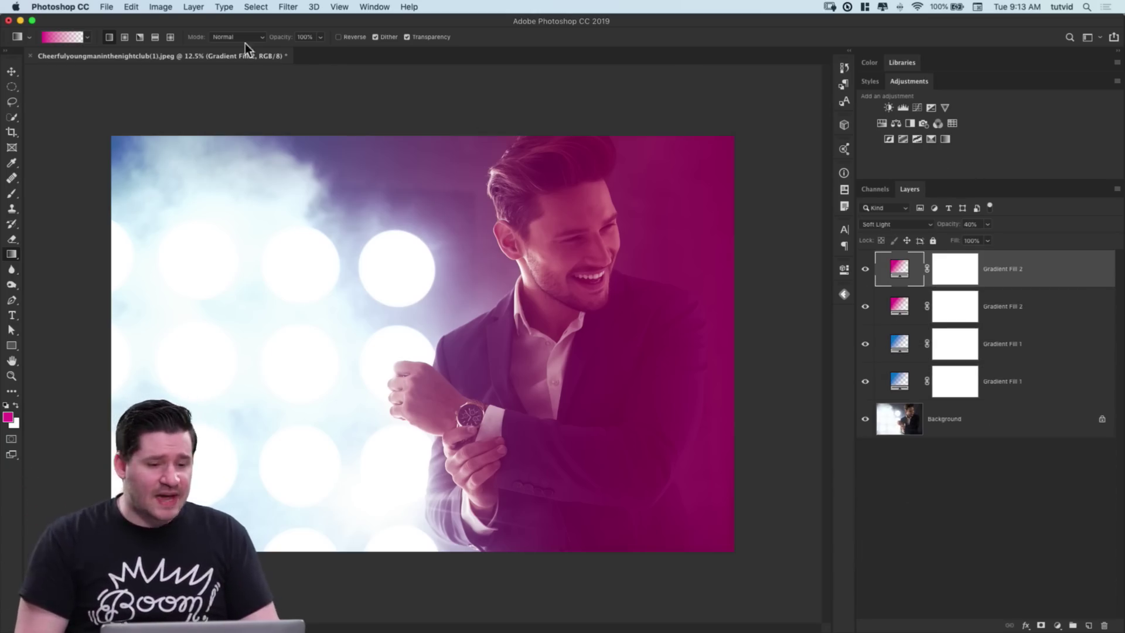
Step: Select the Background layer and examine the image adjustments that can be applied directly to its pixels
left_click(980, 431)
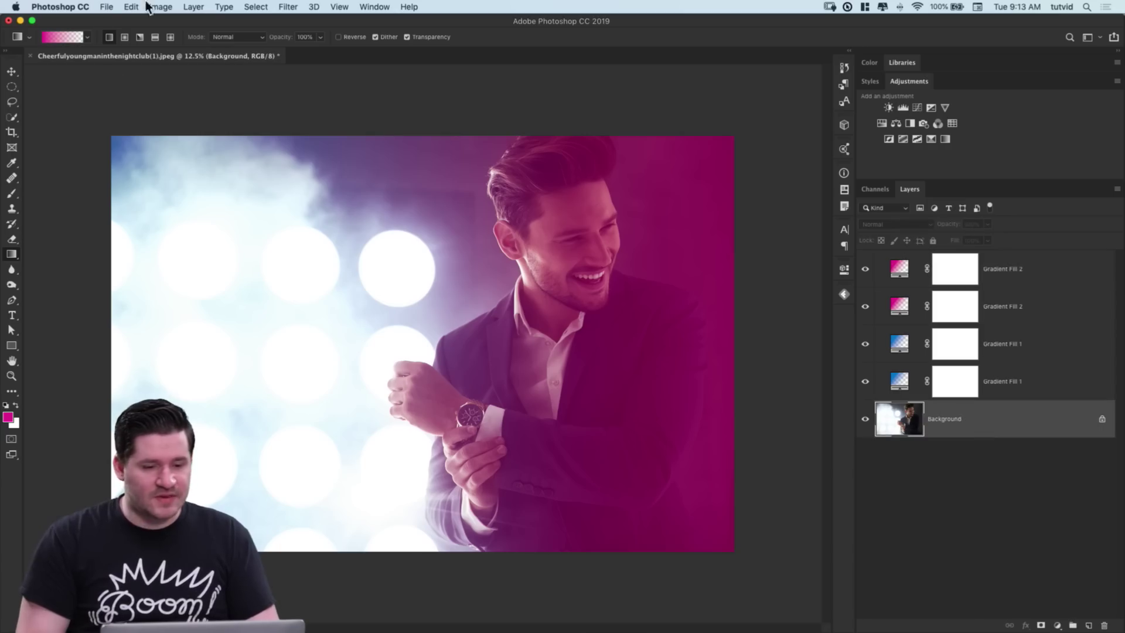
left_click(165, 7)
mouse_move(196, 40)
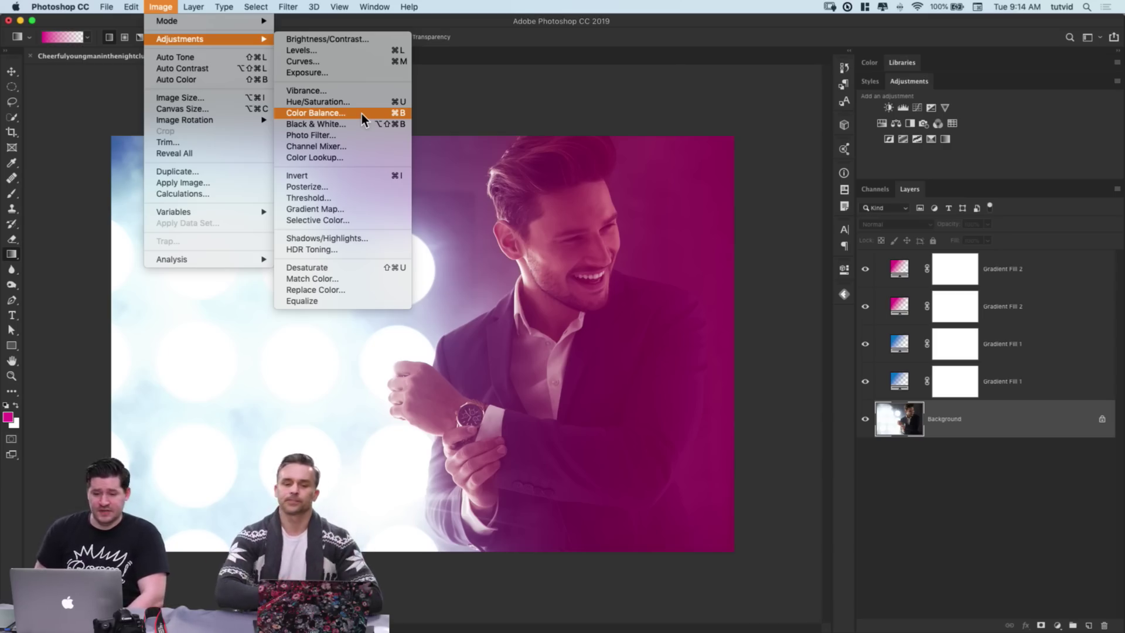
left_click(155, 7)
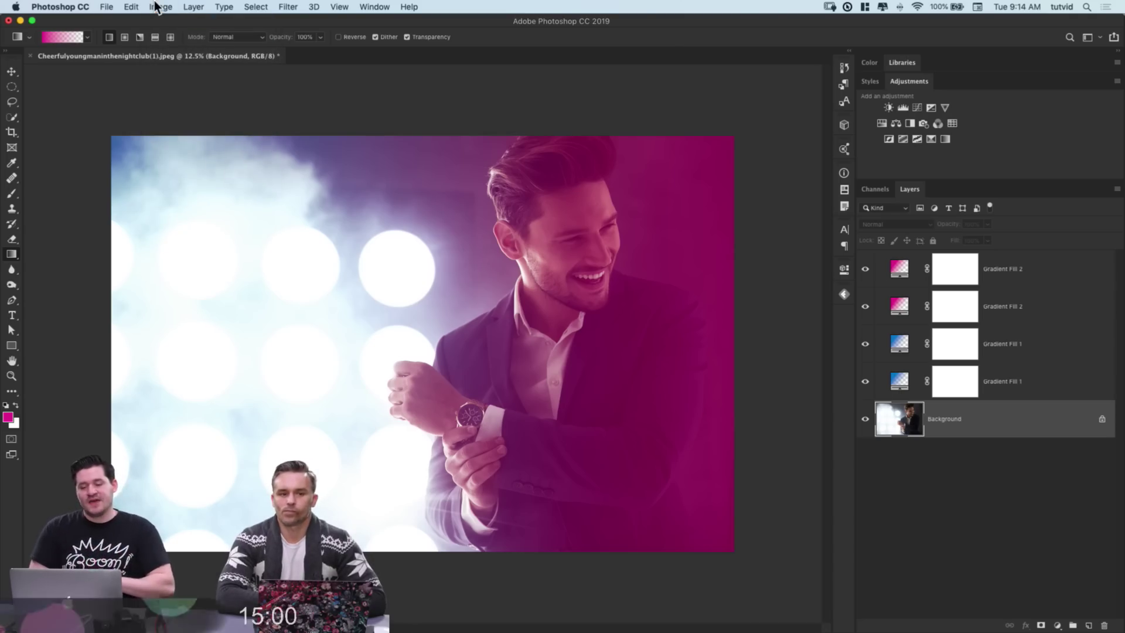
left_click(156, 6)
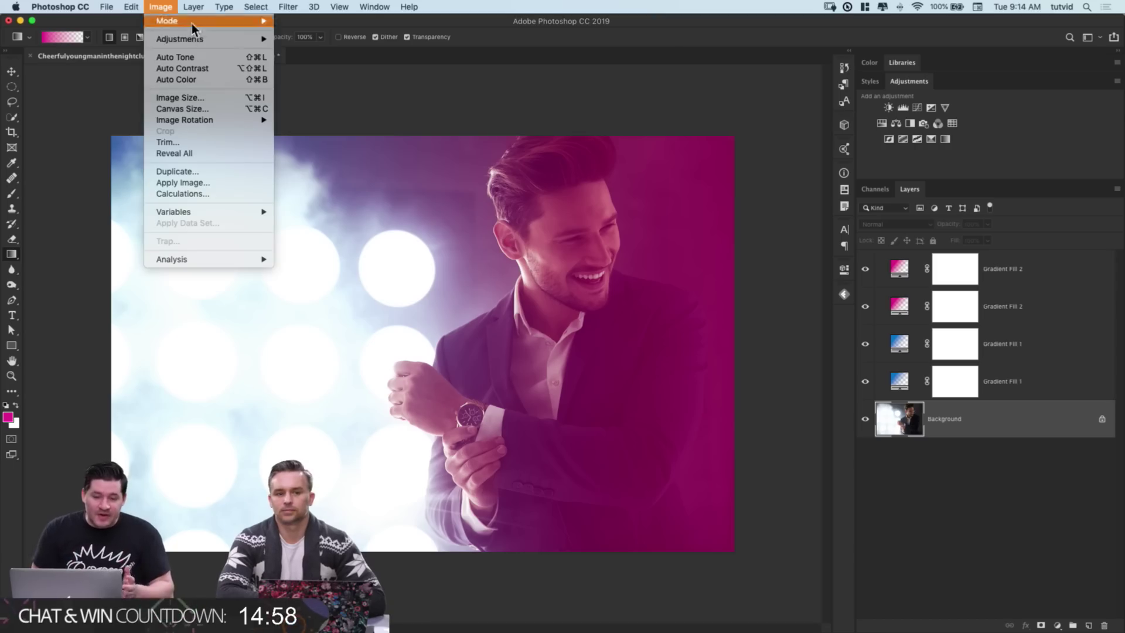
mouse_move(199, 44)
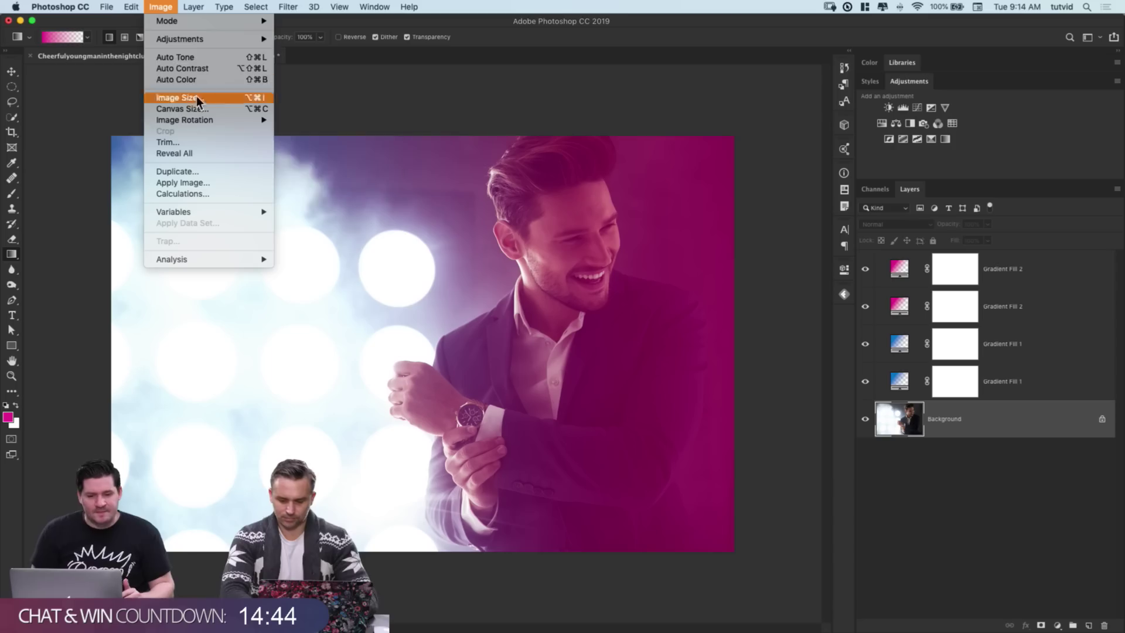
mouse_move(198, 39)
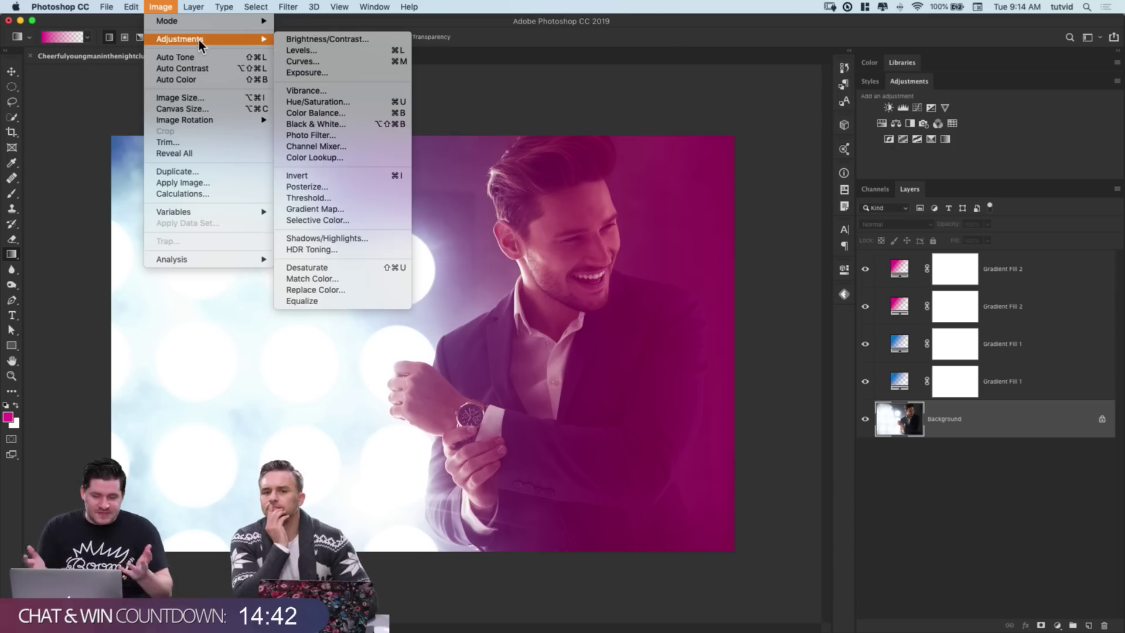
left_click(157, 6)
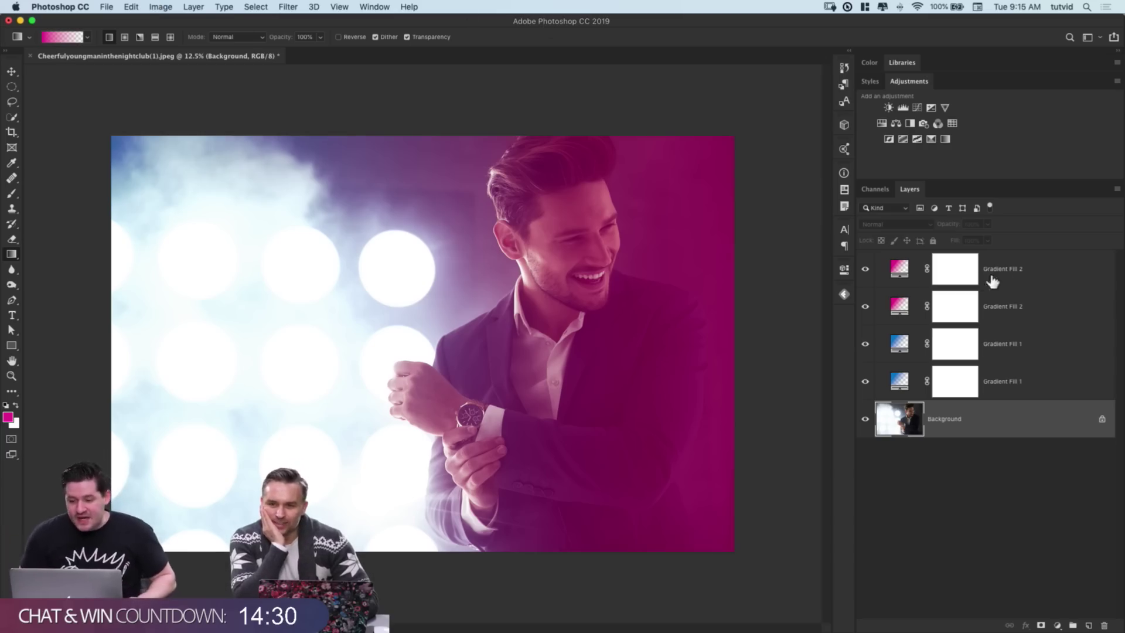
Step: Add a Color Balance adjustment layer above the top magenta gradient layer and target its adjustment instead of its mask
left_click(1017, 276)
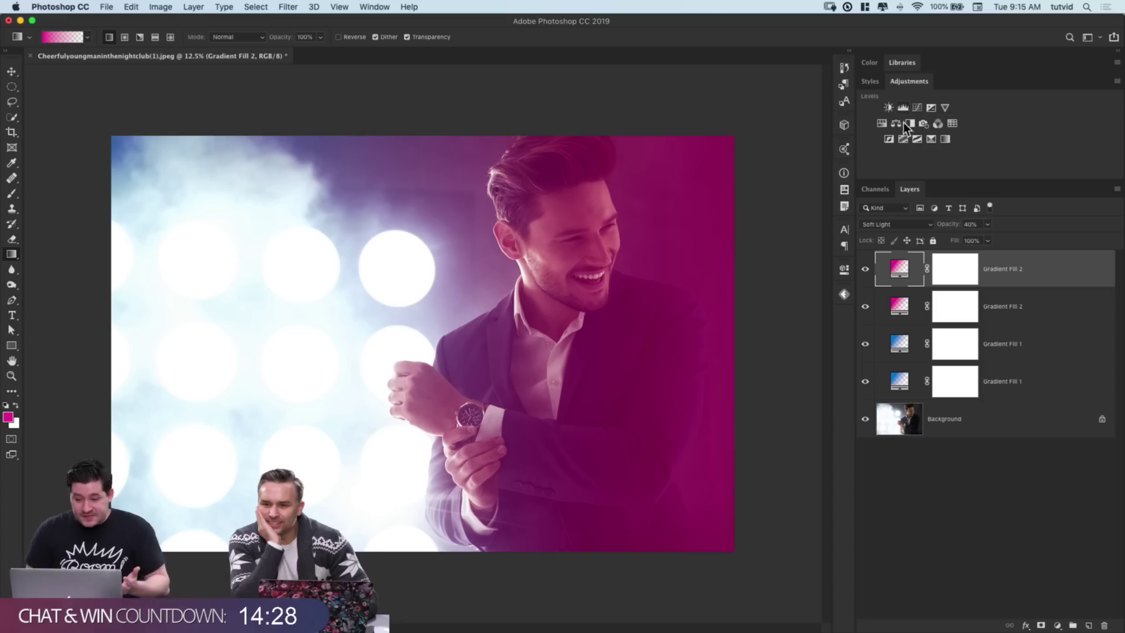
left_click(1058, 625)
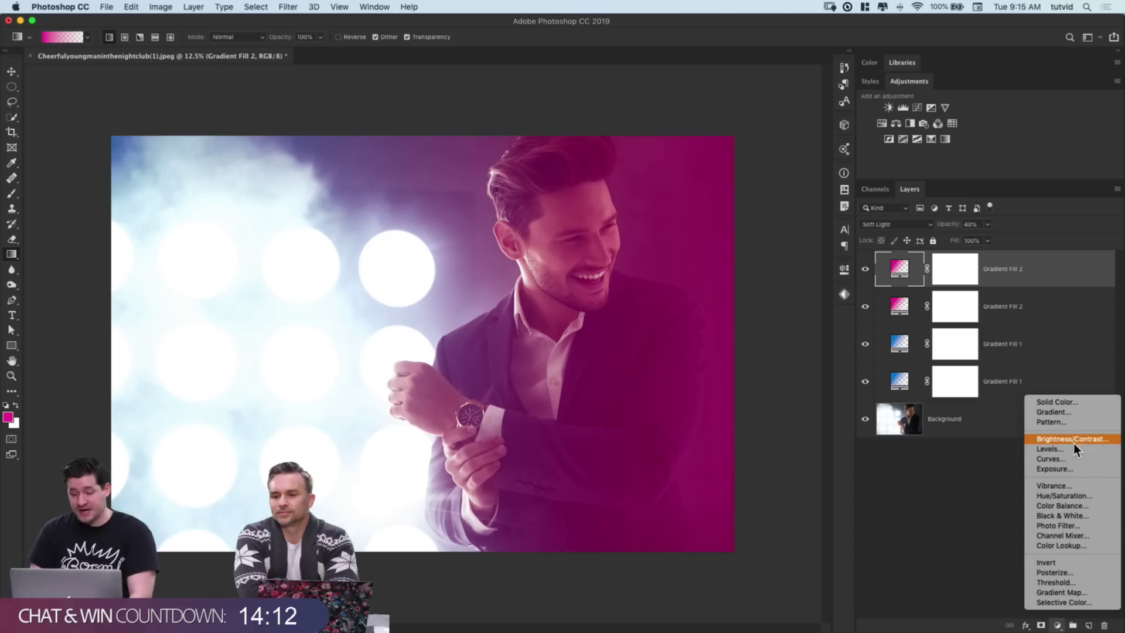
left_click(955, 529)
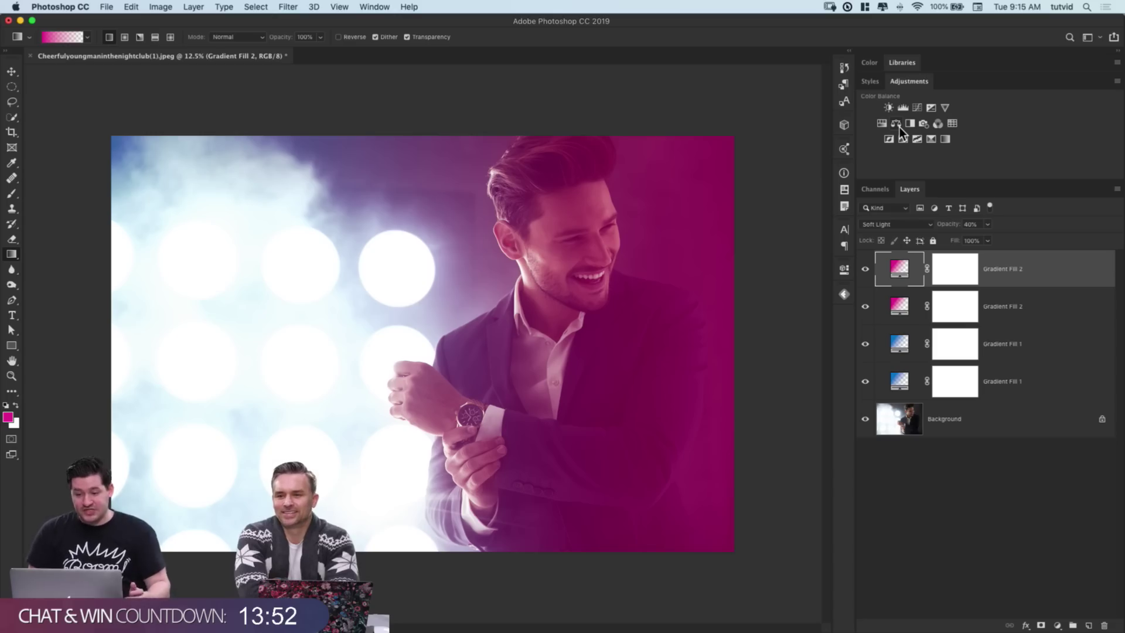
left_click(898, 126)
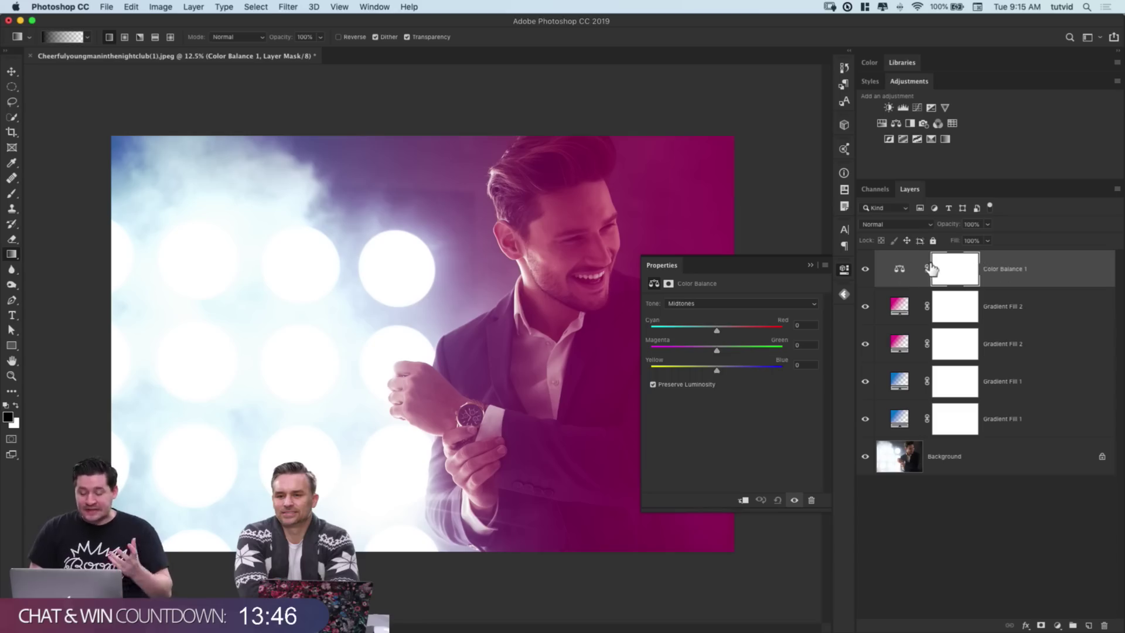
left_click(865, 269)
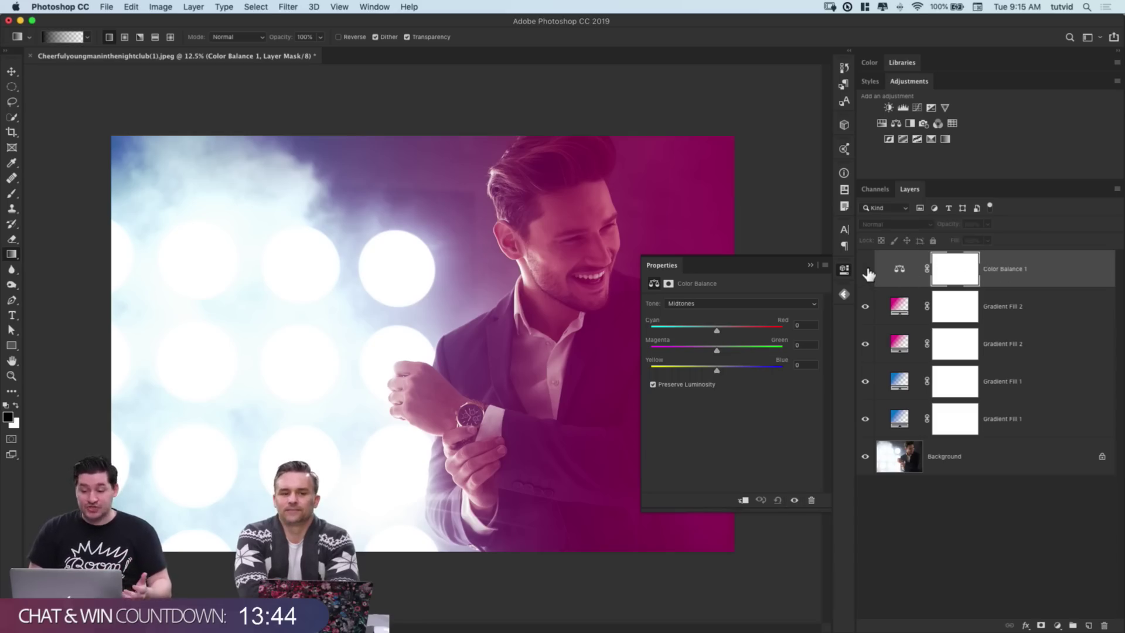
left_click(868, 271)
left_click(899, 269)
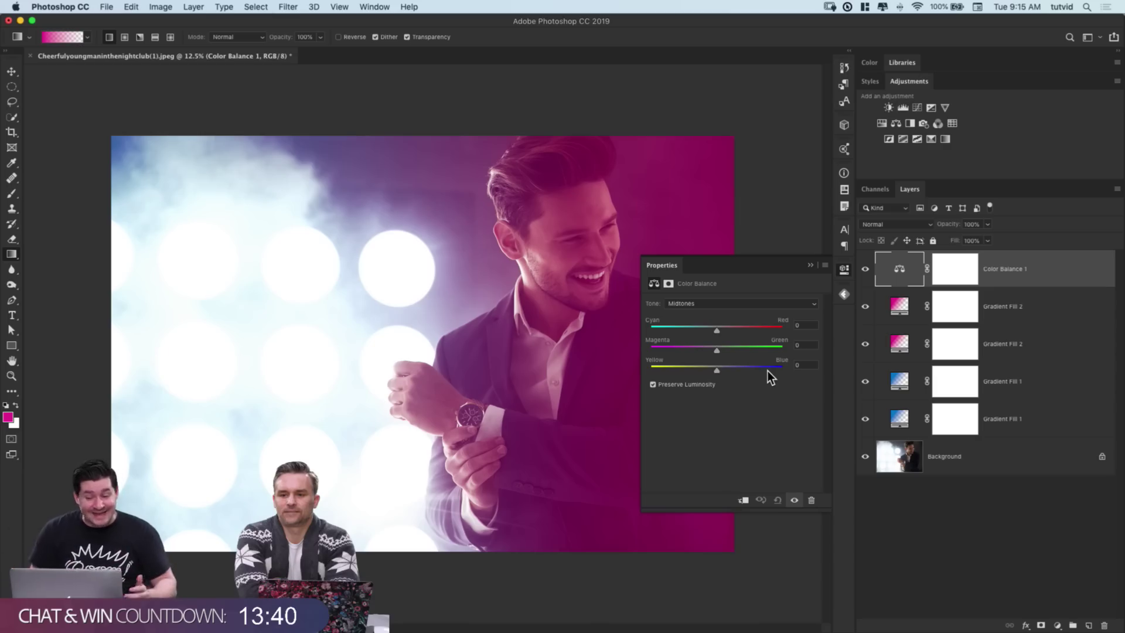
Step: Browse the Color Balance tone ranges, switching to Highlights and returning to Midtones
left_click(712, 305)
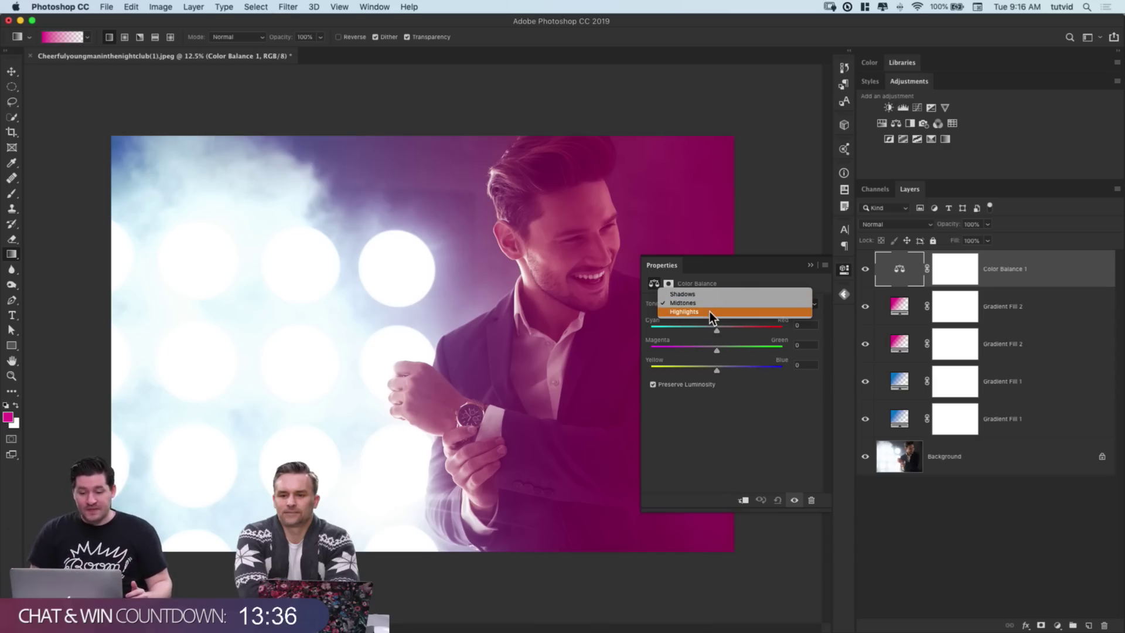
left_click(709, 312)
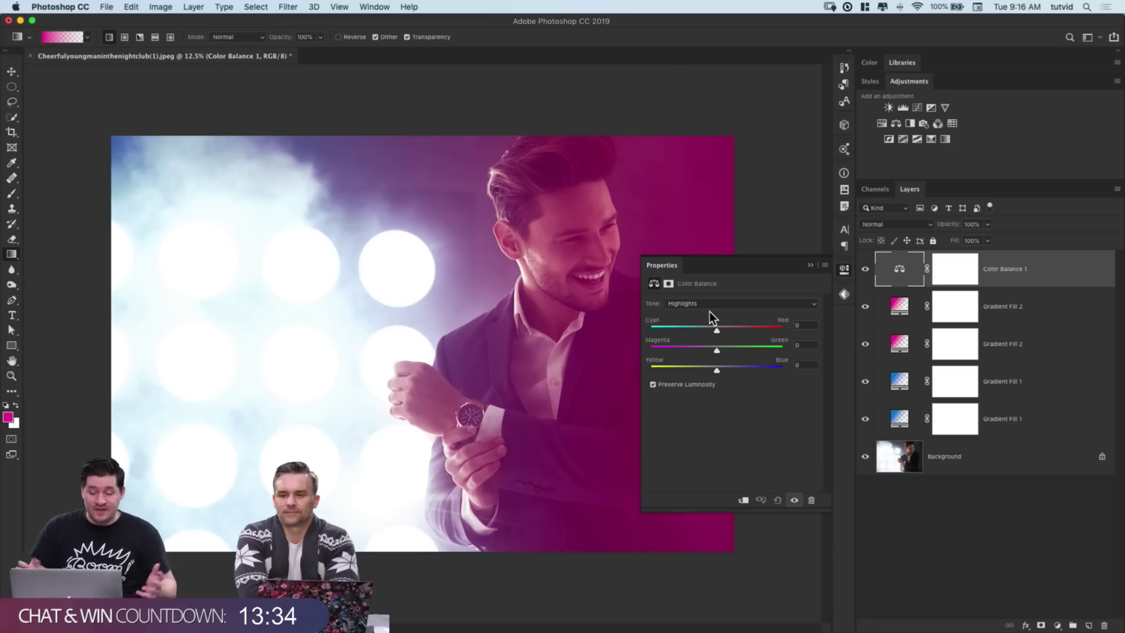
left_click(702, 304)
left_click(698, 295)
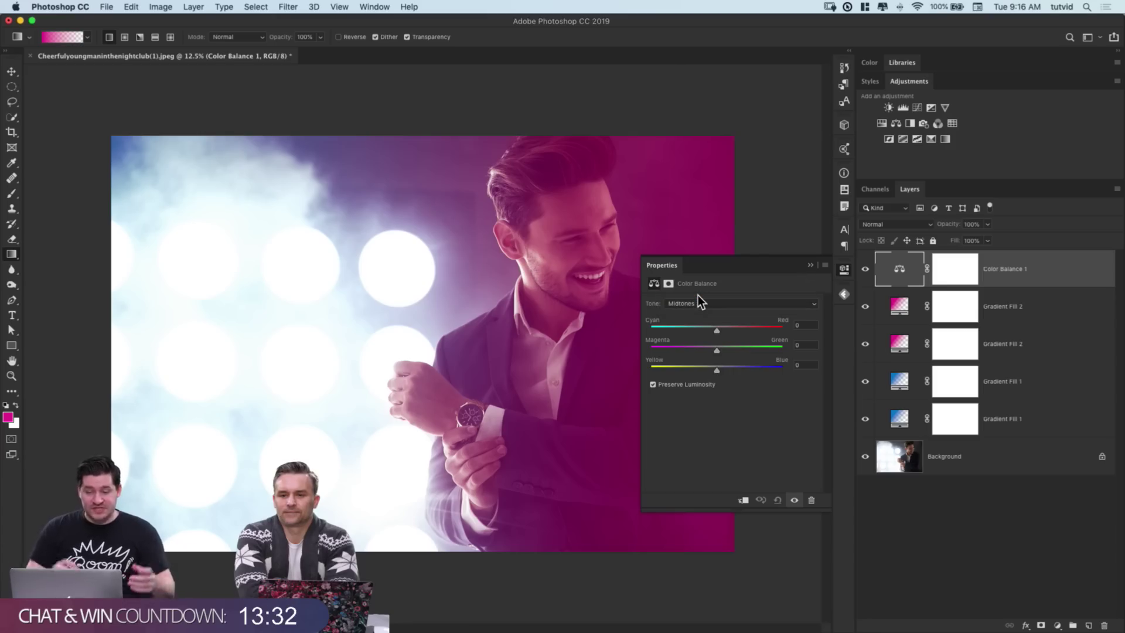
left_click(702, 303)
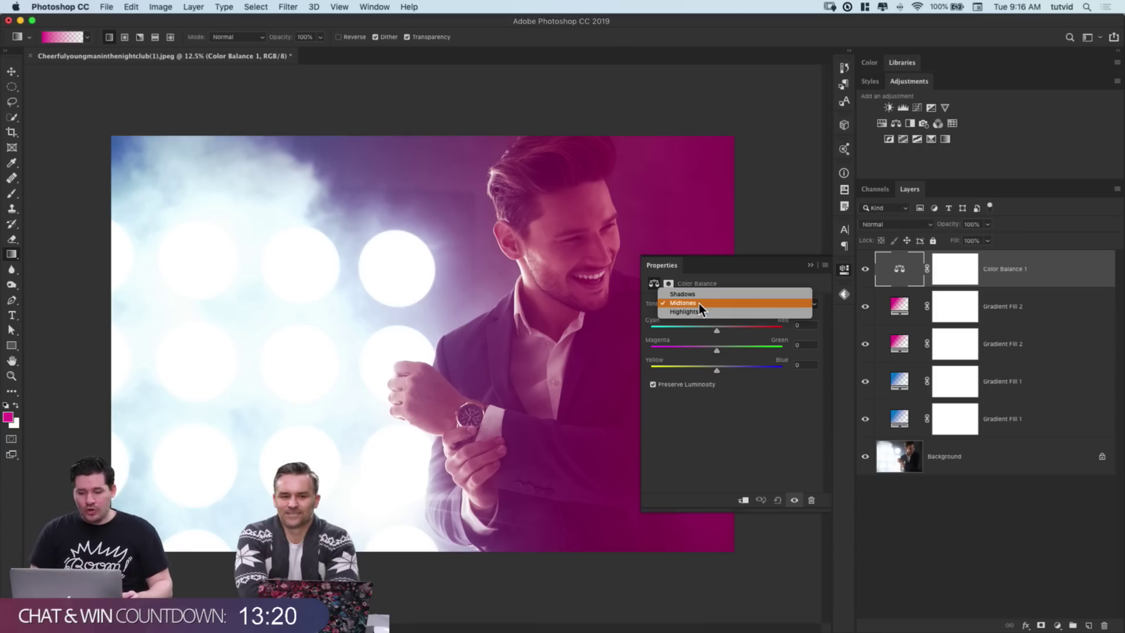
left_click(698, 304)
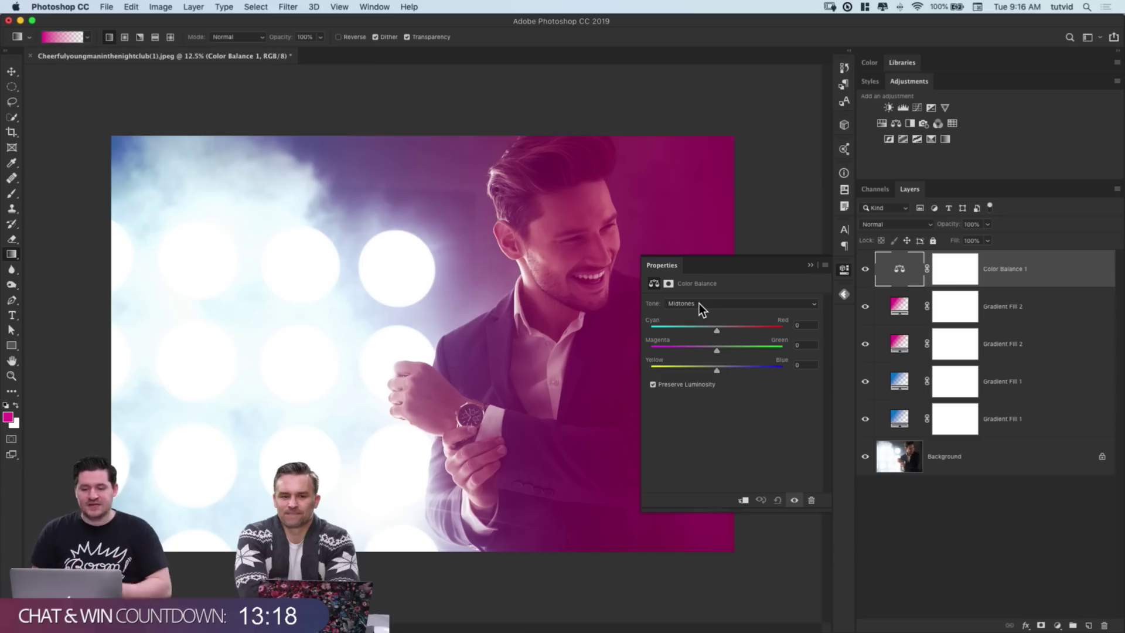
Step: Set the Color Balance midtones to +20 toward red, -7 toward magenta and +7 toward blue
mouse_move(718, 332)
left_mouse_down()
mouse_move(776, 328)
mouse_move(730, 334)
left_mouse_up()
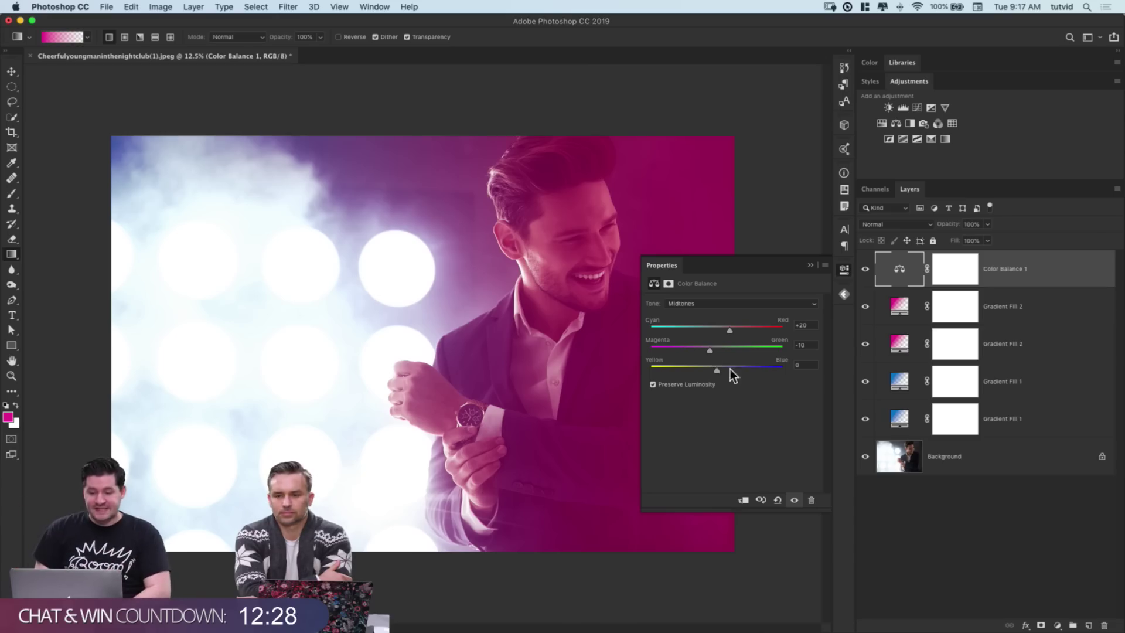
left_click_drag(743, 343, 793, 347)
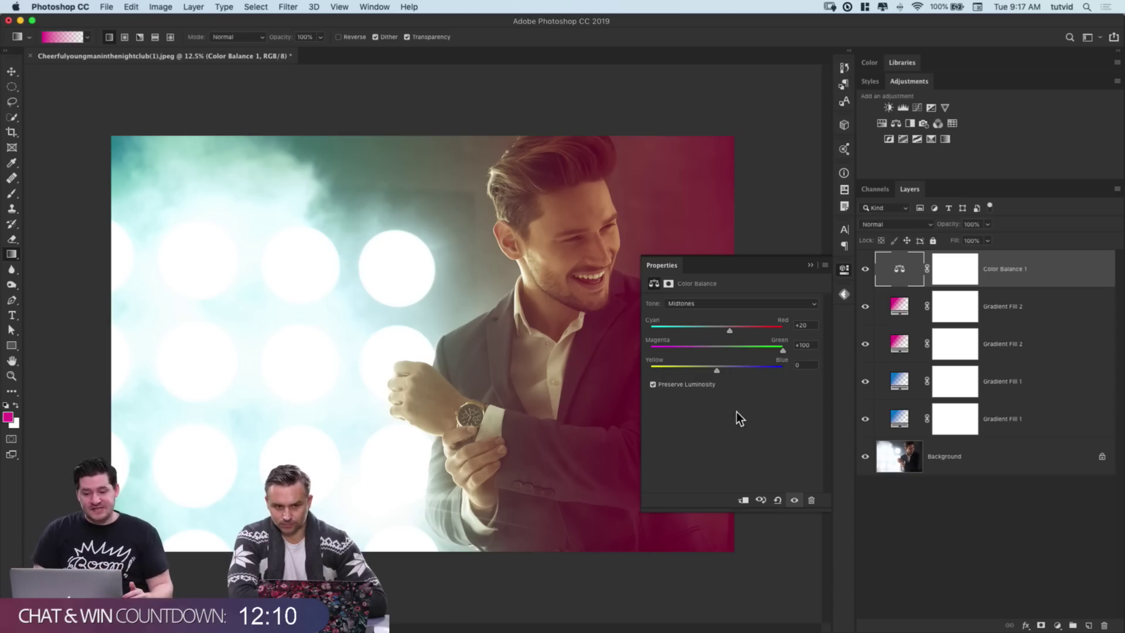
left_click_drag(737, 350, 712, 351)
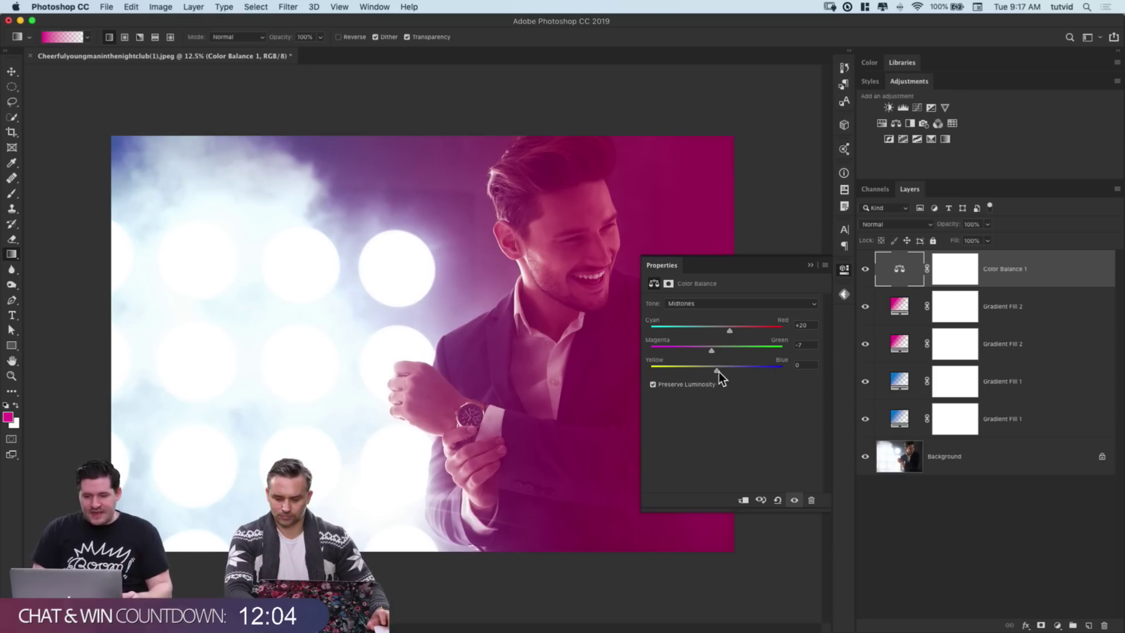
left_click_drag(719, 372, 721, 372)
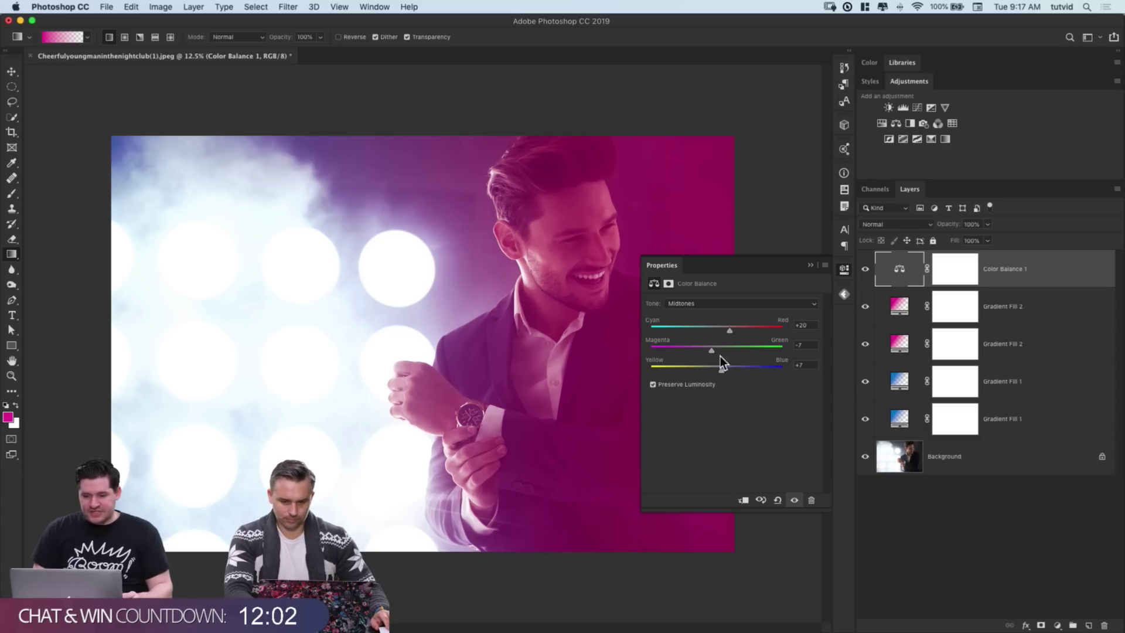
Step: Set the Color Balance highlights to +8 toward red and +11 toward blue
left_click(711, 310)
left_click(696, 314)
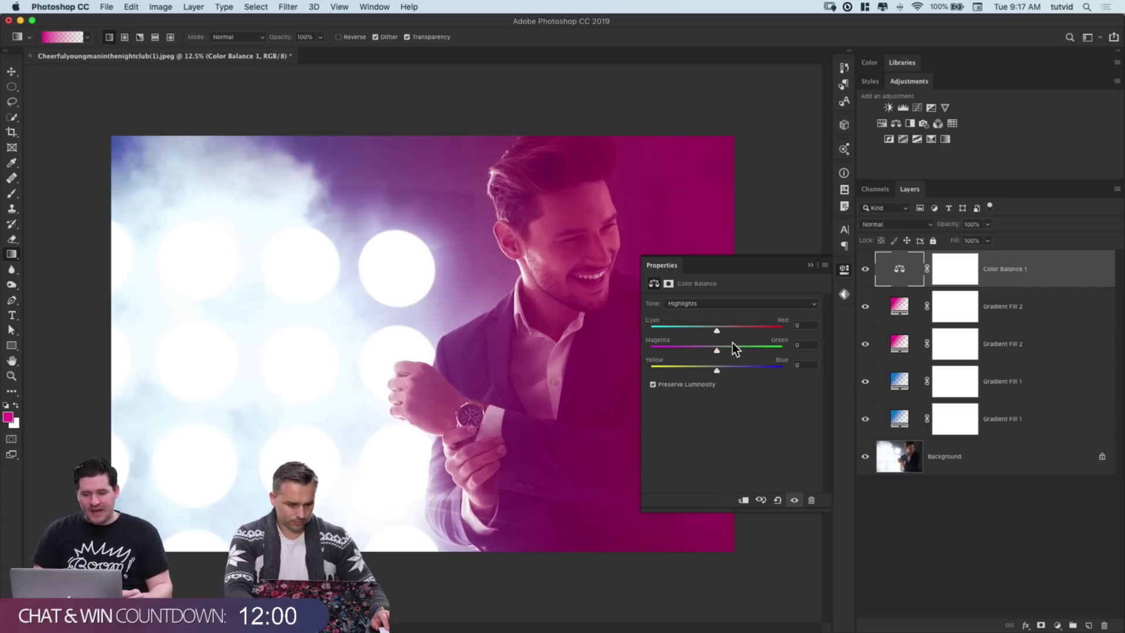
mouse_move(719, 373)
left_mouse_down()
mouse_move(634, 395)
mouse_move(712, 371)
mouse_move(724, 378)
left_mouse_up()
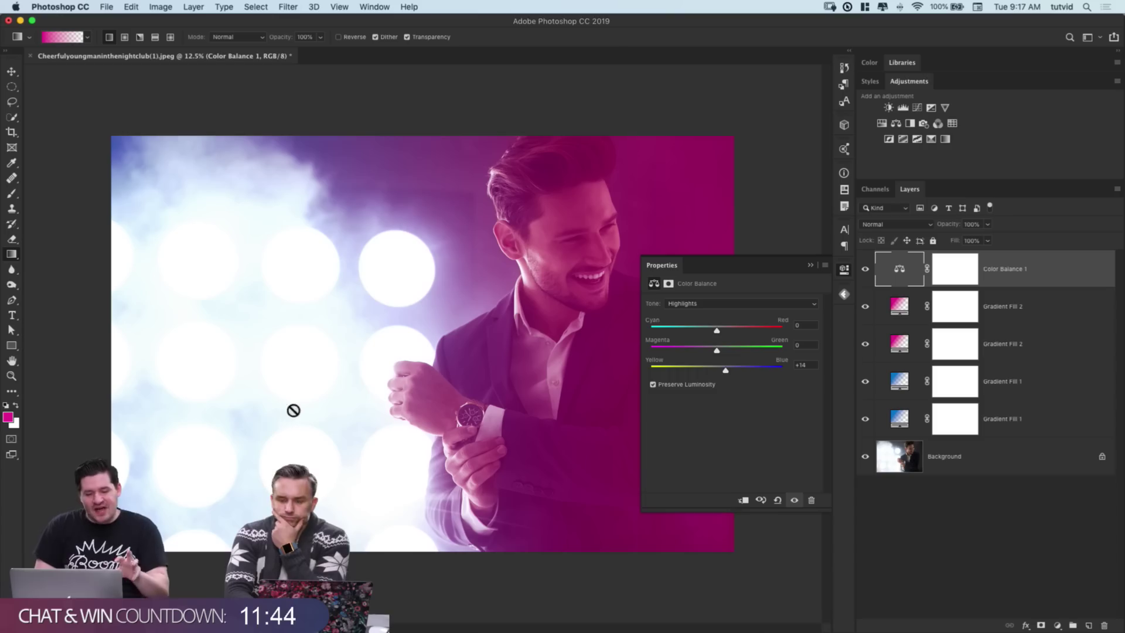
mouse_move(728, 365)
left_mouse_down()
mouse_move(735, 372)
mouse_move(712, 371)
mouse_move(721, 372)
left_mouse_up()
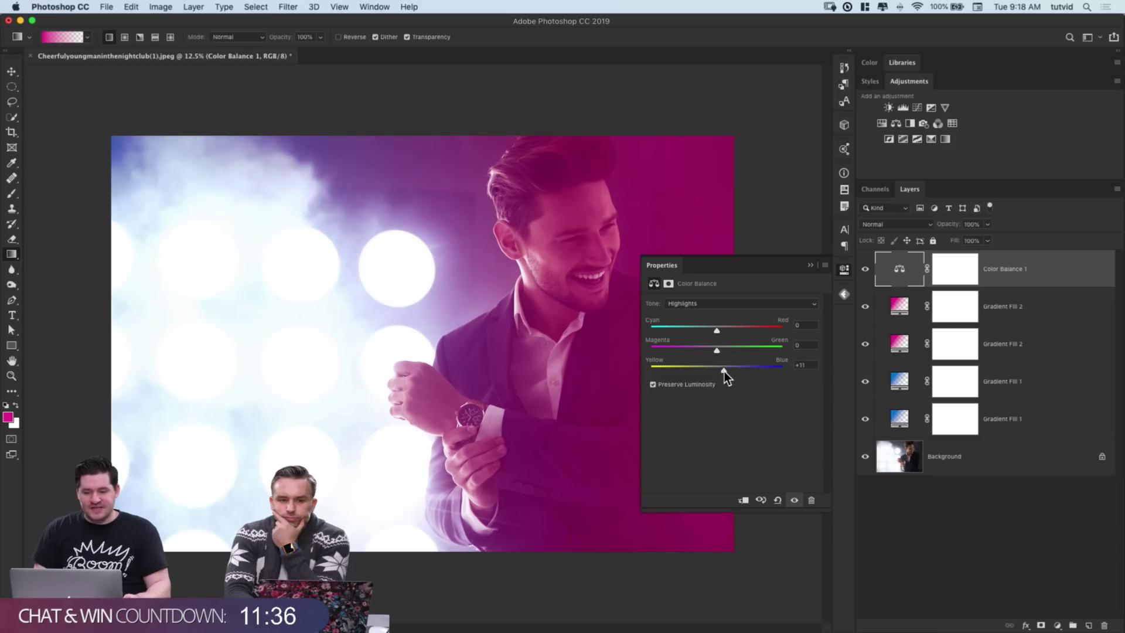
left_click_drag(716, 329, 729, 329)
left_click_drag(726, 329, 722, 331)
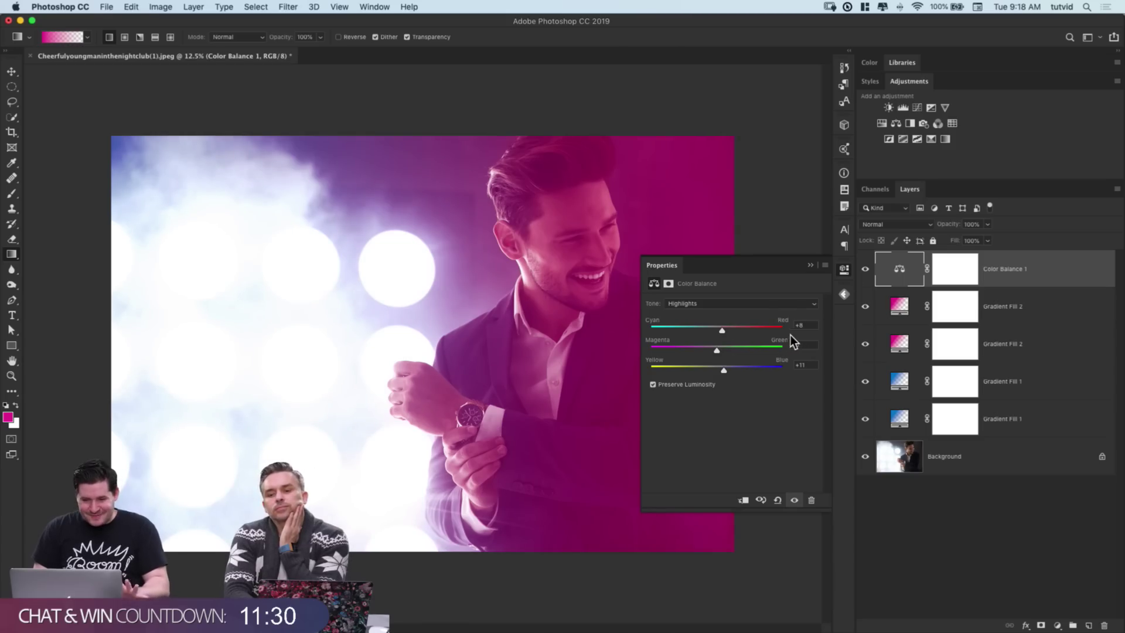
Step: Set the Color Balance shadows to +7 toward red, -5 toward magenta and +11 toward blue
left_click(715, 303)
left_click(696, 286)
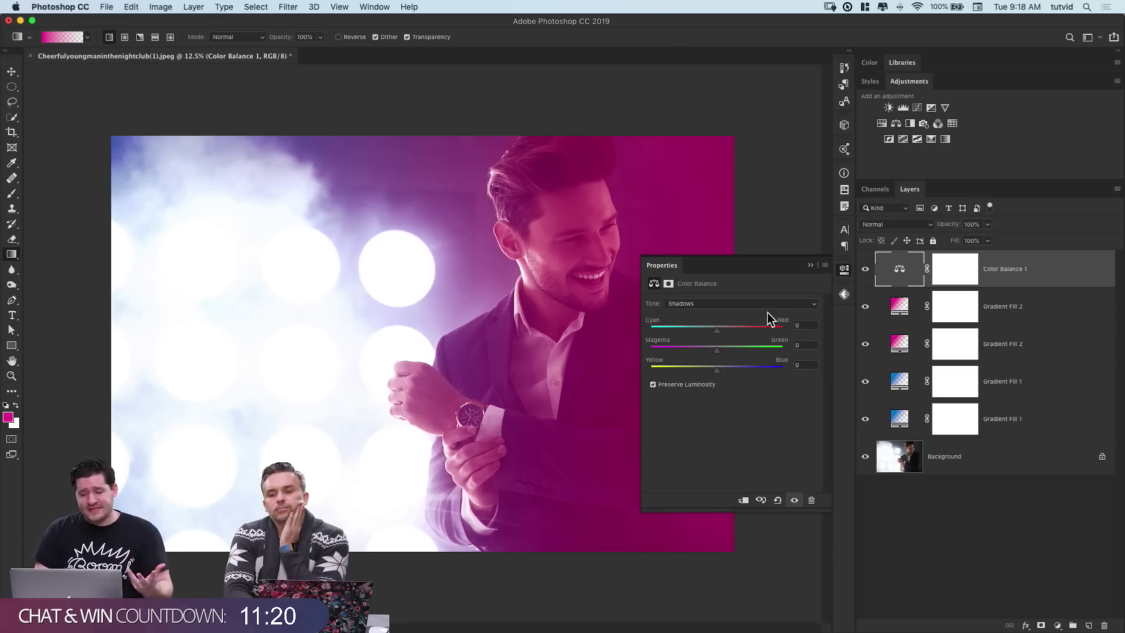
left_click(721, 332)
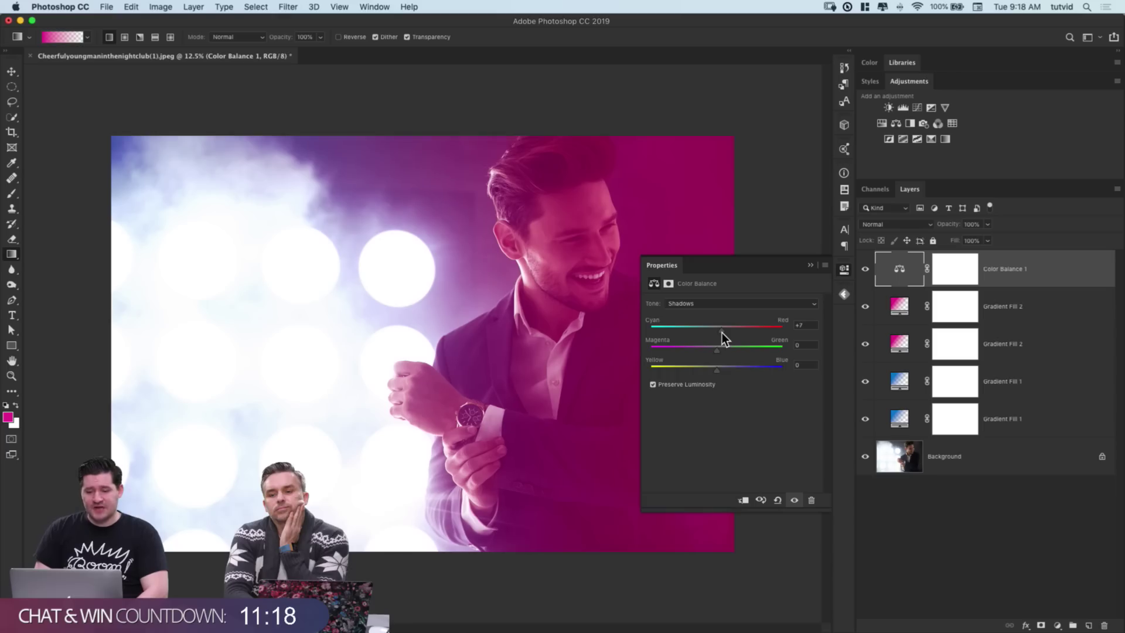
left_click(714, 352)
left_click(725, 371)
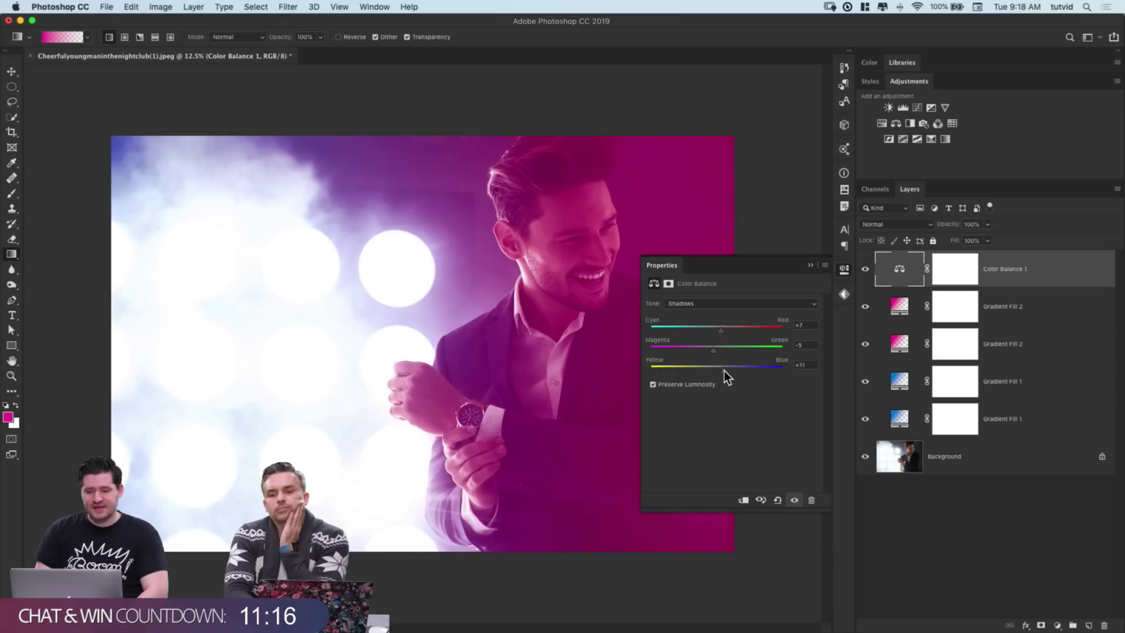
Step: Collapse the adjustment's properties and compare the image with and without the Color Balance layer
left_click(844, 270)
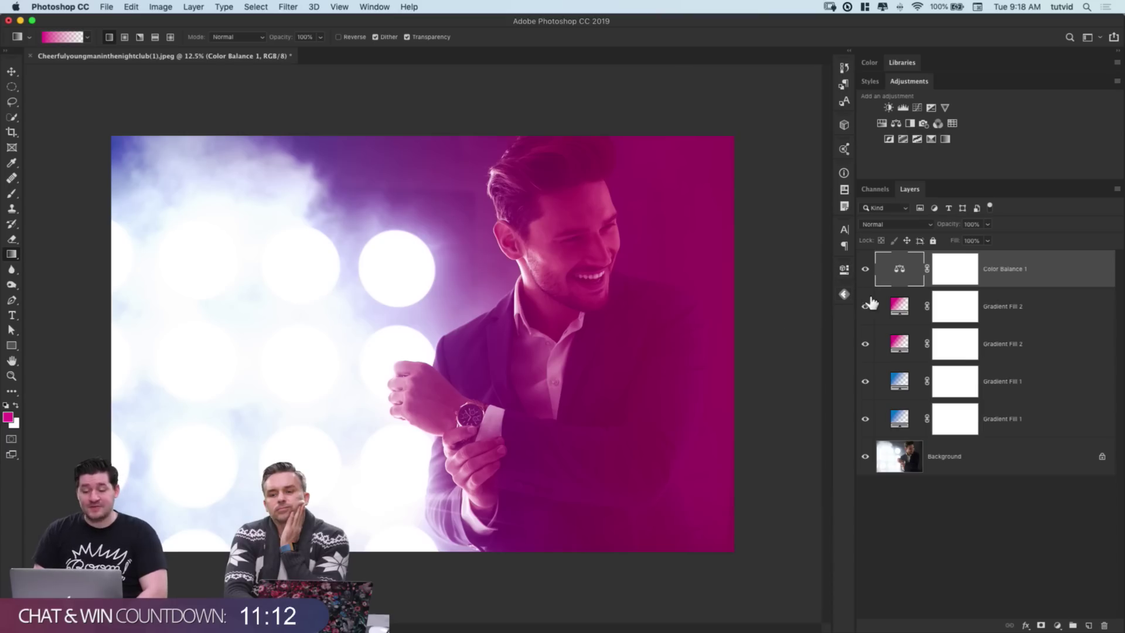
left_click(866, 271)
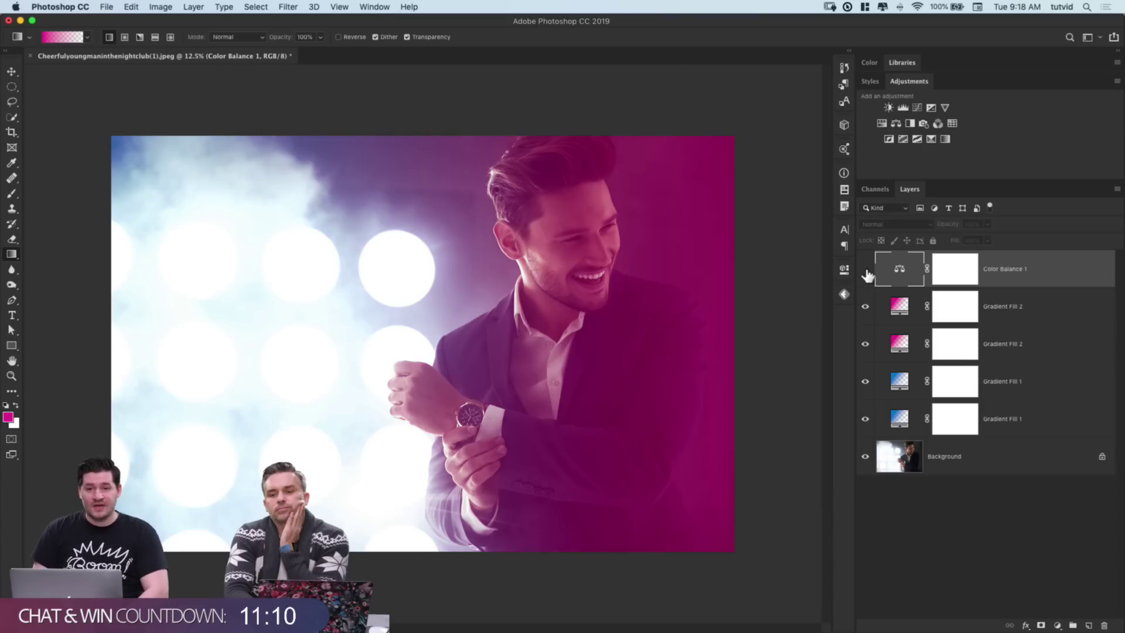
left_click(866, 271)
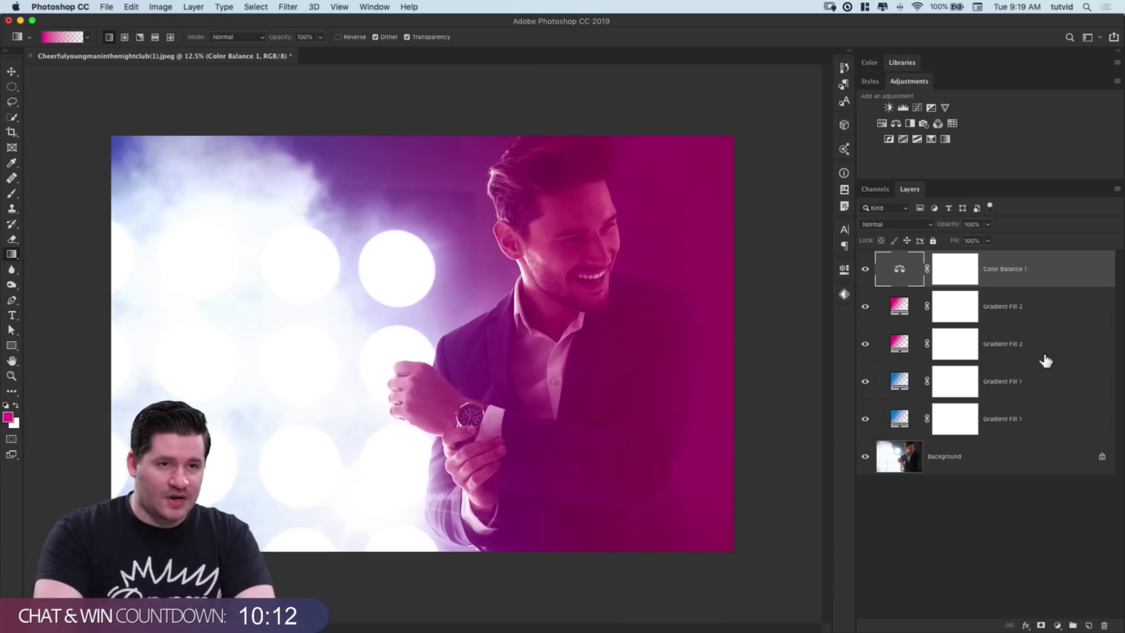
Step: Stamp all visible layers into a new merged layer on top and create a hidden duplicate above it
key("super+alt+shift+e")
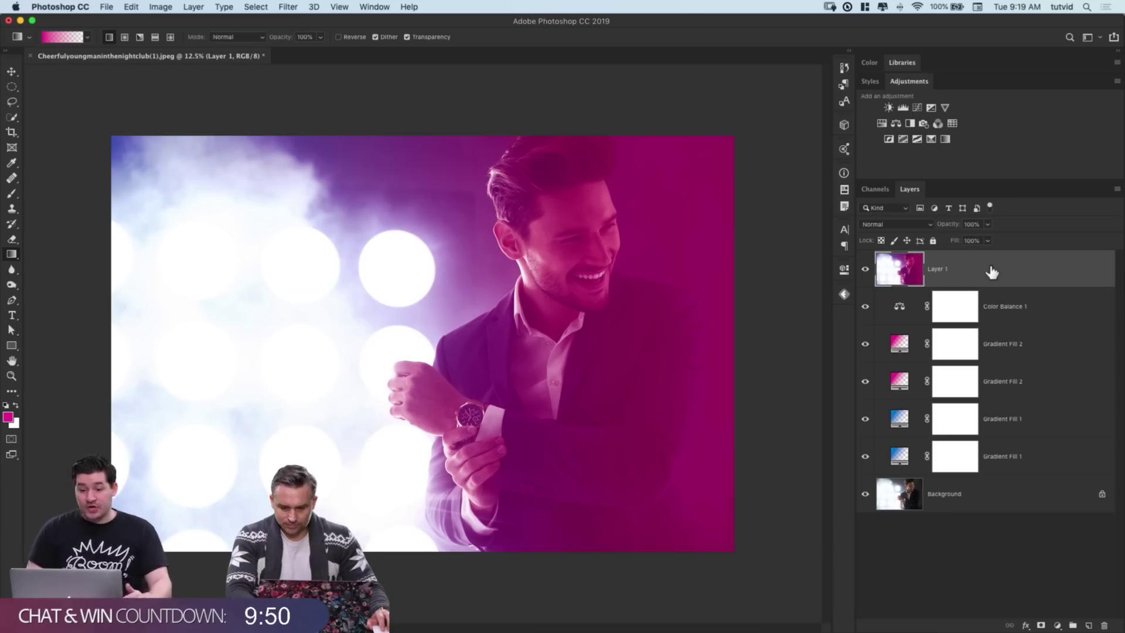
key("super+j")
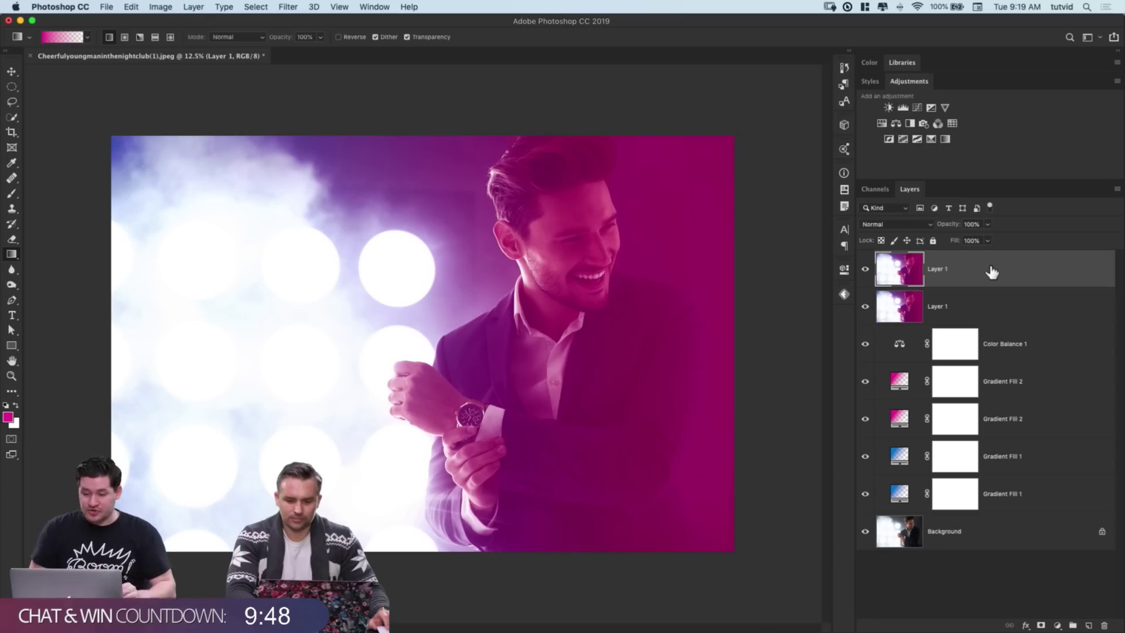
left_click(866, 269)
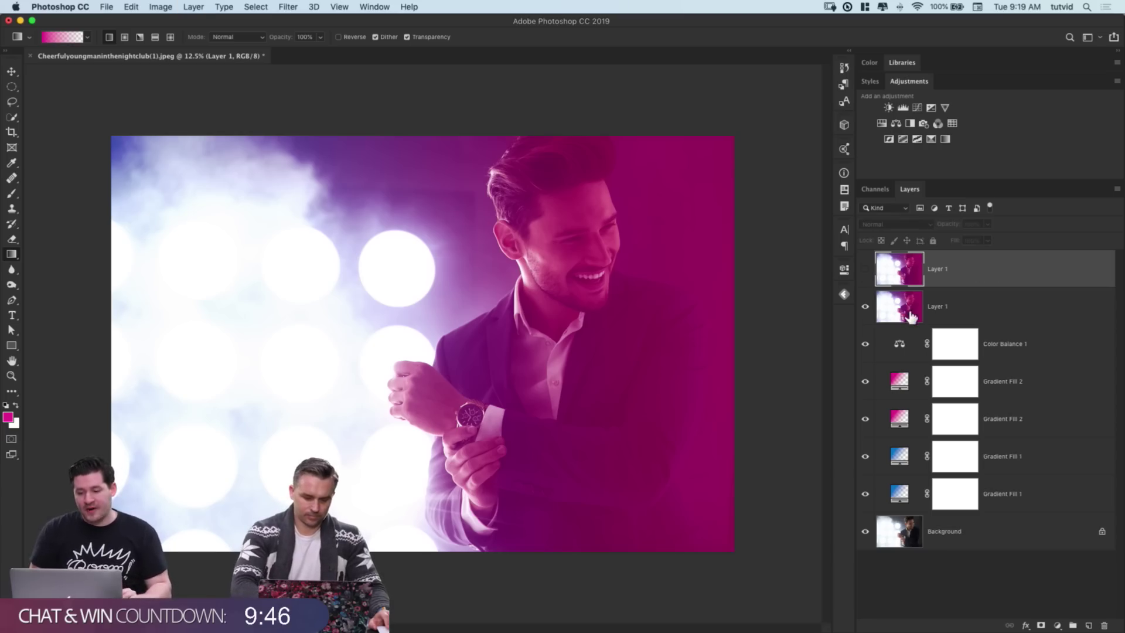
Step: Apply a High Pass filter with a 3.5-pixel radius to the lower of the two merged layers
left_click(907, 315)
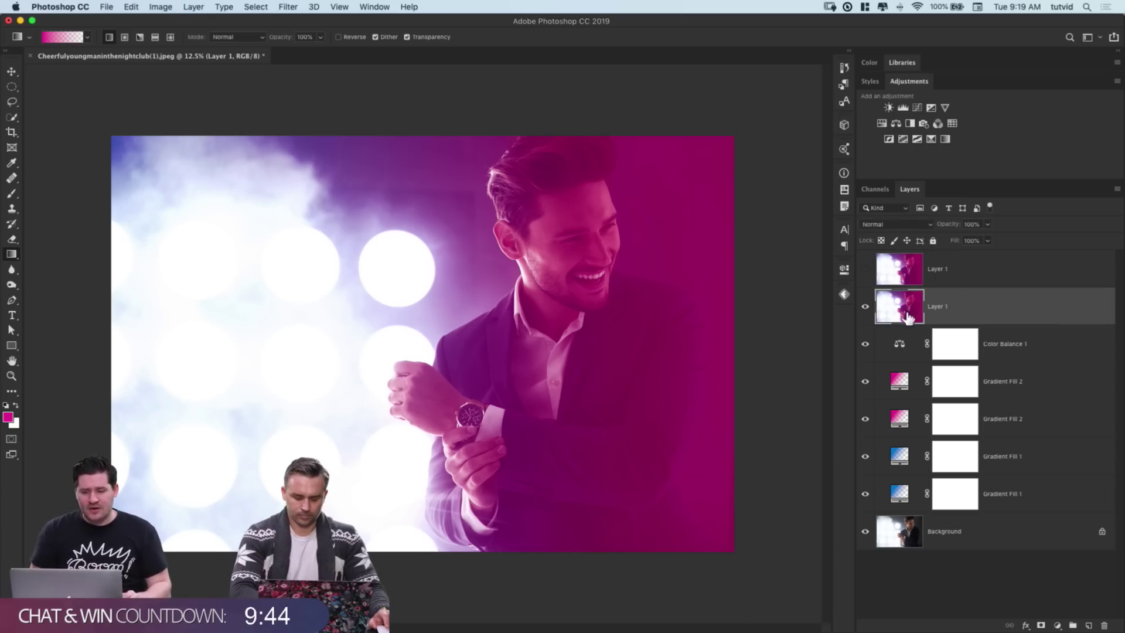
left_click(290, 6)
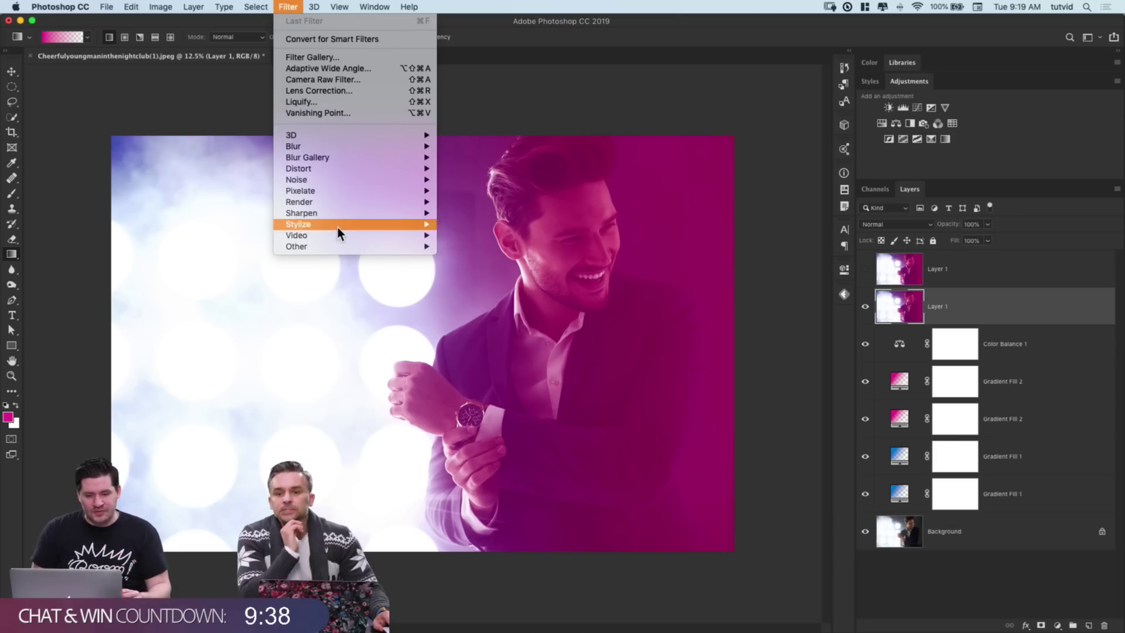
mouse_move(343, 246)
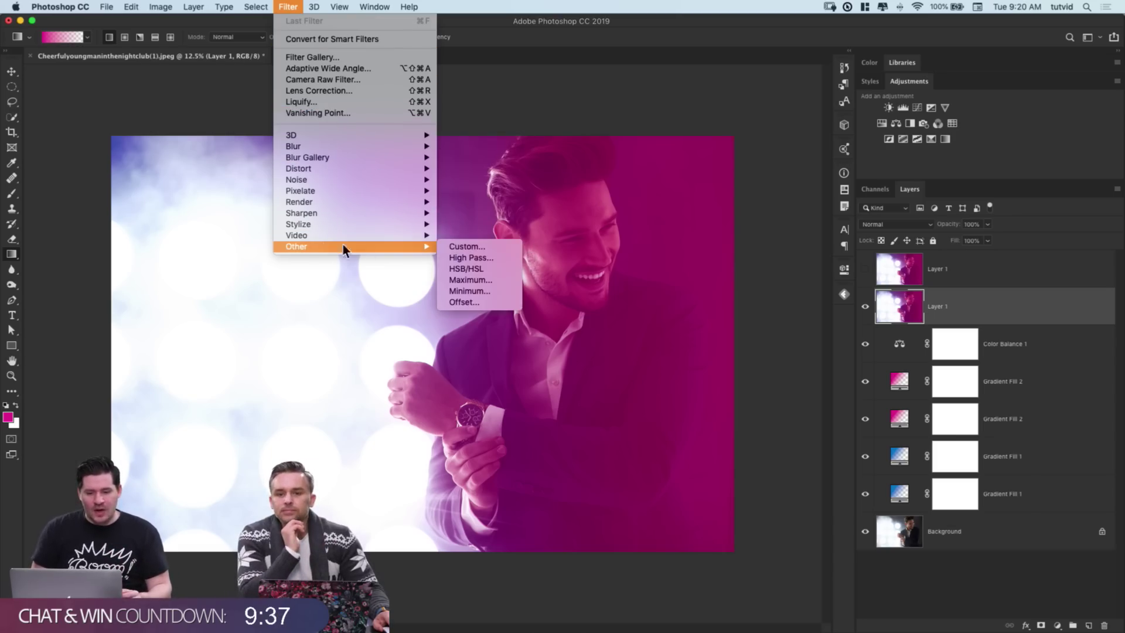
left_click(472, 262)
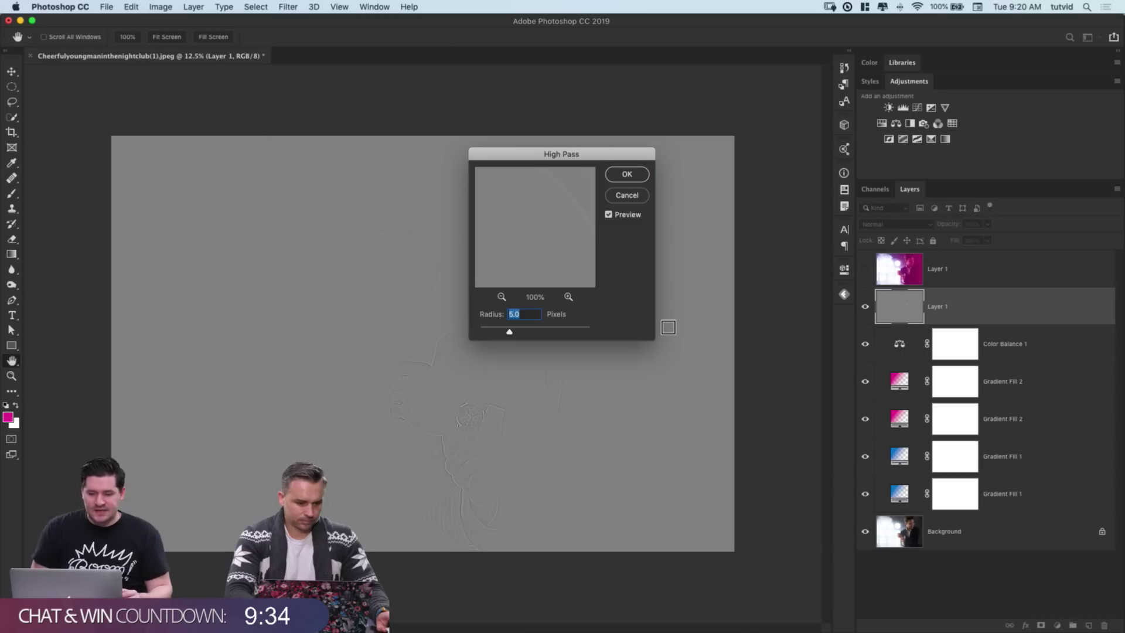
left_click_drag(571, 152, 280, 163)
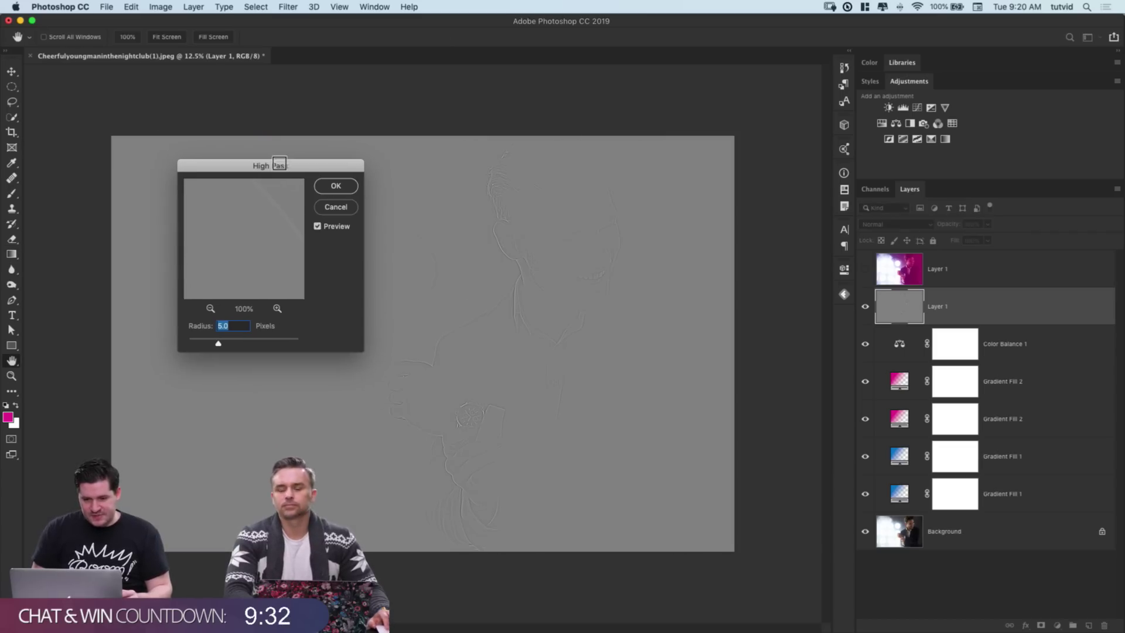
left_click(516, 267)
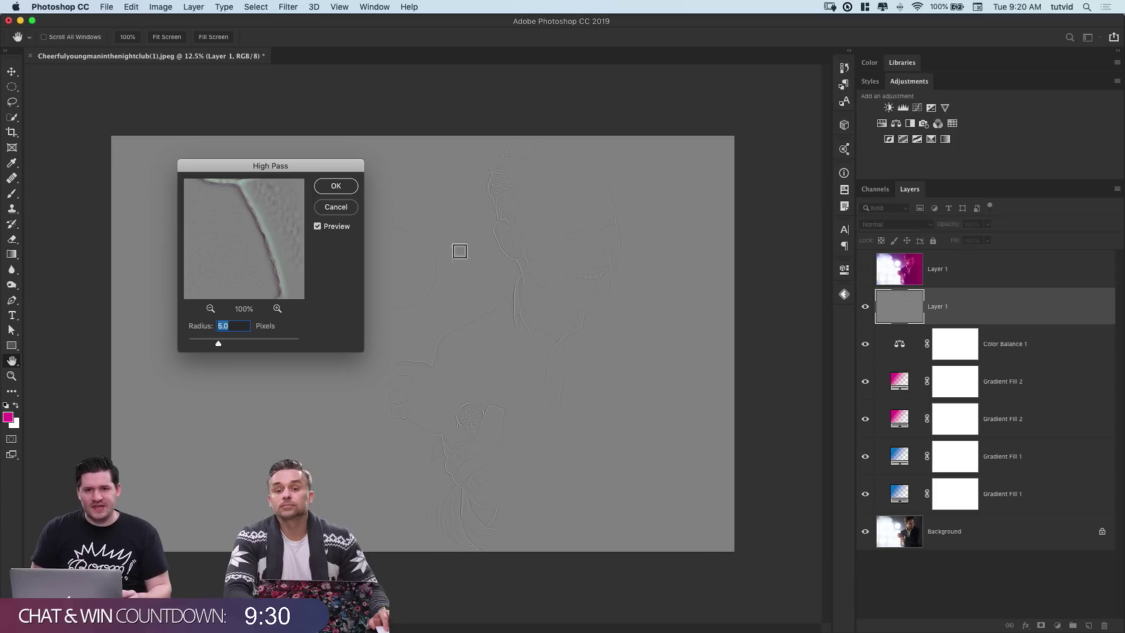
left_click(551, 343, "super")
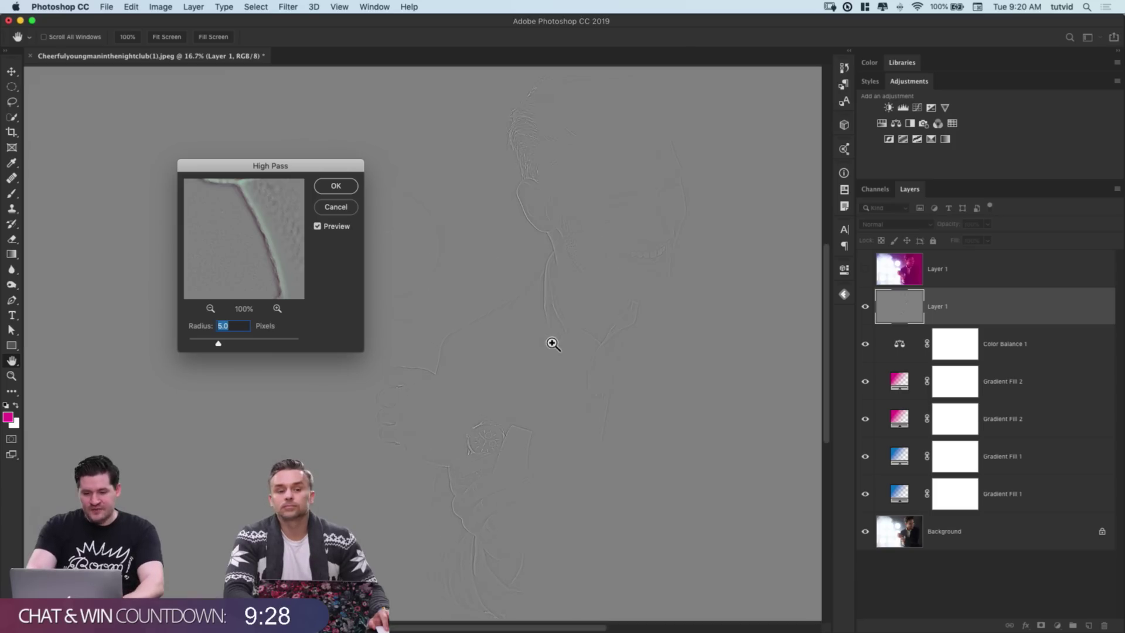
left_click(551, 343, "super")
left_click_drag(560, 286, 543, 305)
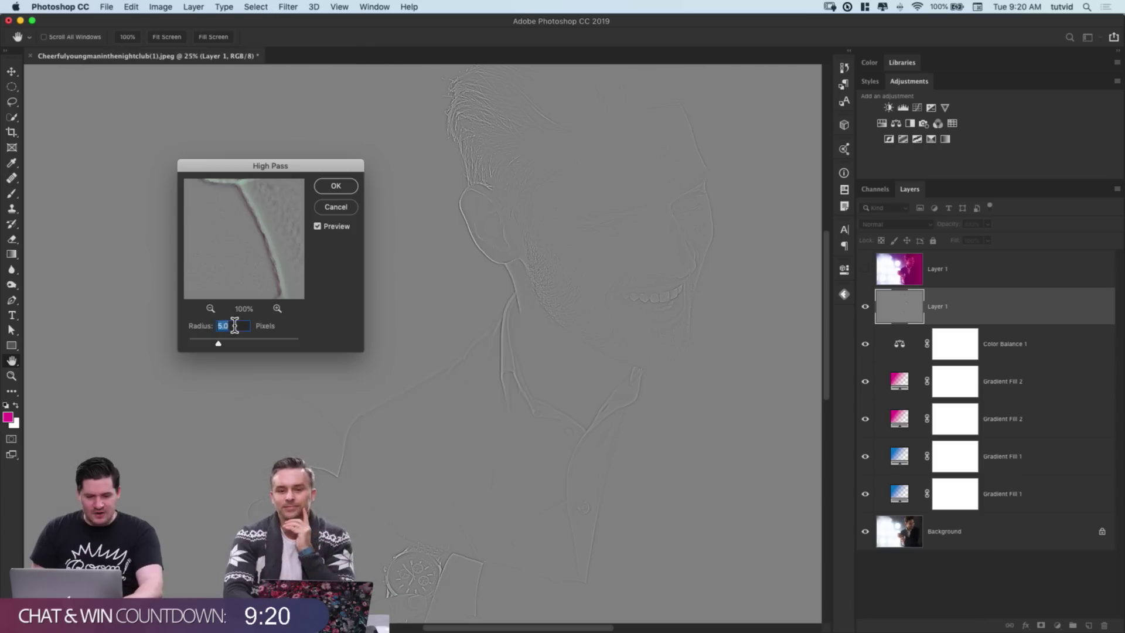
type("3.5")
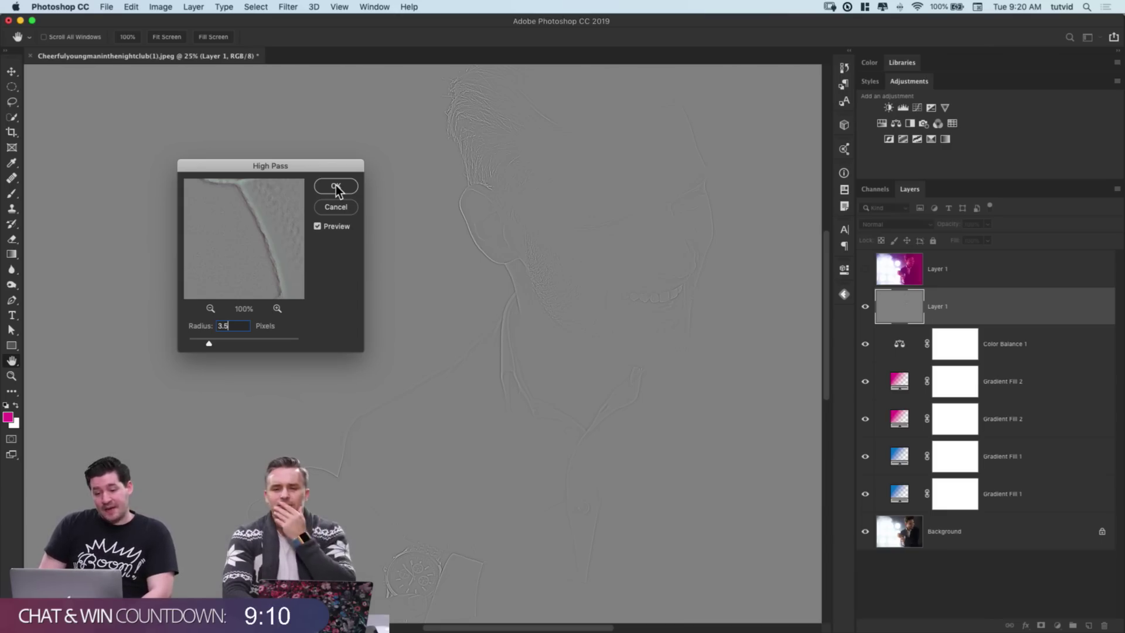
left_click(336, 187)
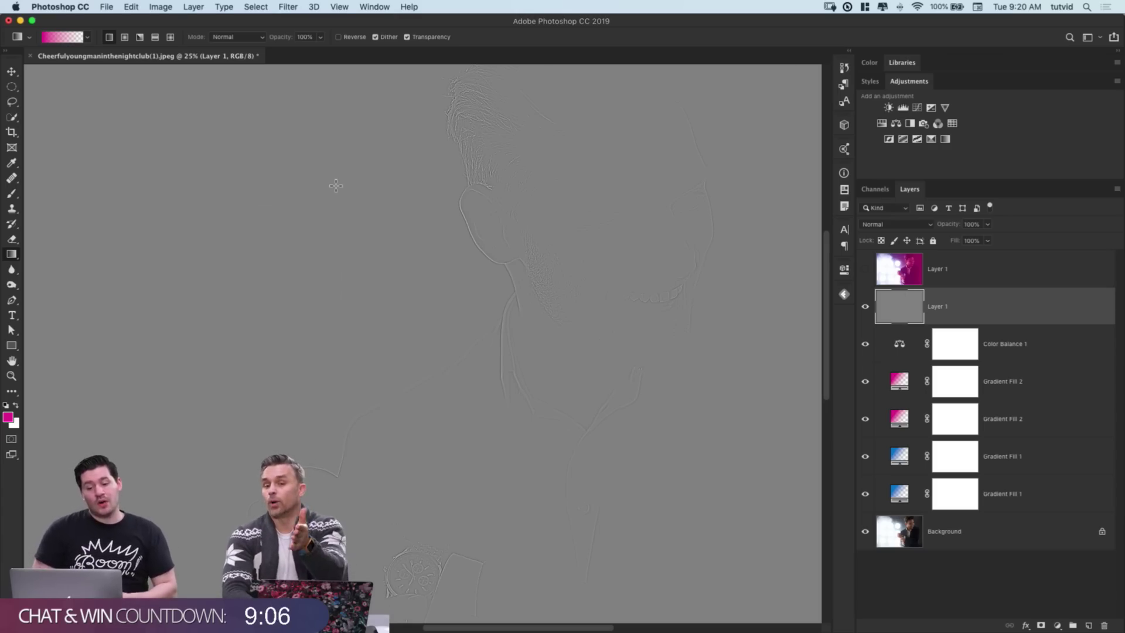
Step: Inspect the High Pass edge detail around the man's ear and set that layer's blend mode to Soft Light
key("z")
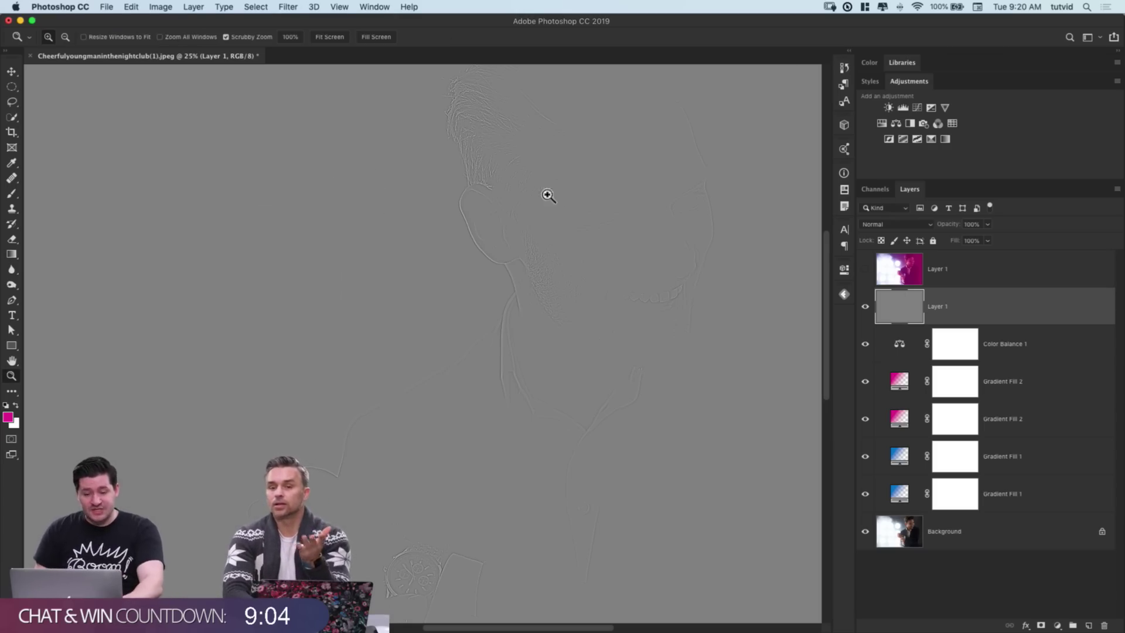
left_click(475, 231)
left_click(464, 232)
left_click(464, 232)
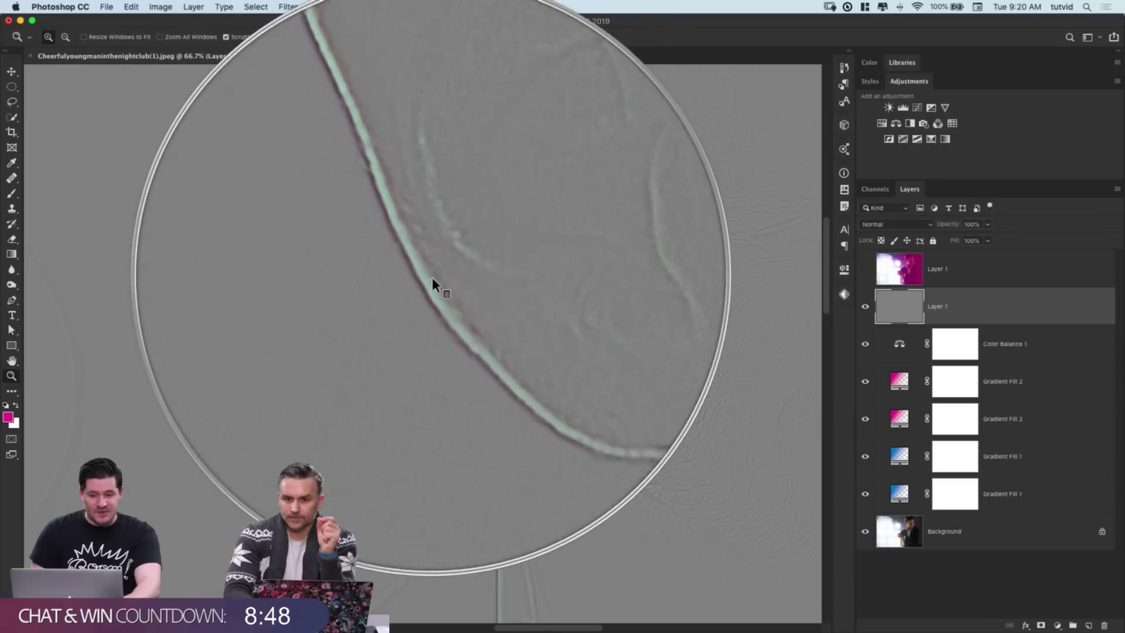
left_click(865, 306)
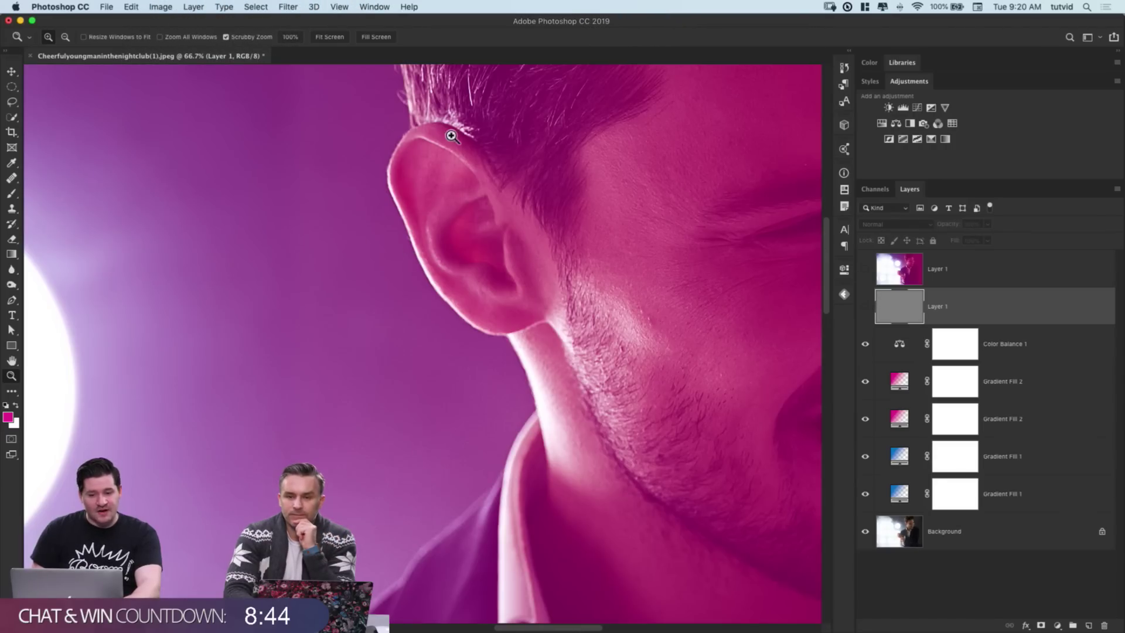
left_click(865, 306)
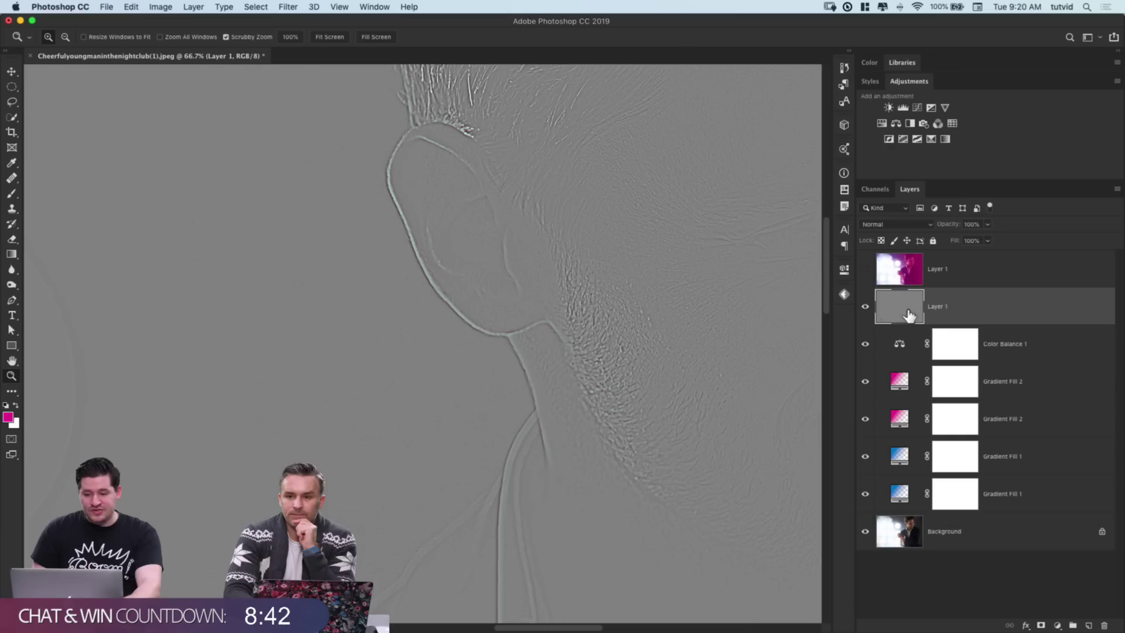
left_click(900, 223)
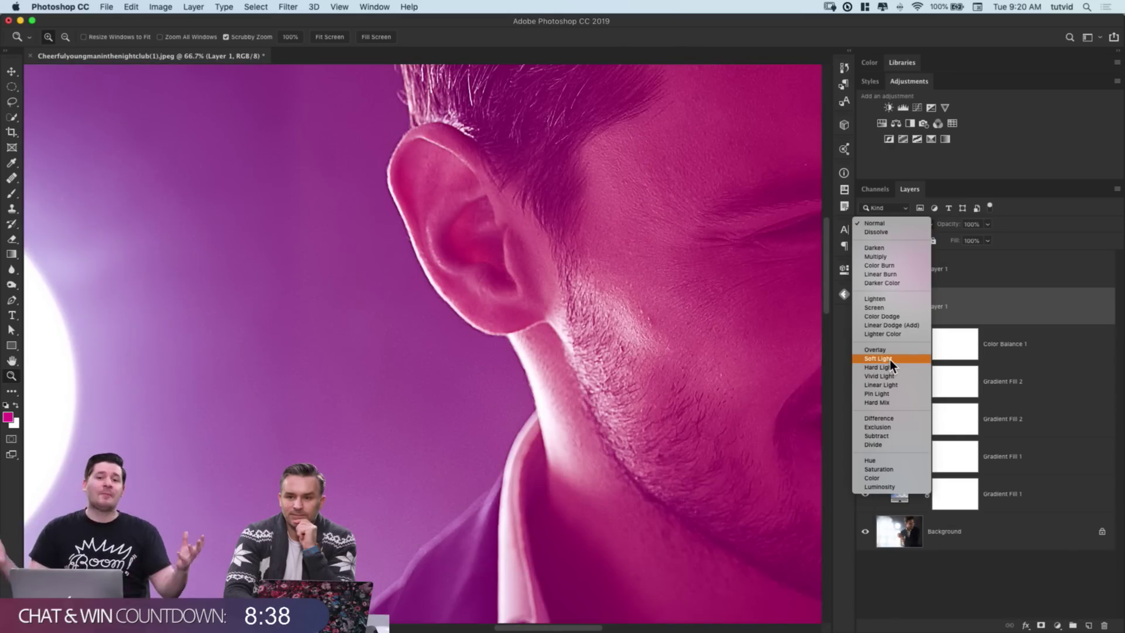
left_click(891, 359)
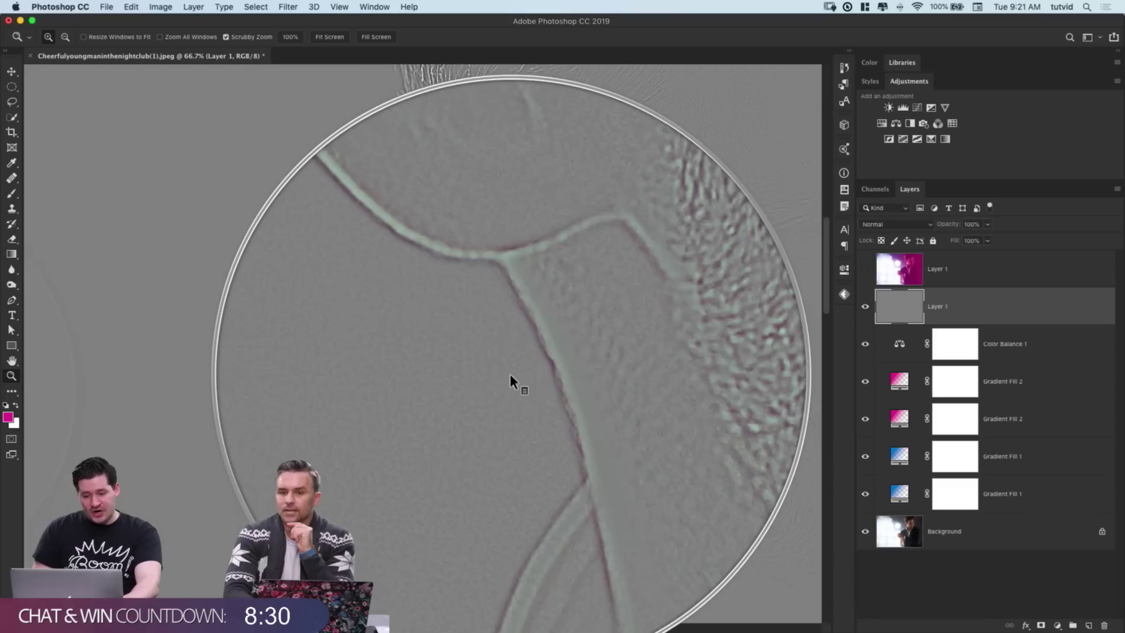
left_click(893, 226)
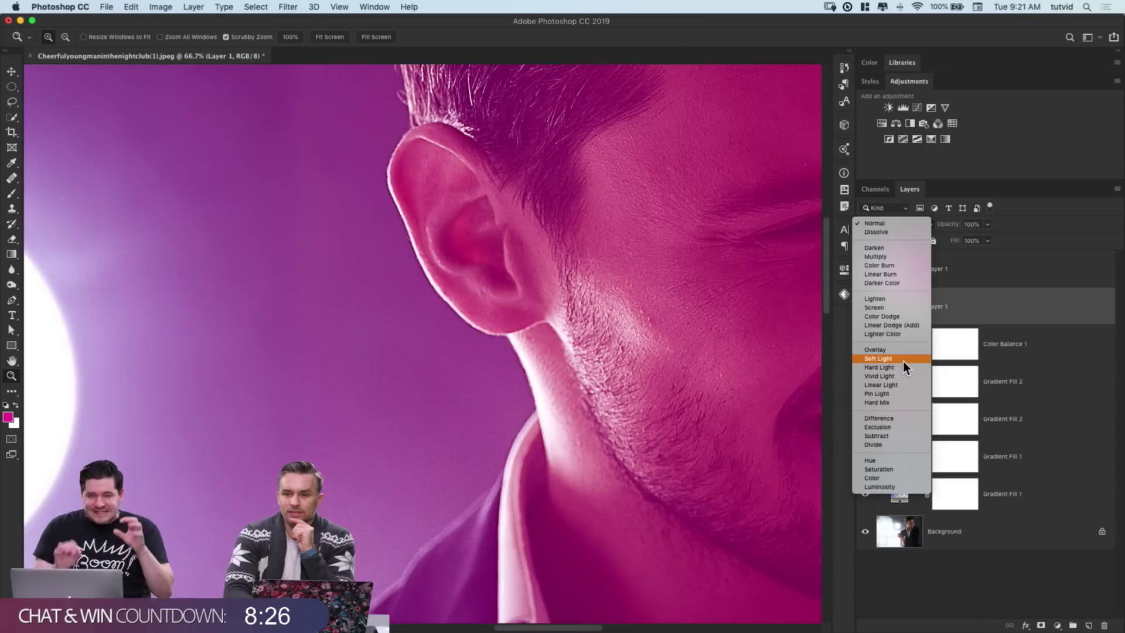
left_click(904, 361)
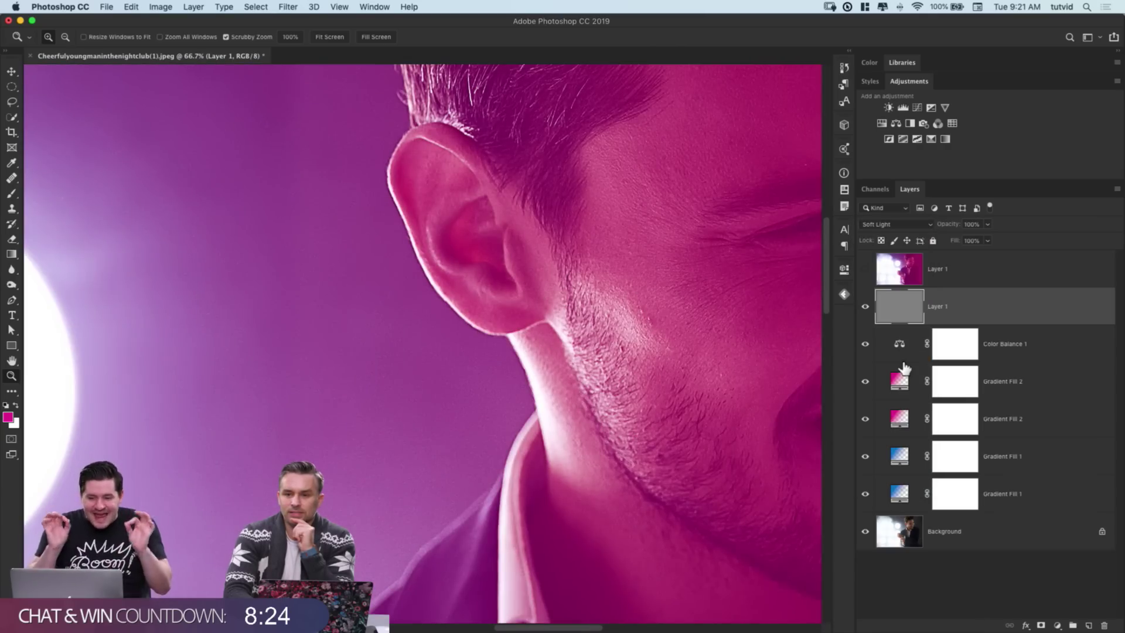
Step: Compare the ear and hair detail at 100% with and without the Soft Light High Pass layer
left_click(865, 307)
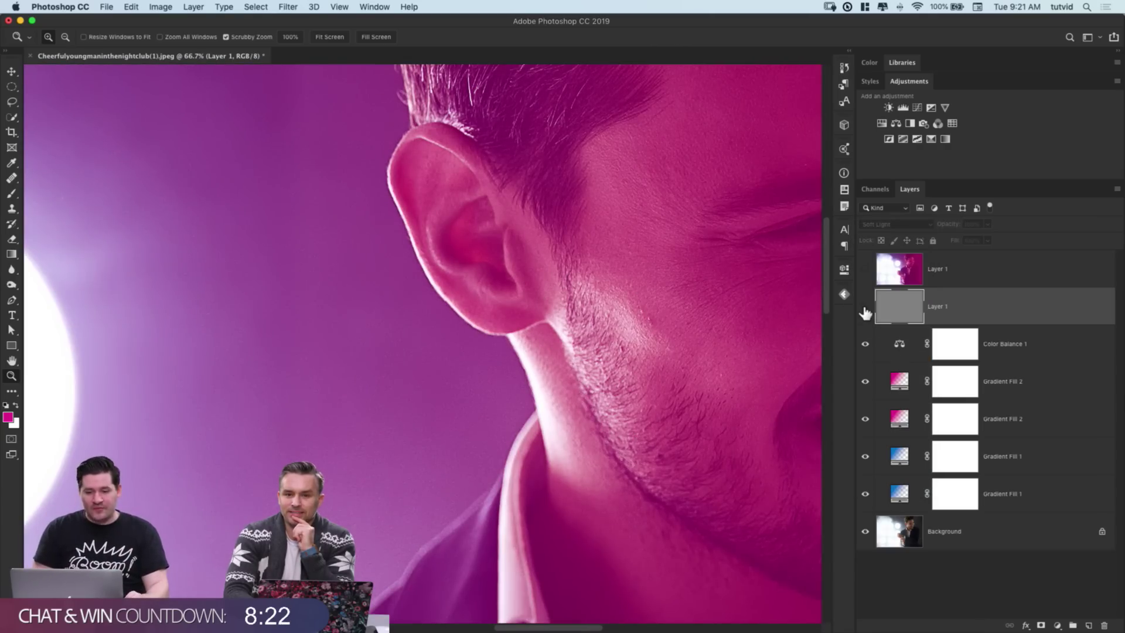
left_click(865, 308)
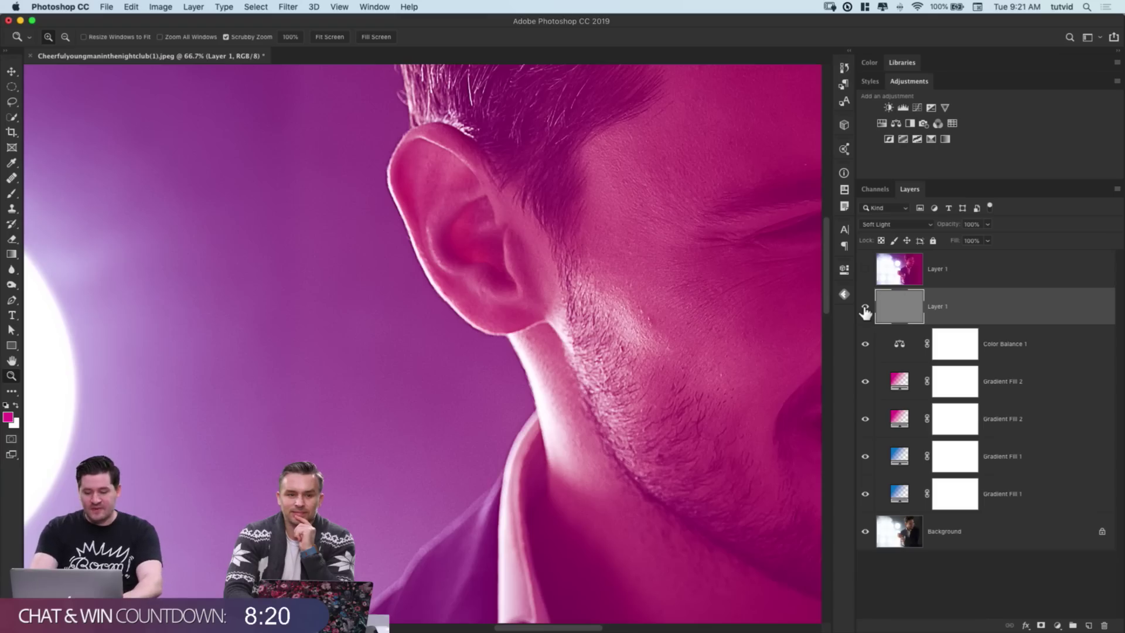
key("super+1")
left_click_drag(675, 362, 620, 389)
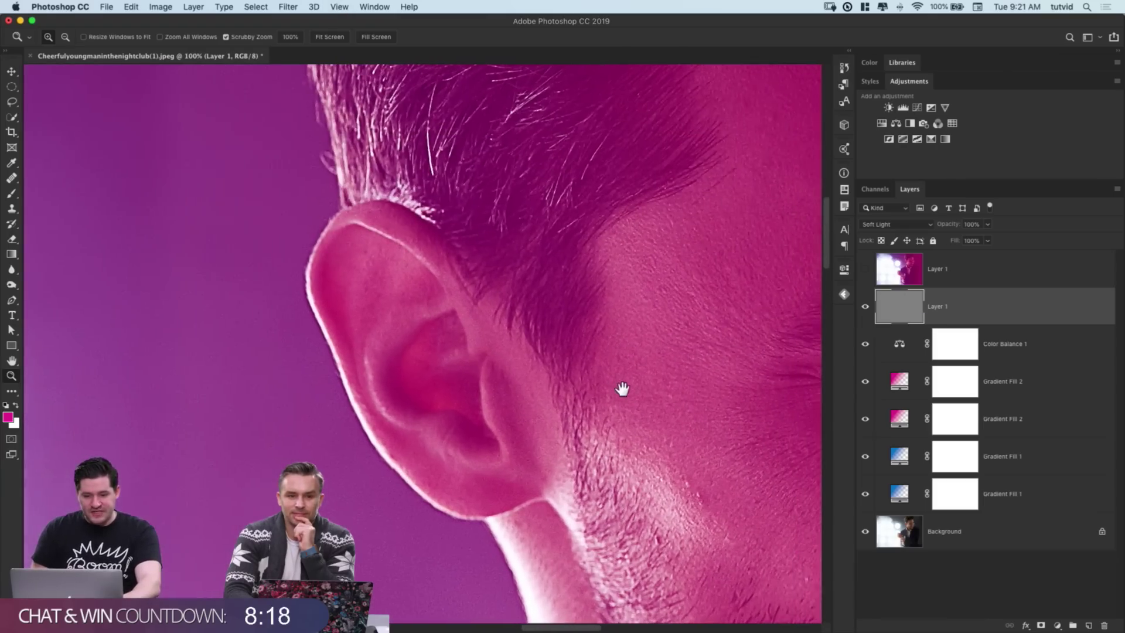
left_click(869, 307)
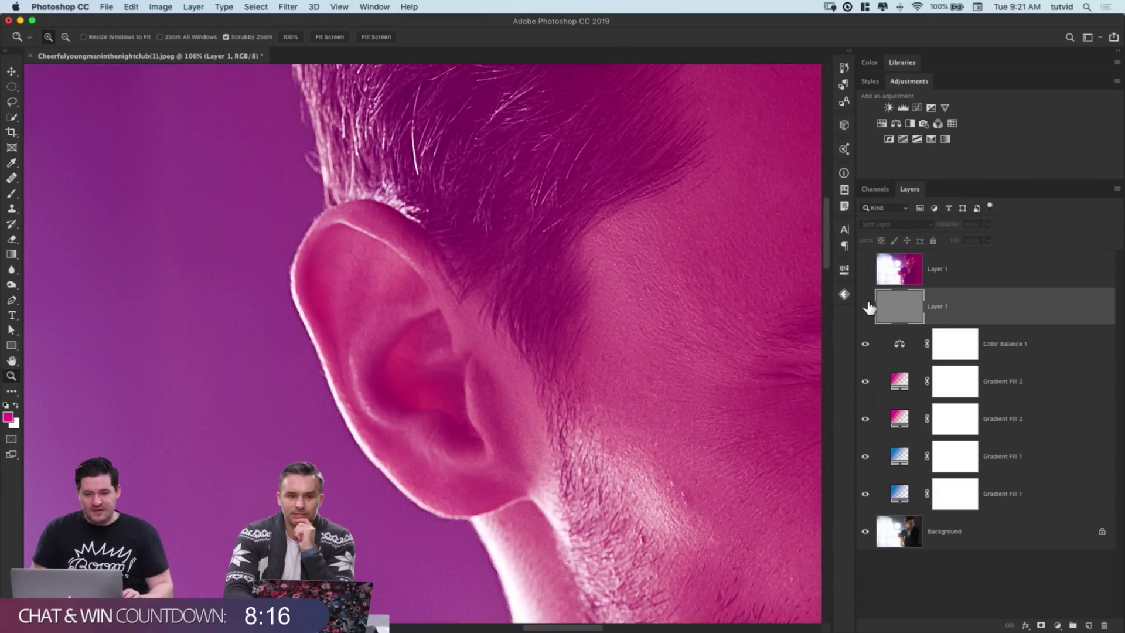
left_click(869, 307)
left_click(869, 307)
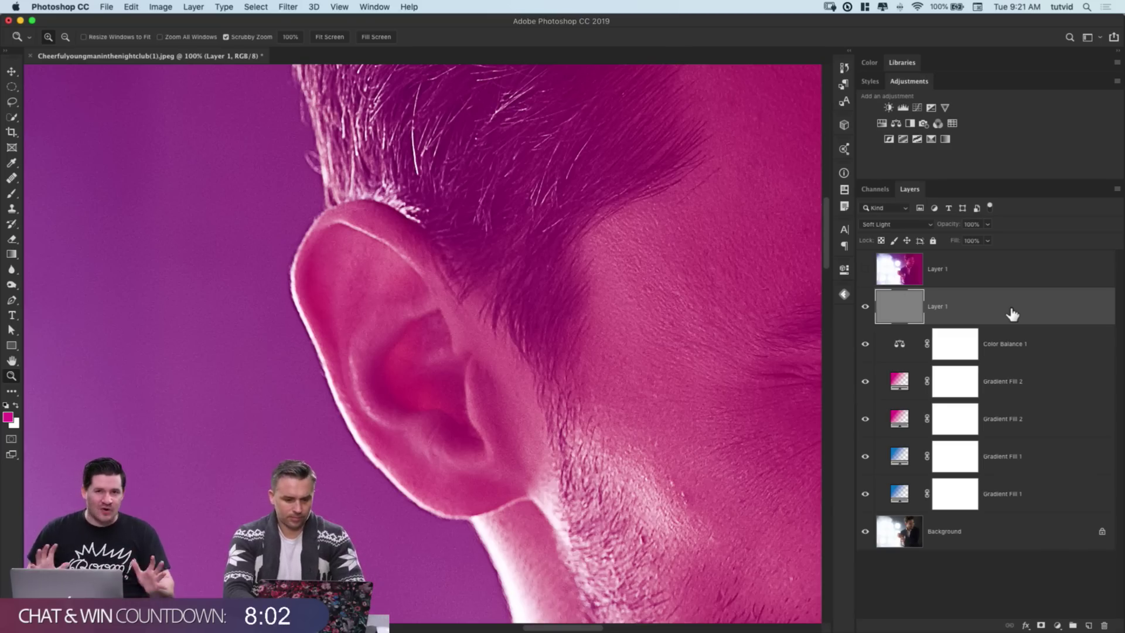
Step: Show the hidden merged copy and move it beneath the High Pass layer
key("super+minus")
key("super+minus")
key("super+minus")
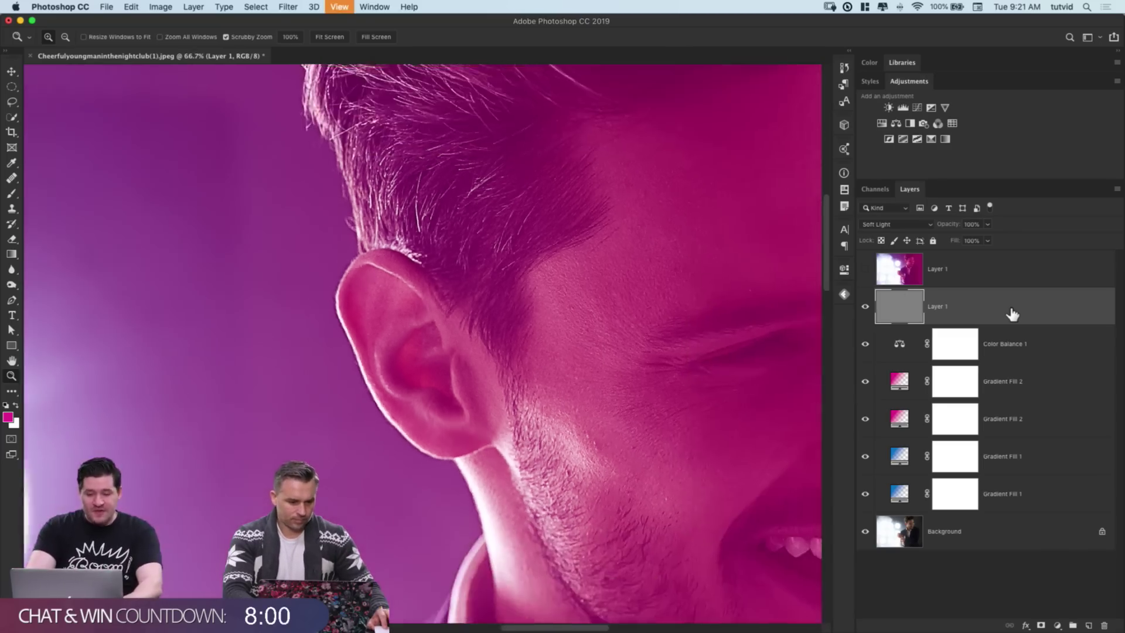
scroll(628, 296, "down", 4)
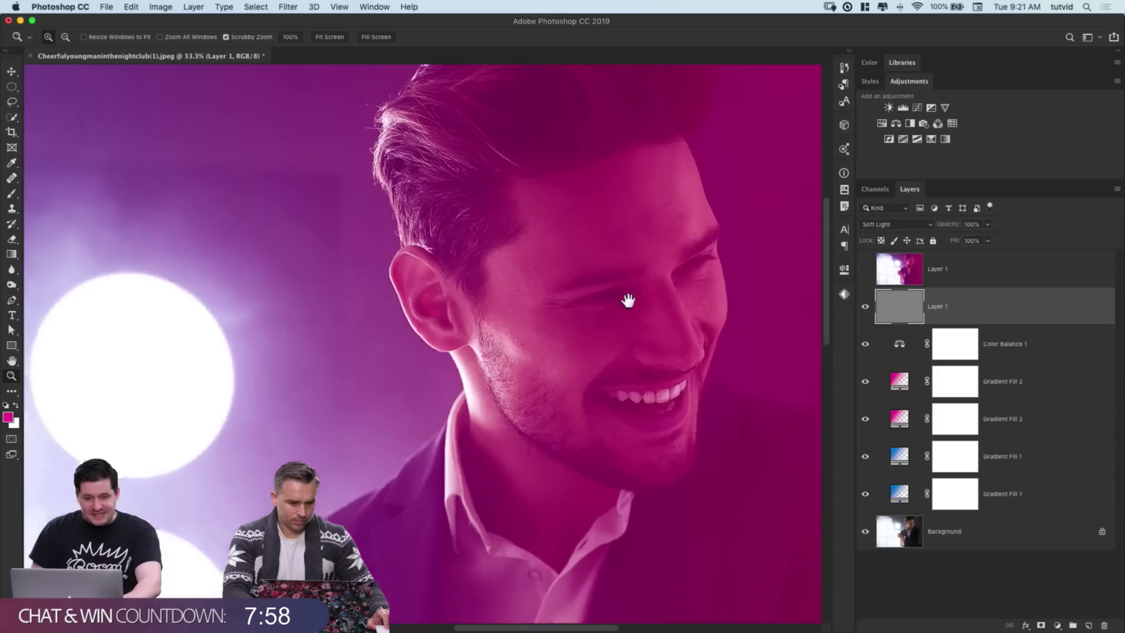
left_click(865, 269)
left_click(905, 275)
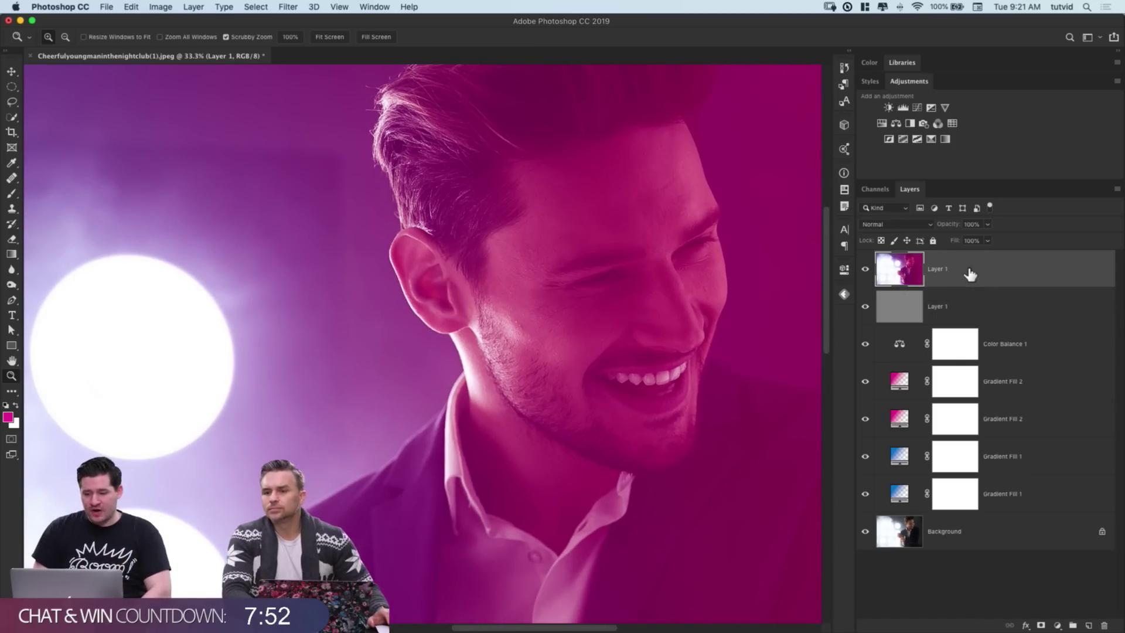
left_click_drag(970, 272, 966, 311)
Step: Rename the High Pass layer as Sharpen and the merged copy below it as Dehaze
double_click(936, 269)
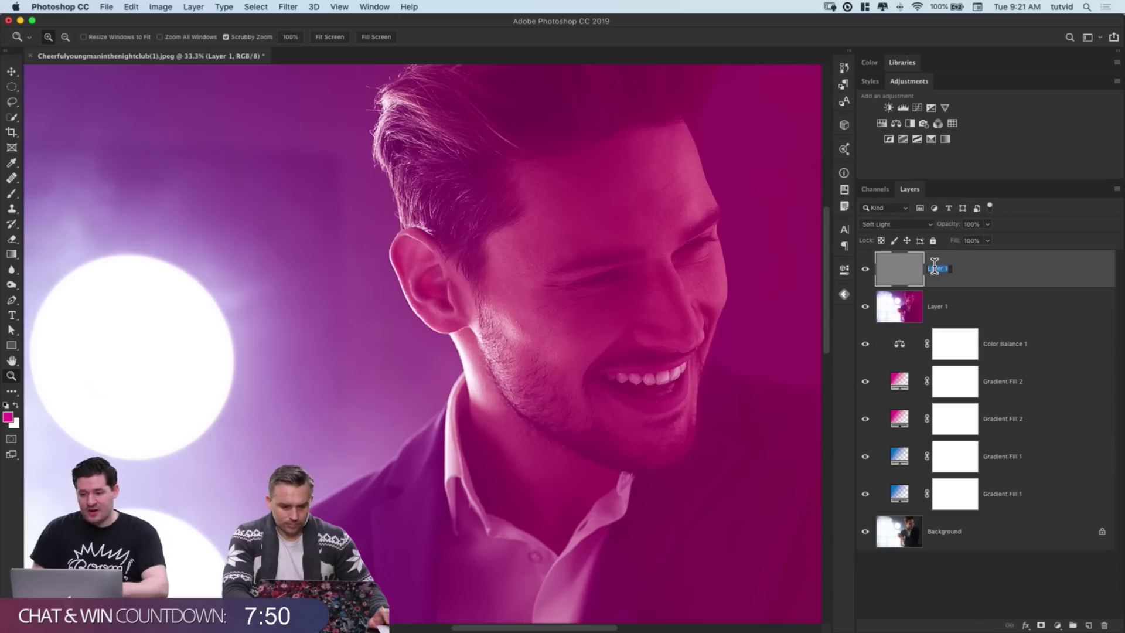
type("Sharpen")
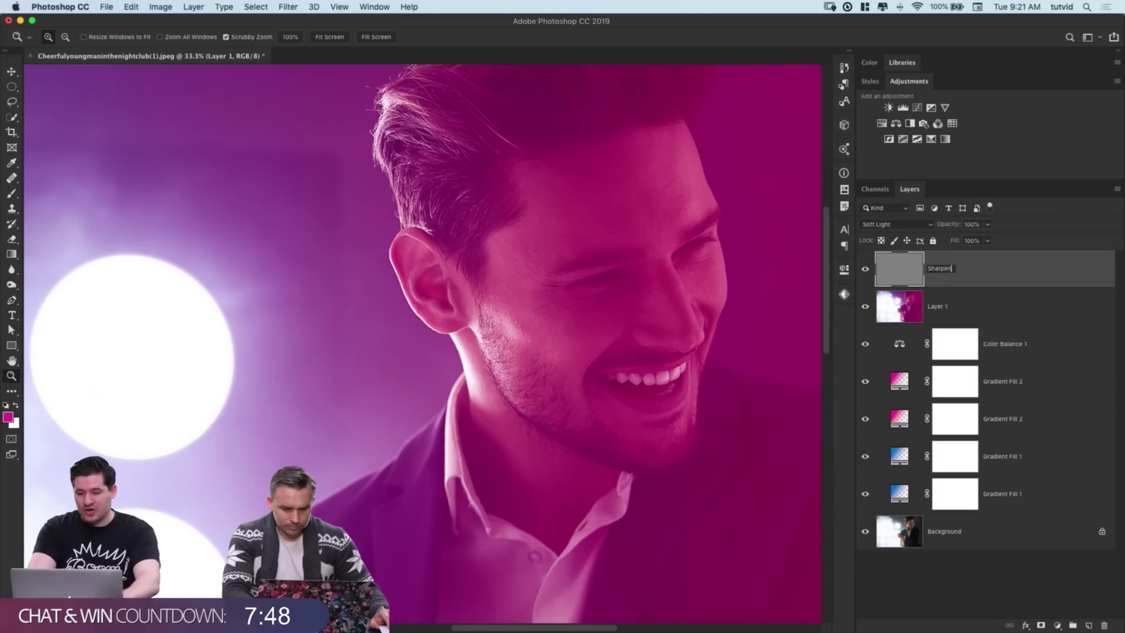
key("Return")
left_click(973, 313)
double_click(943, 305)
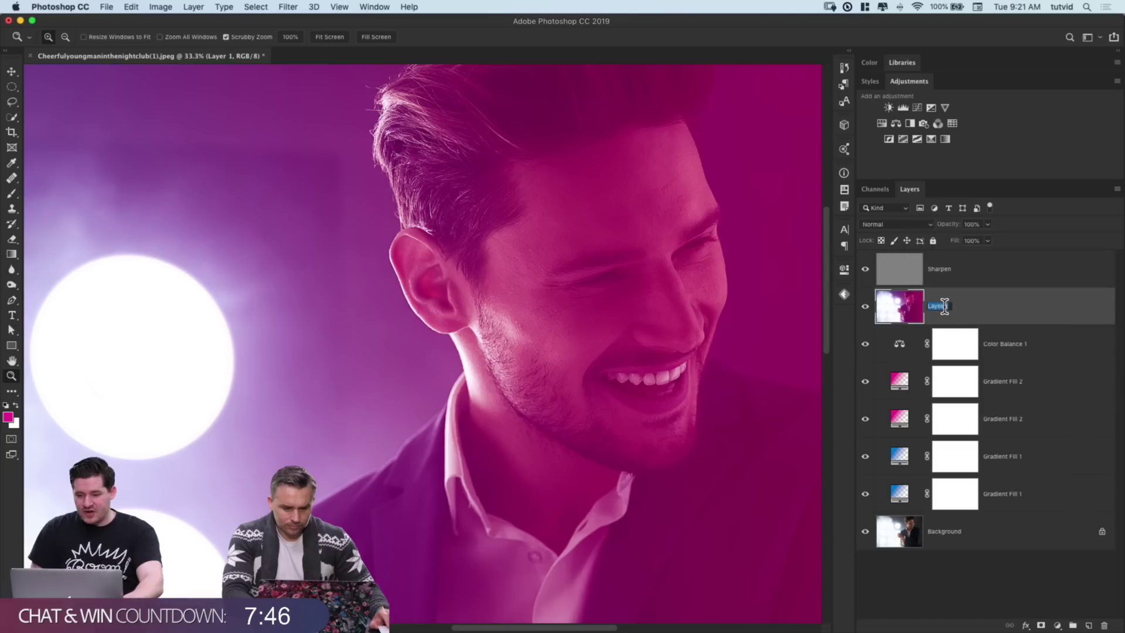
type("Dehaze")
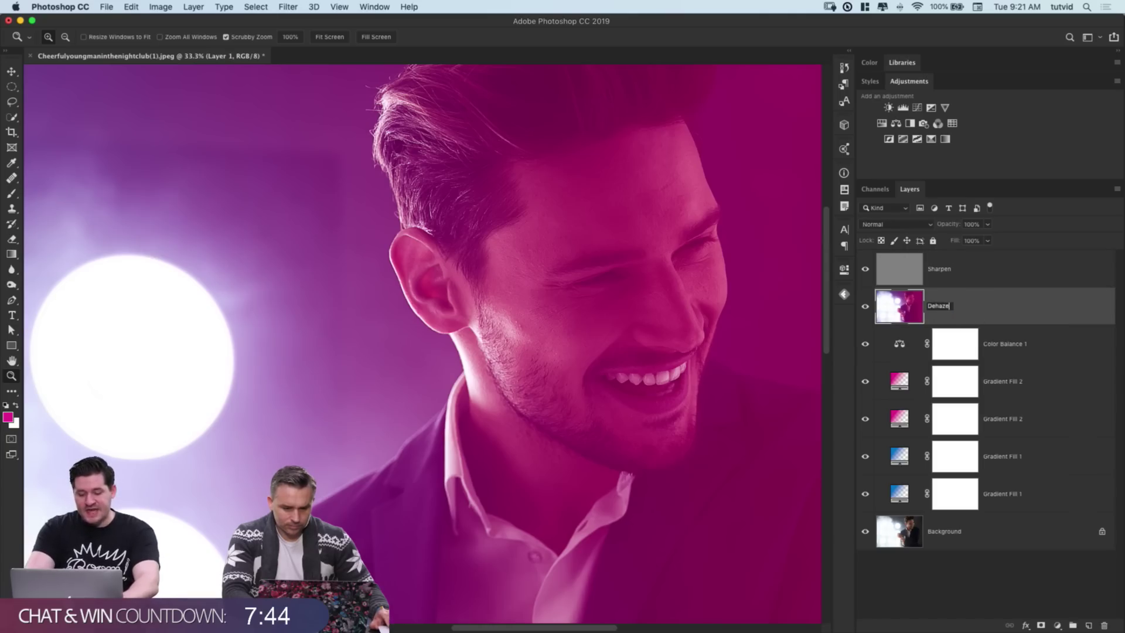
key("Return")
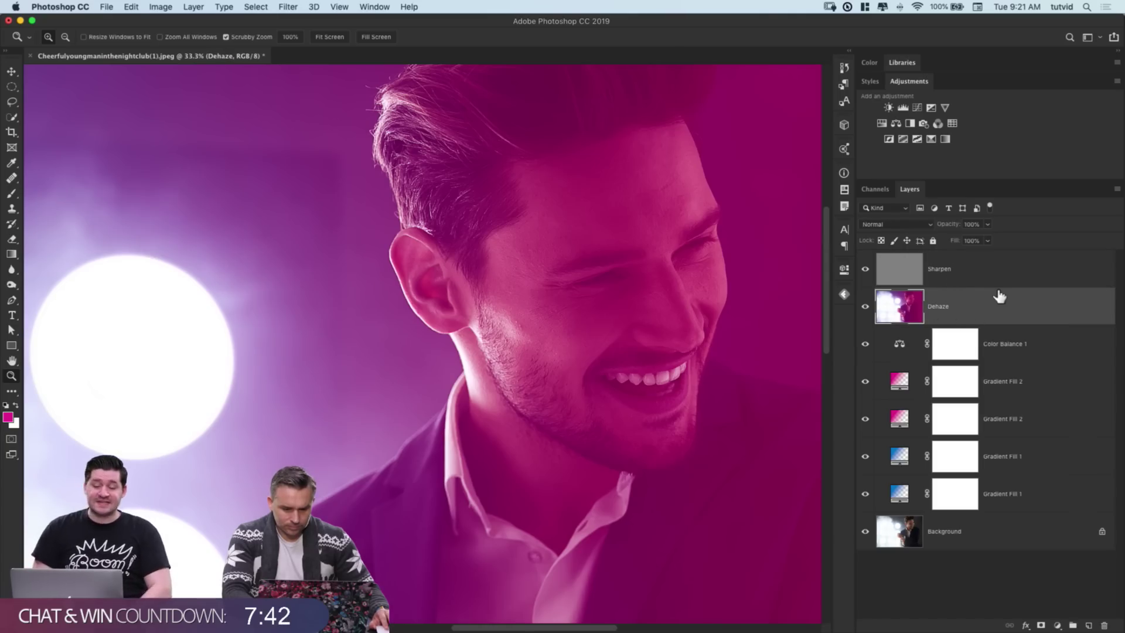
Step: Apply the Camera Raw filter to the Dehaze layer with Dehaze +18 and Clarity +30
left_click(286, 7)
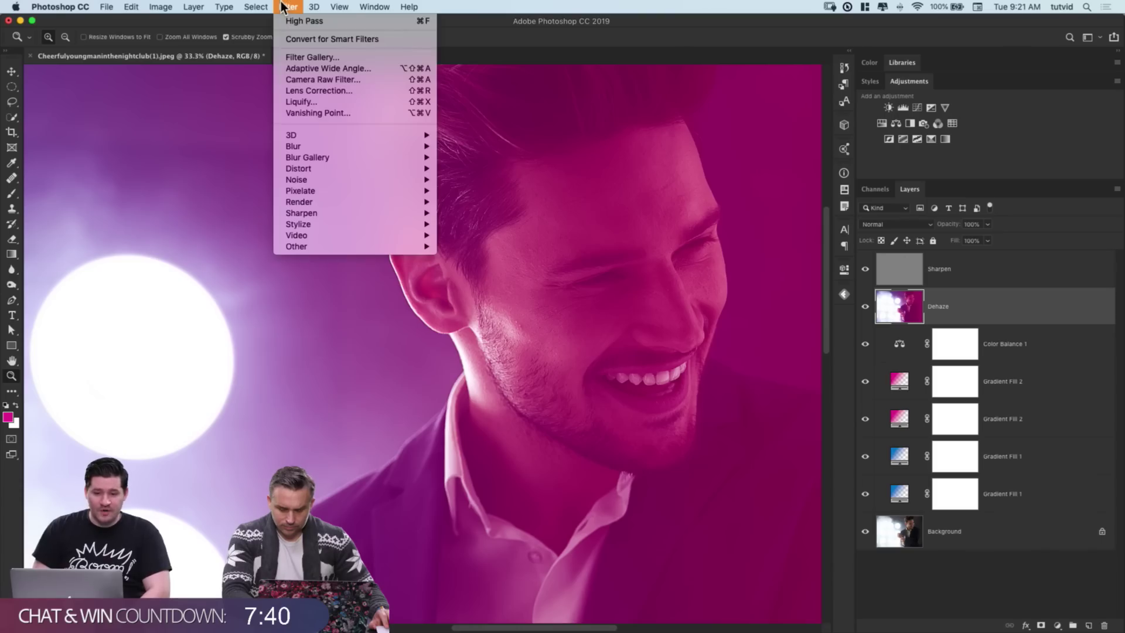
left_click(373, 79)
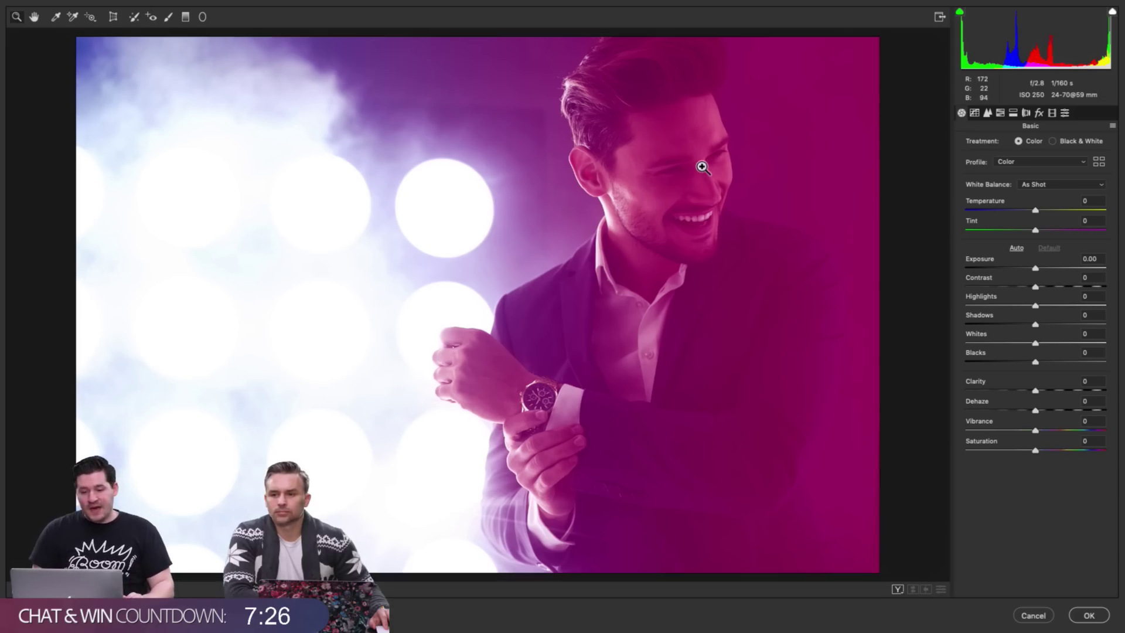
left_click(656, 206)
left_click(655, 207)
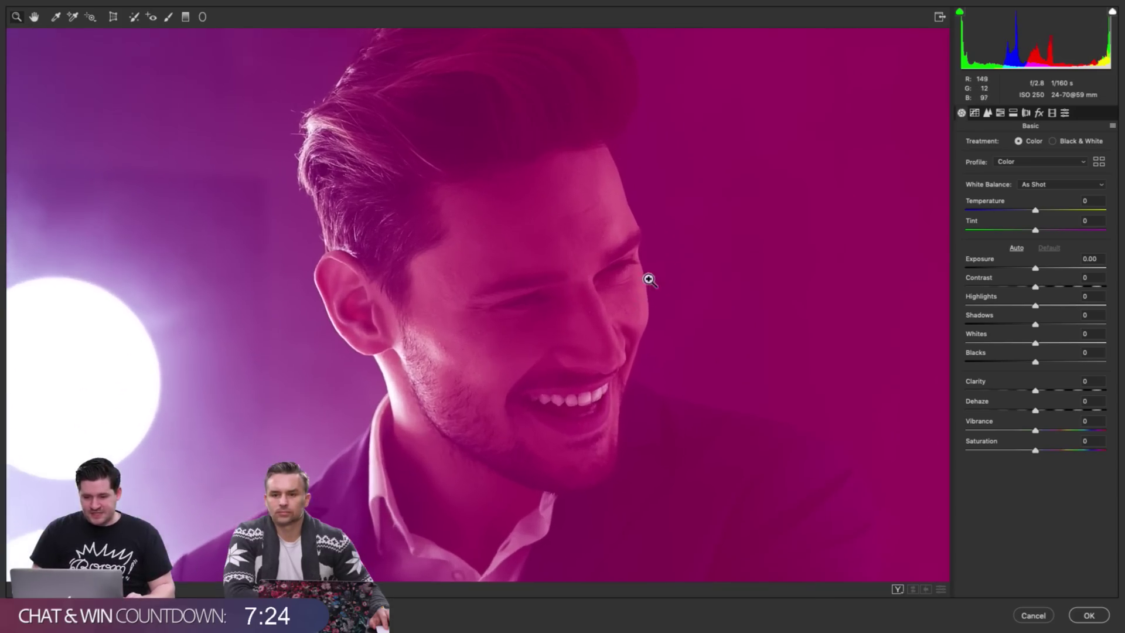
left_click_drag(535, 364, 666, 211)
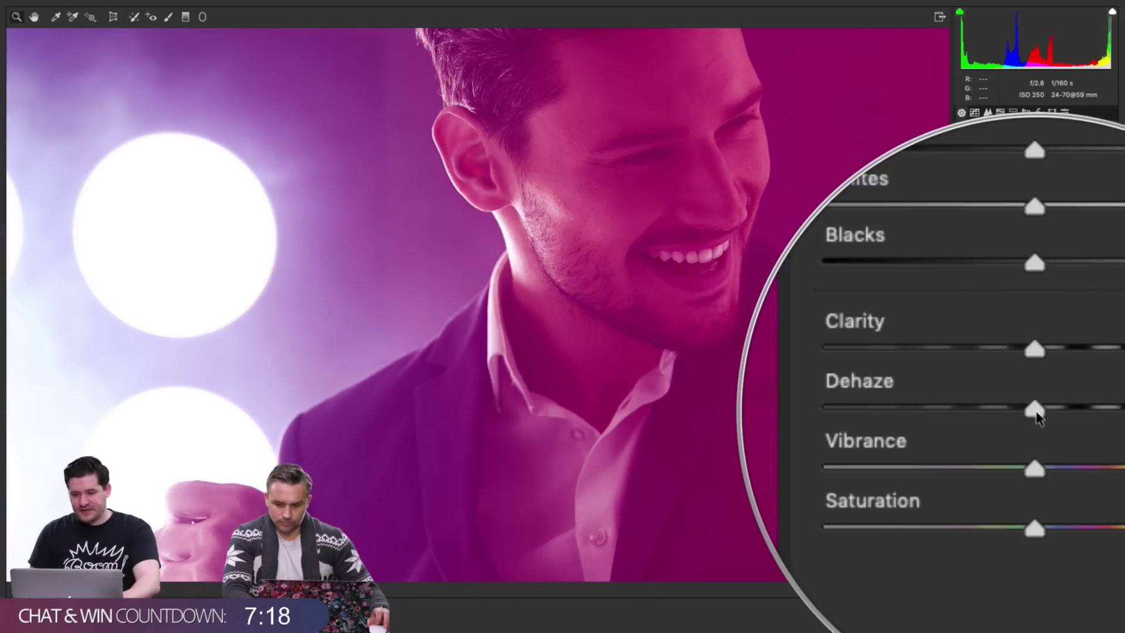
left_click_drag(1035, 410, 1058, 391)
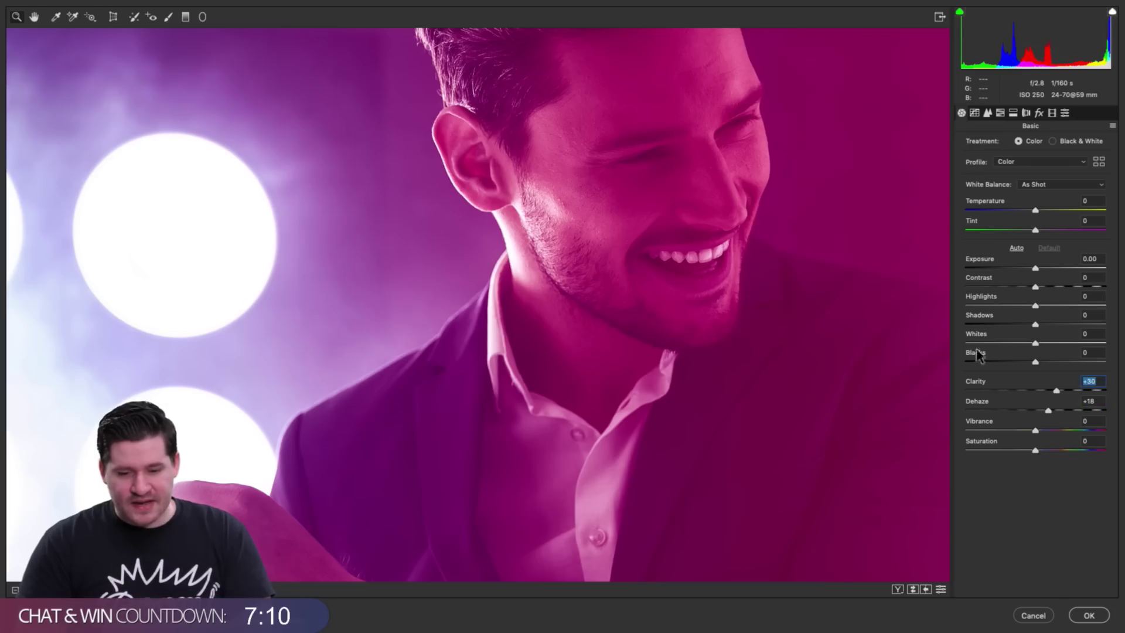
left_click(1099, 619)
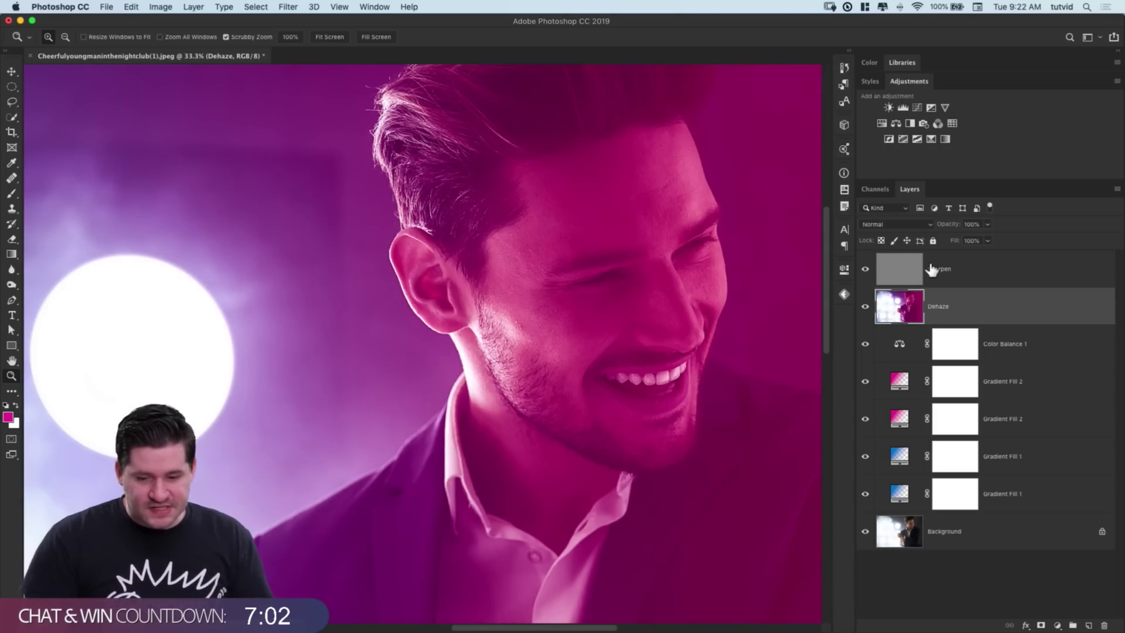
Step: Compare the close-up of the man's face with and without the Dehaze and Sharpen layers
left_click(866, 308)
left_click(866, 270)
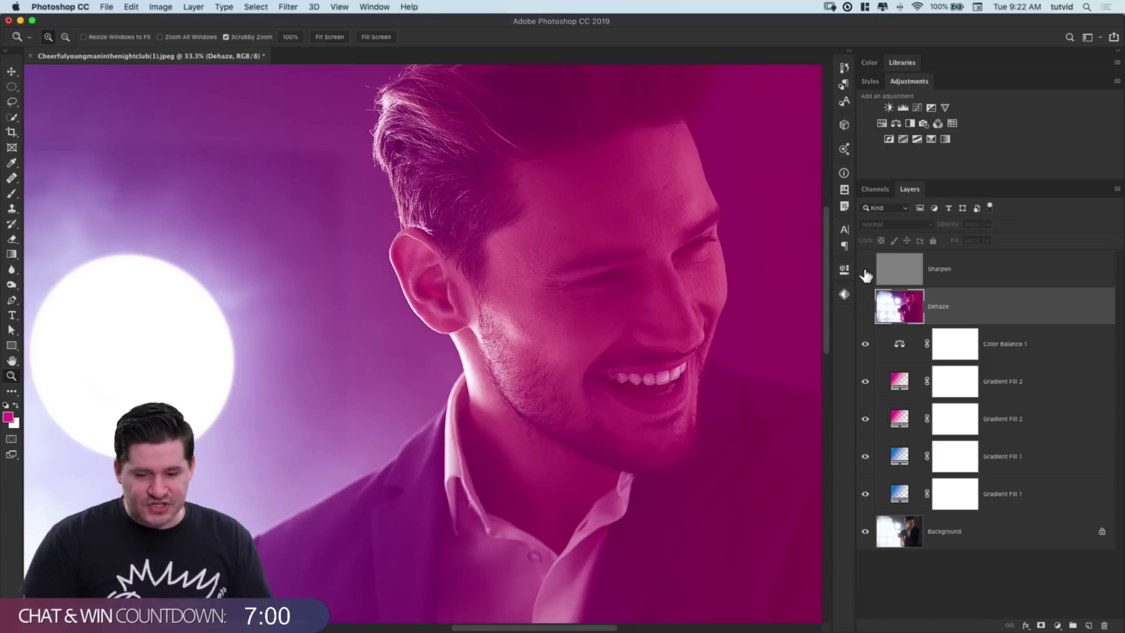
left_click_drag(865, 311, 866, 280)
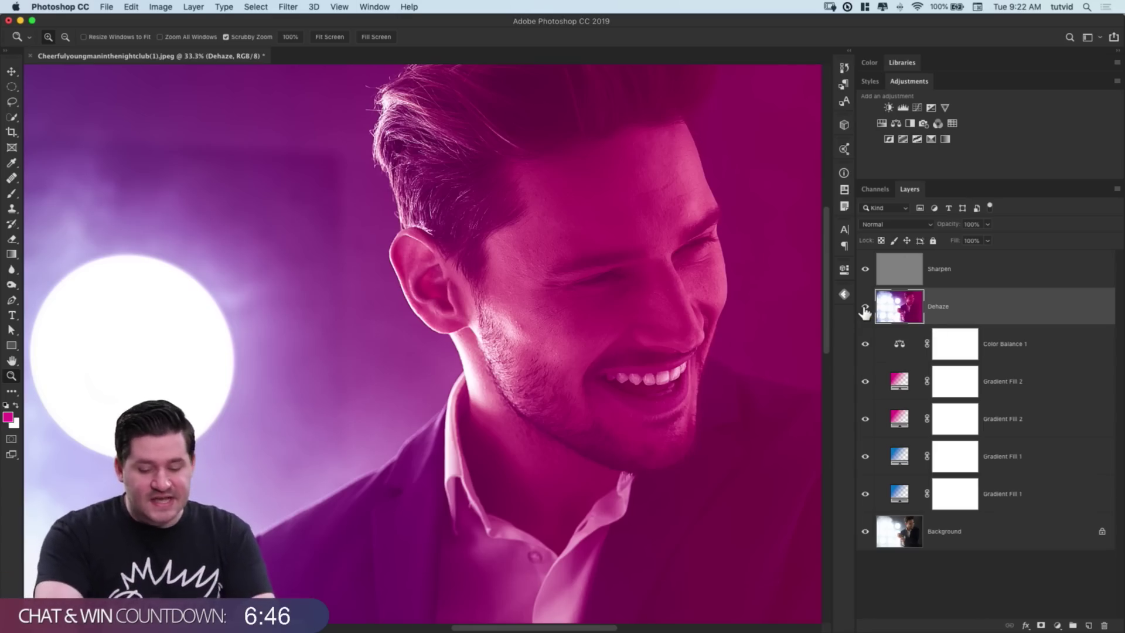
Step: Select the Sharpen and Dehaze layers together and compare the whole image with both hidden and shown
key("super+minus")
key("super+minus")
key("super+minus")
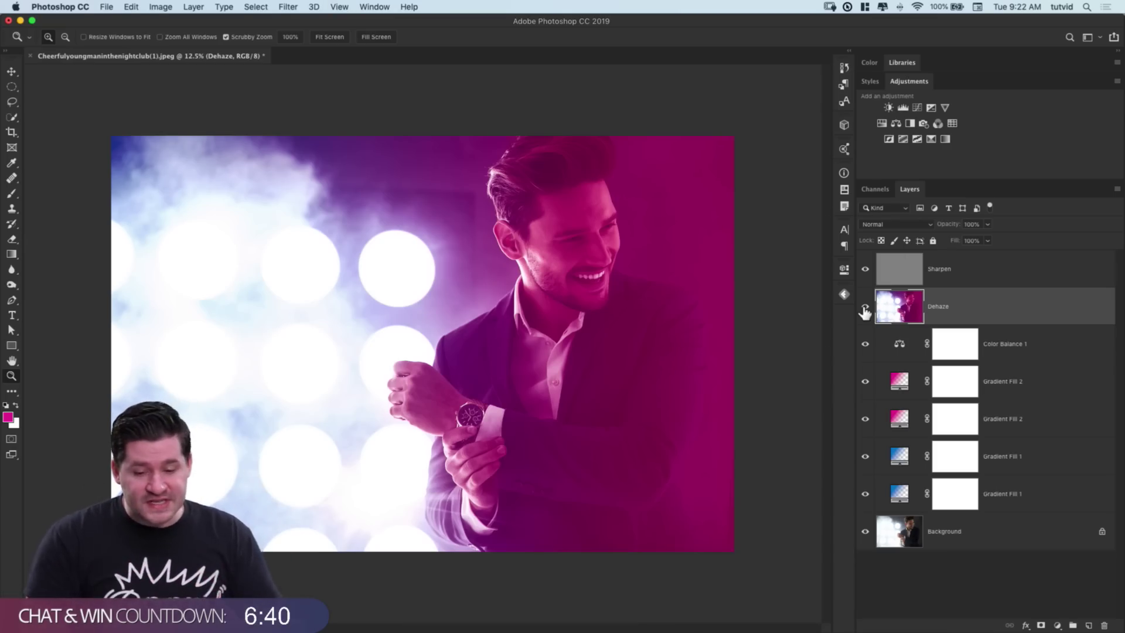
left_click(984, 276, "shift")
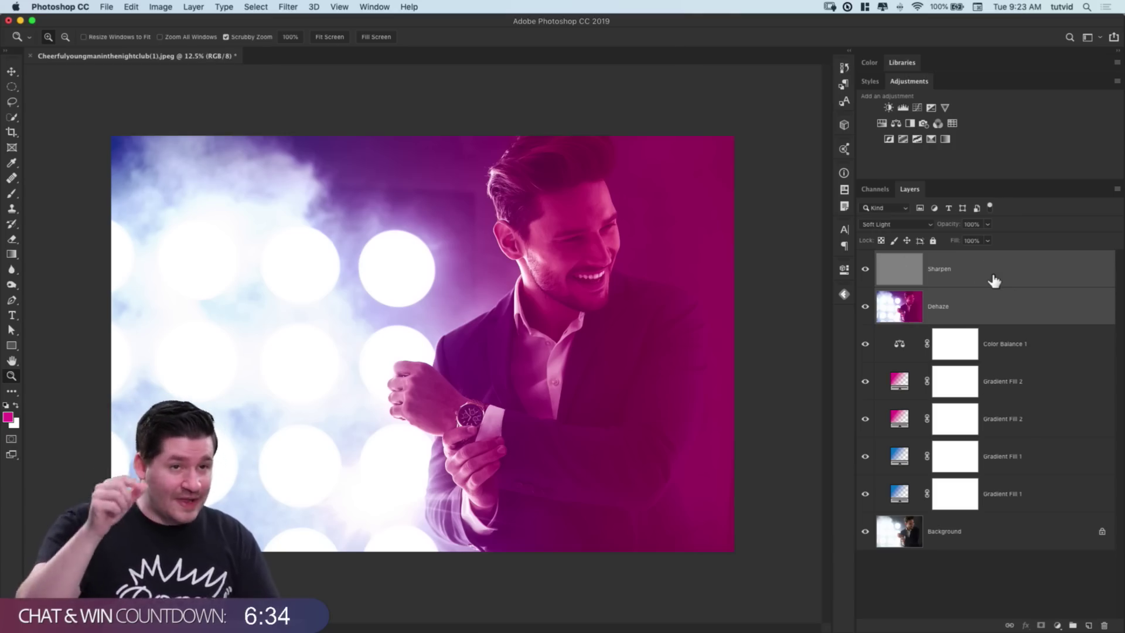
key("super+comma")
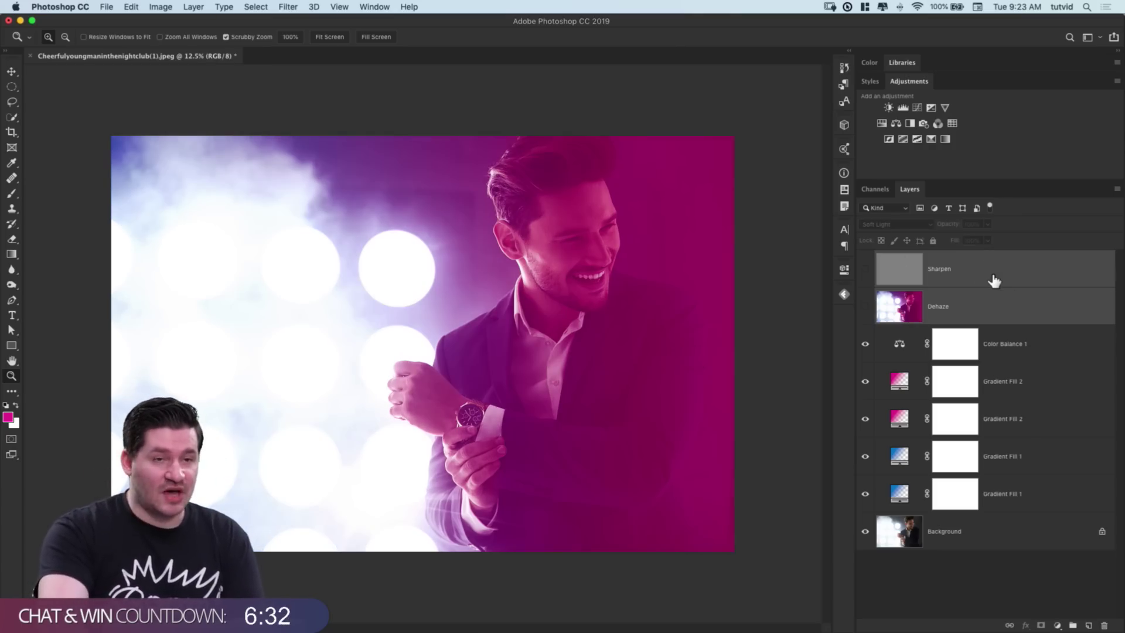
key("super+comma")
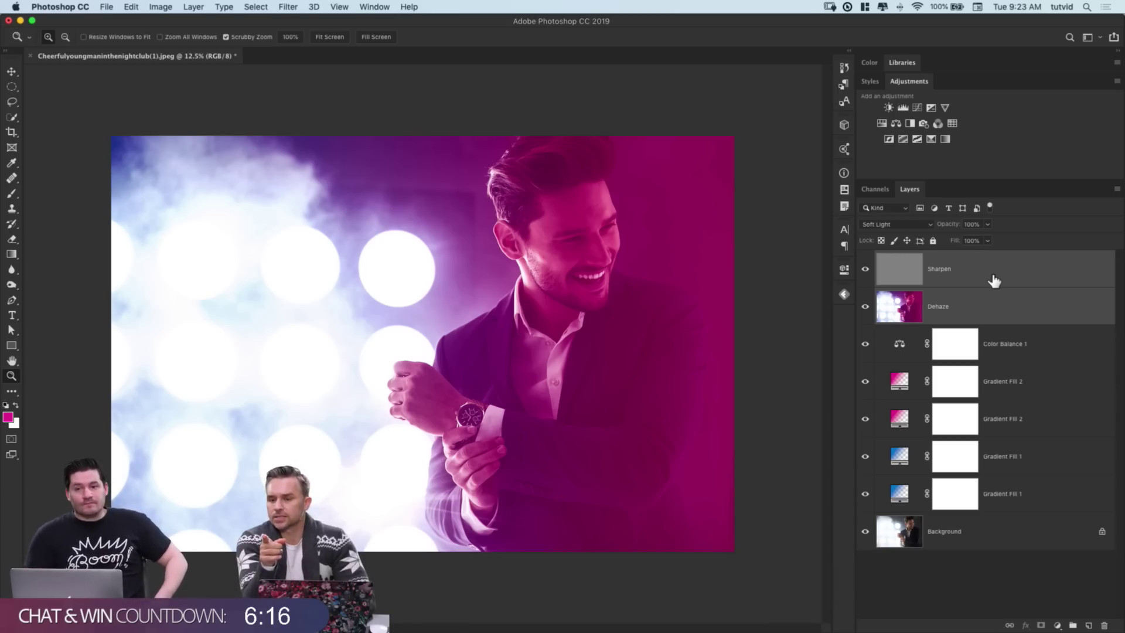
Step: Compare the finished color treatment with the original photo by isolating the Background layer and restoring the others
left_click(995, 280)
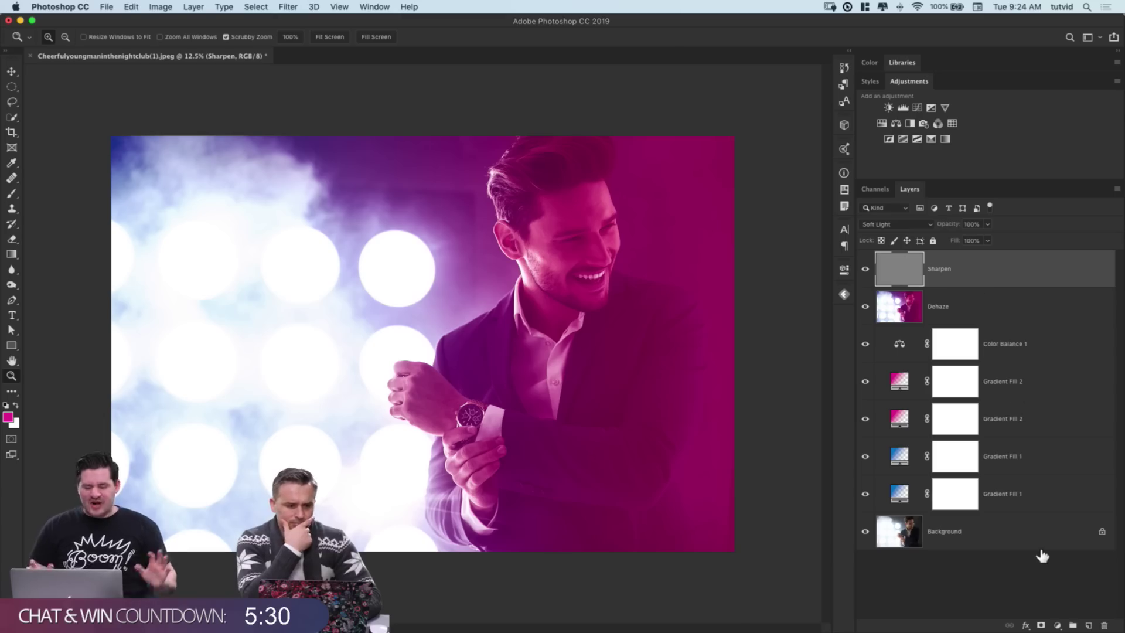
left_click(865, 532, "alt")
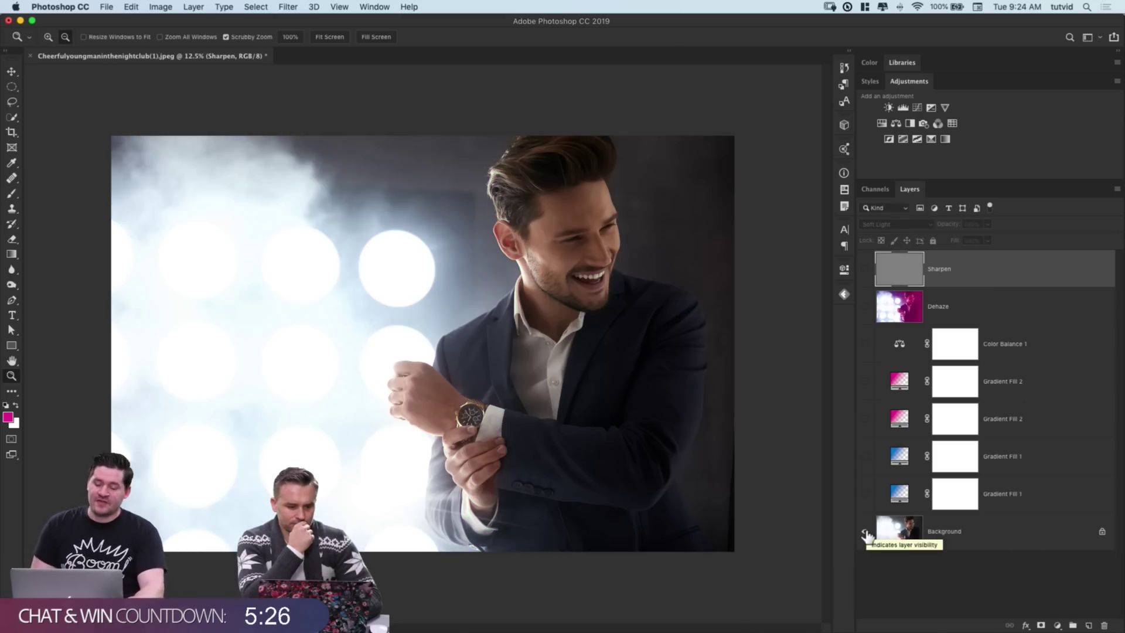
left_click(866, 532, "alt")
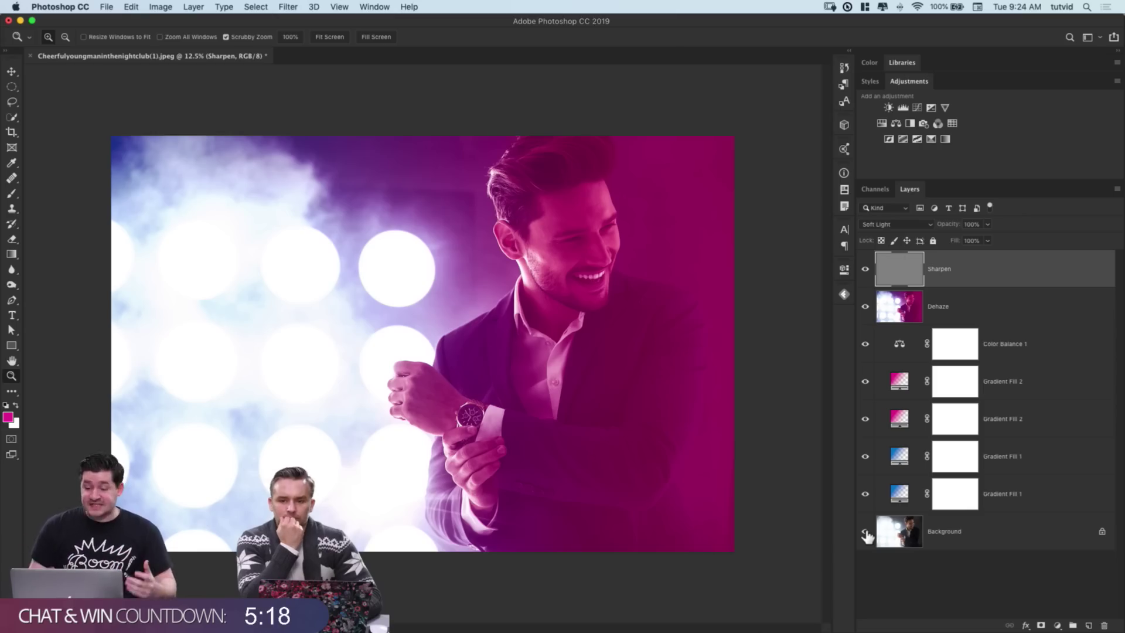
left_click(866, 532, "alt")
left_click(866, 532, "alt")
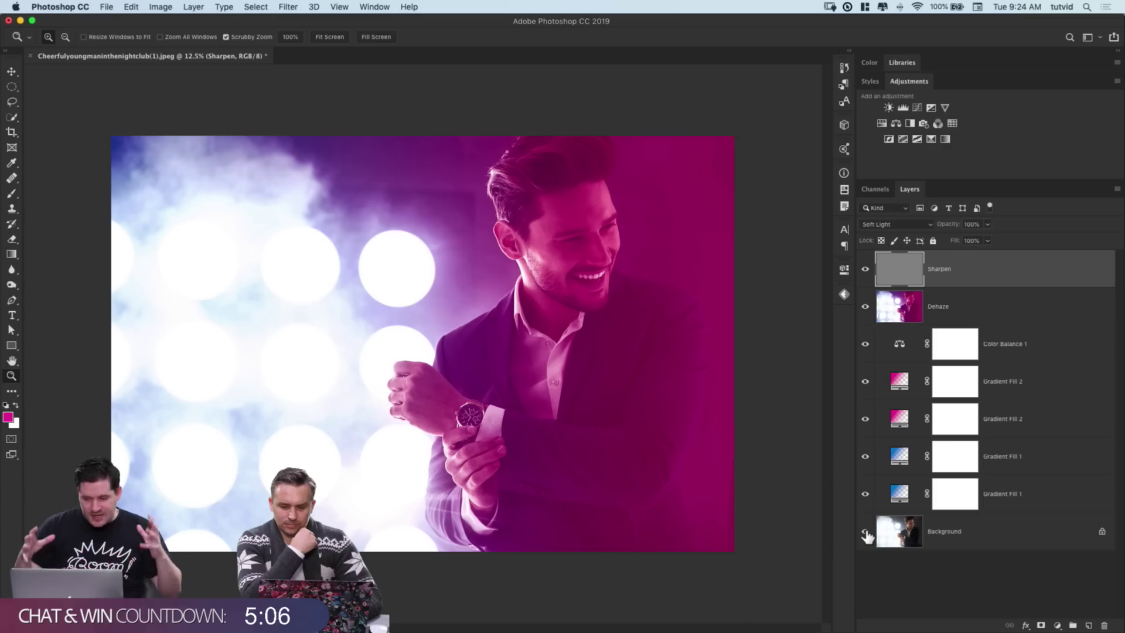
Step: Close the portrait document and open the retro red car photo from the Images library
left_click(31, 55)
left_click(519, 221)
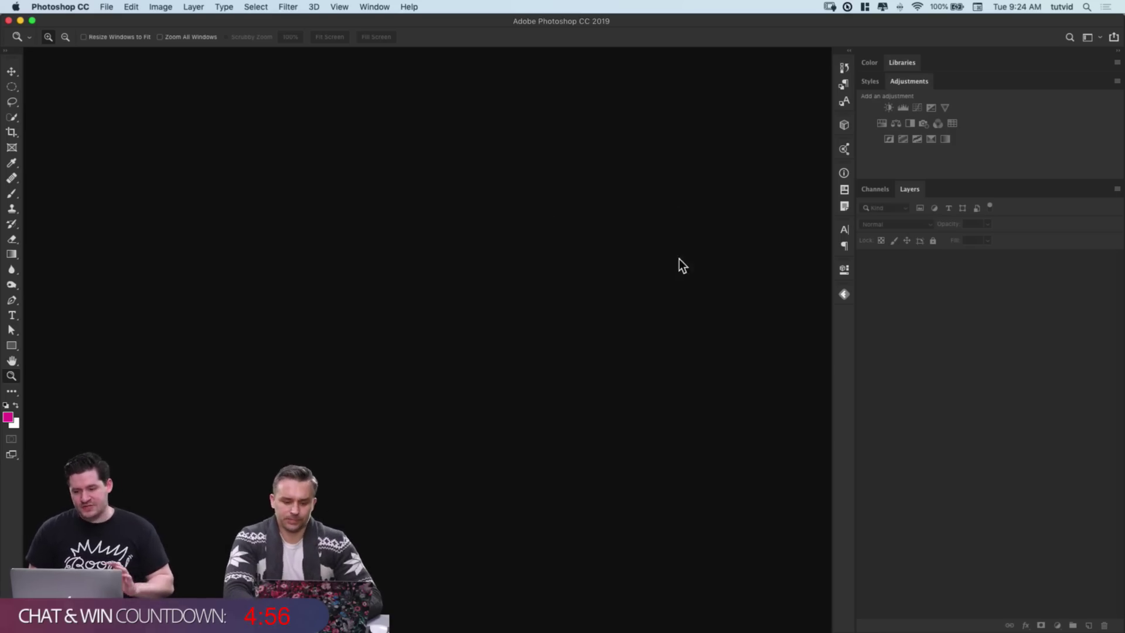
left_click(903, 63)
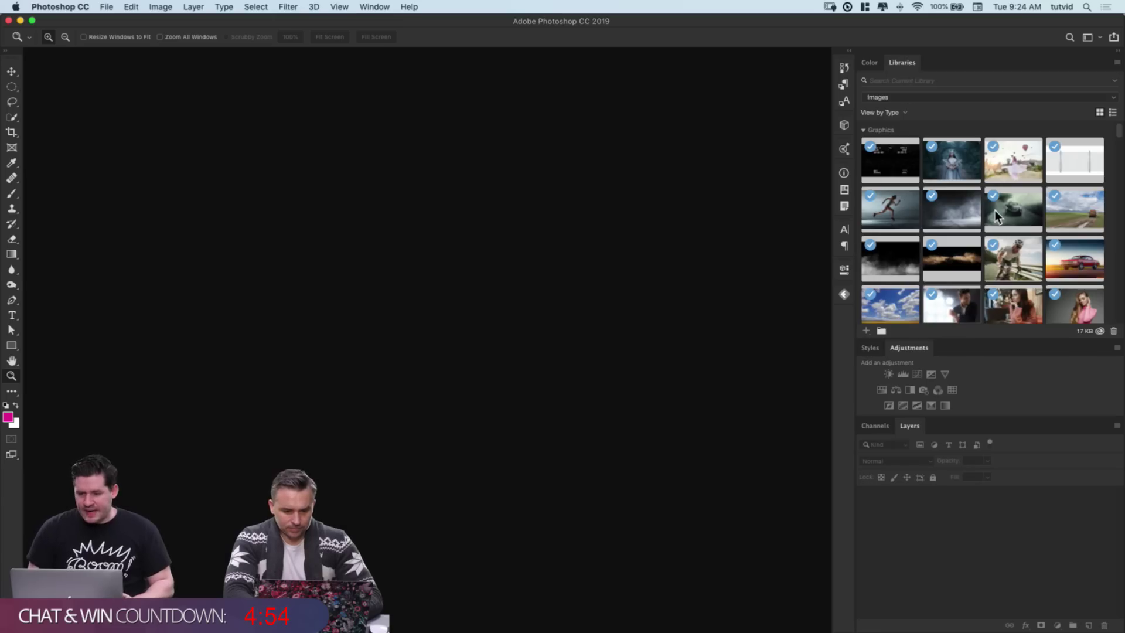
scroll(1008, 258, "down", 2)
double_click(1078, 237)
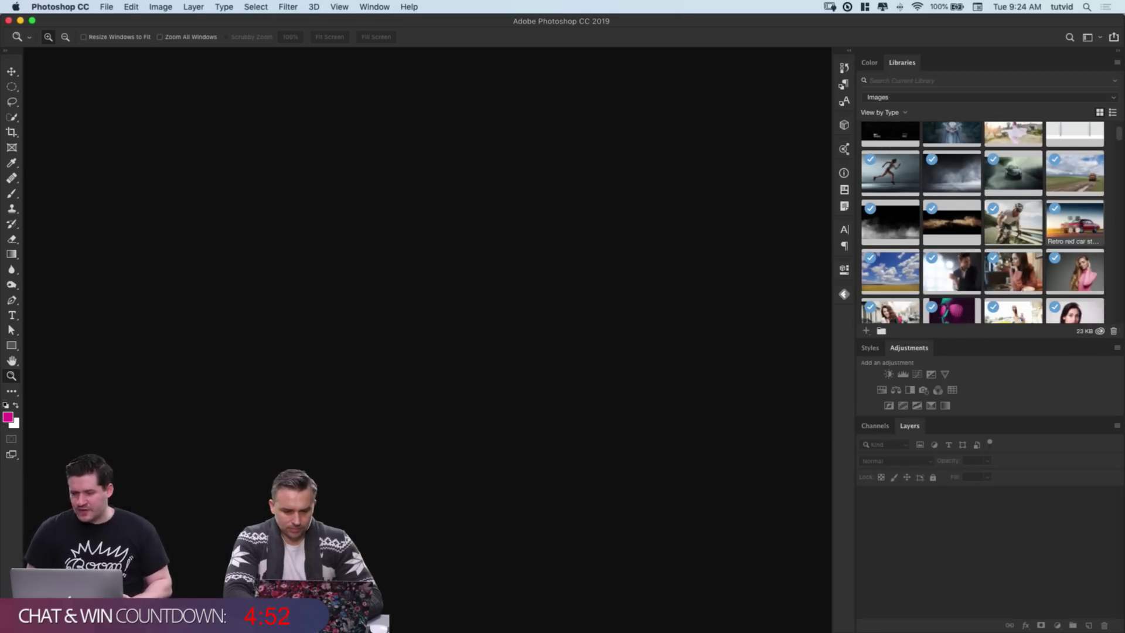
left_click(902, 62)
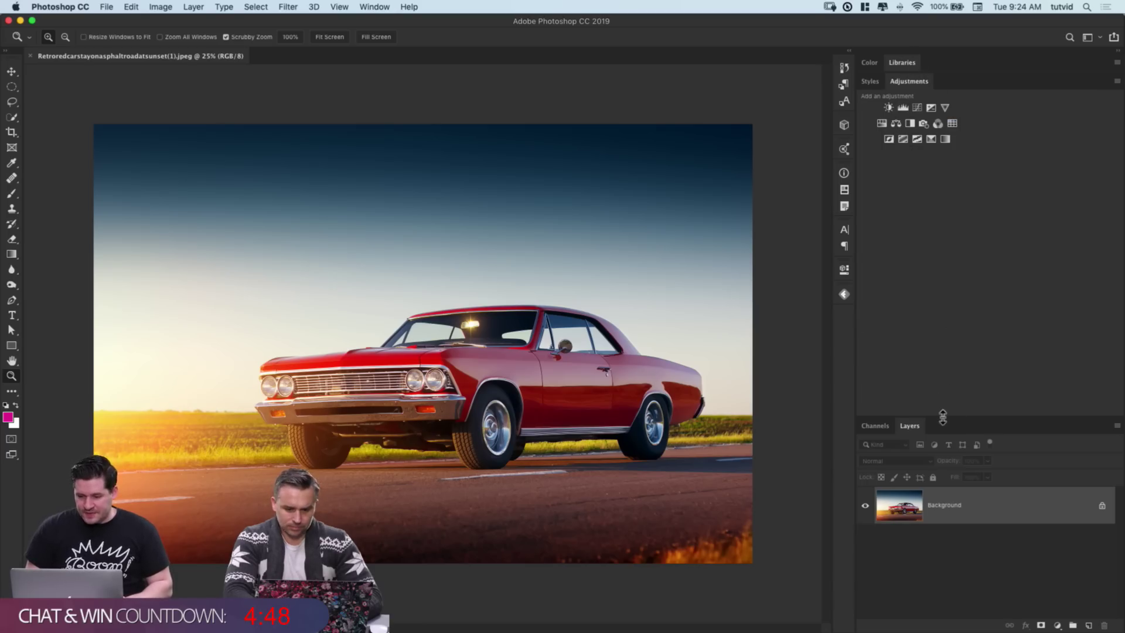
left_click_drag(943, 417, 941, 154)
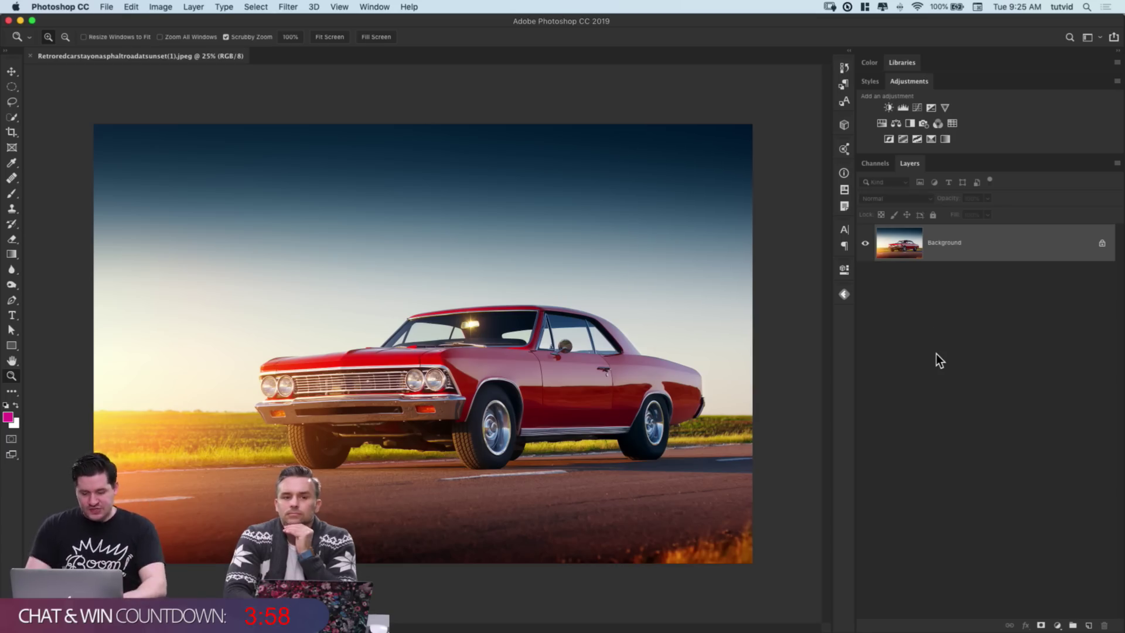
Step: Add an empty layer above the car photo and set the Brush tool's foreground color to green #71c800
key("super+plus")
key("super+plus")
key("super+minus")
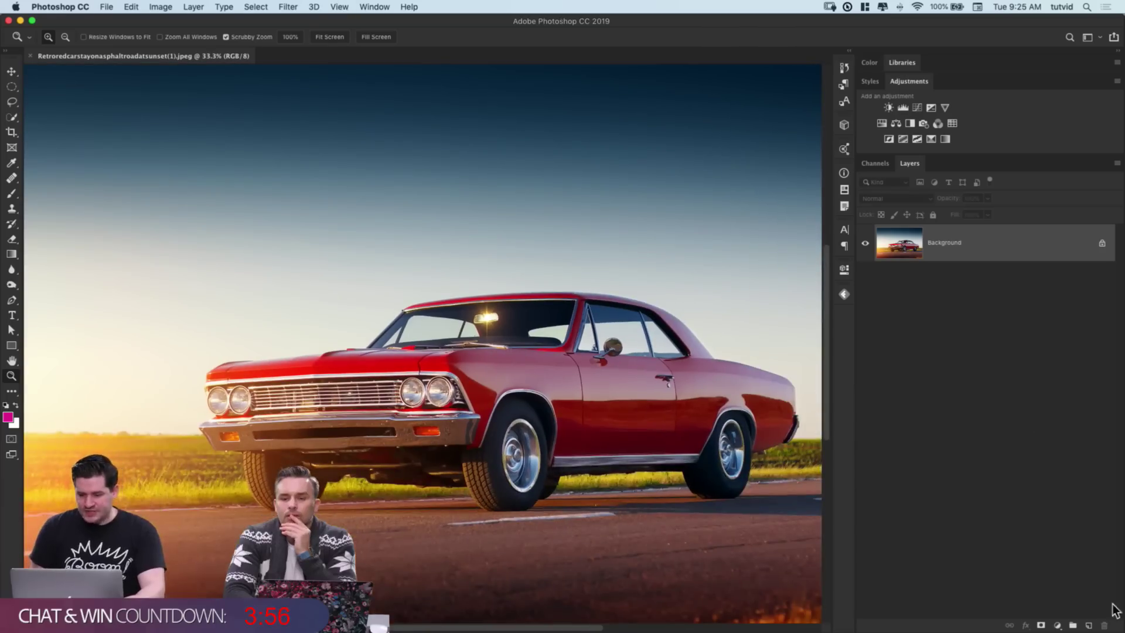
left_click(1089, 625)
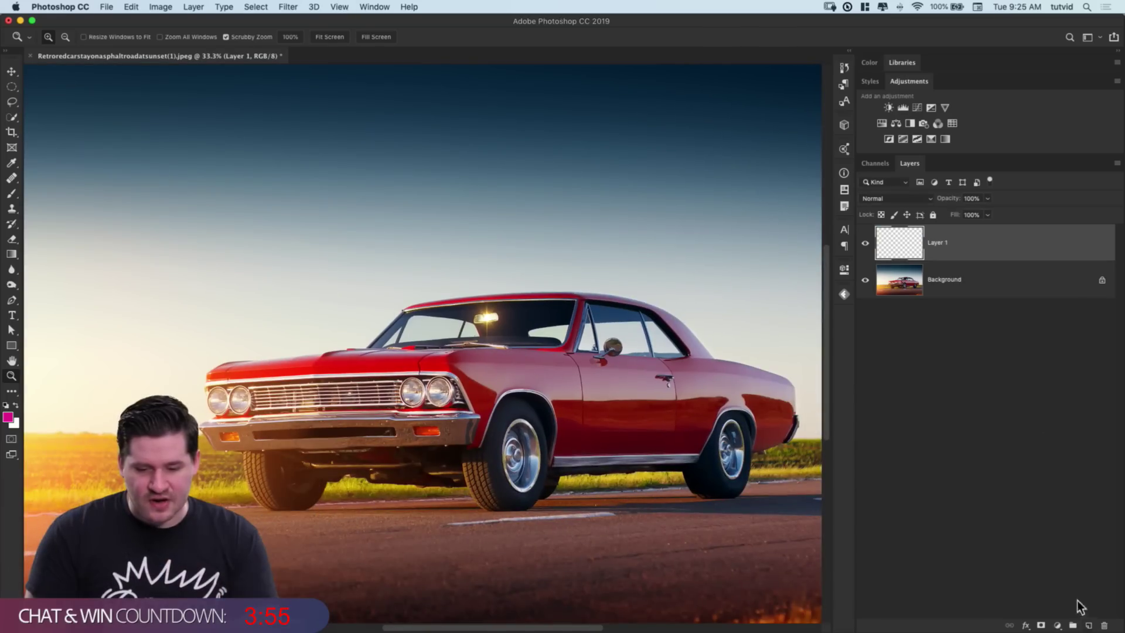
left_click(12, 192)
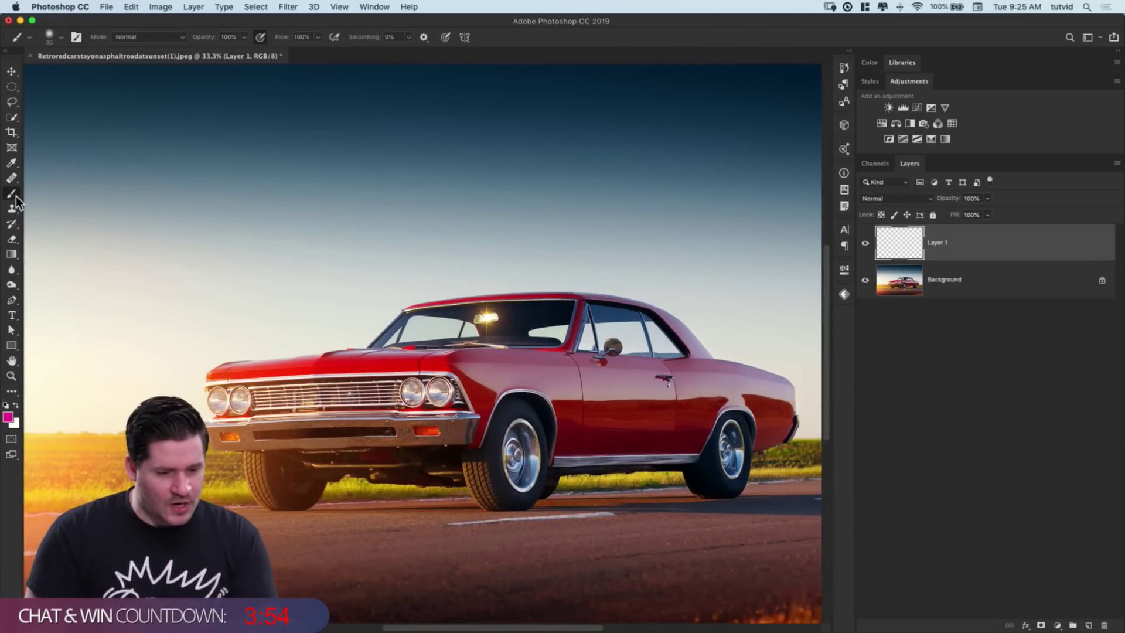
left_click(10, 416)
left_click_drag(448, 283, 448, 294)
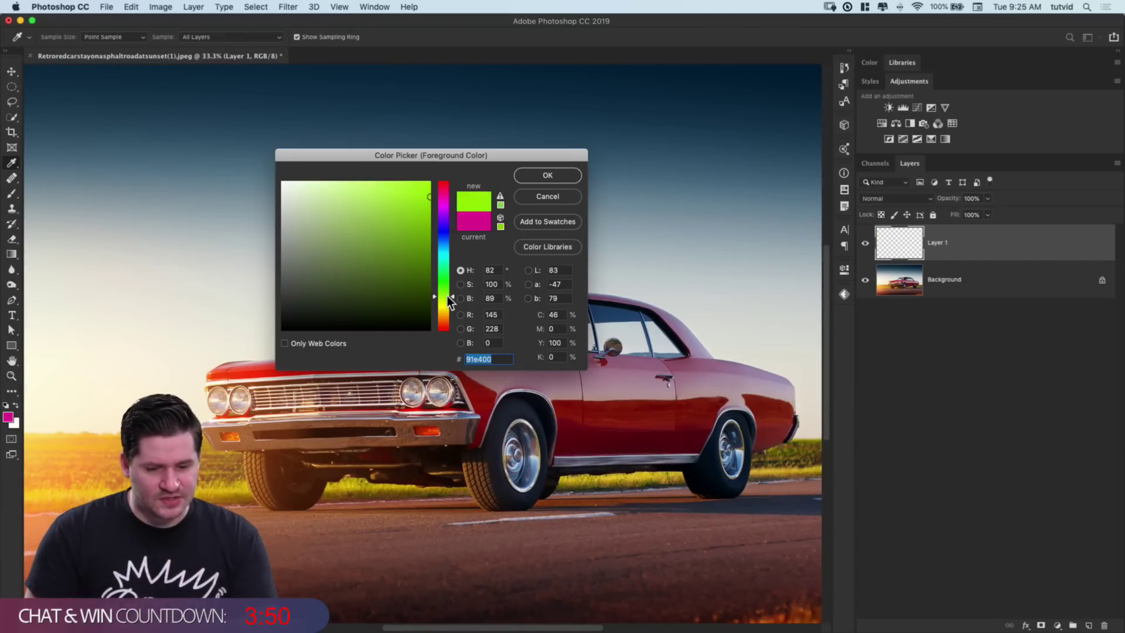
left_click_drag(418, 193, 434, 213)
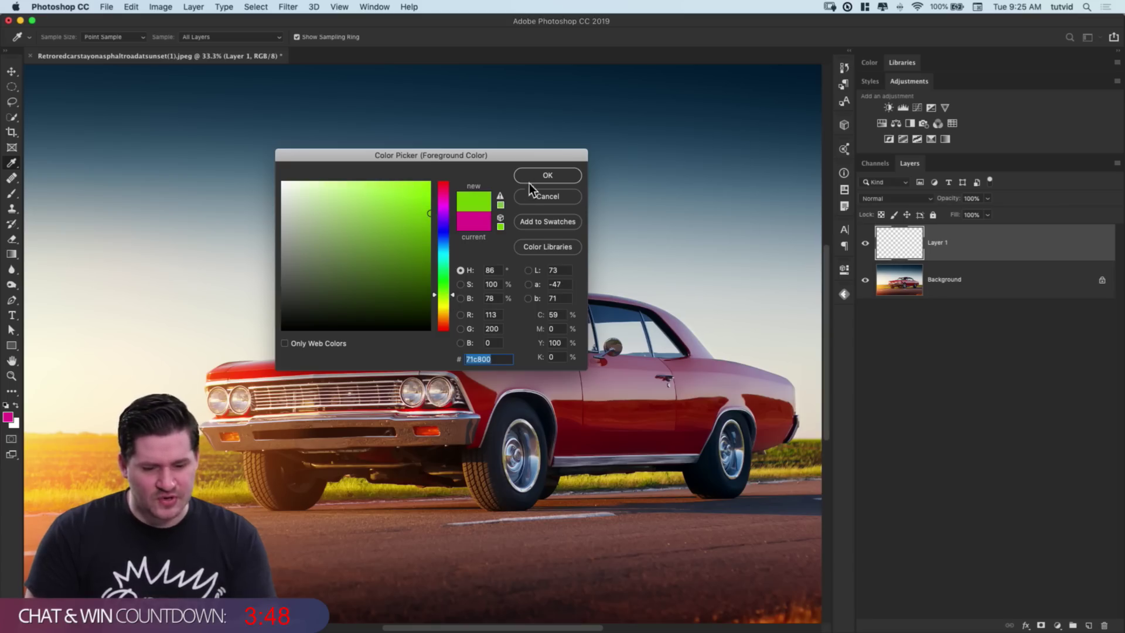
left_click(547, 176)
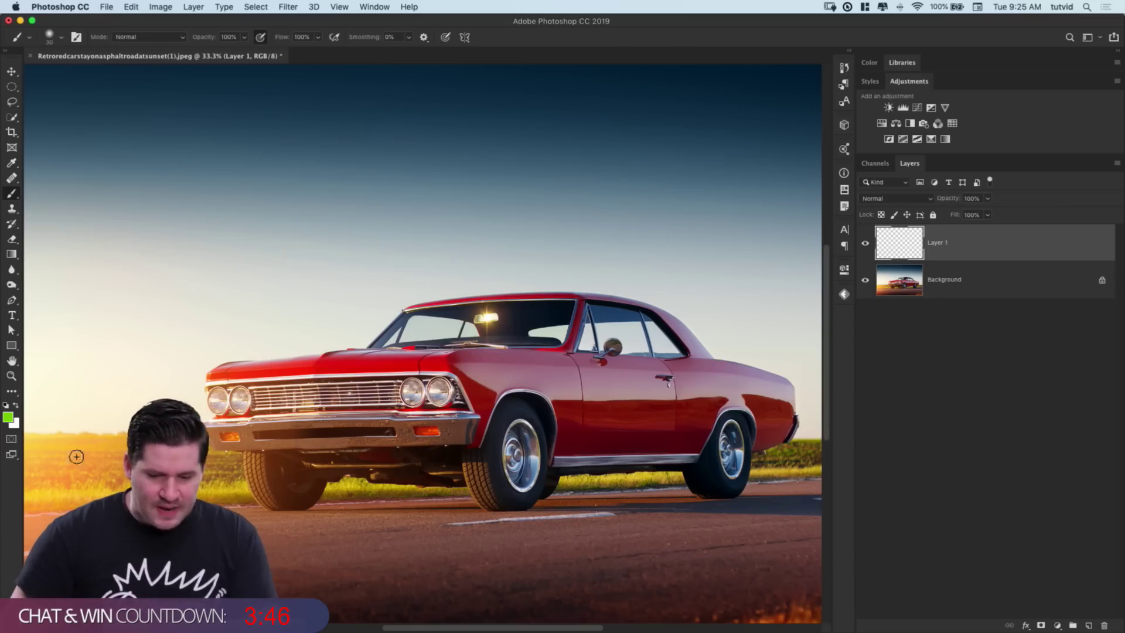
Step: Enlarge the brush to 80 px and paint green over the car's front fender and the hood's edge
key("bracketright")
key("bracketright")
key("bracketright")
key("bracketright")
key("bracketright")
key("bracketright")
key("bracketright")
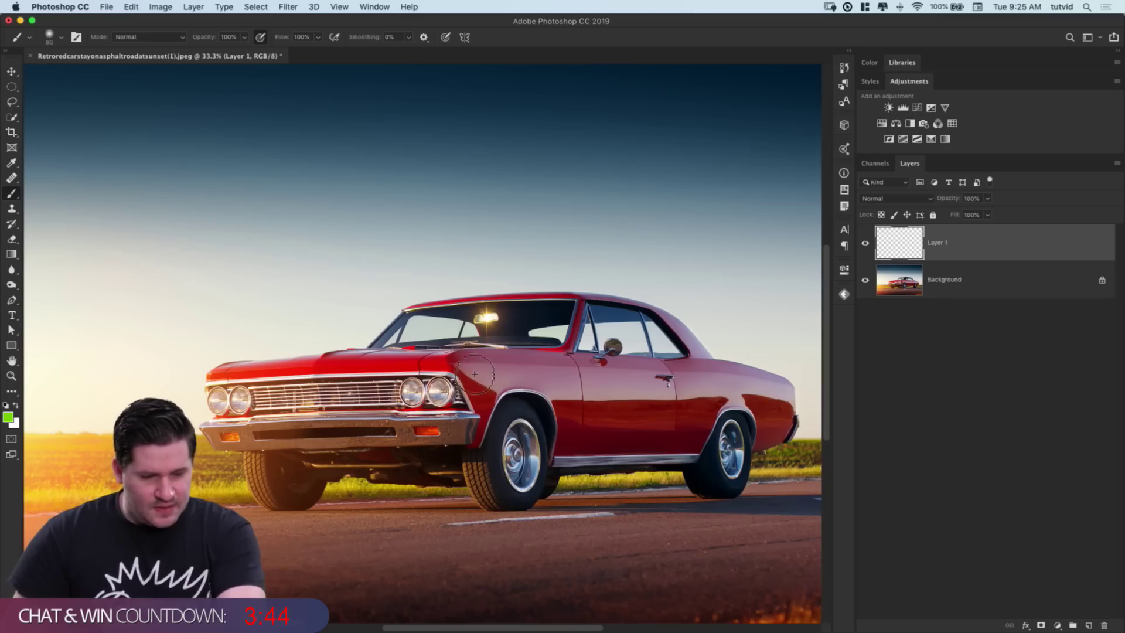
left_click(461, 366)
mouse_move(462, 367)
left_mouse_down()
mouse_move(497, 367)
mouse_move(480, 383)
mouse_move(499, 392)
mouse_move(490, 399)
mouse_move(457, 367)
mouse_move(471, 359)
mouse_move(421, 354)
left_mouse_up()
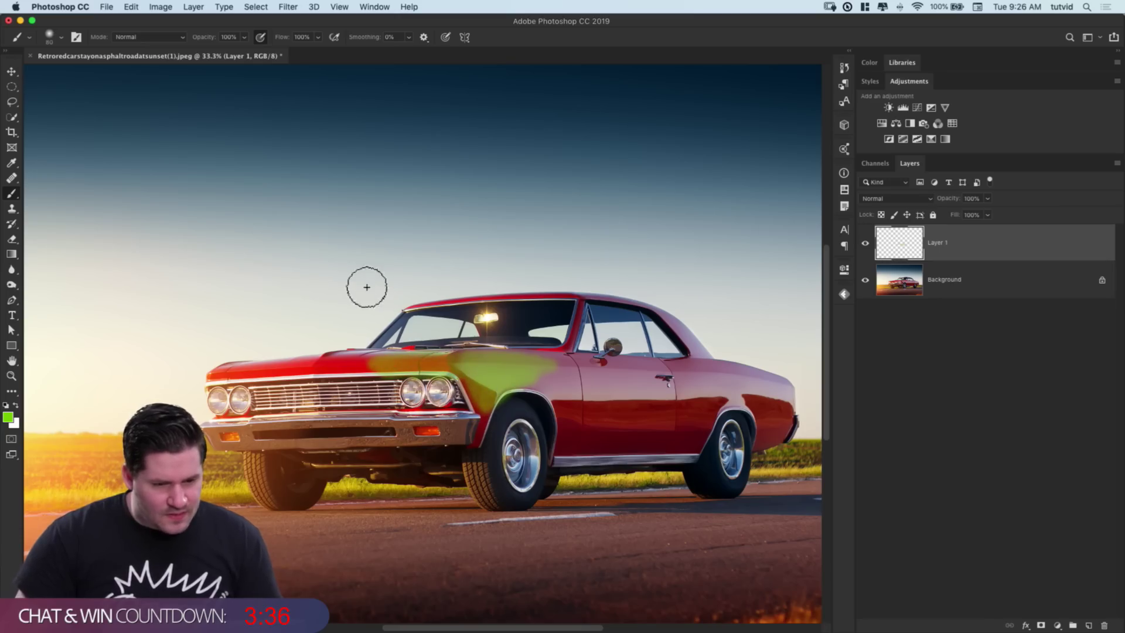
Step: Turn off the Transfer and Smoothing options in the brush's settings
left_click(62, 39)
left_click(73, 39)
left_click(75, 39)
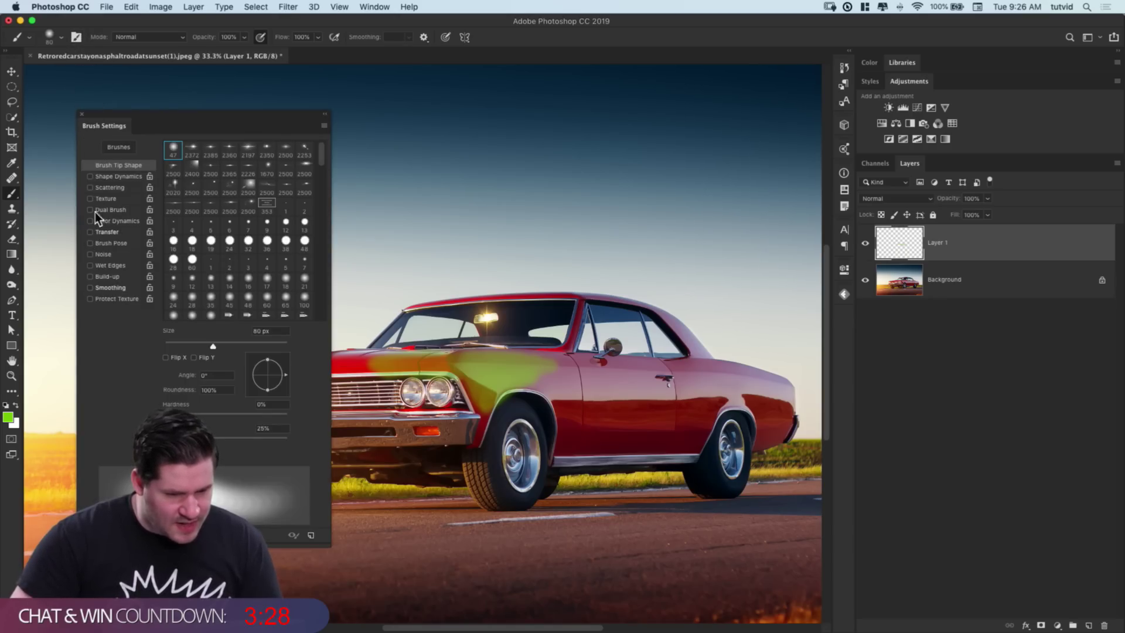
left_click(82, 115)
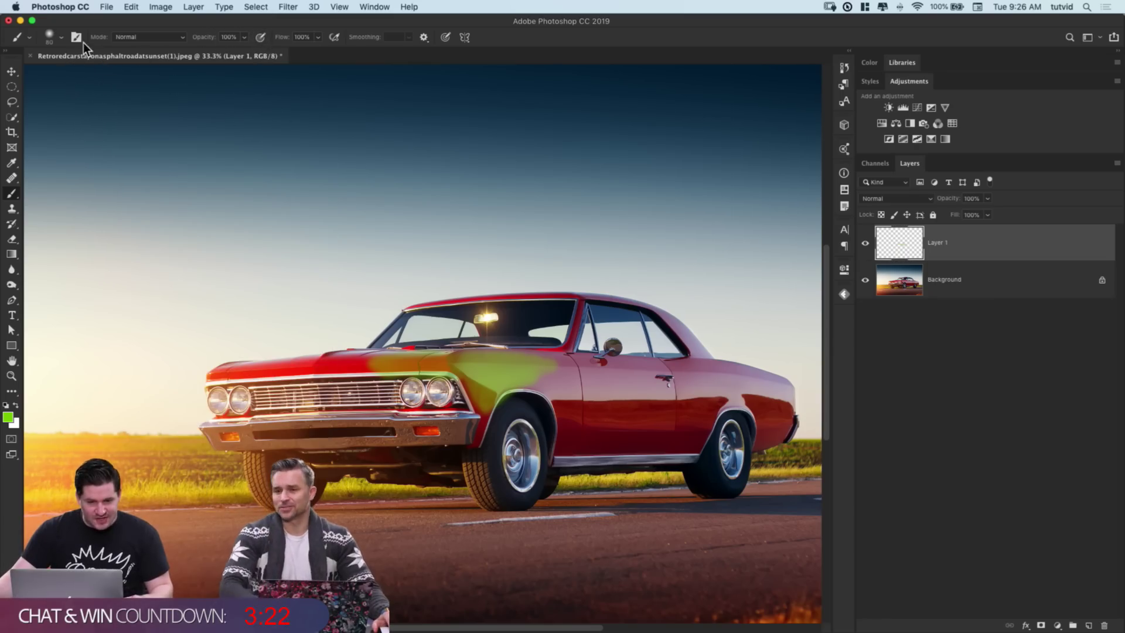
Step: Paint solid green over the car's hood, front fender and the front part of the door
left_click(61, 38)
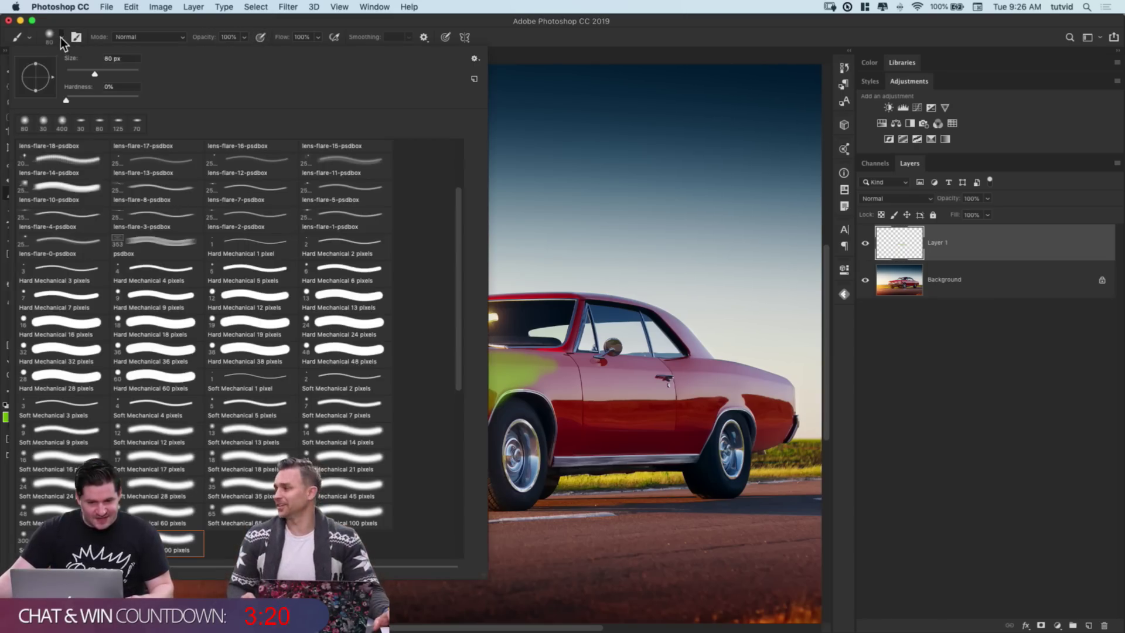
left_click(61, 38)
mouse_move(445, 360)
left_mouse_down()
mouse_move(220, 375)
mouse_move(363, 361)
mouse_move(509, 370)
mouse_move(488, 389)
mouse_move(478, 379)
mouse_move(482, 422)
mouse_move(523, 379)
mouse_move(566, 379)
mouse_move(477, 358)
mouse_move(544, 360)
mouse_move(594, 370)
mouse_move(550, 380)
mouse_move(575, 396)
mouse_move(534, 383)
mouse_move(585, 409)
mouse_move(571, 436)
left_mouse_up()
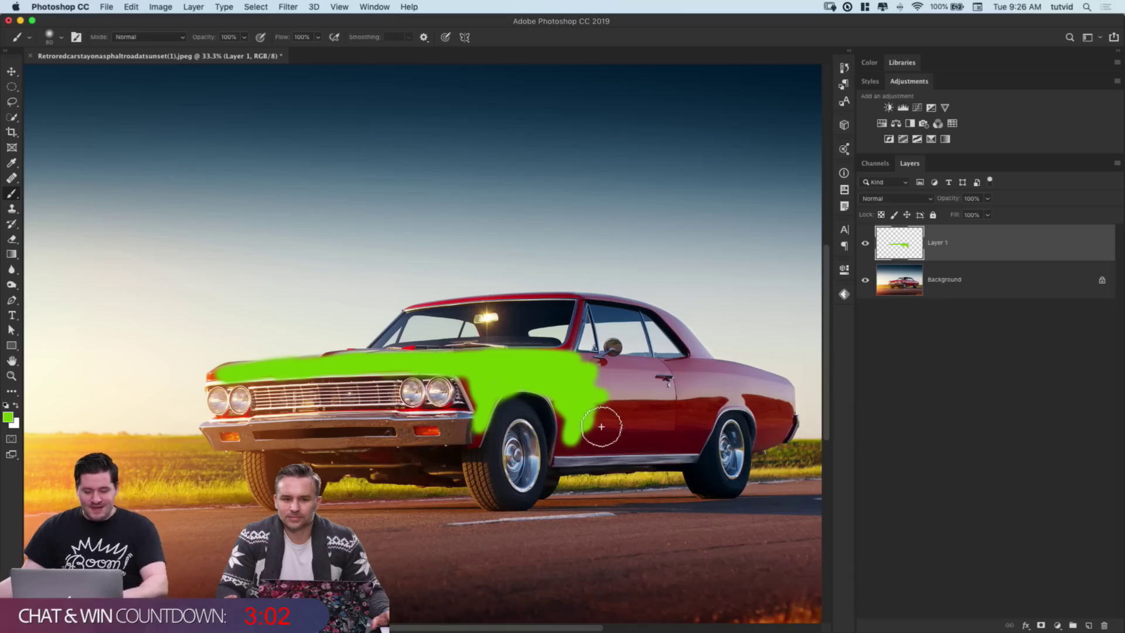
Step: Set the painted green layer's blend mode to Color and inspect the recolored fender and headlights up close
key("v")
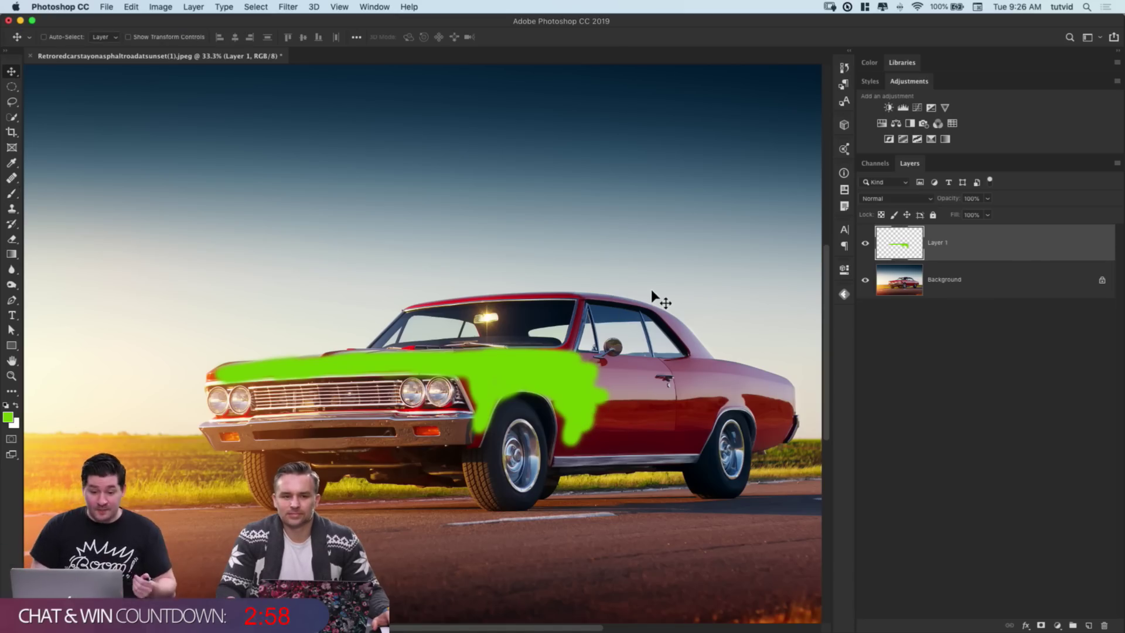
left_click(903, 198)
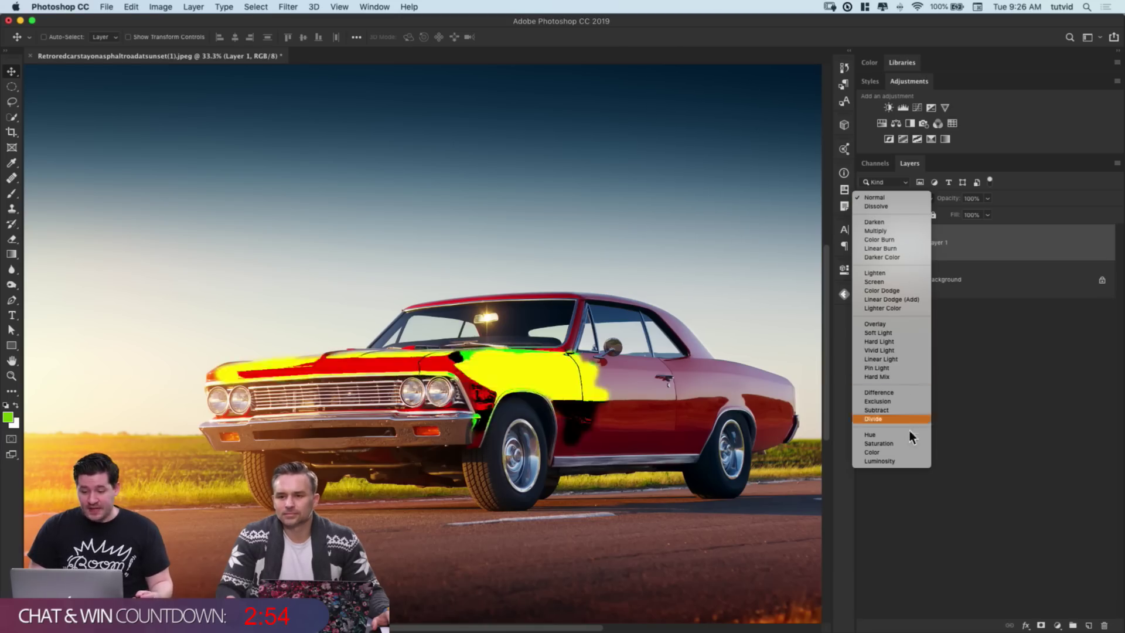
left_click(889, 455)
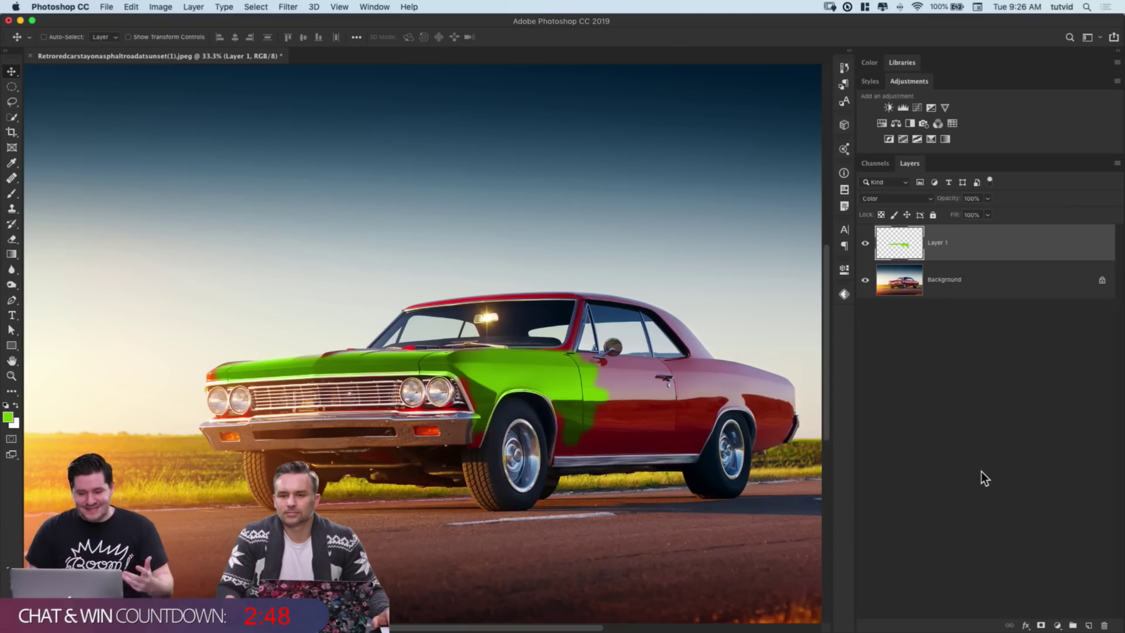
key("z")
left_click_drag(460, 391, 484, 381)
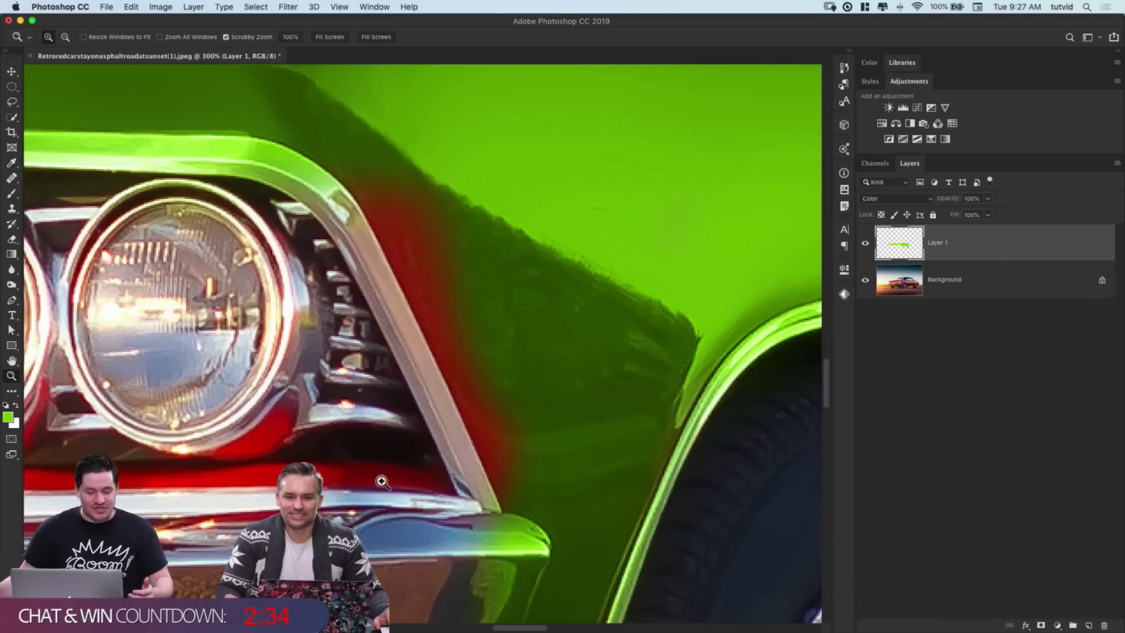
key("super+1")
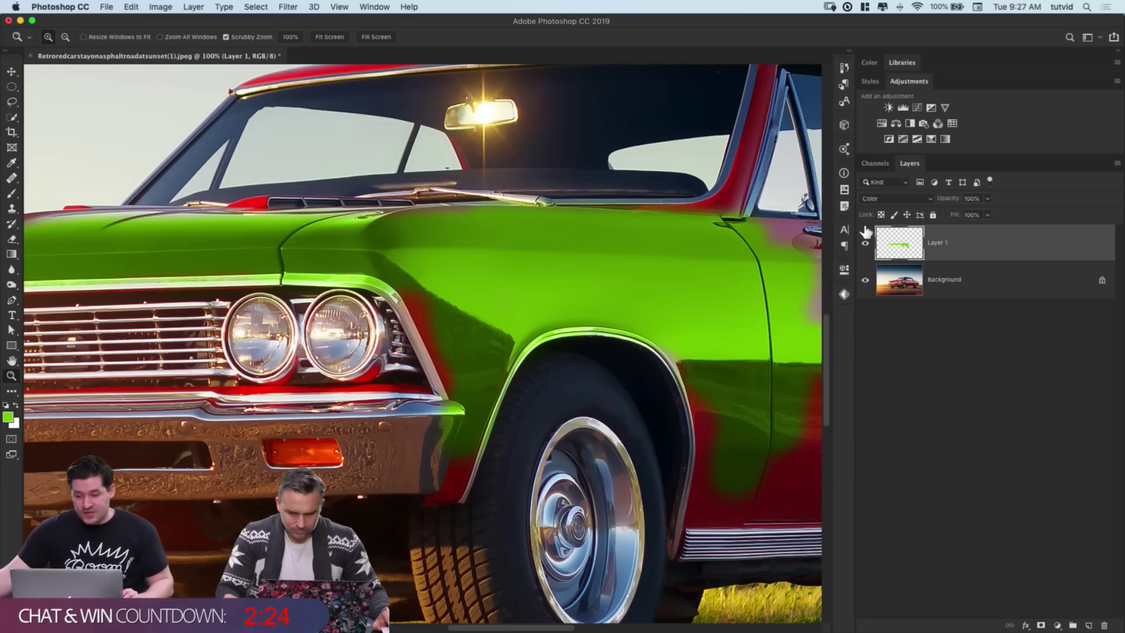
left_click(878, 200)
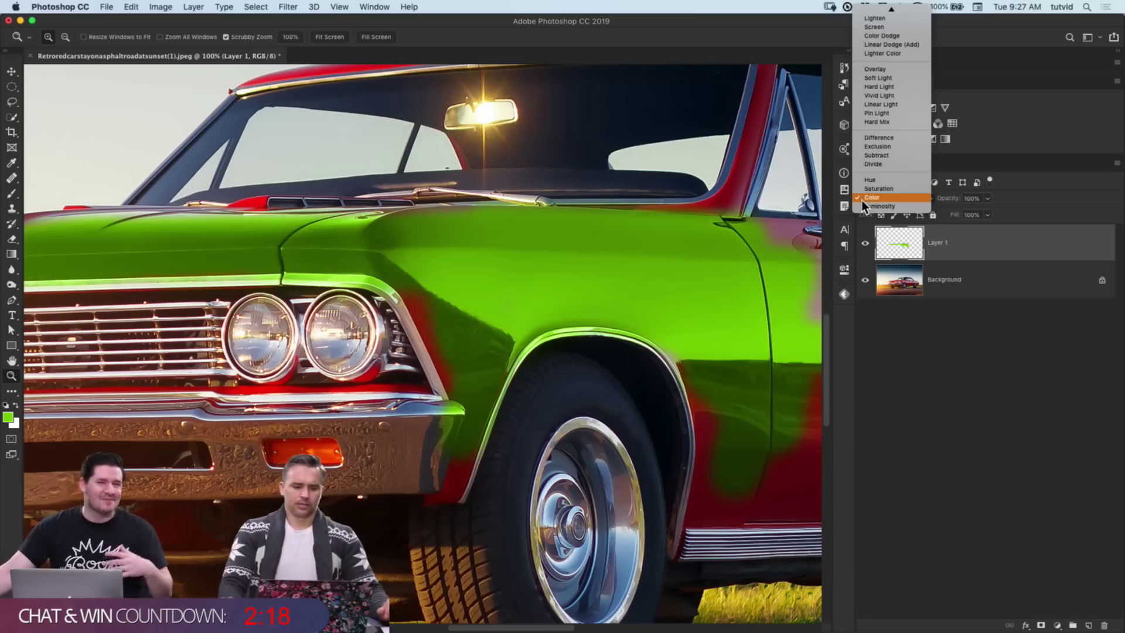
left_click(870, 198)
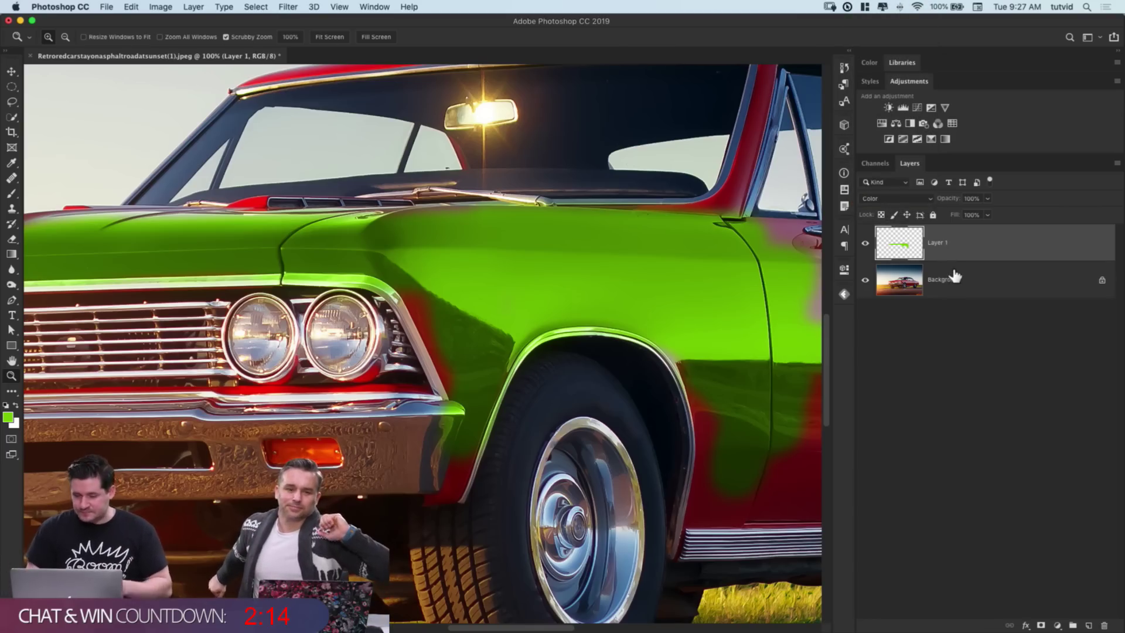
Step: Delete the painted green layer above the car photo
left_click_drag(979, 244, 1104, 625)
key("super+minus")
key("super+minus")
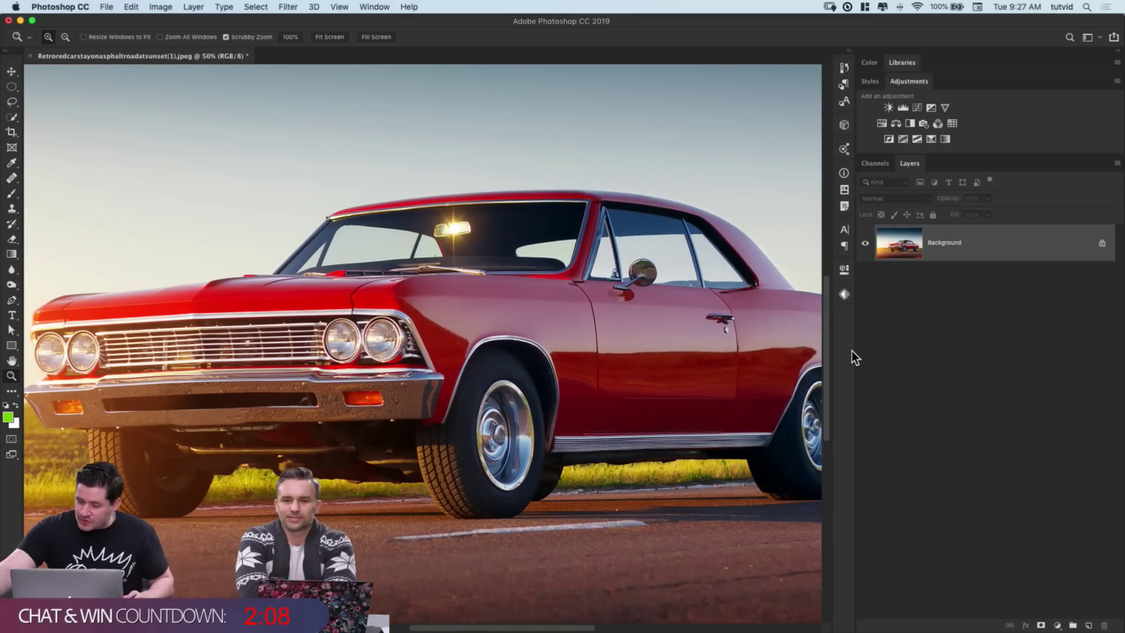
Step: Add a new layer filled with the green foreground color at 100% opacity and set its blend mode to Color
left_click(1089, 626)
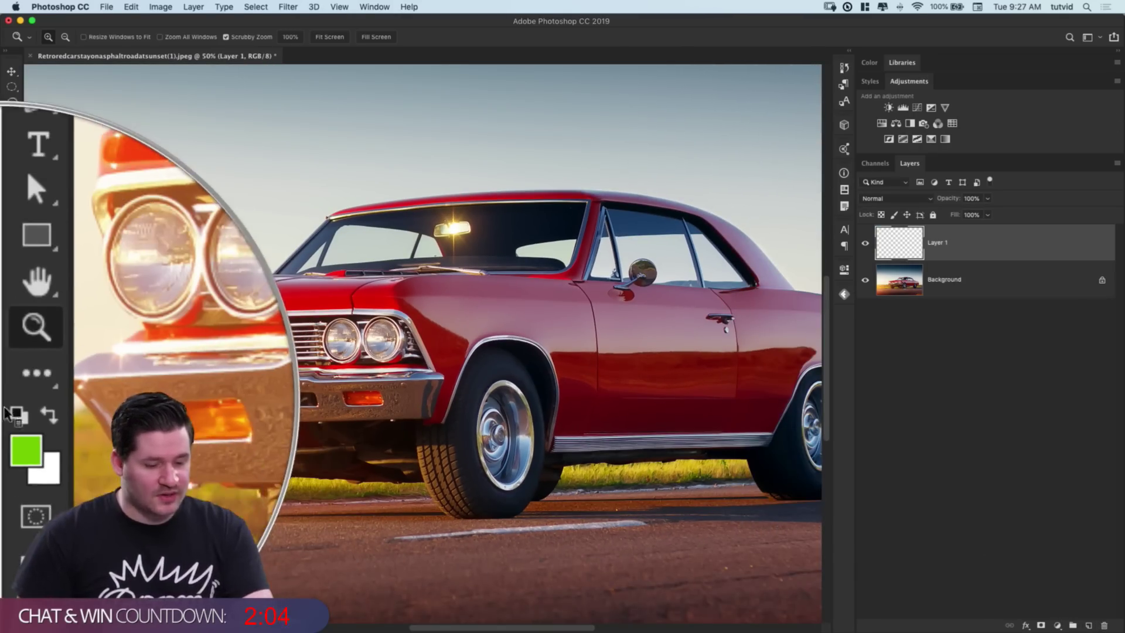
left_click(132, 7)
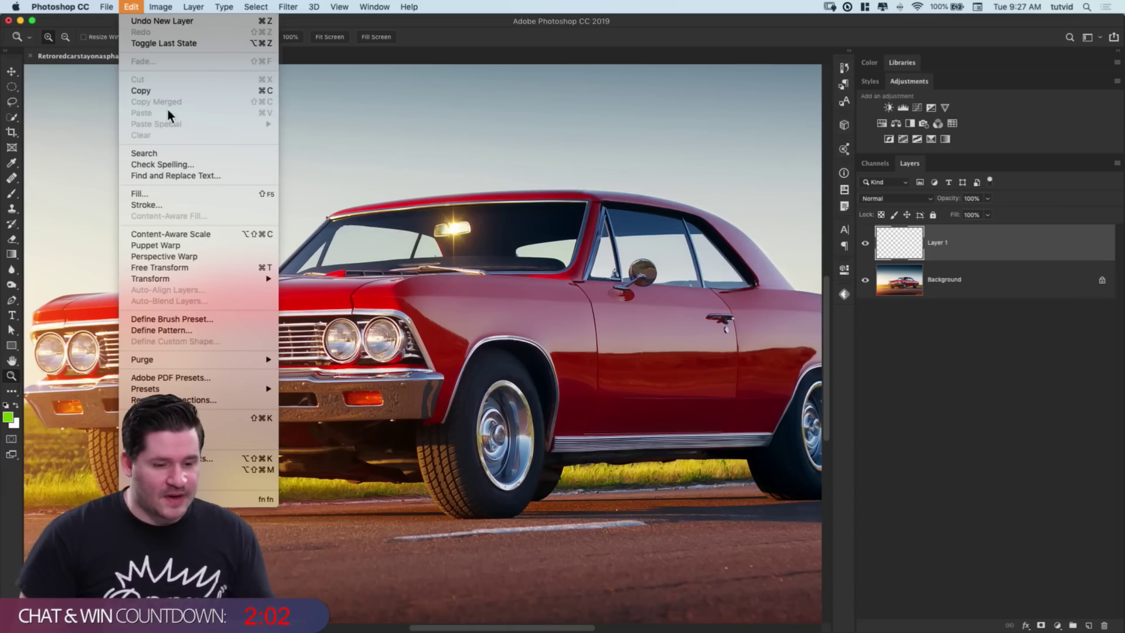
left_click(155, 196)
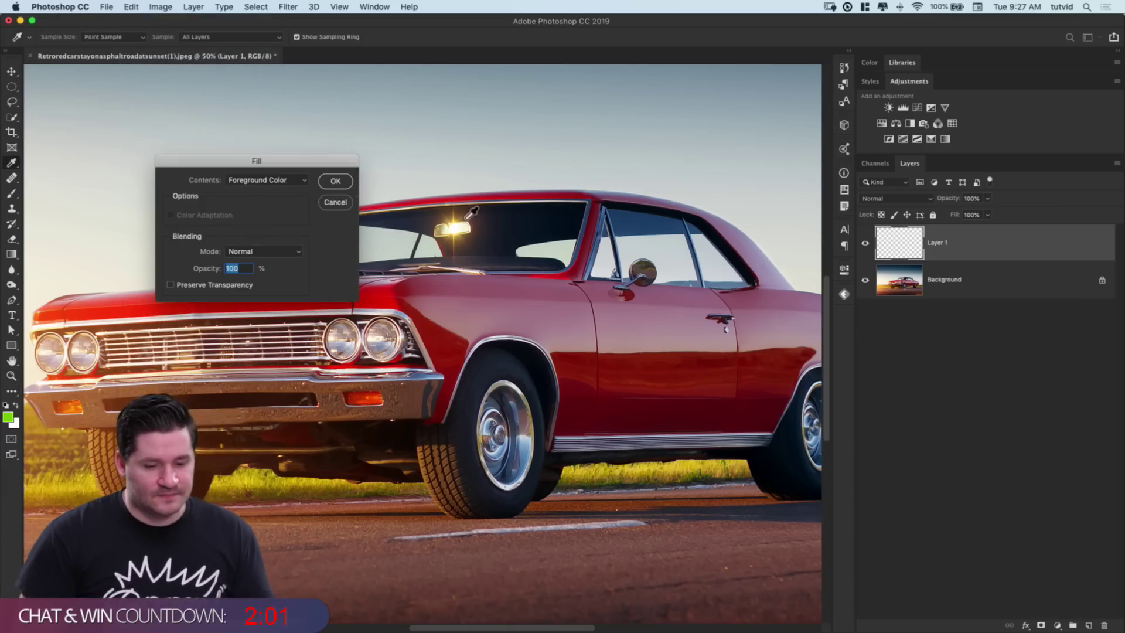
left_click(255, 180)
left_click(271, 178)
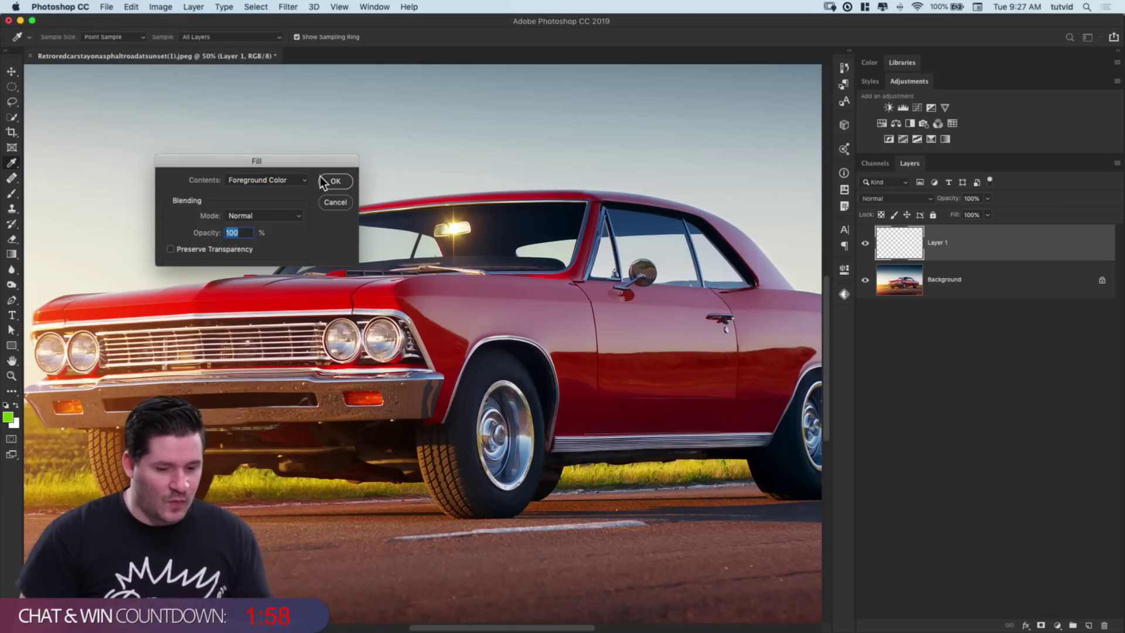
left_click(326, 181)
key("z")
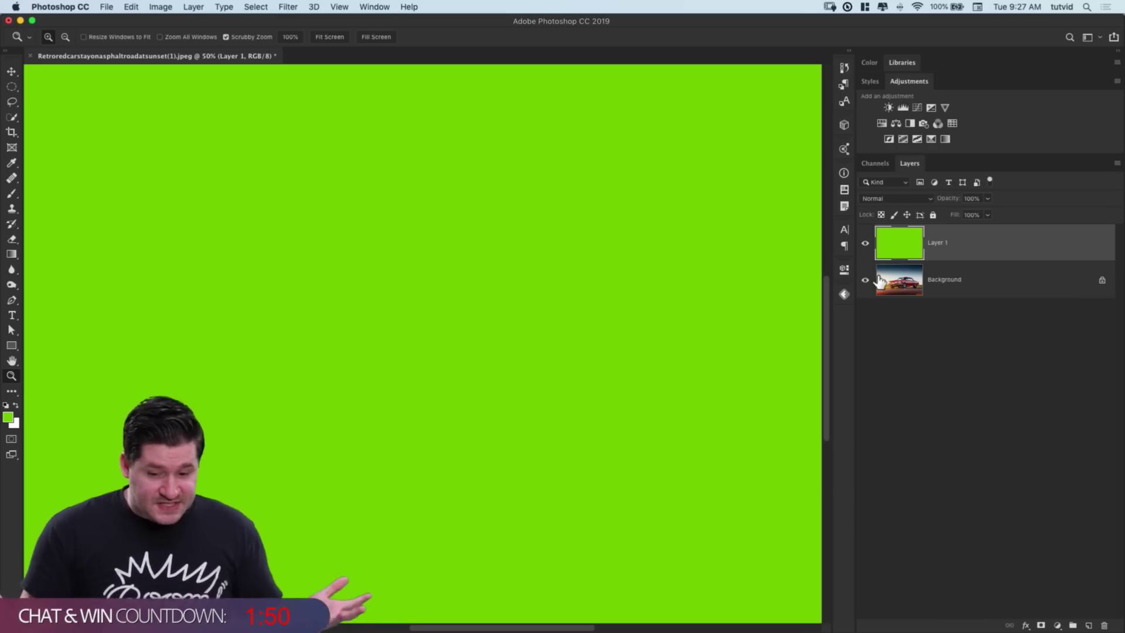
left_click(915, 198)
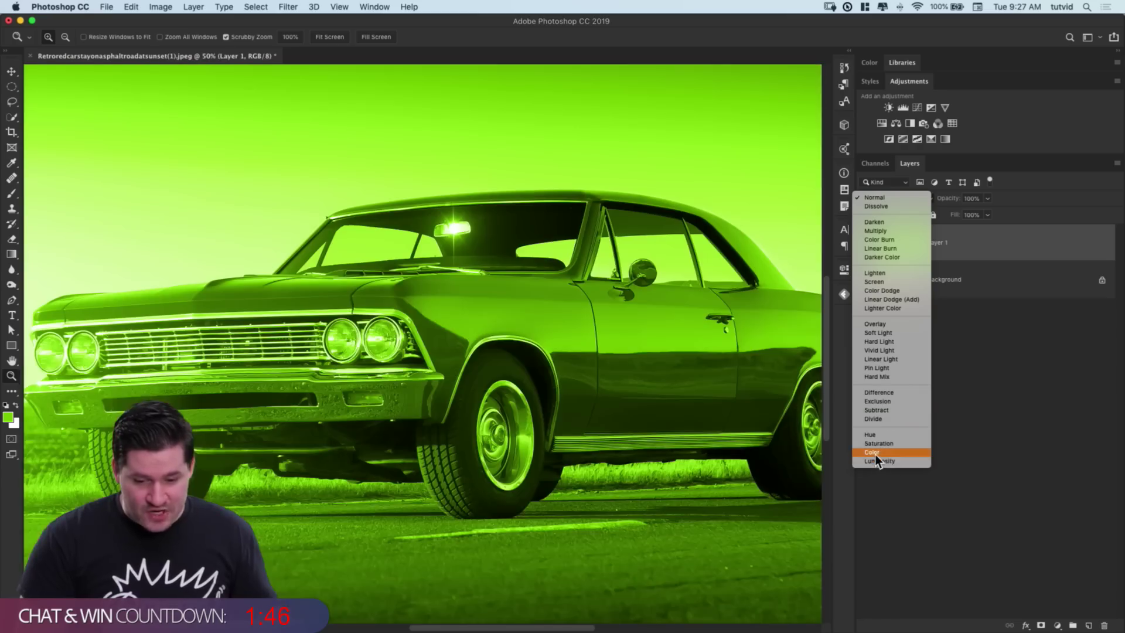
left_click(874, 452)
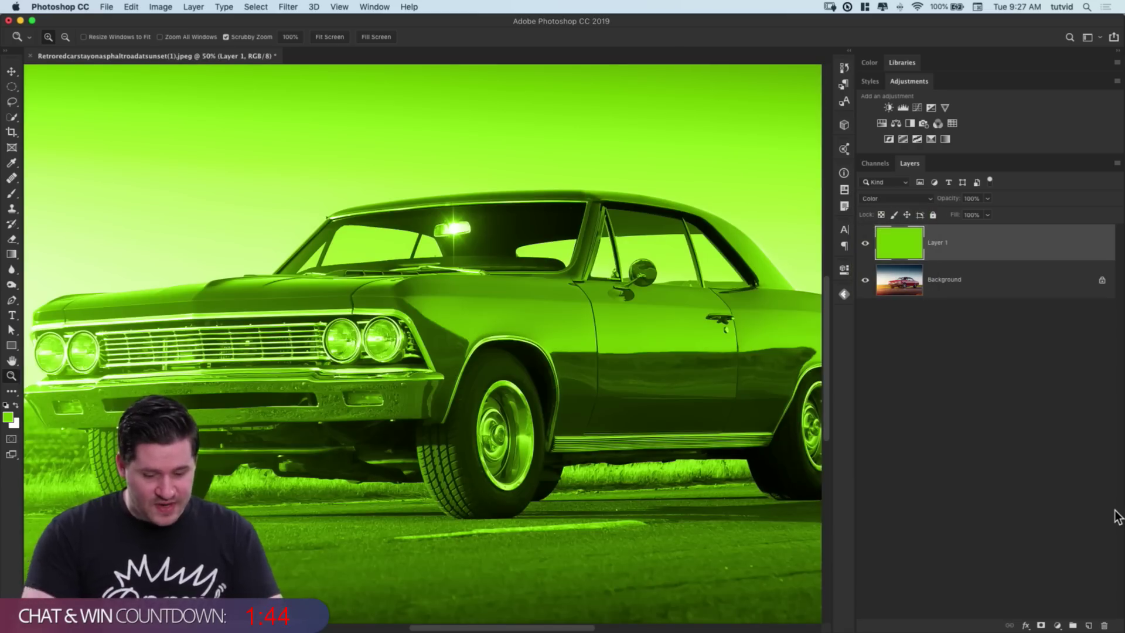
Step: Add a layer mask to the green layer and fill the mask with black to hide the color
key("super+minus")
key("super+minus")
key("super+minus")
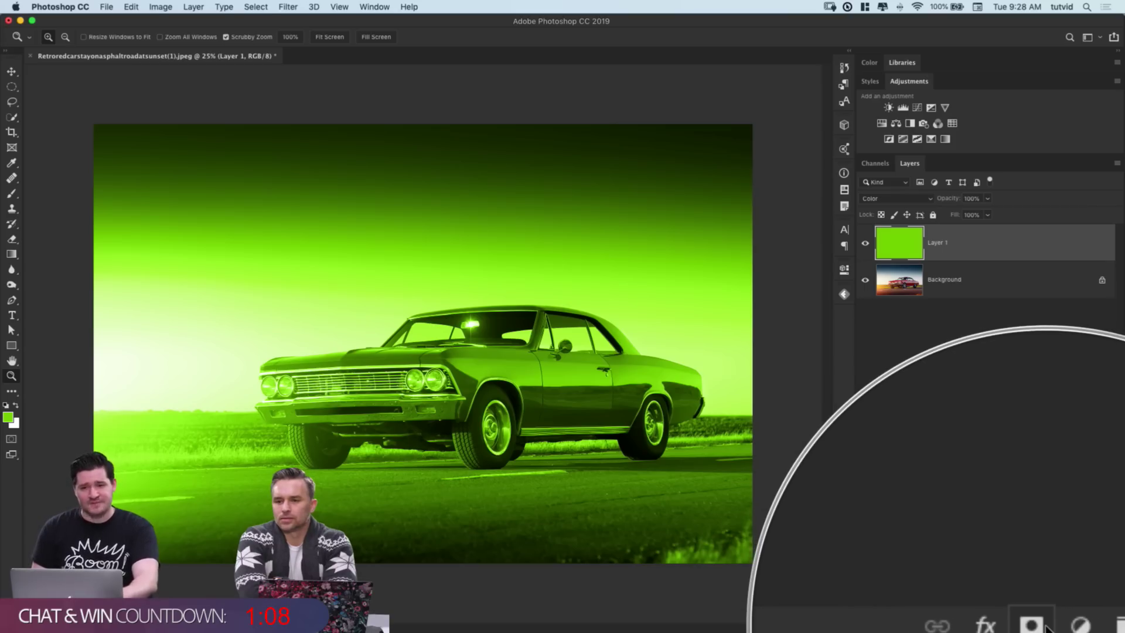
left_click(1042, 626)
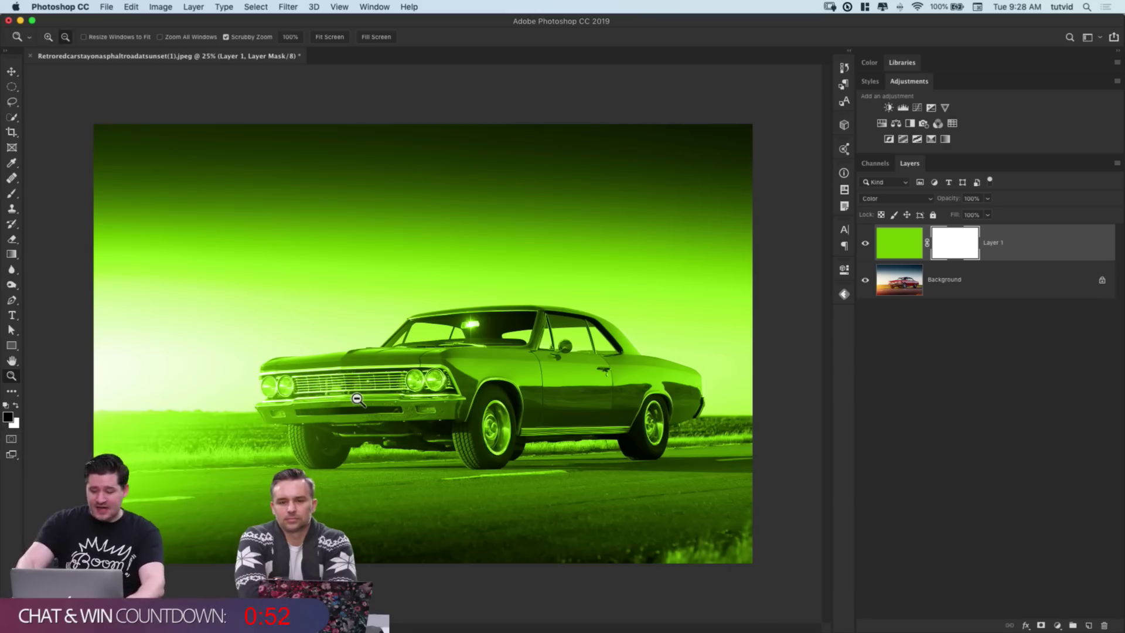
key("alt+BackSpace")
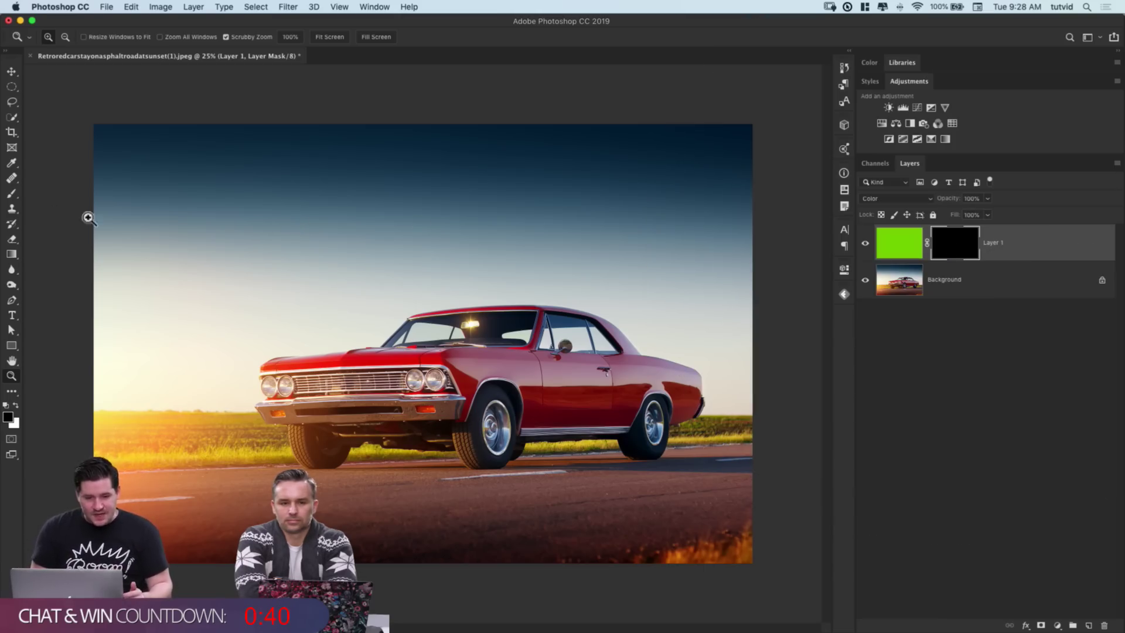
Step: Paint one white dab on the mask over the car's front and windshield with a 1040 px Brush at 100% hardness
left_click(10, 195)
right_click(321, 231)
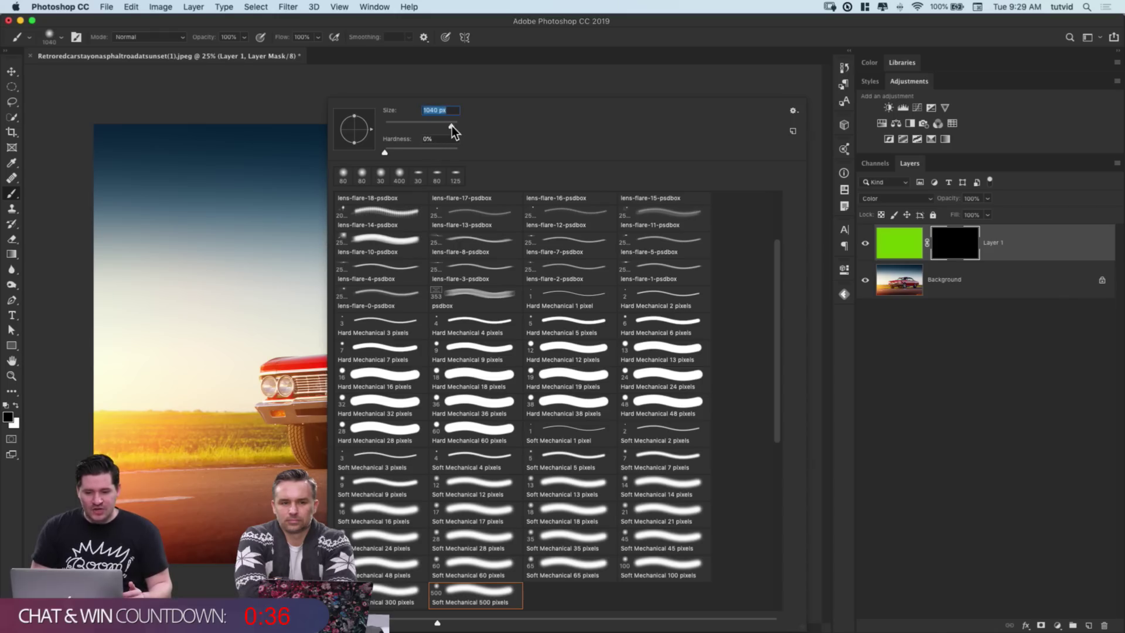
left_click_drag(385, 153, 387, 152)
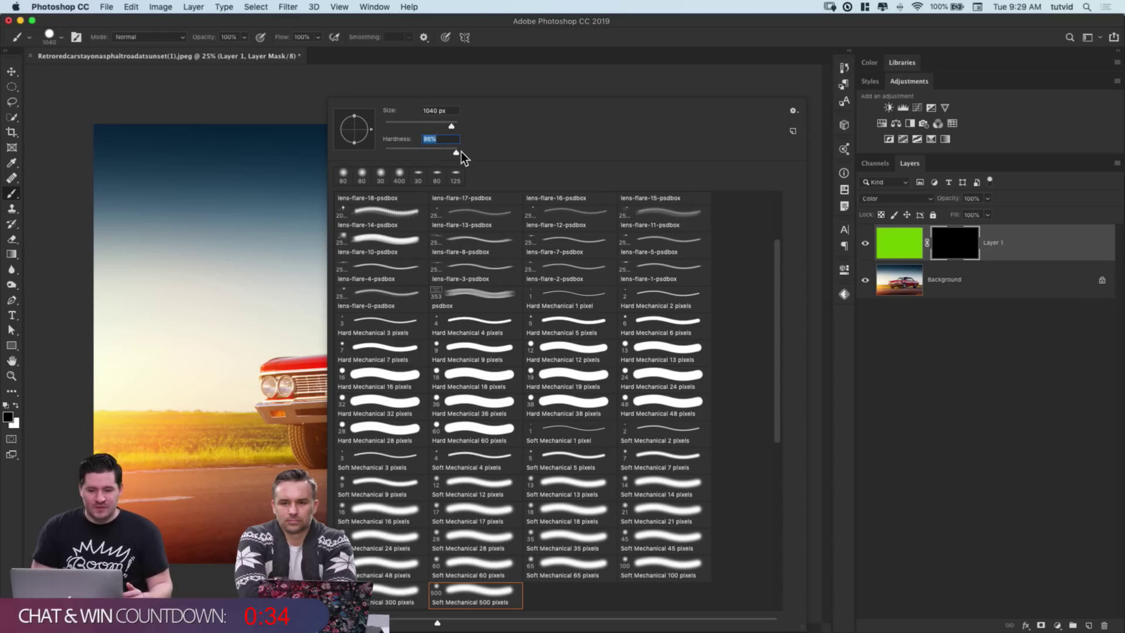
left_click_drag(462, 152, 473, 153)
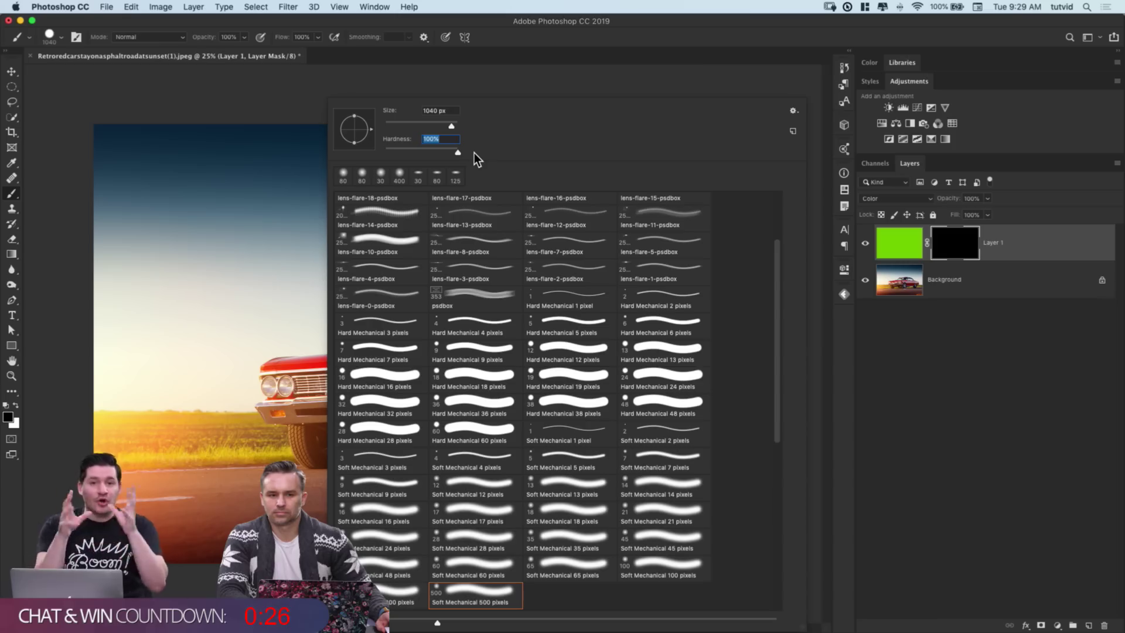
left_click(206, 310)
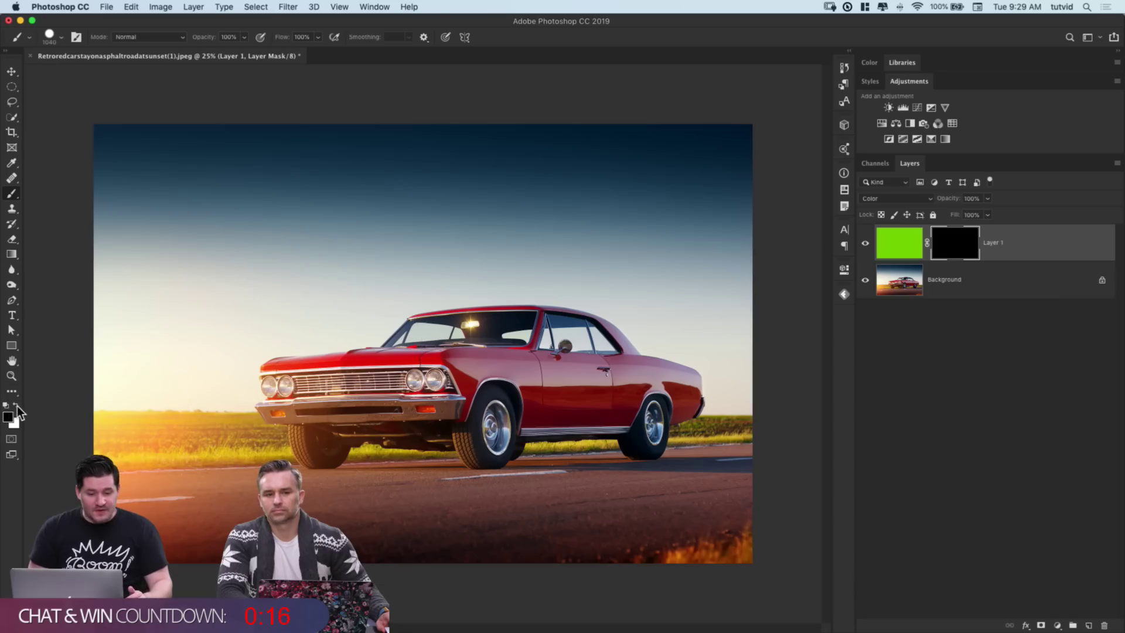
left_click(17, 406)
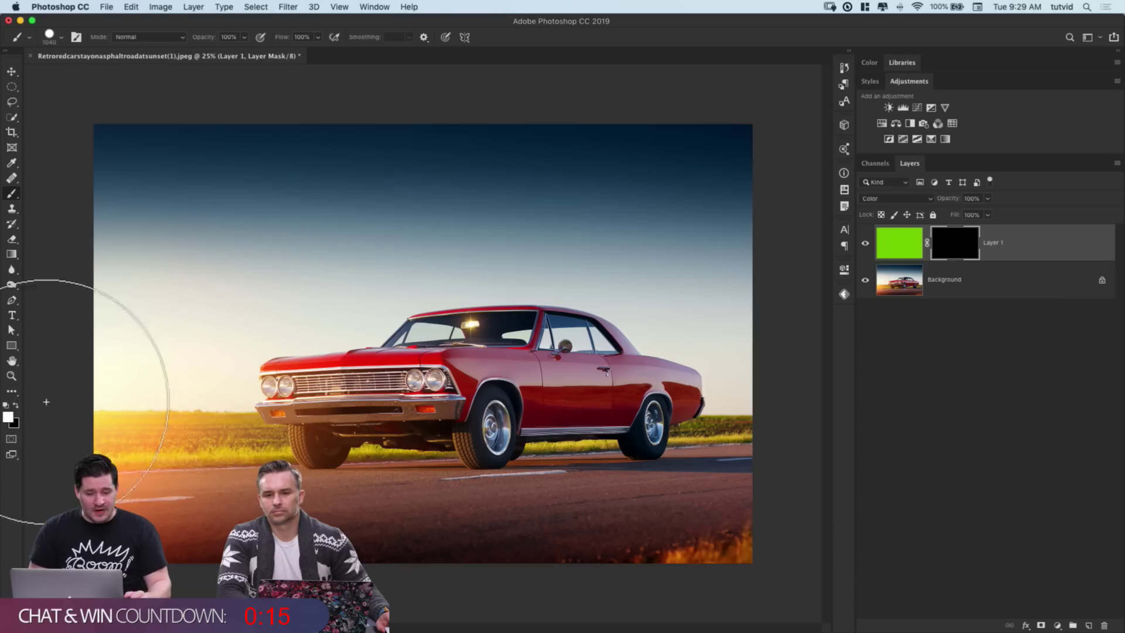
left_click(414, 333)
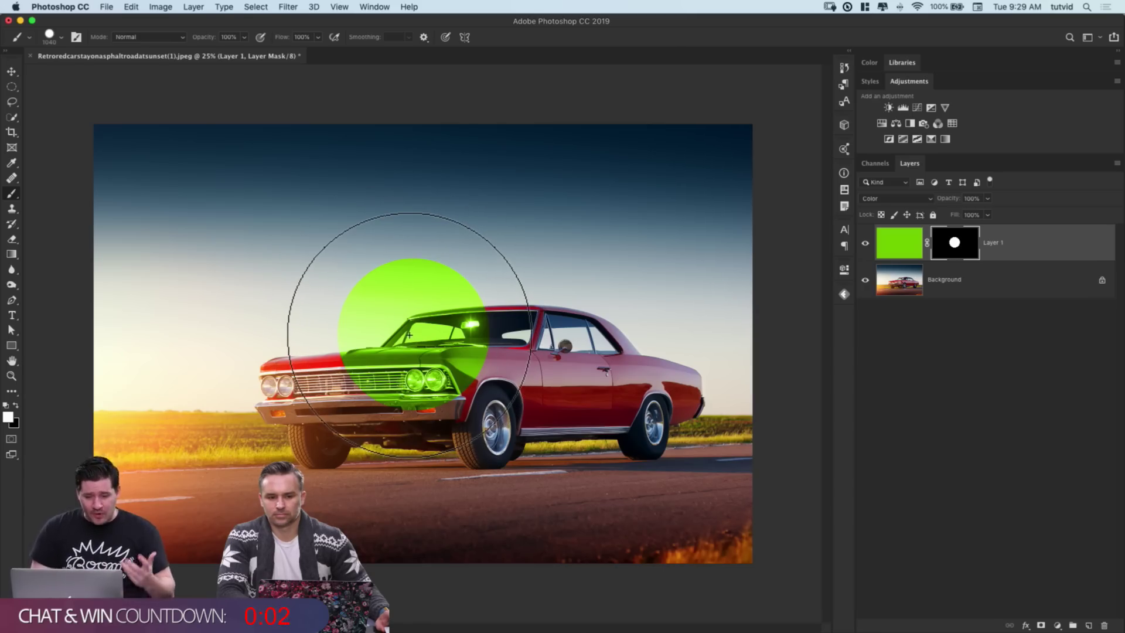
Step: Paint soft white dabs over the hard-edged circle on the mask with 0% brush hardness, and switch the foreground color to black
right_click(409, 335)
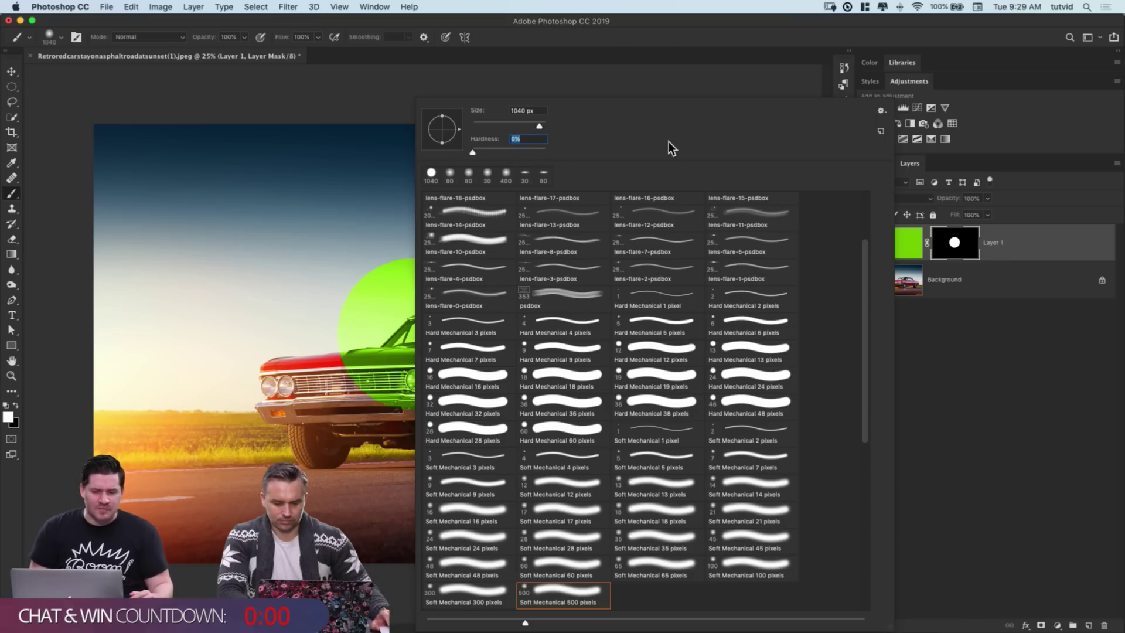
left_click(1005, 344)
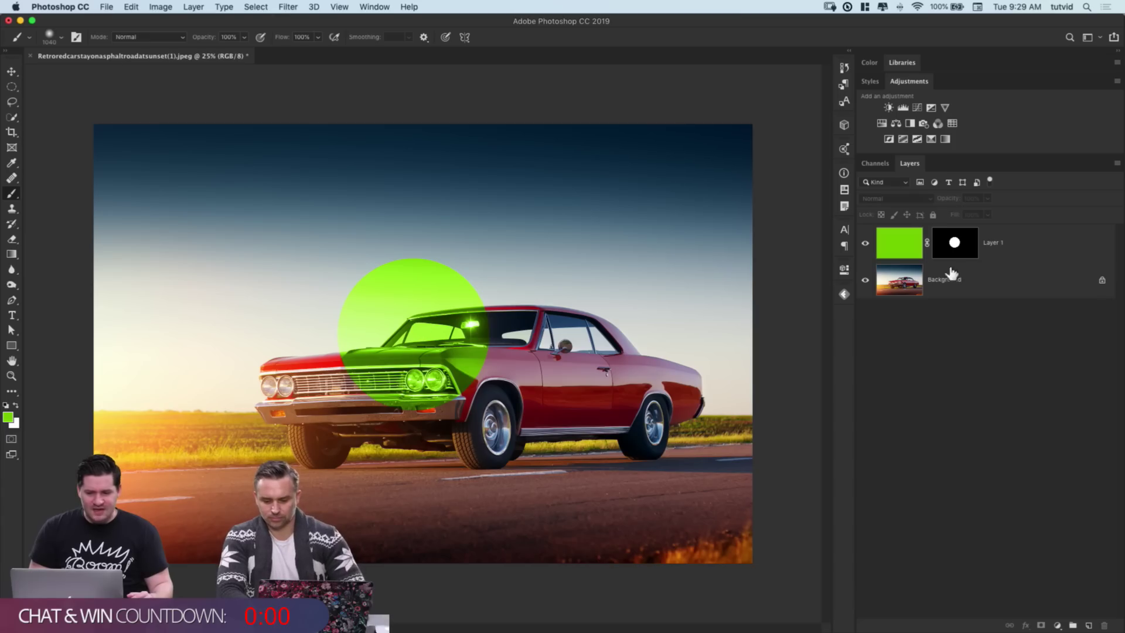
left_click(952, 245)
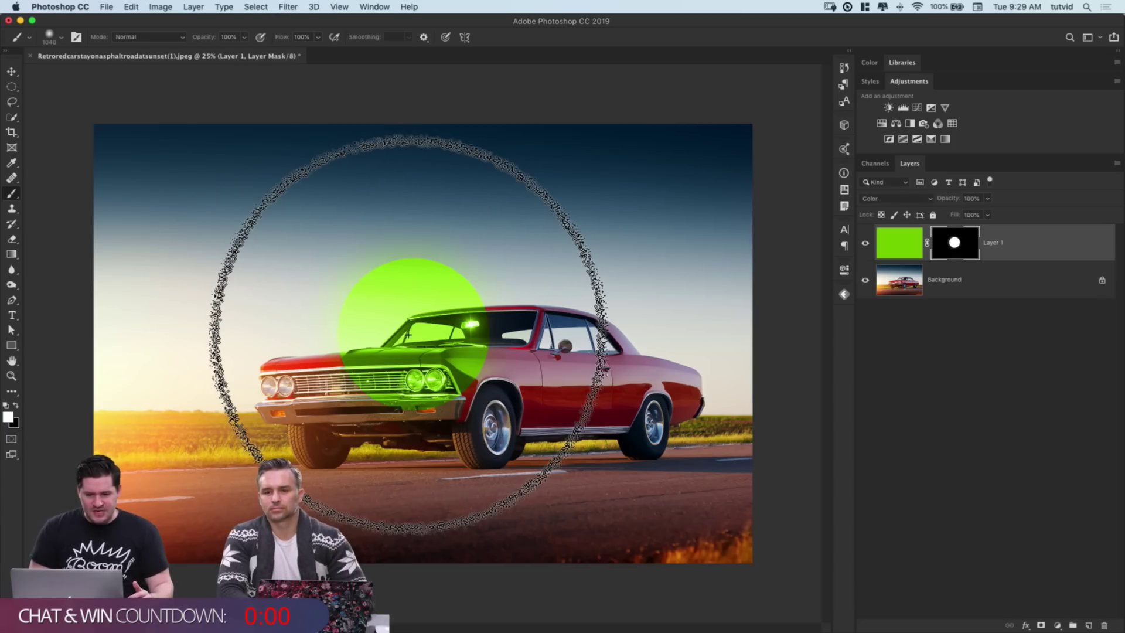
left_click(417, 305)
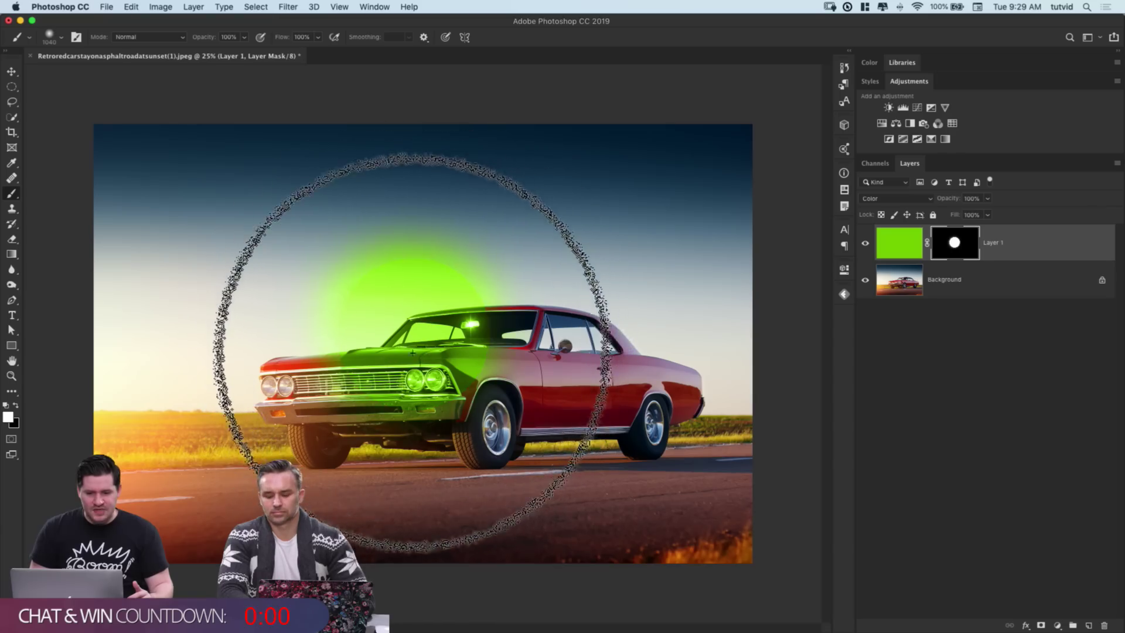
left_click(440, 334)
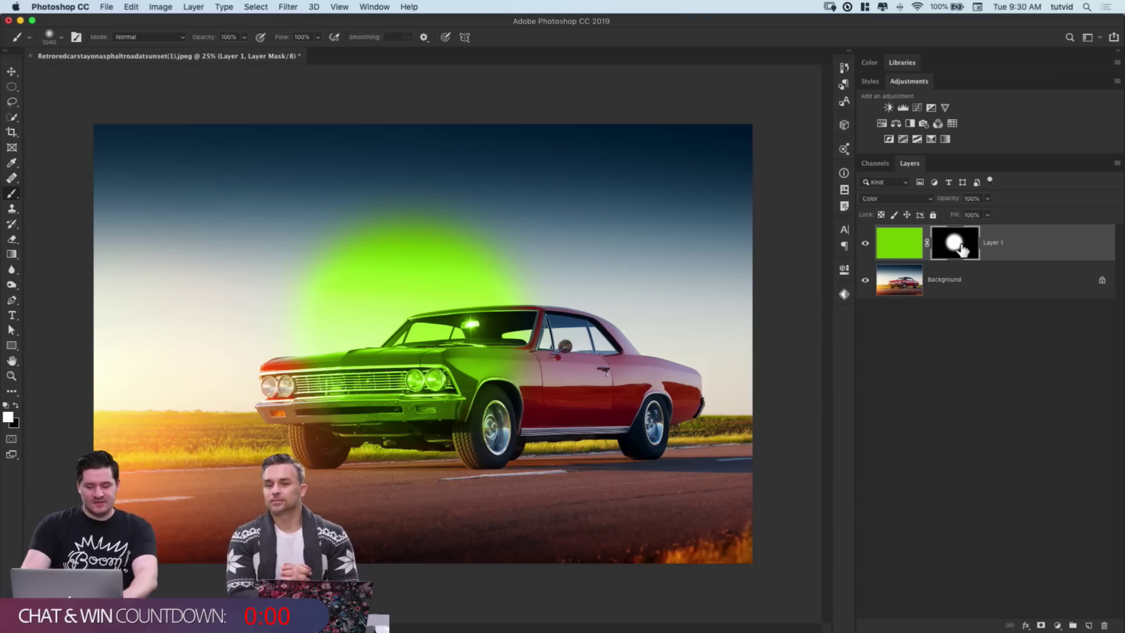
key("x")
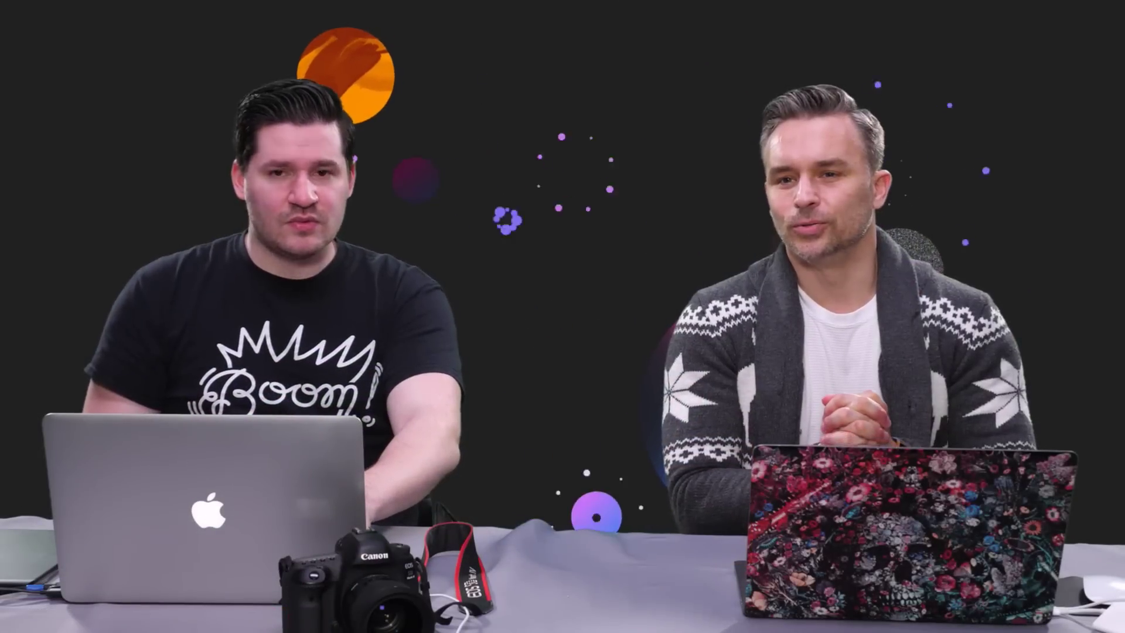
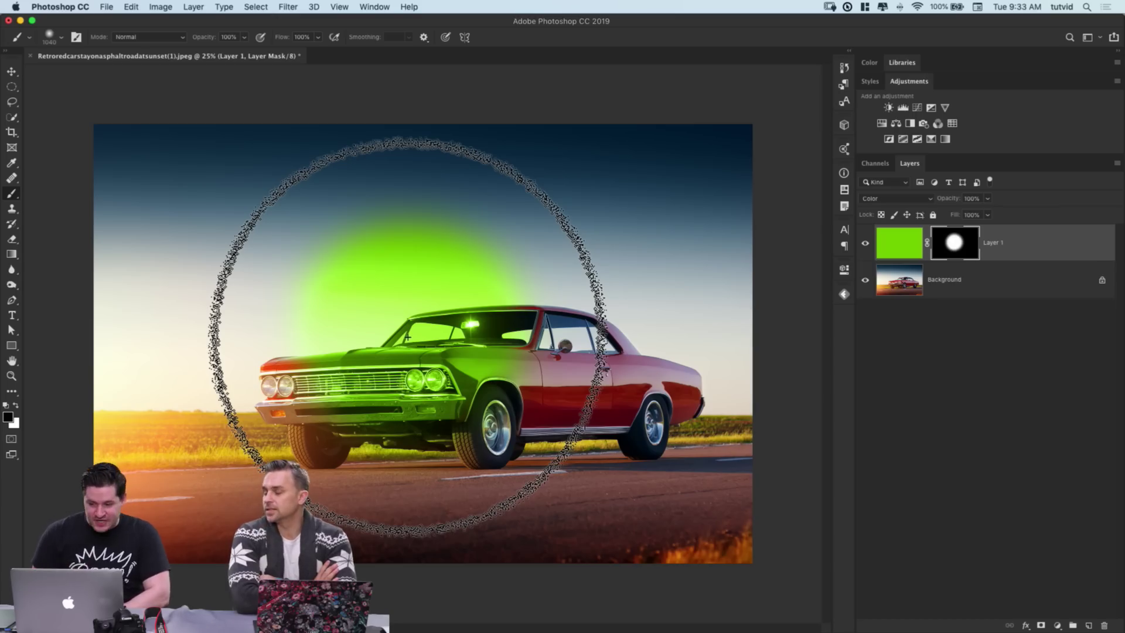
Step: Review the painting cursor options in the Cursors preferences and return to the Brush tool
left_click(58, 6)
mouse_move(80, 34)
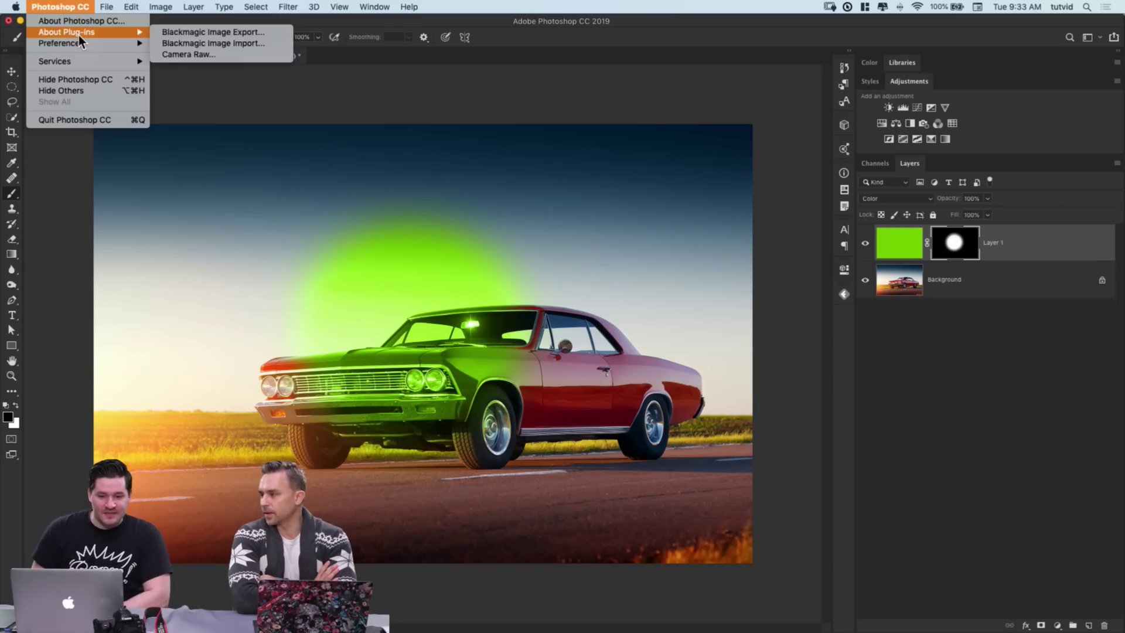
left_click(204, 42)
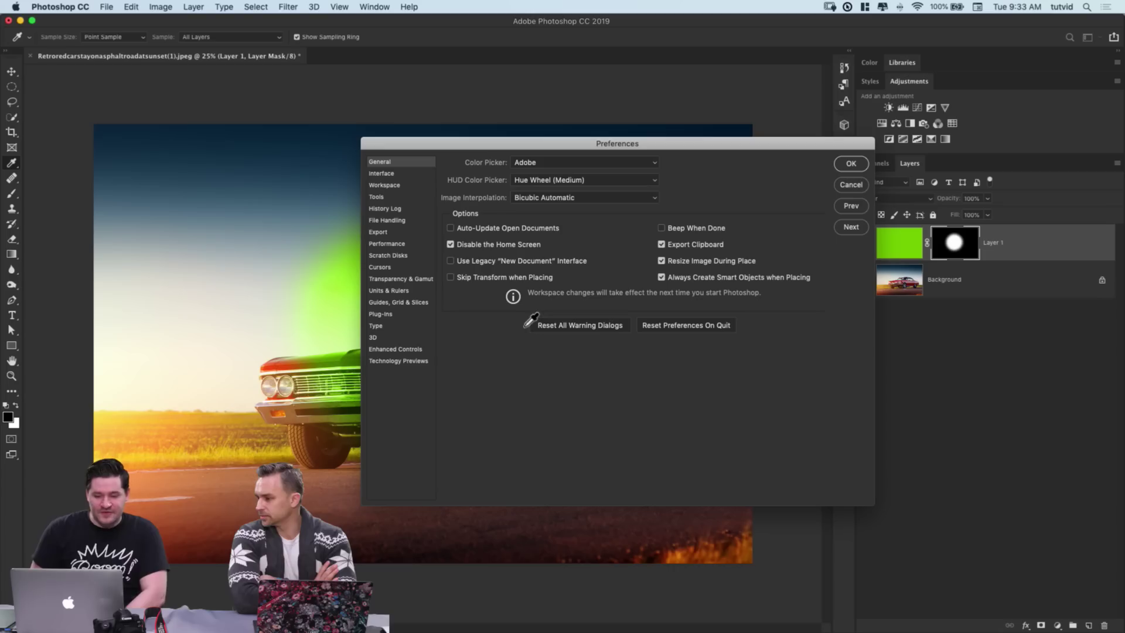
left_click(382, 268)
left_click_drag(616, 141, 457, 139)
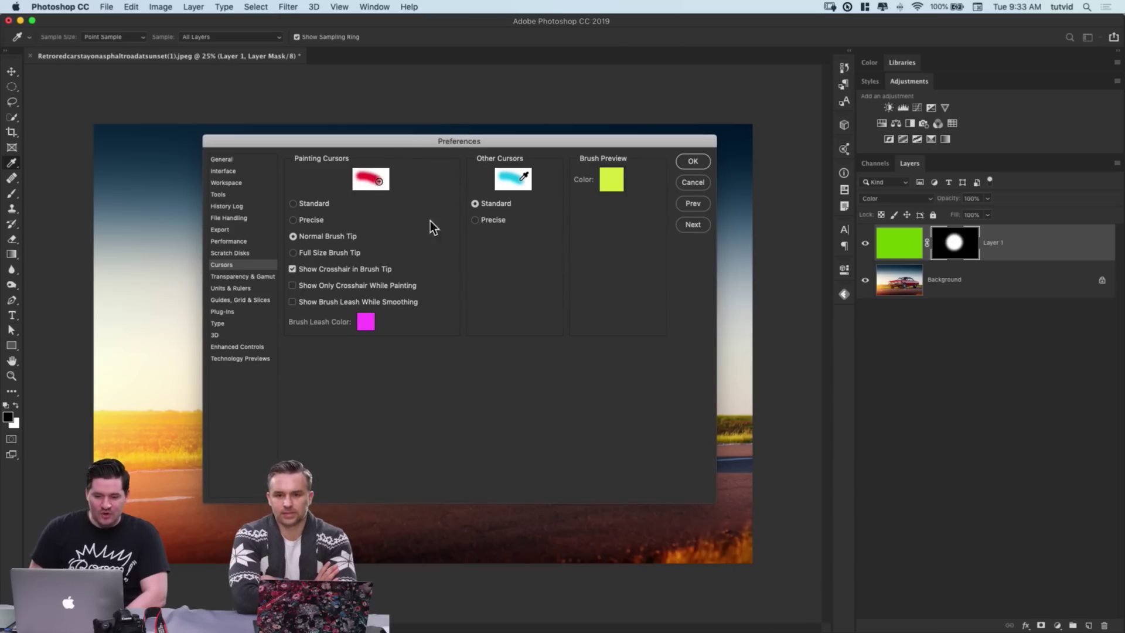
left_click(694, 162)
key("b")
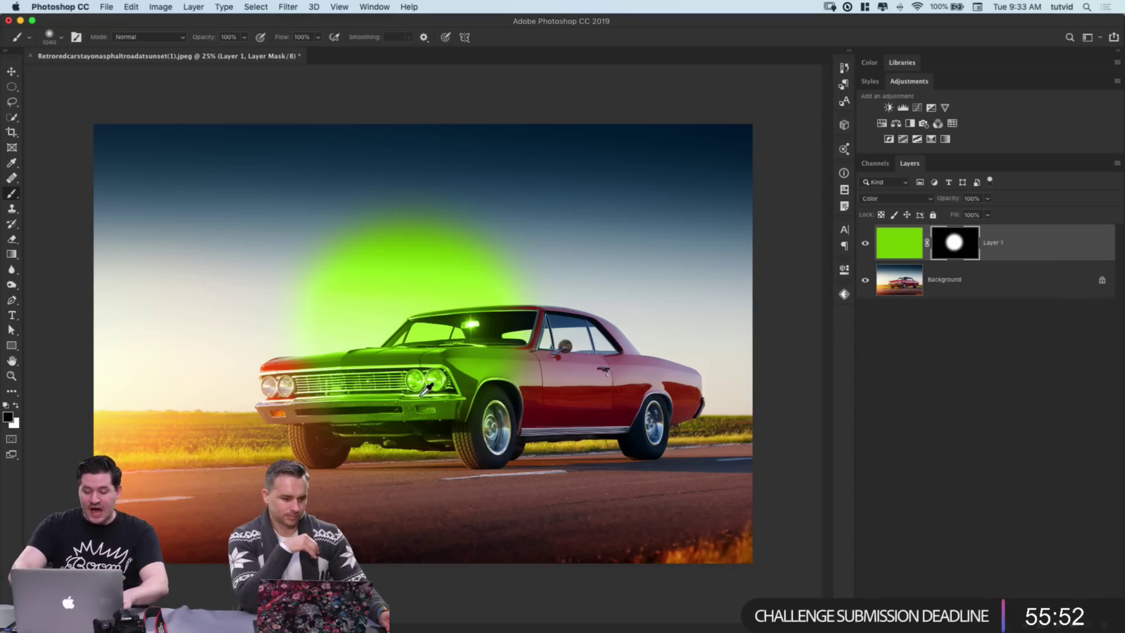
Step: Fill the green layer's mask with black again and set the soft brush to 52 px at 0% hardness
key("alt+BackSpace")
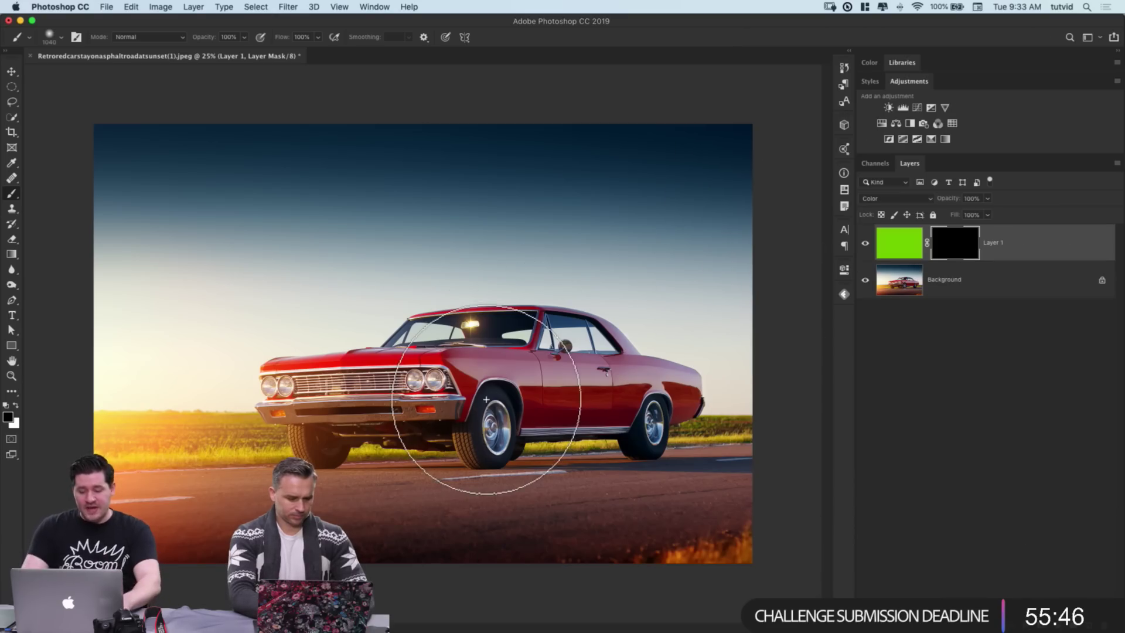
key("super+equal")
key("super+equal")
key("super+equal")
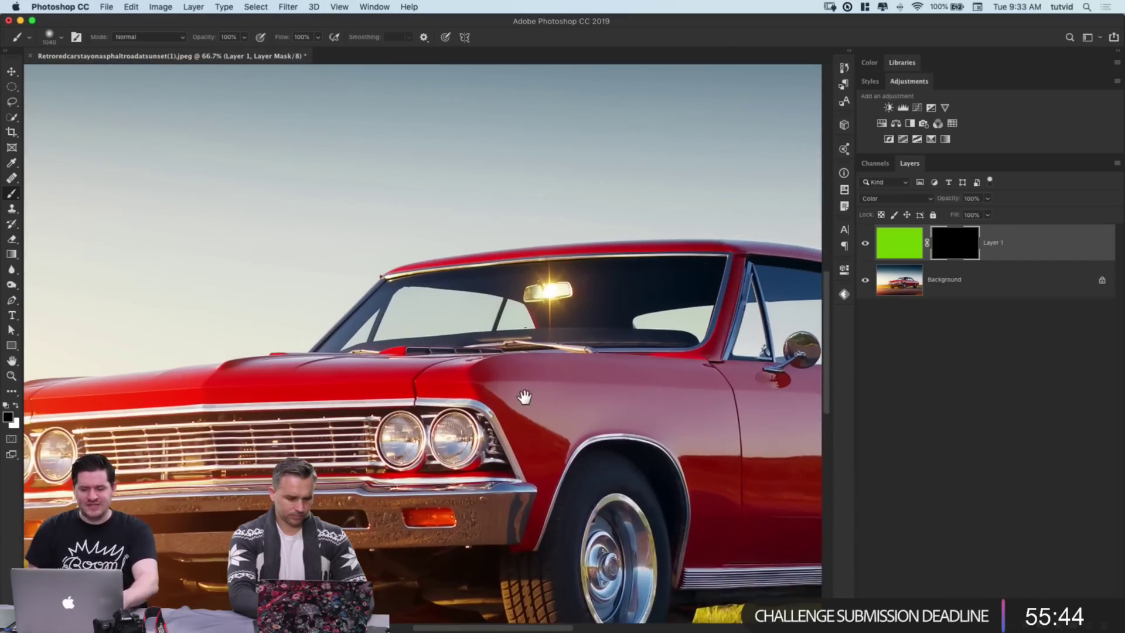
left_click_drag(526, 398, 395, 326)
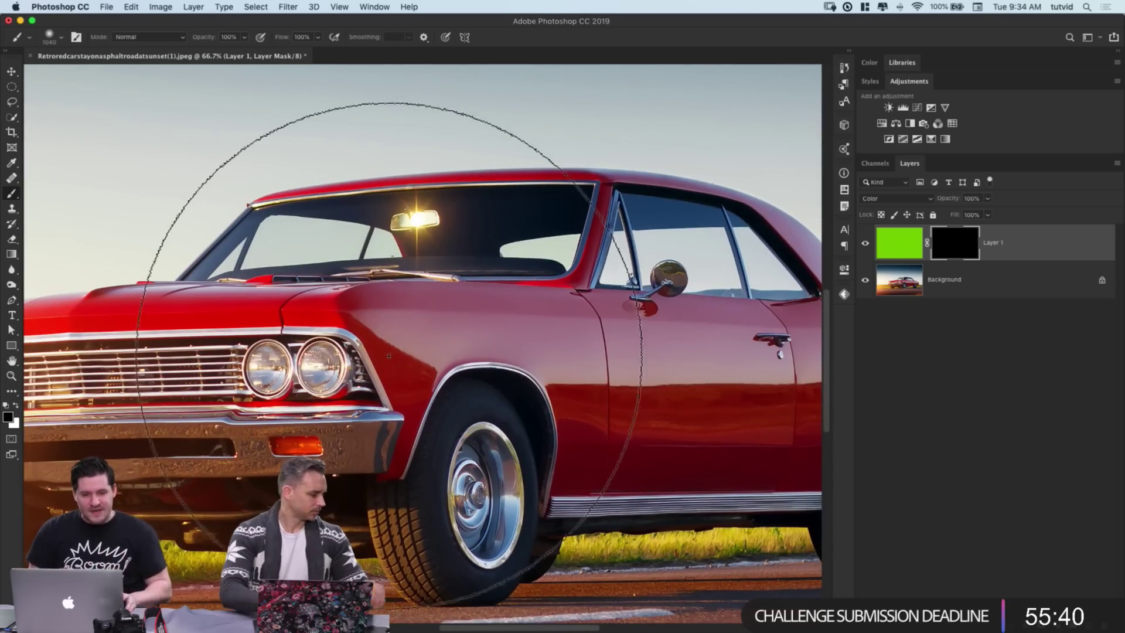
right_click(405, 320)
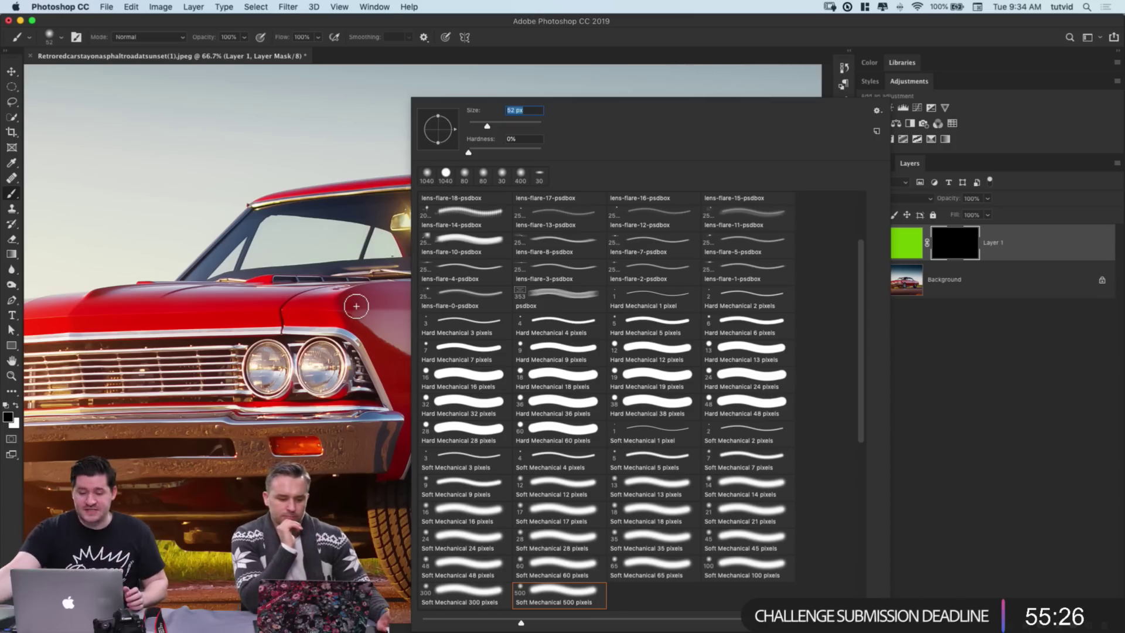
key("Return")
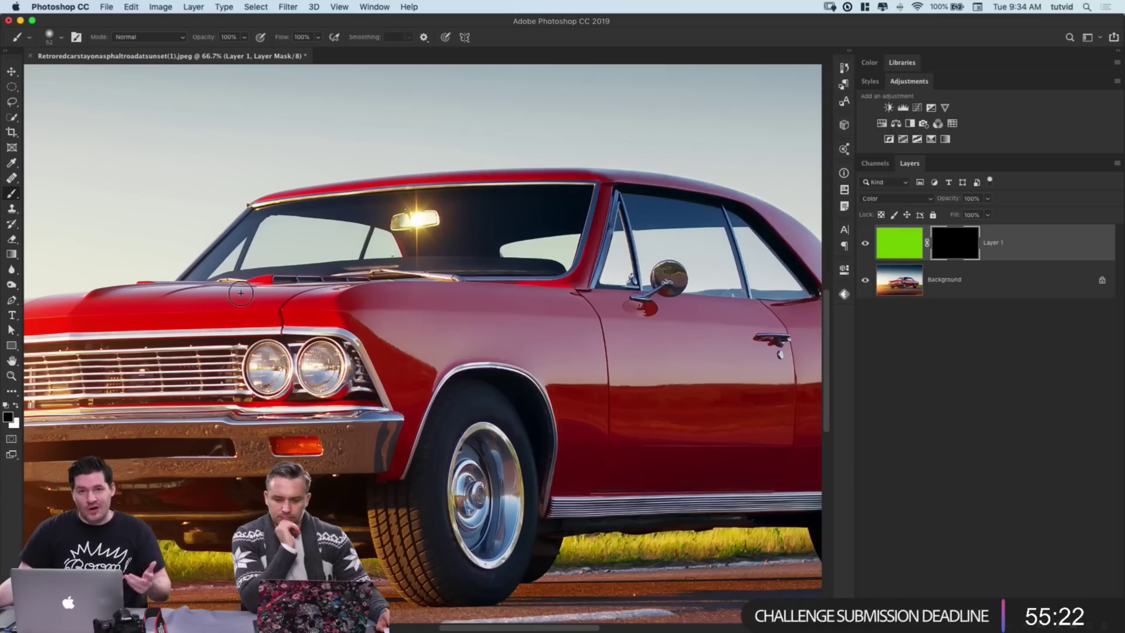
Step: Paint white on the layer mask along the car's hood to reveal the green up to the front fender
left_click_drag(250, 314, 479, 293)
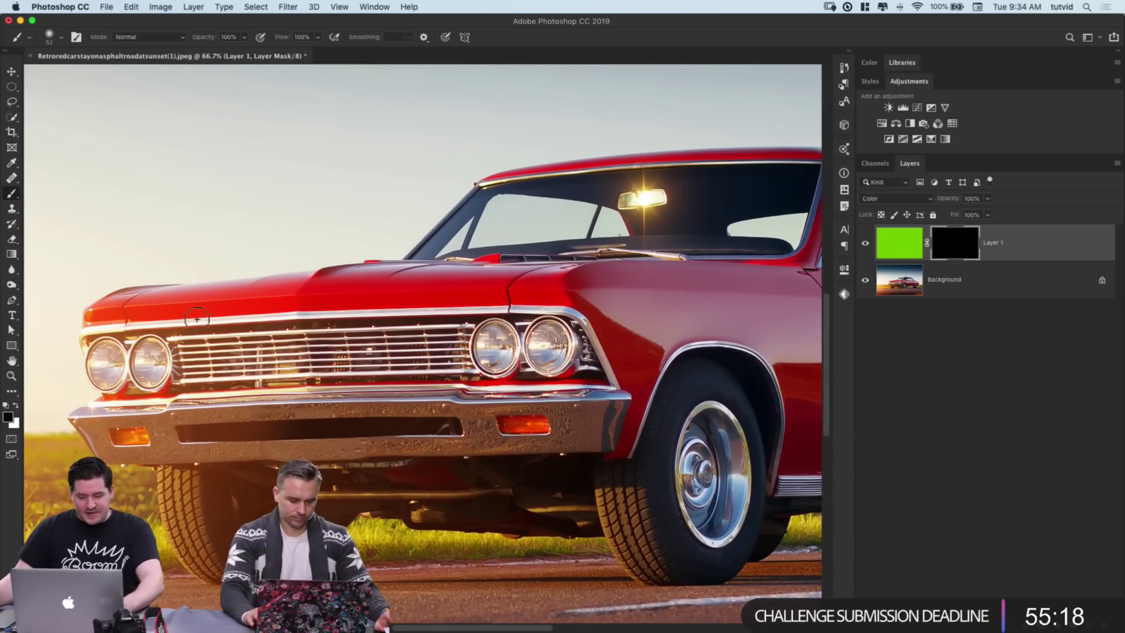
left_click(16, 406)
left_click(94, 320)
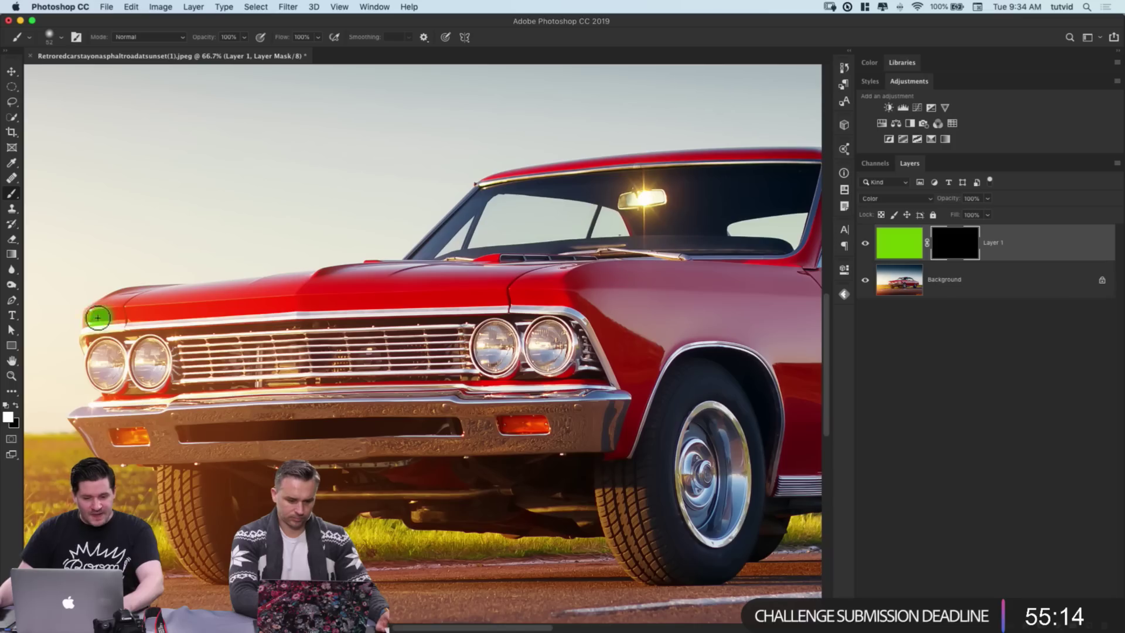
mouse_move(119, 302)
left_mouse_down()
mouse_move(175, 294)
mouse_move(187, 313)
mouse_move(246, 310)
mouse_move(260, 306)
mouse_move(177, 302)
mouse_move(390, 269)
mouse_move(370, 277)
mouse_move(387, 288)
mouse_move(375, 292)
mouse_move(569, 289)
mouse_move(419, 280)
mouse_move(538, 272)
mouse_move(623, 287)
mouse_move(584, 290)
mouse_move(594, 304)
mouse_move(583, 305)
mouse_move(602, 320)
mouse_move(619, 298)
mouse_move(599, 276)
left_mouse_up()
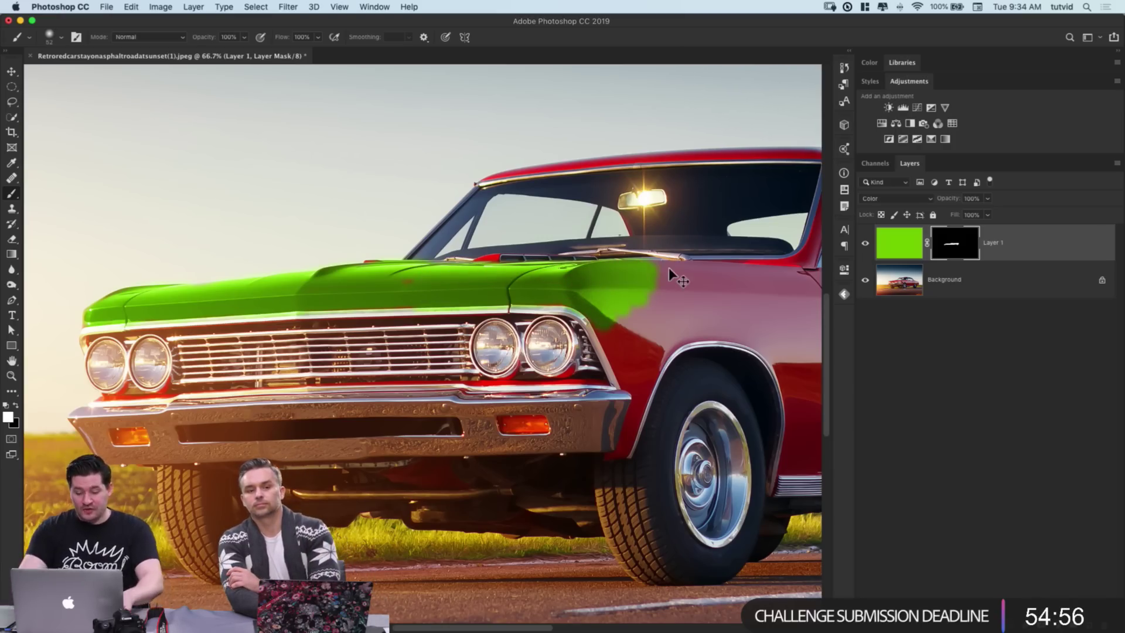
Step: Paint white on the mask over the front fender and the front part of the door with a larger soft brush, and shrink the brush again
key("super+minus")
key("super+minus")
mouse_move(417, 351)
left_mouse_down()
mouse_move(443, 331)
mouse_move(436, 321)
mouse_move(452, 317)
mouse_move(539, 346)
mouse_move(520, 385)
mouse_move(567, 383)
mouse_move(563, 363)
mouse_move(530, 347)
left_mouse_up()
key("bracketright")
key("bracketright")
key("bracketright")
key("bracketright")
key("bracketright")
key("bracketright")
key("bracketright")
key("bracketleft")
key("bracketleft")
key("bracketleft")
key("bracketleft")
key("bracketleft")
key("bracketleft")
key("bracketleft")
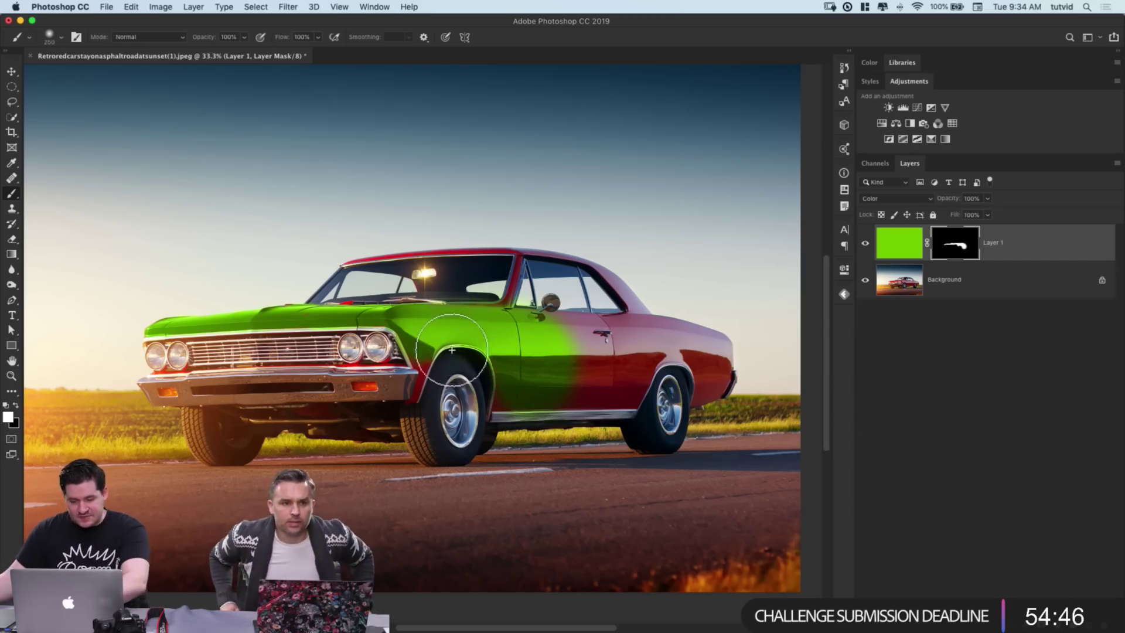
key("bracketleft")
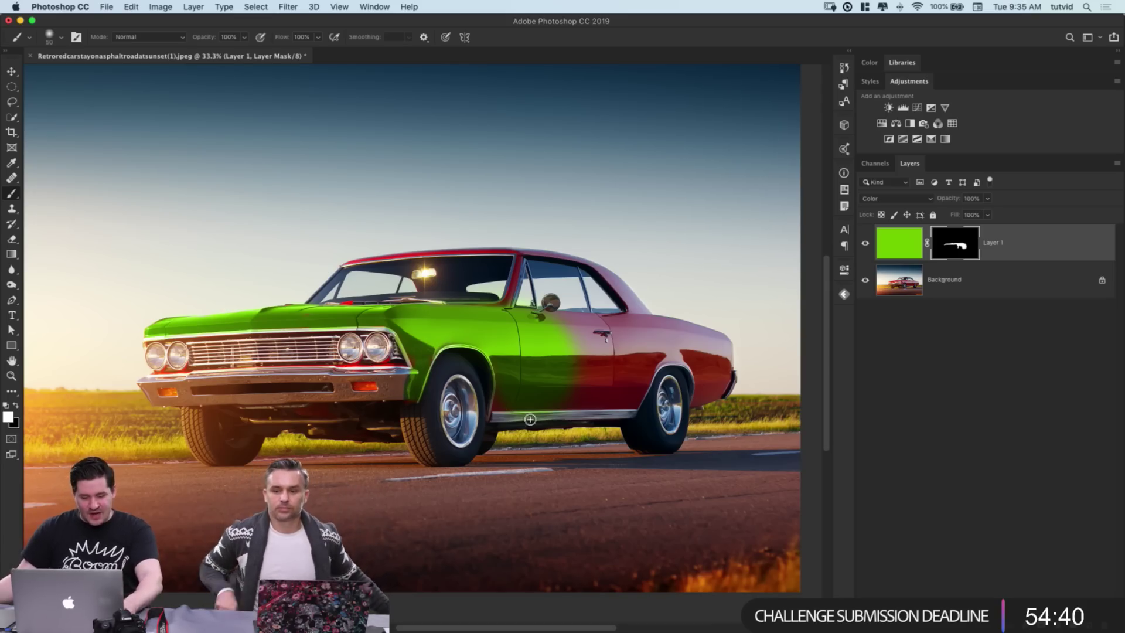
Step: Paint white on the mask over the lower fender behind the front wheel and black over the chrome sill trim
key("super+equal")
key("super+equal")
key("super+equal")
key("super+equal")
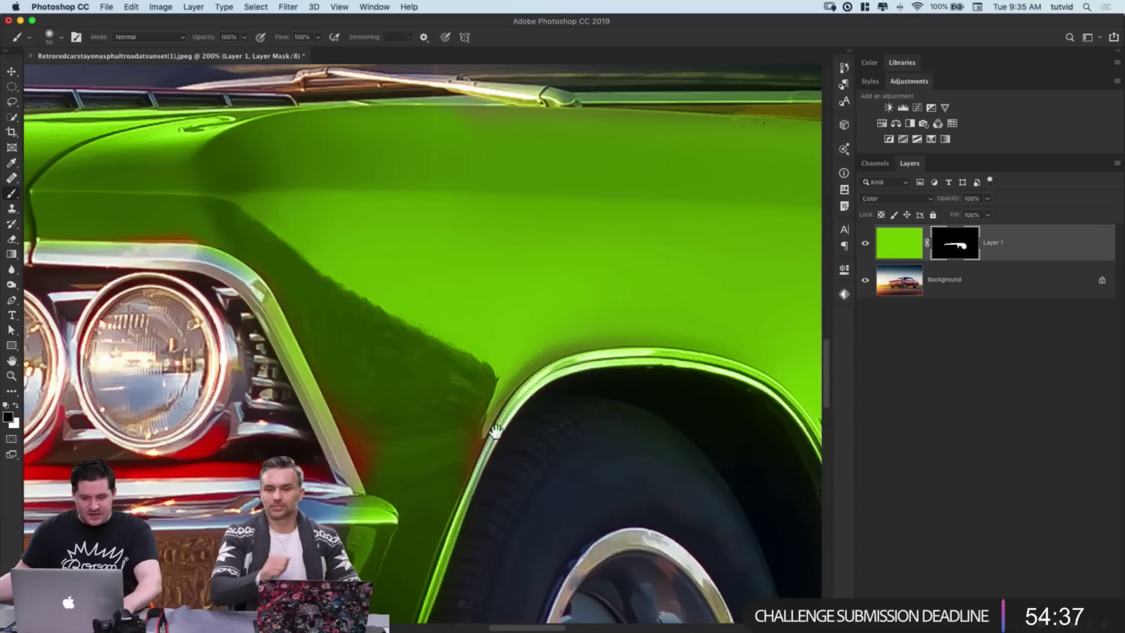
mouse_move(495, 432)
left_mouse_down()
mouse_move(321, 289)
mouse_move(272, 315)
mouse_move(266, 335)
left_mouse_up()
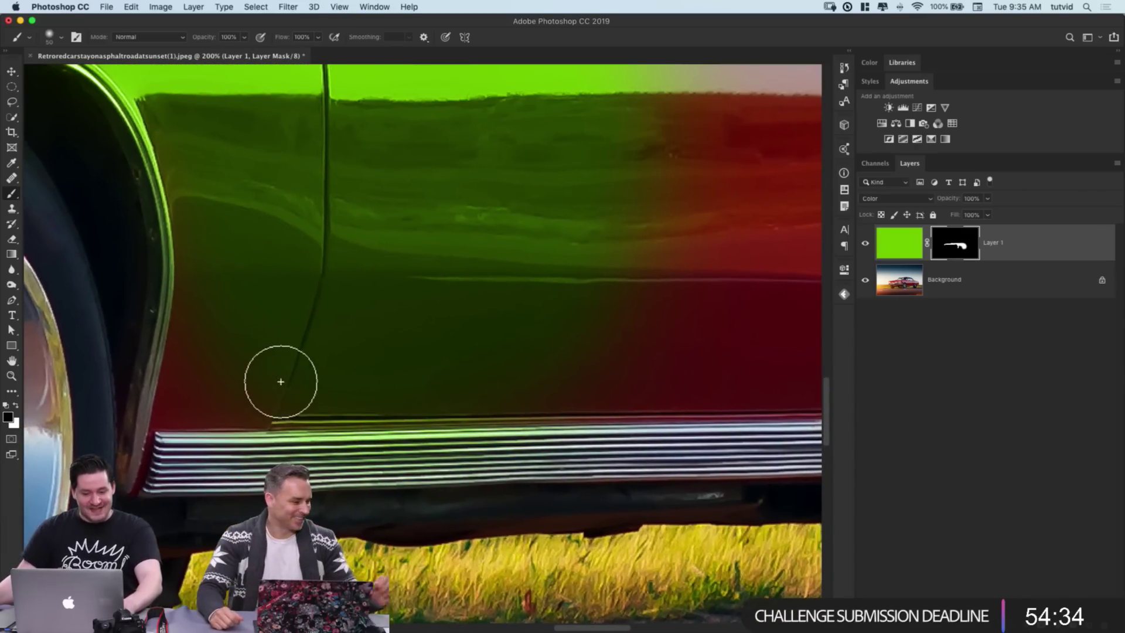
key("x")
mouse_move(201, 389)
left_mouse_down()
mouse_move(182, 407)
mouse_move(234, 394)
left_mouse_up()
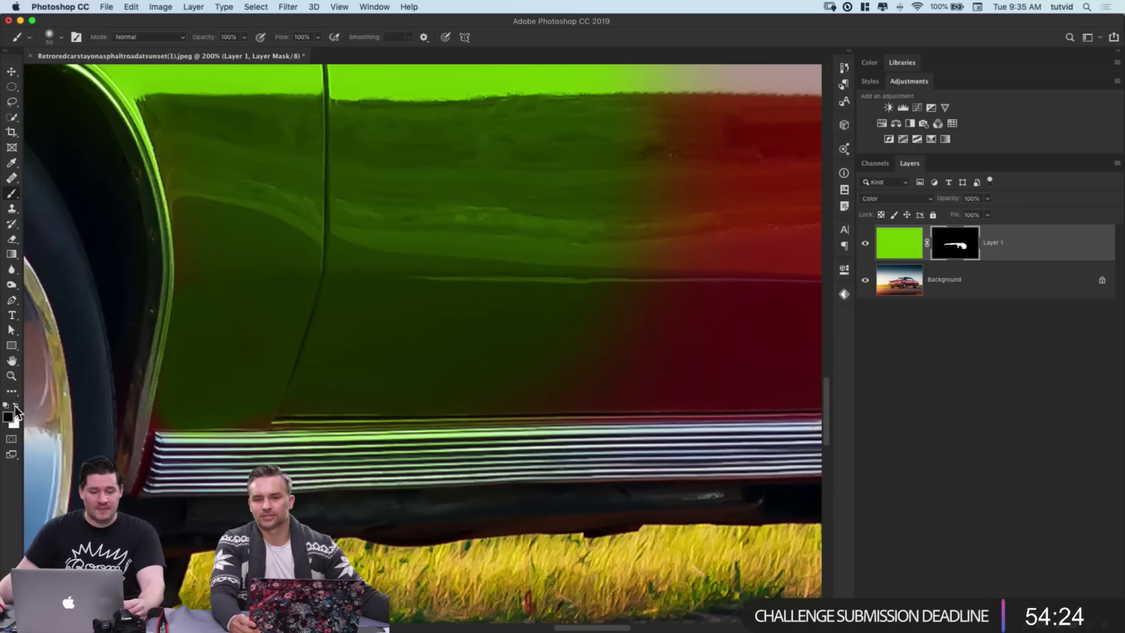
mouse_move(151, 402)
left_mouse_down()
mouse_move(162, 437)
mouse_move(187, 447)
mouse_move(610, 439)
left_mouse_up()
Step: Paint black on the mask along the front wheel arch to remove the green from its chrome trim and the tire
mouse_move(148, 414)
left_mouse_down()
mouse_move(142, 229)
mouse_move(113, 113)
left_mouse_up()
mouse_move(176, 252)
left_mouse_down()
mouse_move(244, 302)
mouse_move(340, 341)
mouse_move(293, 272)
mouse_move(211, 205)
mouse_move(71, 208)
left_mouse_up()
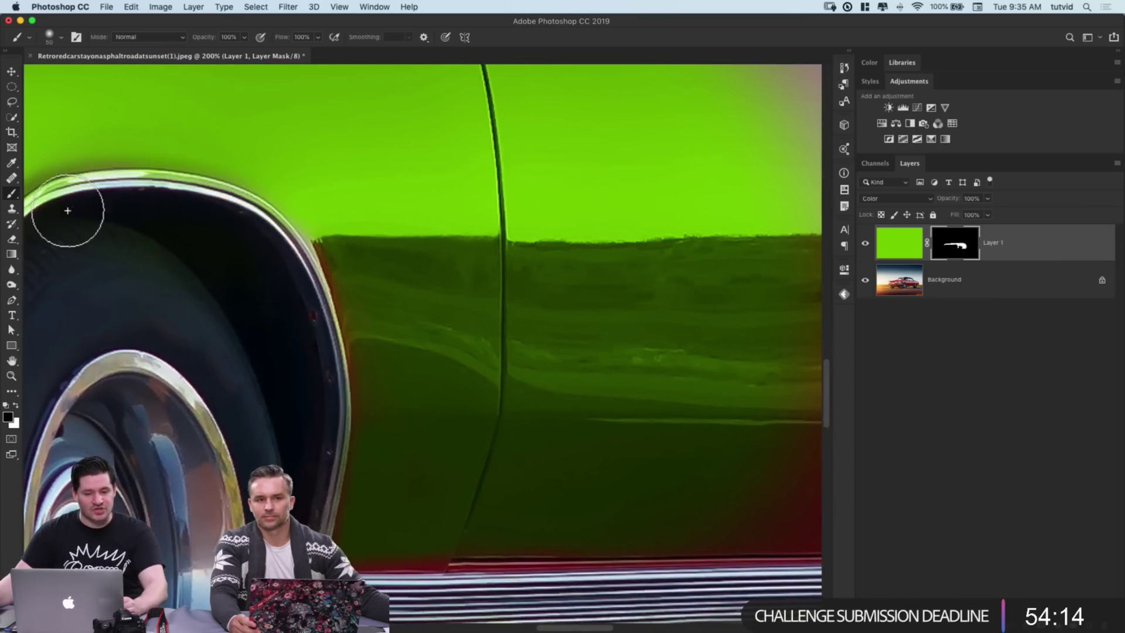
scroll(318, 234, "left", 10)
mouse_move(269, 192)
left_mouse_down()
mouse_move(222, 249)
mouse_move(139, 468)
left_mouse_up()
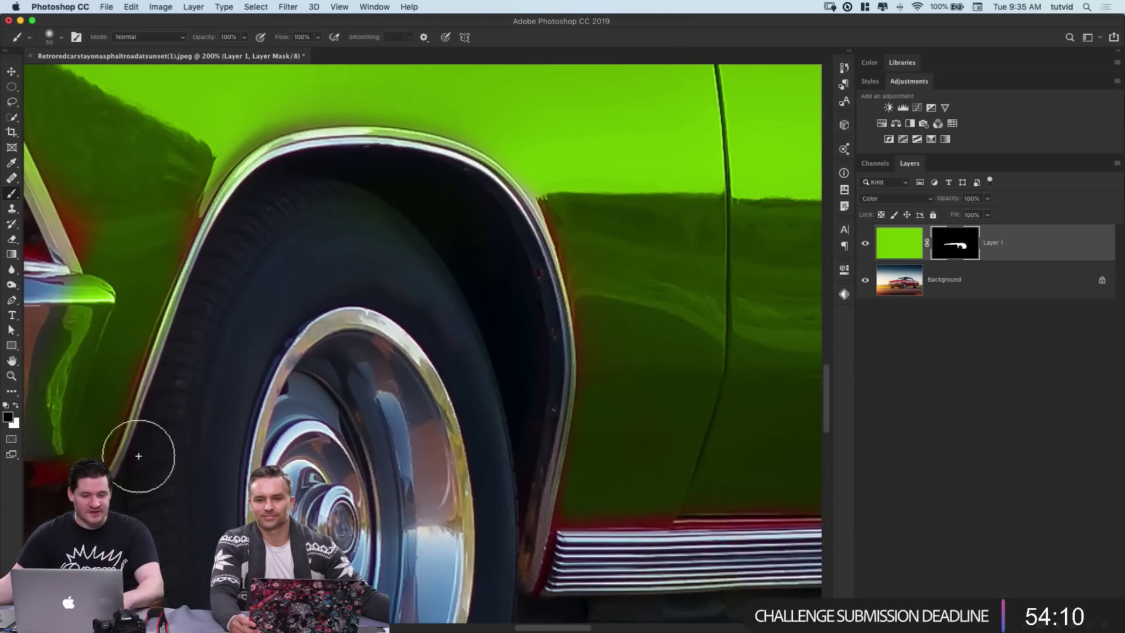
Step: Paint black on the mask over the chrome bumper's end beside the front wheel, and make white the foreground color
scroll(131, 389, "left", 6)
key("x")
key("x")
mouse_move(188, 432)
left_mouse_down()
mouse_move(214, 315)
mouse_move(233, 295)
mouse_move(206, 307)
left_mouse_up()
key("x")
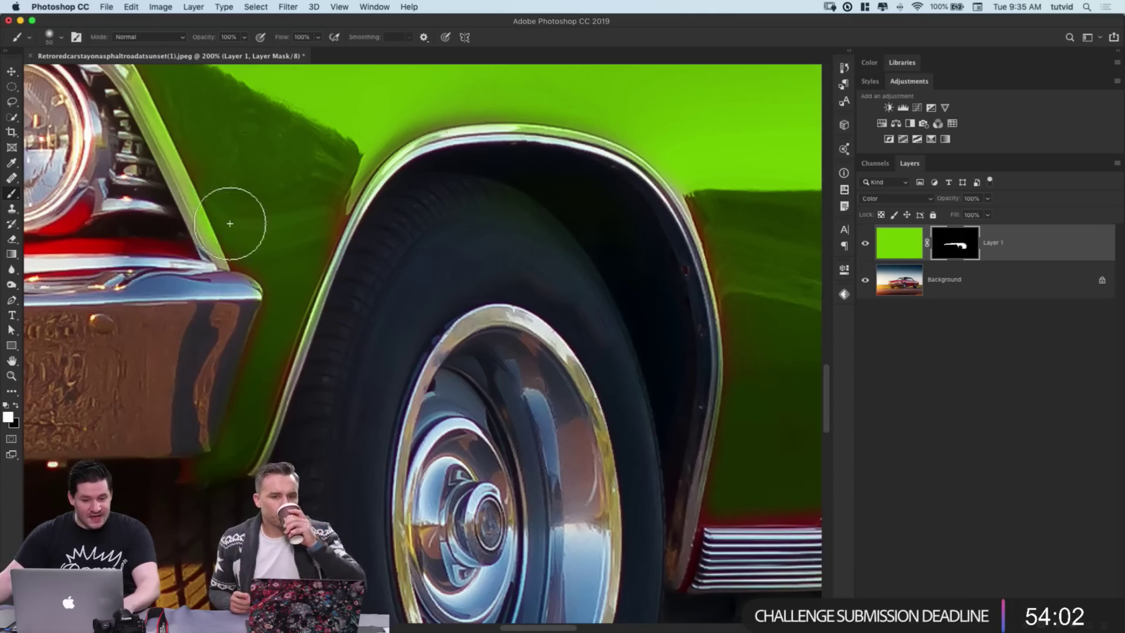
Step: Paint black on the mask with a smaller brush to remove the green from the chrome trim around the headlights and above the grille
left_click_drag(246, 206, 297, 316)
key("x")
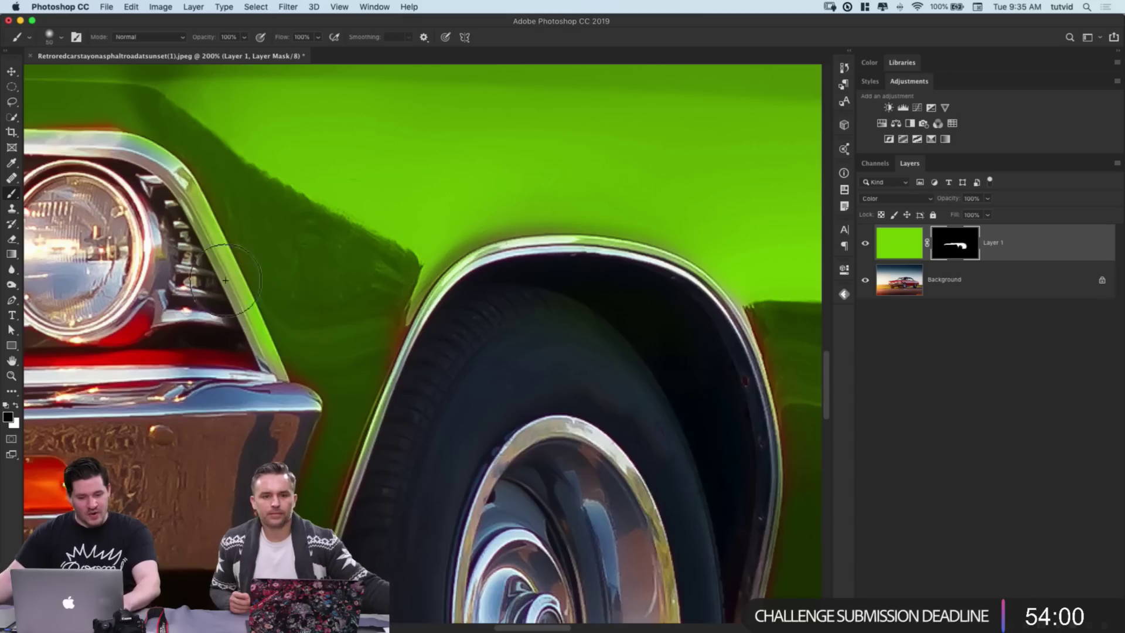
key("[")
key("[")
mouse_move(192, 211)
left_mouse_down()
mouse_move(257, 347)
mouse_move(206, 221)
mouse_move(155, 166)
left_mouse_up()
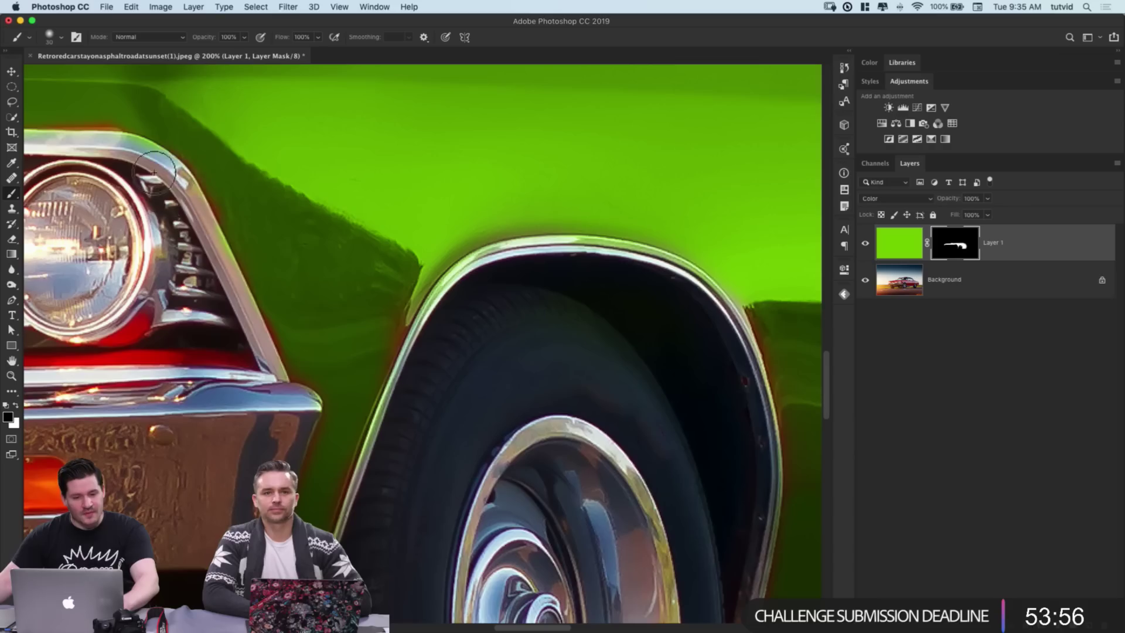
scroll(140, 234, "left", 10)
scroll(140, 235, "up", 3)
mouse_move(138, 241)
left_mouse_down()
mouse_move(492, 240)
mouse_move(559, 311)
mouse_move(560, 350)
mouse_move(447, 226)
left_mouse_up()
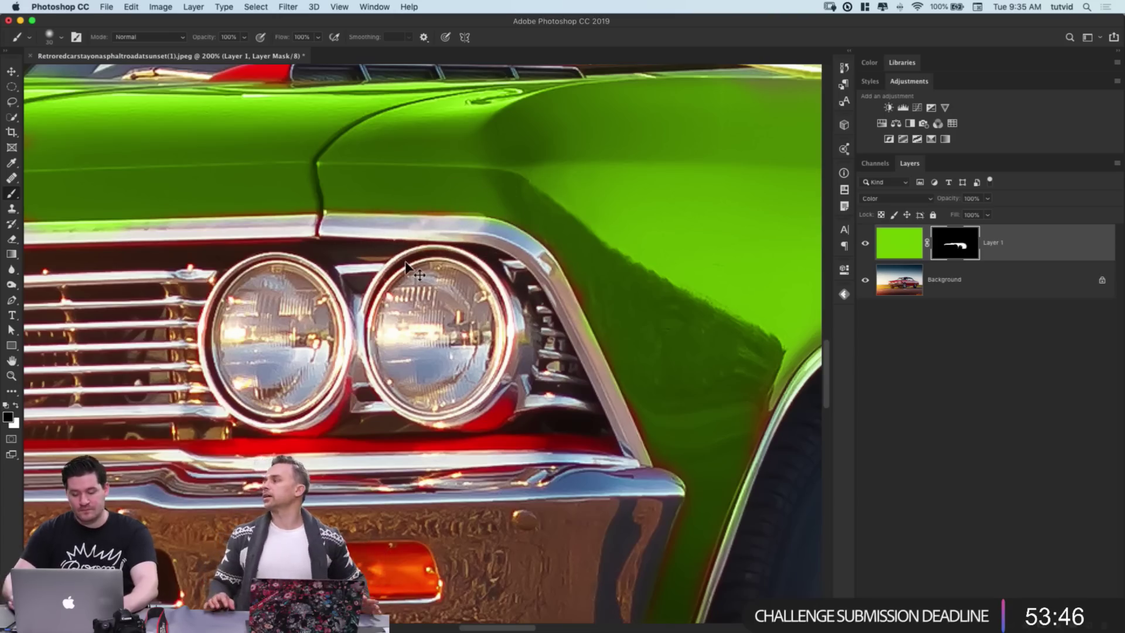
key("super+minus")
key("super+minus")
key("super+minus")
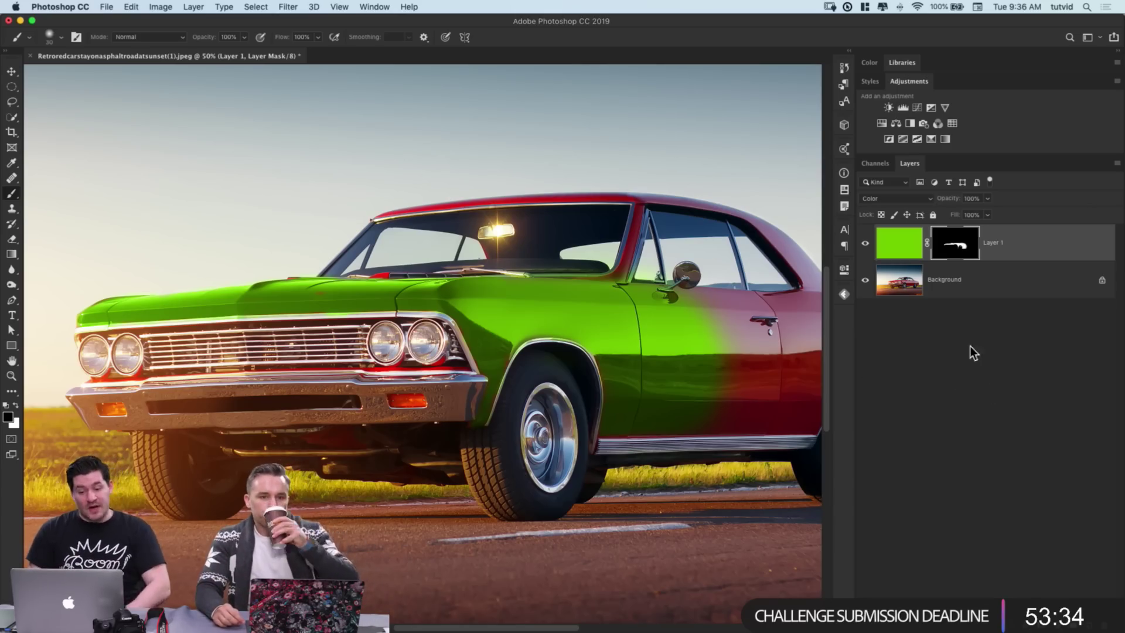
Step: Add a blue Solid Color fill layer above the green layer
left_click(902, 246)
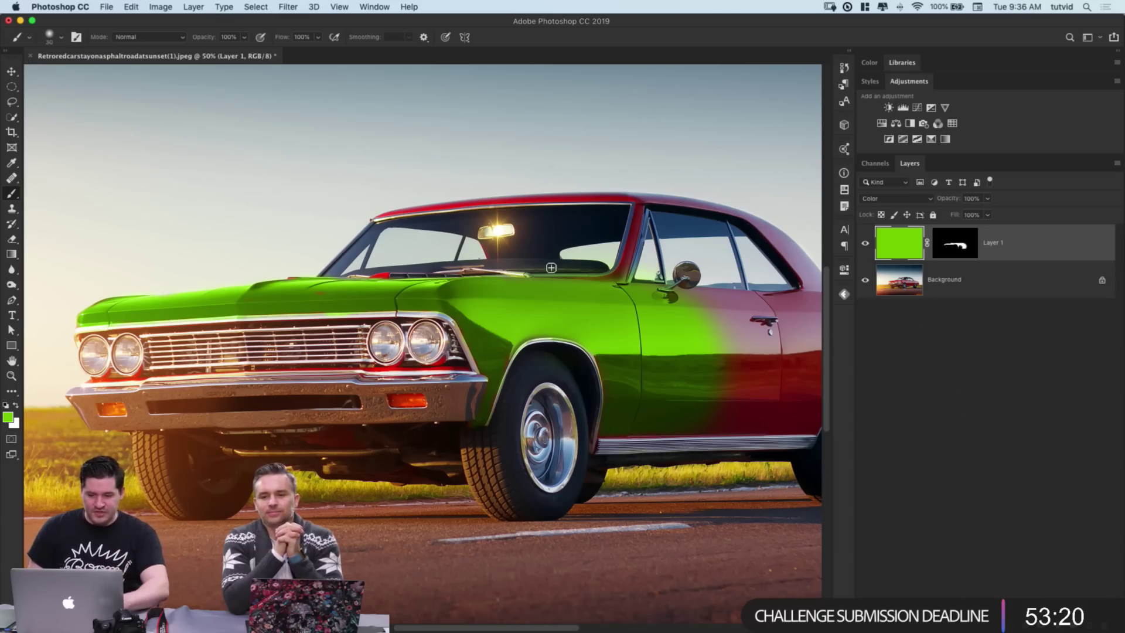
scroll(605, 193, "down", 1)
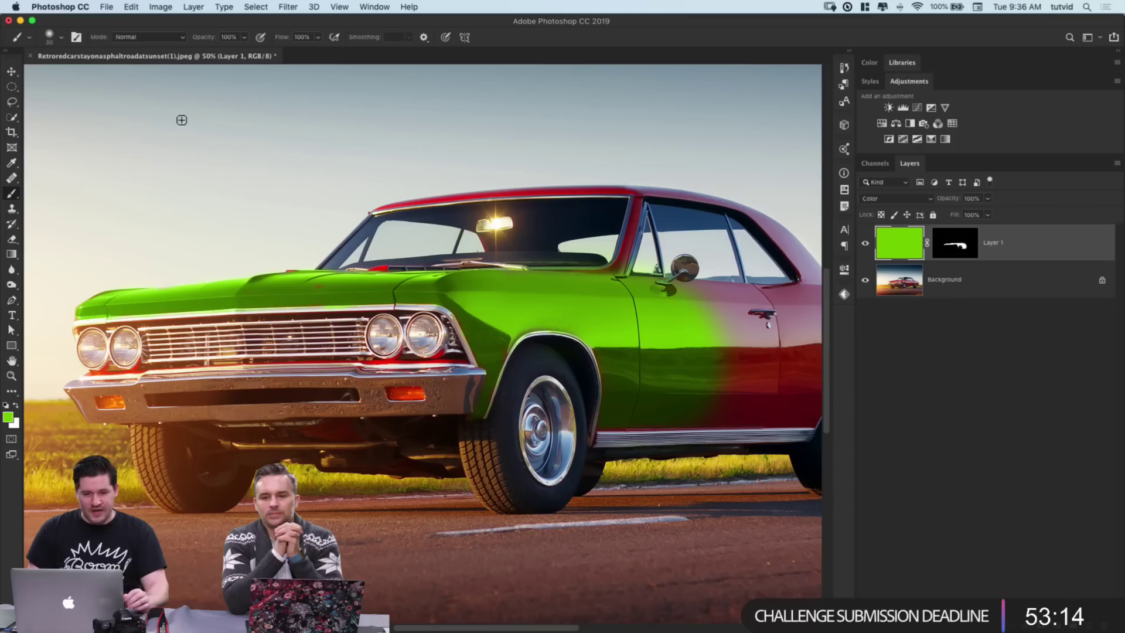
left_click(1059, 616)
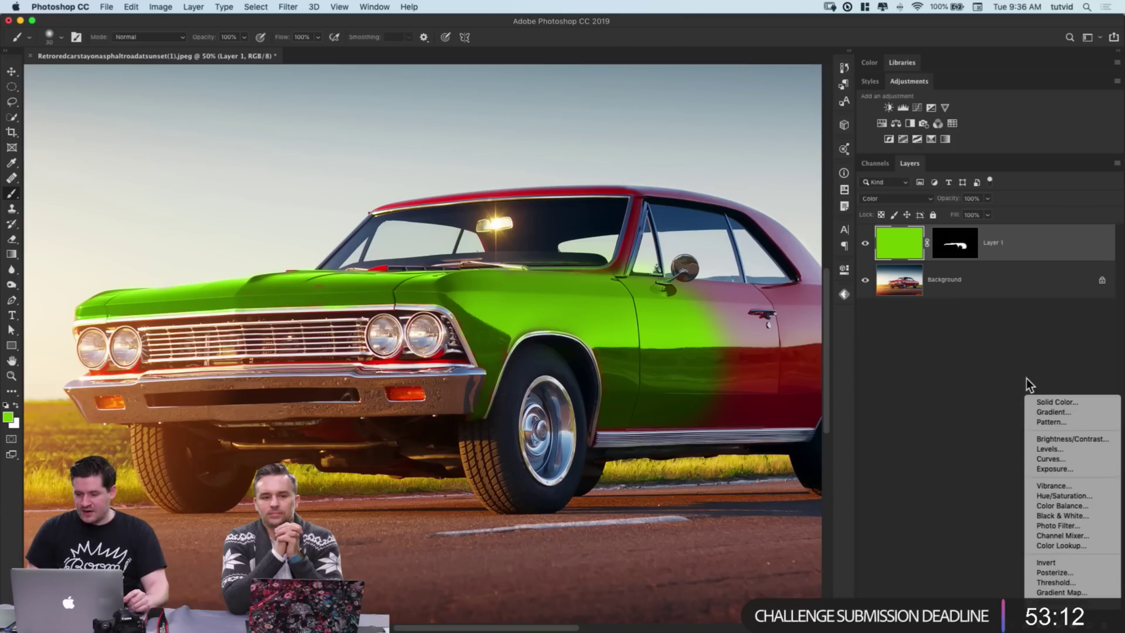
left_click(1042, 401)
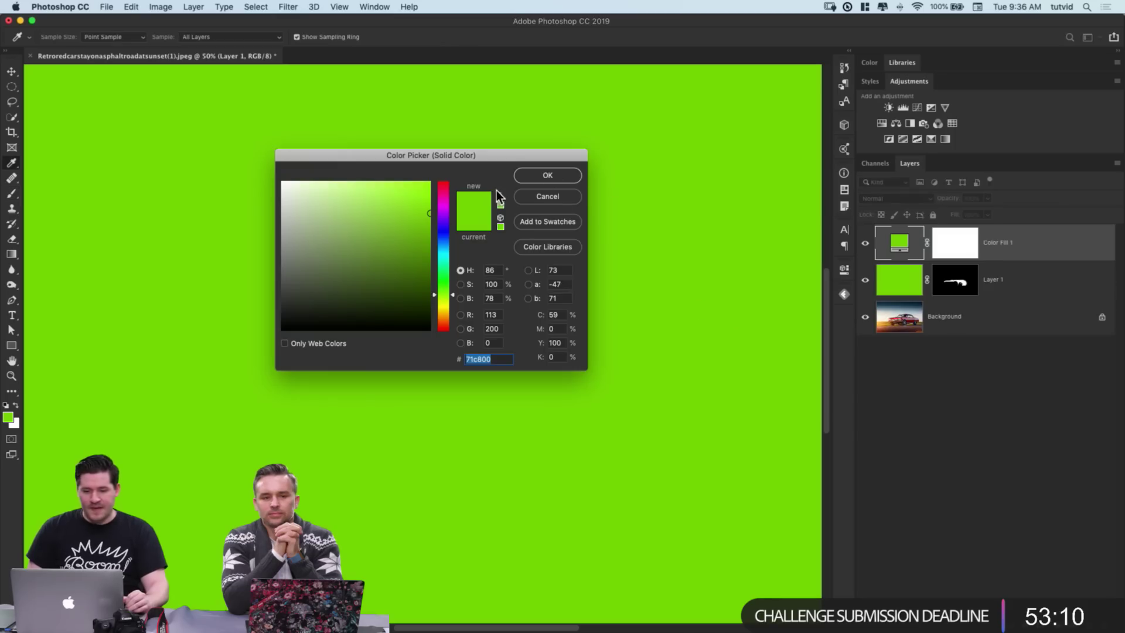
left_click_drag(485, 156, 477, 203)
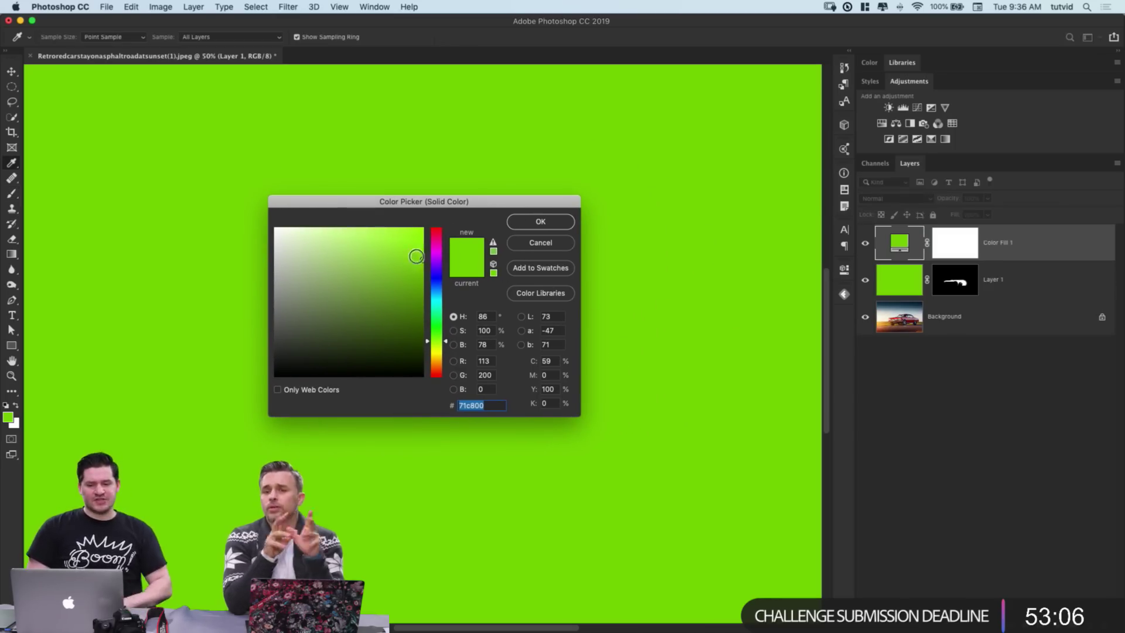
left_click(438, 240)
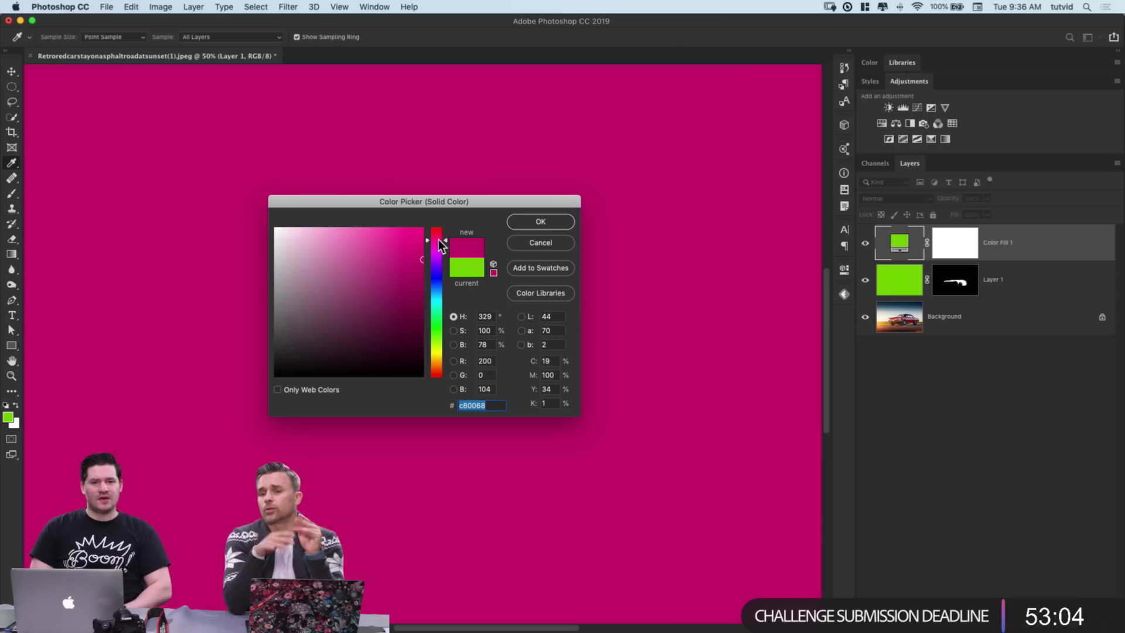
left_click_drag(437, 321, 429, 279)
left_click(556, 218)
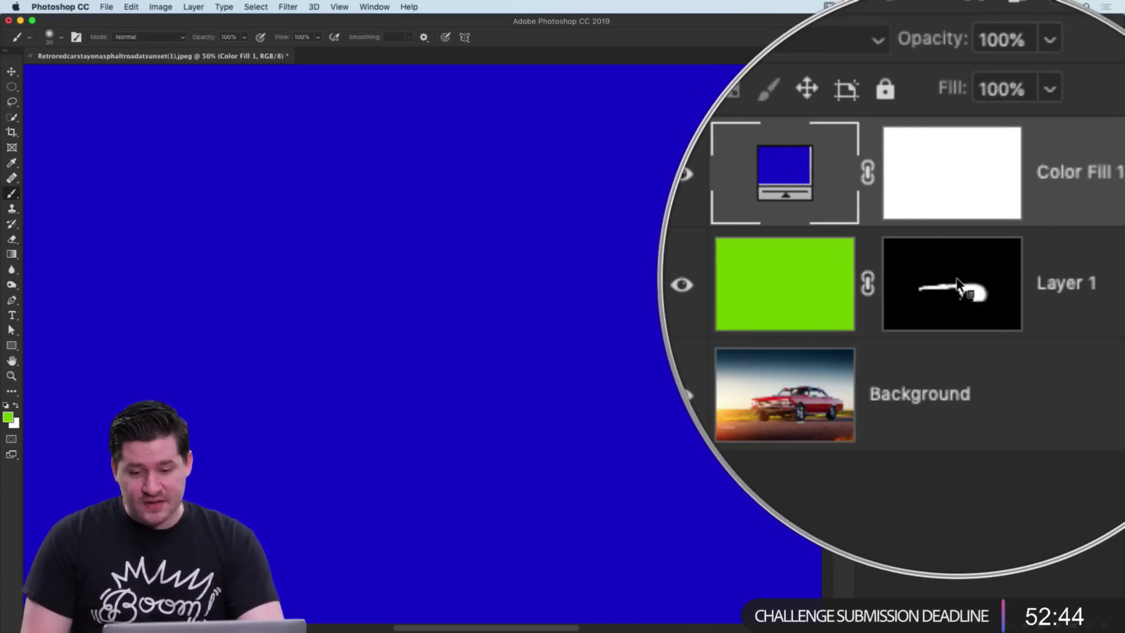
Step: Replace the blue fill layer's mask with a copy of the green layer's mask, and hide the green layer
left_click_drag(958, 279, 954, 242)
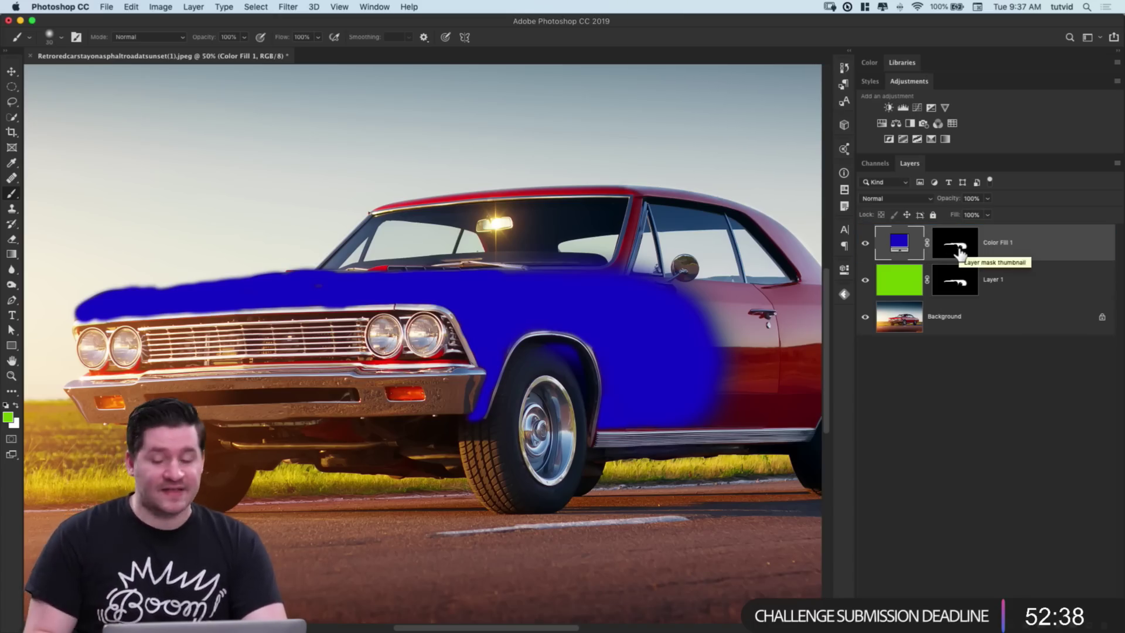
left_click(864, 280)
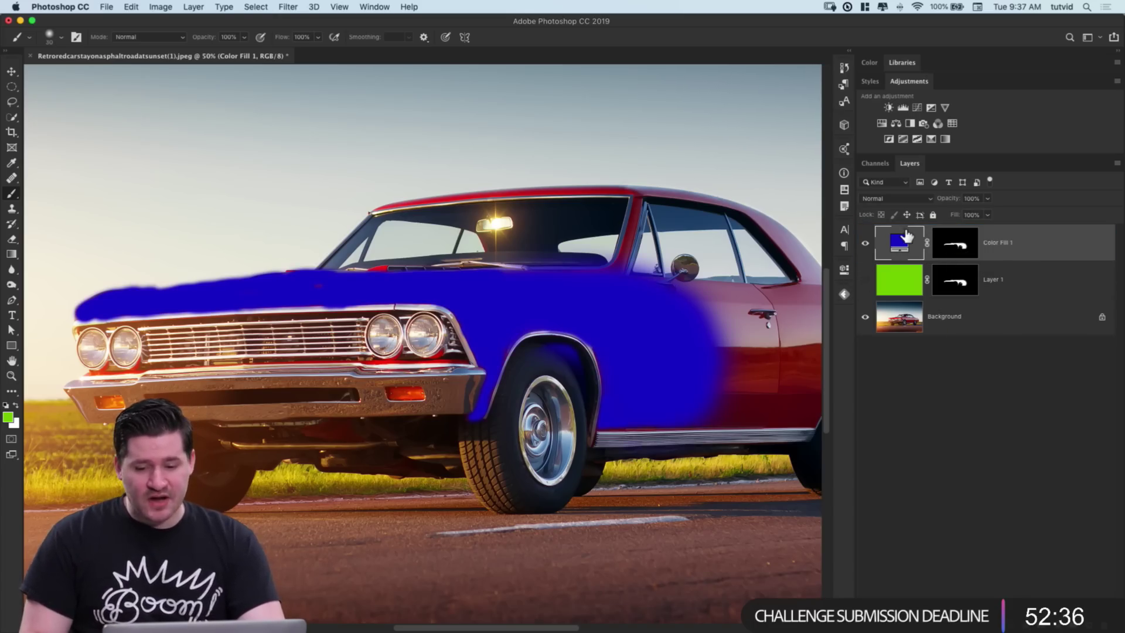
Step: Set the blue fill layer's blend mode to Color
left_click(911, 200)
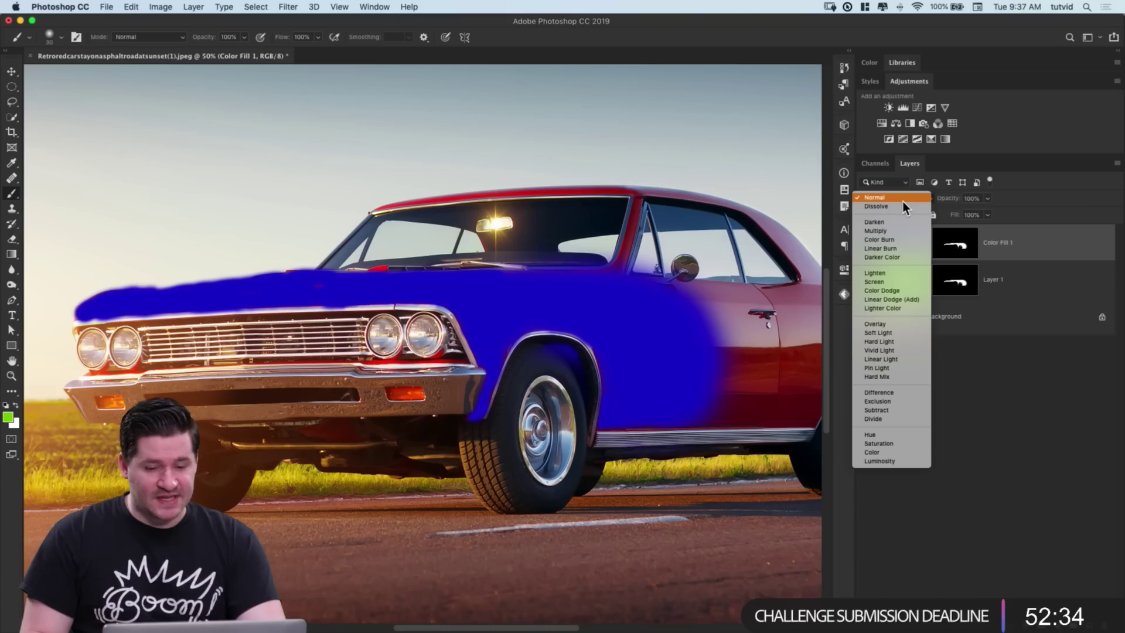
left_click(881, 452)
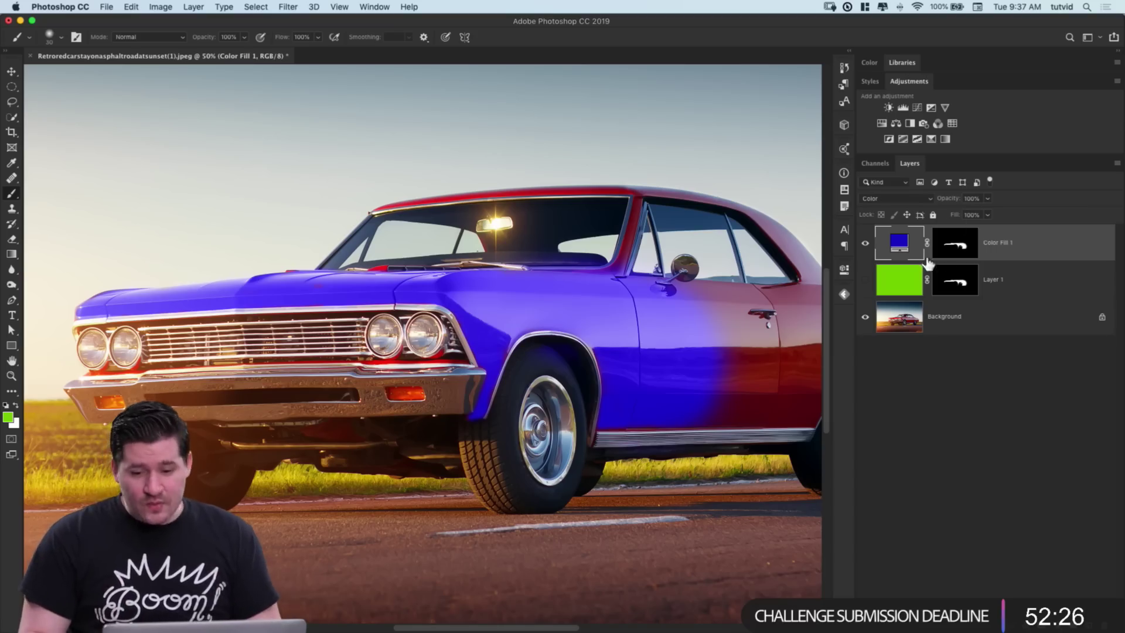
Step: Try several shades for the fill layer in the color picker and change its color to a lighter violet-blue, 7463f3
double_click(891, 247)
left_click_drag(376, 246, 356, 235)
mouse_move(399, 197)
left_mouse_down()
mouse_move(970, 303)
mouse_move(722, 429)
mouse_move(843, 362)
mouse_move(857, 336)
left_mouse_up()
left_click_drag(801, 379, 796, 372)
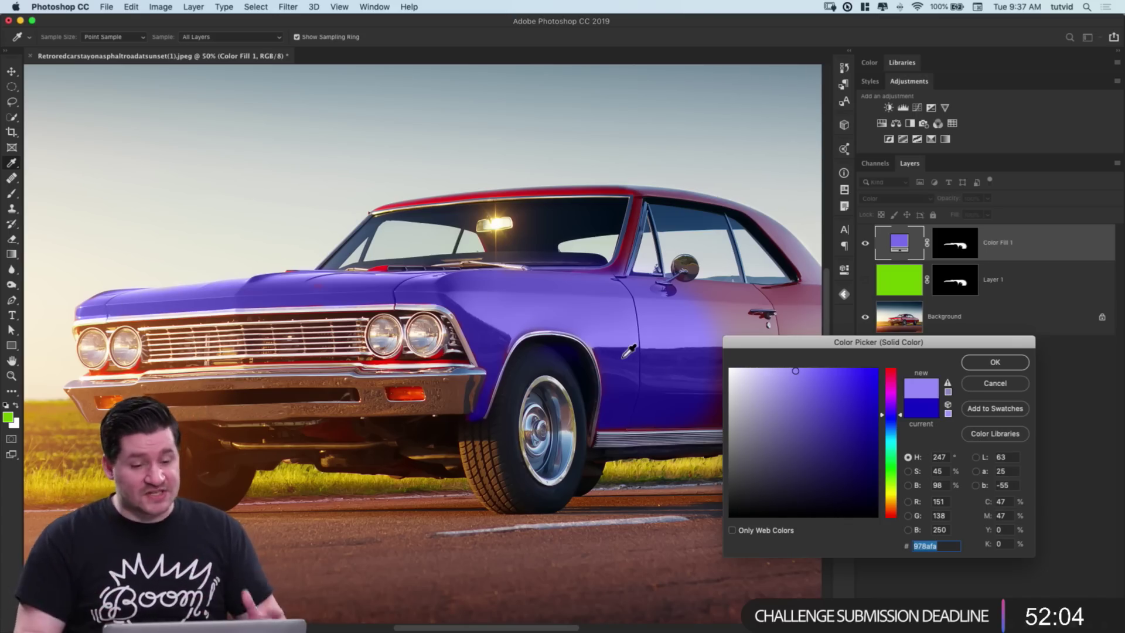
left_click(855, 389)
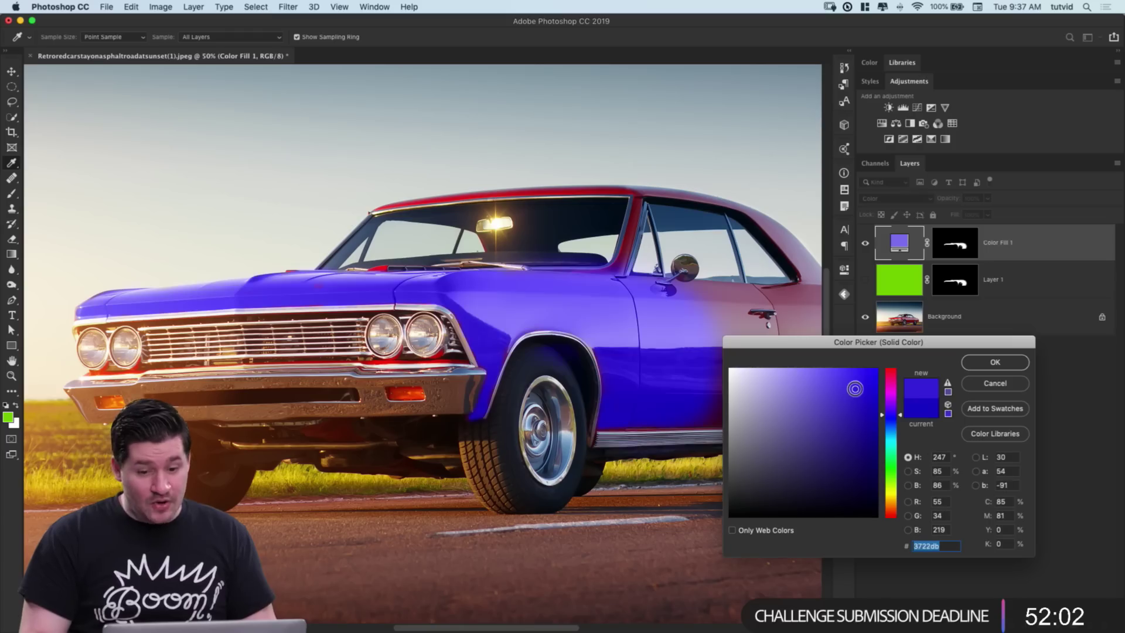
left_click_drag(855, 389, 818, 375)
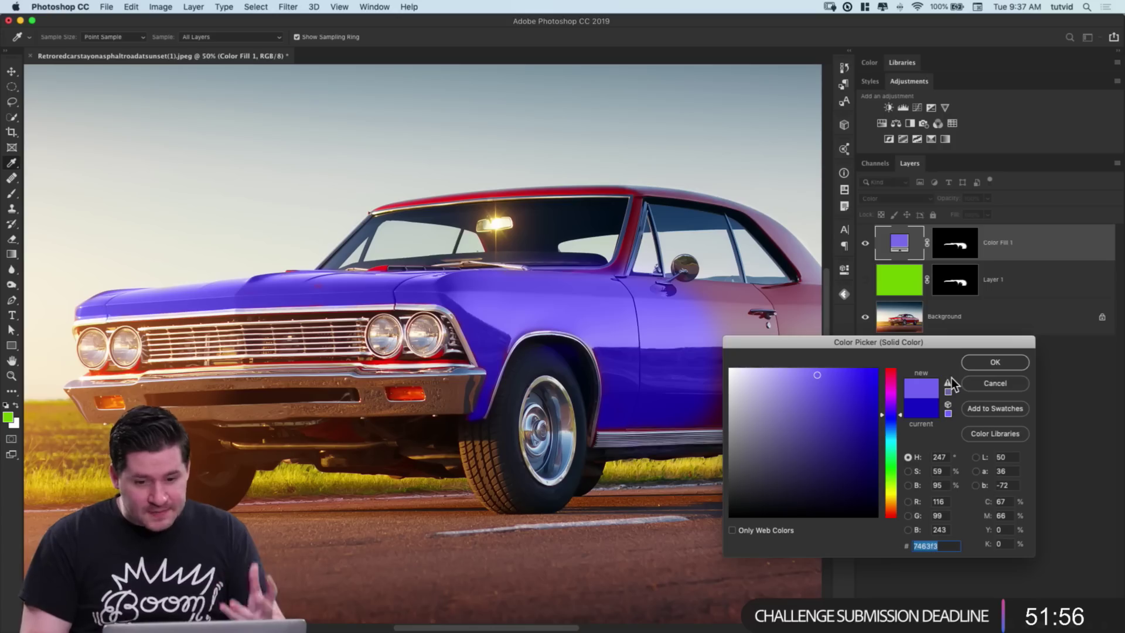
left_click(995, 362)
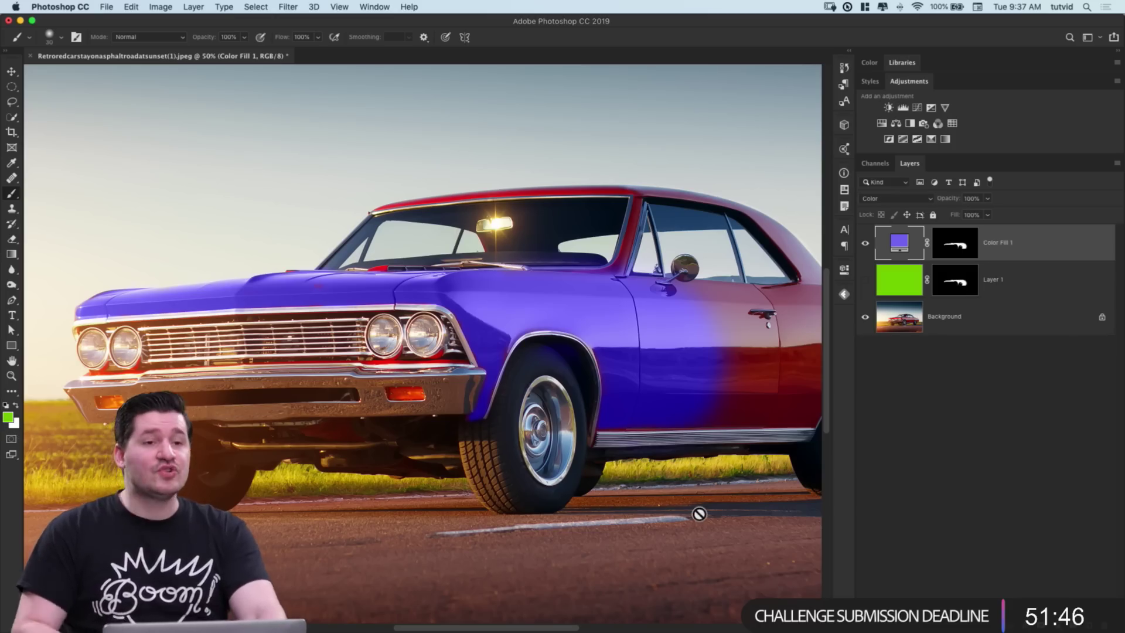
Step: Delete the Color Fill layer after filling it with the foreground green, and make the green Layer 1 visible
key("alt+BackSpace")
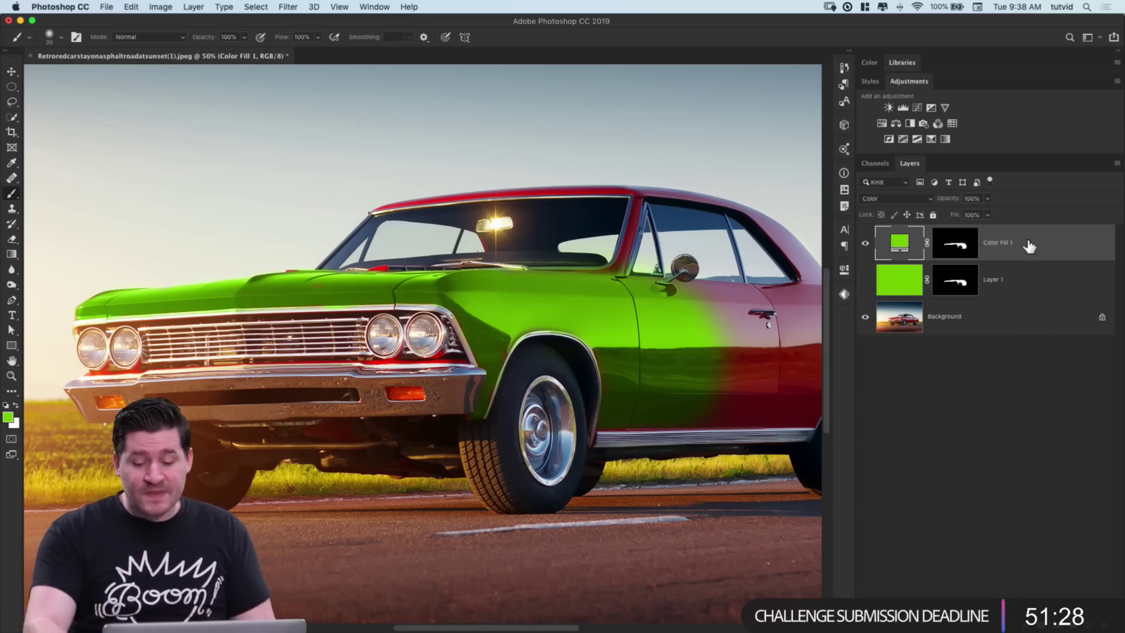
key("Delete")
left_click(868, 245)
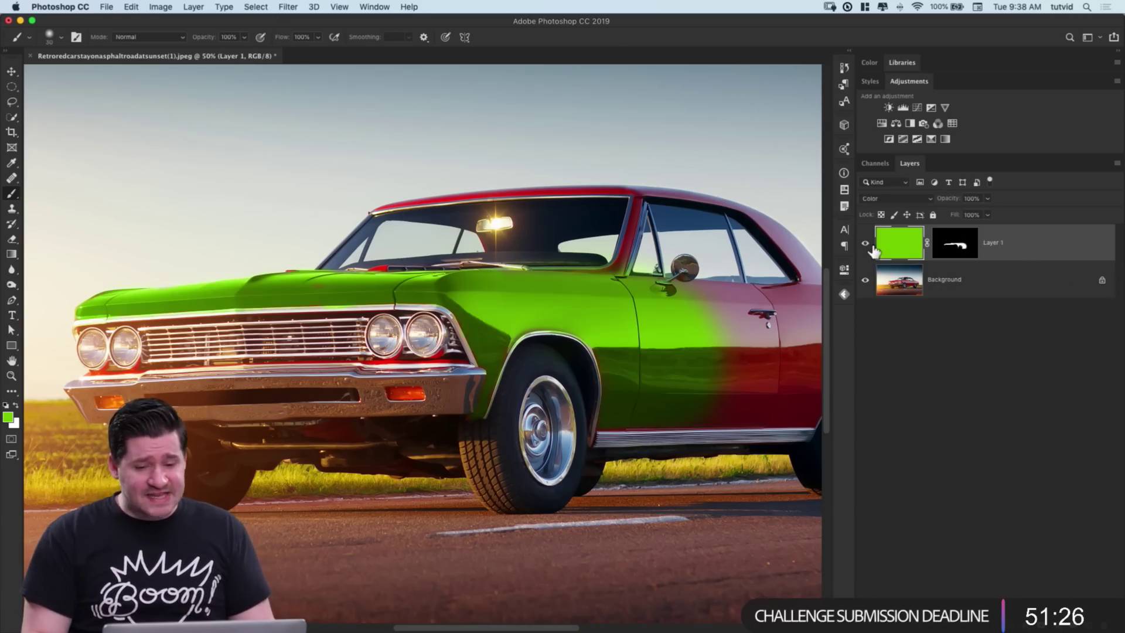
Step: Inspect Layer 1's mask on its own across the whole image, and compare the car with the green layer hidden and shown
left_click(961, 256)
left_click(962, 255, "alt")
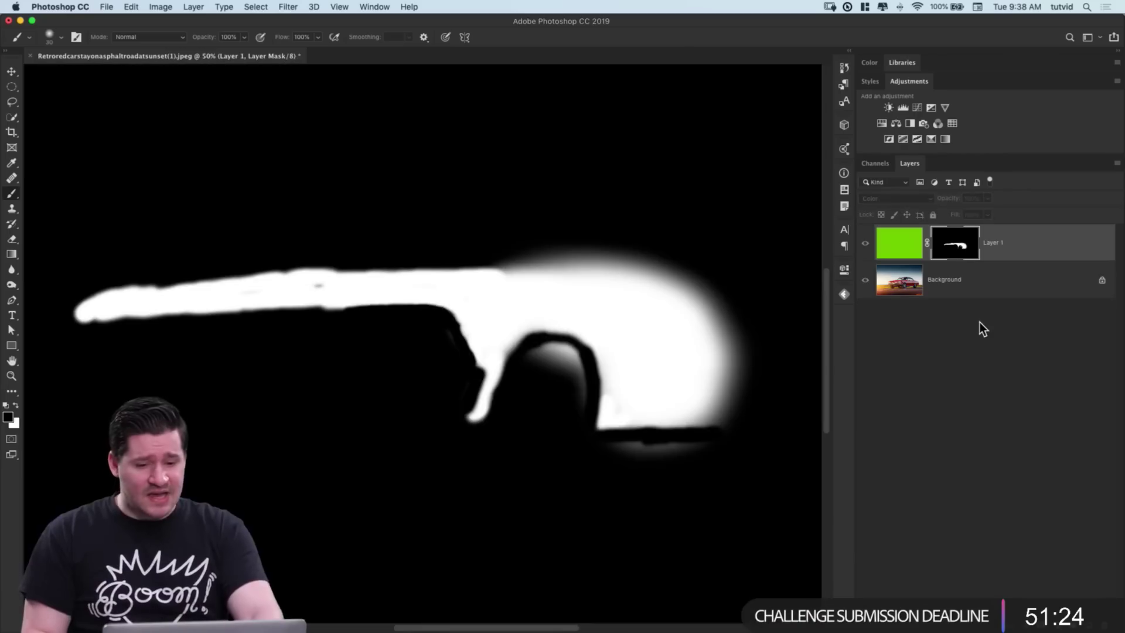
key("super+minus")
key("super+minus")
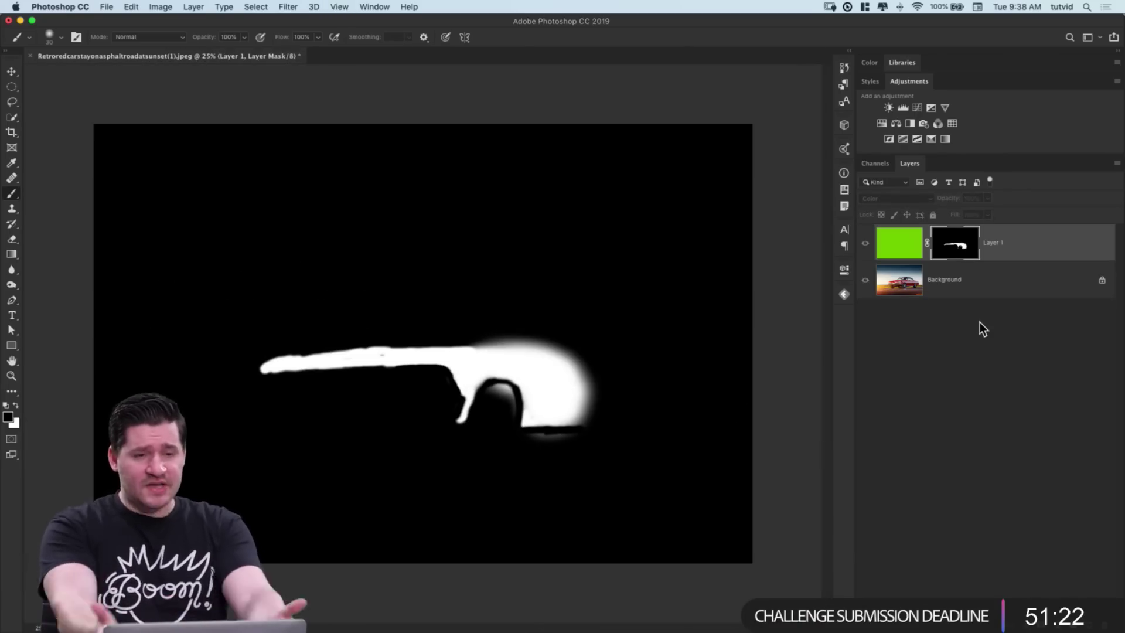
left_click(958, 249, "alt")
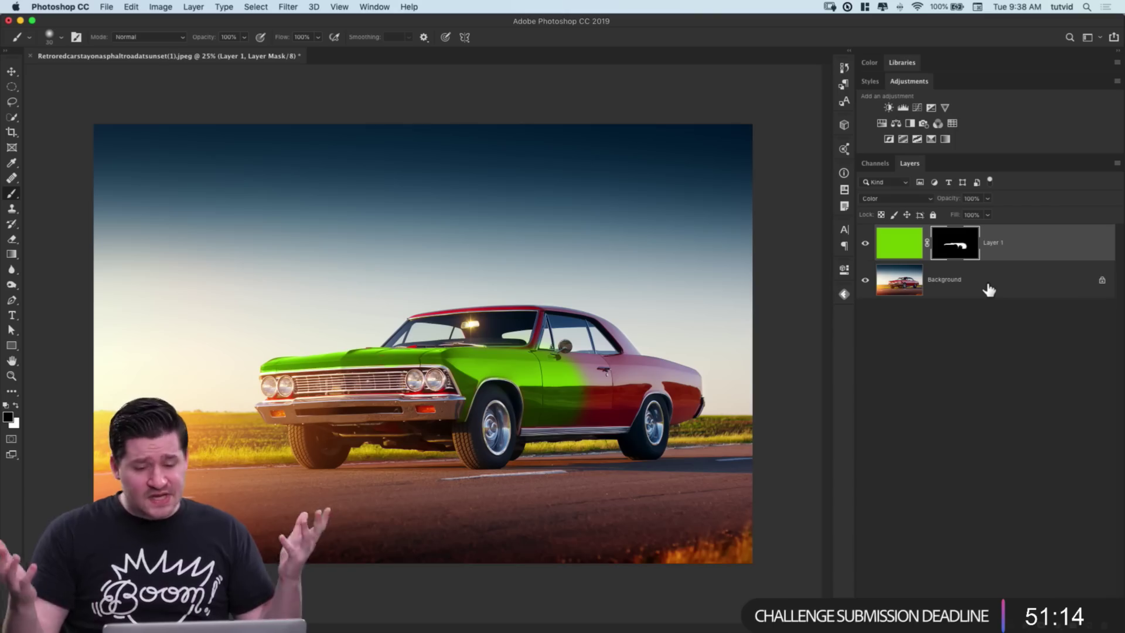
left_click(866, 244)
left_click(866, 244)
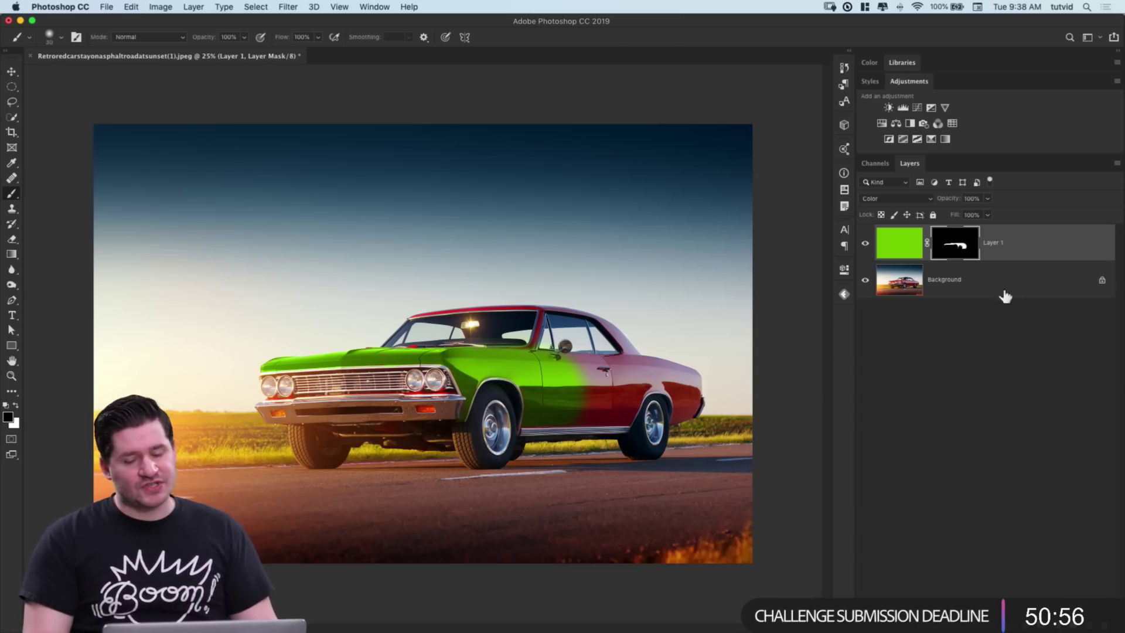
left_click(892, 251)
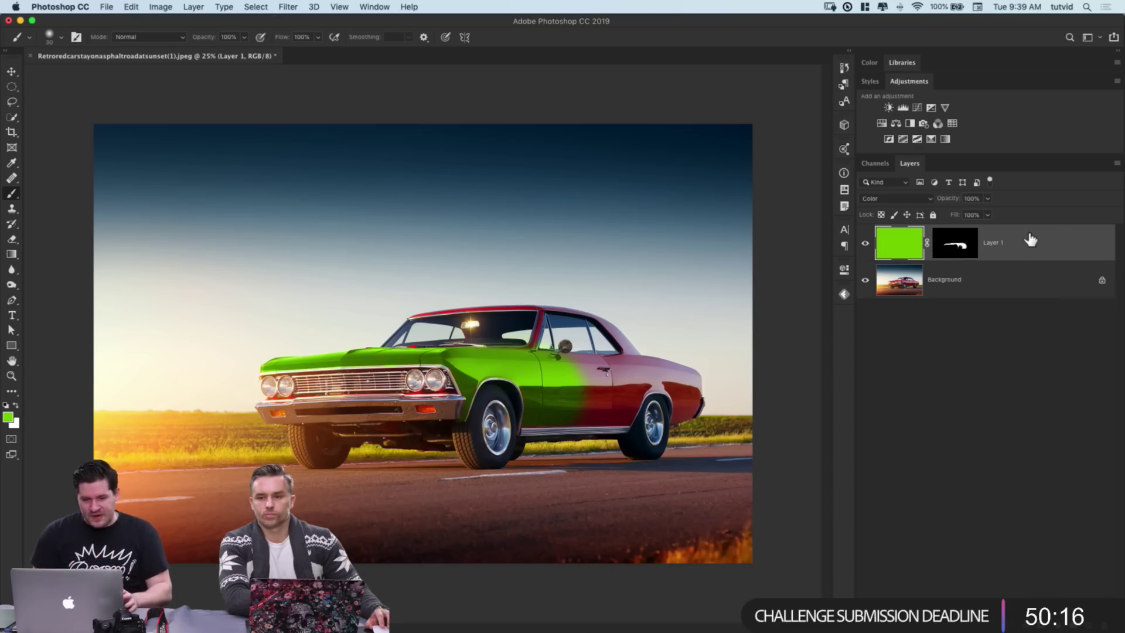
Step: Close the car document without saving and open the brunette woman portrait from the Images library
key("super+w")
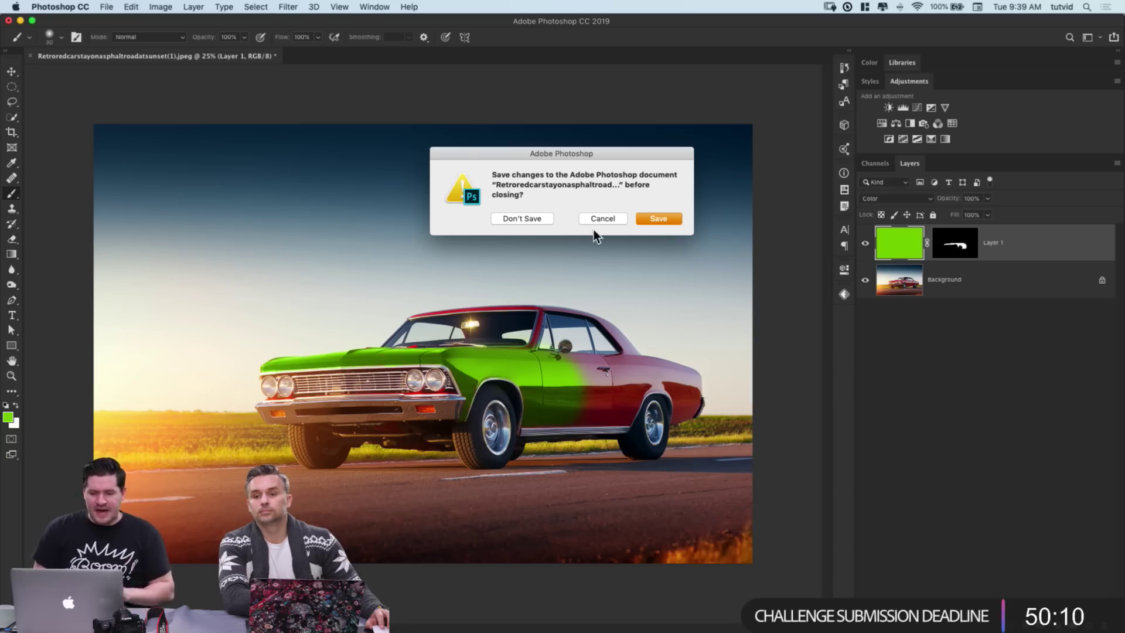
left_click(531, 215)
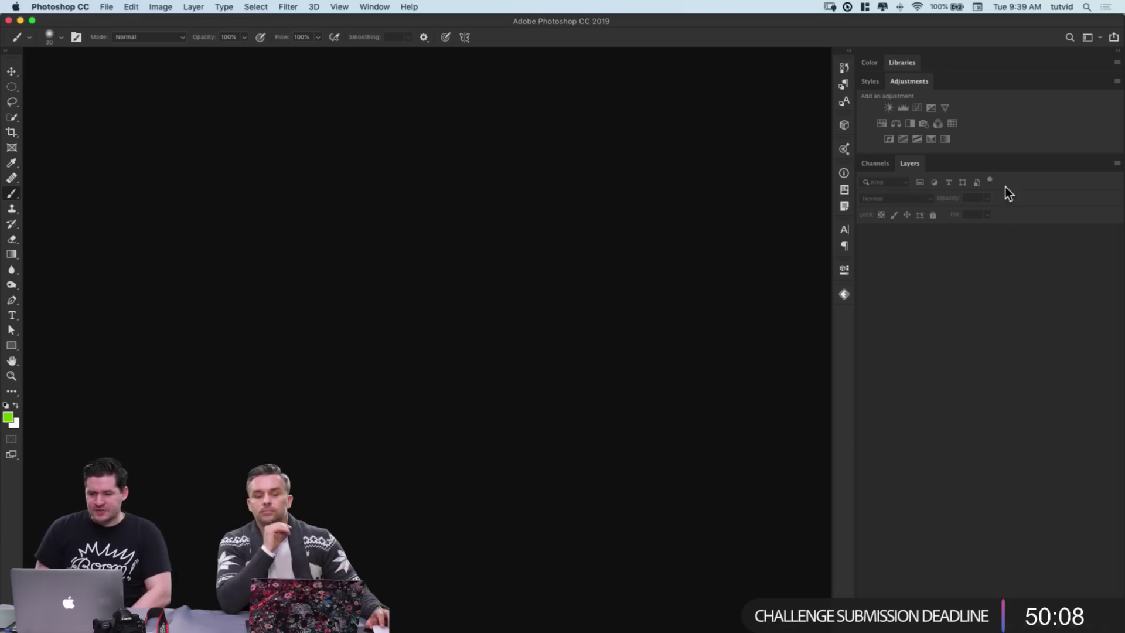
left_click(909, 62)
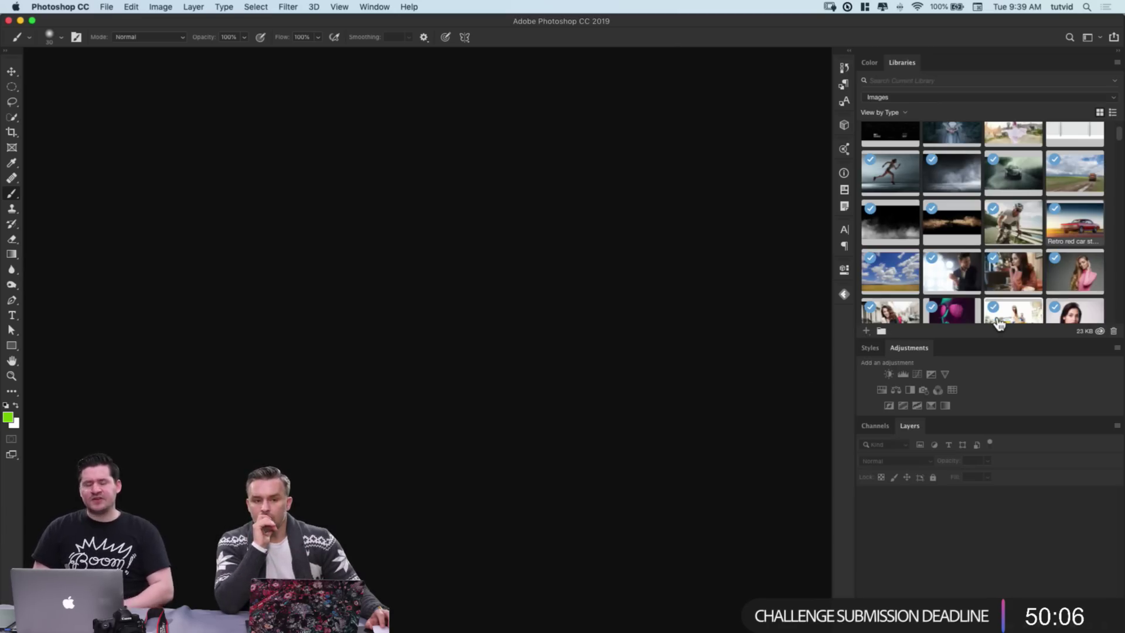
mouse_move(999, 324)
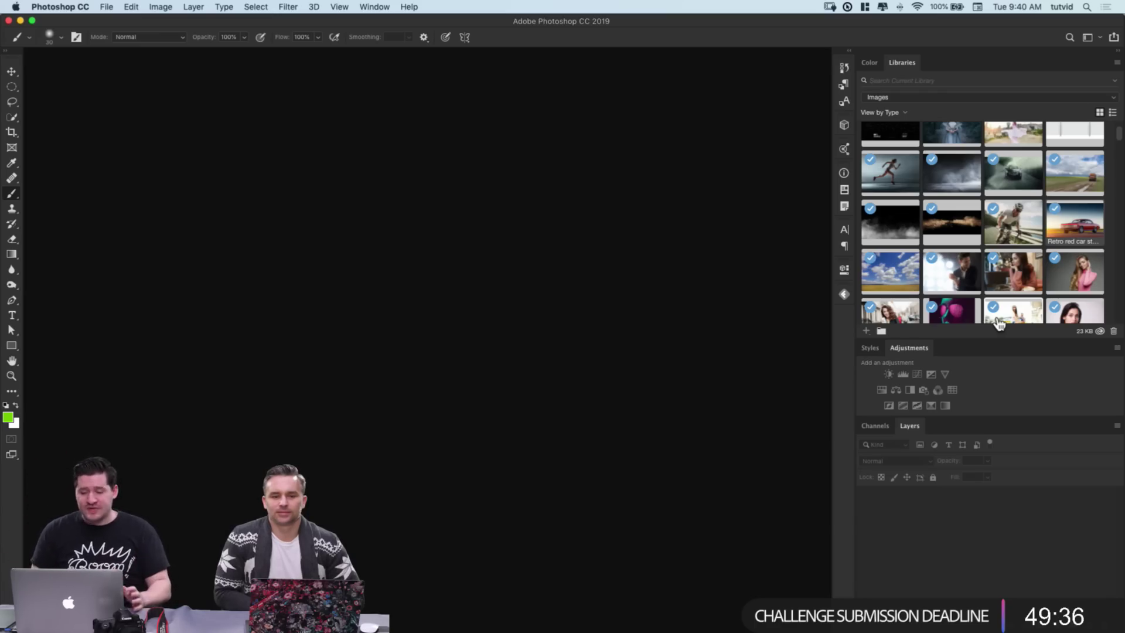
scroll(998, 221, "down", 3)
double_click(1074, 223)
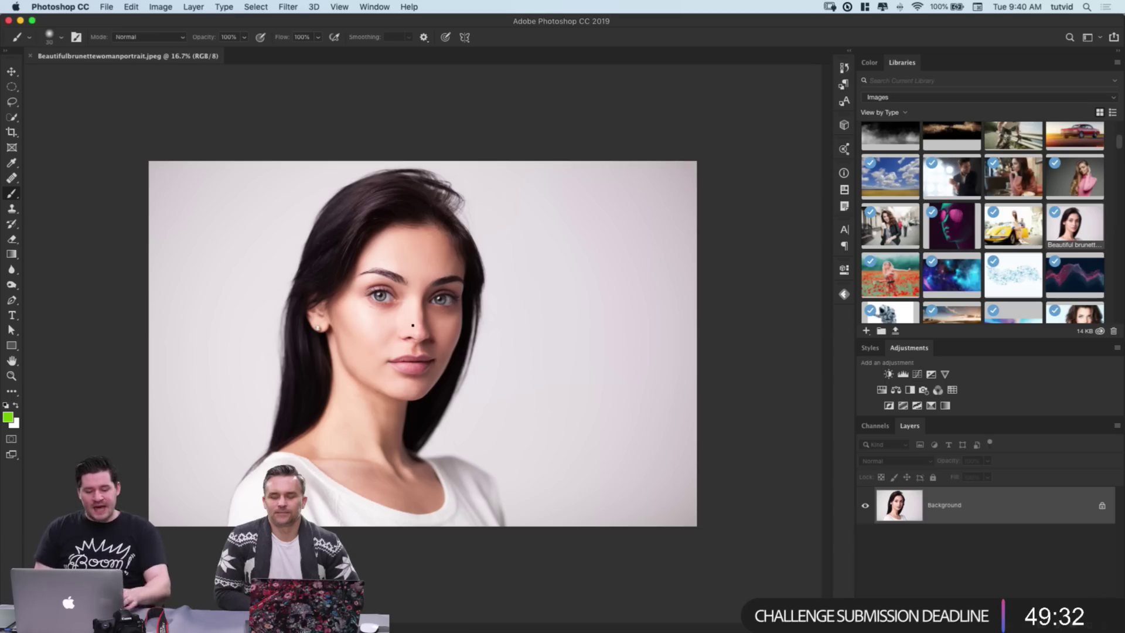
Step: Collapse the image library to give the layers more room, and add a Hue/Saturation adjustment layer above the portrait
key("z")
left_click(400, 295)
left_click(402, 279)
left_click(402, 265)
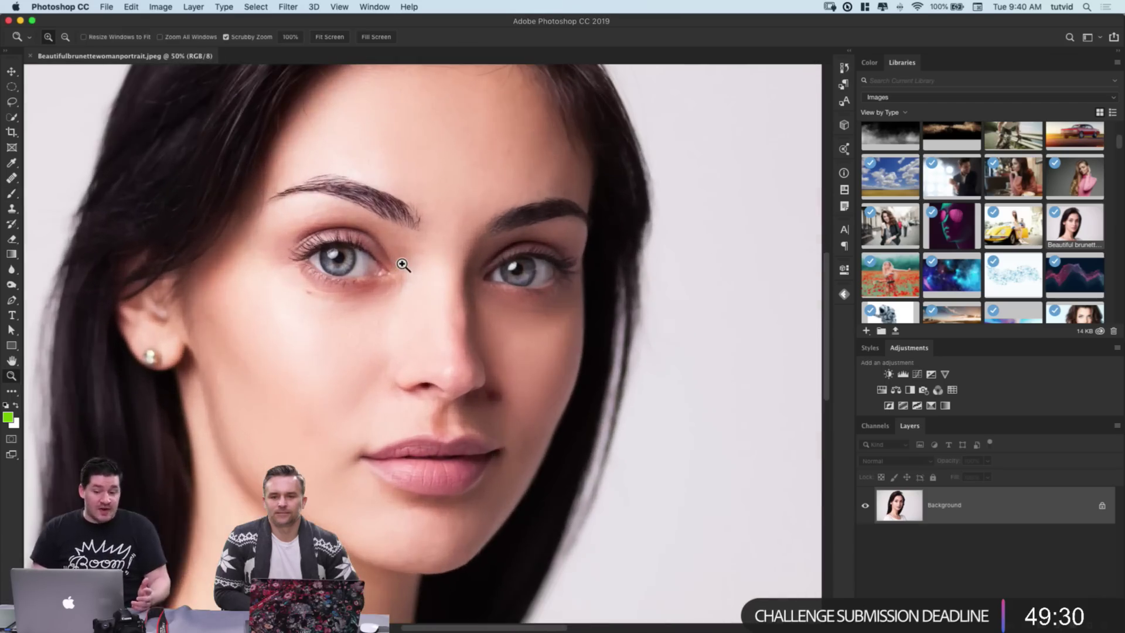
left_click(402, 265)
left_click(403, 264)
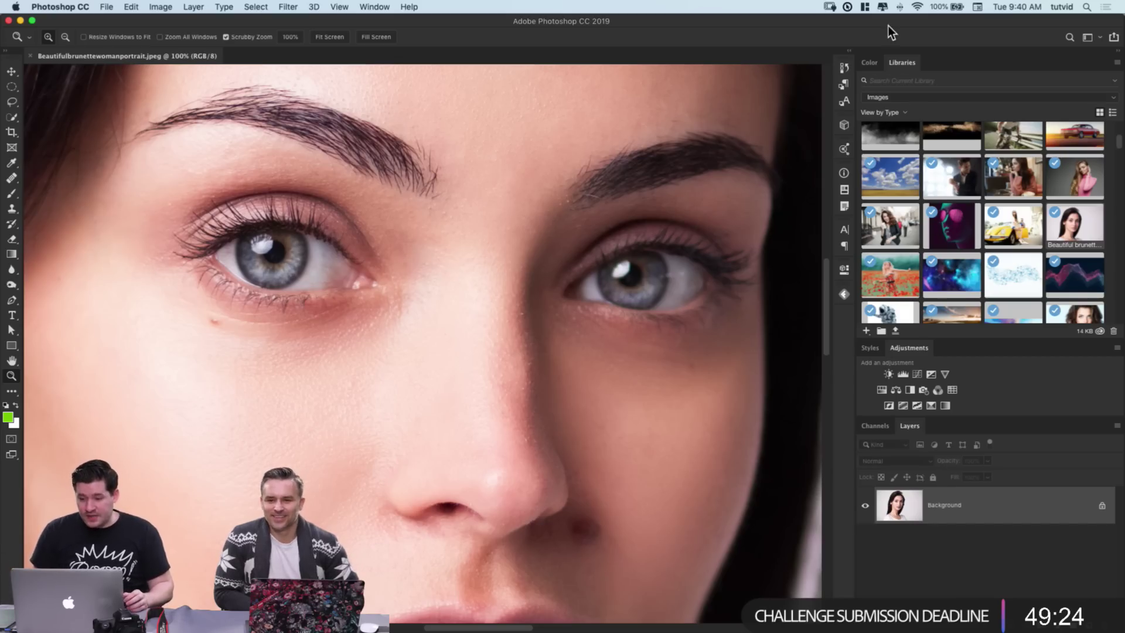
double_click(900, 65)
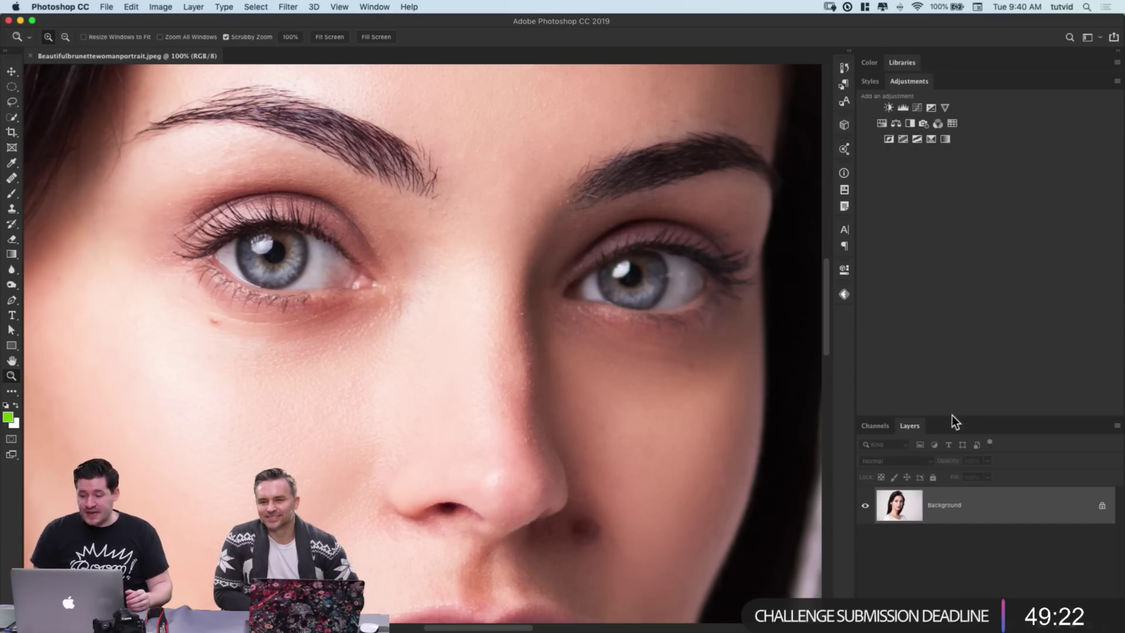
left_click_drag(952, 414, 927, 170)
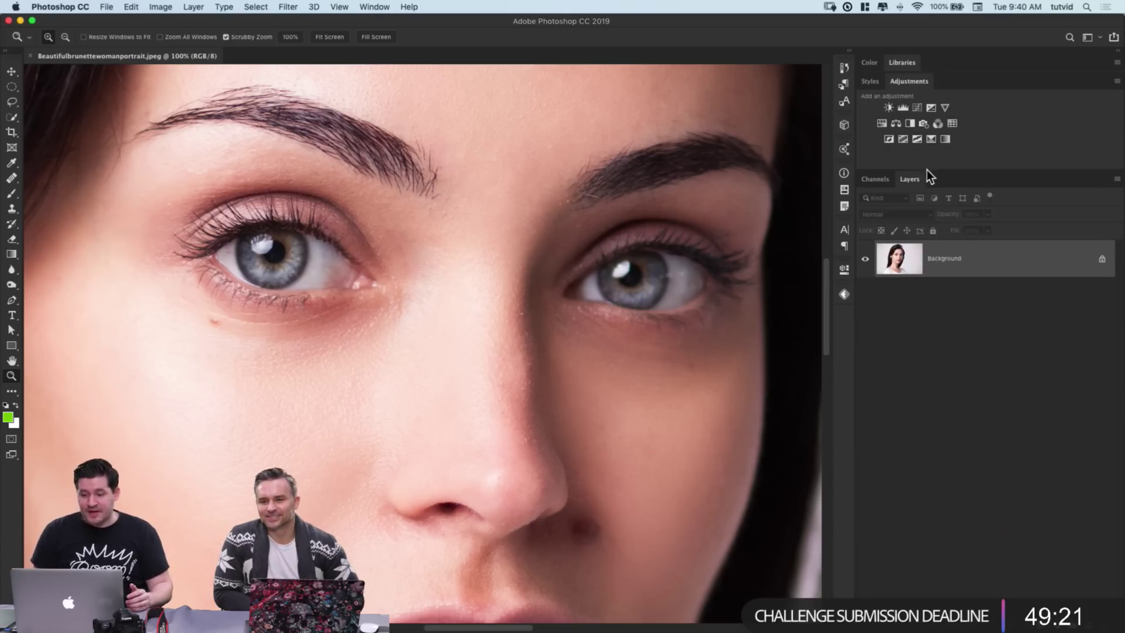
left_click(882, 124)
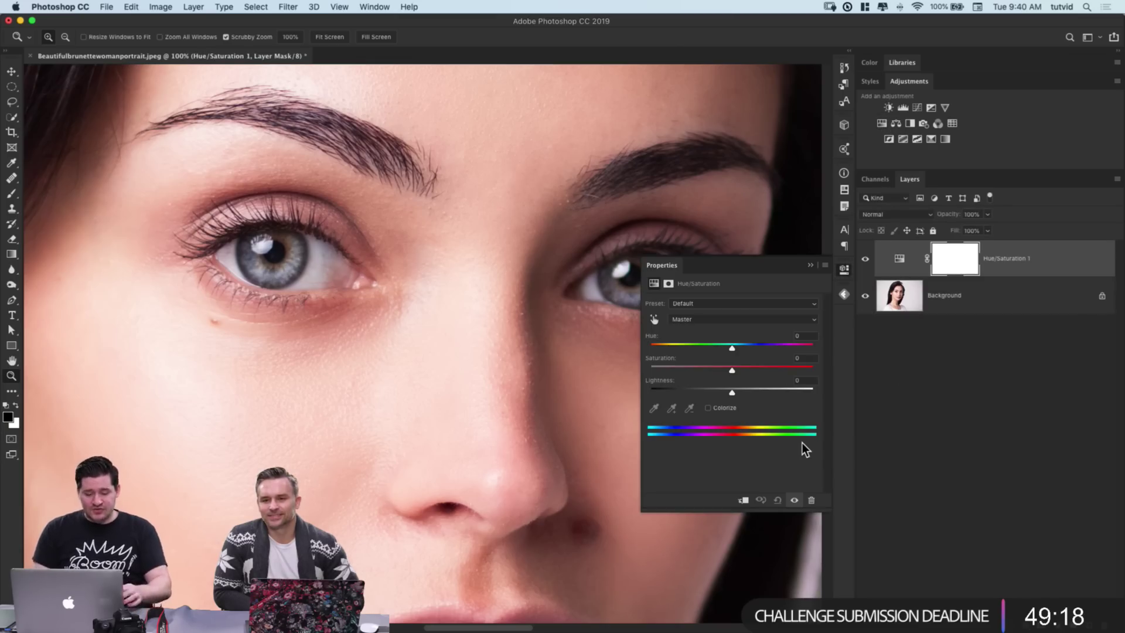
Step: Try small hue, saturation and lightness changes on the Hue/Saturation layer, and reset the adjustment to its defaults
key("super+minus")
mouse_move(727, 349)
left_mouse_down()
mouse_move(672, 350)
mouse_move(804, 356)
mouse_move(756, 365)
mouse_move(774, 357)
mouse_move(730, 353)
left_mouse_up()
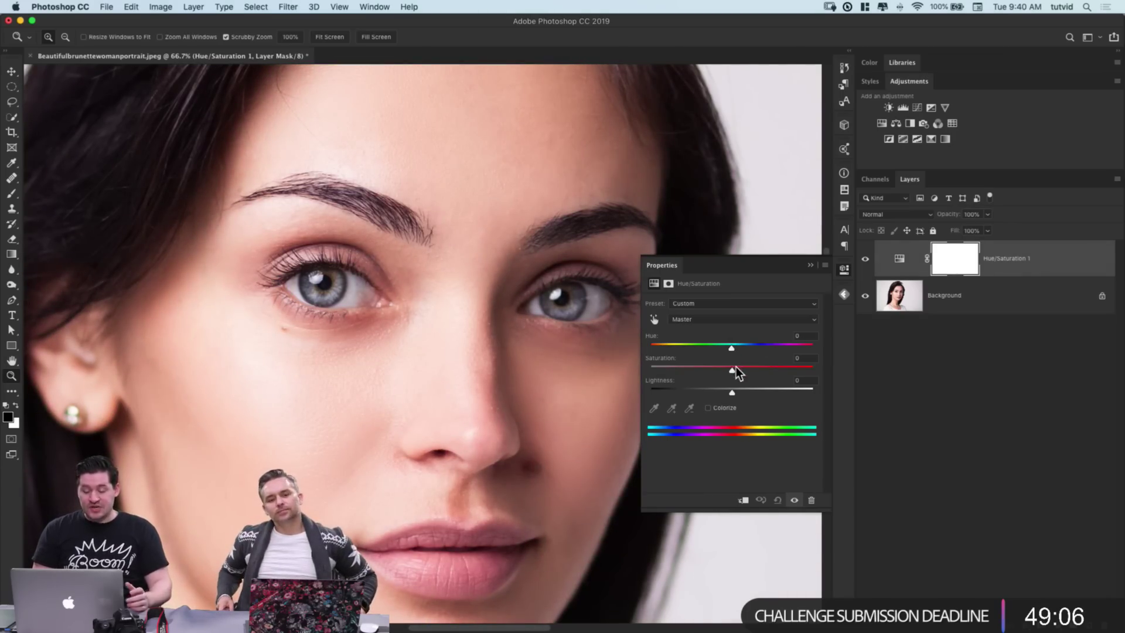
left_click_drag(730, 369, 720, 395)
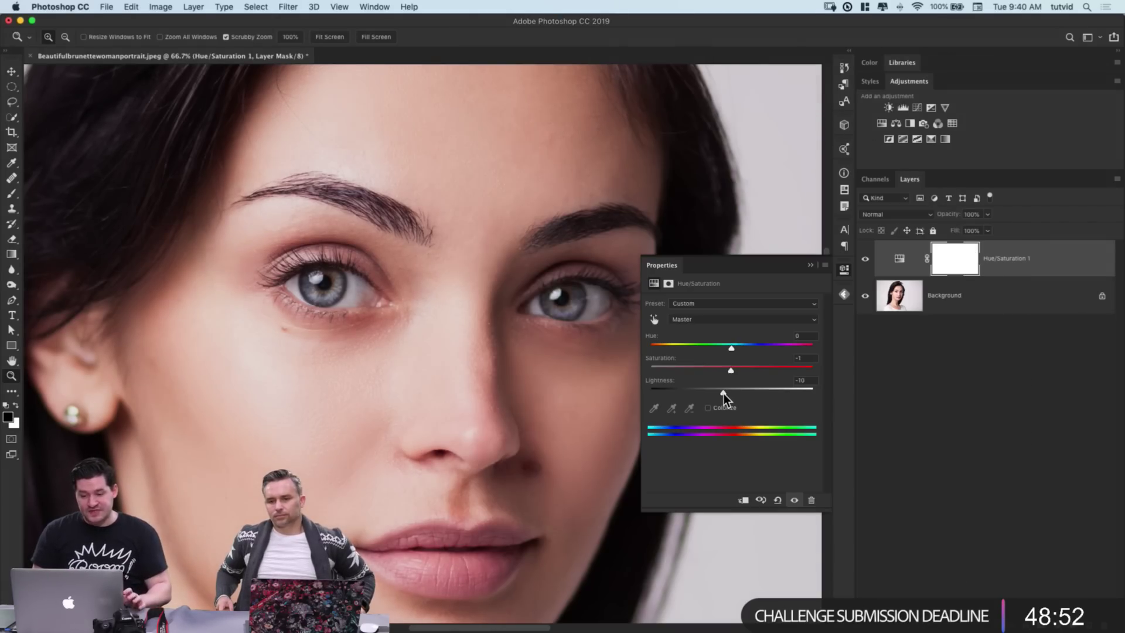
left_click_drag(723, 394, 732, 394)
left_click(777, 500)
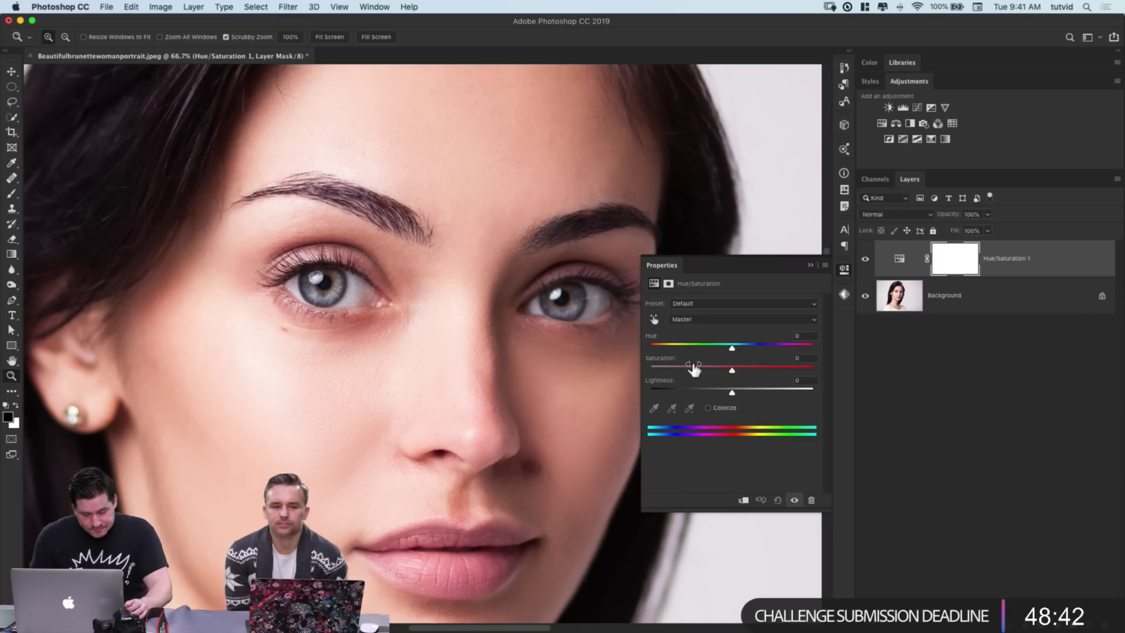
Step: Turn on Colorize for the Hue/Saturation layer, with hue 246 and saturation 70
left_click(715, 408)
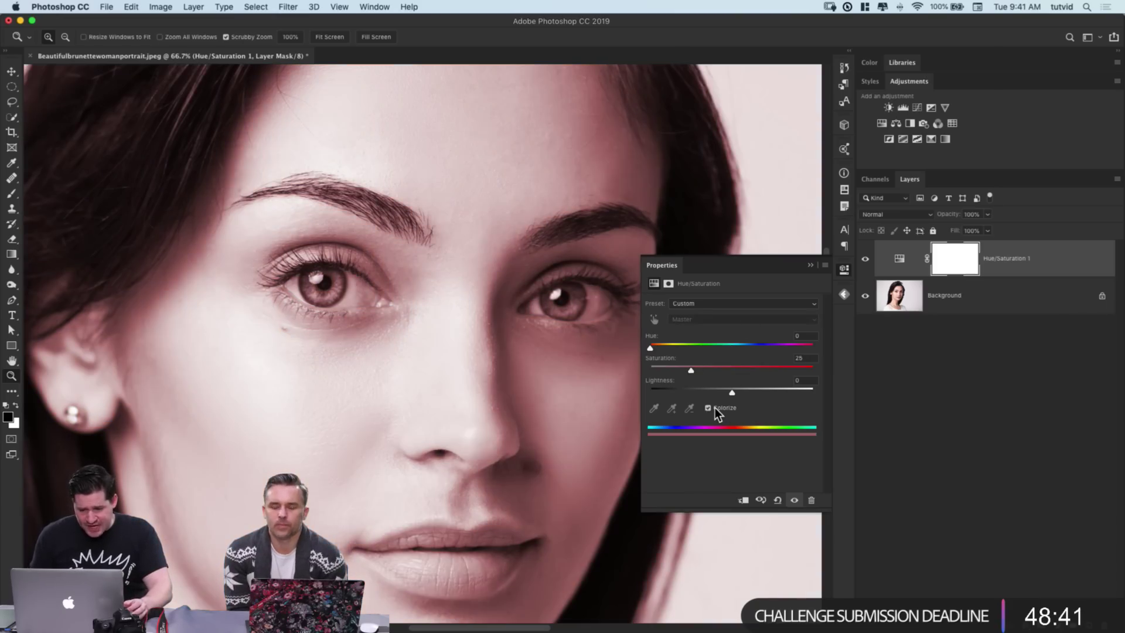
left_click(693, 345)
left_click_drag(716, 345, 761, 347)
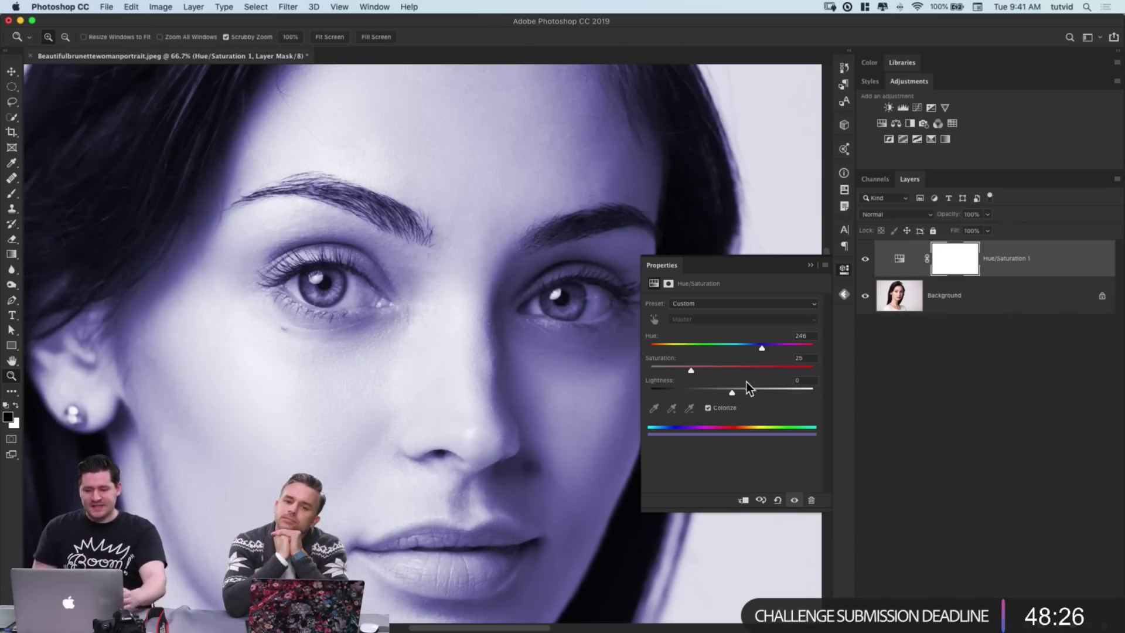
left_click_drag(744, 369, 771, 370)
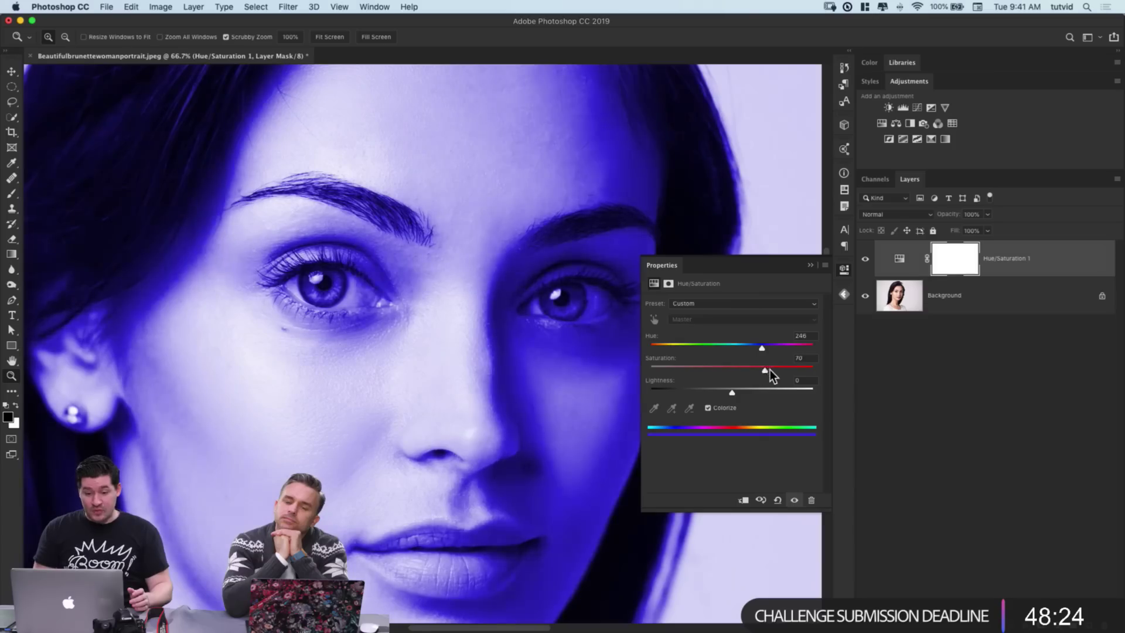
left_click(844, 269)
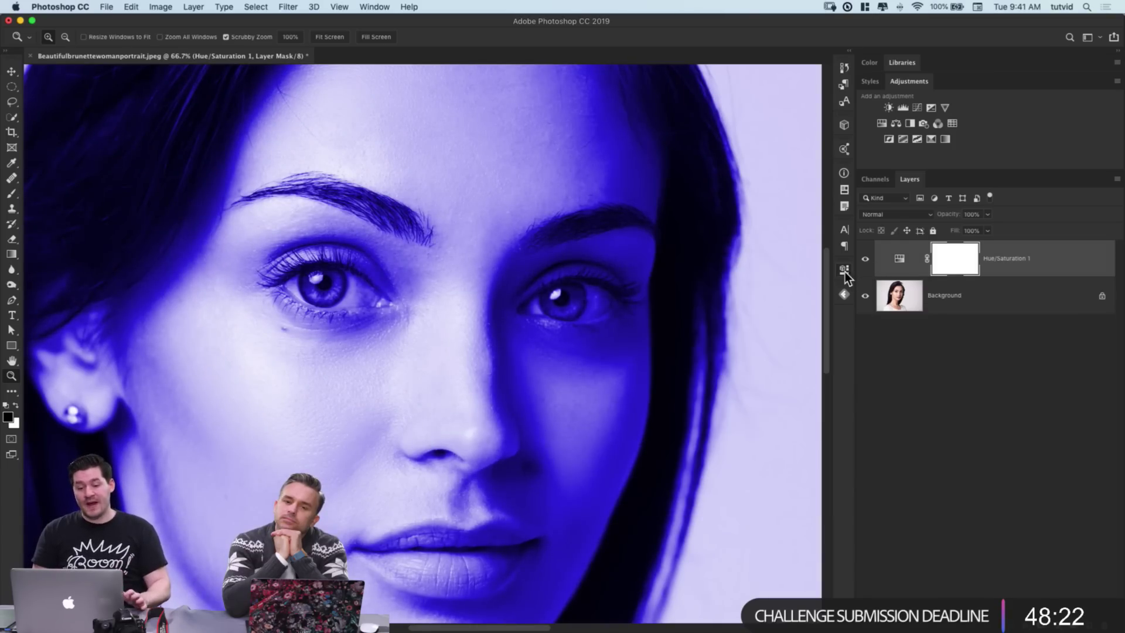
Step: Invert the Hue/Saturation mask to black and paint with white over the upper-left edge of the iris in the portrait's left-hand eye
left_click_drag(334, 319, 431, 301)
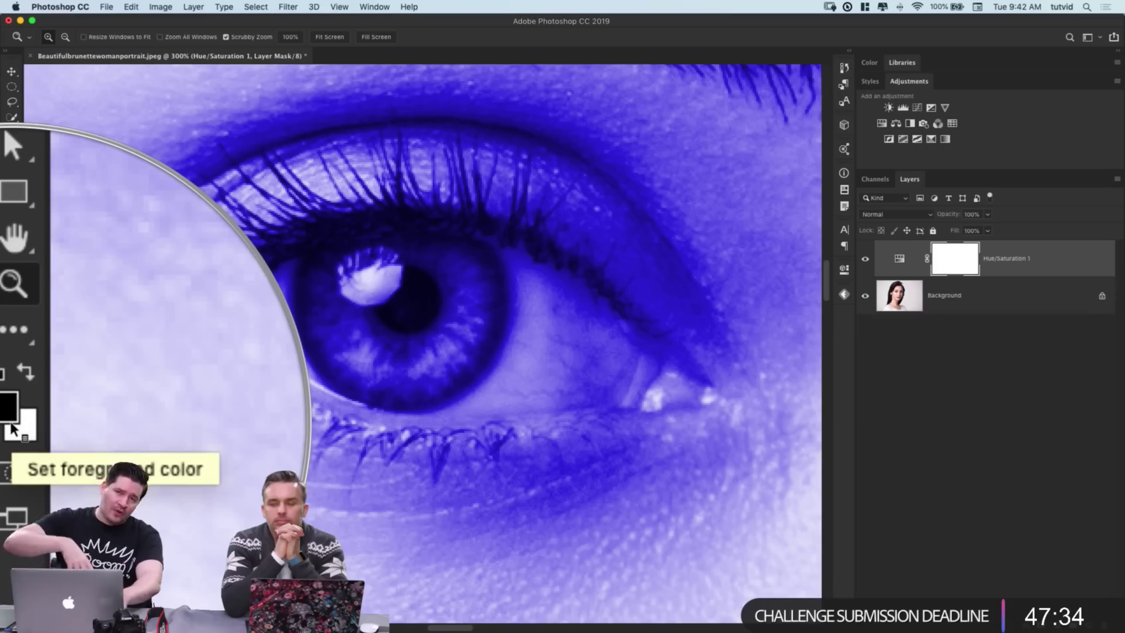
key("super+i")
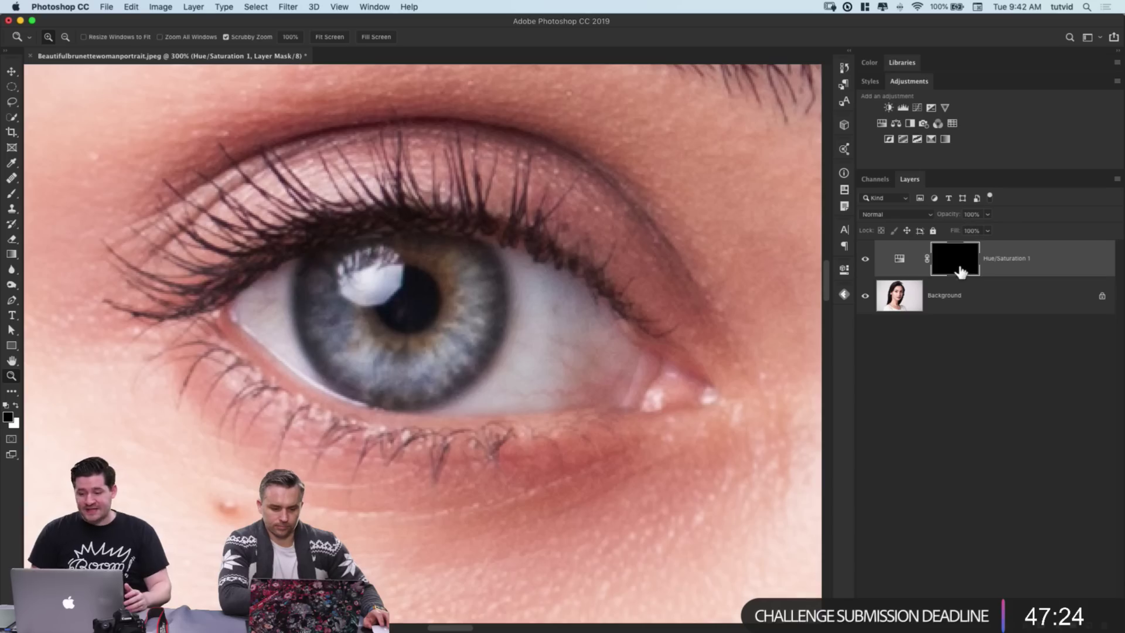
left_click(422, 326)
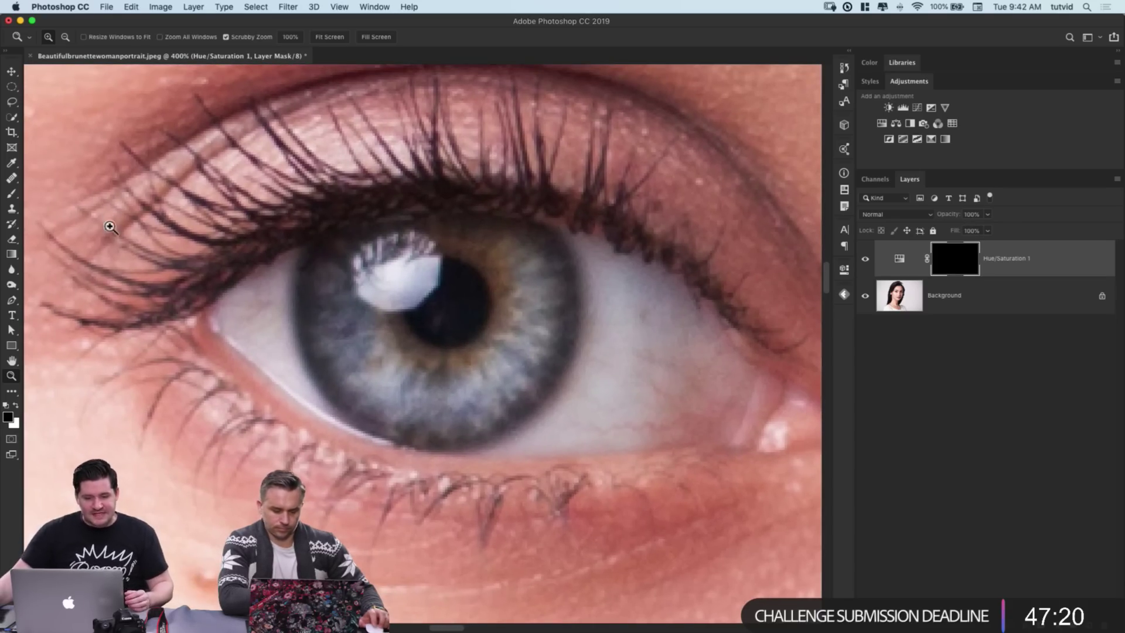
key("b")
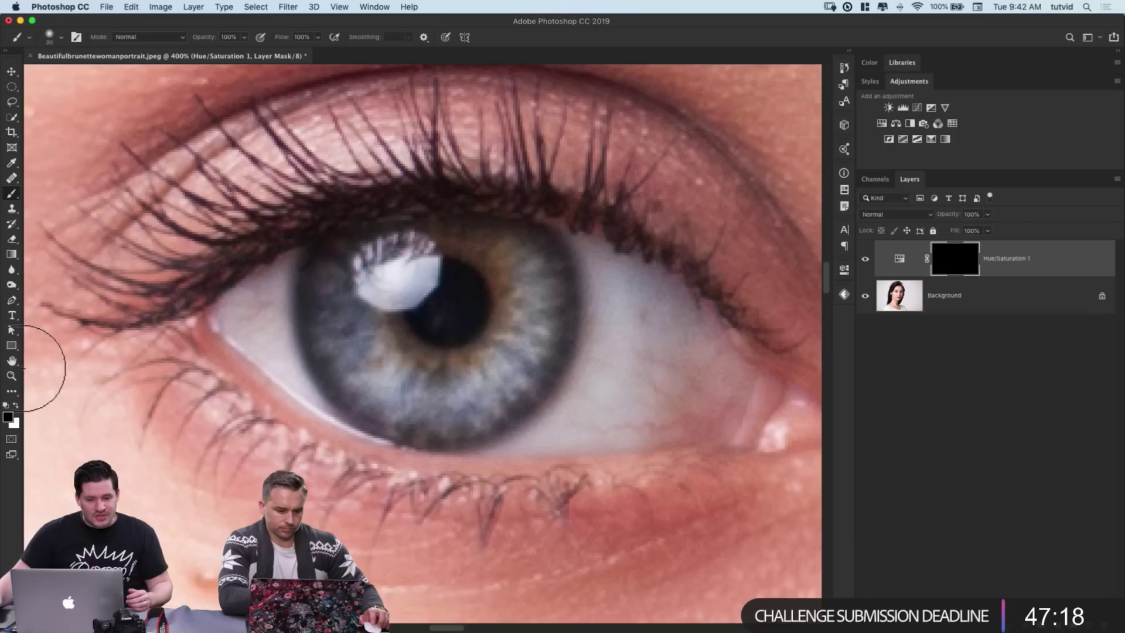
left_click(16, 405)
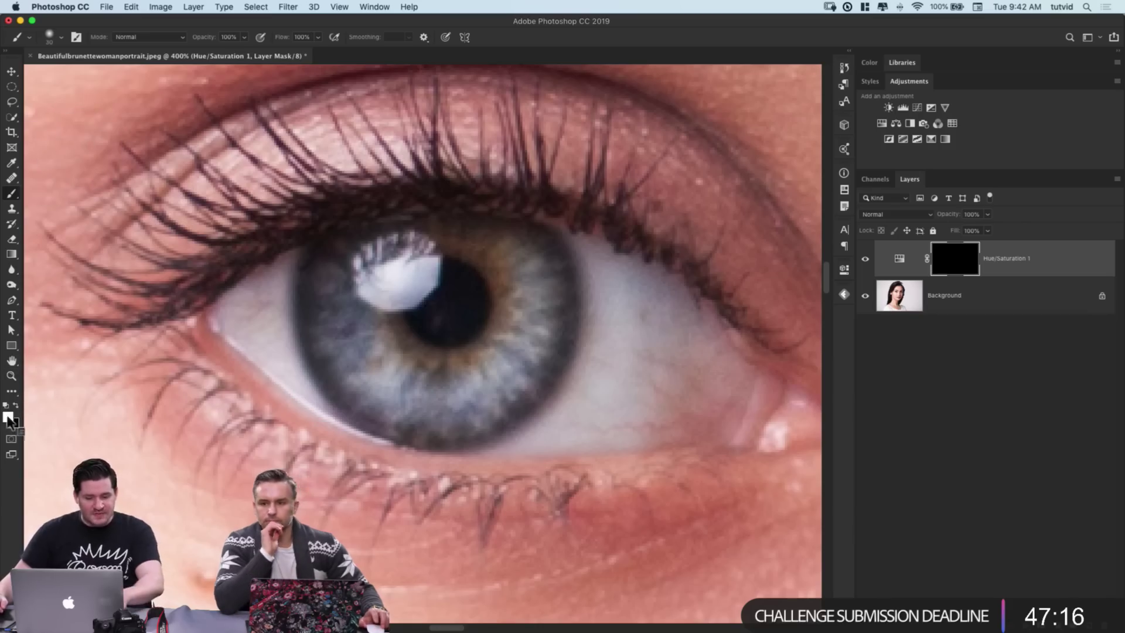
mouse_move(296, 307)
left_mouse_down()
mouse_move(317, 296)
mouse_move(334, 265)
mouse_move(327, 324)
mouse_move(307, 297)
left_mouse_up()
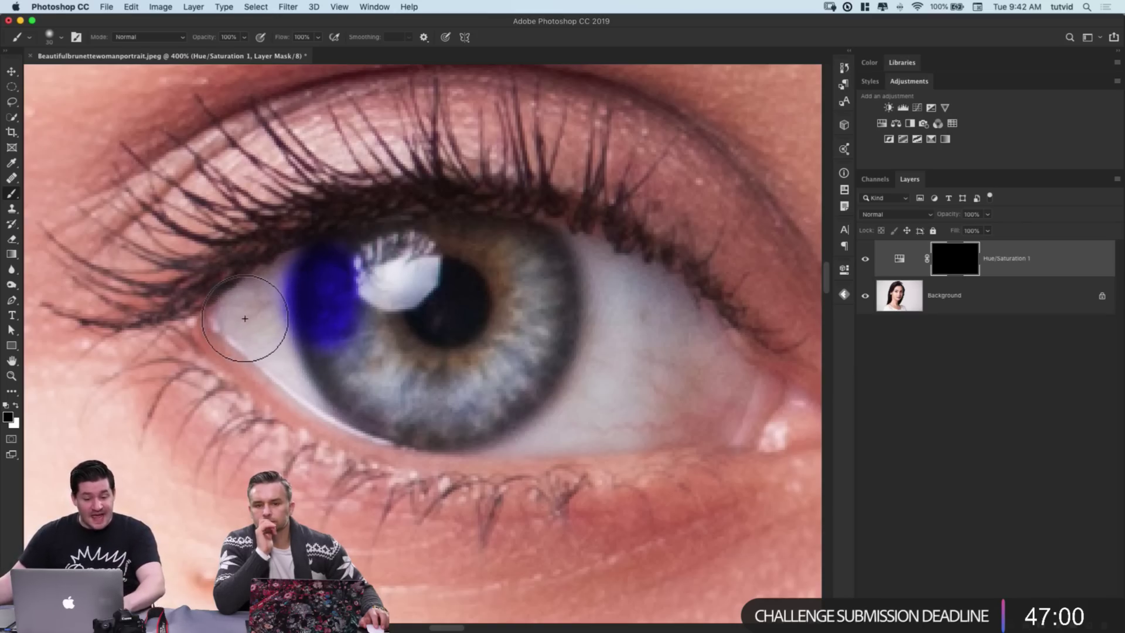
Step: Paint the blue spill off the white of the eye with black, and extend the white mask painting over the lower-left iris
key("x")
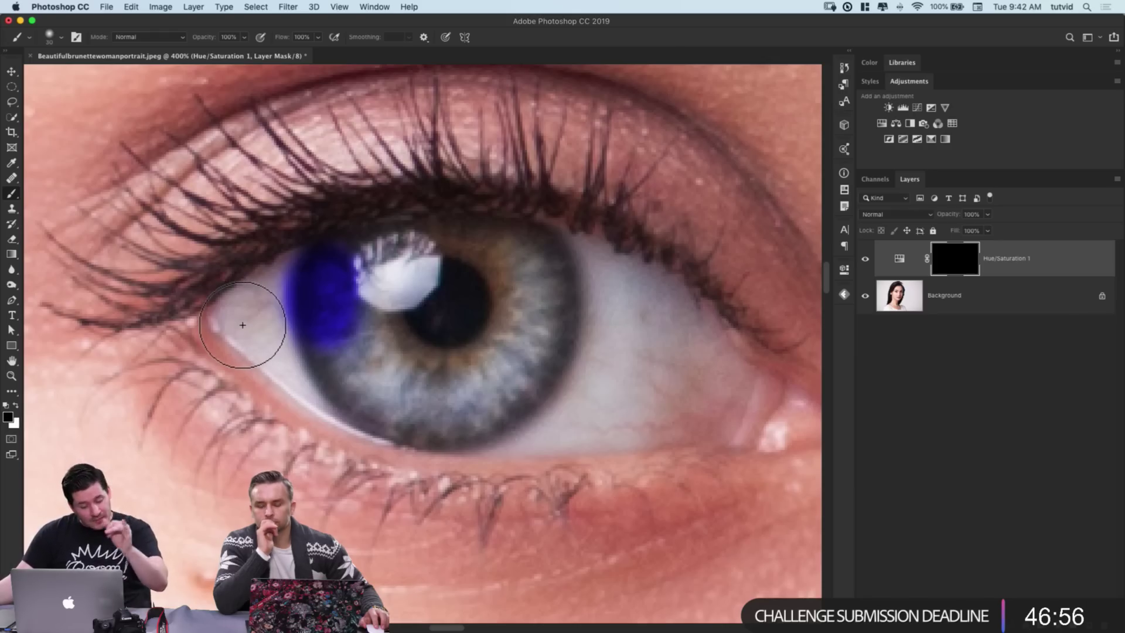
mouse_move(242, 324)
left_mouse_down()
mouse_move(261, 296)
mouse_move(296, 282)
left_mouse_up()
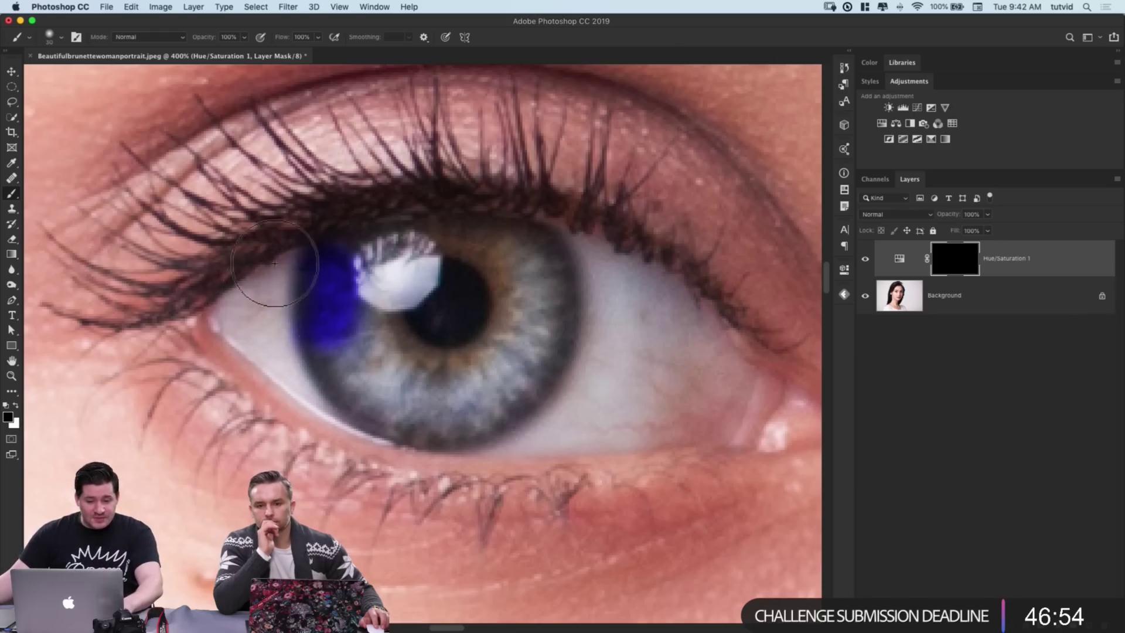
key("x")
mouse_move(334, 351)
left_mouse_down()
mouse_move(373, 392)
mouse_move(369, 341)
mouse_move(377, 347)
mouse_move(391, 306)
left_mouse_up()
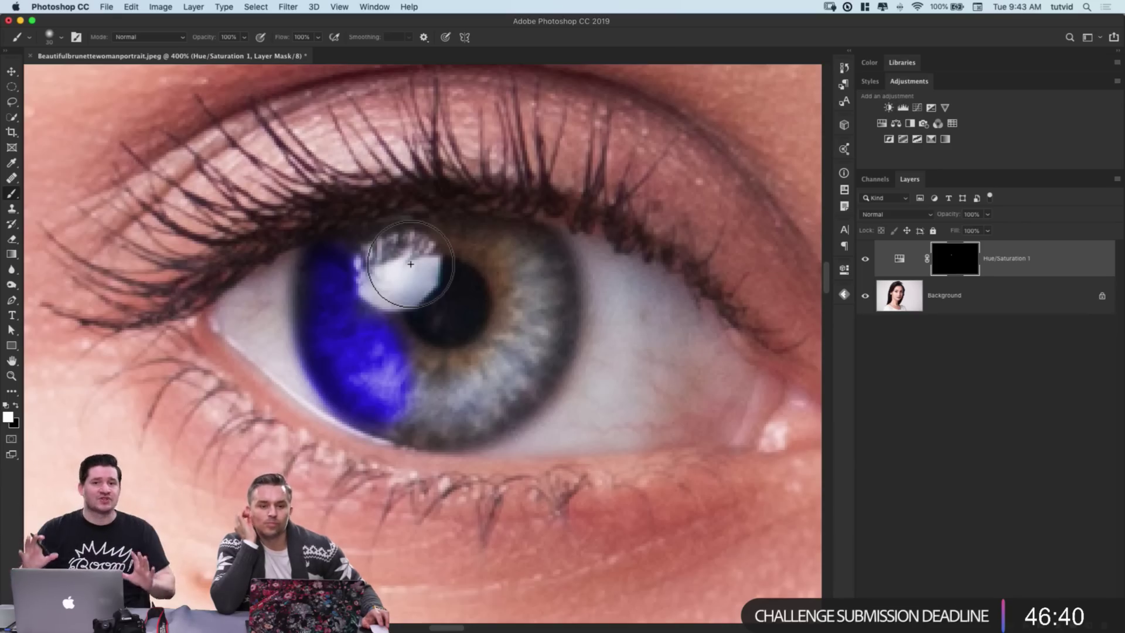
Step: Paint white on the Hue/Saturation mask over the rest of the left-hand iris, working around the bright reflection and the pupil
mouse_move(370, 281)
left_mouse_down()
mouse_move(379, 259)
mouse_move(387, 281)
left_mouse_up()
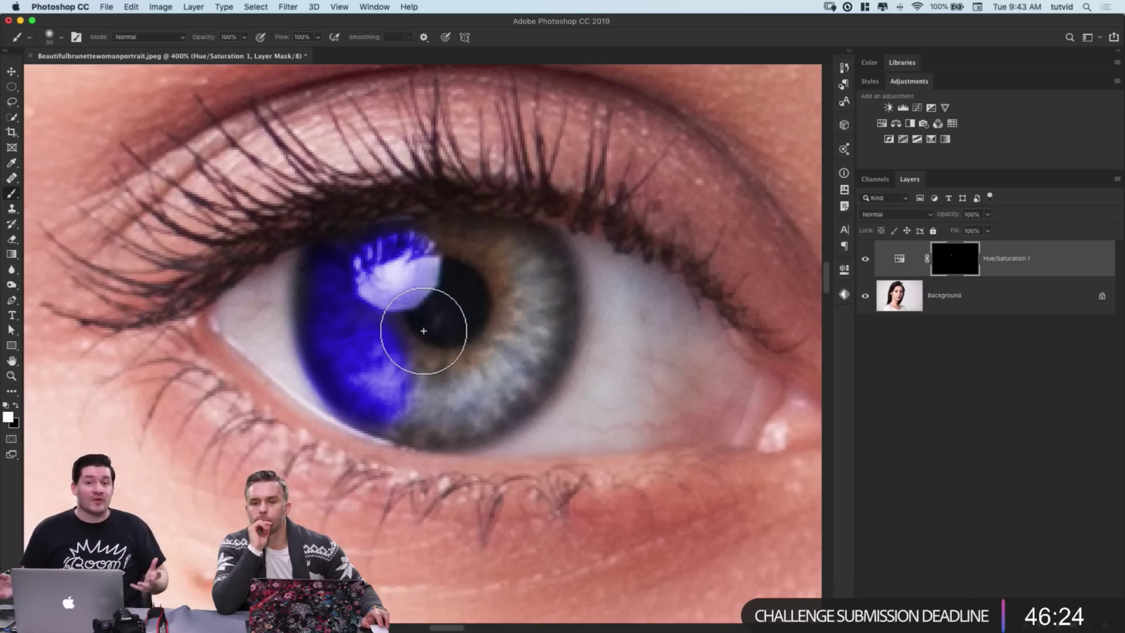
key("ctrl+z")
key("bracketleft")
key("bracketleft")
mouse_move(334, 248)
left_mouse_down()
mouse_move(396, 229)
mouse_move(375, 232)
mouse_move(418, 234)
mouse_move(380, 247)
mouse_move(398, 248)
mouse_move(372, 259)
mouse_move(407, 244)
mouse_move(381, 266)
left_mouse_up()
key("x")
key("x")
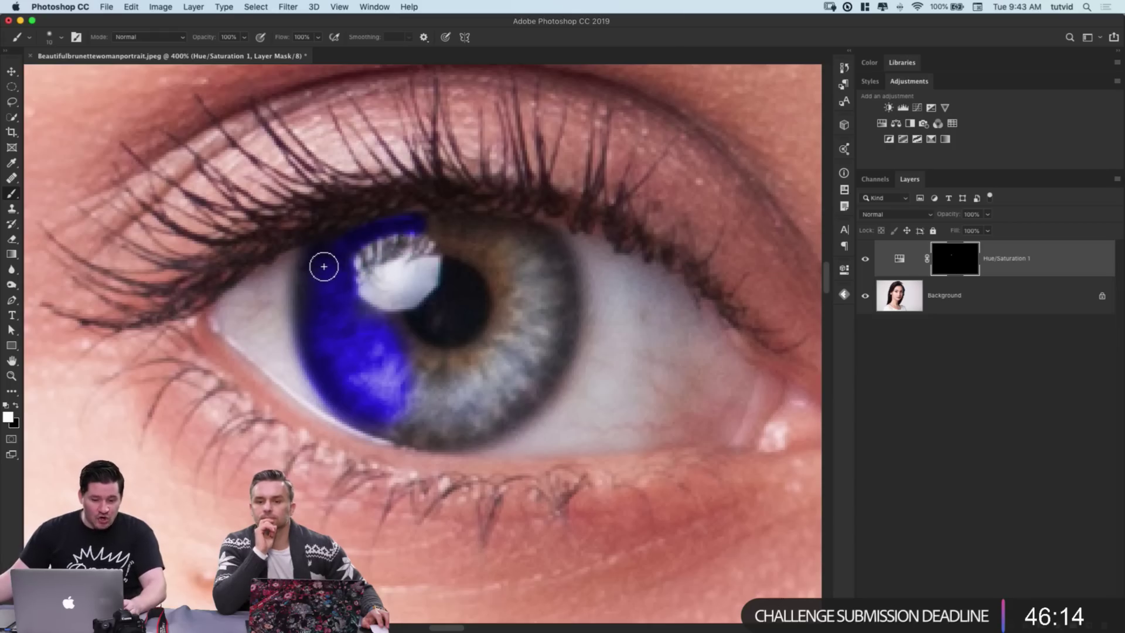
key("bracketright")
key("bracketright")
mouse_move(444, 221)
left_mouse_down()
mouse_move(509, 246)
mouse_move(534, 312)
mouse_move(505, 346)
mouse_move(407, 347)
mouse_move(407, 387)
mouse_move(424, 419)
mouse_move(439, 401)
mouse_move(457, 397)
mouse_move(463, 419)
mouse_move(503, 395)
mouse_move(548, 292)
left_mouse_up()
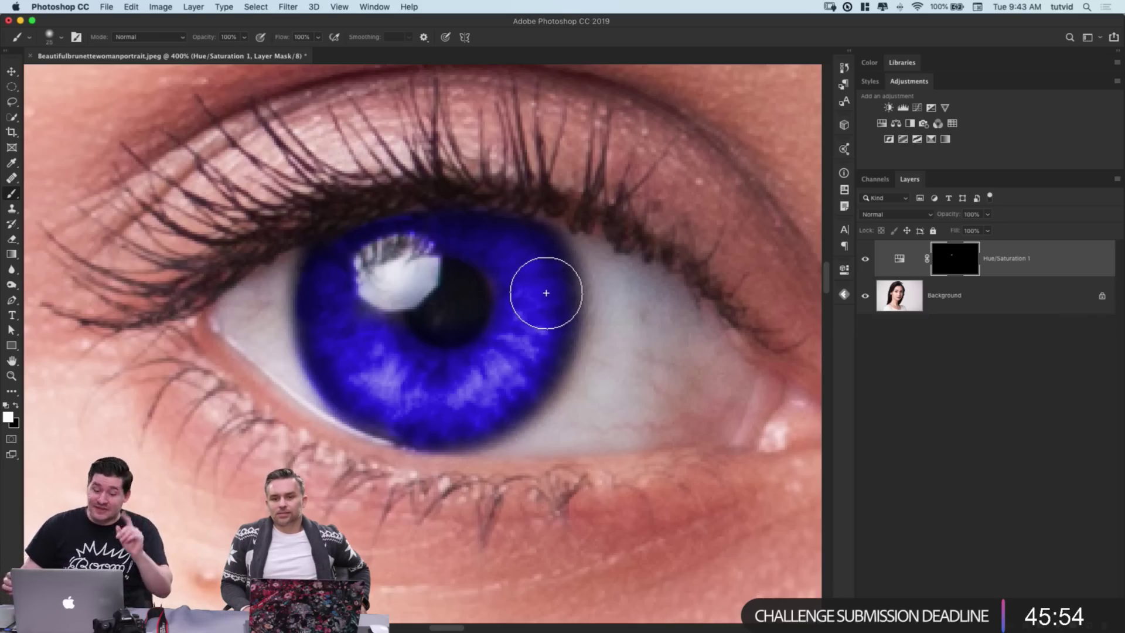
Step: Paint white on the Hue/Saturation mask over the whole iris of the portrait's right-hand eye, keeping clear of the reflection
key("super+minus")
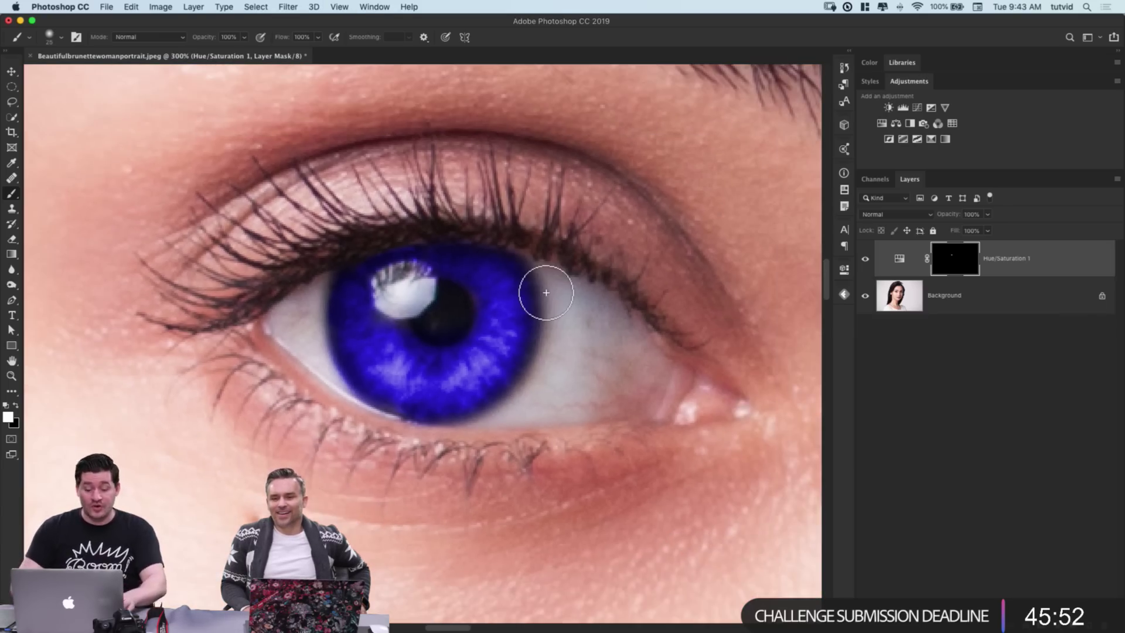
key("super+minus")
left_click_drag(535, 344, 237, 296)
left_click_drag(598, 317, 329, 301)
key("z")
mouse_move(559, 337)
left_mouse_down()
mouse_move(588, 311)
mouse_move(627, 327)
left_mouse_up()
key("b")
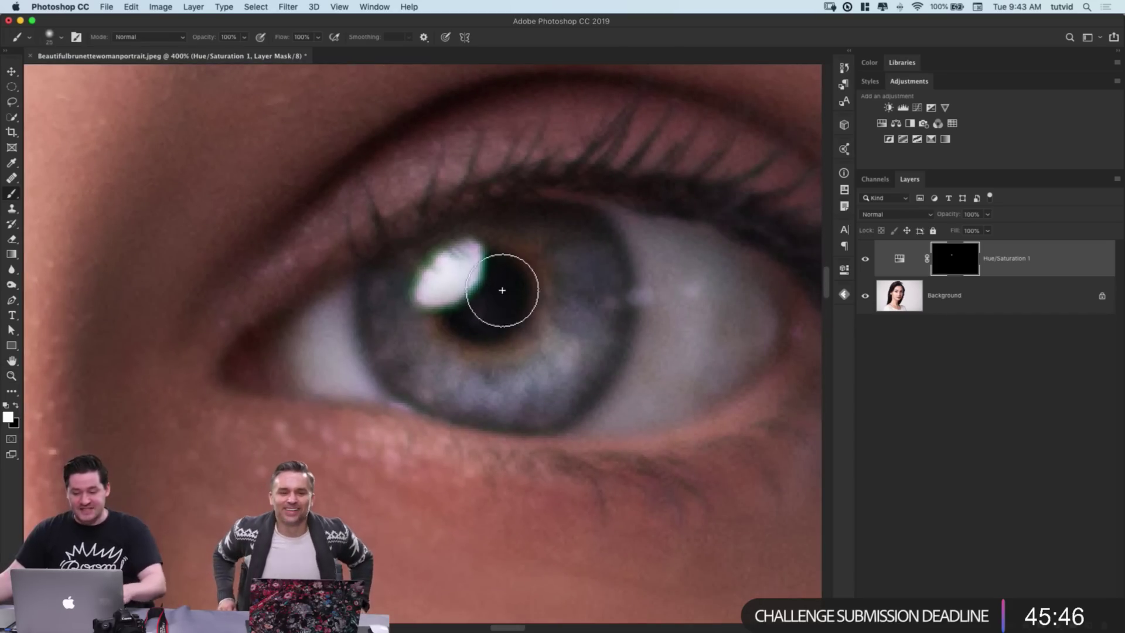
mouse_move(393, 288)
left_mouse_down()
mouse_move(395, 334)
mouse_move(418, 331)
mouse_move(421, 377)
mouse_move(443, 402)
mouse_move(510, 370)
mouse_move(518, 388)
mouse_move(565, 381)
mouse_move(598, 299)
mouse_move(561, 290)
mouse_move(576, 305)
mouse_move(567, 257)
mouse_move(513, 223)
mouse_move(506, 235)
mouse_move(482, 223)
mouse_move(411, 257)
left_mouse_up()
key("bracketleft")
key("bracketleft")
key("bracketleft")
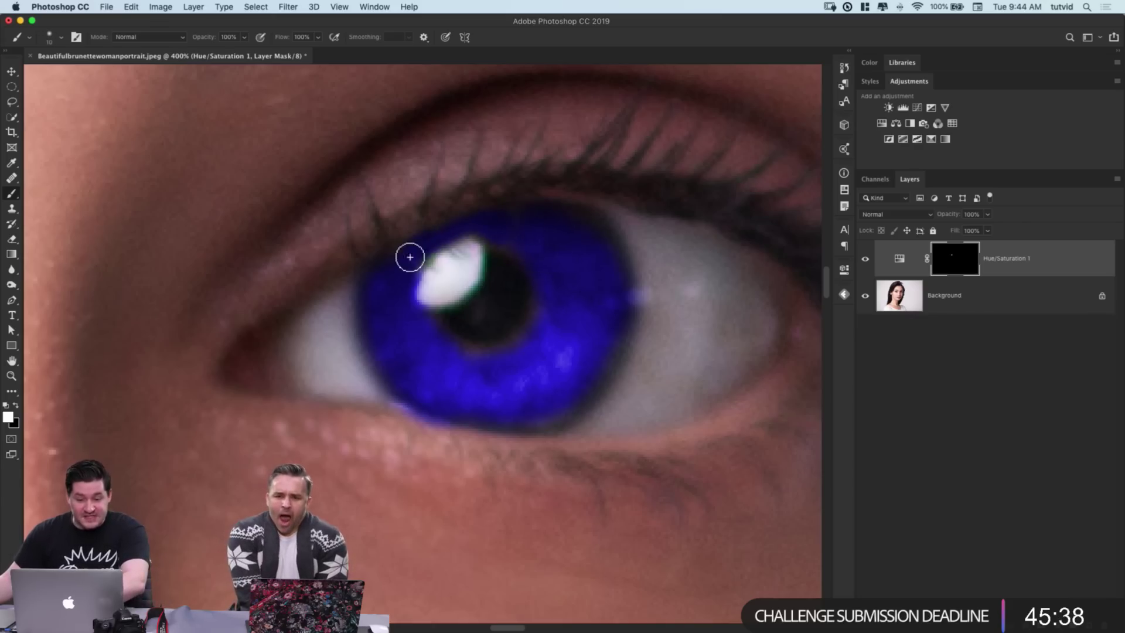
key("bracketright")
key("bracketright")
key("bracketright")
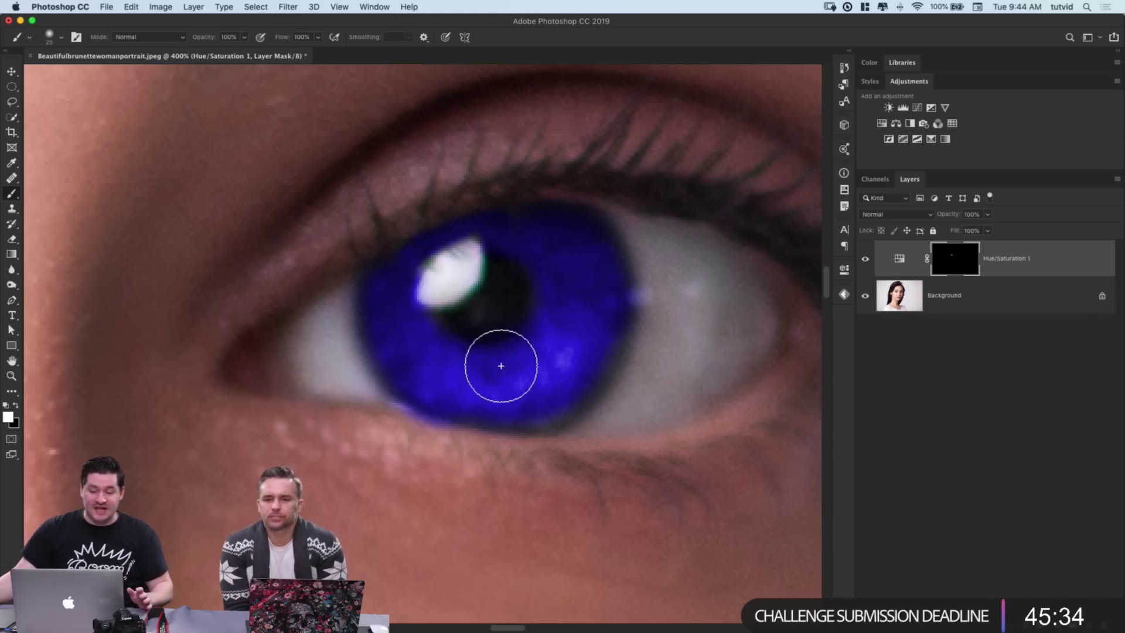
Step: Change the colorized Hue/Saturation adjustment to hue 20 and saturation 25
key("super+0")
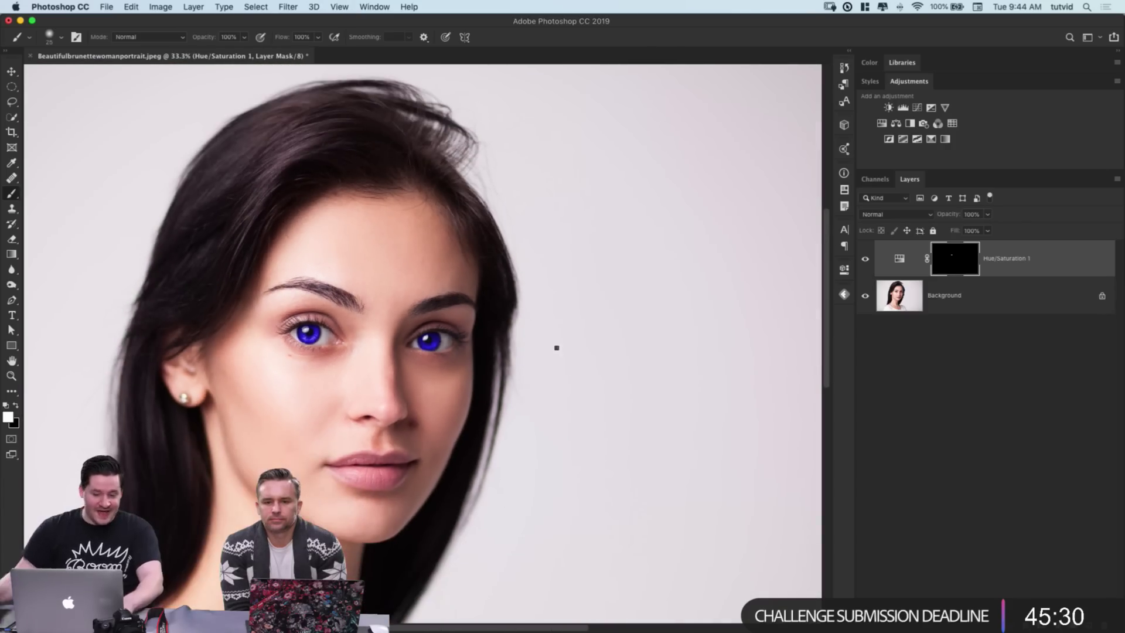
scroll(556, 346, "left", 4)
scroll(556, 346, "down", 3)
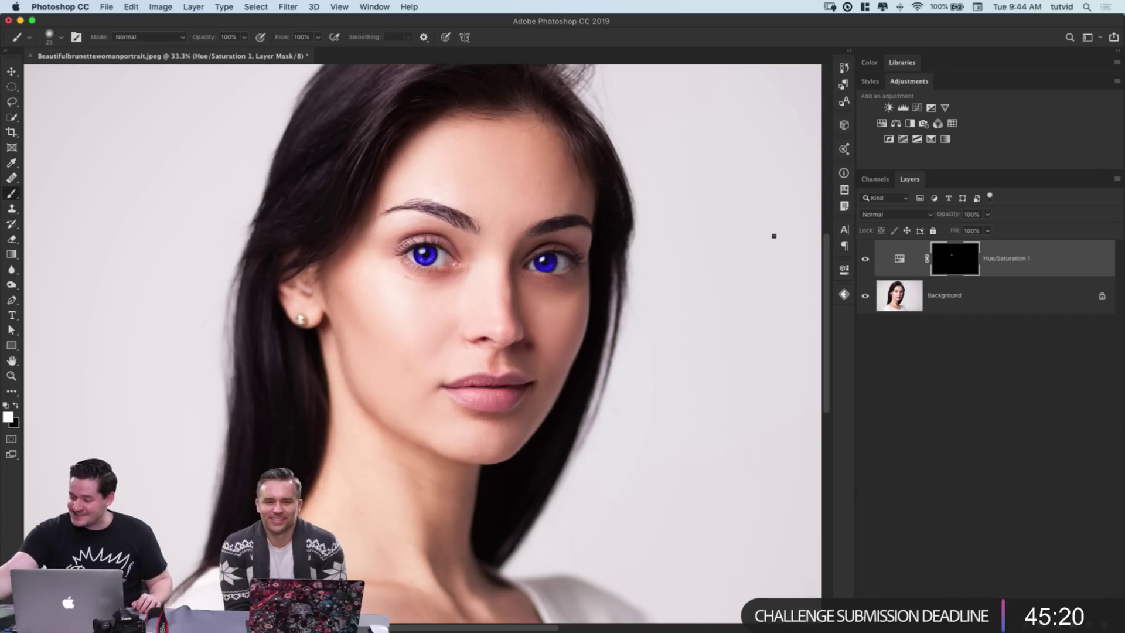
double_click(899, 259)
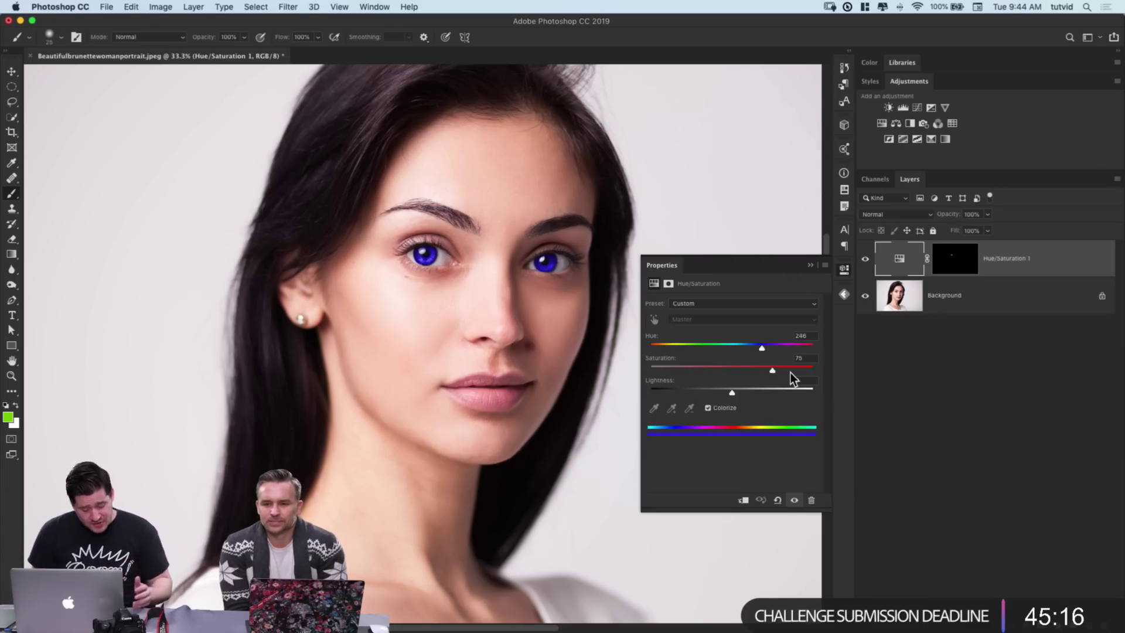
left_click(804, 336)
type("20")
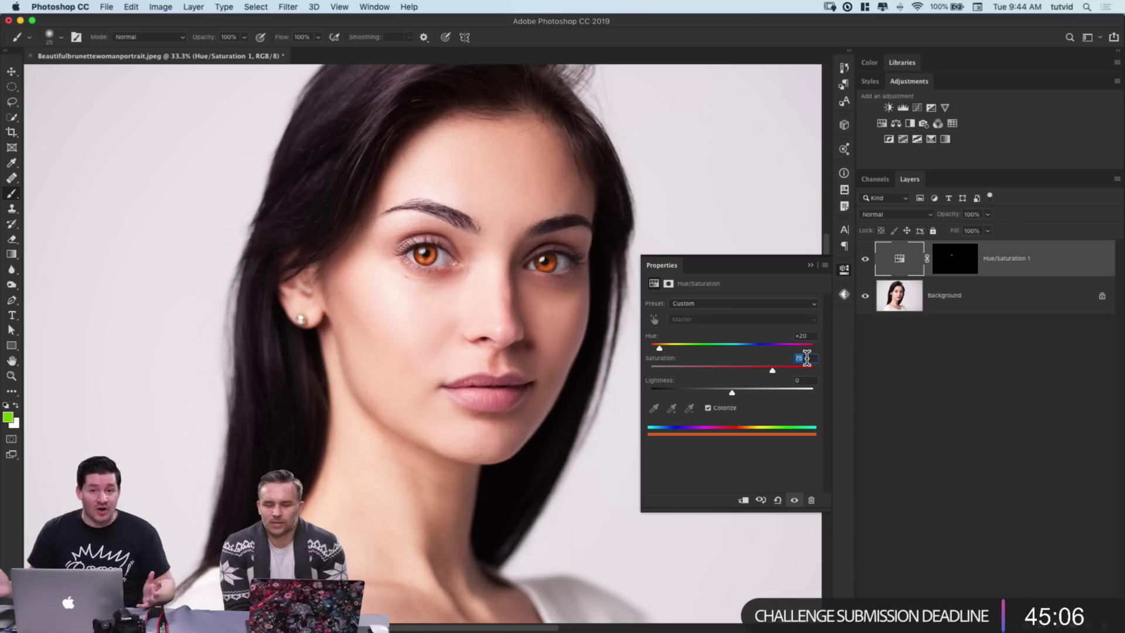
type("25")
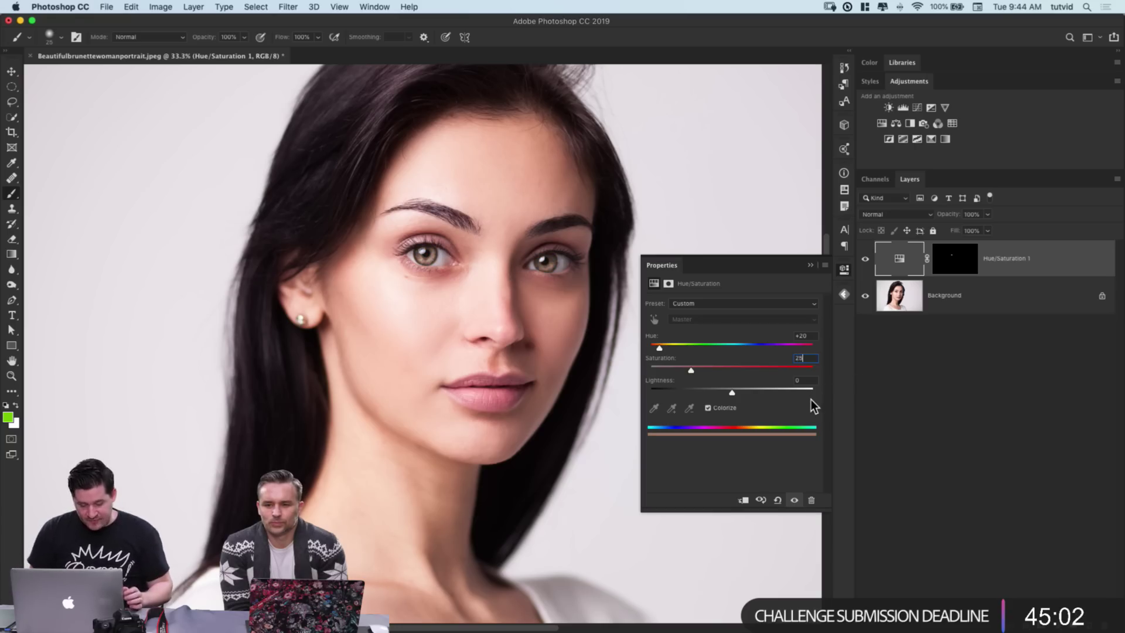
key("Return")
Step: Lower the Hue/Saturation lightness to -37, and toggle the adjustment layer off and on to compare the eye color
left_click_drag(731, 392, 695, 399)
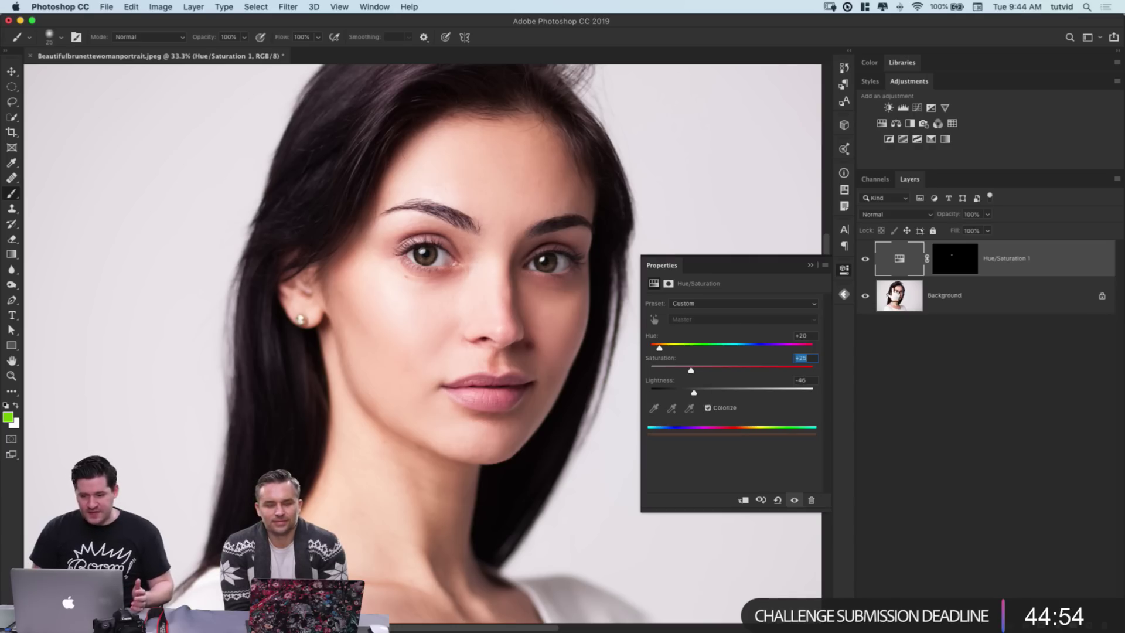
left_click(844, 269)
double_click(903, 267)
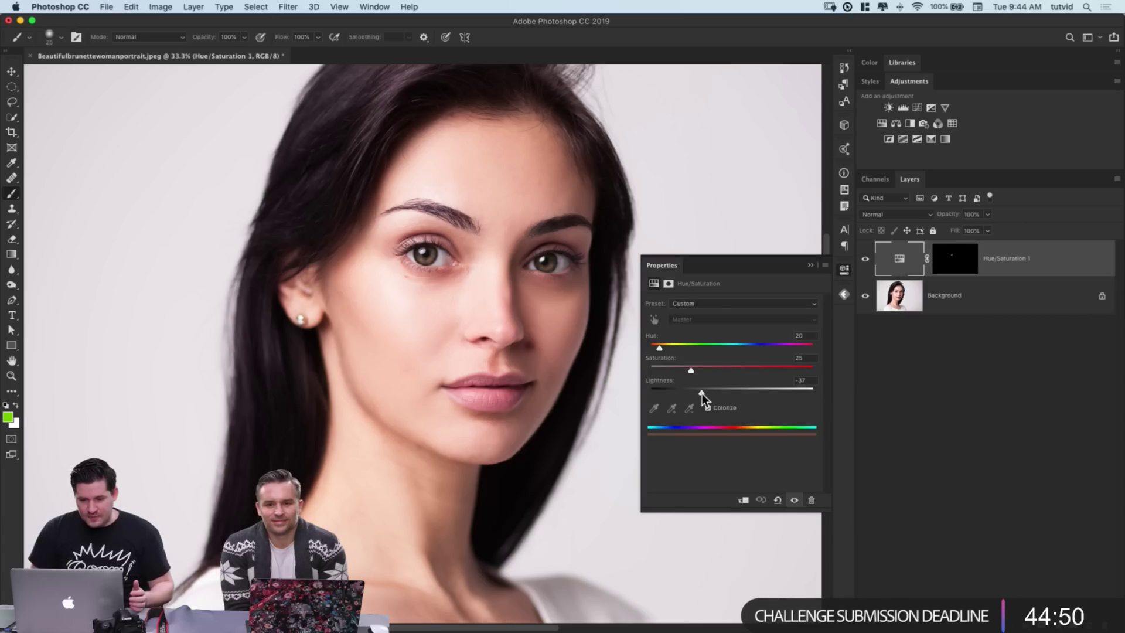
left_click(844, 269)
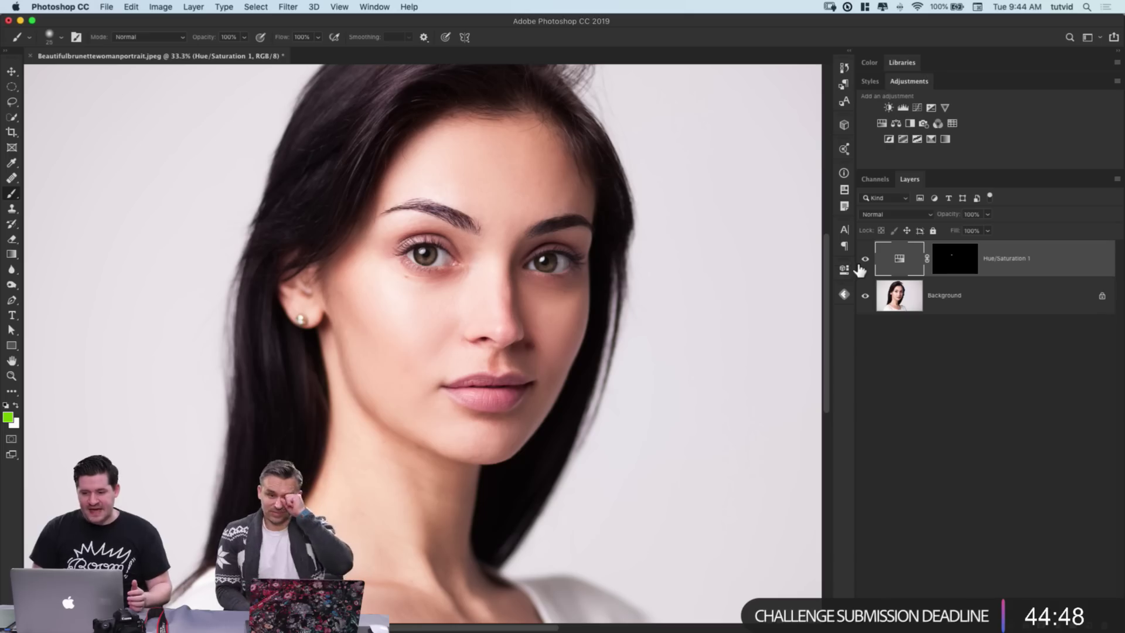
left_click(865, 260)
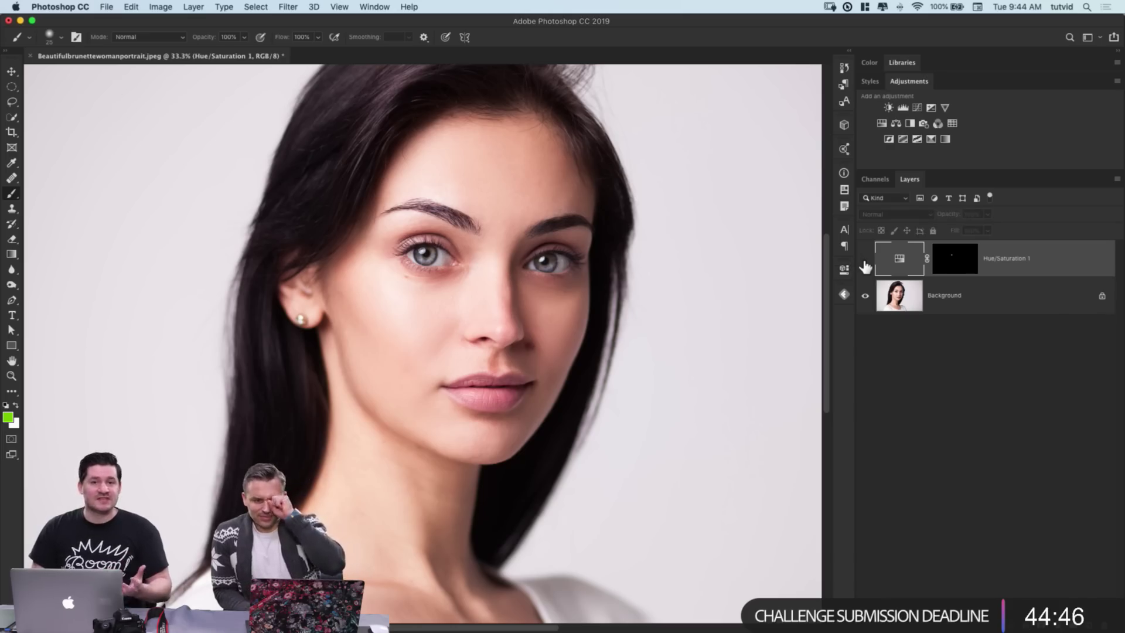
left_click(865, 261)
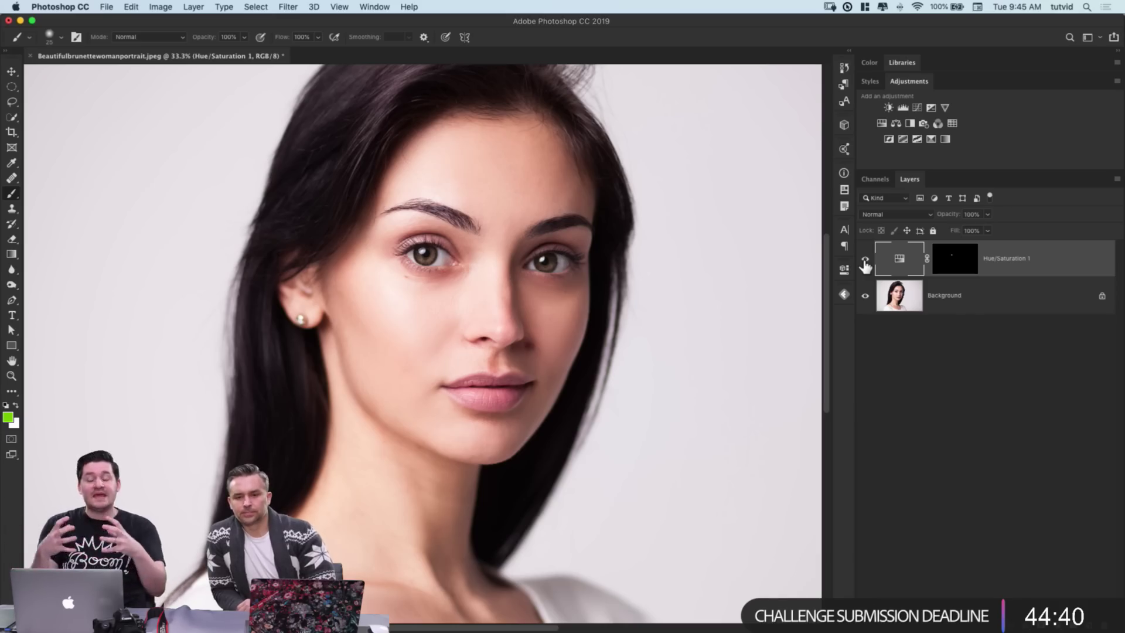
Step: Target the Hue/Saturation mask and dab white with a larger soft brush over the bright reflections in both eyes
key("super+equal")
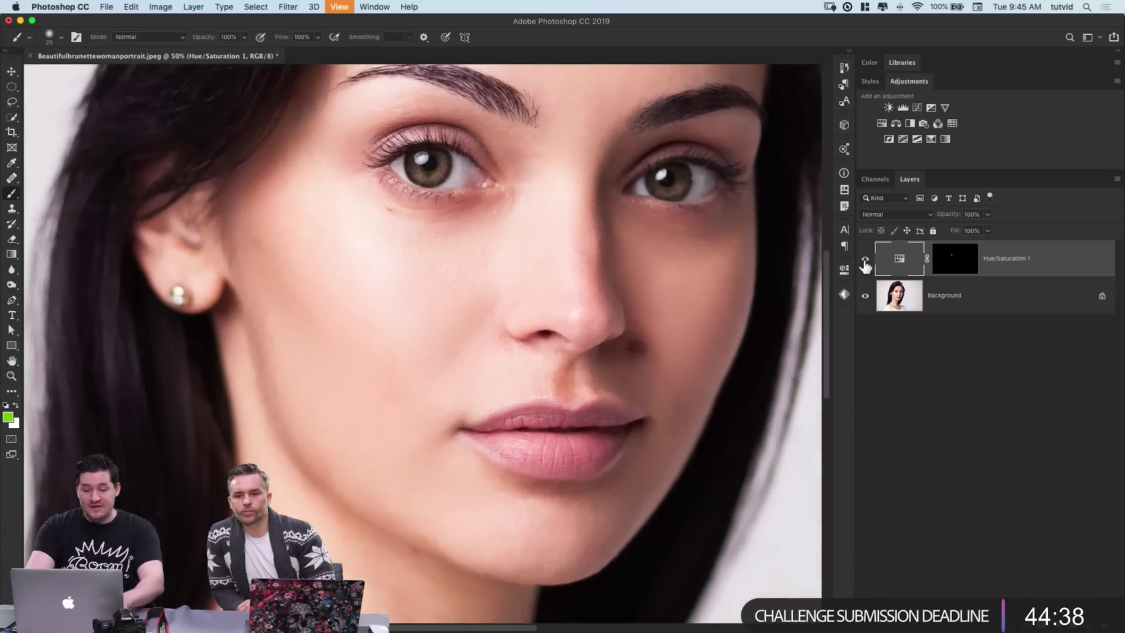
left_click_drag(465, 284, 472, 400)
key("super+equal")
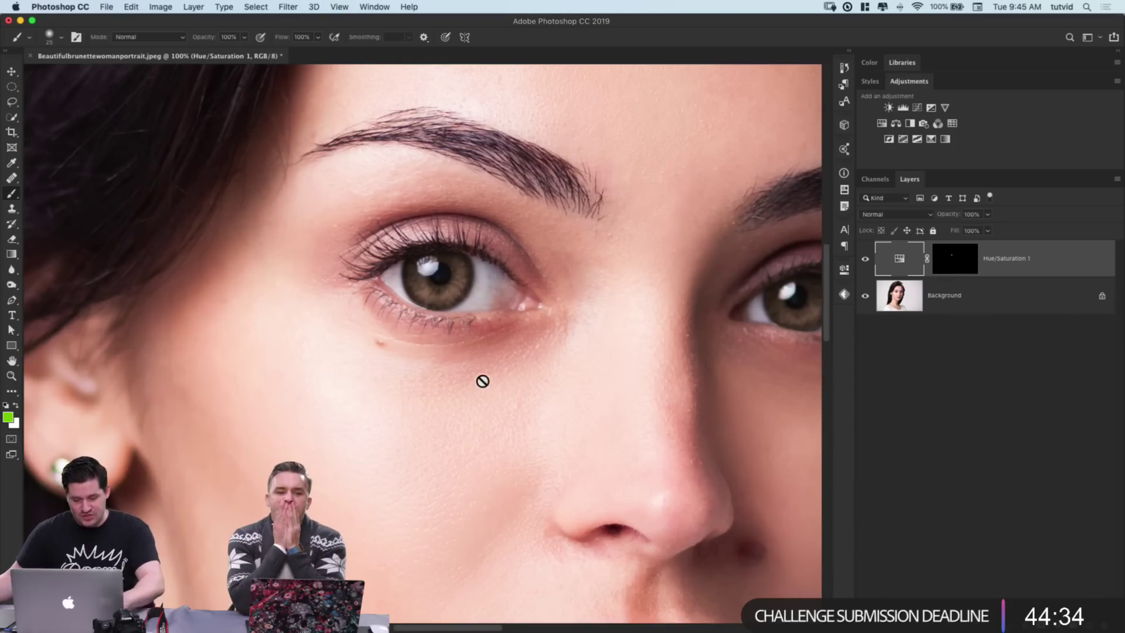
left_click(955, 258)
key("d")
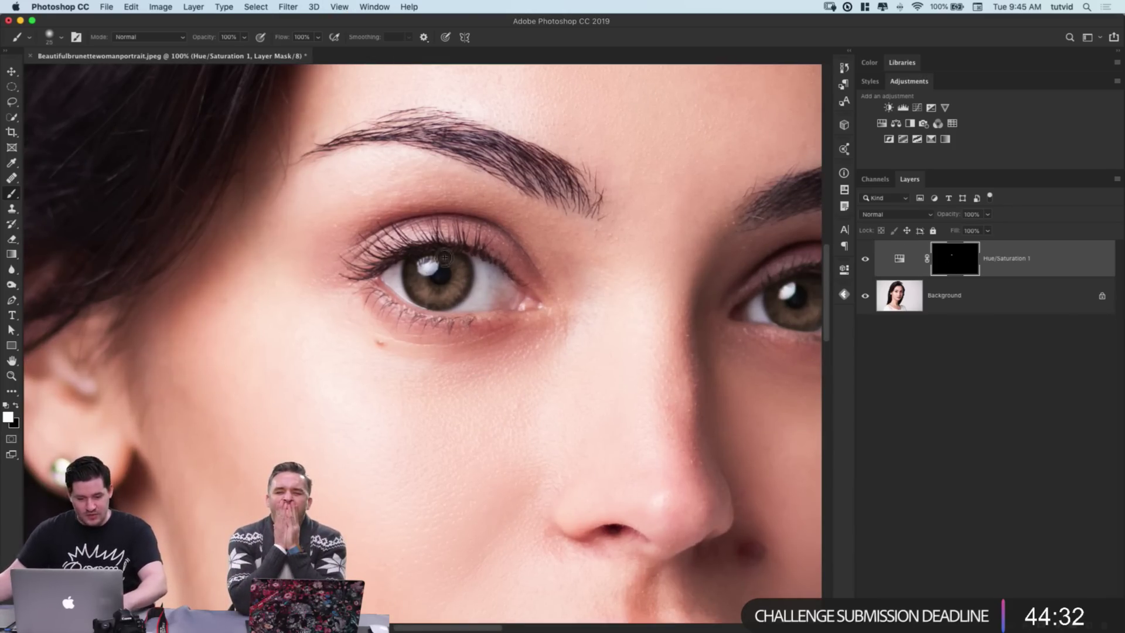
key("bracketright")
key("bracketright")
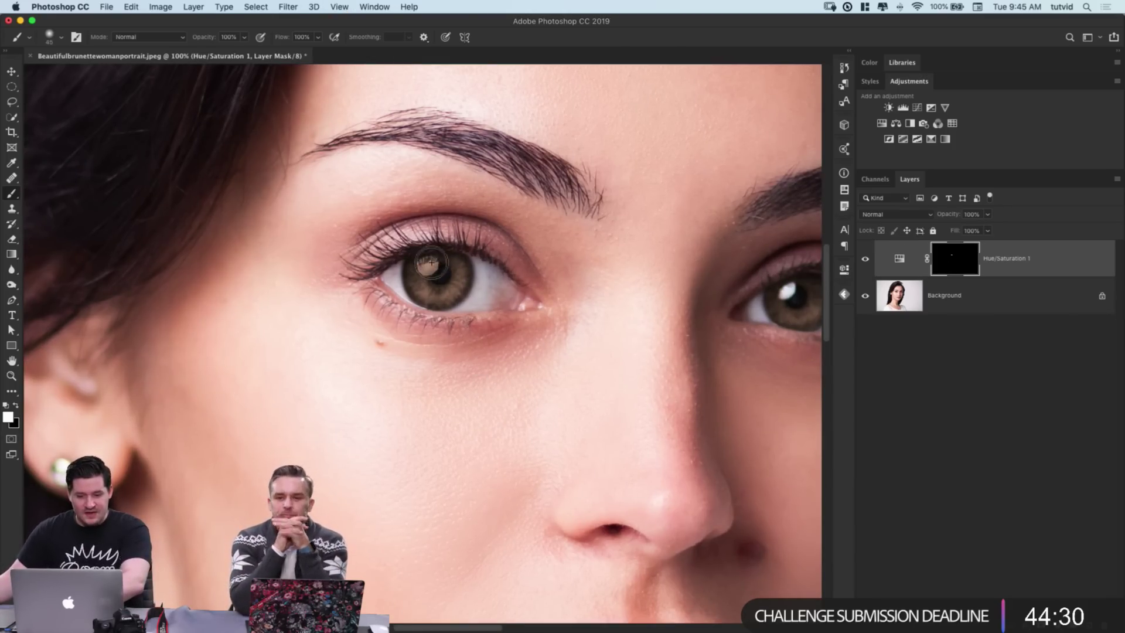
left_click(787, 291)
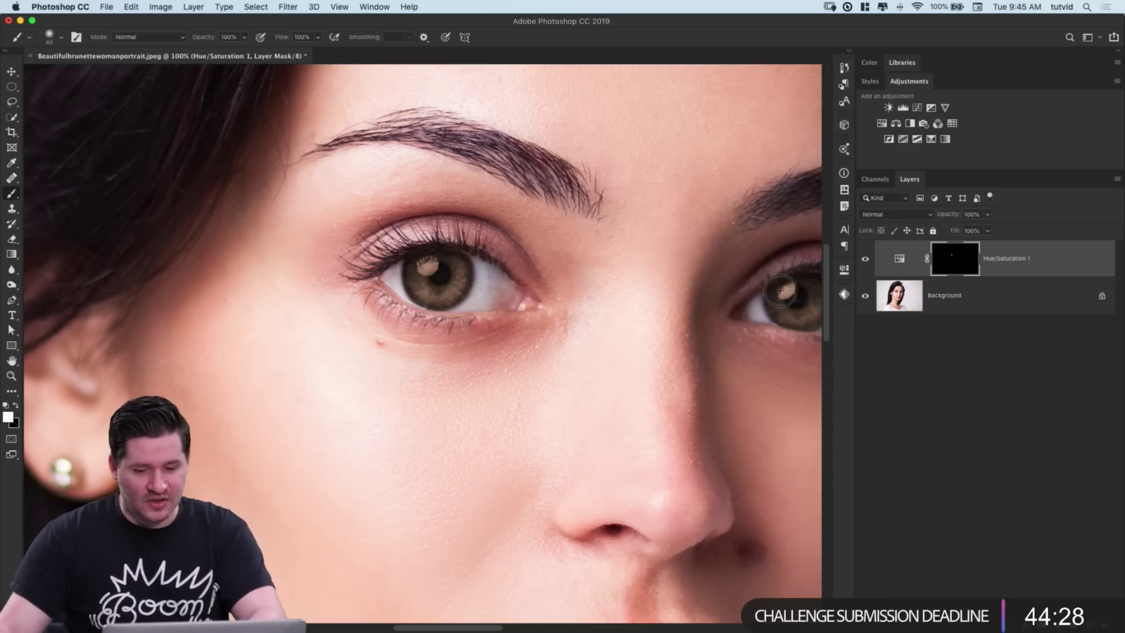
Step: Undo the last white dab on the mask, over the right-hand eye's reflection
key("super+0")
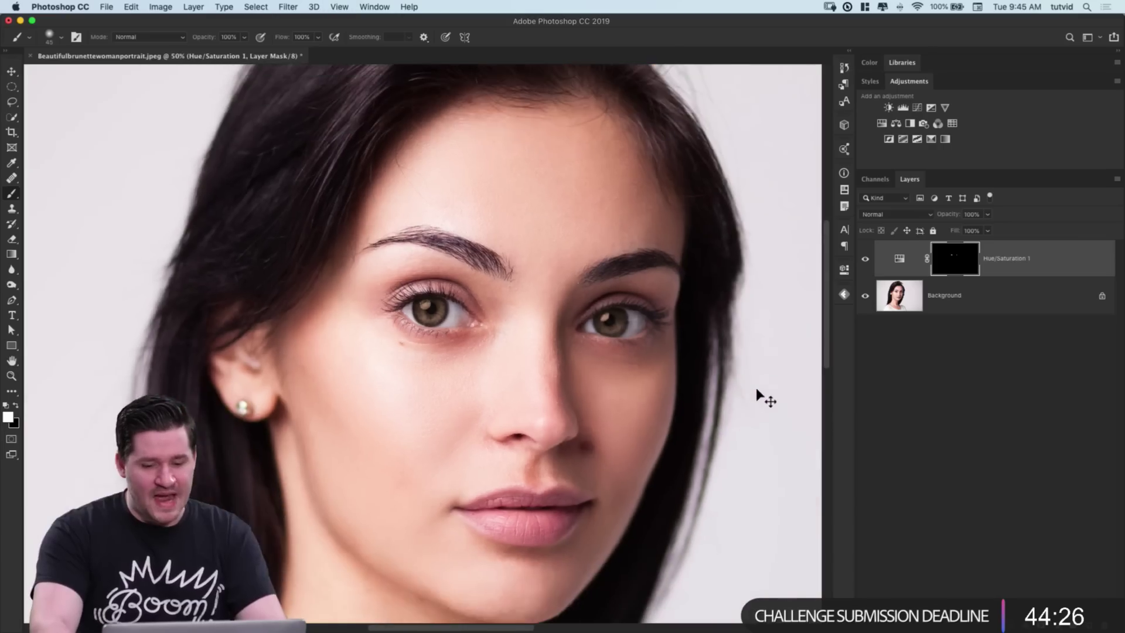
key("super+minus")
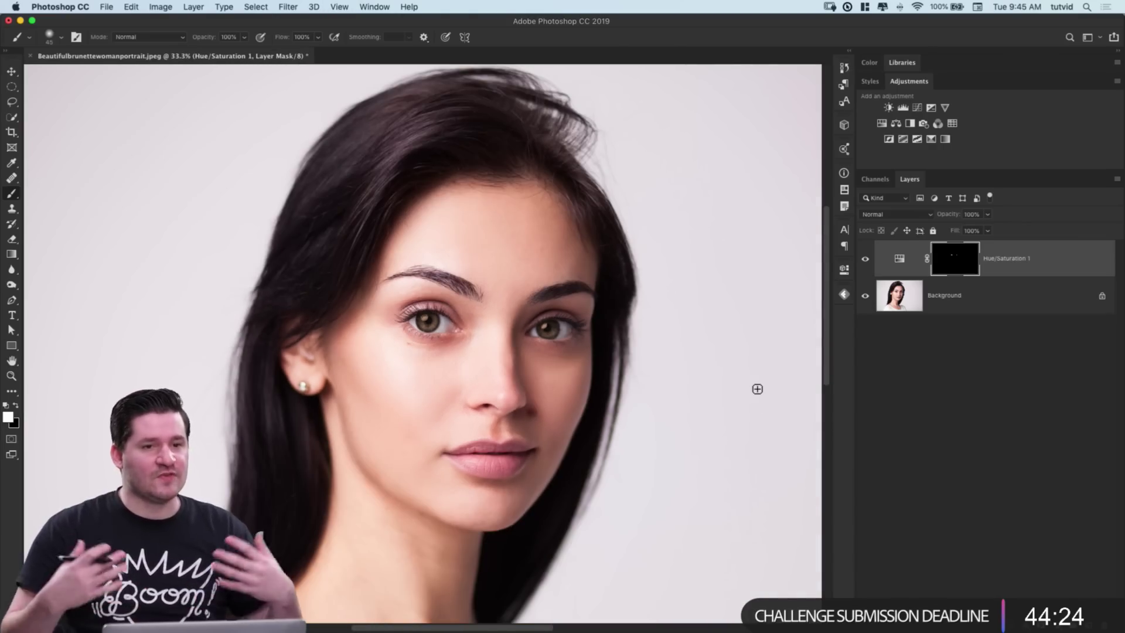
key("super+z")
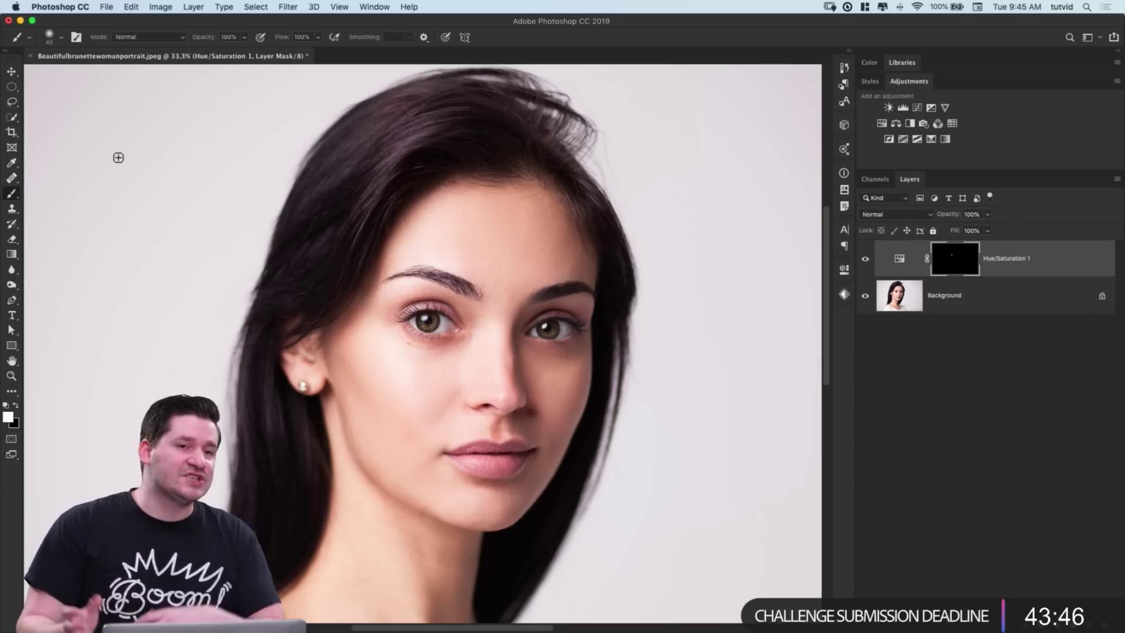
Step: Close the portrait without saving, open the blonde woman in the pink turtleneck from the Images library, and restore the default colors
left_click(30, 56)
left_click(522, 219)
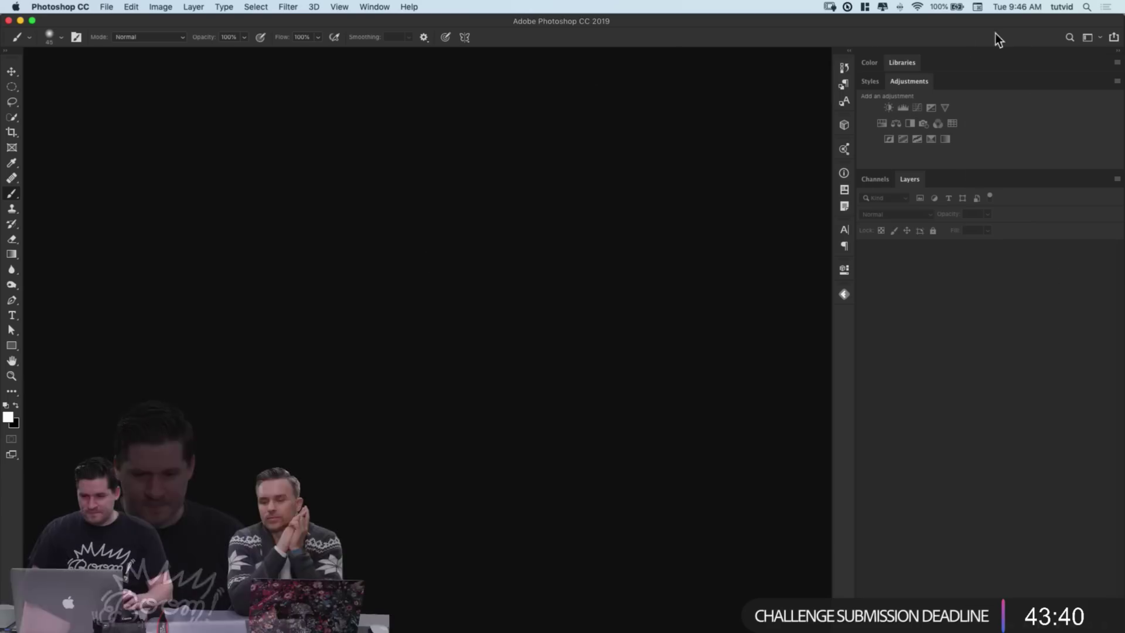
left_click(904, 62)
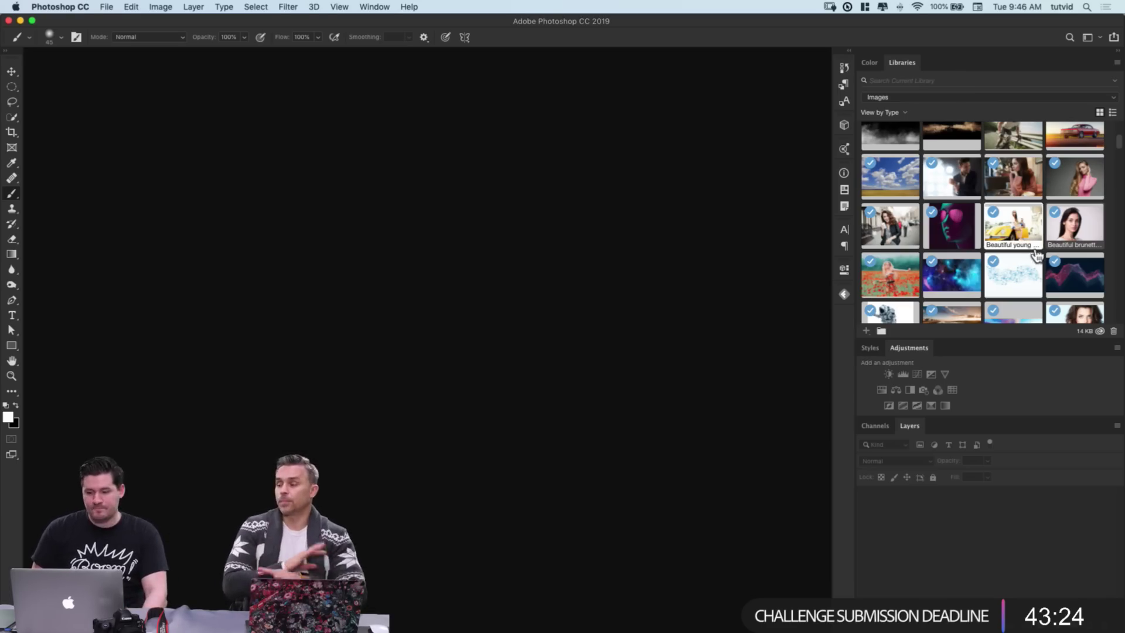
double_click(1075, 176)
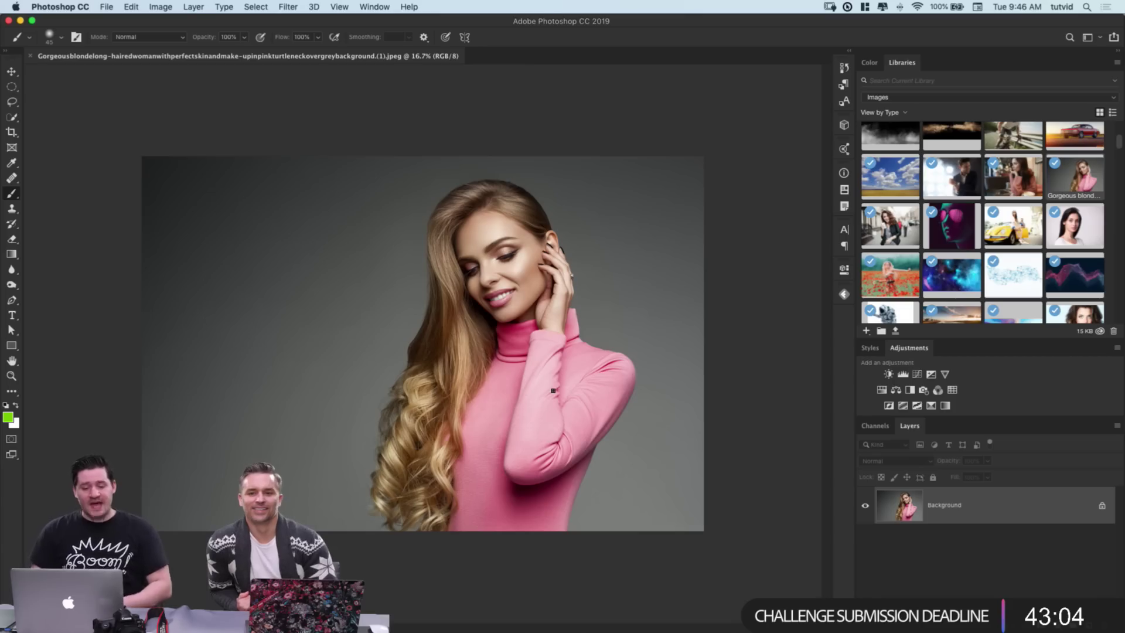
key("d")
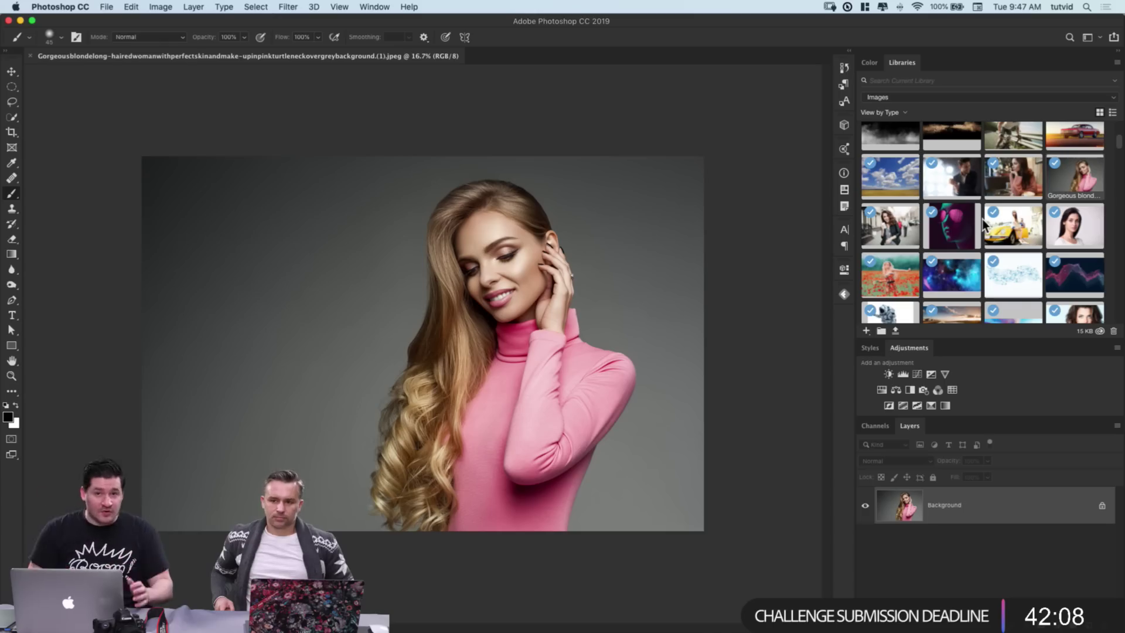
mouse_move(978, 235)
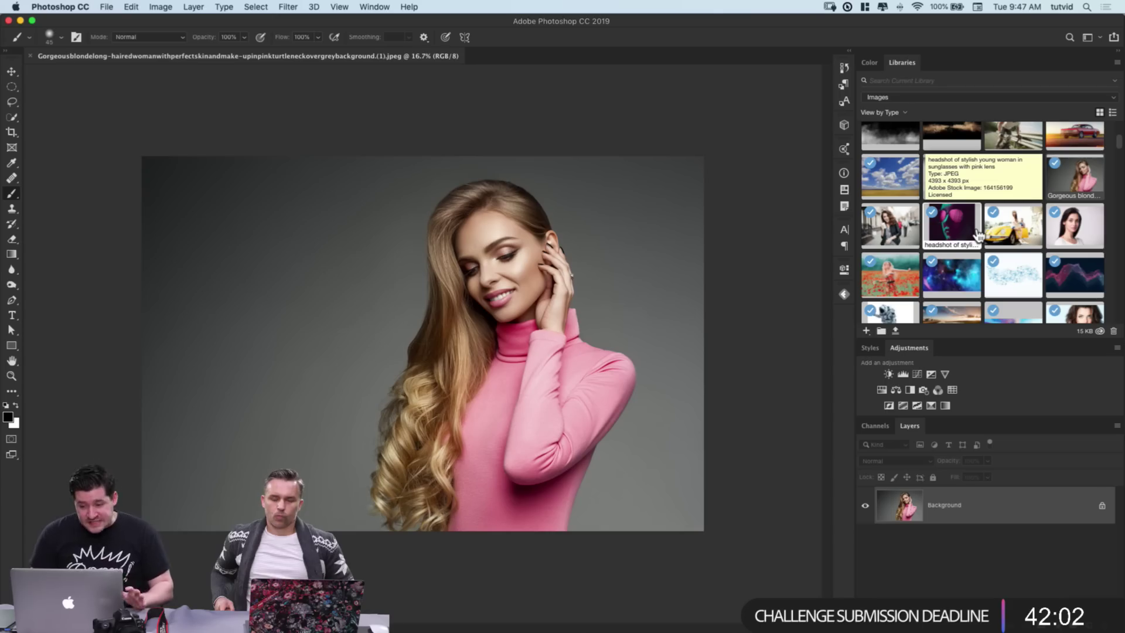
mouse_move(1072, 186)
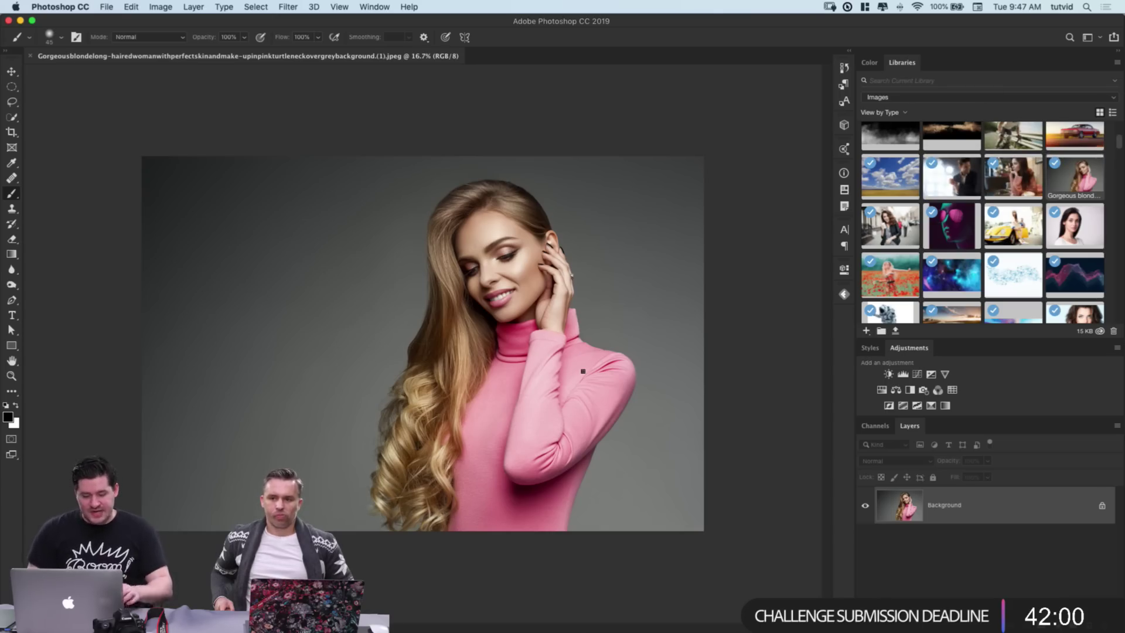
key("super+equal")
key("super+equal")
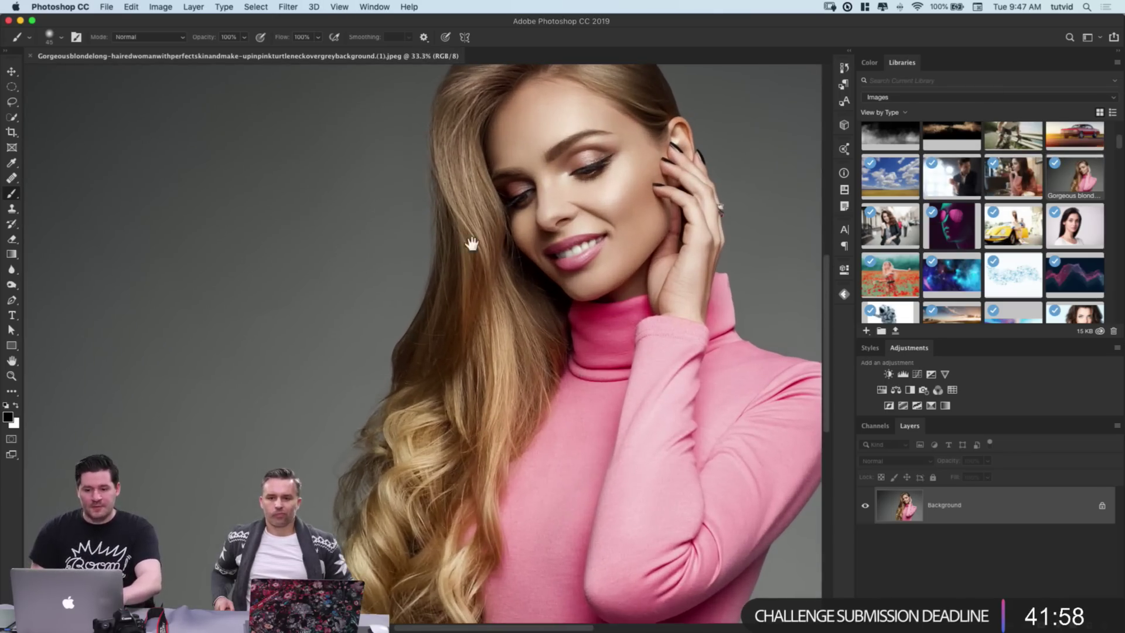
key("super+minus")
key("super+minus")
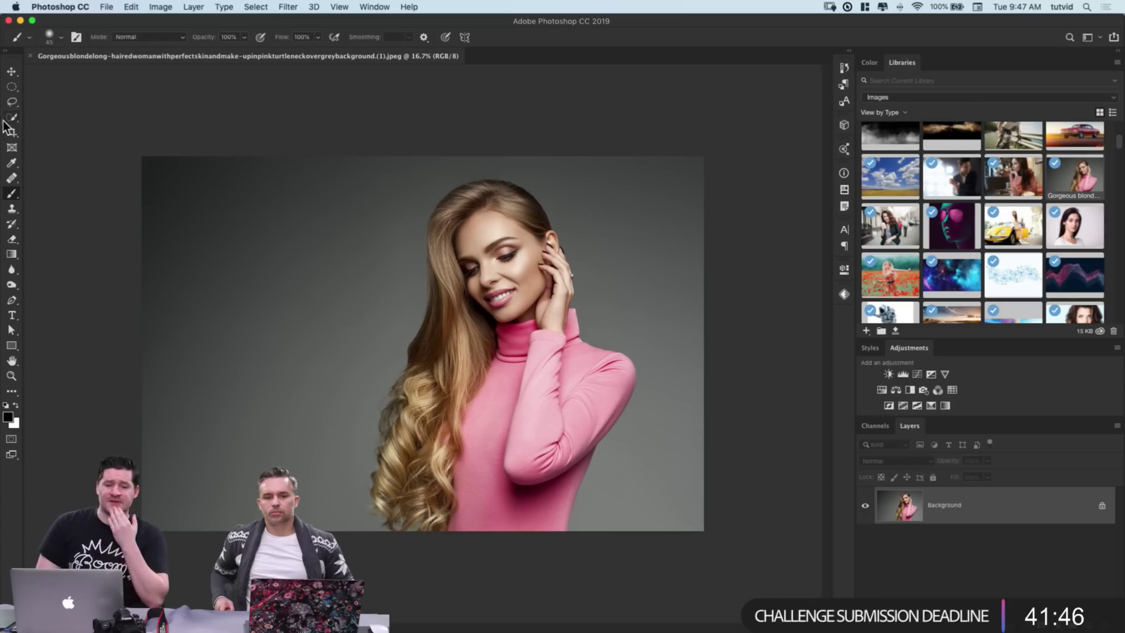
Step: Try a rectangular marquee selection around the woman in the pink turtleneck, then deselect it
left_click(10, 86)
left_click_drag(10, 86, 82, 85)
left_click_drag(382, 174, 617, 574)
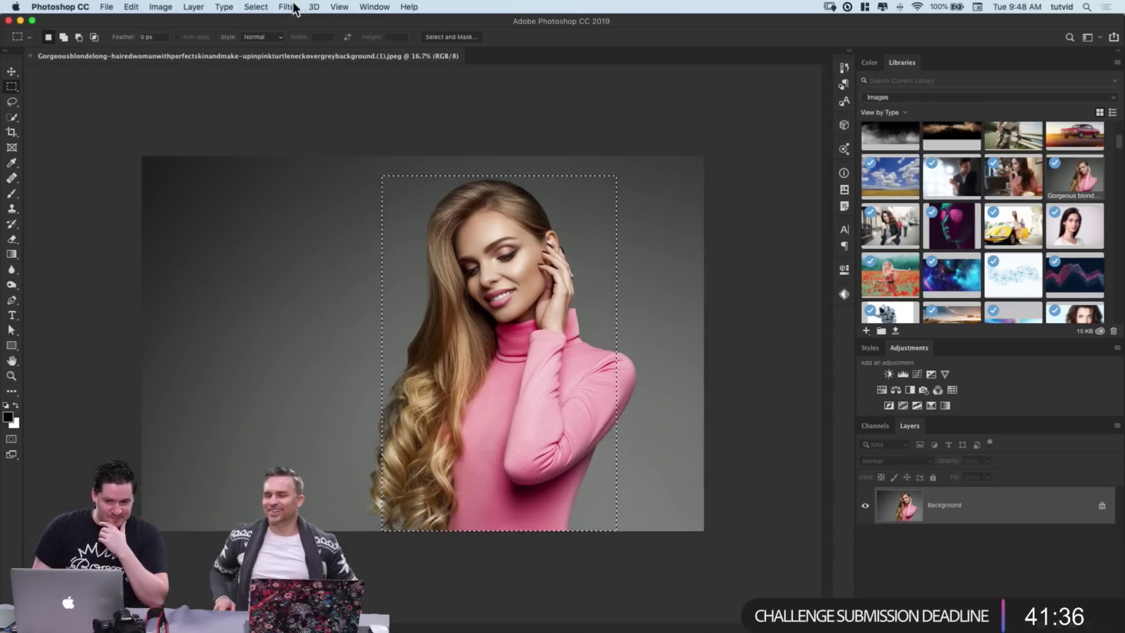
left_click(261, 7)
left_click(266, 31)
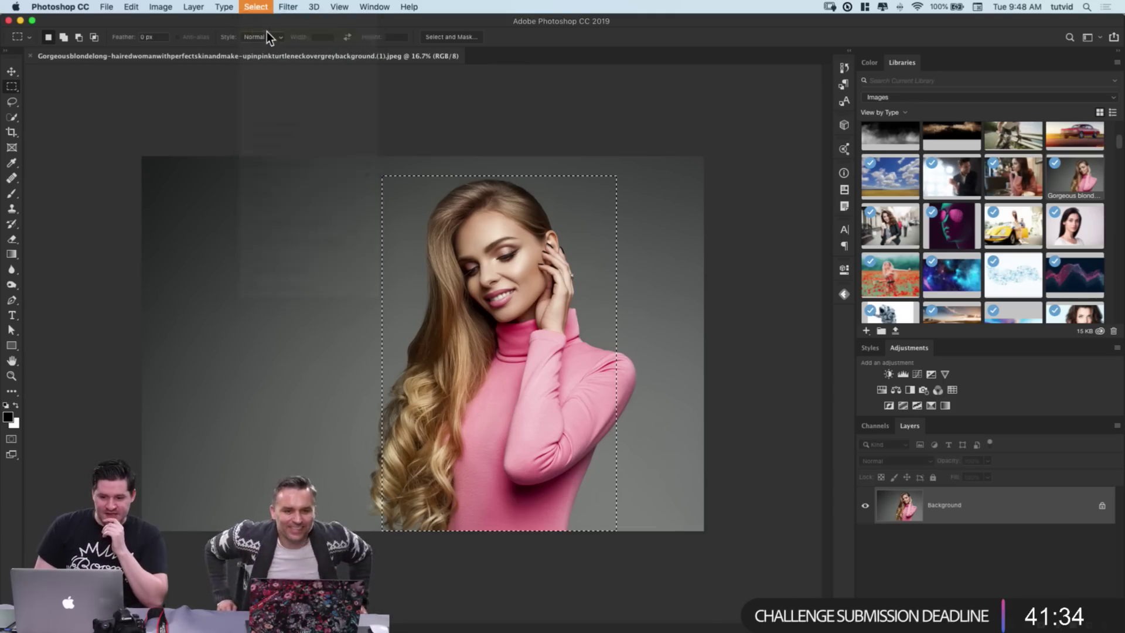
Step: Try tracing a freehand Lasso selection around the woman's hair and body, then deselect it
left_click(13, 101)
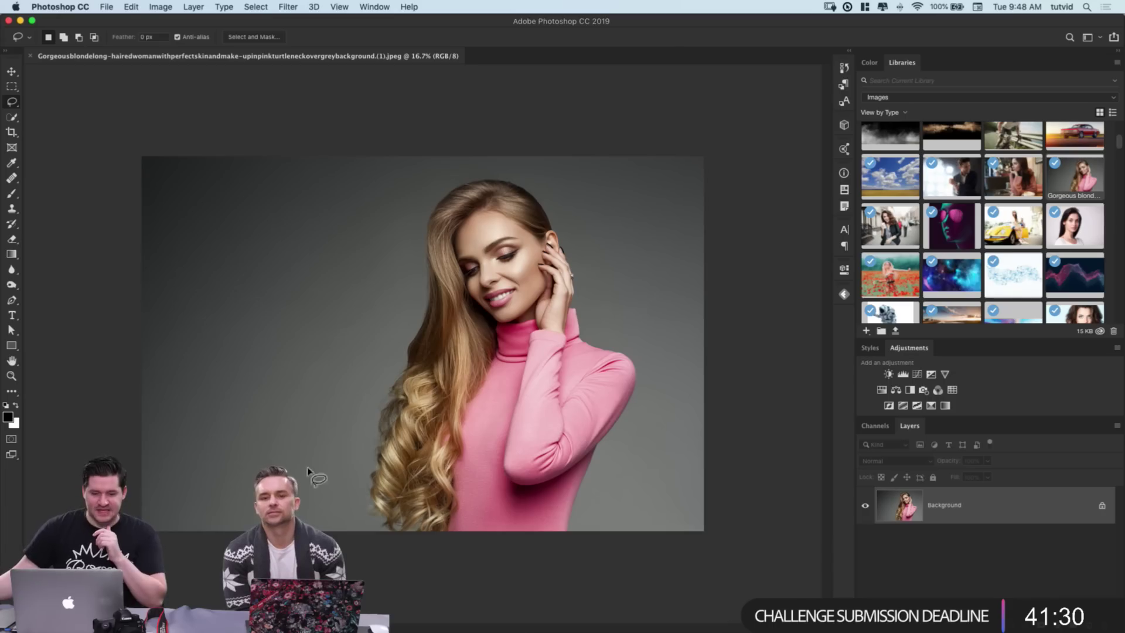
mouse_move(377, 497)
left_mouse_down()
mouse_move(426, 308)
mouse_move(436, 211)
mouse_move(453, 187)
mouse_move(526, 194)
mouse_move(558, 241)
mouse_move(575, 319)
mouse_move(631, 366)
mouse_move(629, 404)
mouse_move(566, 527)
mouse_move(421, 534)
mouse_move(406, 553)
left_mouse_up()
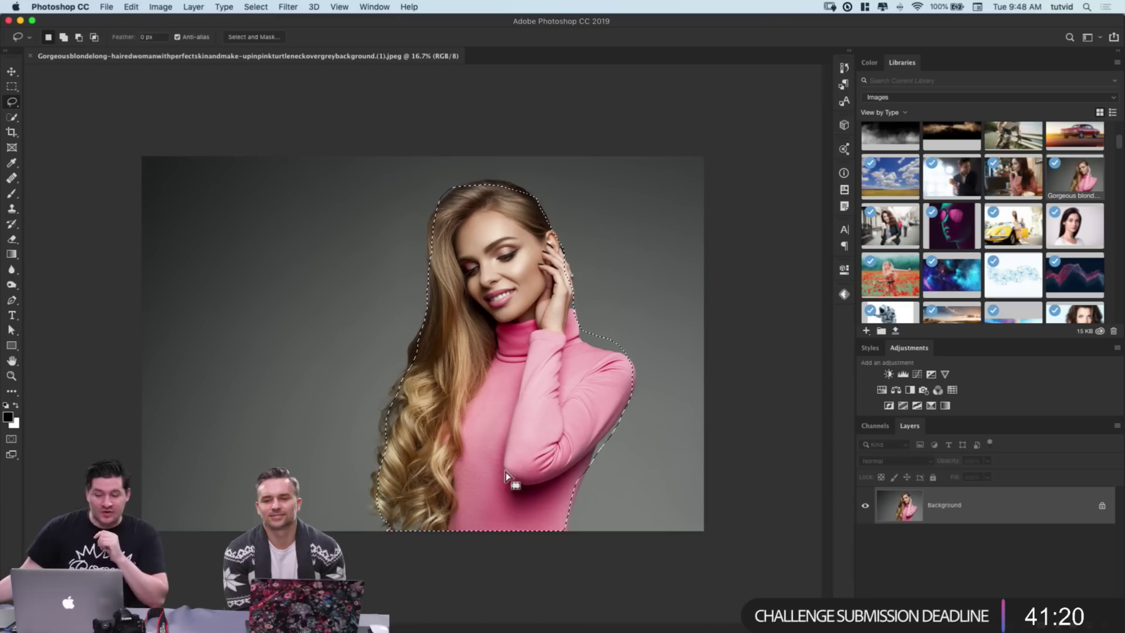
key("super+d")
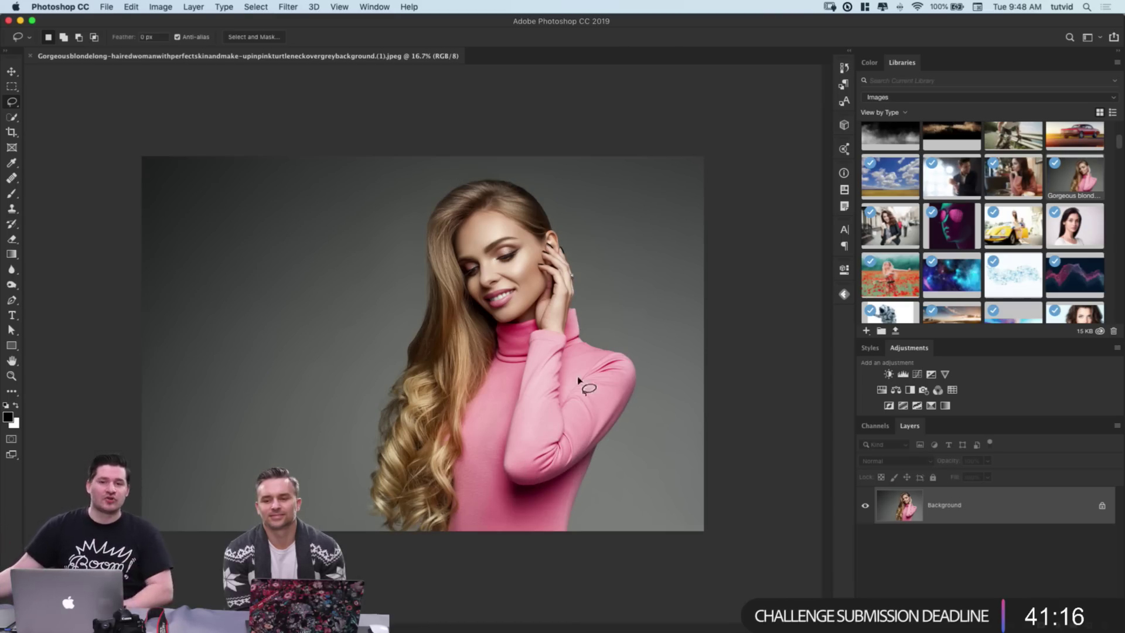
Step: Enlarge the Quick Selection brush to 125 and select the woman's hair, face and turtleneck
left_click(14, 117)
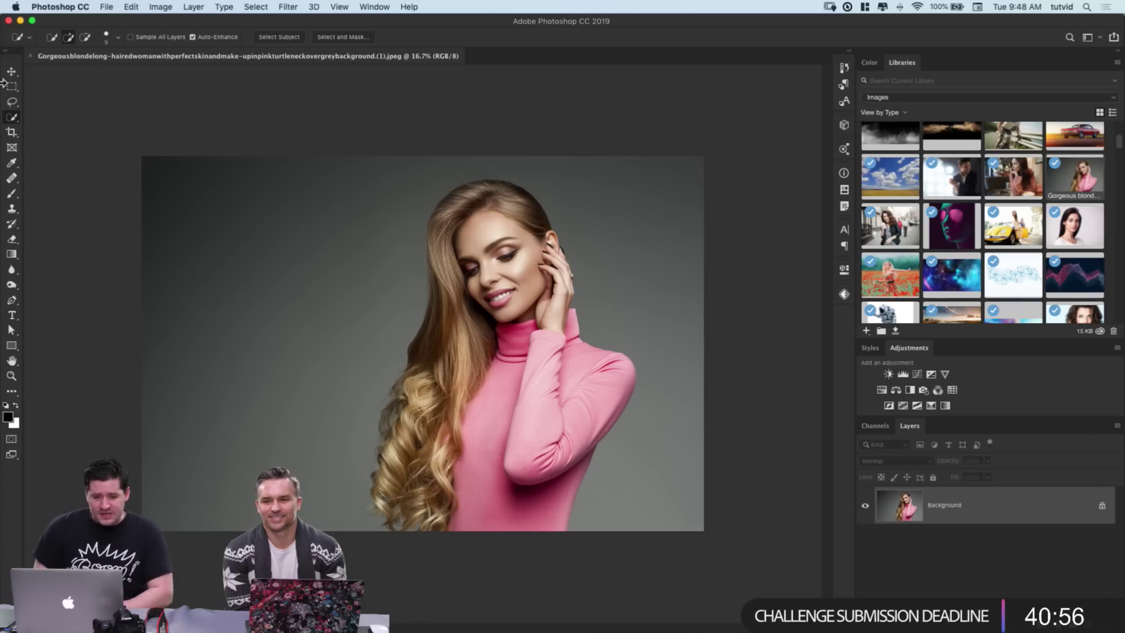
key("bracketright")
key("bracketright")
key("bracketright")
key("bracketright")
key("bracketright")
key("bracketright")
key("bracketright")
key("bracketright")
key("bracketright")
key("bracketright")
key("bracketright")
key("bracketright")
key("bracketright")
key("bracketright")
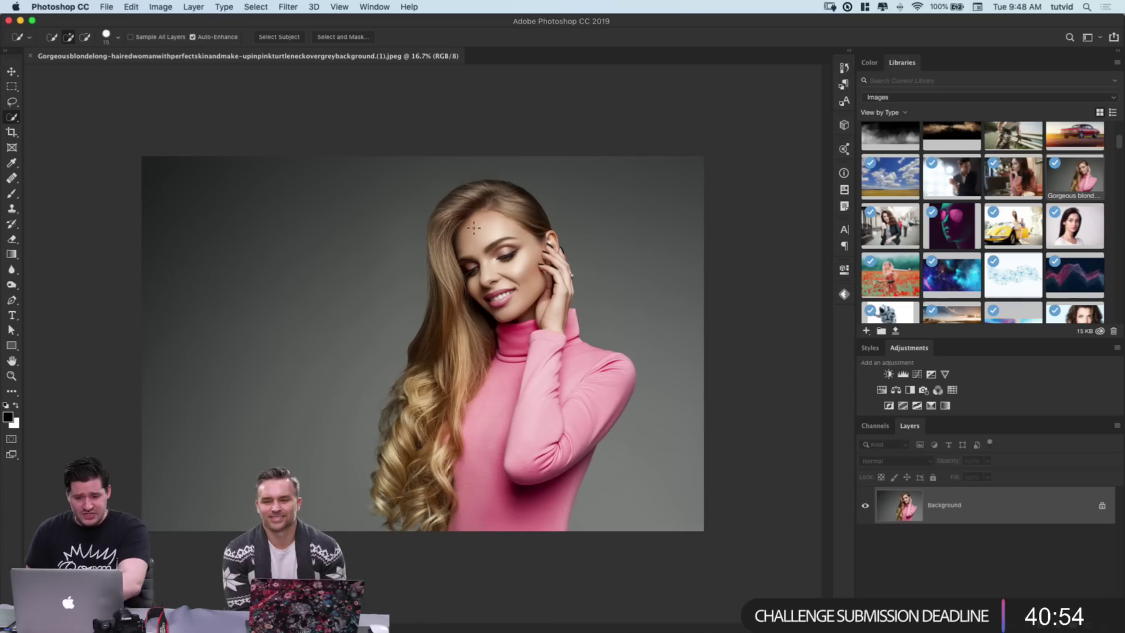
key("bracketright")
mouse_move(486, 188)
left_mouse_down()
mouse_move(429, 228)
mouse_move(494, 288)
mouse_move(483, 354)
mouse_move(433, 370)
mouse_move(410, 434)
mouse_move(394, 482)
mouse_move(412, 518)
mouse_move(386, 417)
mouse_move(402, 393)
mouse_move(525, 475)
mouse_move(579, 394)
left_mouse_up()
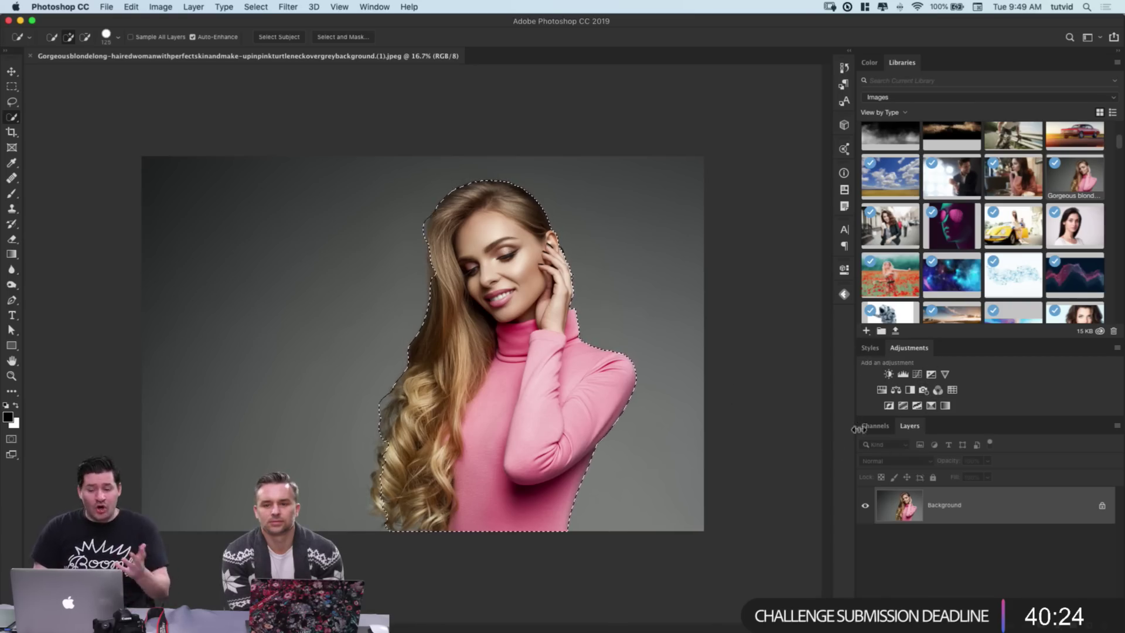
Step: Add a Hue/Saturation adjustment layer masked to the selected woman, set its hue to -46, and take up the Brush tool
left_click(882, 389)
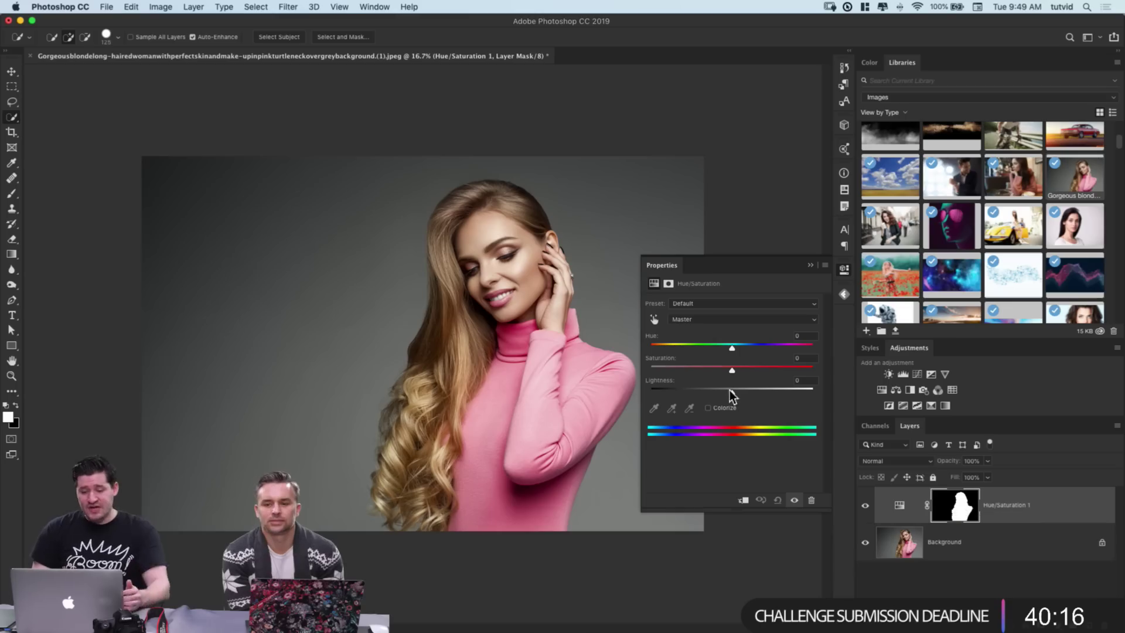
left_click_drag(734, 349, 696, 351)
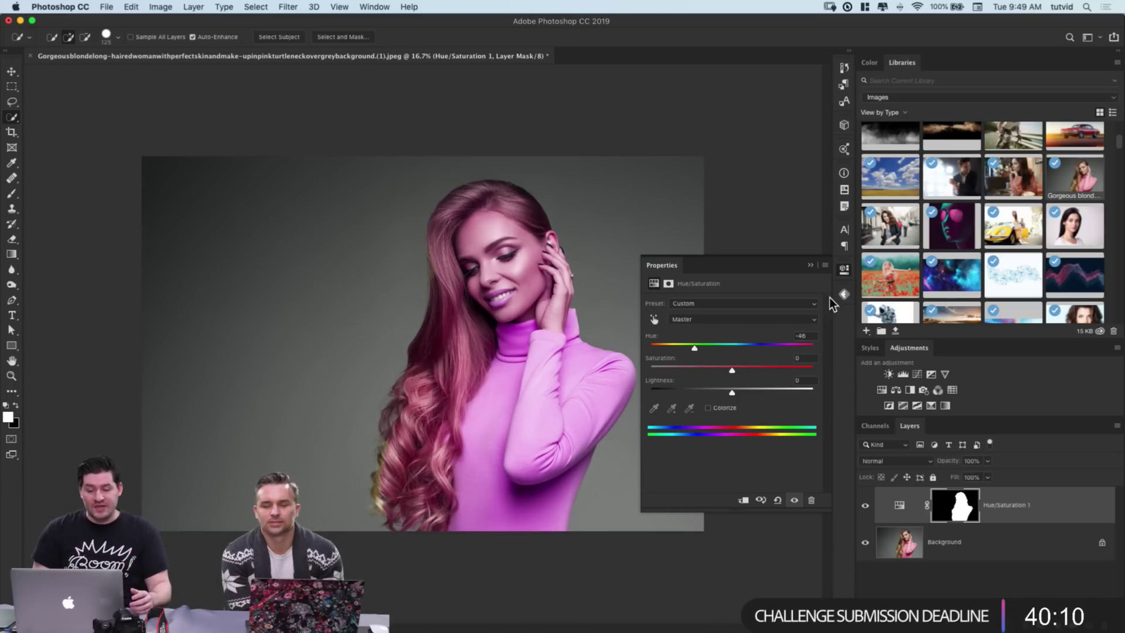
left_click(844, 271)
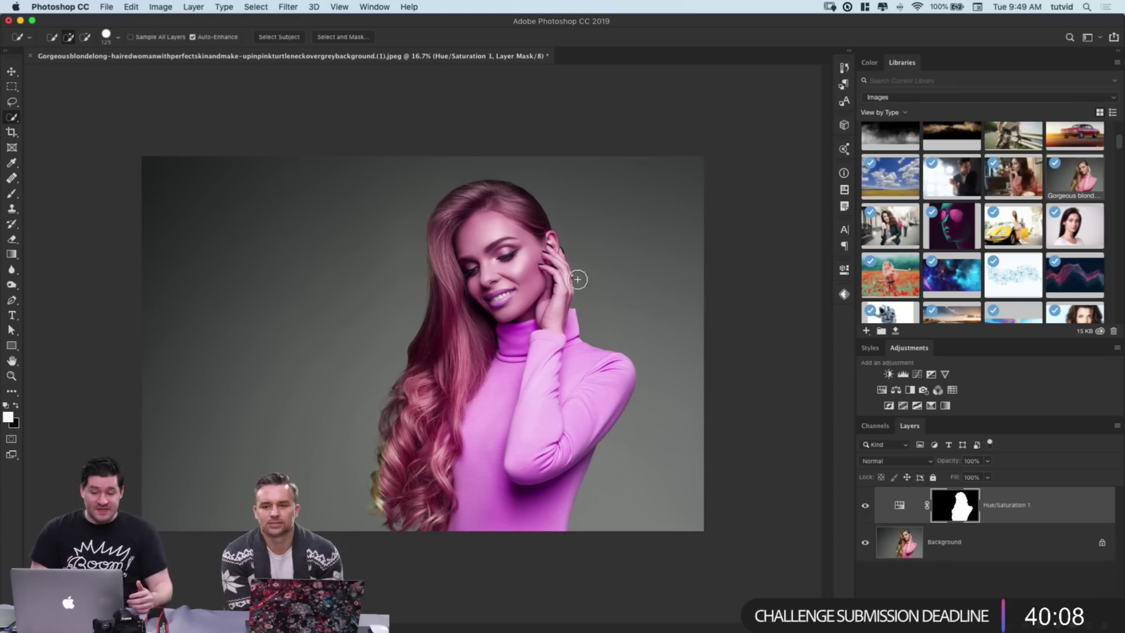
left_click(11, 196)
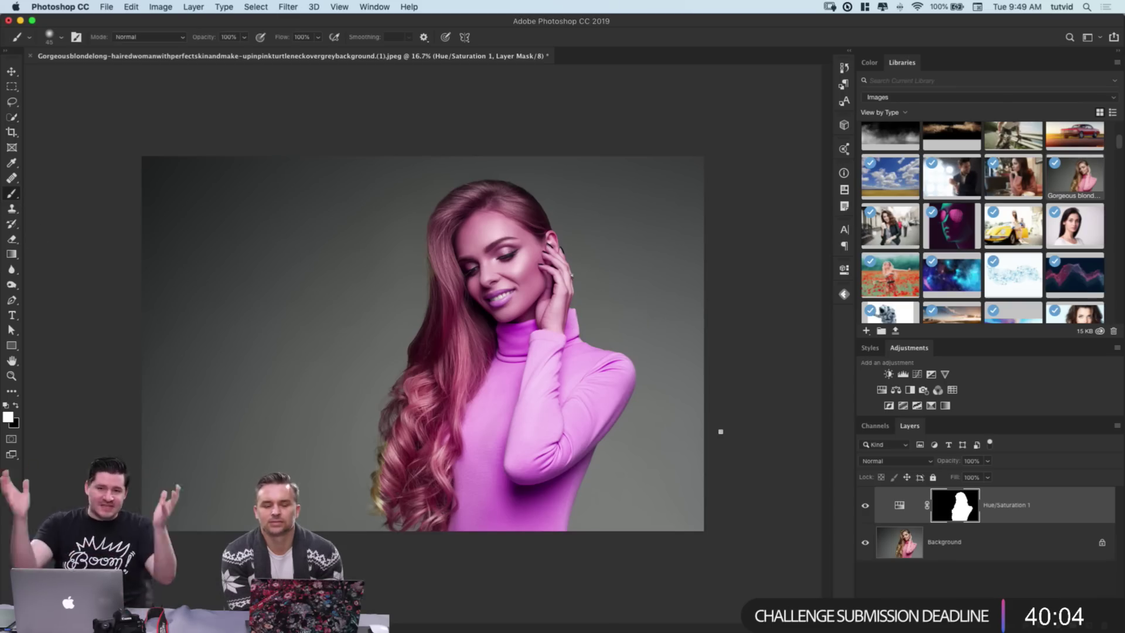
Step: Undo the hue change and the Hue/Saturation layer, then clear the selection around the woman
key("super+z")
key("super+z")
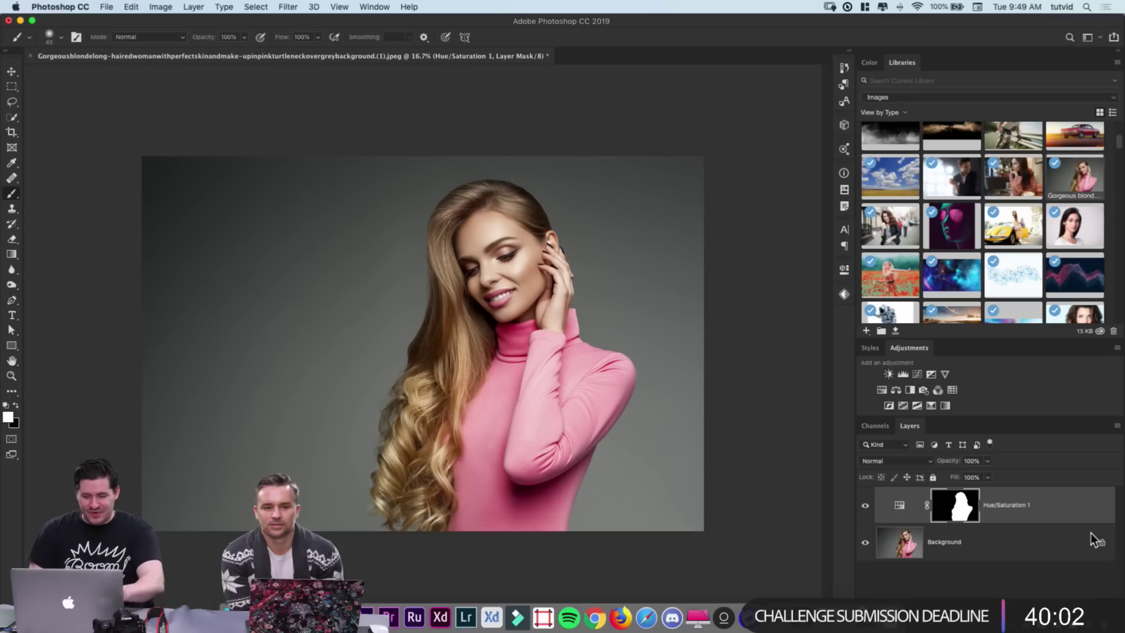
key("super+z")
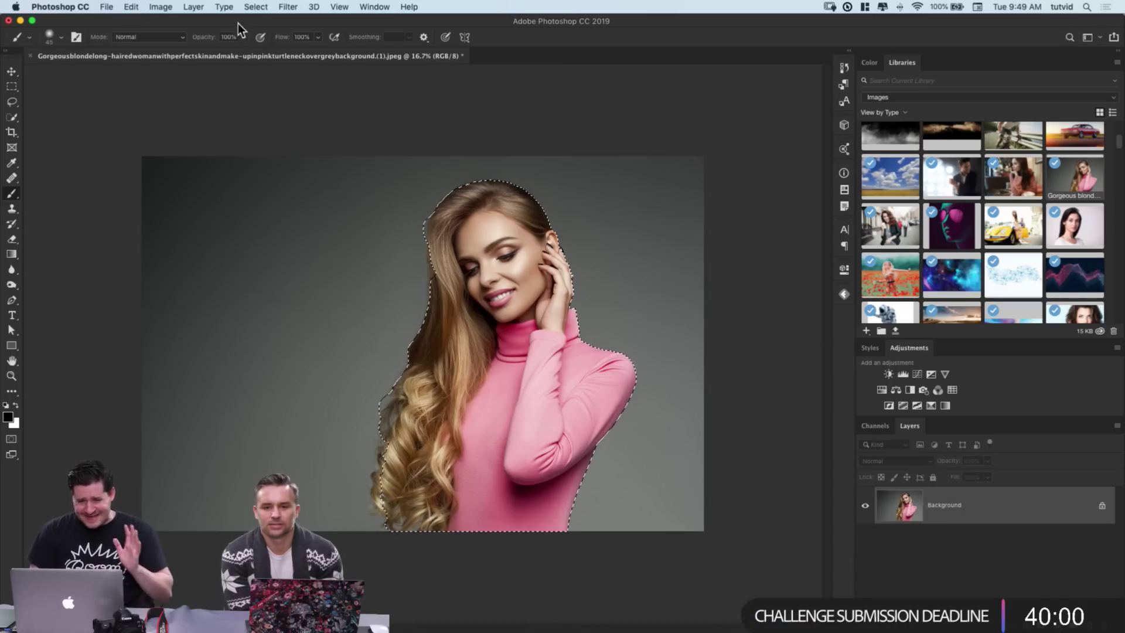
left_click(255, 6)
left_click(275, 33)
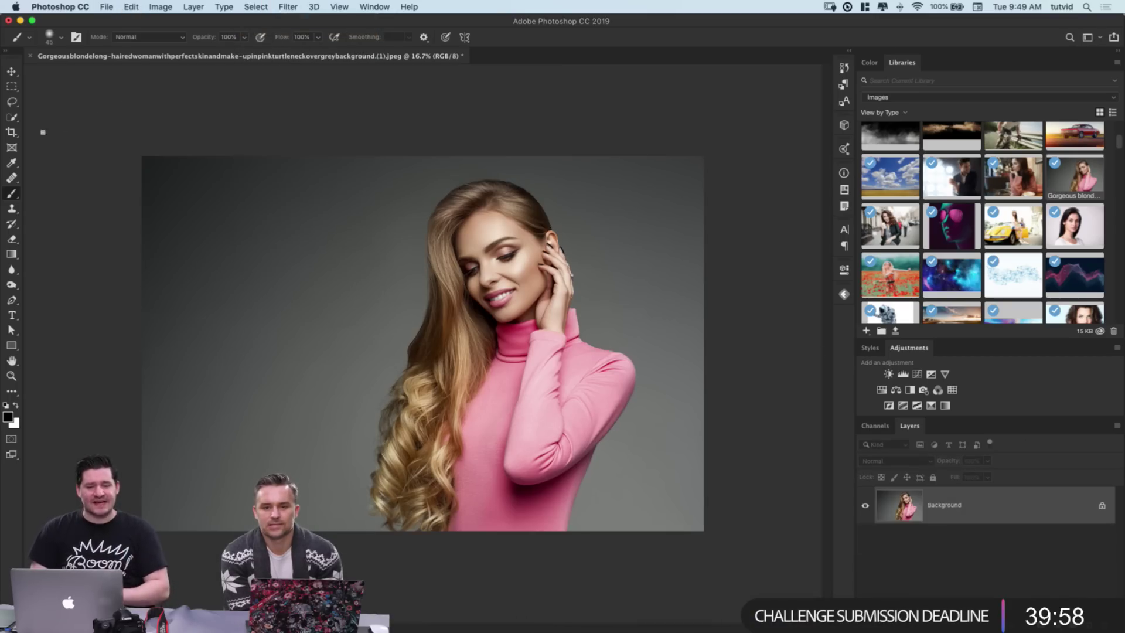
Step: Open the poppy-field woman from the Images library, try Select Subject on her, check the selection edges closely, and close the image
left_click(13, 118)
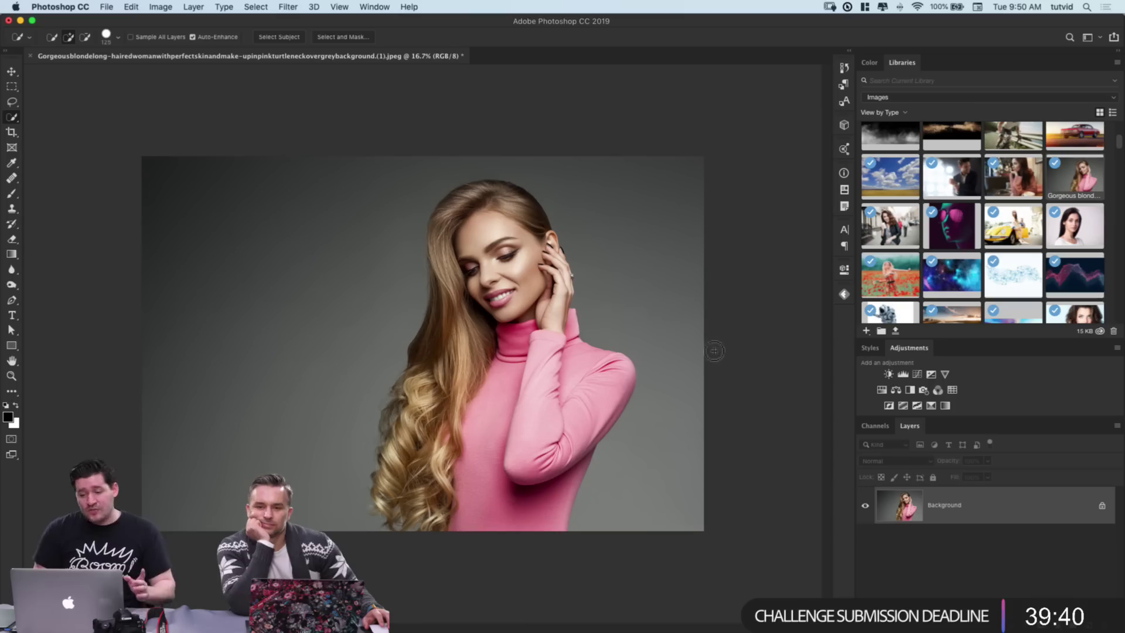
double_click(896, 282)
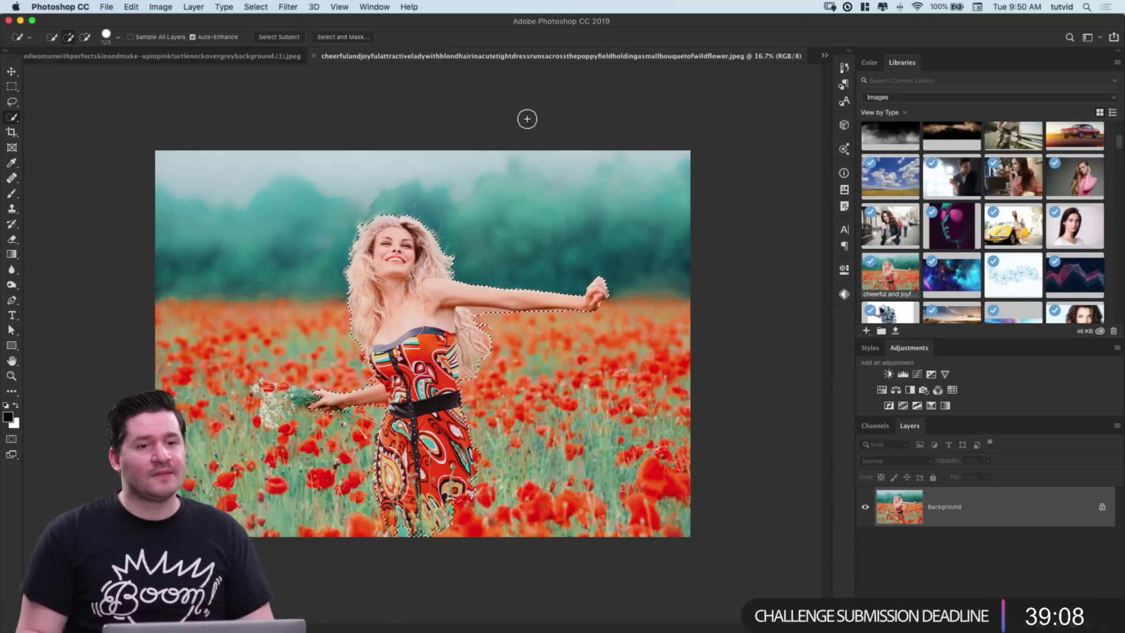
key("super+plus")
left_click_drag(450, 278, 450, 191)
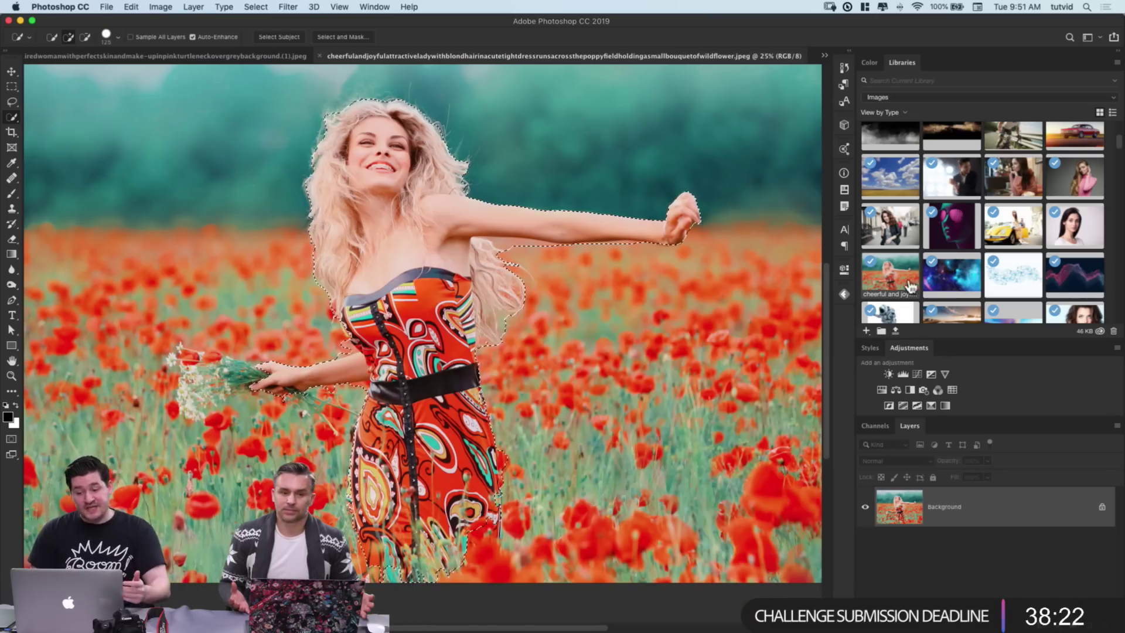
key("super+d")
key("super+w")
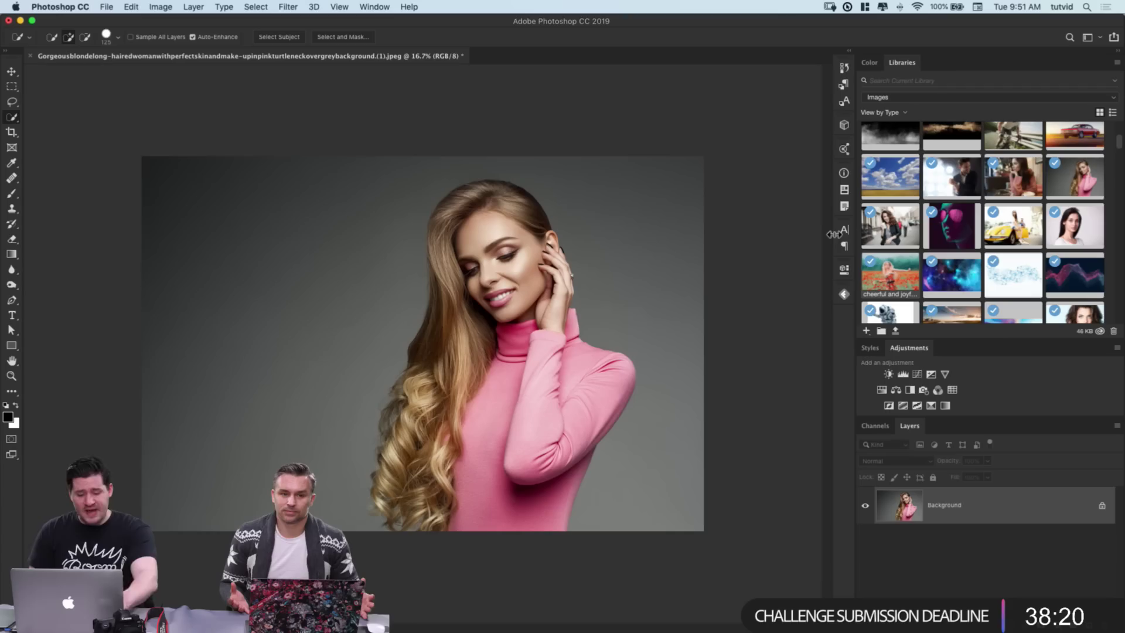
Step: Open the photo of the happy couple sitting on a bench from the Images library, then close it
scroll(991, 229, "down", 5)
scroll(992, 227, "down", 10)
scroll(992, 227, "down", 10)
scroll(992, 227, "down", 10)
scroll(992, 232, "down", 10)
scroll(993, 232, "down", 5)
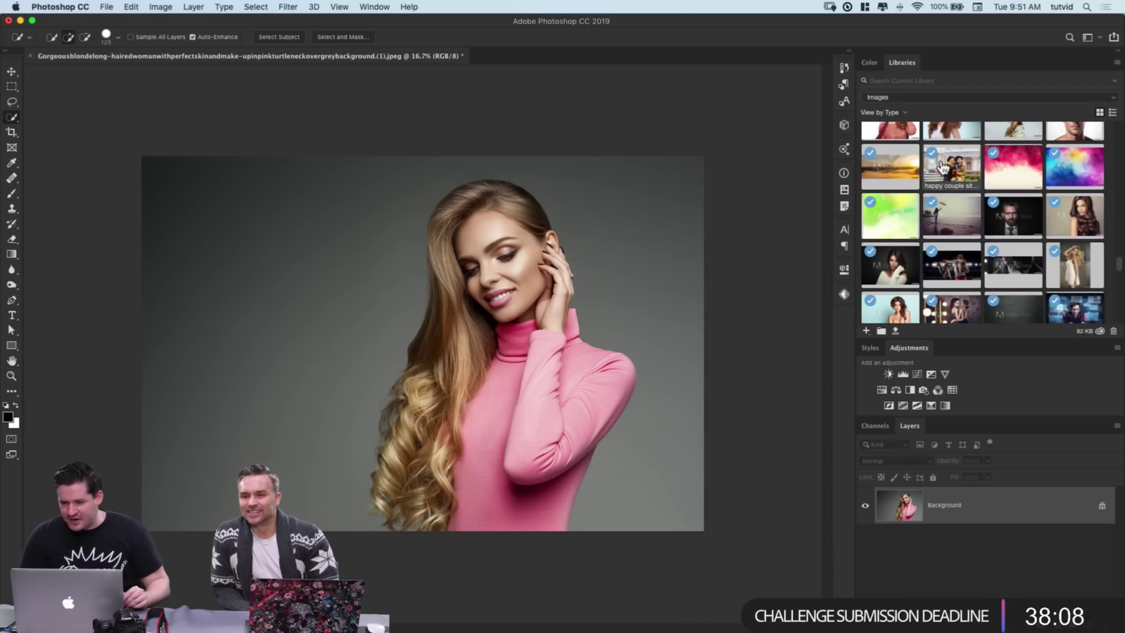
double_click(945, 167)
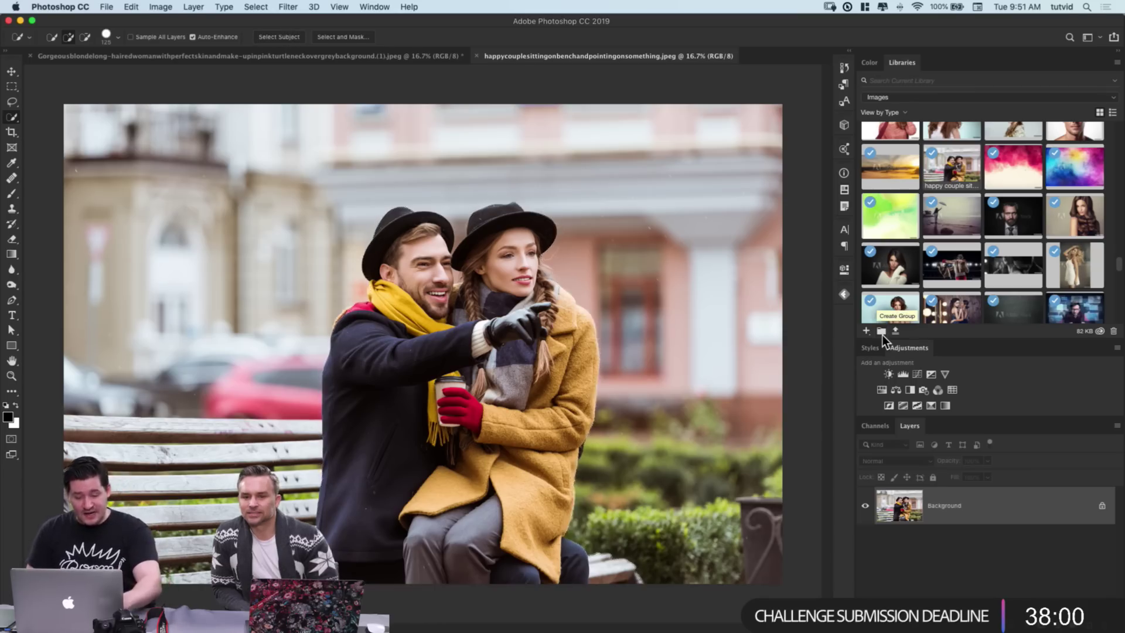
key("super+w")
Step: Open the blue vintage car in the Nevada desert from the library, try Select Subject on it, and close the photo
scroll(1035, 230, "down", 5)
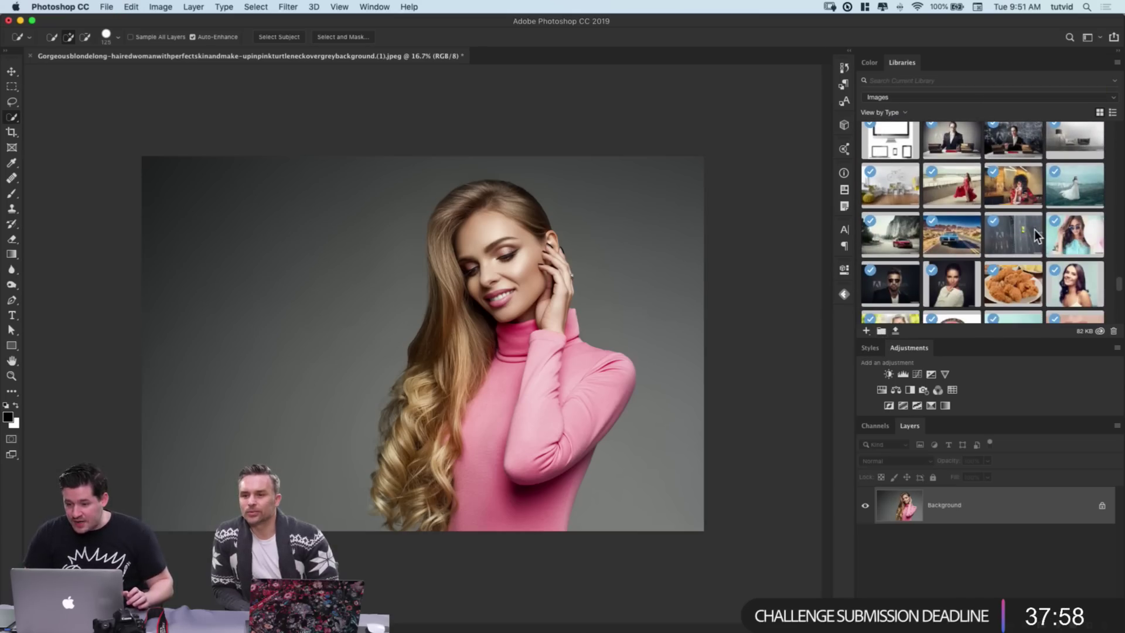
scroll(1035, 230, "up", 2)
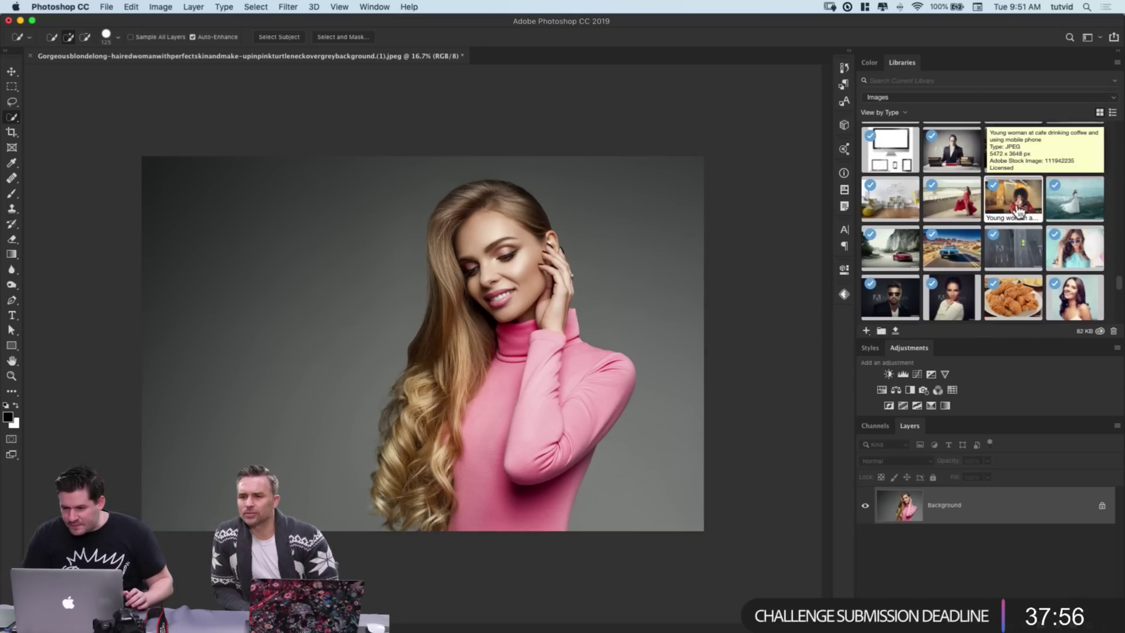
scroll(993, 255, "down", 2)
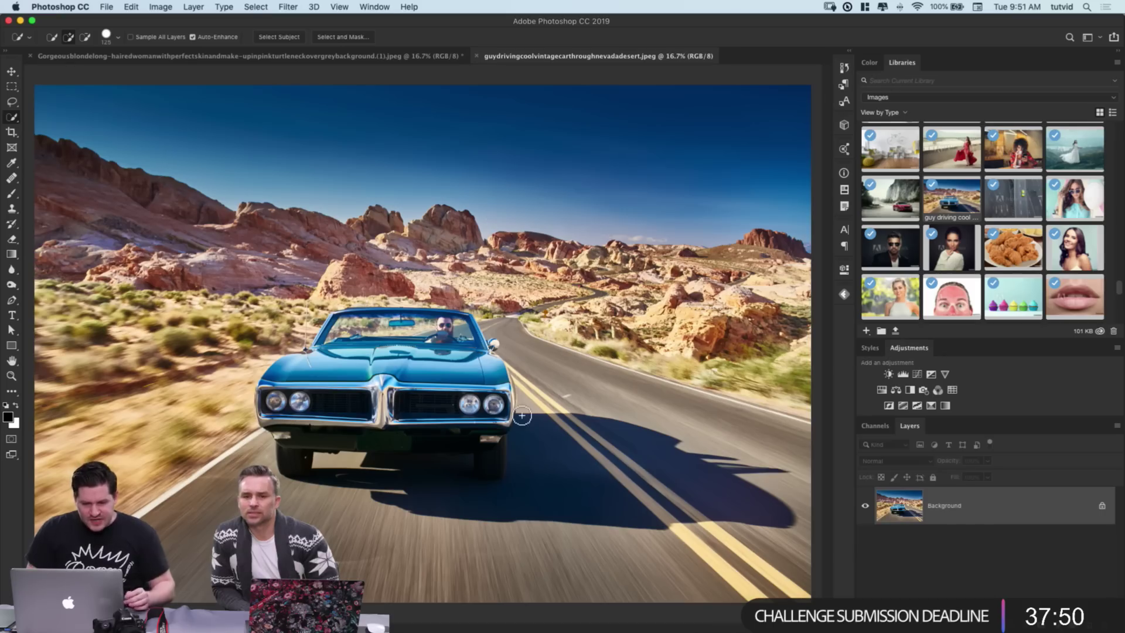
left_click(279, 37)
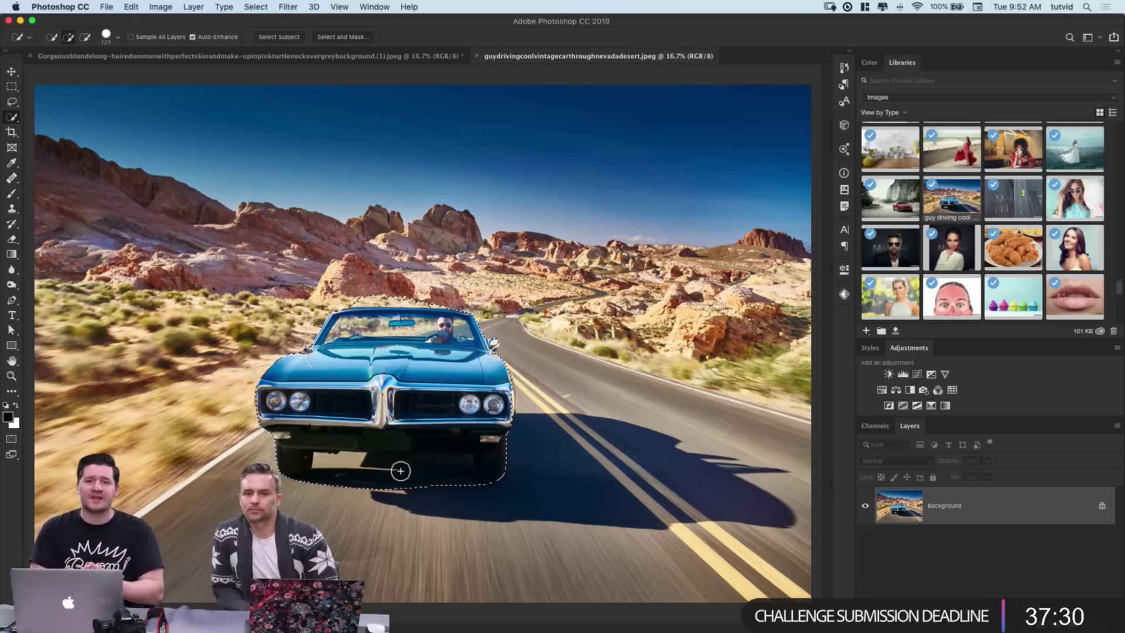
key("super+w")
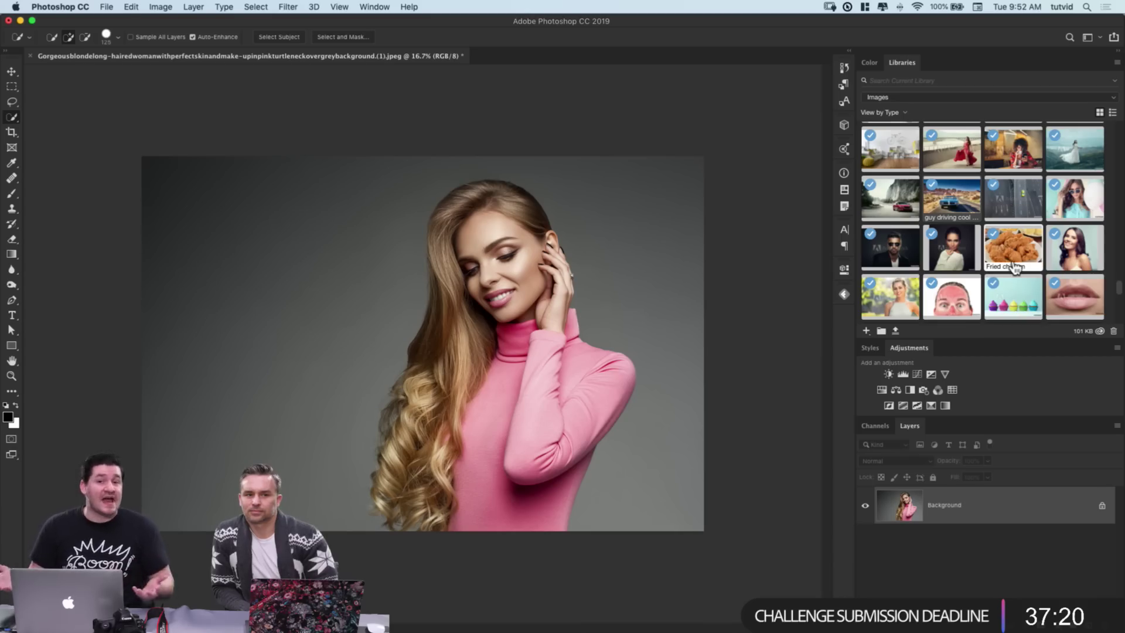
Step: Open the bride and groom with smoke bombs from the Images library and select the couple with Select Subject
scroll(1020, 202, "down", 10)
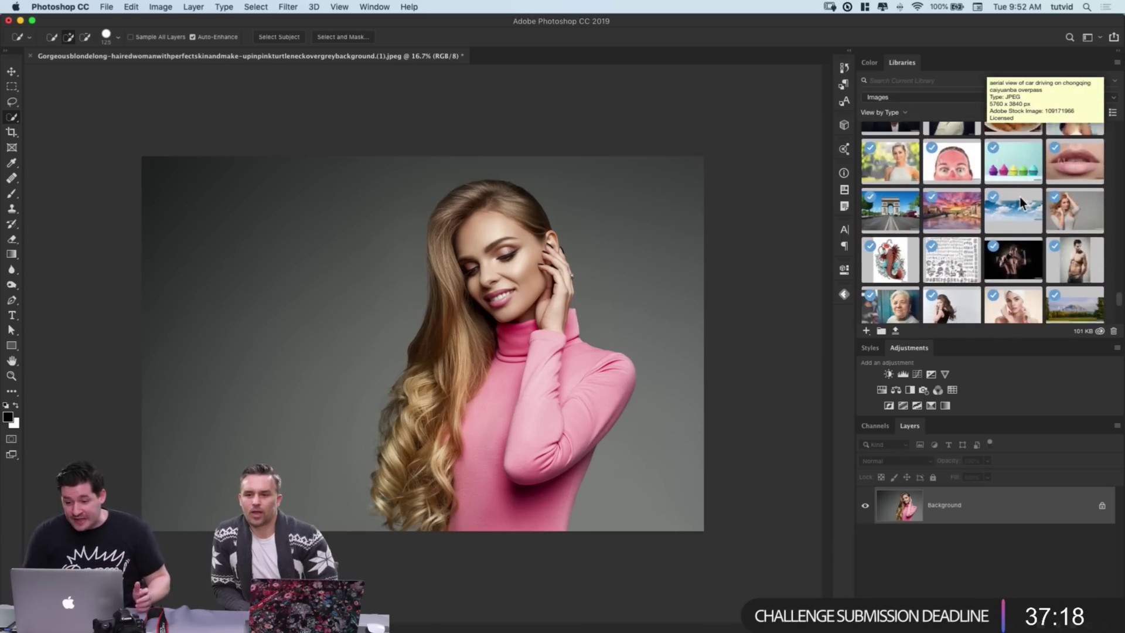
scroll(1019, 196, "up", 10)
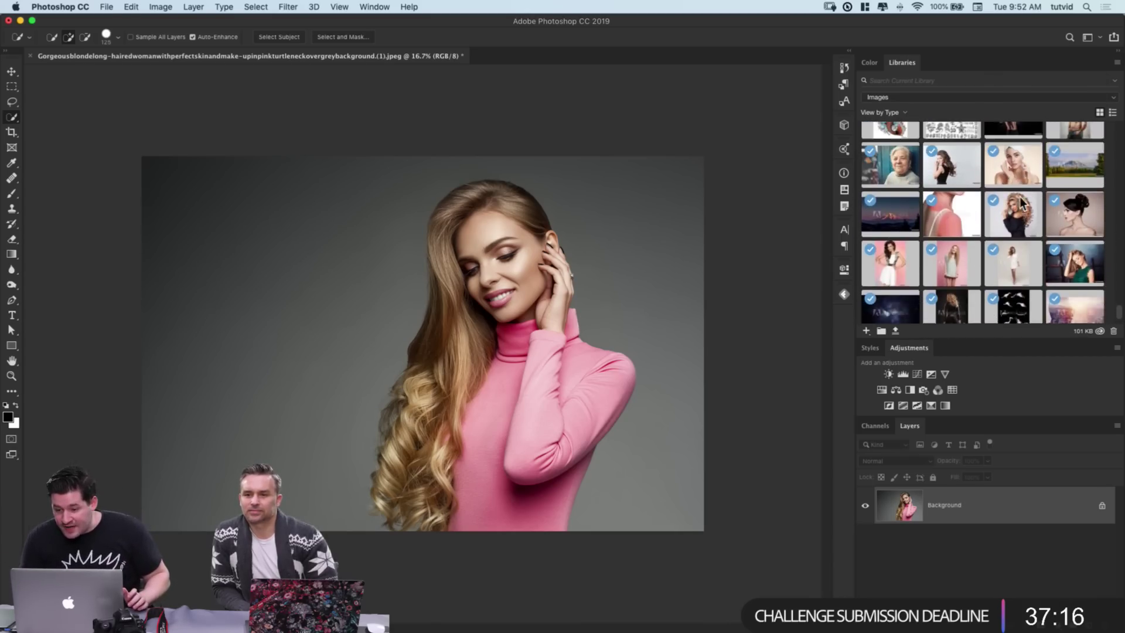
scroll(1020, 197, "up", 10)
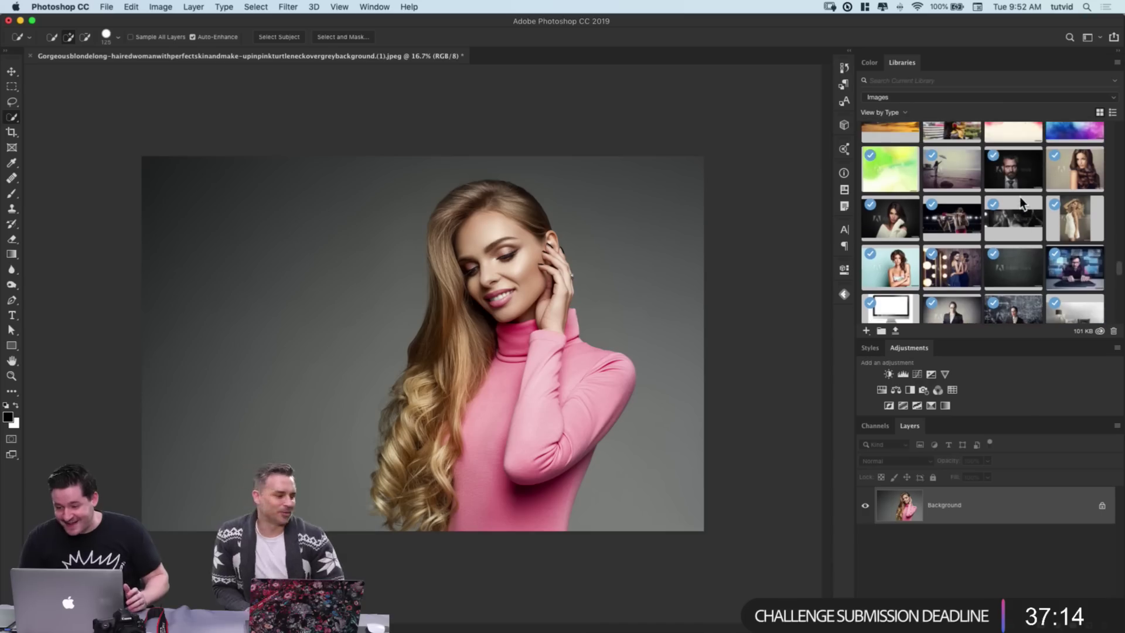
scroll(1020, 197, "up", 2)
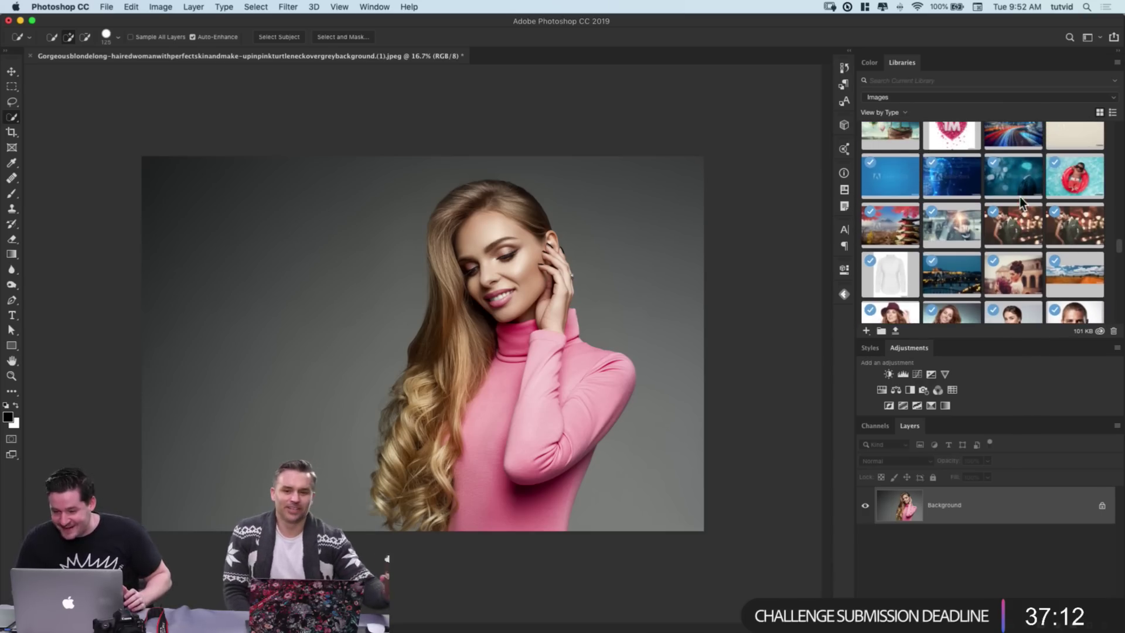
scroll(1015, 169, "up", 10)
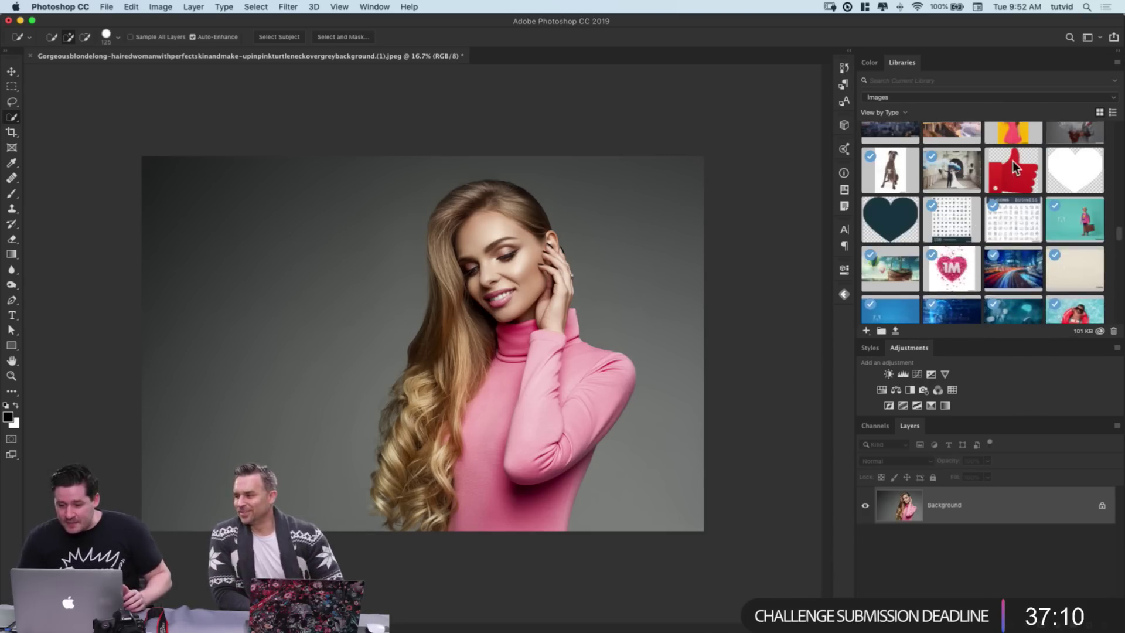
double_click(962, 251)
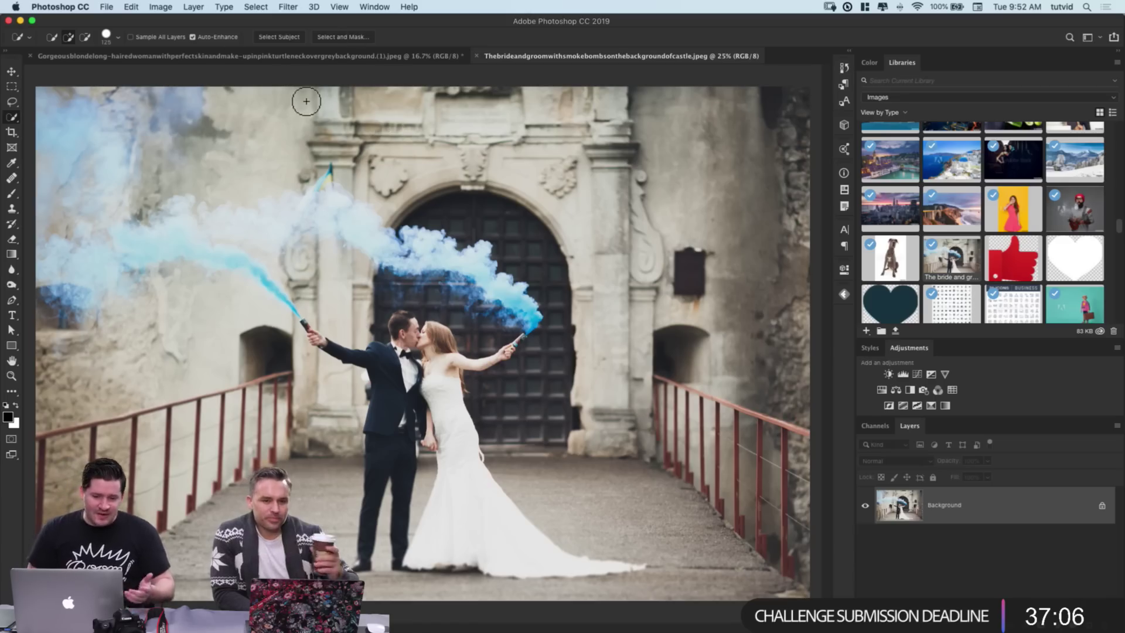
left_click(276, 37)
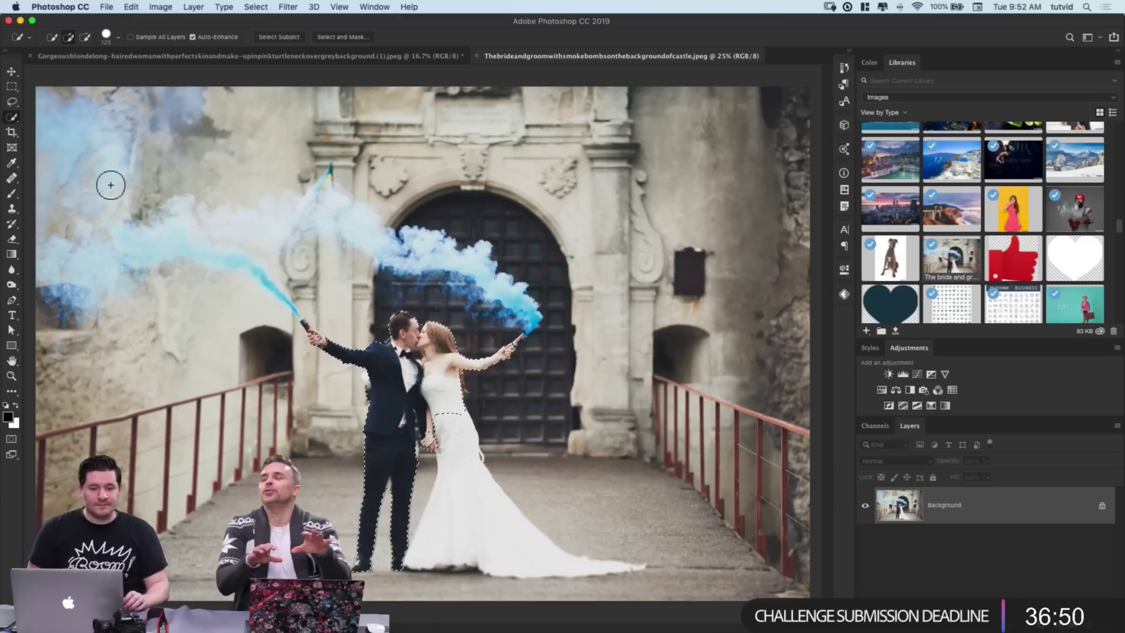
Step: Add the rest of the bride's white dress to the selection with Quick Selection, then deselect and close the photo
mouse_move(458, 435)
left_mouse_down()
mouse_move(447, 420)
mouse_move(457, 505)
mouse_move(509, 524)
left_mouse_up()
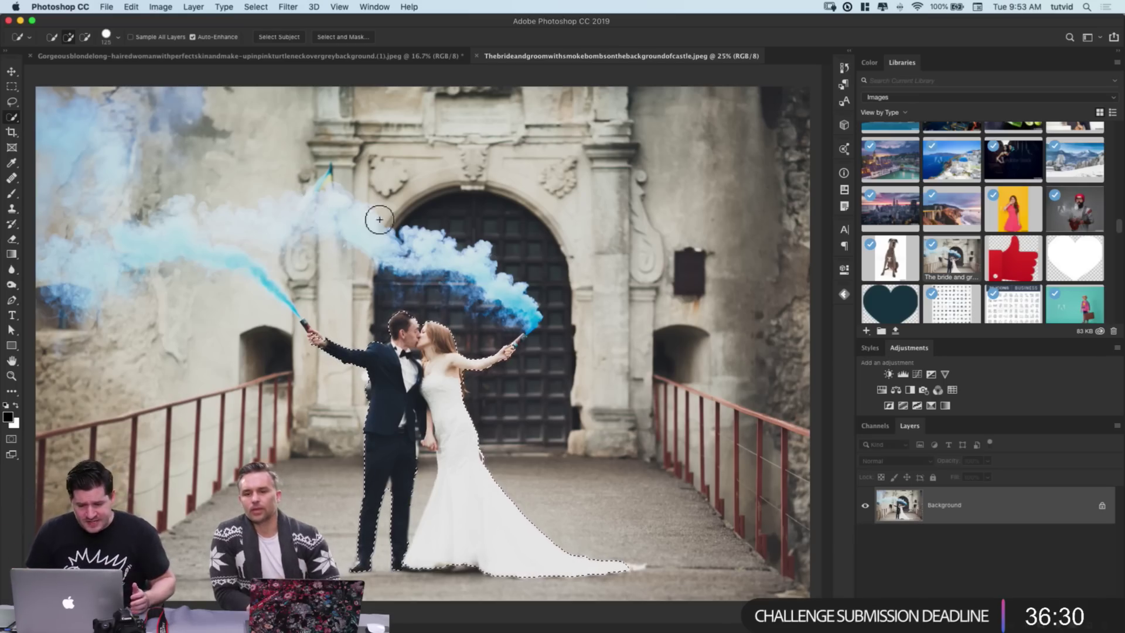
key("super+d")
key("super+w")
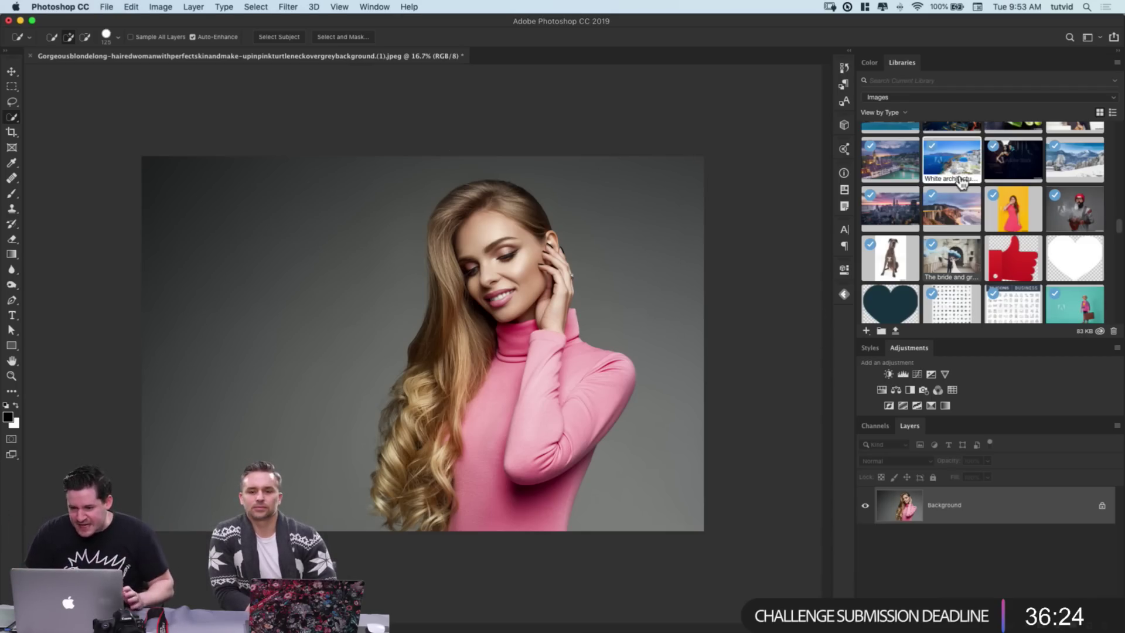
scroll(966, 175, "down", 10)
scroll(966, 175, "up", 10)
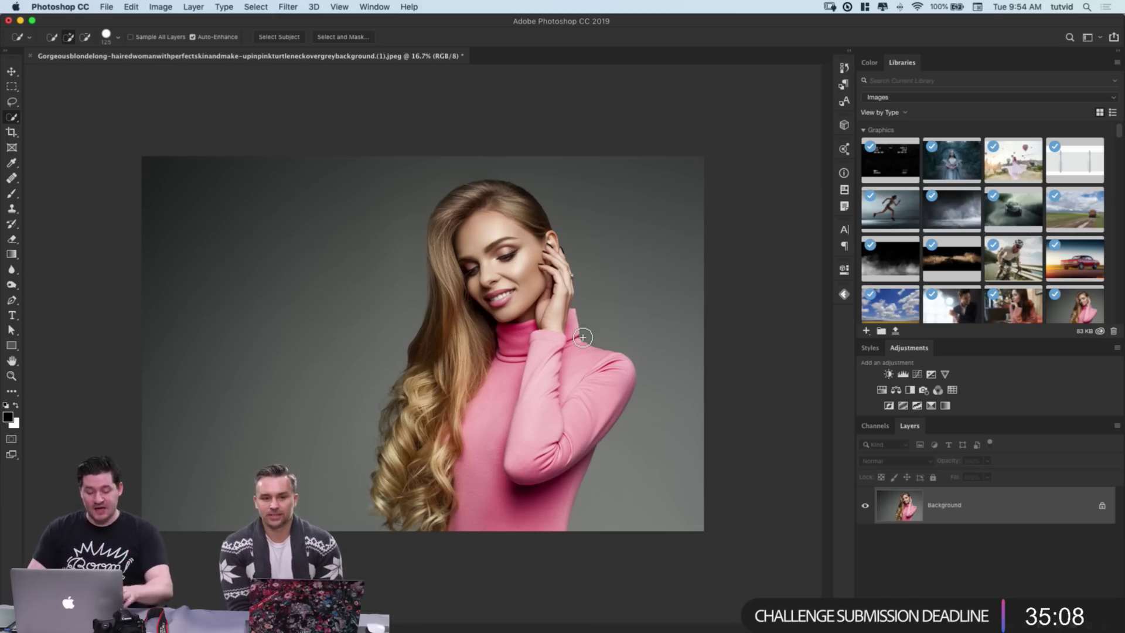
key("super+equal")
mouse_move(463, 346)
left_mouse_down()
mouse_move(490, 359)
mouse_move(466, 329)
left_mouse_up()
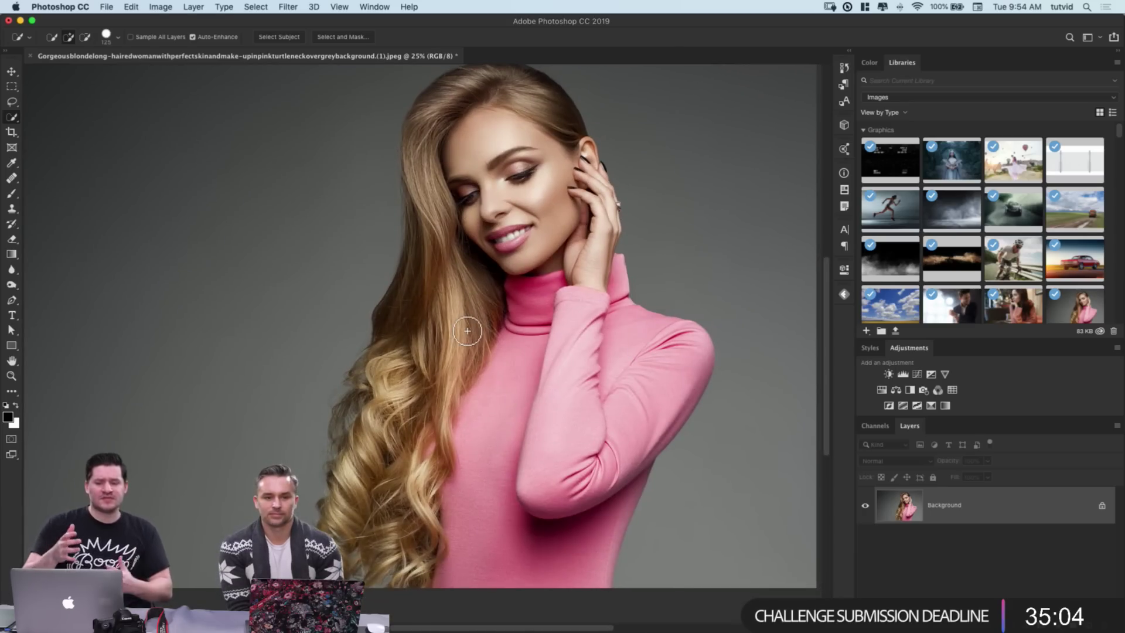
key("super+minus")
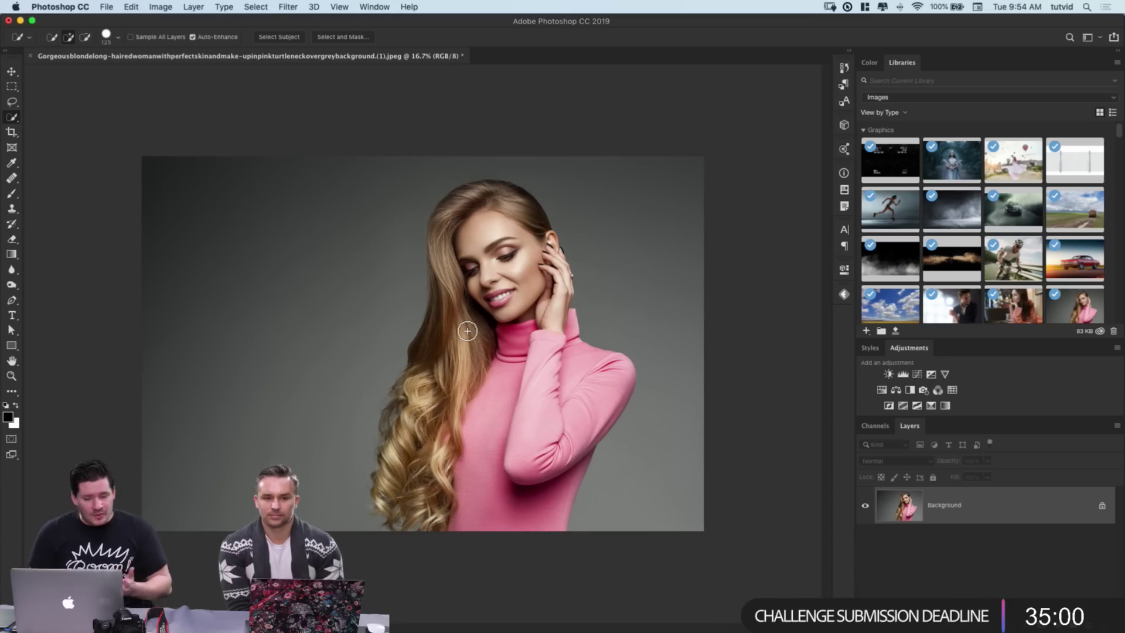
Step: Select the woman's long blonde hair with the Quick Selection tool, from the crown down to the curled ends, and check its edges
mouse_move(445, 508)
left_mouse_down()
mouse_move(390, 447)
mouse_move(453, 324)
mouse_move(450, 227)
mouse_move(489, 201)
mouse_move(528, 216)
mouse_move(485, 319)
mouse_move(471, 318)
mouse_move(436, 429)
mouse_move(448, 460)
mouse_move(454, 419)
mouse_move(434, 519)
mouse_move(382, 491)
mouse_move(432, 341)
left_mouse_up()
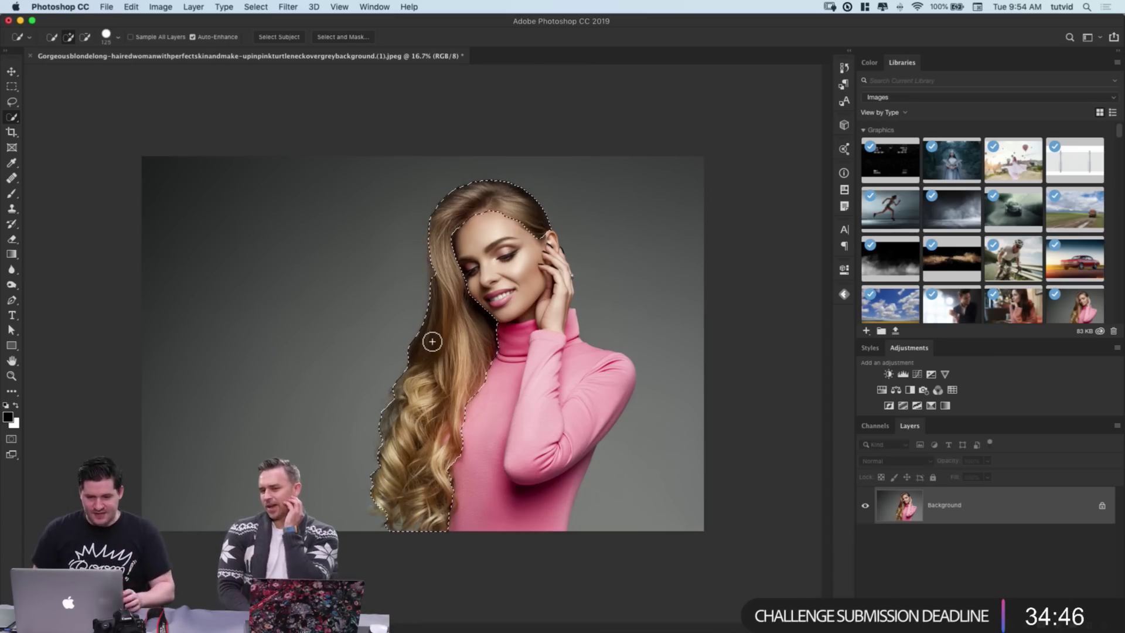
scroll(432, 342, "up", 2)
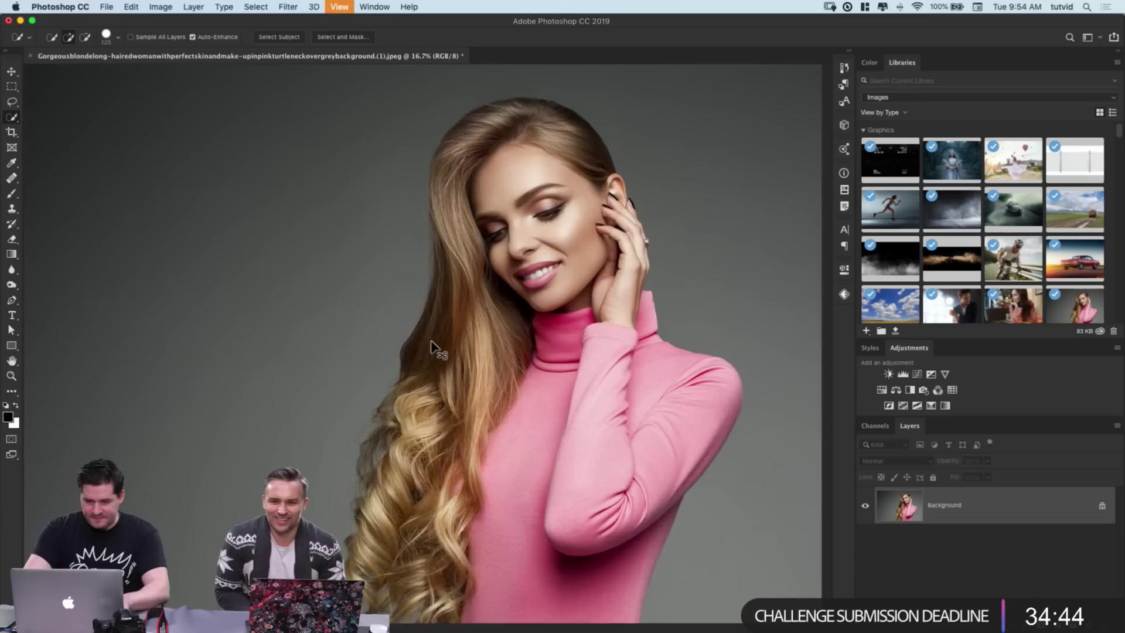
mouse_move(432, 341)
left_mouse_down()
mouse_move(463, 277)
mouse_move(483, 170)
mouse_move(443, 218)
mouse_move(450, 176)
left_mouse_up()
scroll(490, 463, "down", 5)
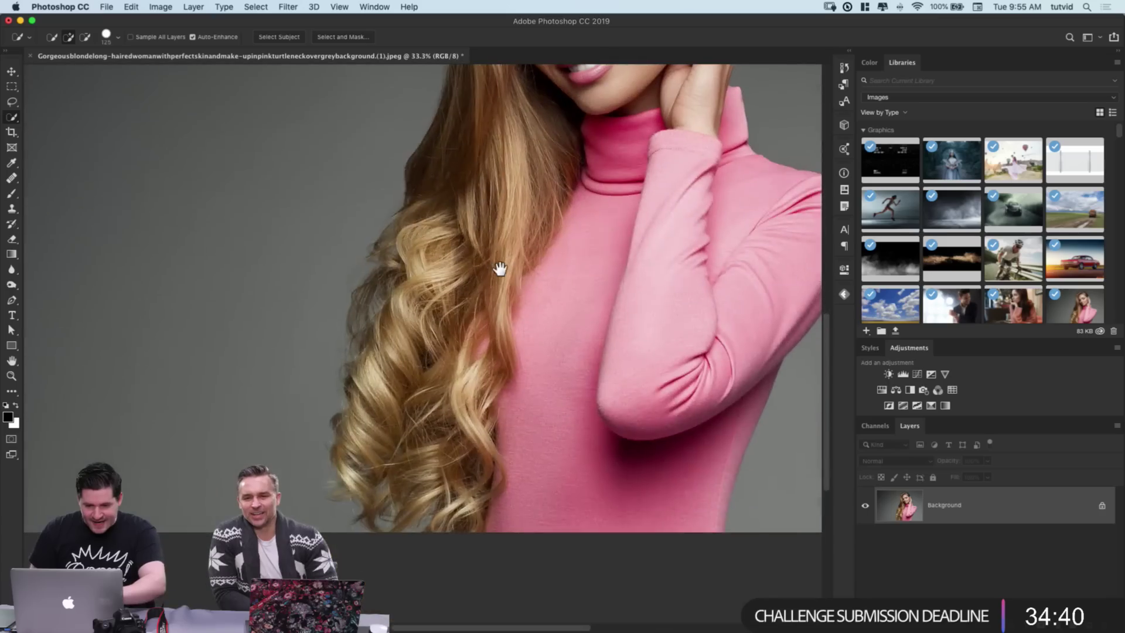
left_click(491, 483)
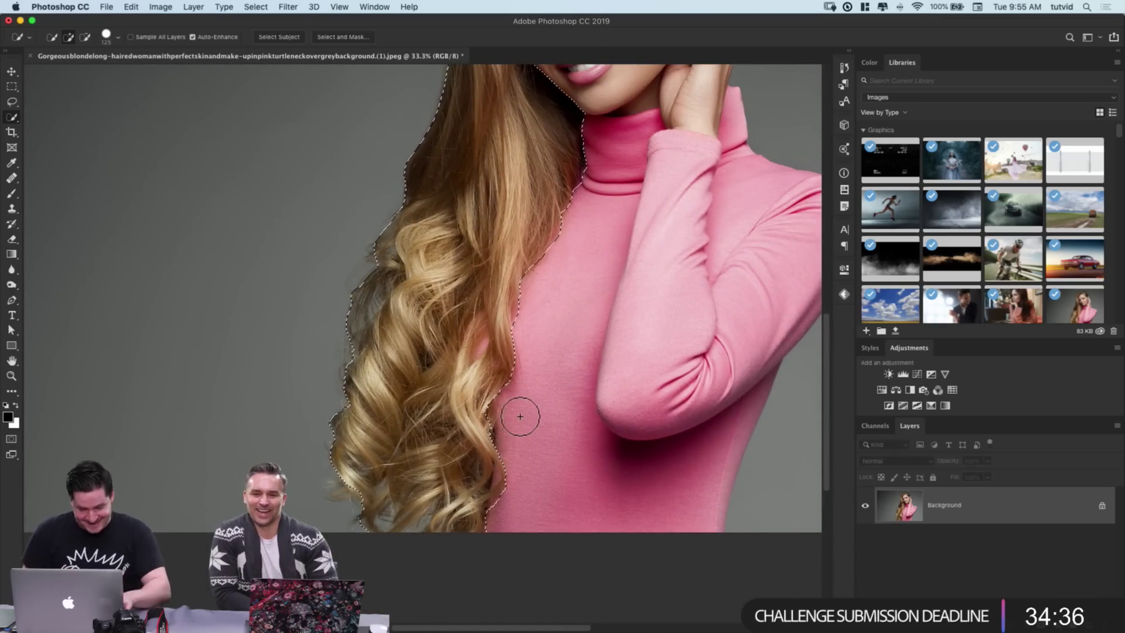
key("super+minus")
key("super+minus")
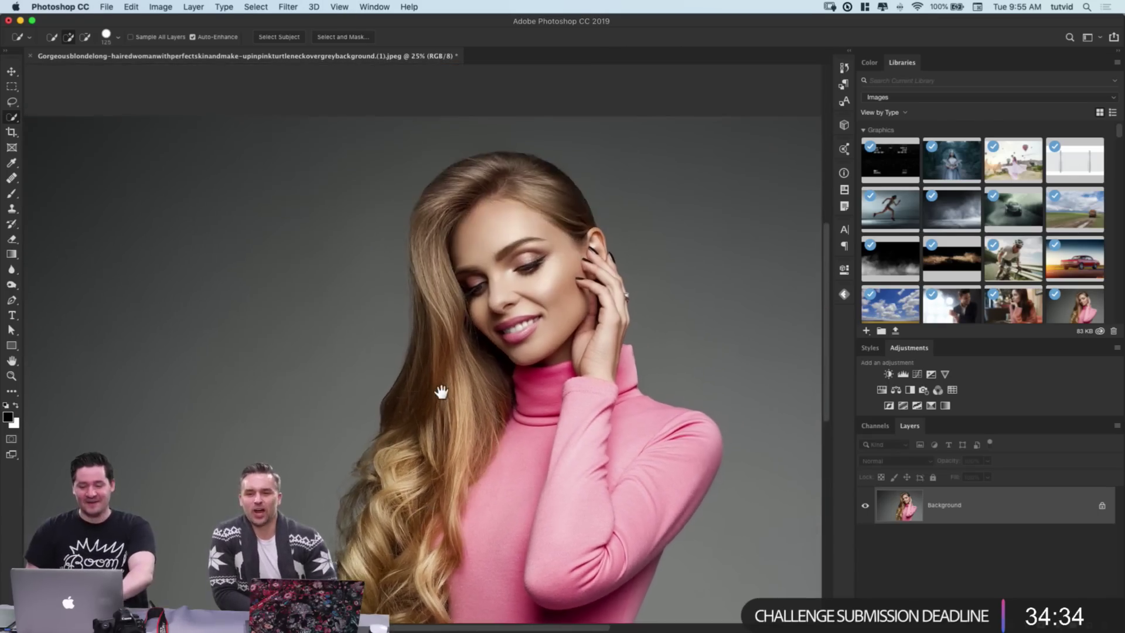
left_click_drag(442, 395, 456, 326)
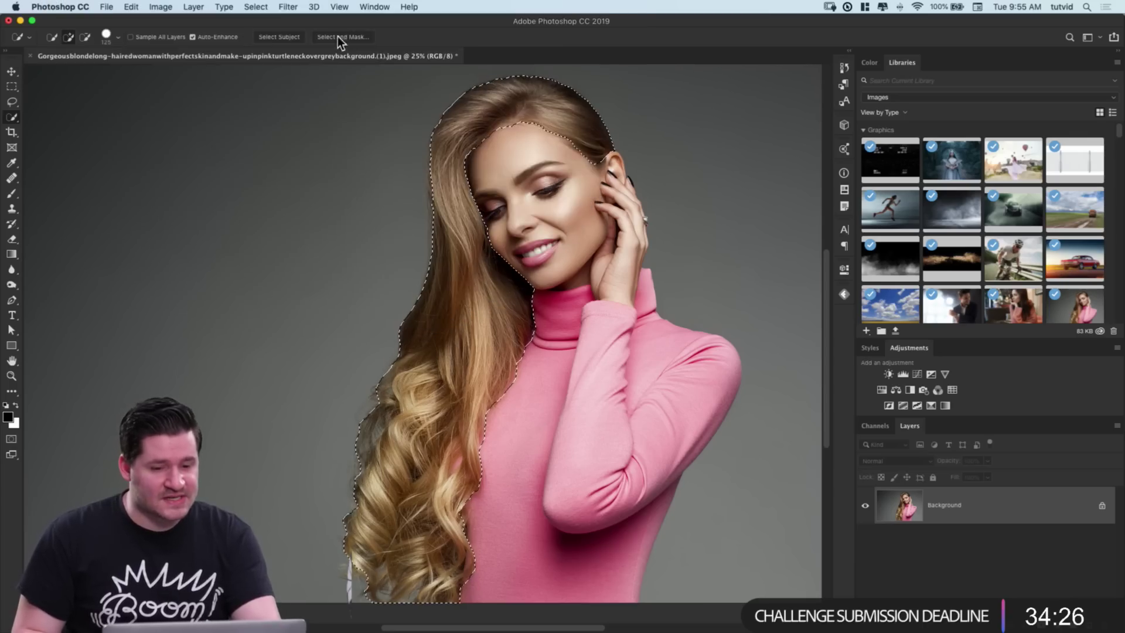
Step: Open the hair selection in Select and Mask and bring up the list of view modes
left_click(263, 8)
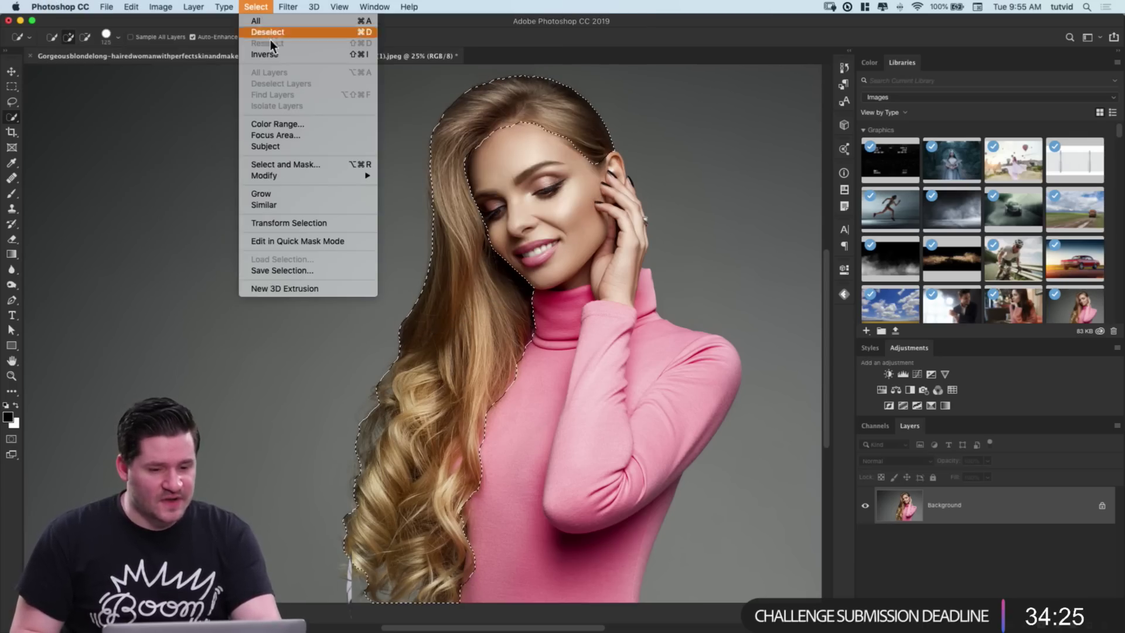
left_click(285, 165)
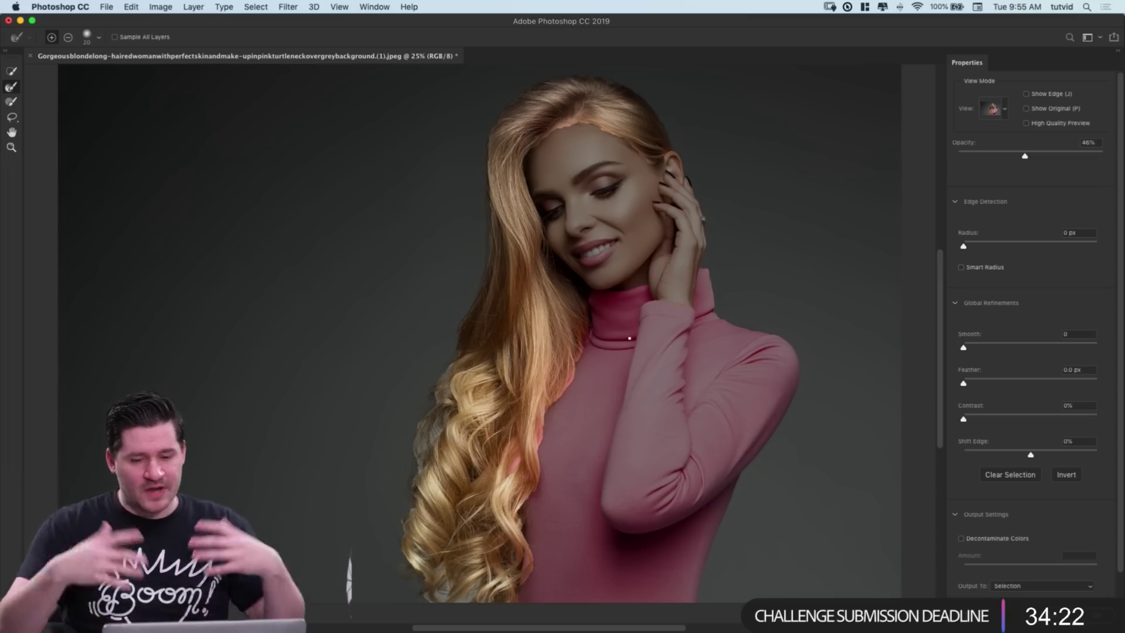
left_click(1006, 111)
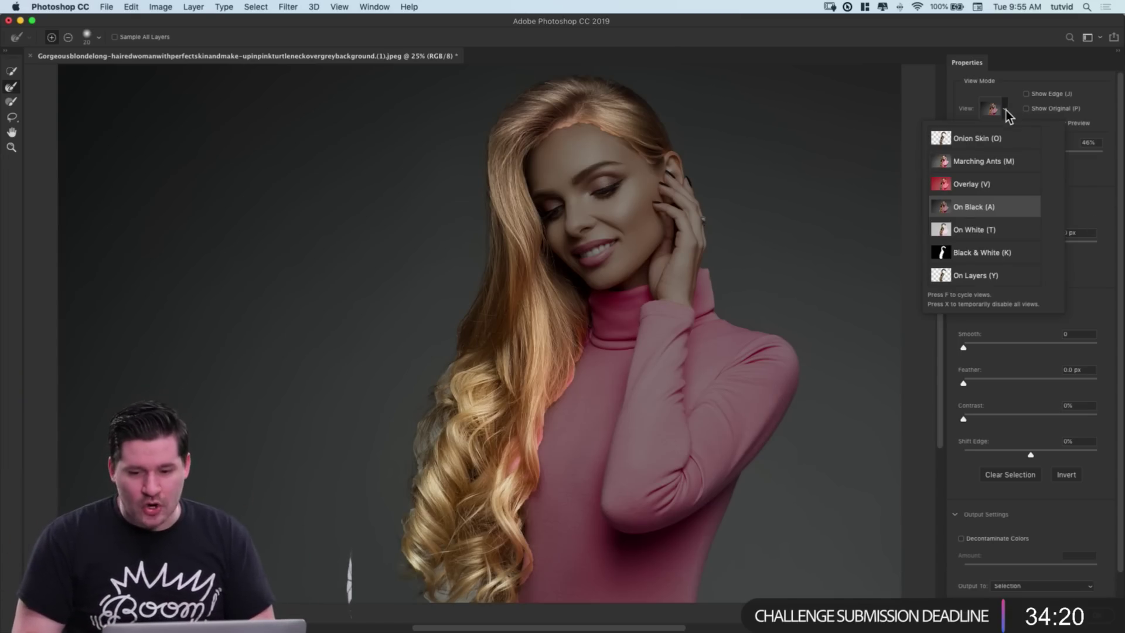
Step: Keep the On Black view and set its preview opacity to 56% after checking the hair cutout at 100%
left_click(1085, 193)
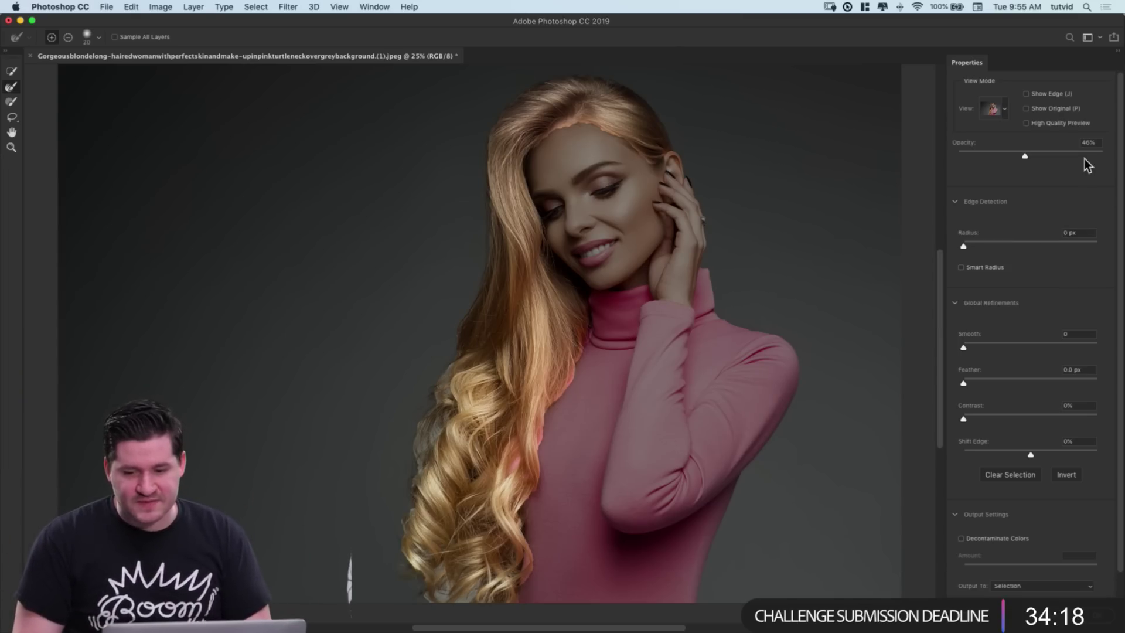
left_click_drag(1026, 162, 1112, 153)
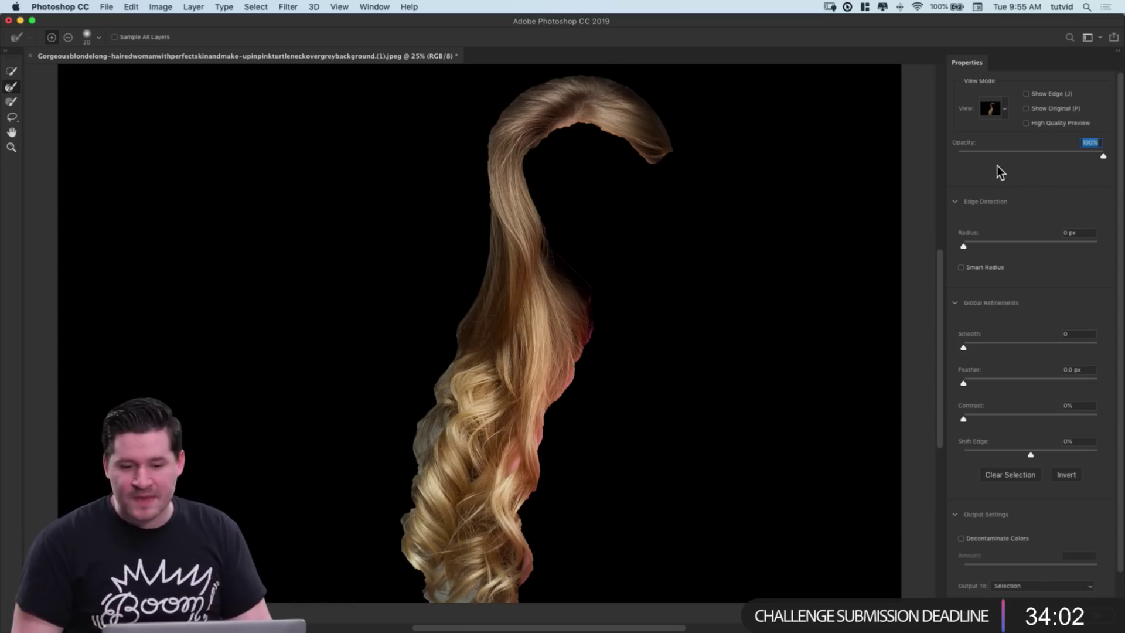
left_click(1025, 155)
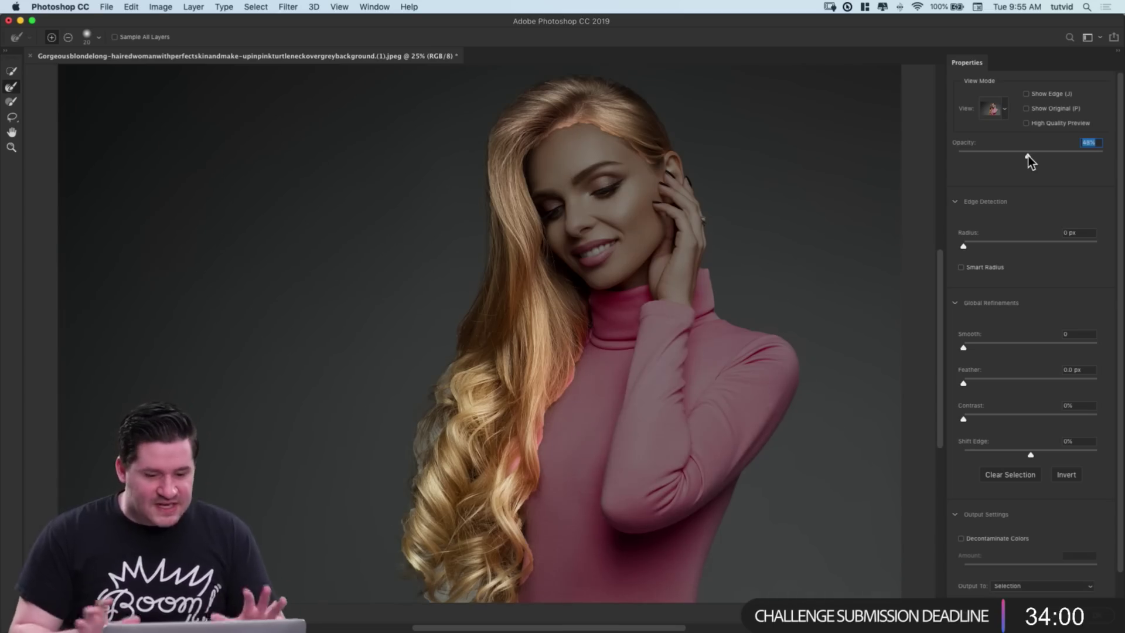
left_click_drag(1025, 151, 1039, 156)
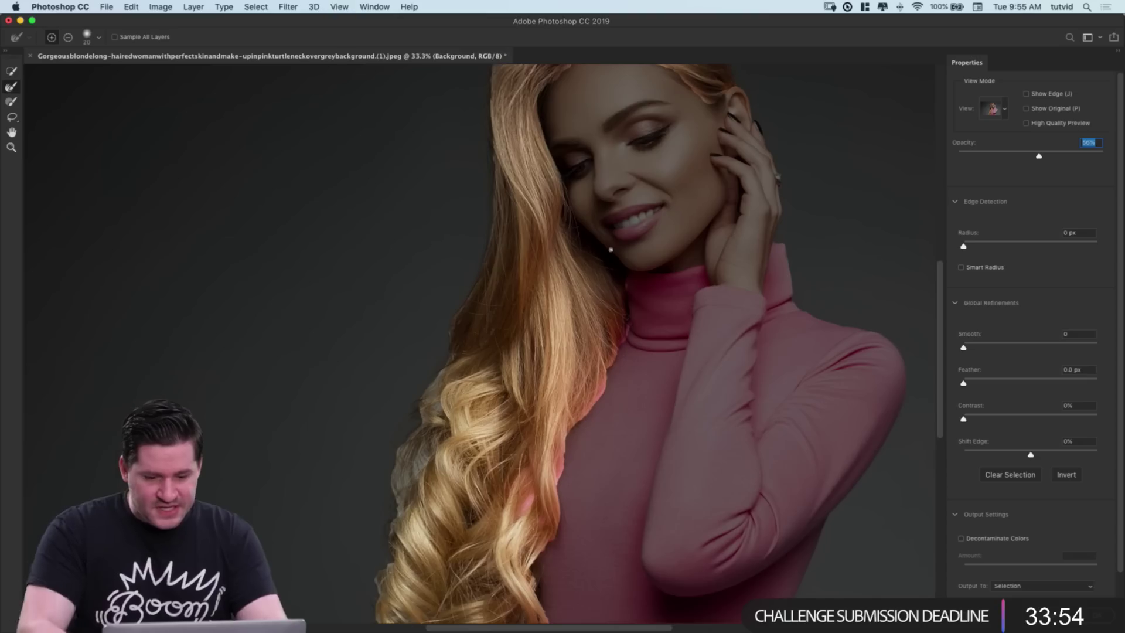
Step: Brush along the outer edge of the lower curls with the Refine Edge Brush at 250 px to refine the hair selection
key("super+equal")
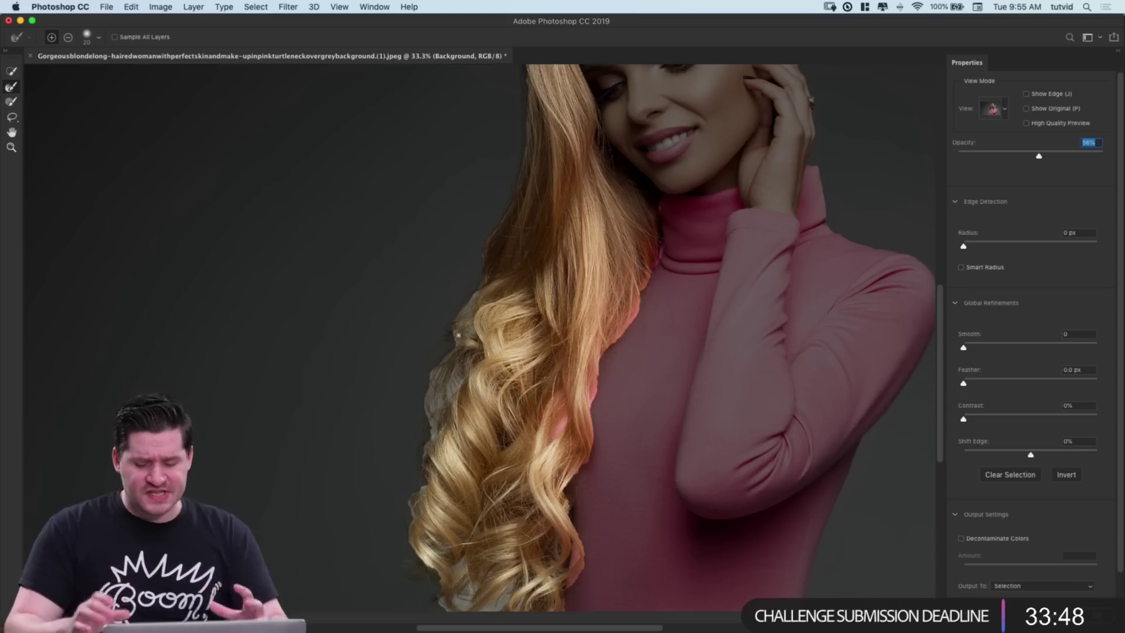
key("bracketright")
key("bracketright")
key("bracketright")
key("bracketright")
key("bracketright")
key("bracketright")
key("bracketright")
key("bracketright")
key("bracketright")
key("bracketright")
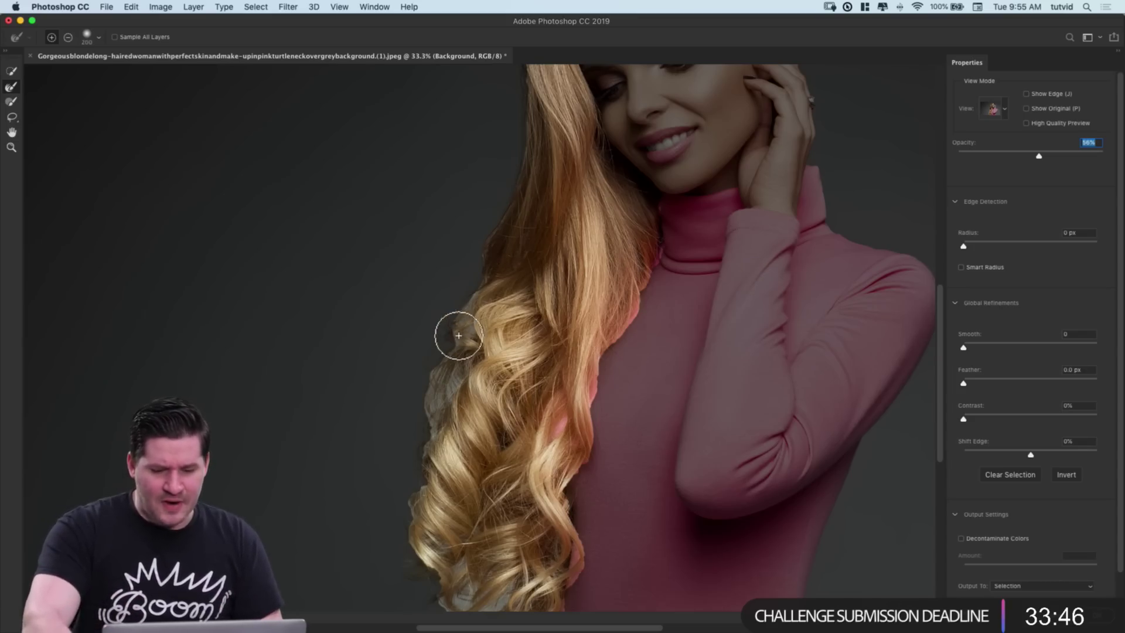
key("bracketleft")
key("bracketleft")
mouse_move(458, 335)
left_mouse_down()
mouse_move(452, 322)
mouse_move(413, 504)
left_mouse_up()
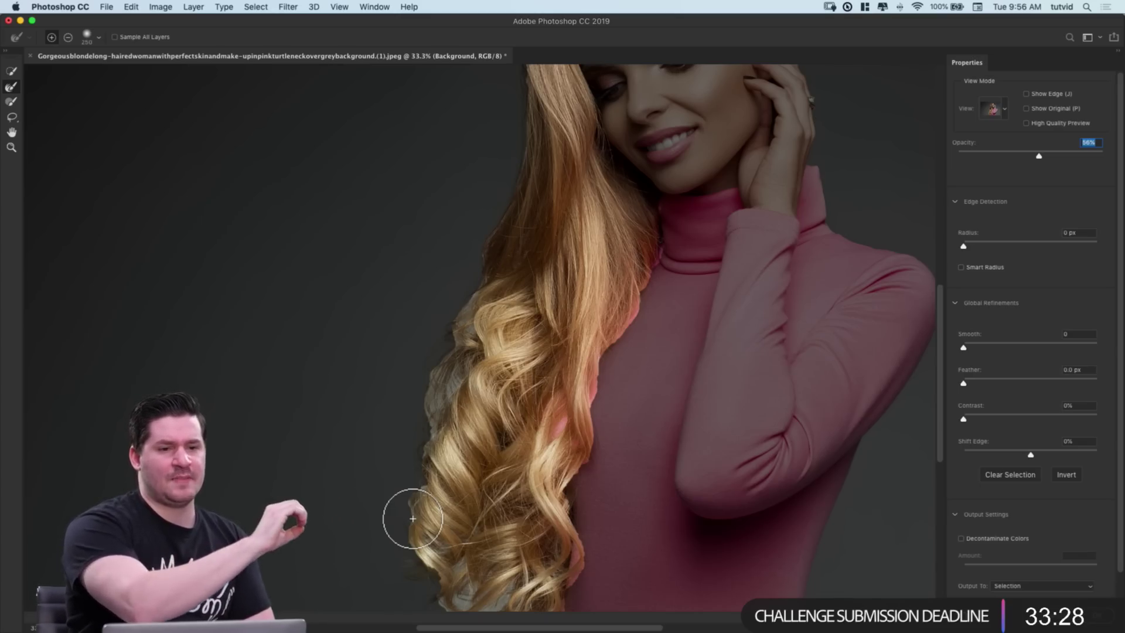
Step: Refine the remaining grey fringe beside the upper curls with the Refine Edge Brush at 250 px
key("bracketleft")
key("bracketleft")
key("bracketleft")
key("bracketleft")
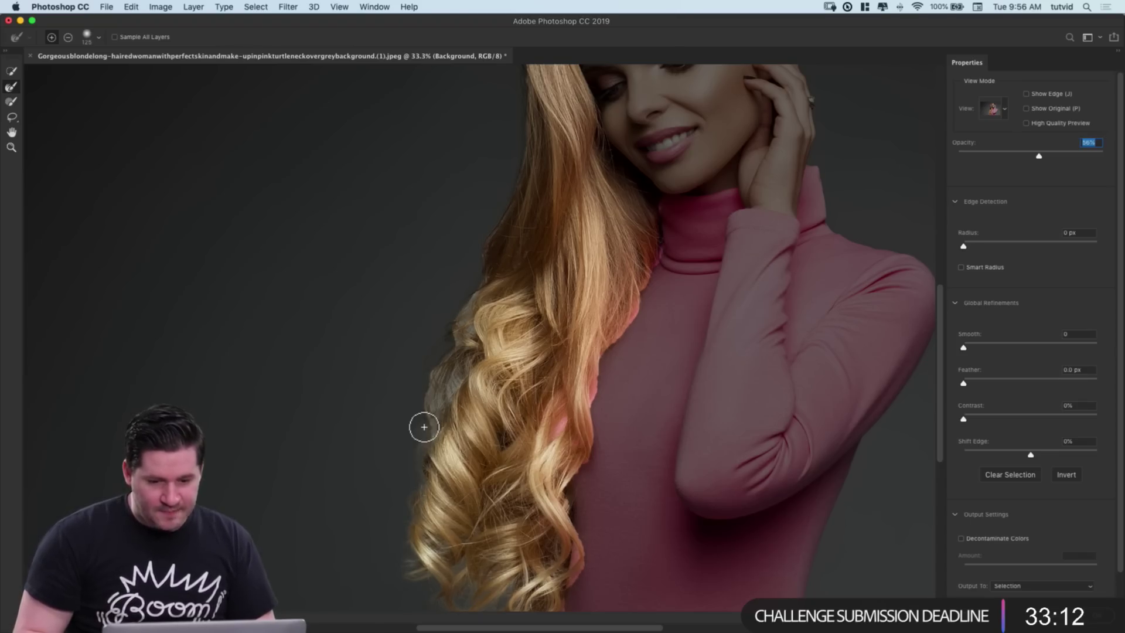
key("bracketright")
key("bracketright")
key("bracketright")
key("bracketright")
mouse_move(433, 422)
left_mouse_down()
mouse_move(444, 340)
mouse_move(446, 369)
mouse_move(463, 311)
left_mouse_up()
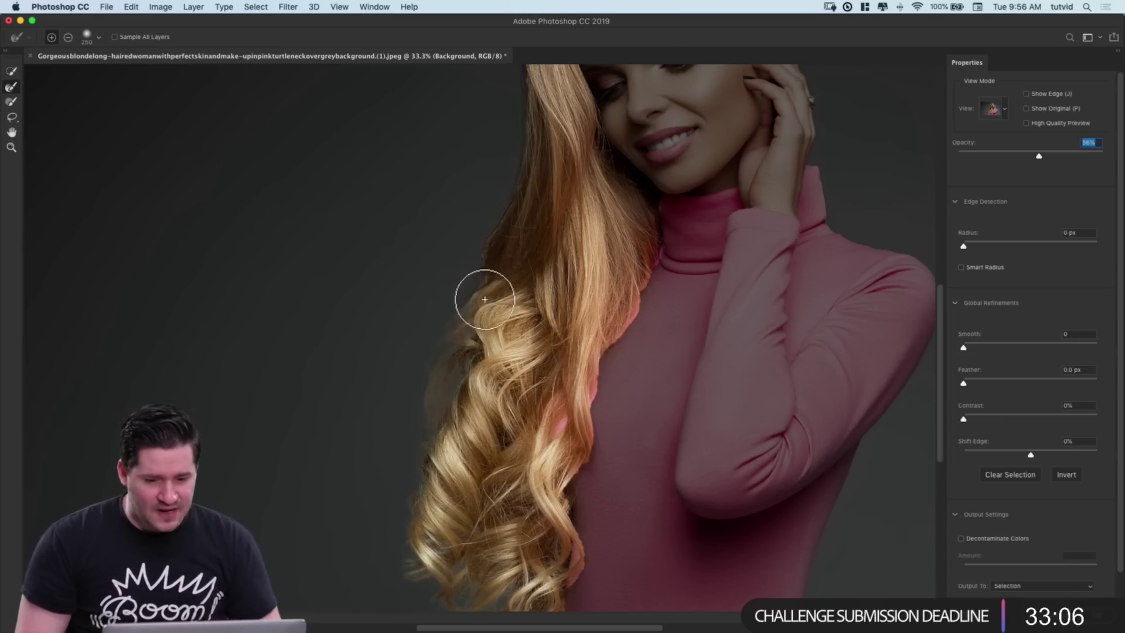
Step: Refine the straight hair's outline and the hairline around the forehead with a 70 px Refine Edge Brush
key("bracketleft")
key("bracketleft")
key("bracketleft")
key("bracketleft")
key("bracketleft")
key("bracketleft")
key("bracketleft")
key("bracketleft")
mouse_move(467, 302)
left_mouse_down()
mouse_move(495, 234)
mouse_move(525, 214)
mouse_move(502, 372)
left_mouse_up()
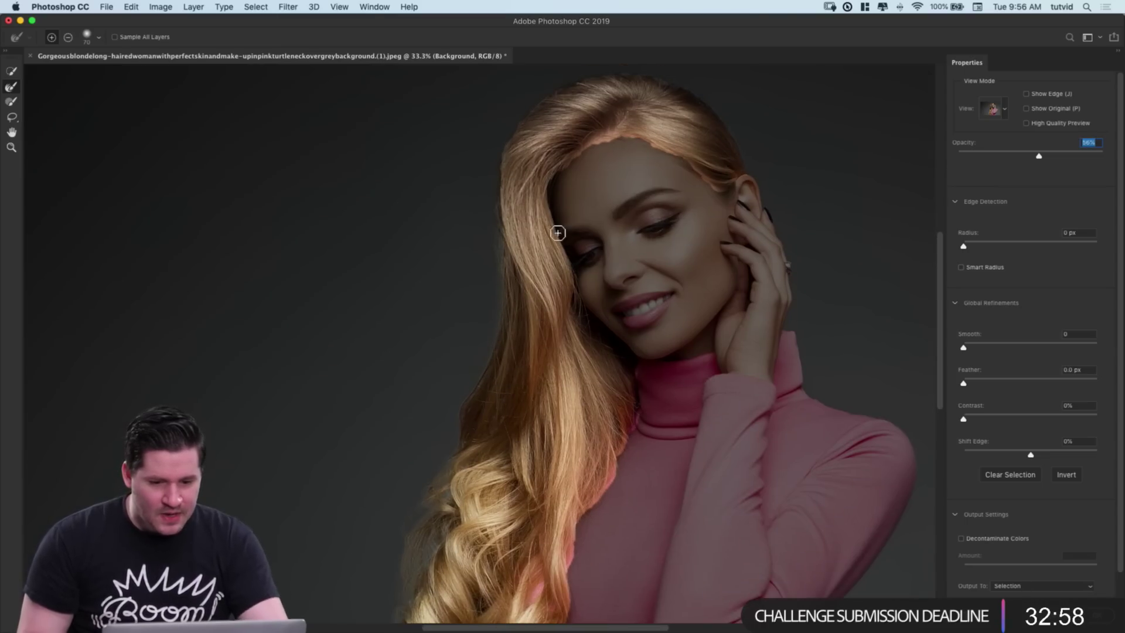
left_click_drag(542, 312, 538, 387)
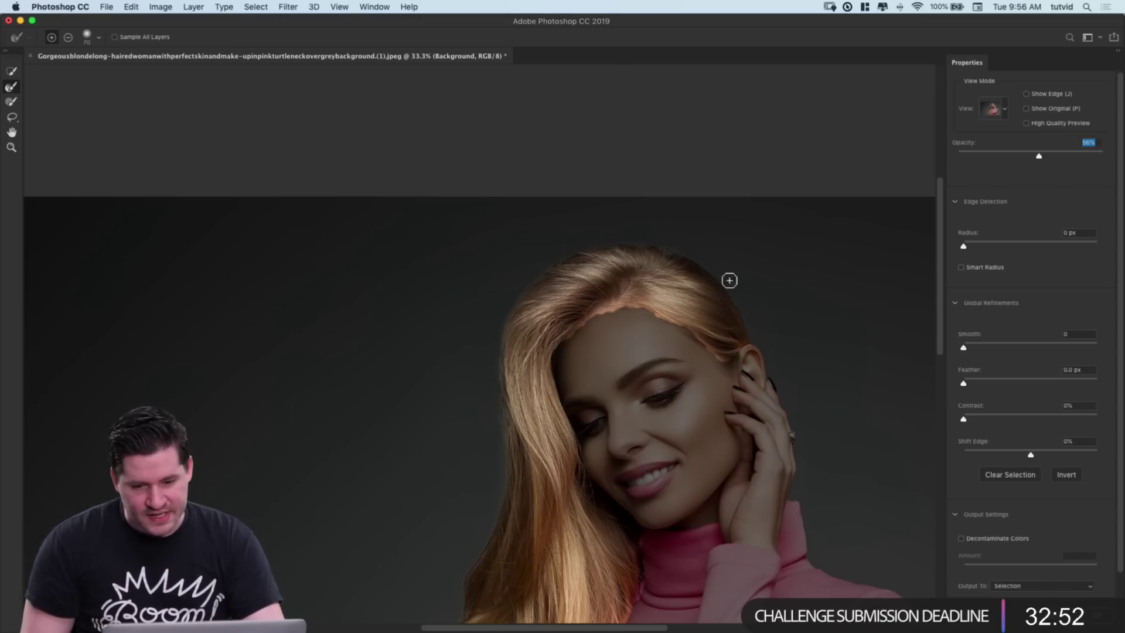
mouse_move(748, 324)
left_mouse_down()
mouse_move(751, 350)
mouse_move(721, 376)
left_mouse_up()
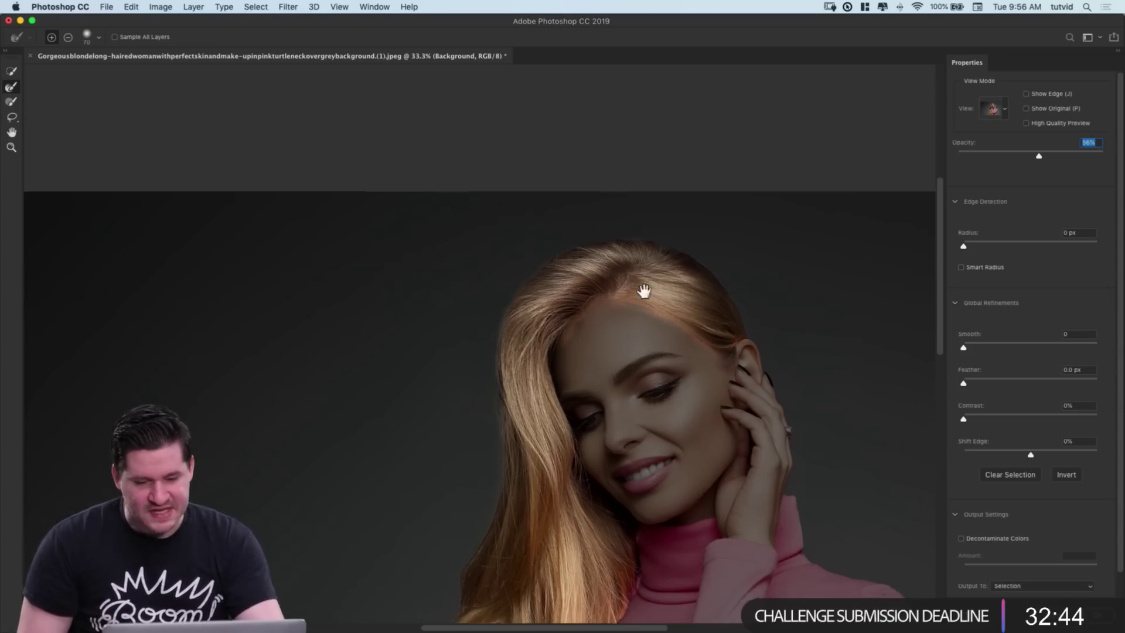
Step: Refine the lower hair edges down to the curl tips with a 90 px Refine Edge Brush
left_click_drag(666, 349, 635, 246)
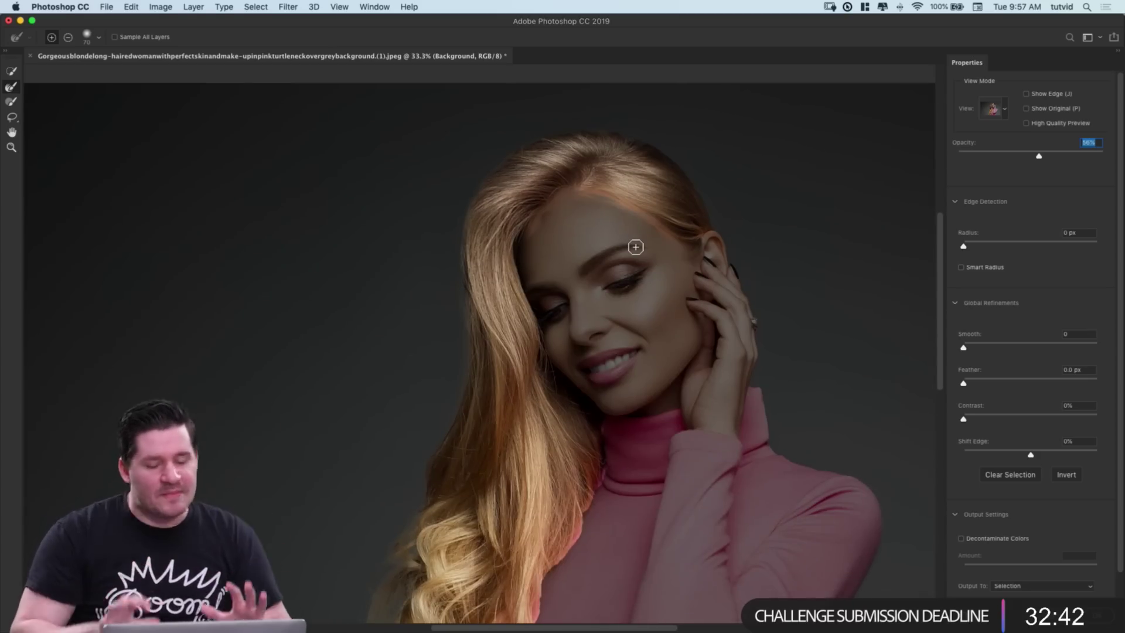
left_click_drag(629, 441, 637, 203)
key("bracketright")
key("bracketright")
mouse_move(517, 517)
left_mouse_down()
mouse_move(530, 464)
mouse_move(518, 390)
mouse_move(550, 303)
mouse_move(552, 258)
mouse_move(607, 153)
left_mouse_up()
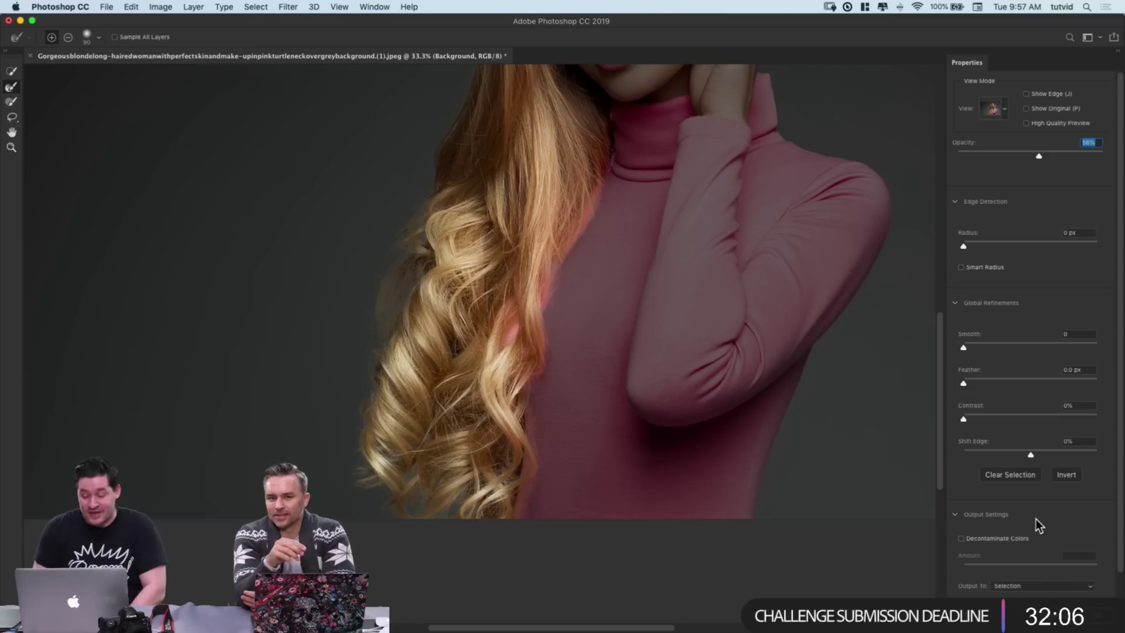
Step: Output the refined result as a Selection and apply Select and Mask
scroll(1021, 515, "down", 1)
left_click(1021, 560)
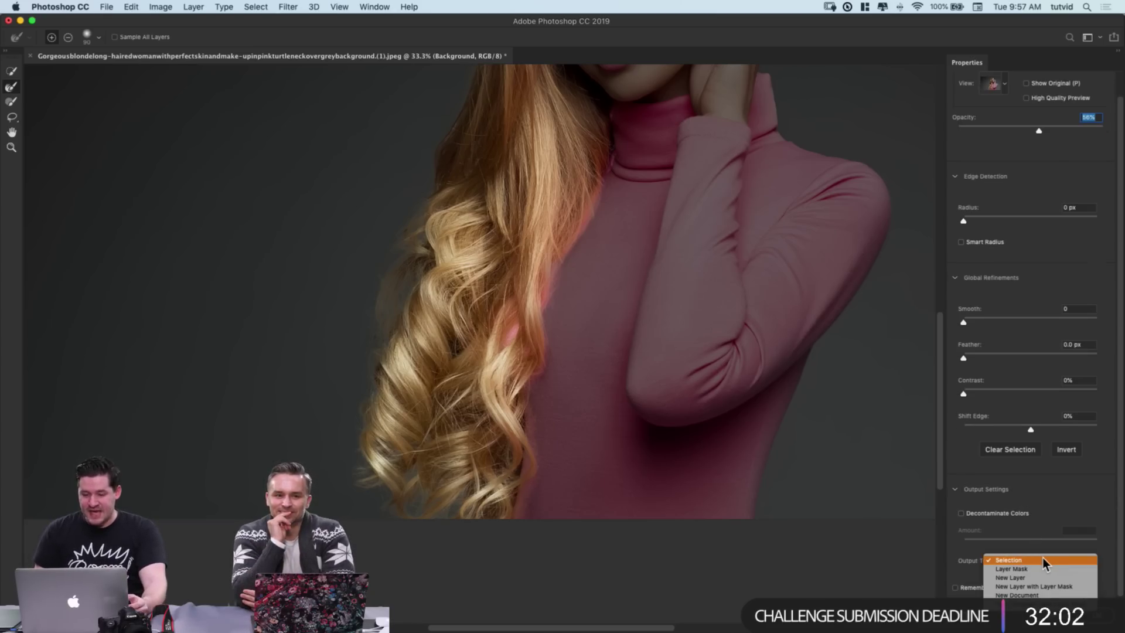
left_click(1043, 559)
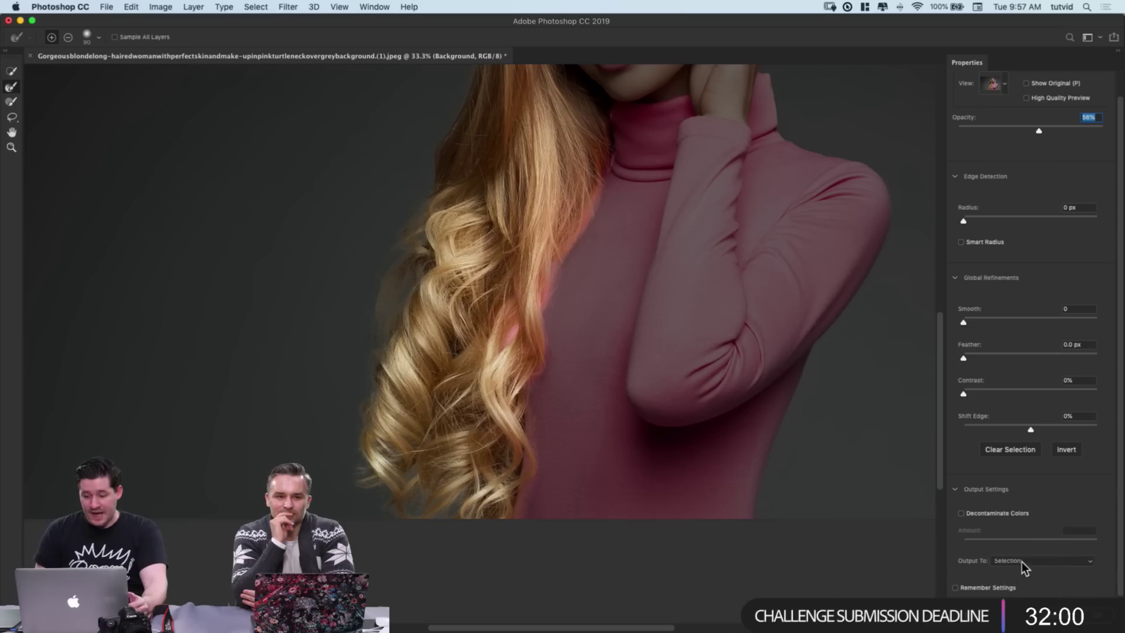
left_click(1021, 561)
left_click(1028, 563)
left_click(1028, 564)
left_click(1028, 568)
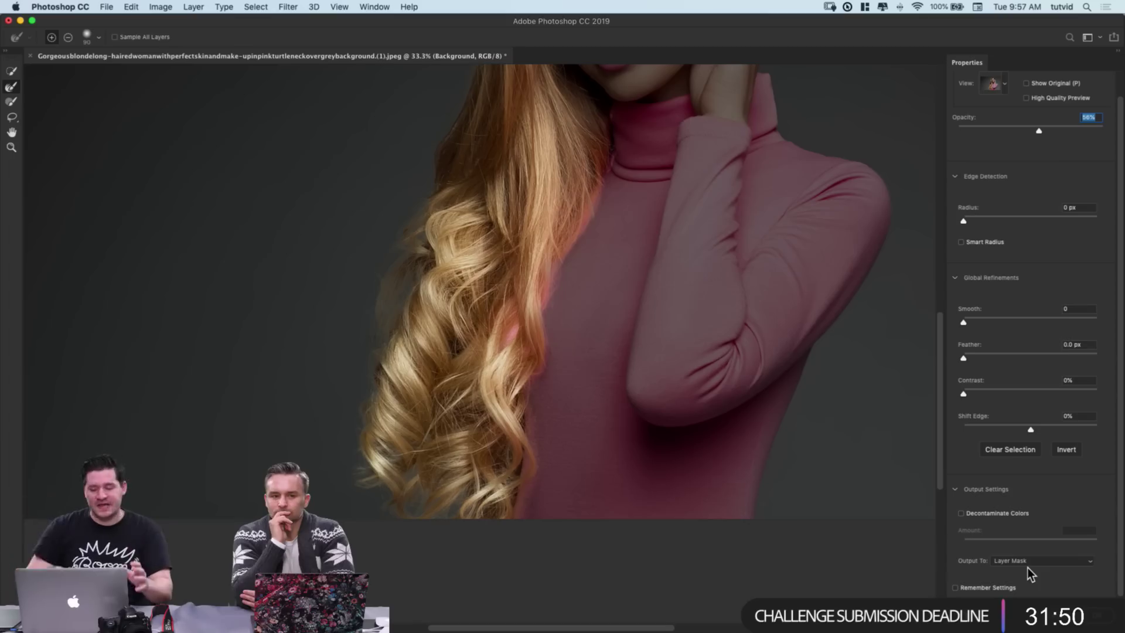
left_click(1028, 566)
left_click(1017, 554)
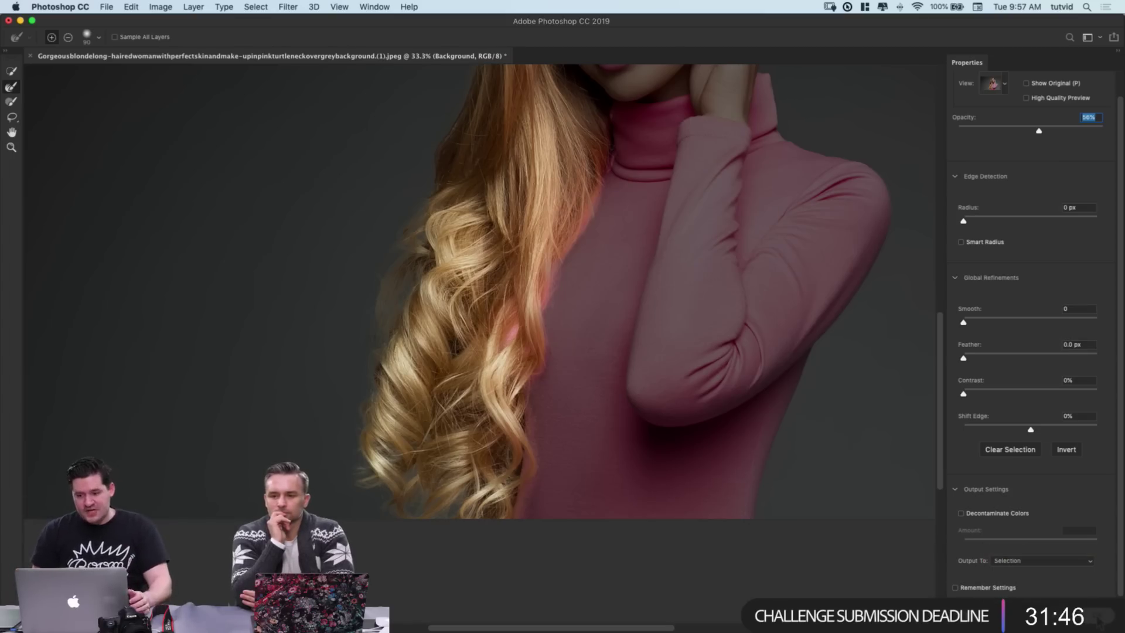
key("Return")
Step: Add a Hue/Saturation adjustment layer masked to the selected hair and set its hue to +162 for a teal colour
scroll(557, 251, "up", 3)
scroll(455, 432, "down", 5)
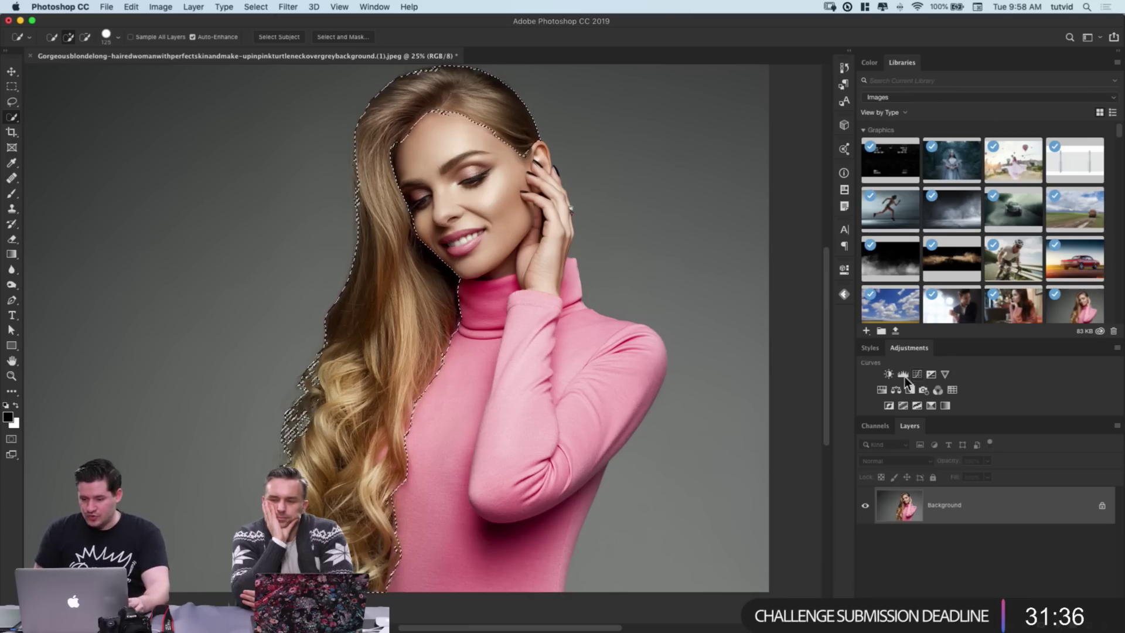
left_click(896, 389)
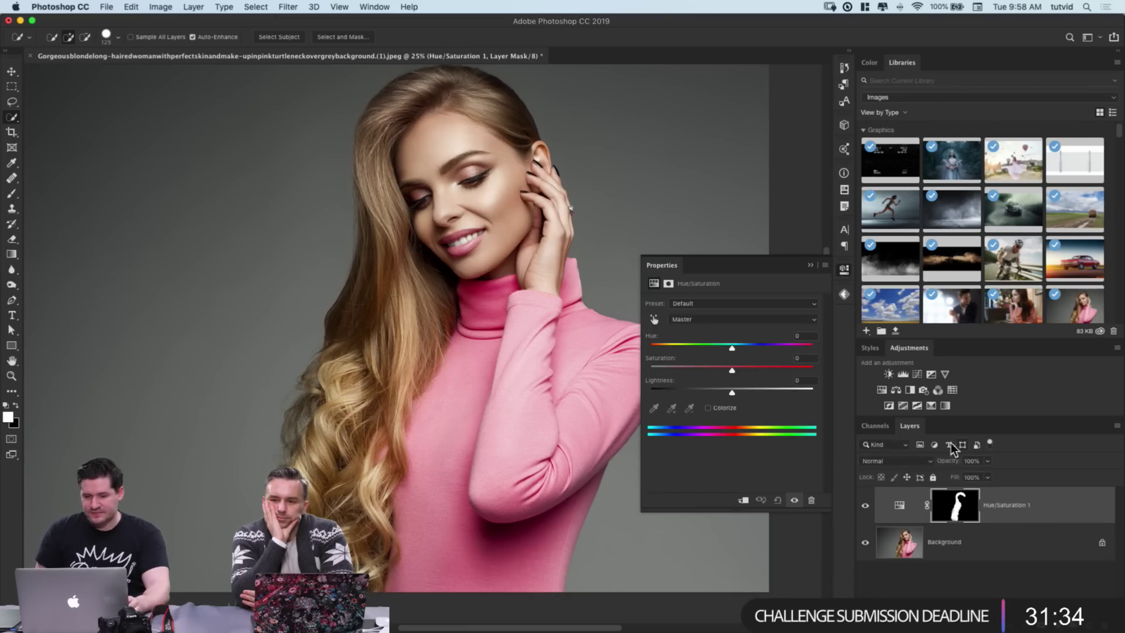
key("super+minus")
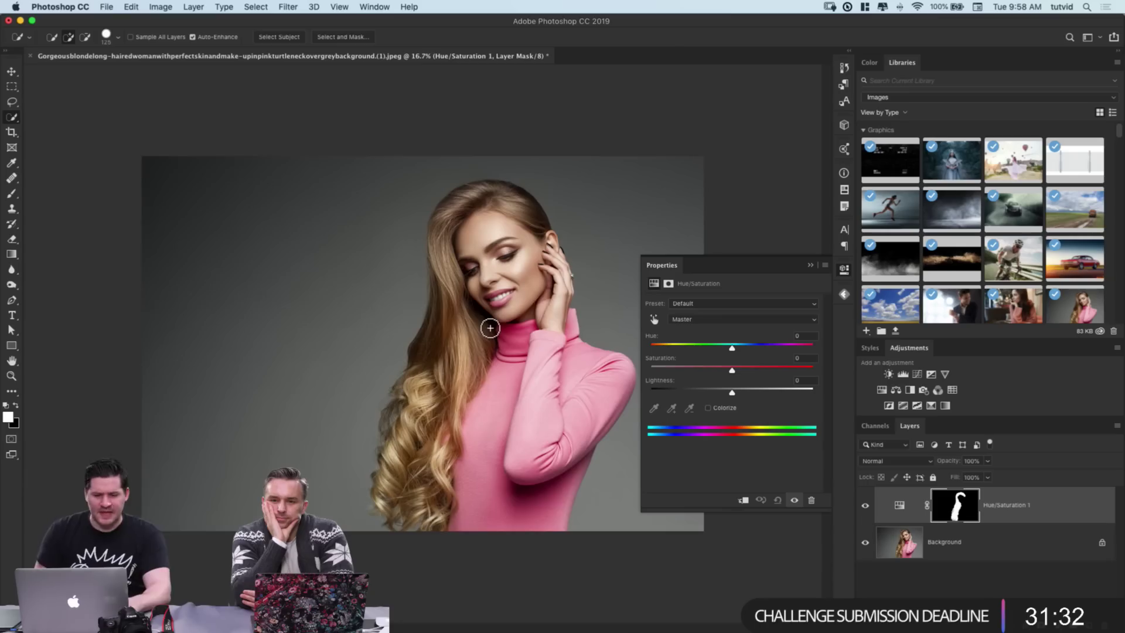
key("super+plus")
mouse_move(592, 208)
left_mouse_down()
mouse_move(423, 184)
mouse_move(435, 181)
left_mouse_up()
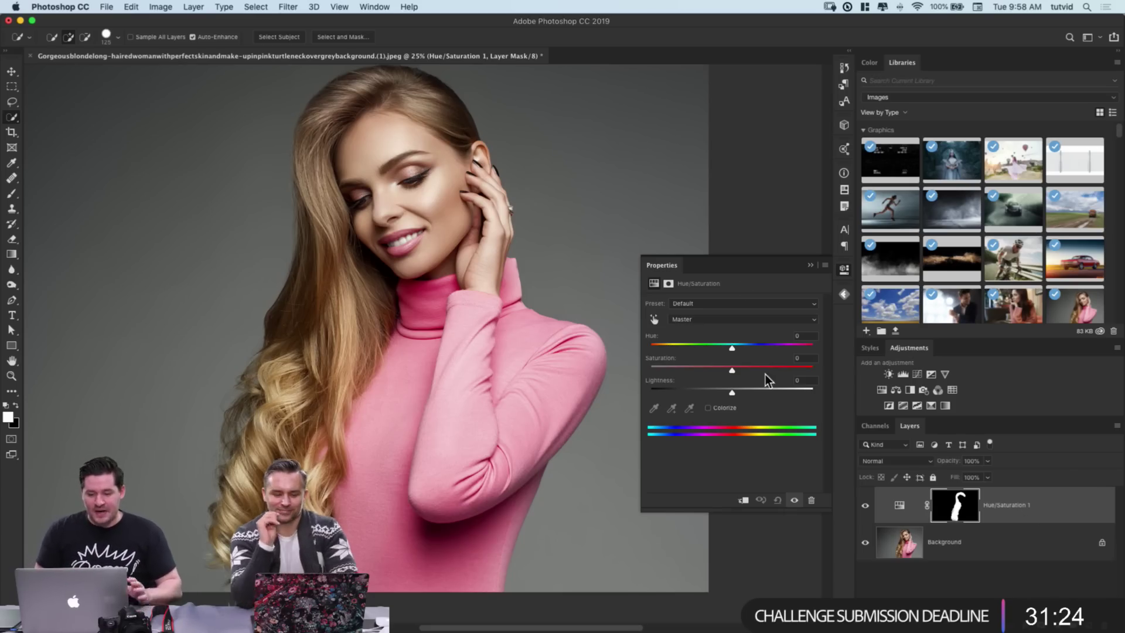
left_click_drag(734, 350, 807, 353)
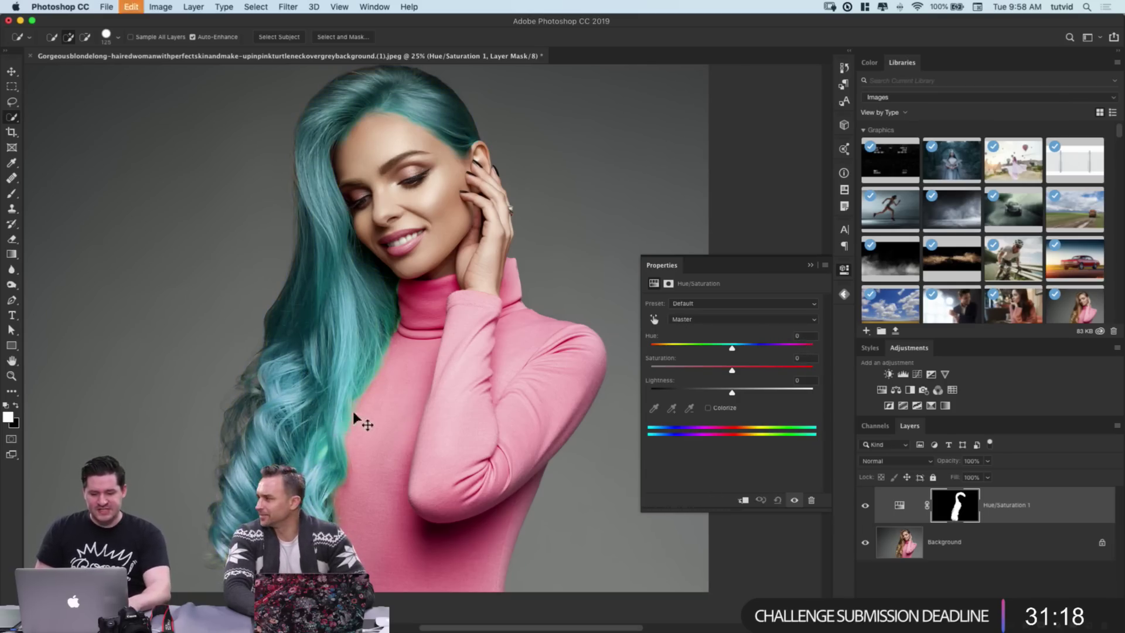
Step: Undo the recolour, the adjustment layer and the selection refinement, and redo all of them
key("super+z")
key("super+z")
key("super+z")
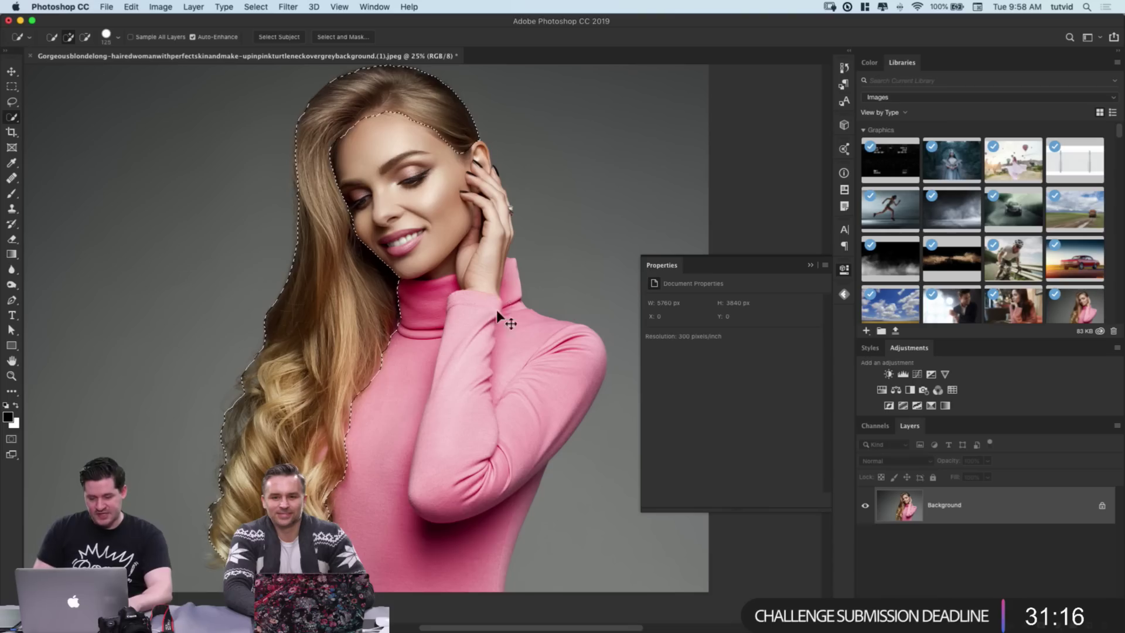
left_click(135, 7)
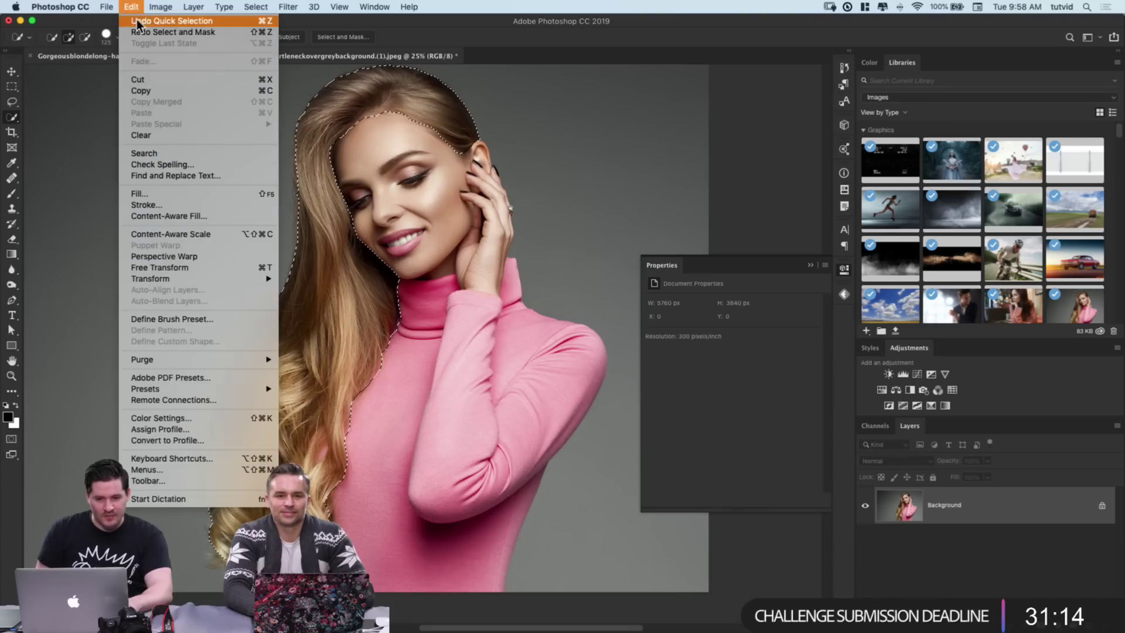
left_click(141, 32)
key("shift+super+z")
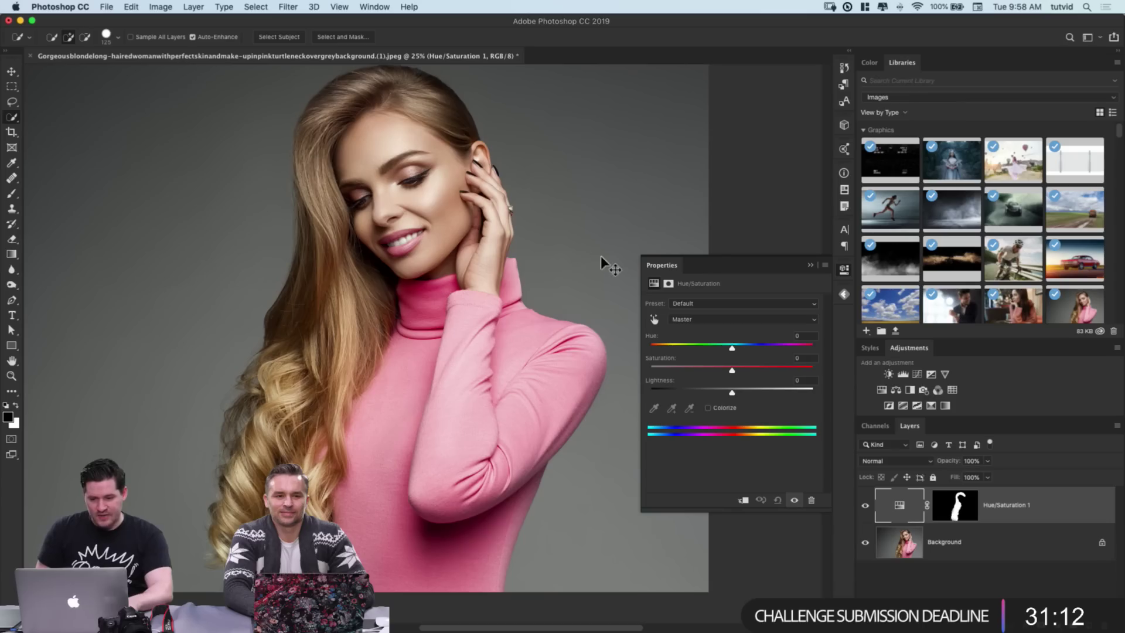
key("shift+super+z")
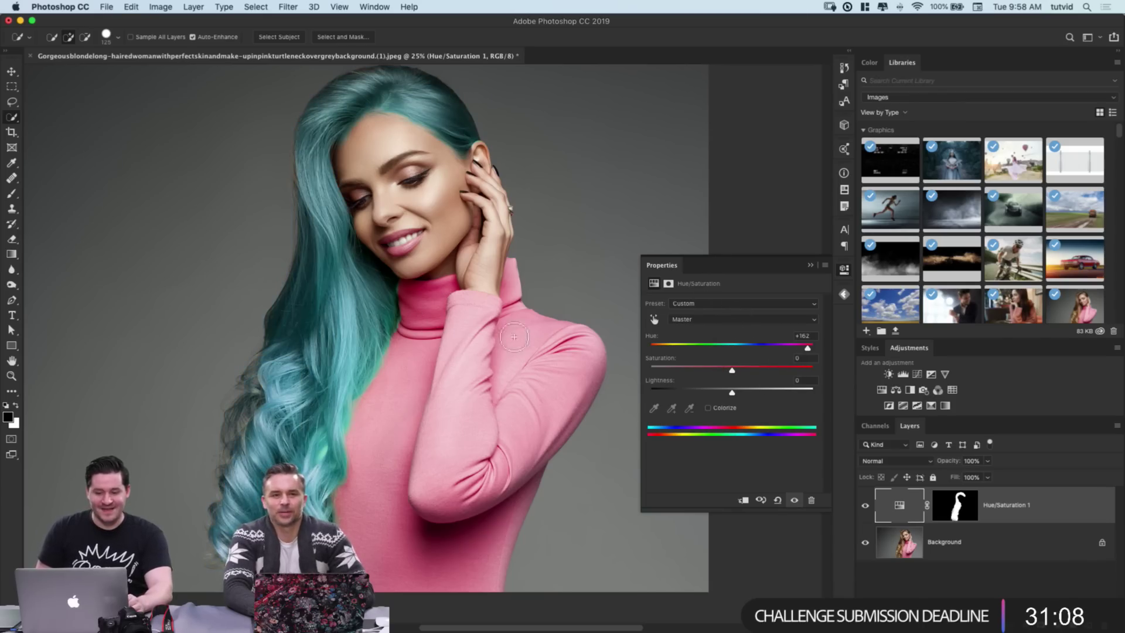
Step: Try different hair colours on the Hue/Saturation layer, ending on a vivid purple hue with saturation +22
left_click_drag(730, 346, 681, 351)
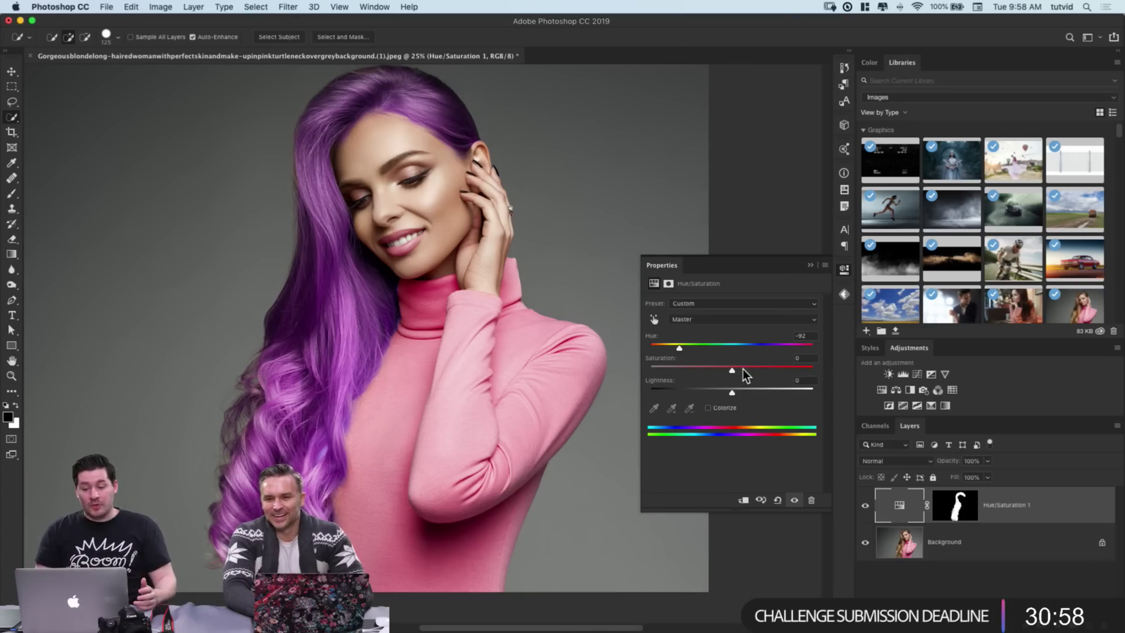
left_click_drag(773, 375, 669, 394)
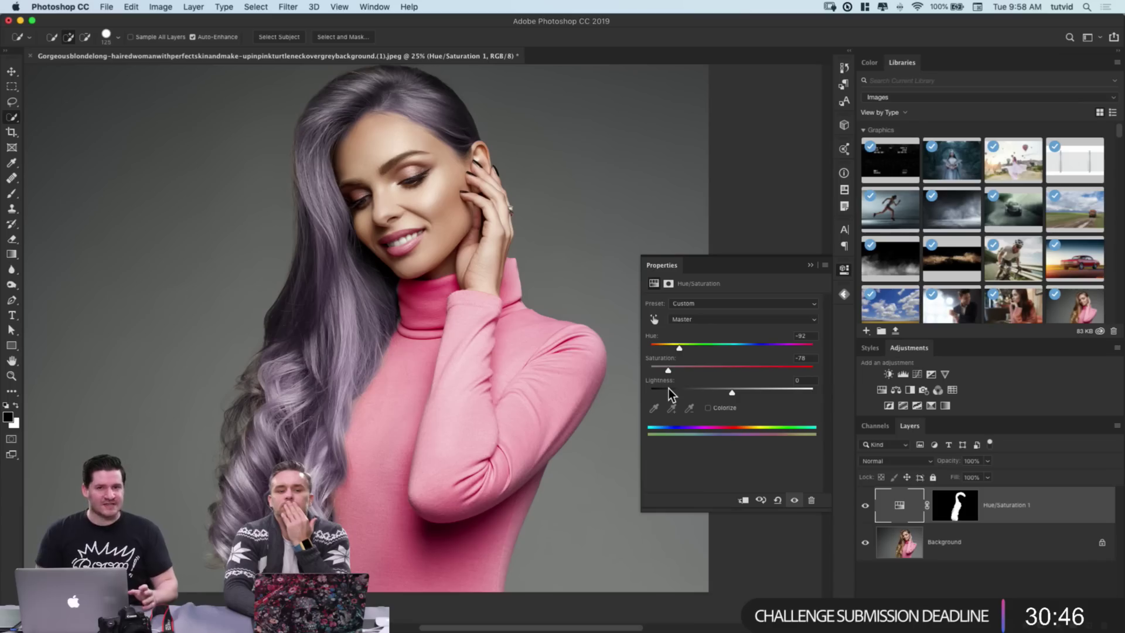
left_click_drag(739, 348, 759, 347)
left_click(743, 369)
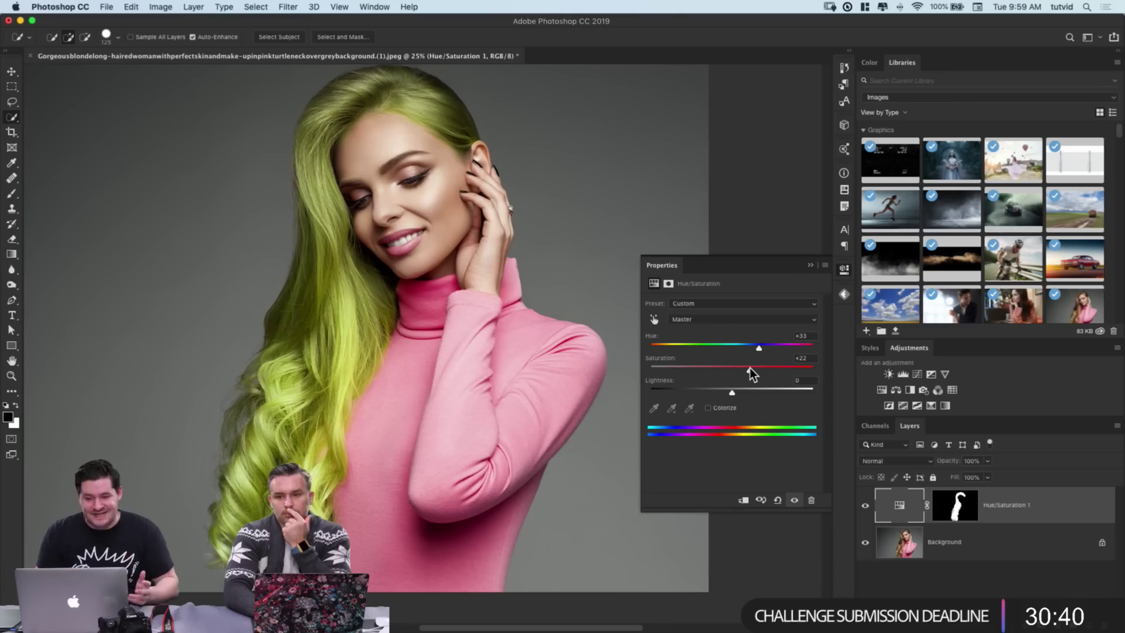
left_click_drag(777, 350, 713, 351)
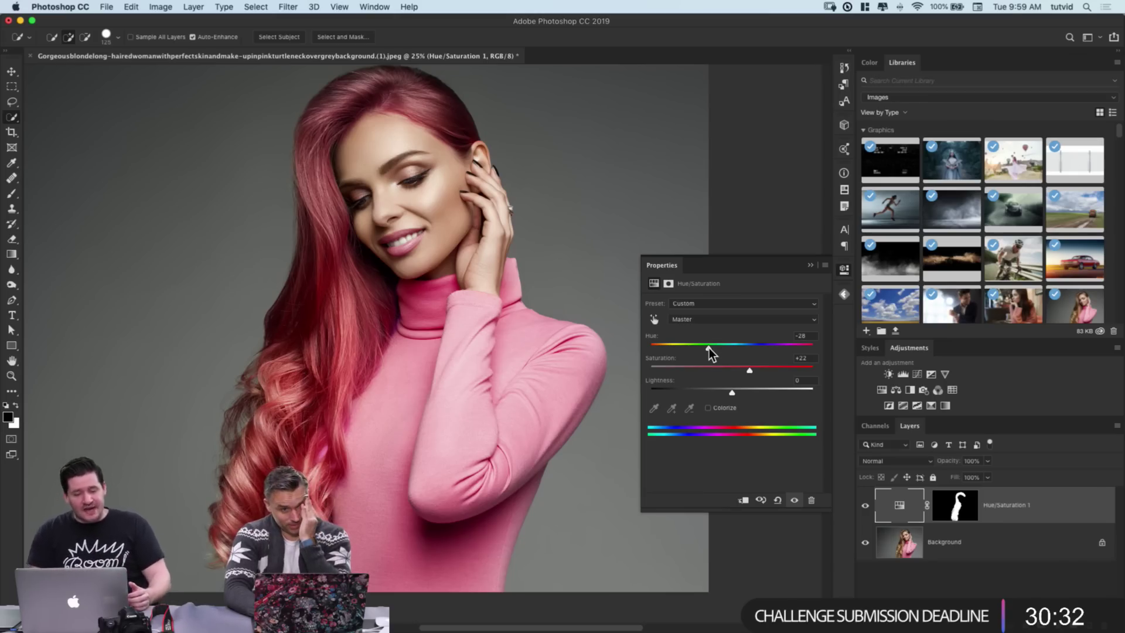
left_click_drag(708, 349, 684, 350)
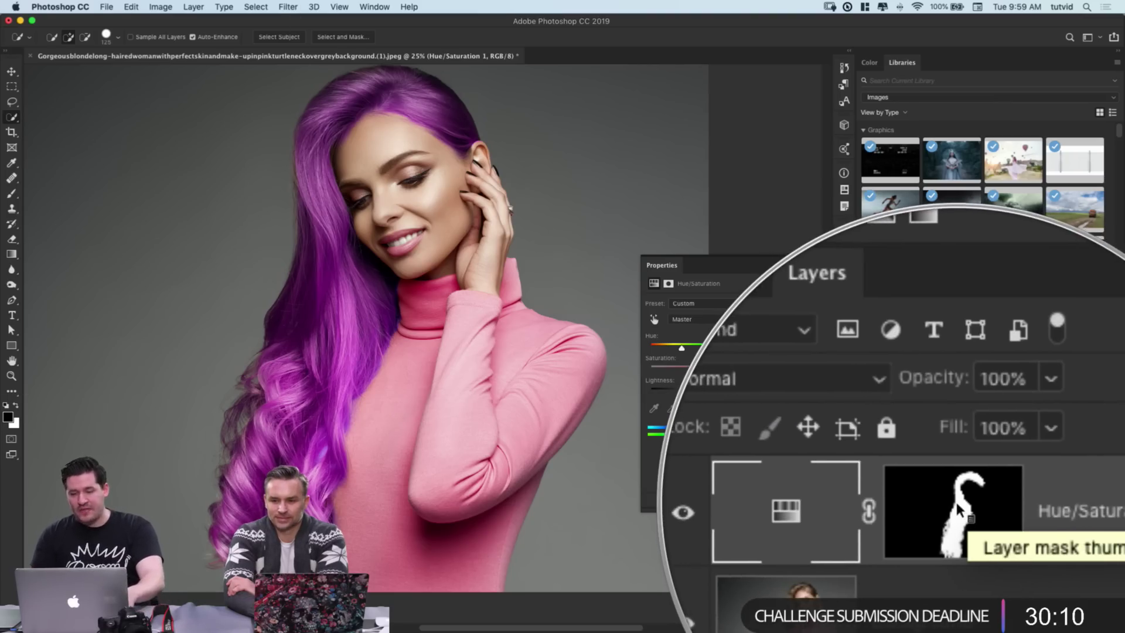
Step: Load the hair mask as a selection, add a Levels adjustment layer from it and set the shadow input level to 55
left_click(956, 508, "super")
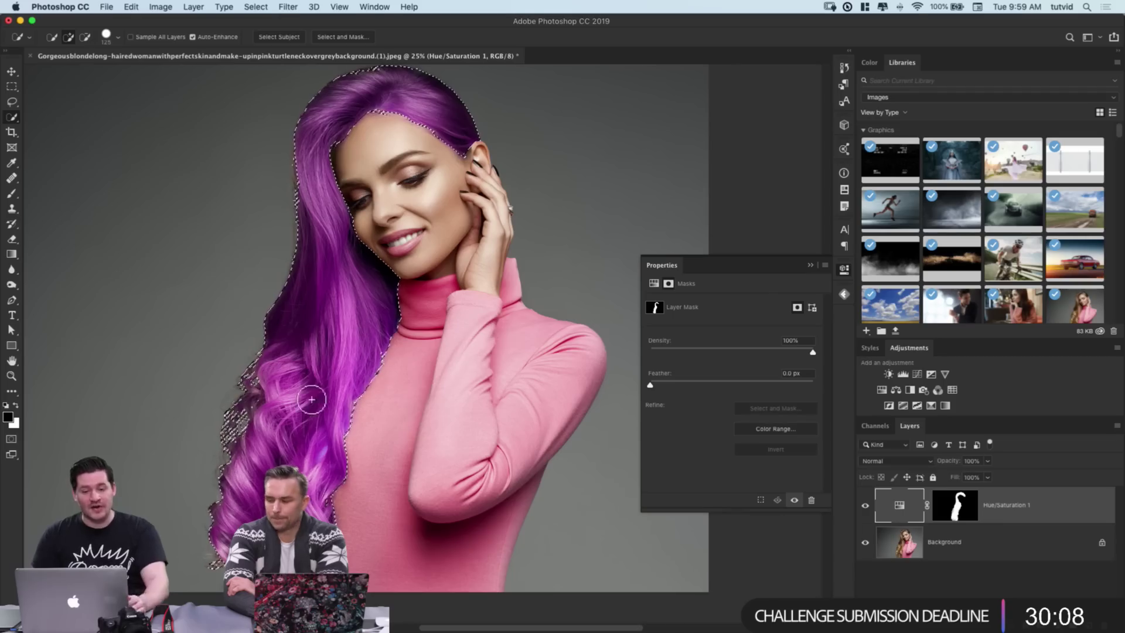
left_click(905, 374)
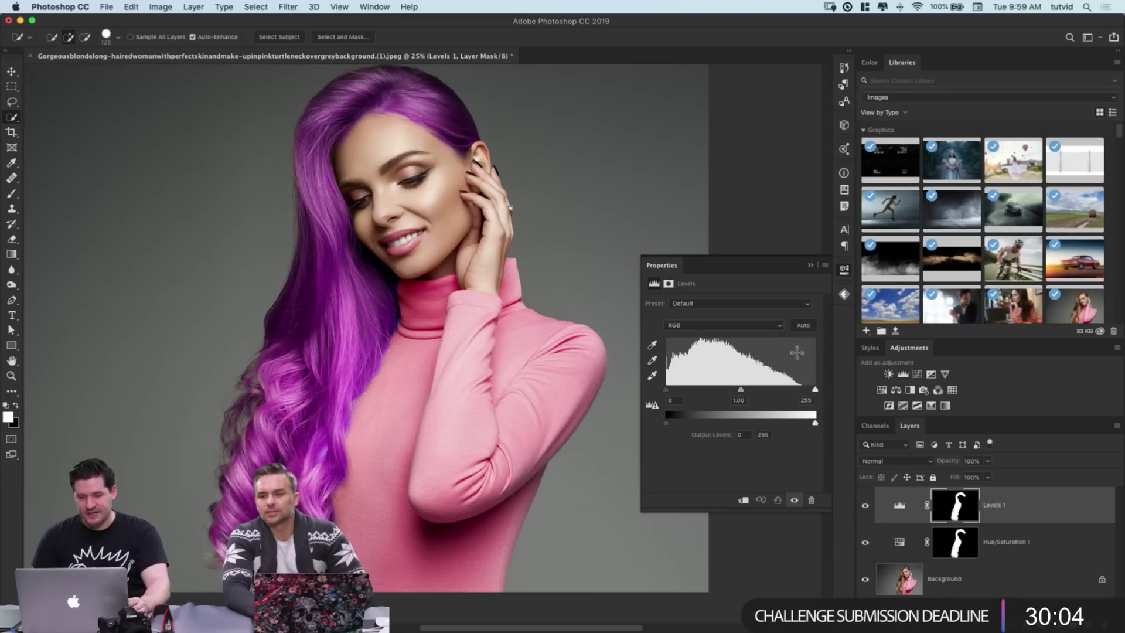
left_click_drag(667, 389, 697, 389)
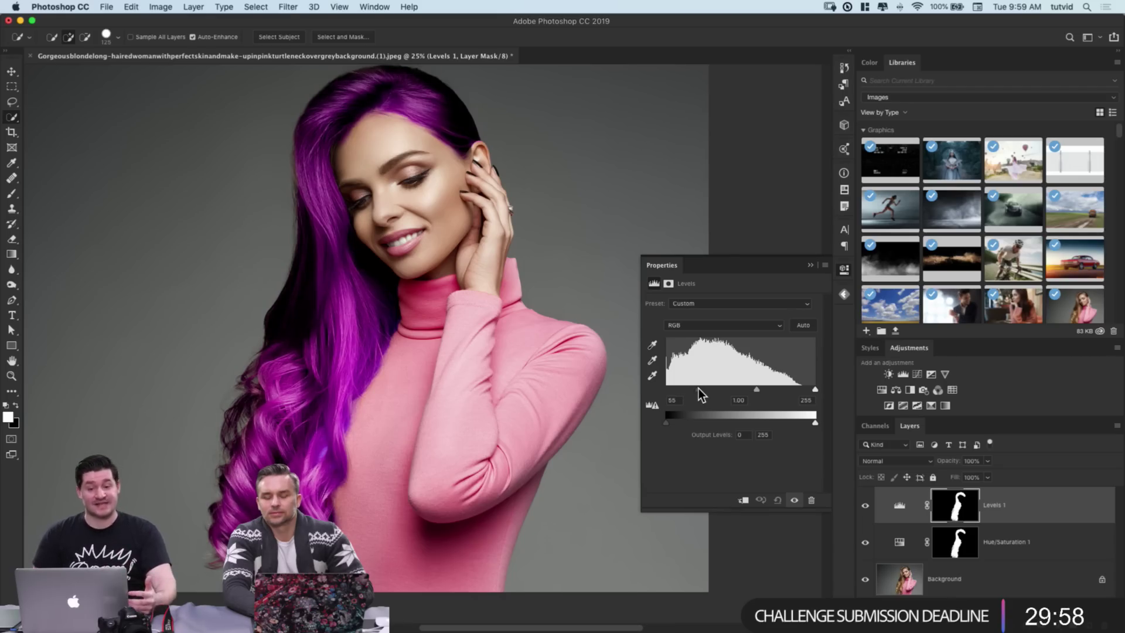
Step: Reset the Levels layer's shadow input to 0, set its output levels to 7 and 237, and compare the hair with and without it
left_click_drag(696, 389, 636, 392)
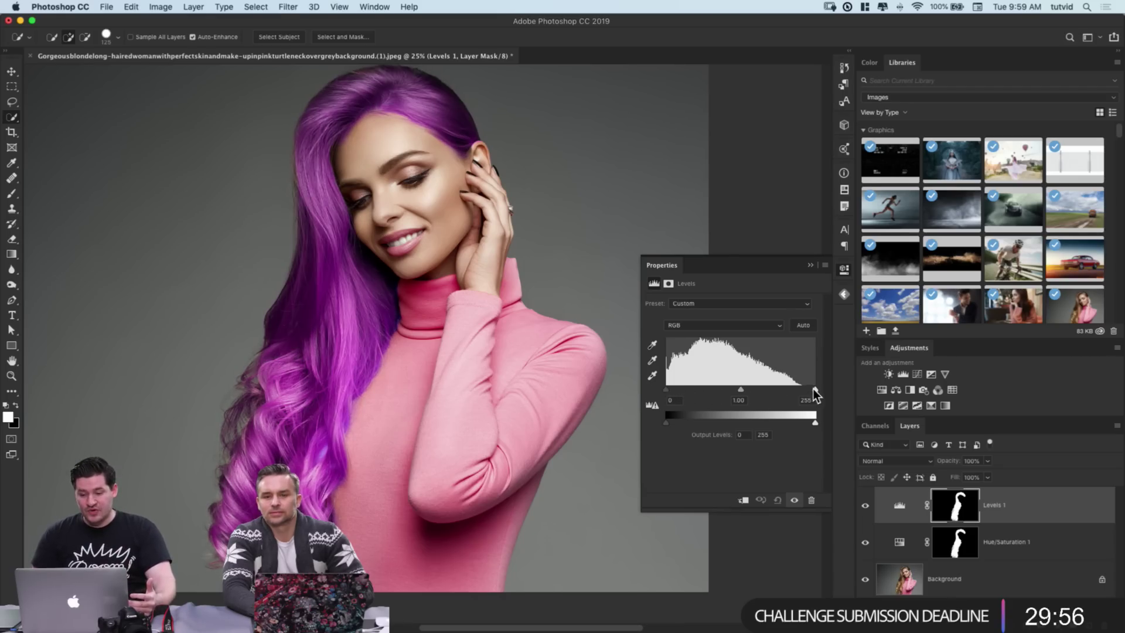
left_click_drag(814, 389, 859, 393)
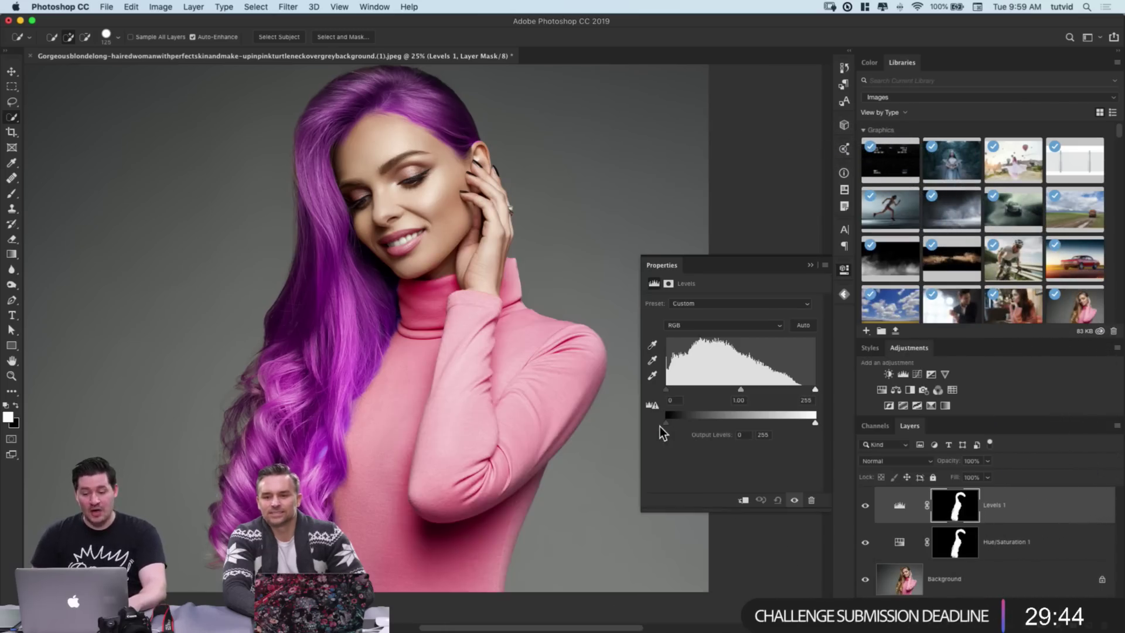
left_click_drag(667, 424, 670, 424)
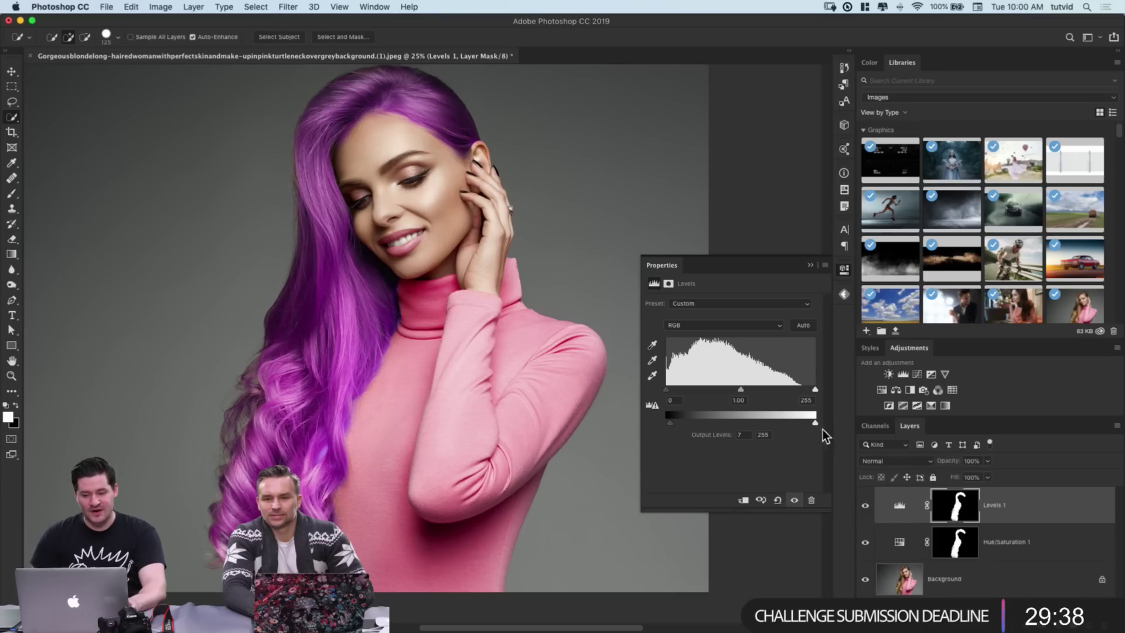
left_click_drag(807, 425, 805, 426)
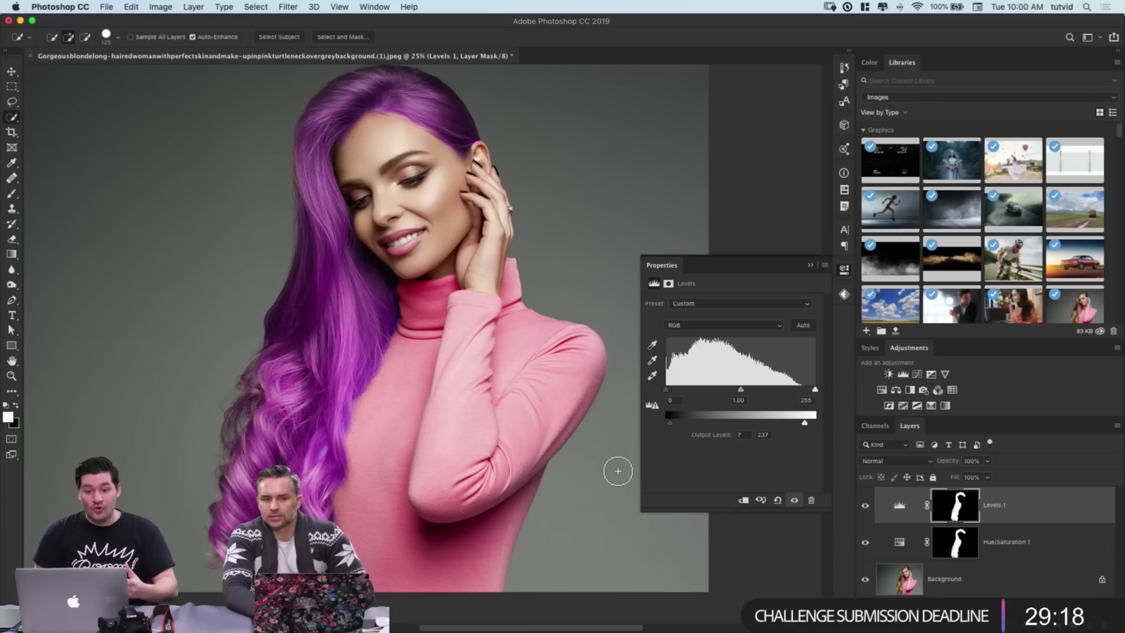
left_click(865, 506)
left_click(865, 508)
key("super+minus")
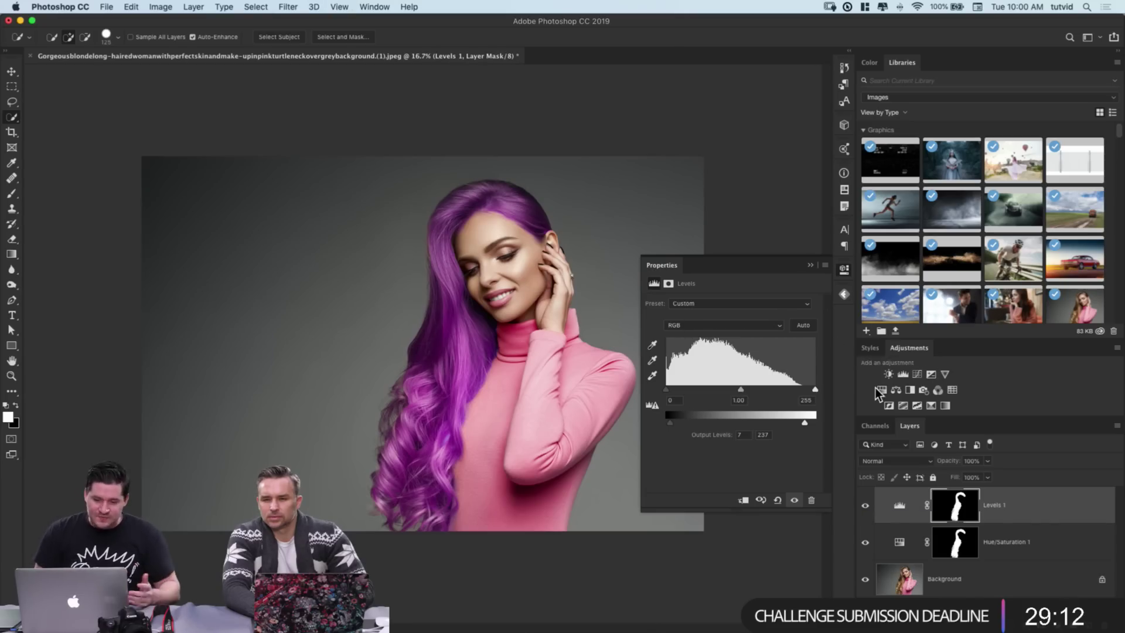
Step: Set the Hue/Saturation layer's hue to -19 and saturation to -17, and hide that layer
left_click(894, 543)
left_click_drag(683, 347, 716, 347)
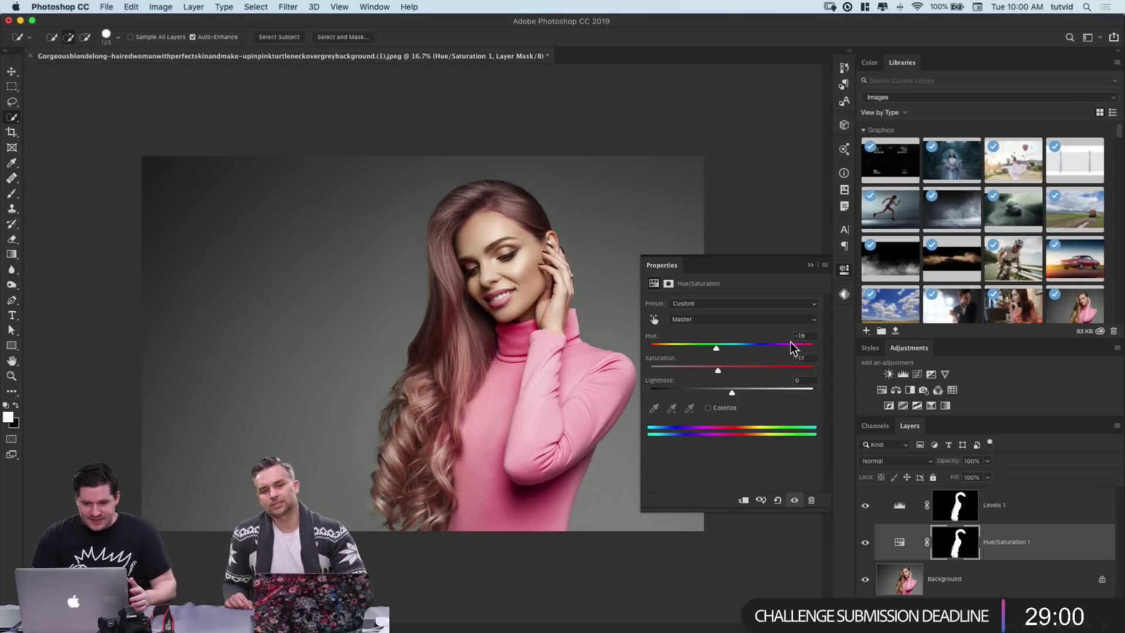
left_click(865, 545)
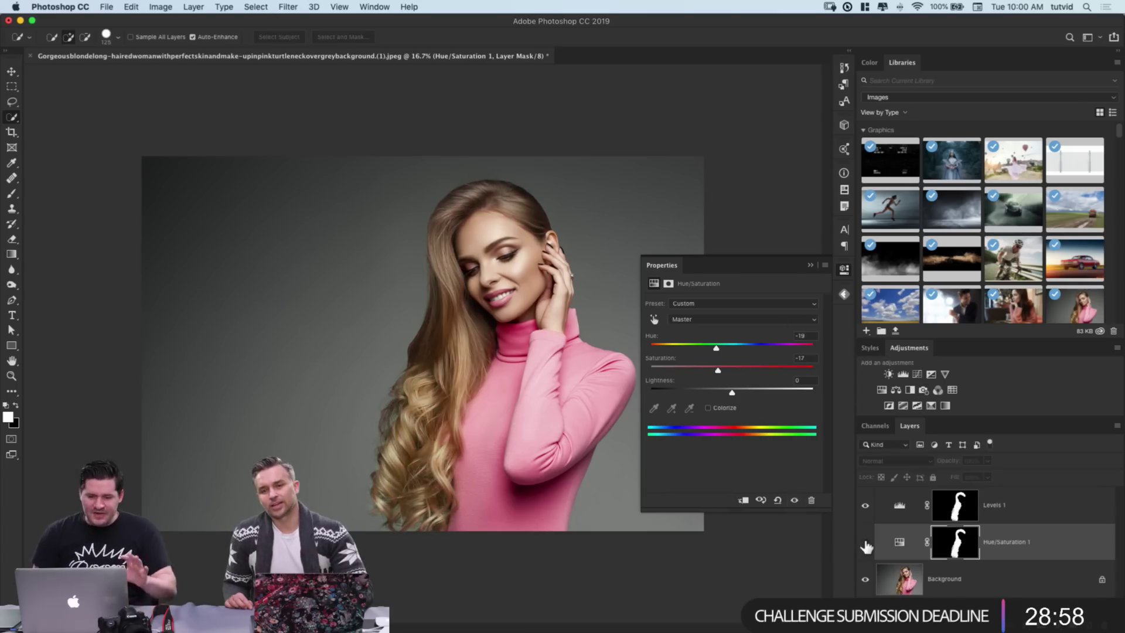
Step: Load the hair mask as a selection, add a Color Balance layer from it and set the midtones to red +50 and yellow -4
left_click(955, 551, "super")
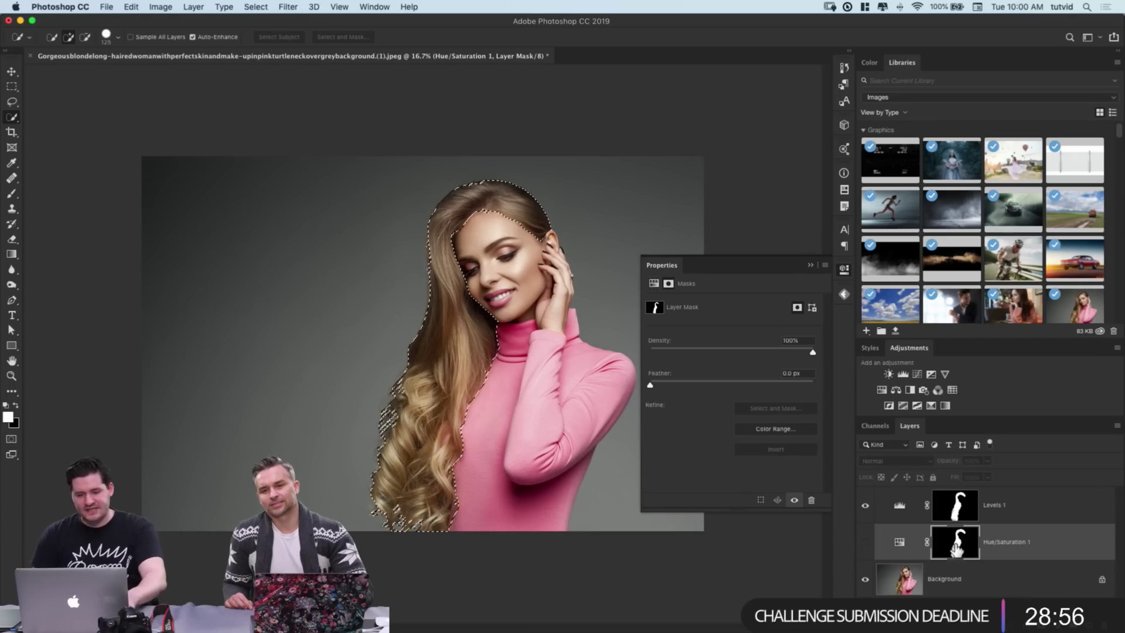
left_click(899, 544)
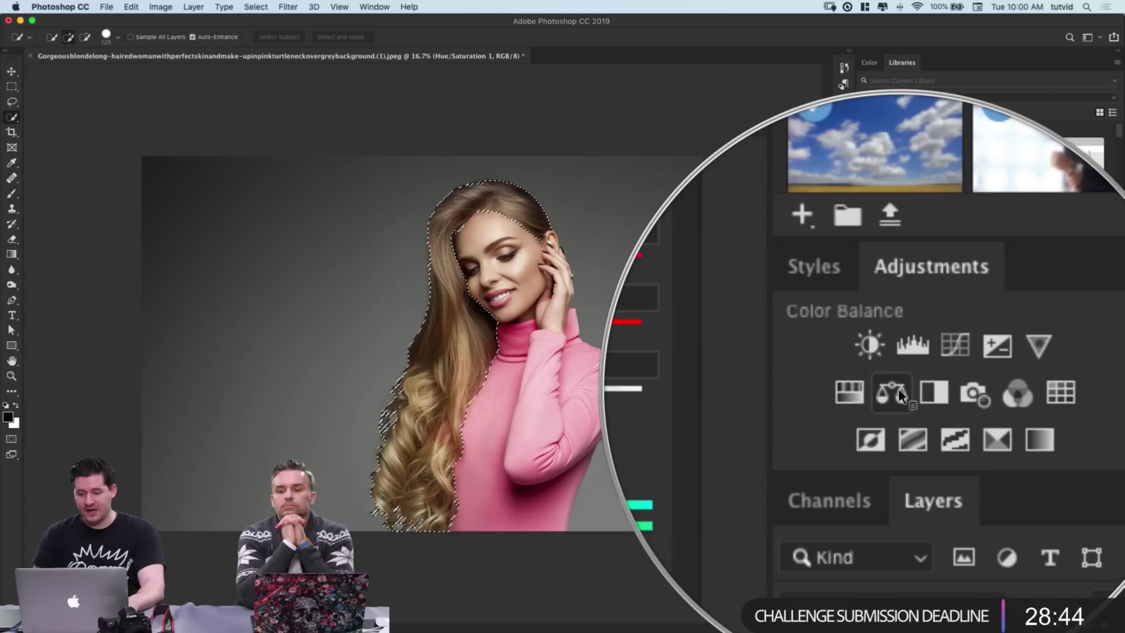
left_click(898, 389)
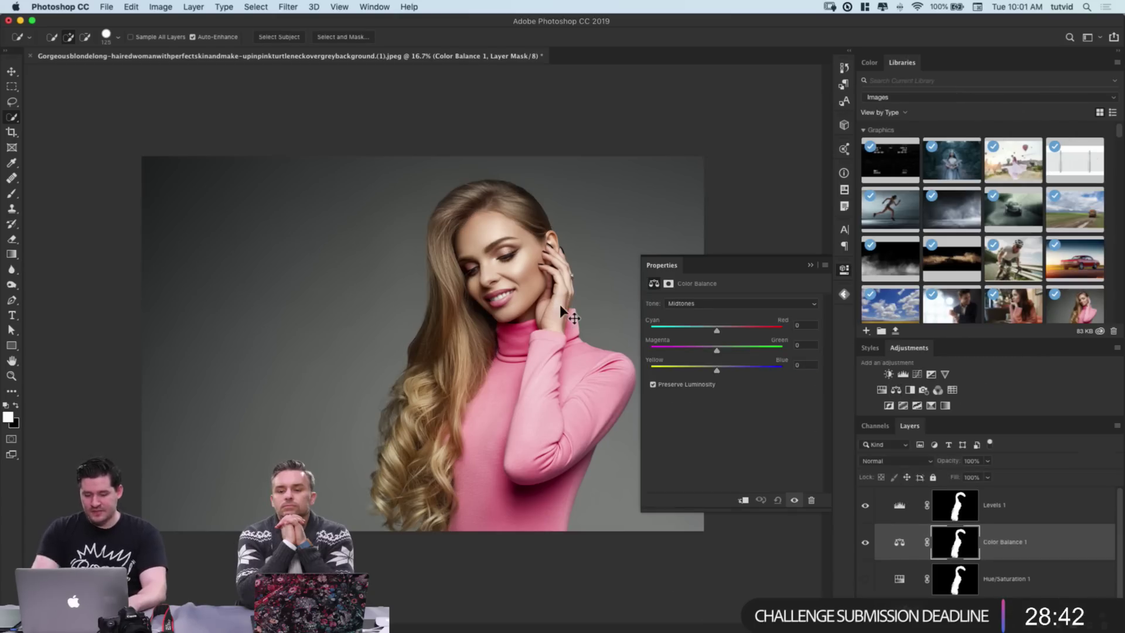
key("super+equal")
left_click_drag(723, 329, 749, 332)
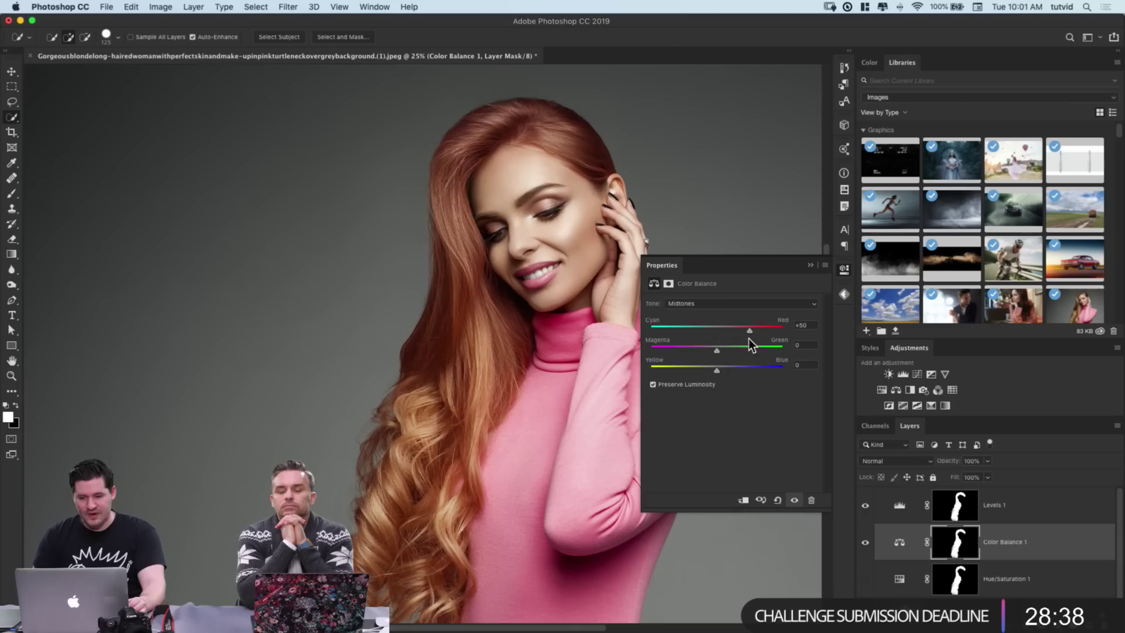
left_click_drag(714, 370, 715, 370)
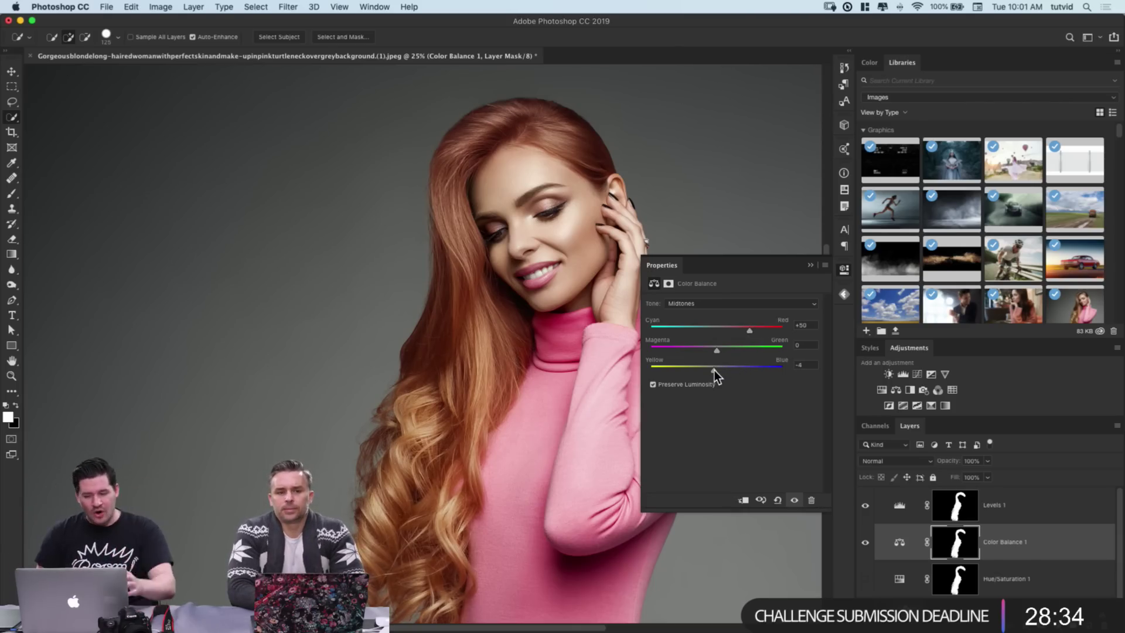
Step: Set the Color Balance shadows to red +30 and yellow -8, and shift the highlights towards red with yellow at -8
left_click(703, 303)
left_click(695, 295)
left_click_drag(723, 332, 715, 371)
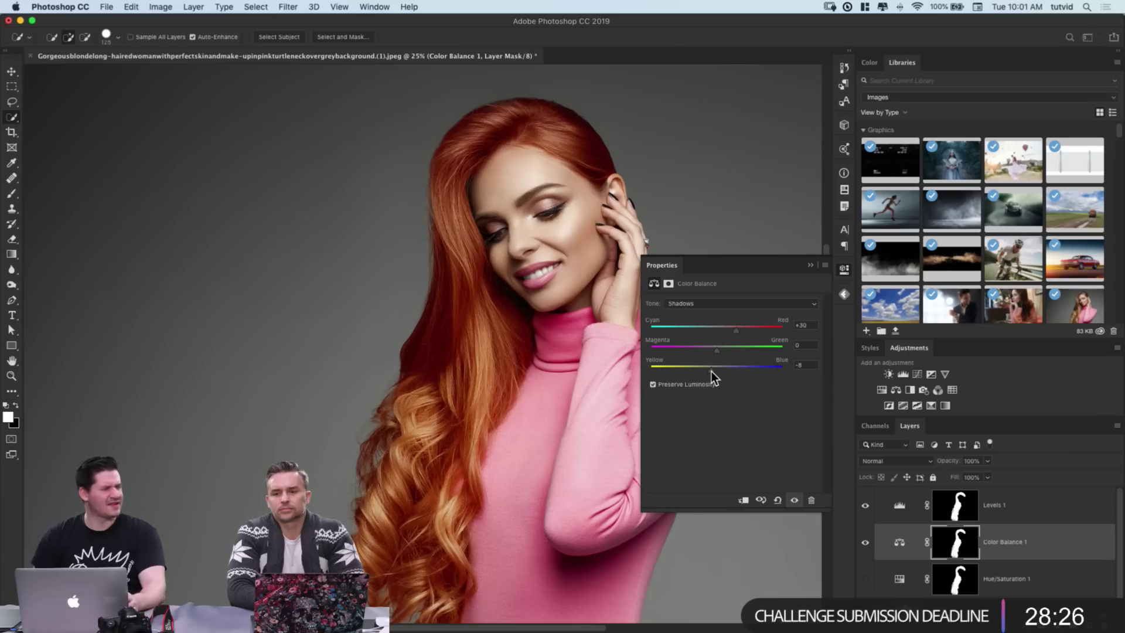
left_click(709, 303)
left_click(698, 318)
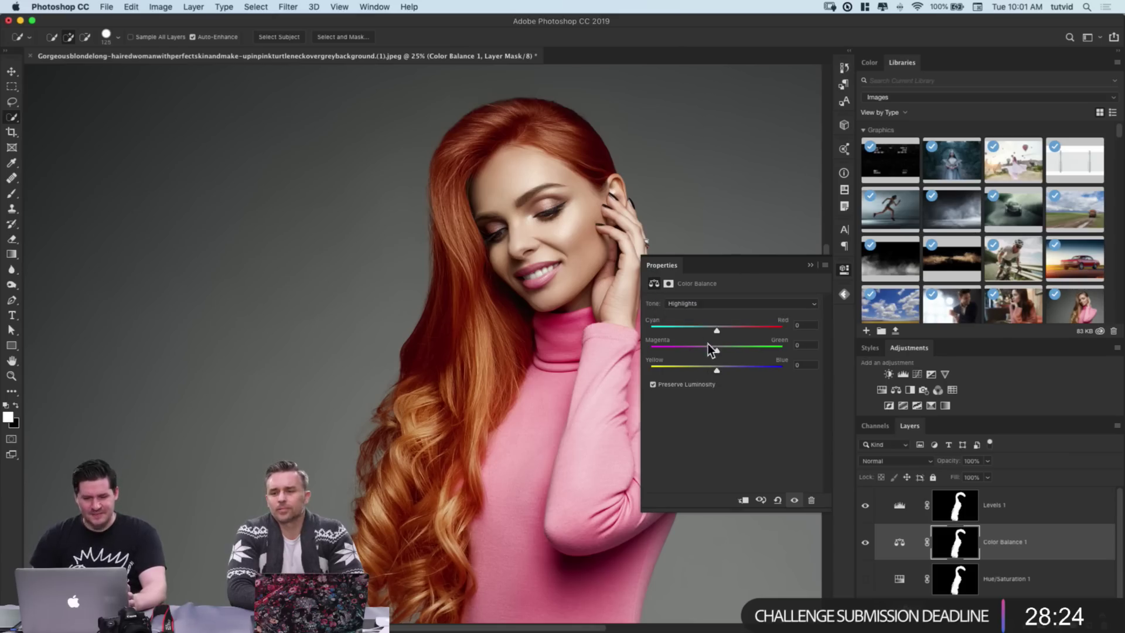
left_click_drag(708, 375, 713, 372)
left_click_drag(716, 329, 741, 329)
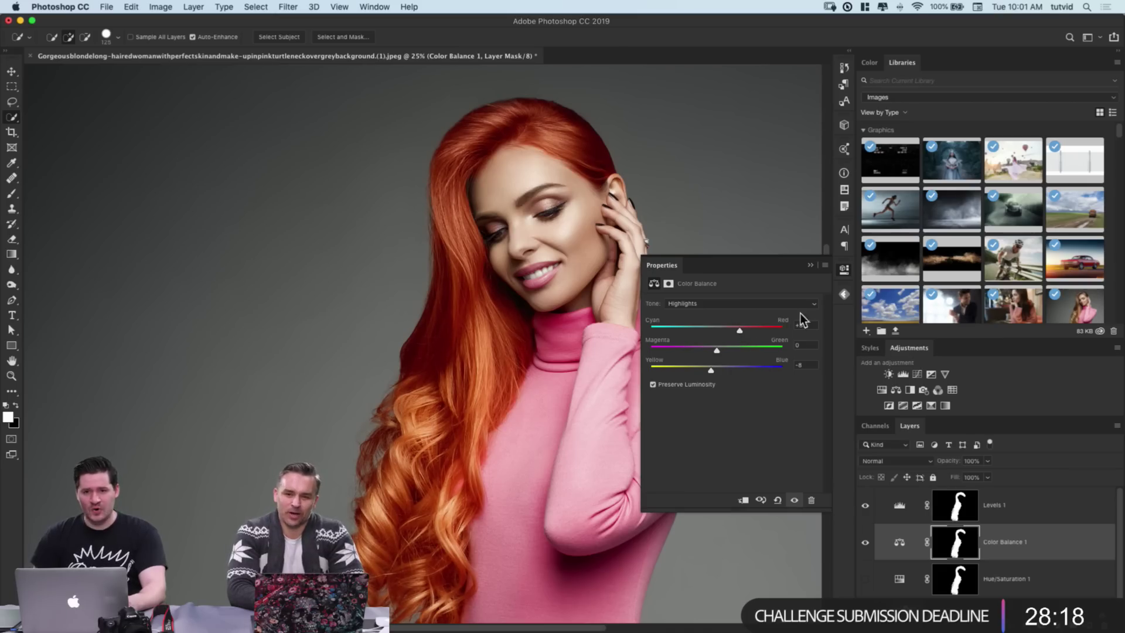
left_click(846, 269)
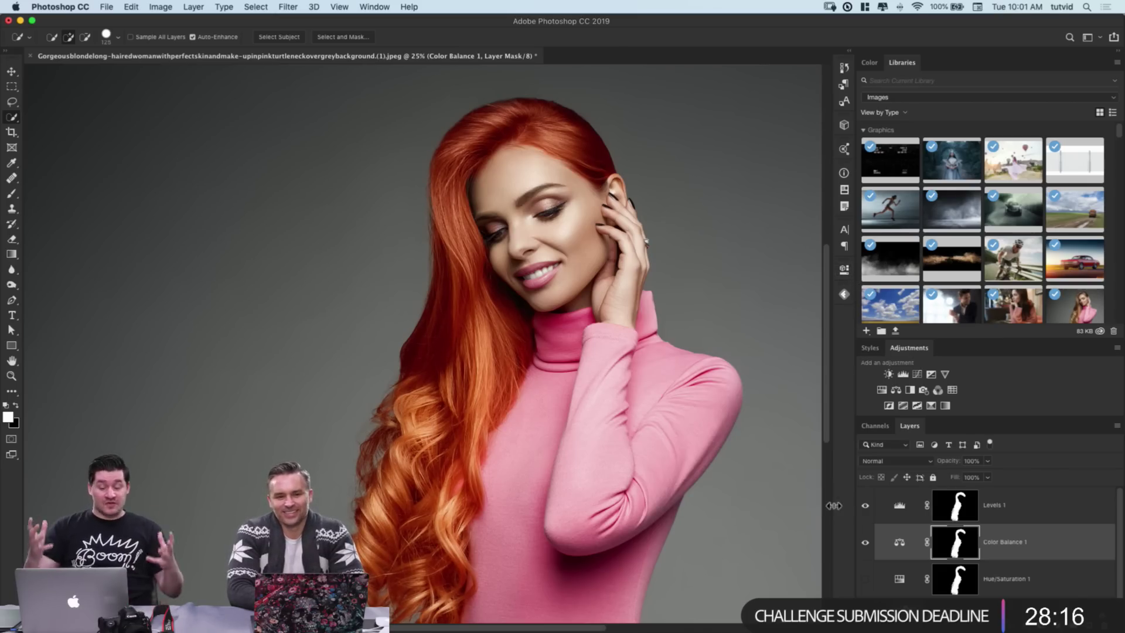
Step: Reduce the Color Balance layer's opacity to 67% and compare the hair with the layer hidden and shown
left_click(899, 542)
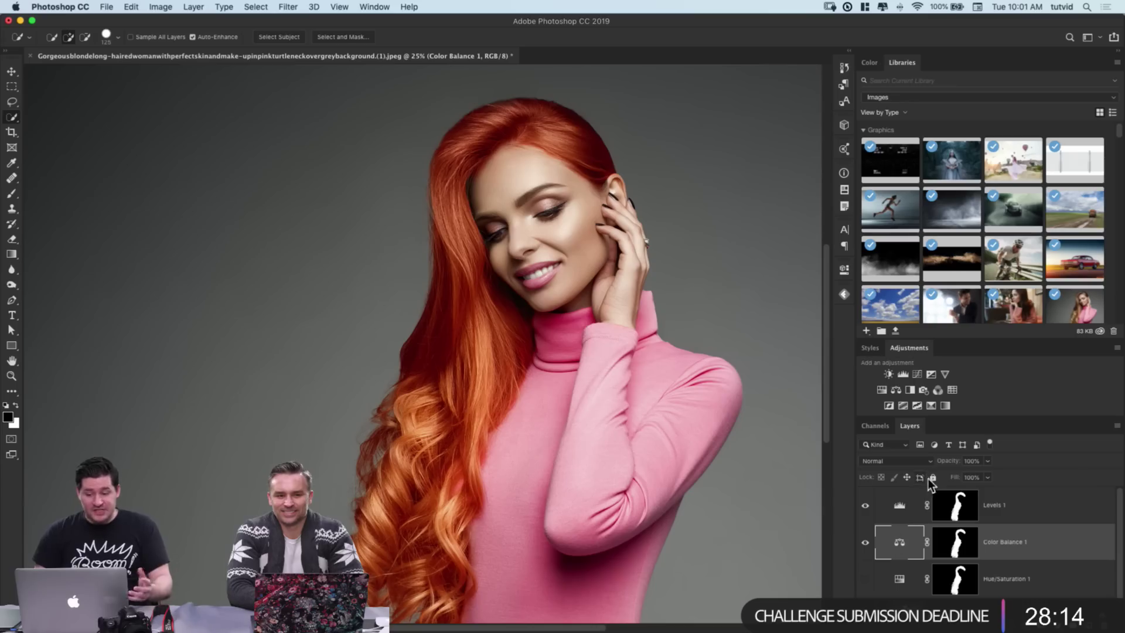
left_click(987, 461)
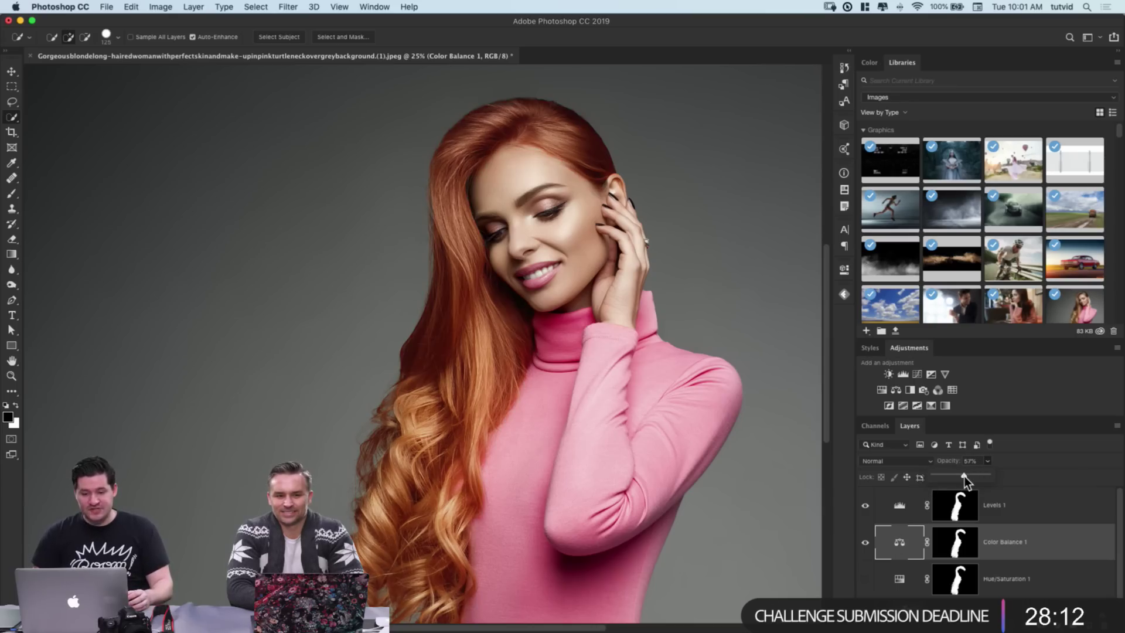
left_click_drag(965, 477, 971, 475)
left_click(866, 543)
left_click(865, 542)
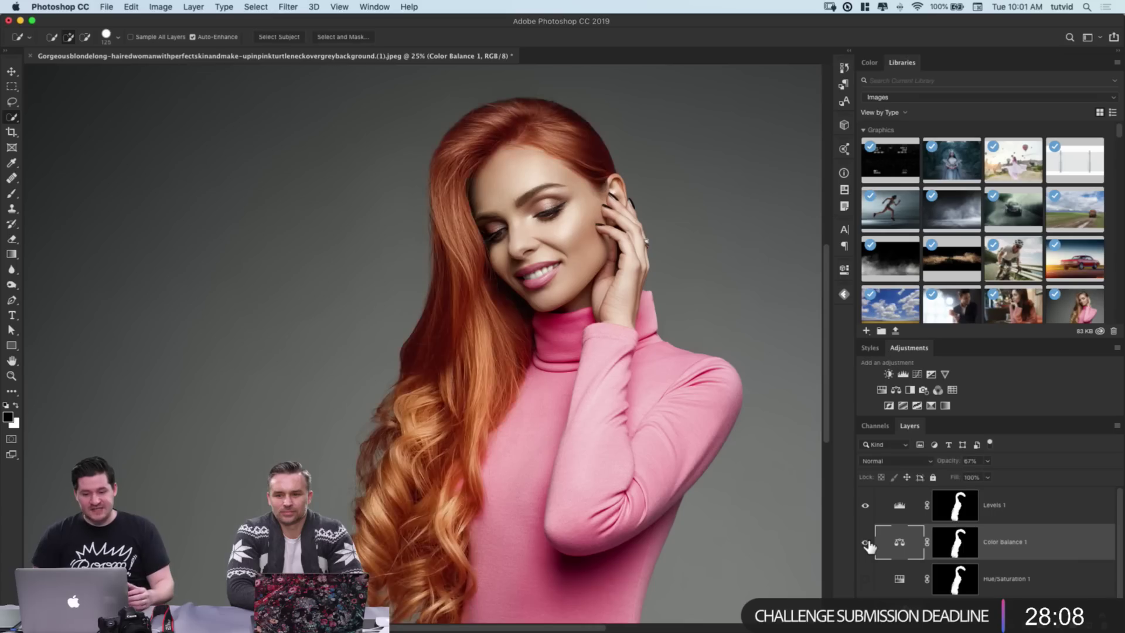
left_click(866, 544)
left_click(866, 543)
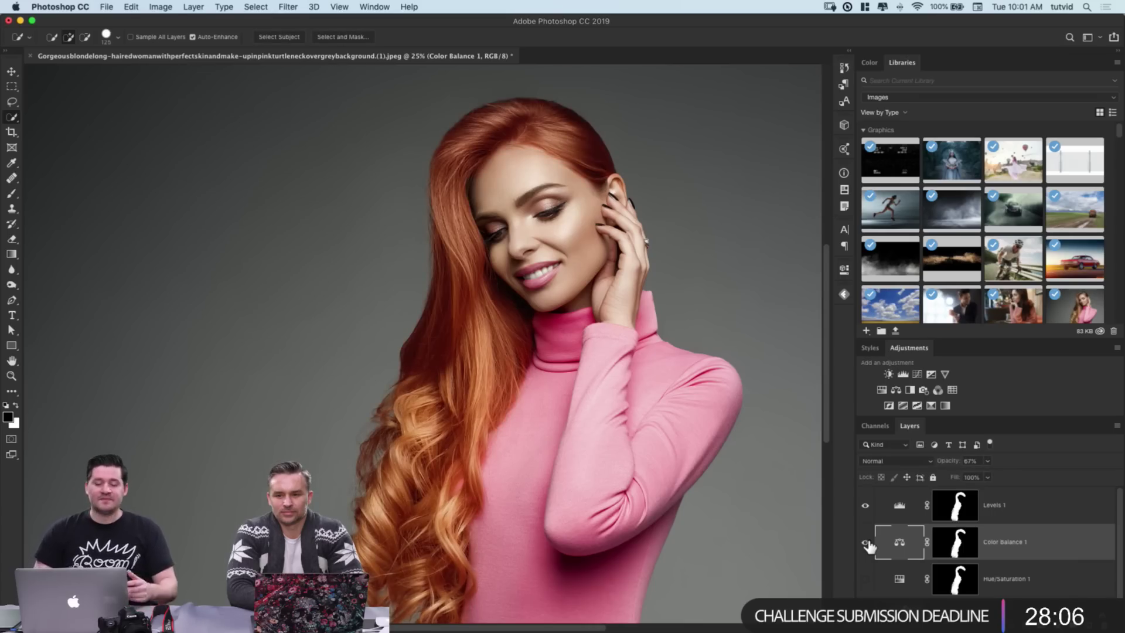
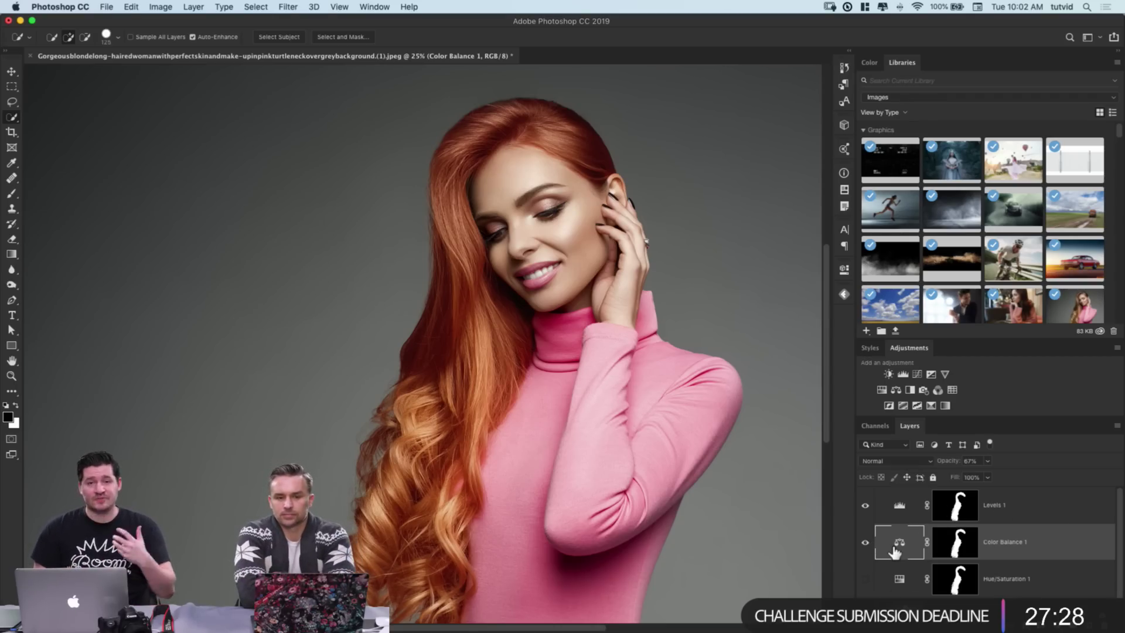
left_click(899, 578)
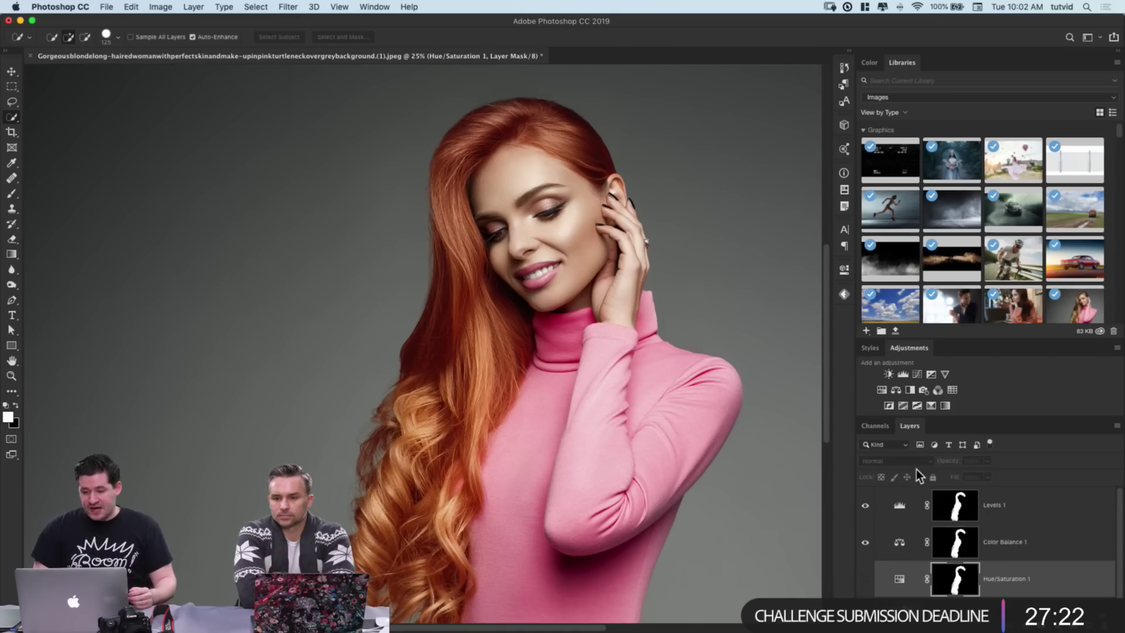
key("Delete")
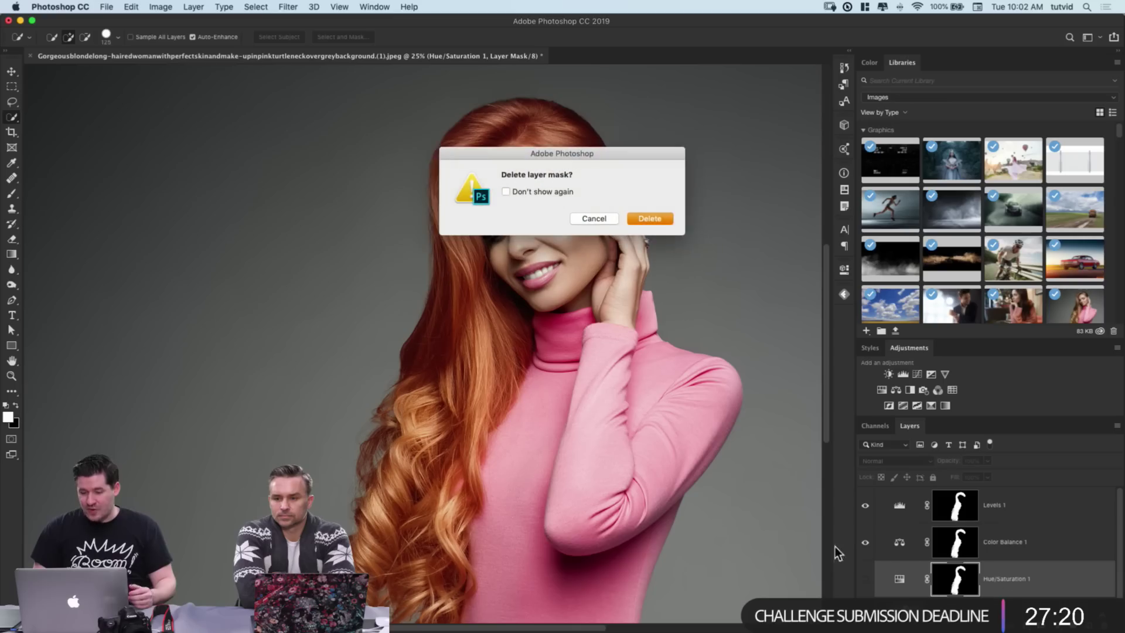
key("Escape")
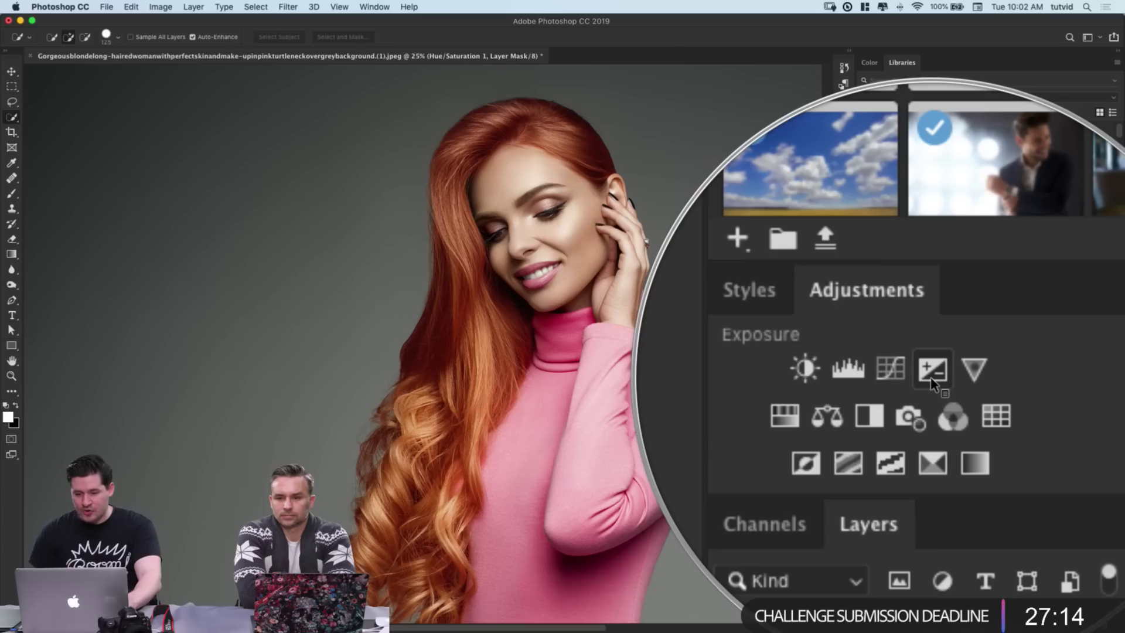
Step: Try an unmasked Exposure adjustment layer with exposure +2.60, and remove it
left_click(931, 378)
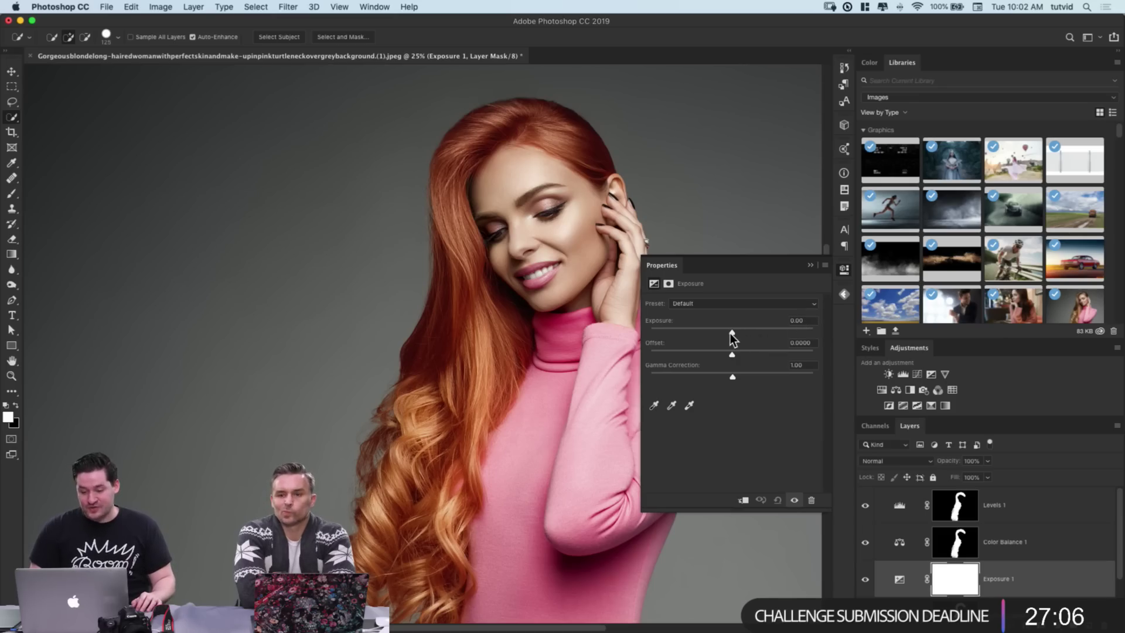
left_click_drag(730, 332, 764, 379)
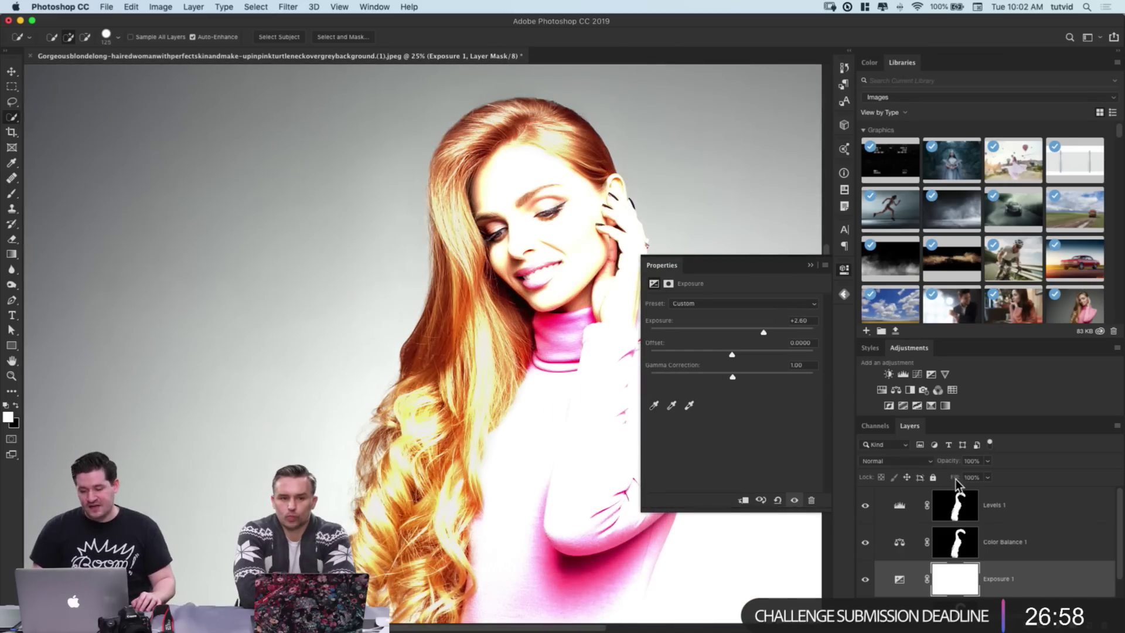
left_click(1036, 588)
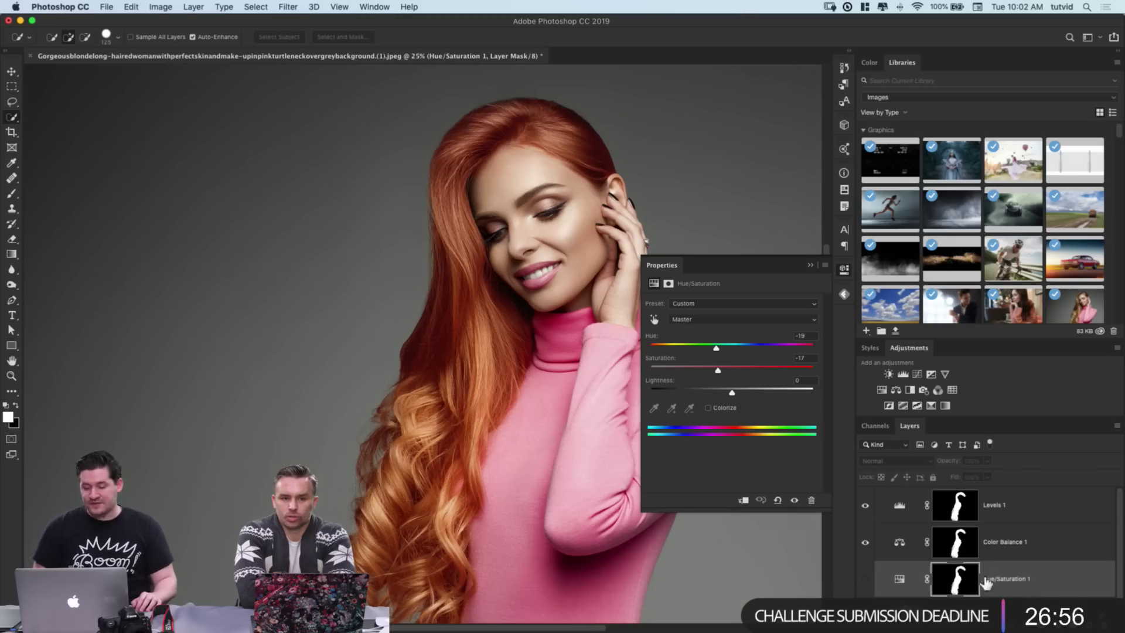
Step: Load the hair mask as a selection and add an Exposure layer from it with exposure +1.31, offset -0.0125 and gamma correction 1.33
left_click(959, 583, "super")
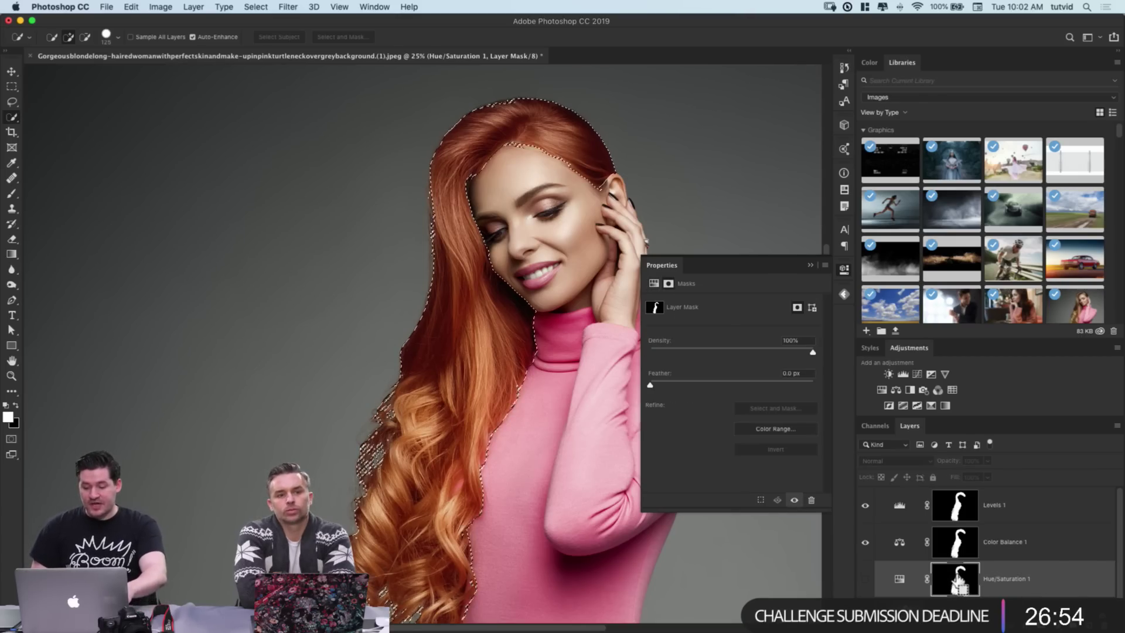
left_click(931, 374)
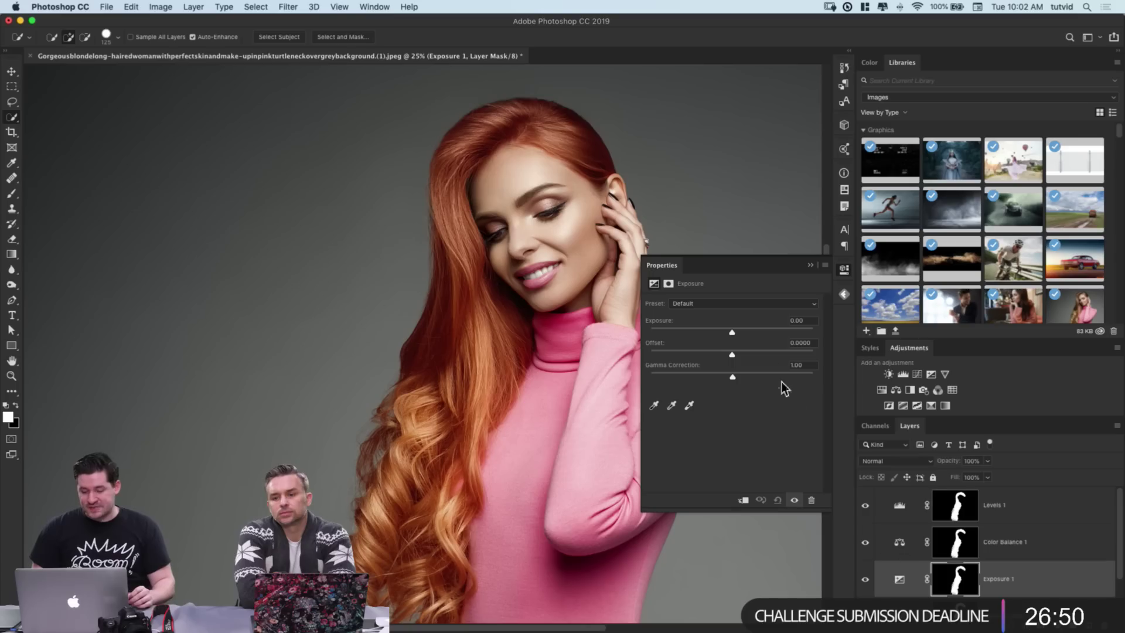
left_click_drag(732, 332, 747, 332)
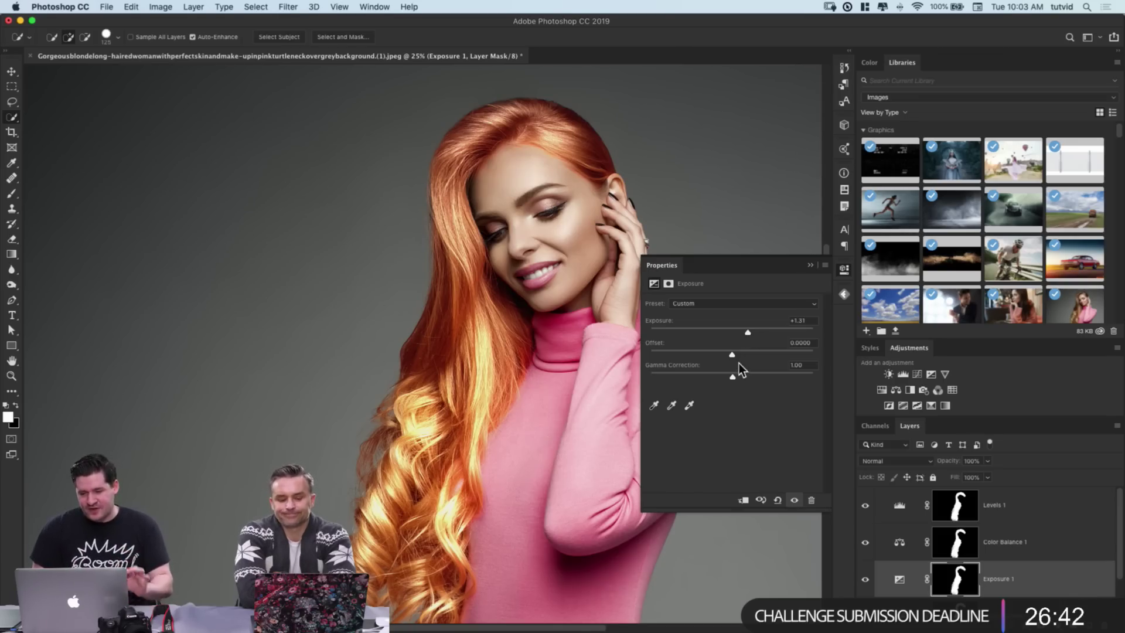
left_click_drag(730, 380, 719, 378)
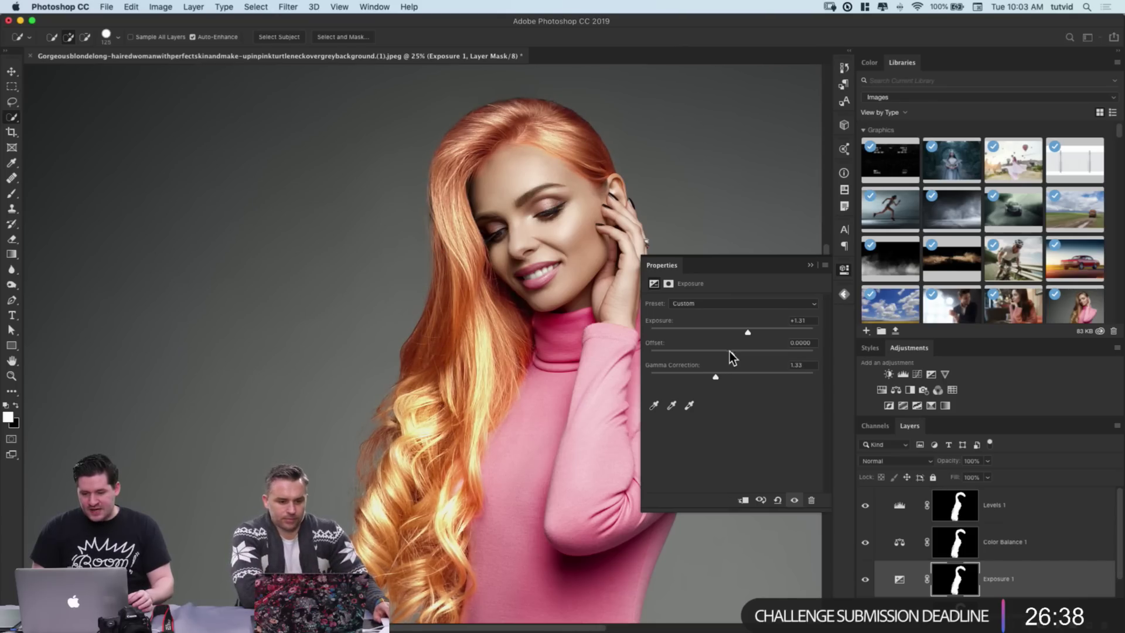
left_click_drag(732, 355, 732, 356)
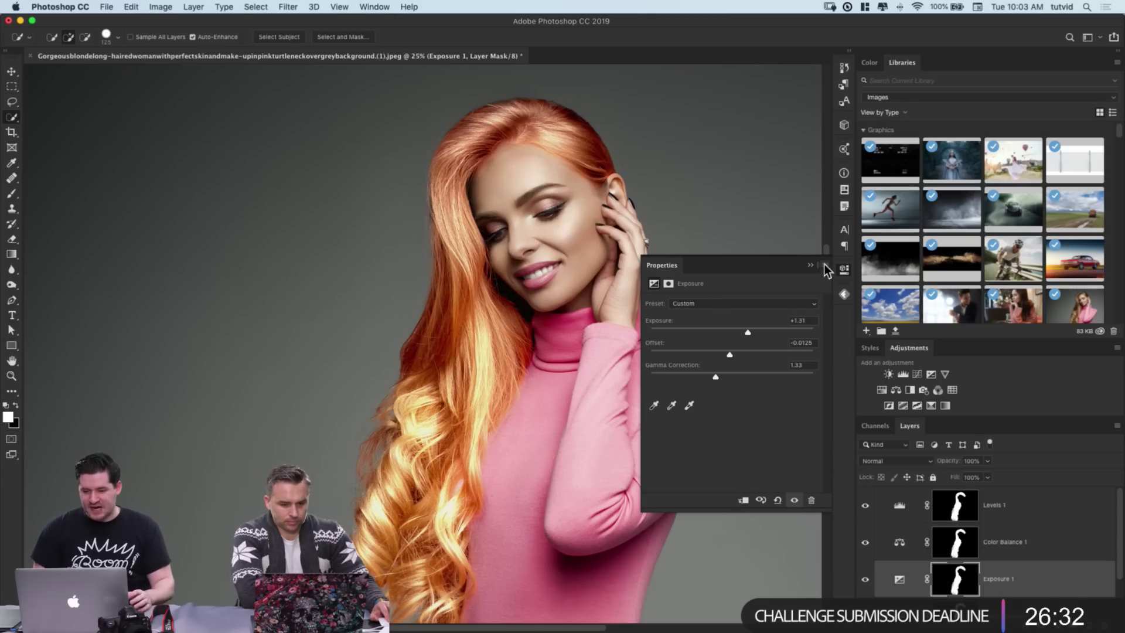
left_click(844, 270)
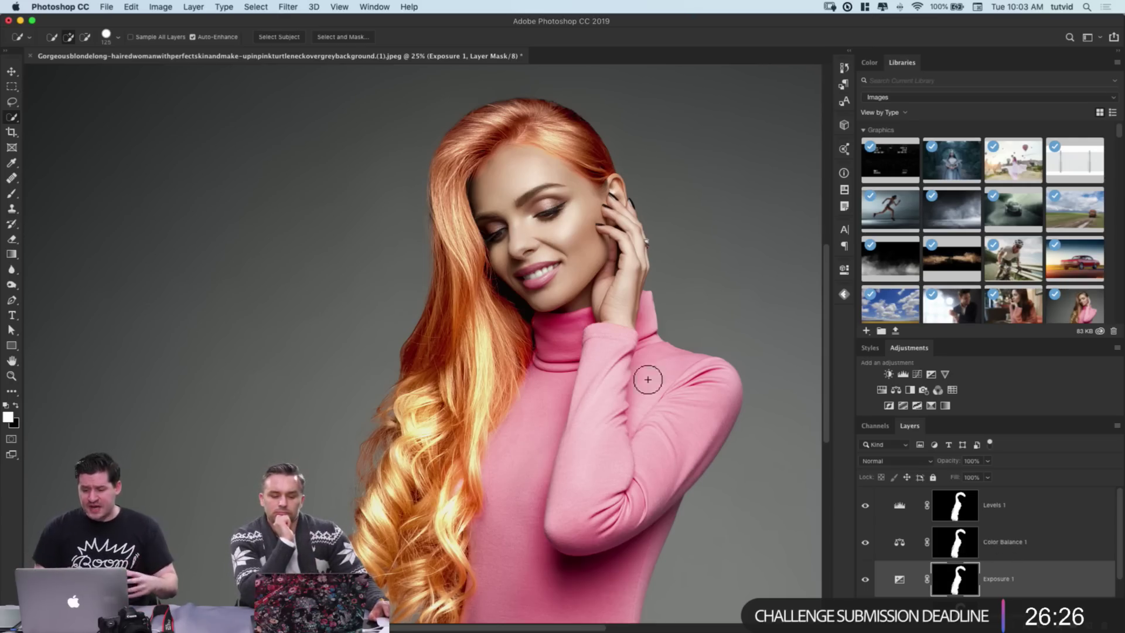
Step: Hide the Color Balance layer and move the Exposure layer below the Hue/Saturation layer
left_click(866, 544)
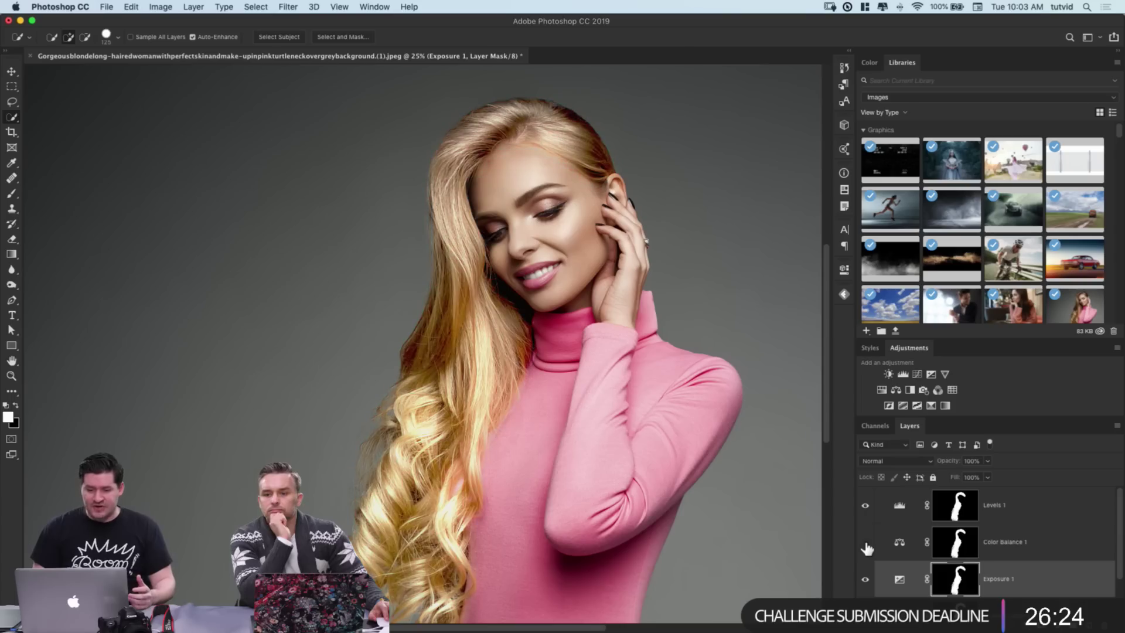
left_click_drag(906, 593, 903, 586)
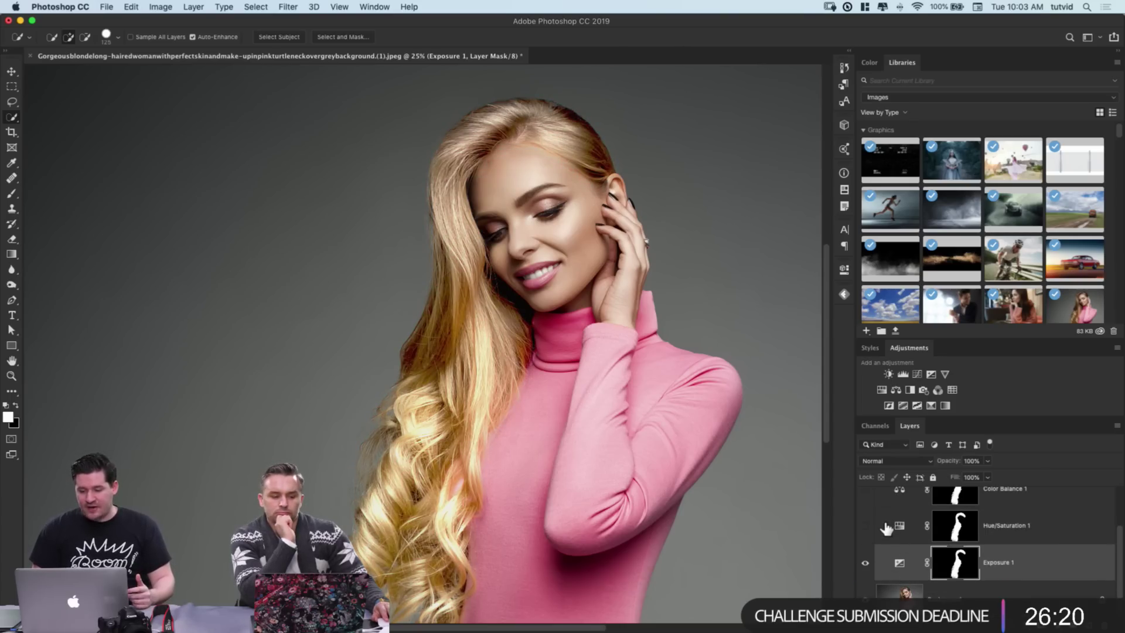
Step: Show the Hue/Saturation layer and delete the hidden Color Balance layer
left_click(866, 525)
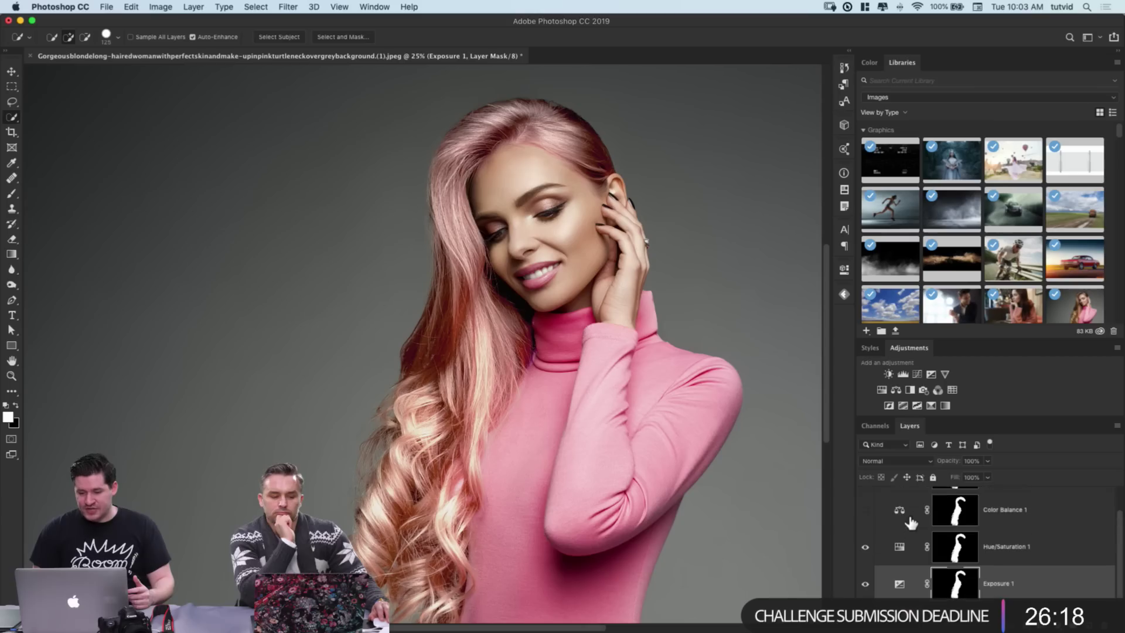
left_click(911, 524)
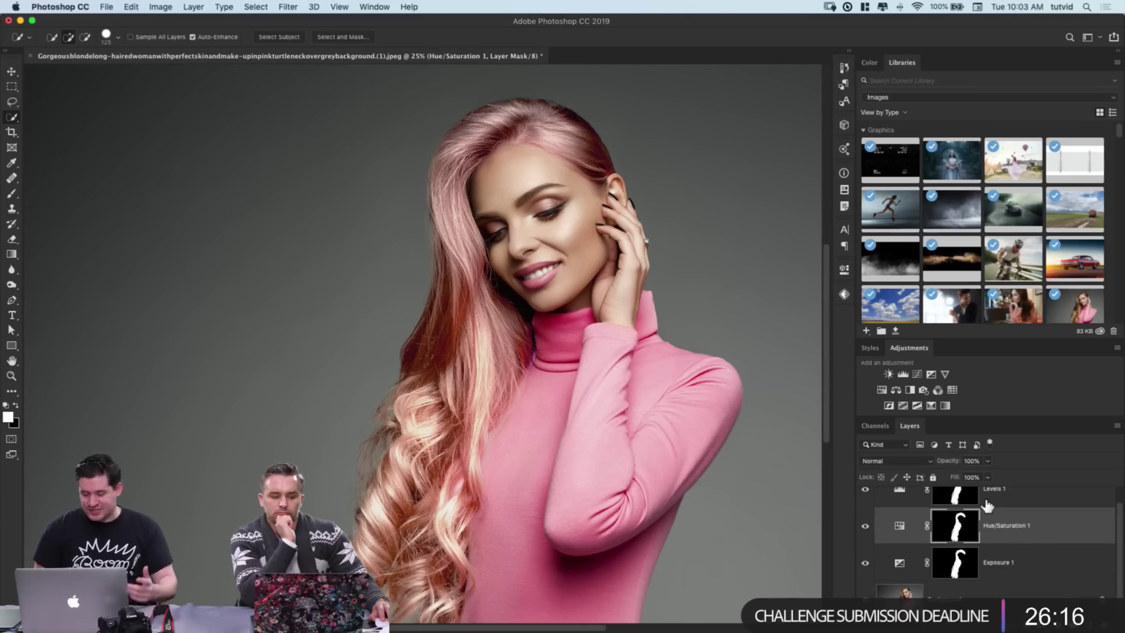
Step: Compare the hair with the Exposure layer hidden and shown
left_click(866, 564)
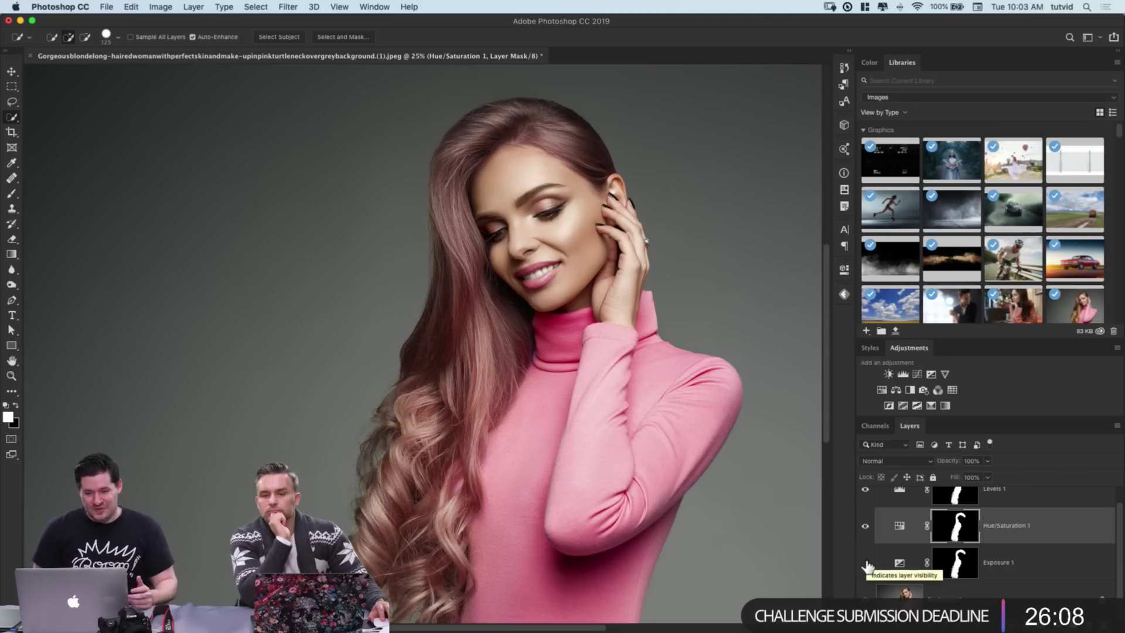
left_click(867, 564)
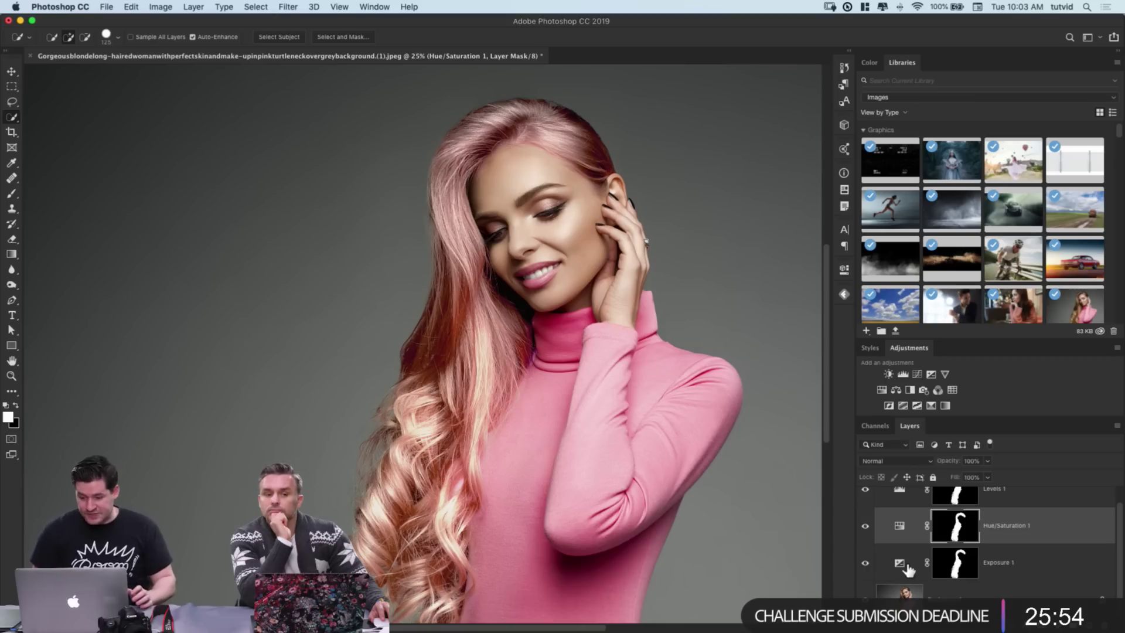
Step: Set the Hue/Saturation layer's Hue to +5 and Saturation to -44 for an ash-blonde look
double_click(900, 528)
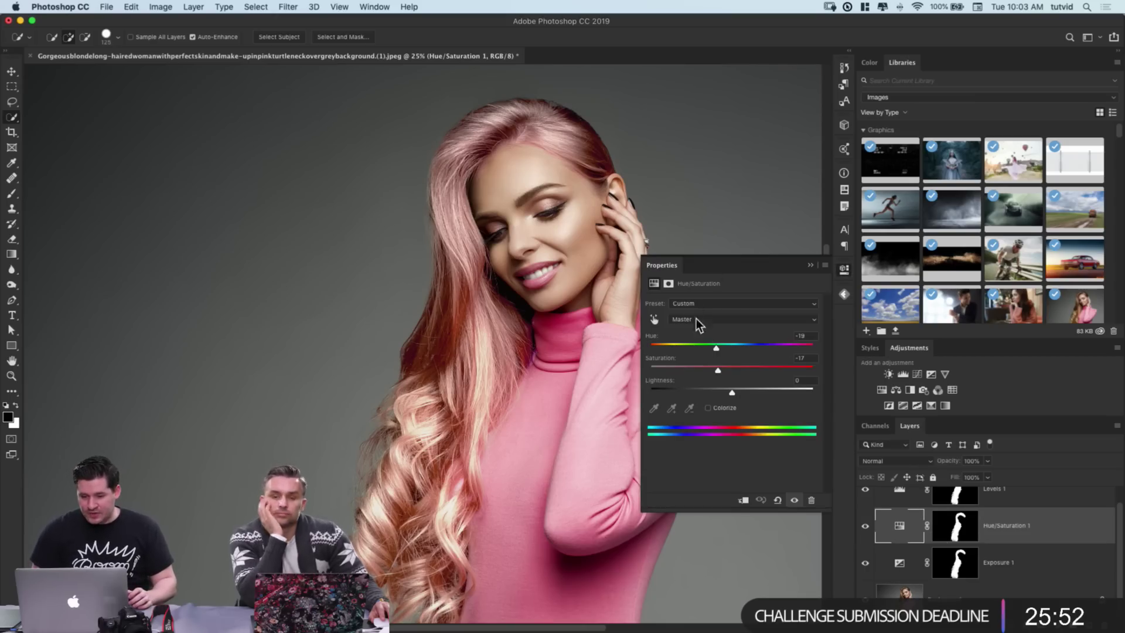
left_click_drag(716, 348, 697, 374)
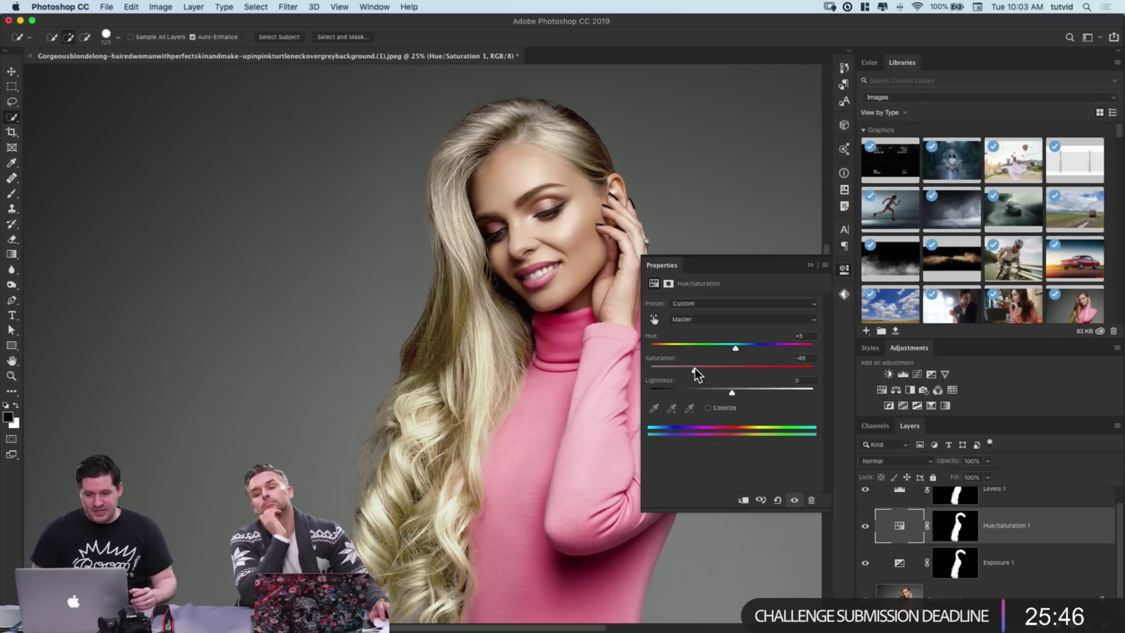
left_click(844, 269)
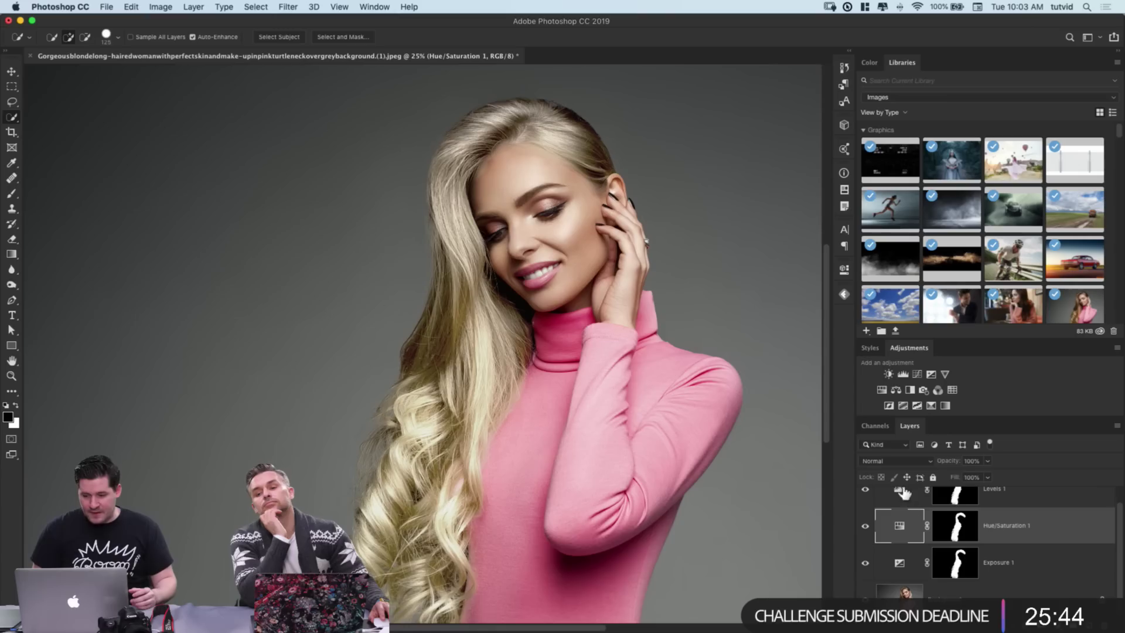
Step: Set the Levels layer's output levels to 13 and 237
left_click(903, 492)
double_click(900, 506)
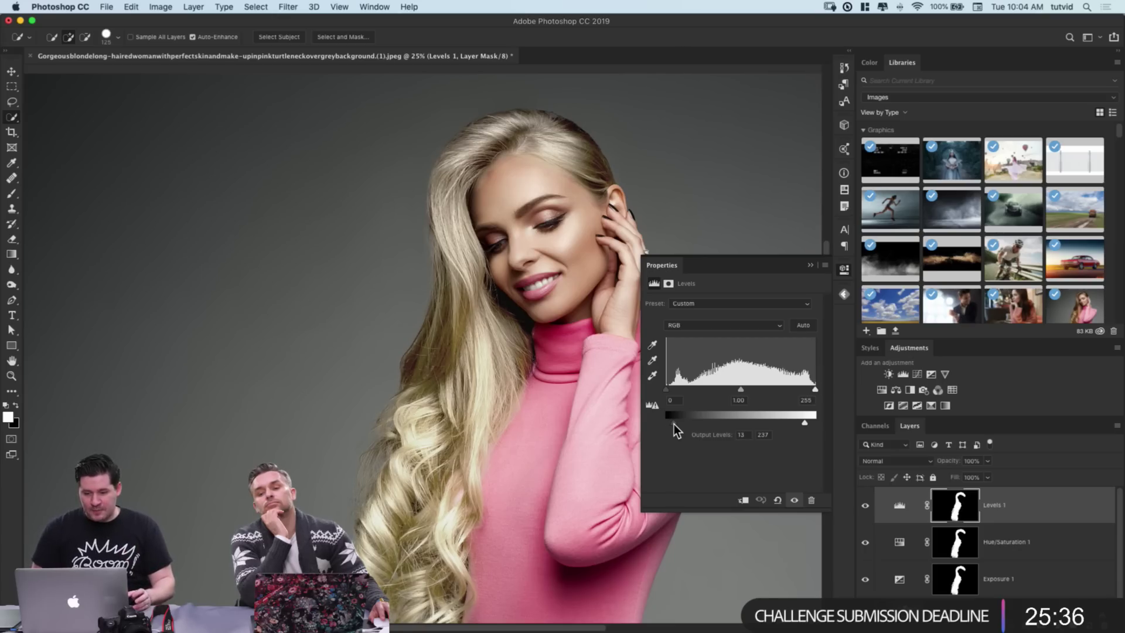
left_click(843, 270)
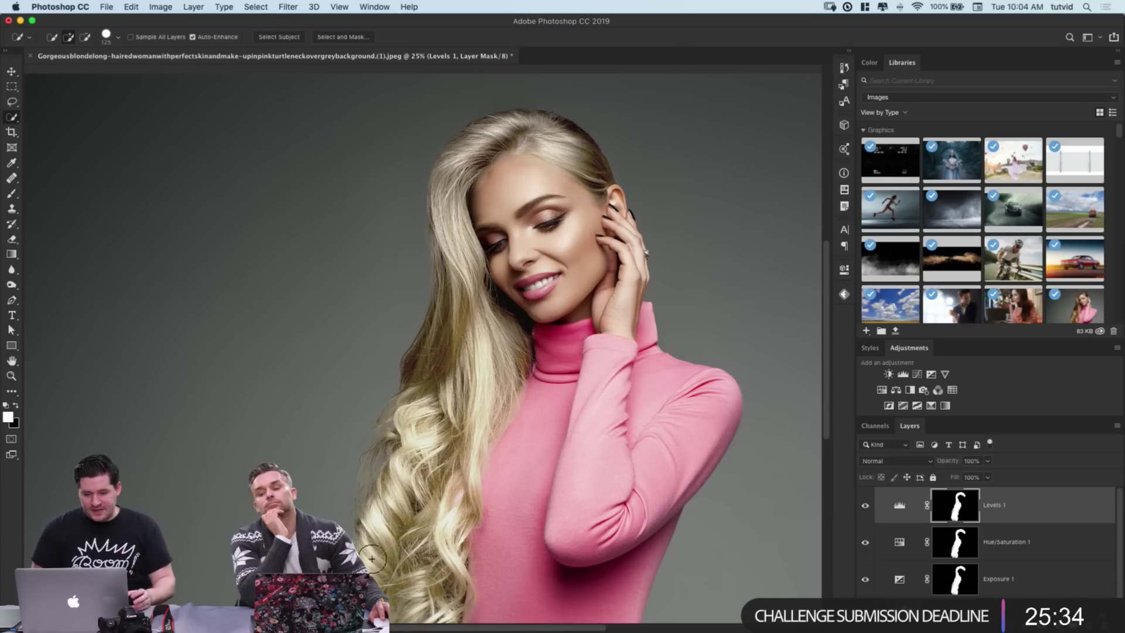
Step: Lower the Hue/Saturation layer's Hue to +1
left_click(899, 542)
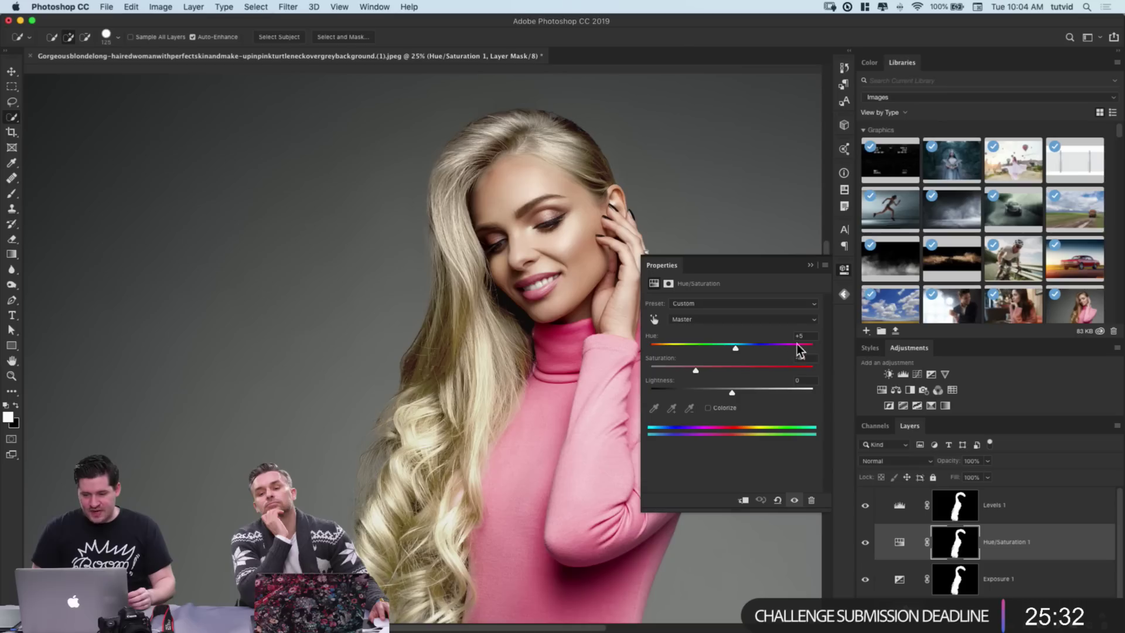
key("Down")
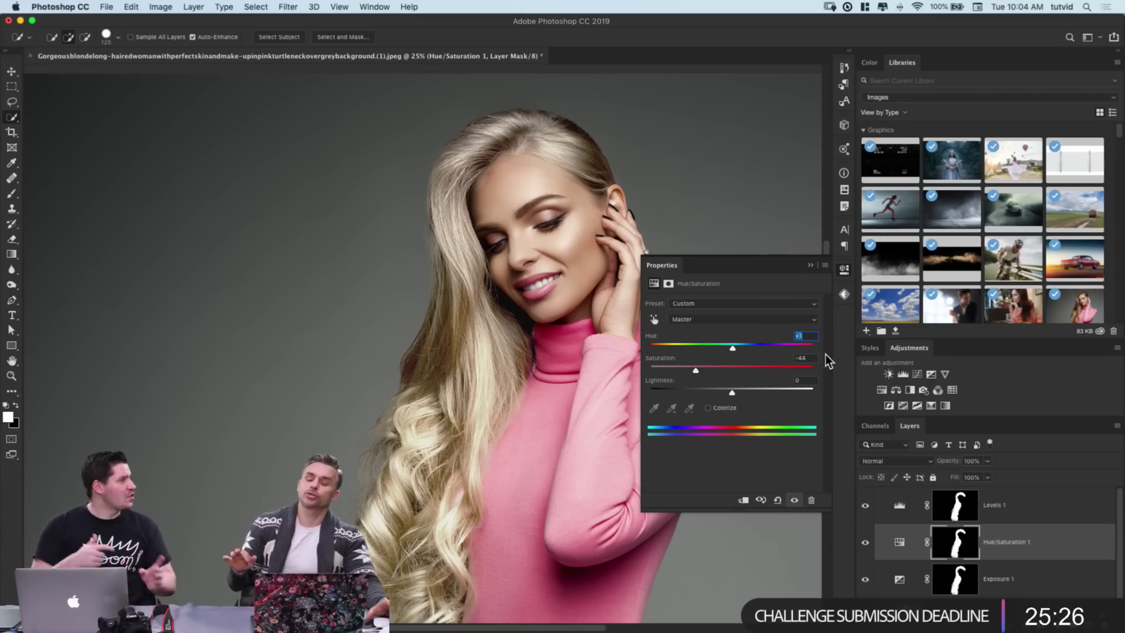
left_click(846, 294)
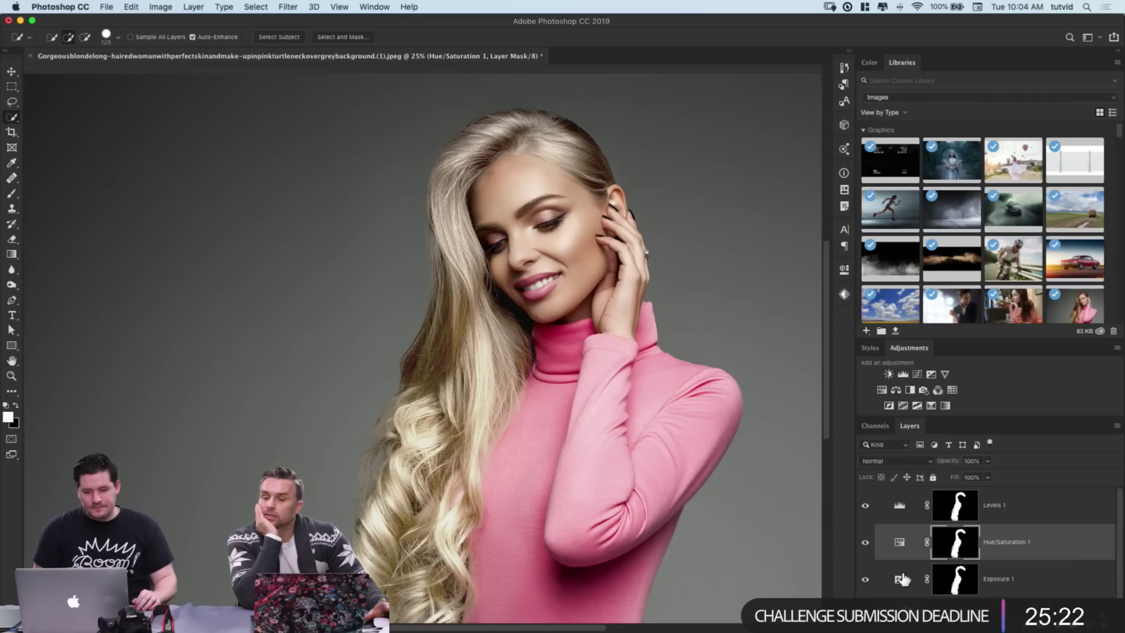
Step: Collapse the Libraries and Adjustments panels and compare the original Background photo with the recoloured hair
double_click(903, 62)
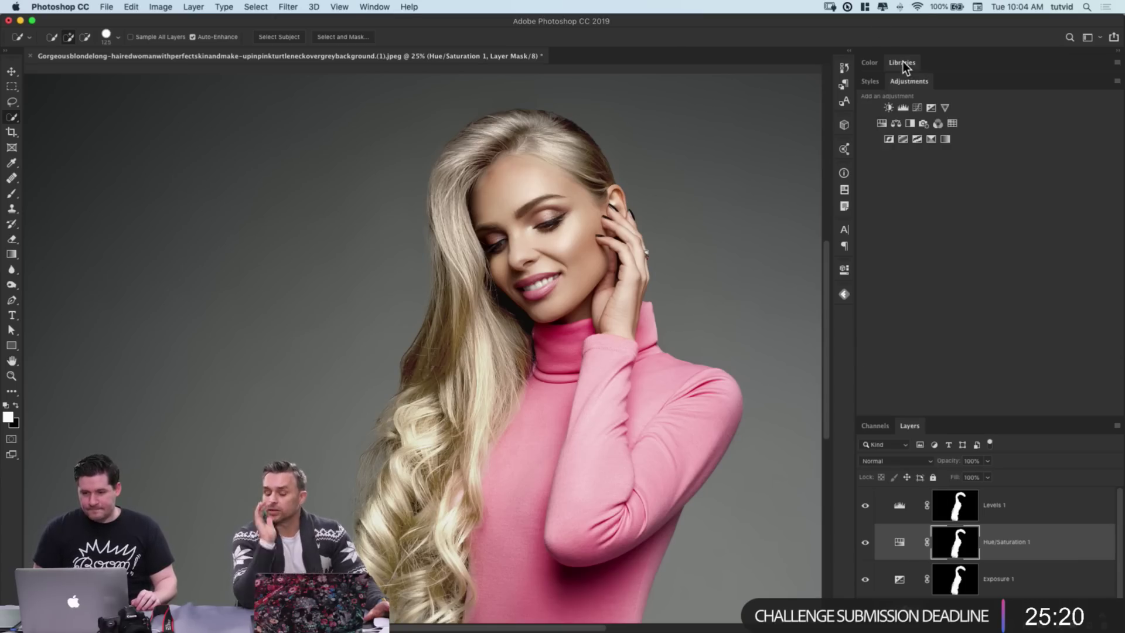
double_click(902, 84)
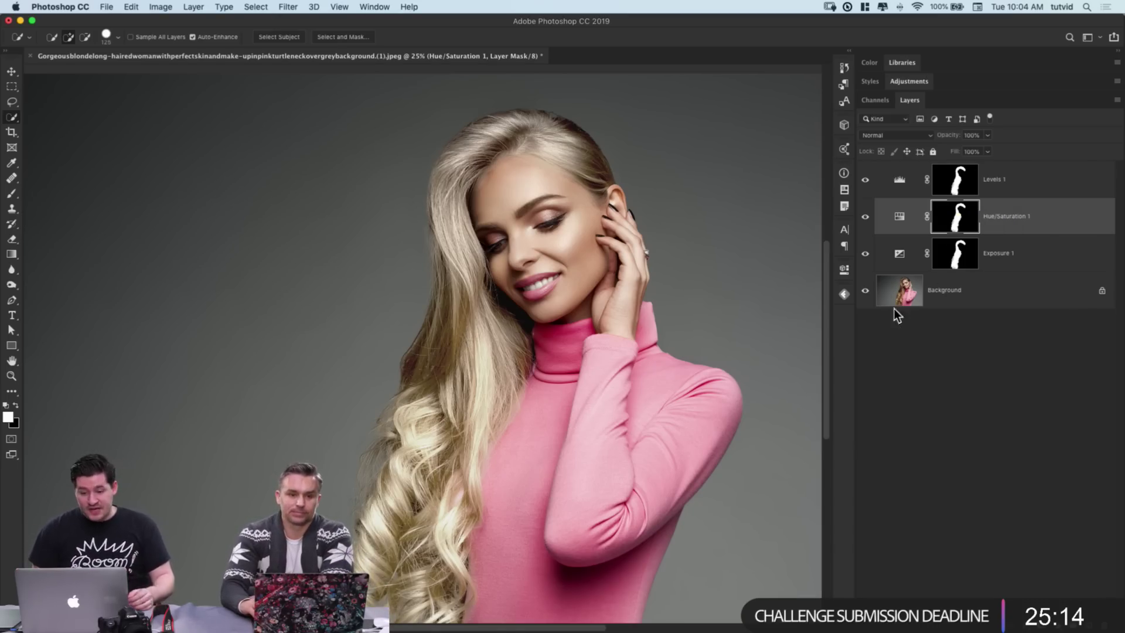
left_click(865, 291, "alt")
left_click(864, 295, "alt")
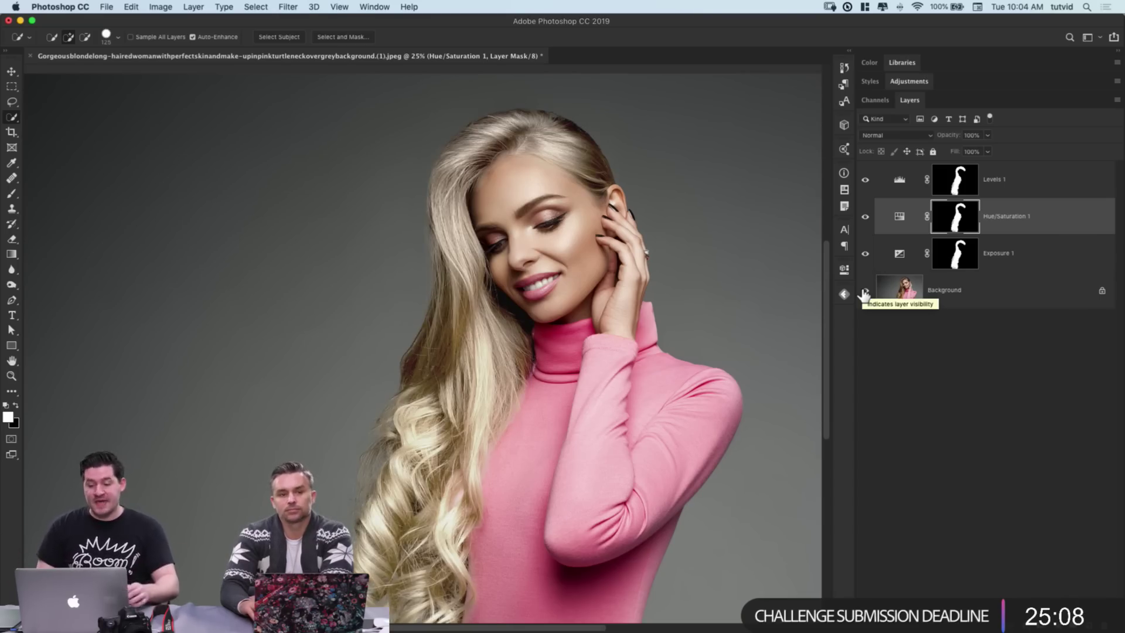
left_click(865, 293, "alt")
left_click(865, 293, "alt")
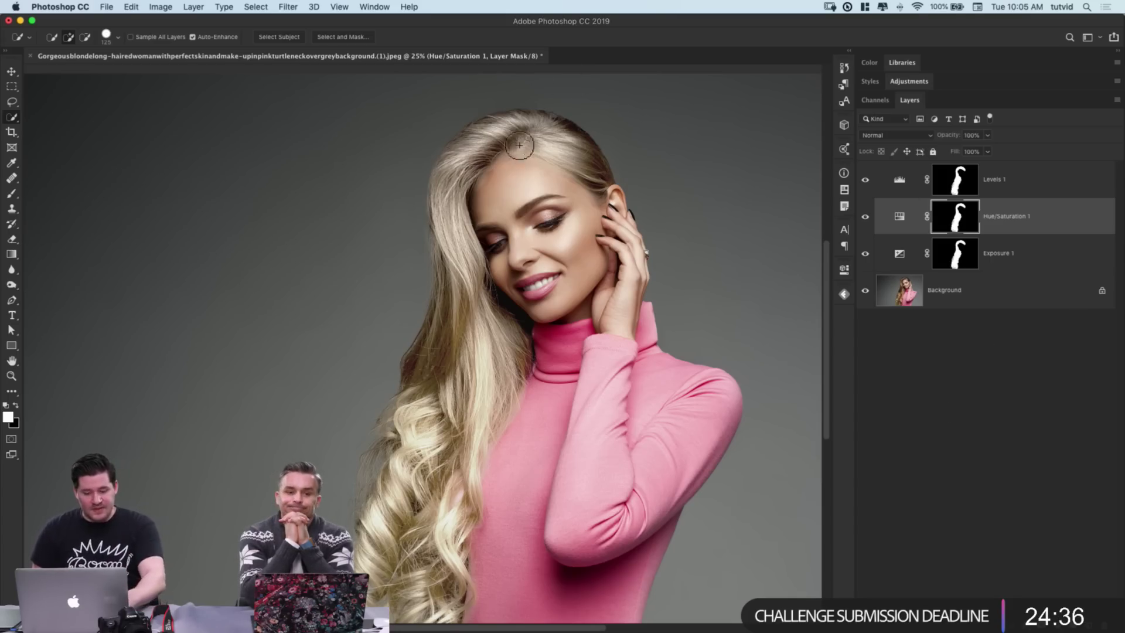
Step: Close the blonde portrait without saving and open the photo of the brunette holding a coffee cup from the Images library
key("super+w")
left_click(515, 217)
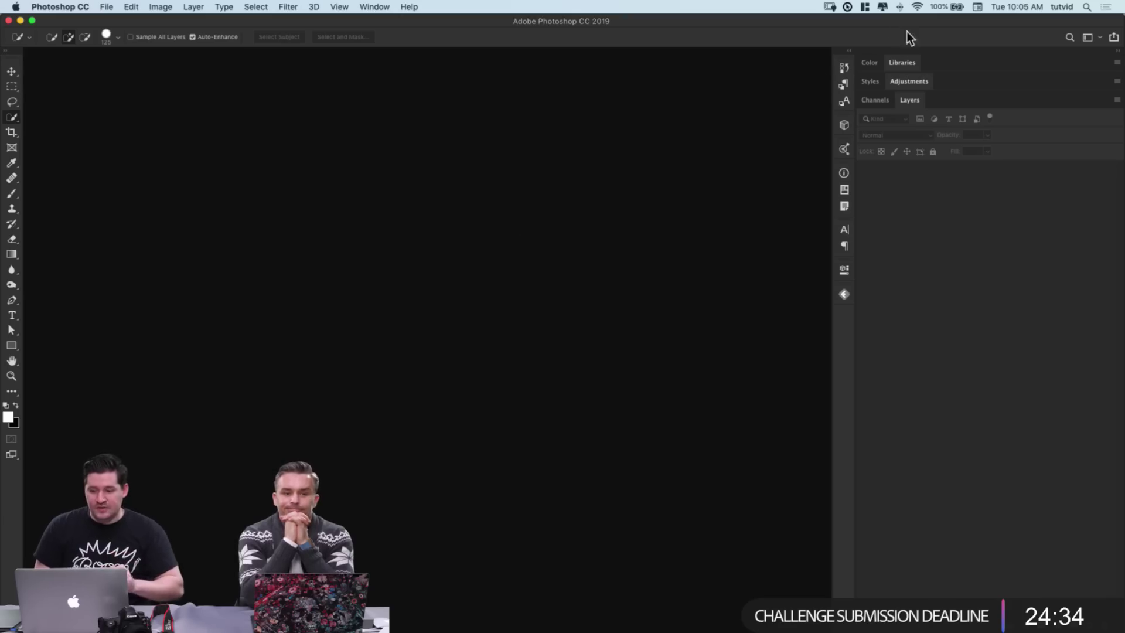
left_click(903, 62)
scroll(950, 234, "down", 3)
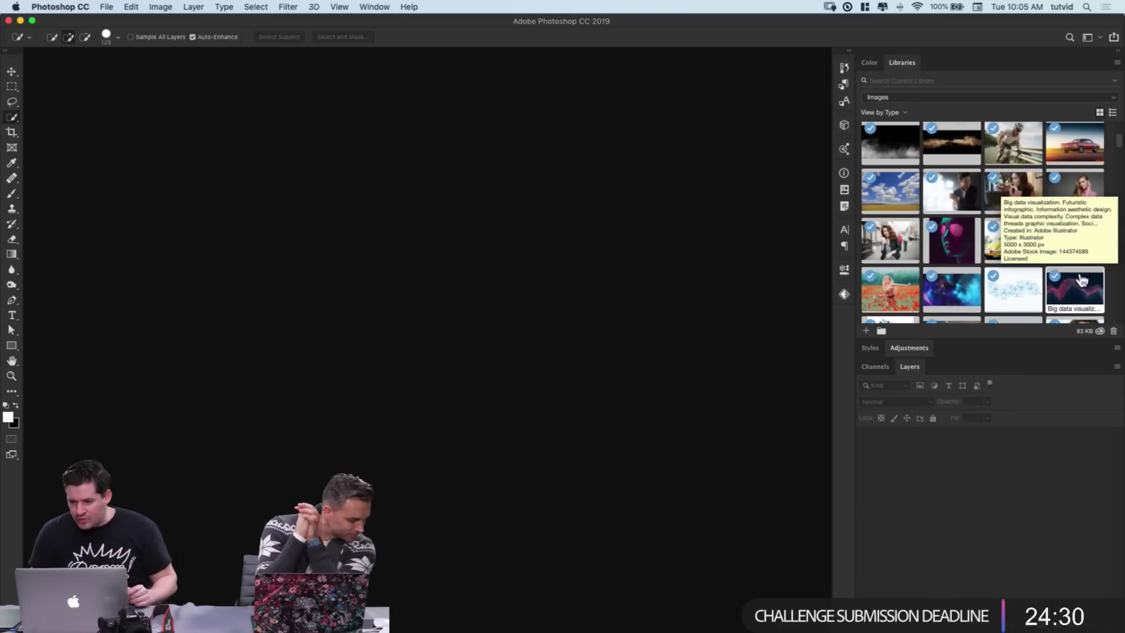
double_click(879, 246)
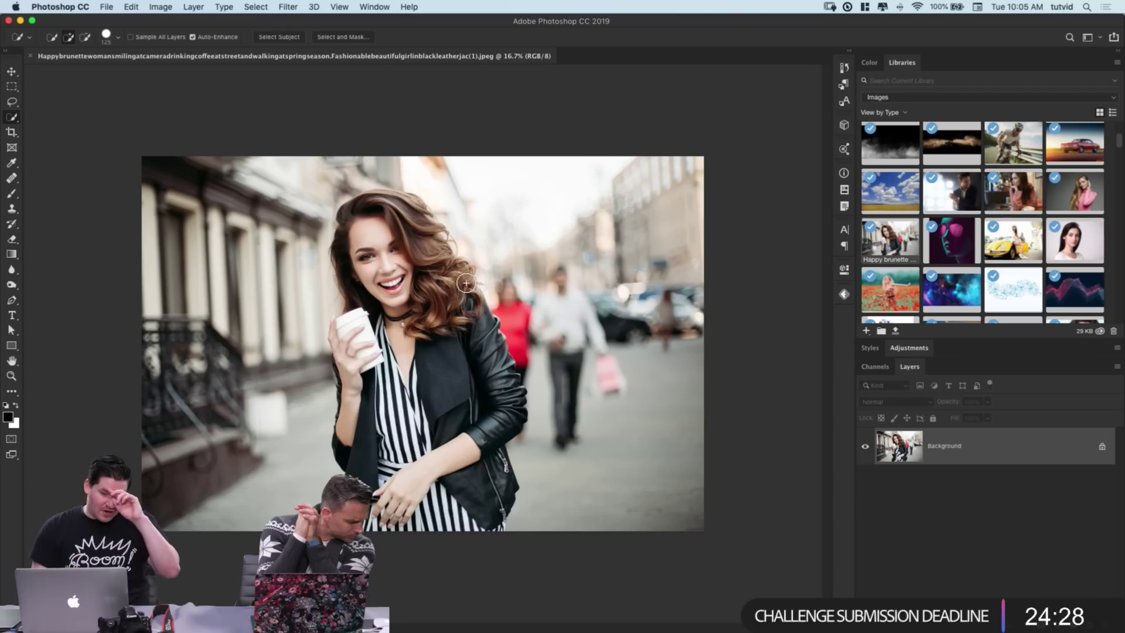
Step: Quick-select the brunette woman's hair and subtract her face and neck from the selection
key("super+equal")
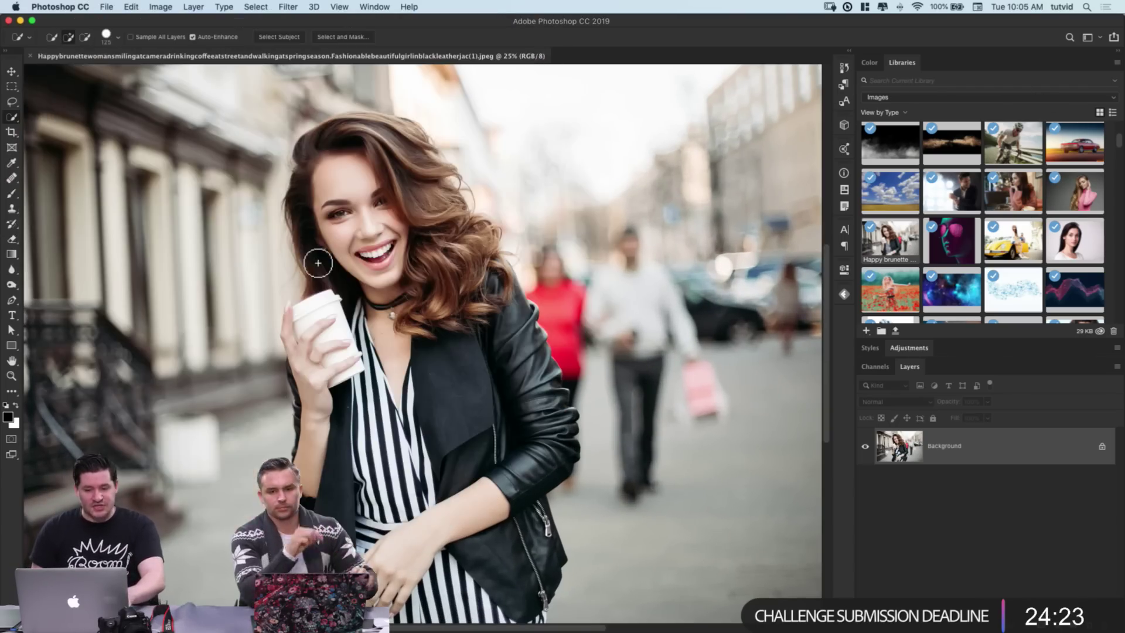
mouse_move(335, 280)
left_mouse_down()
mouse_move(301, 191)
mouse_move(320, 152)
mouse_move(385, 139)
mouse_move(422, 174)
mouse_move(450, 263)
mouse_move(423, 316)
mouse_move(476, 296)
left_mouse_up()
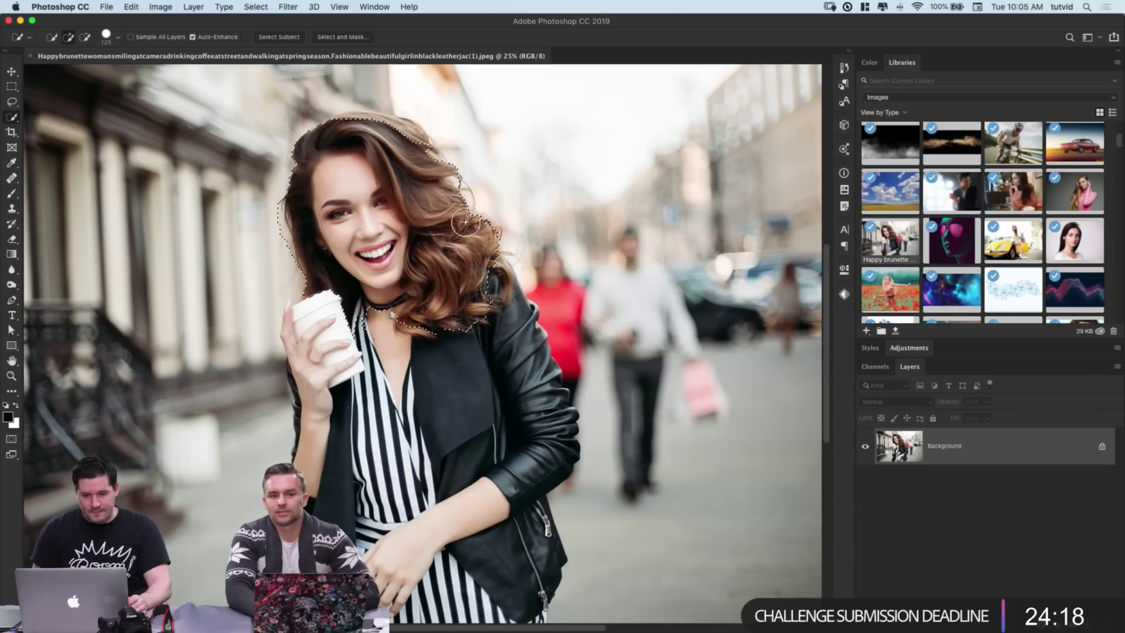
left_click_drag(343, 124, 372, 126)
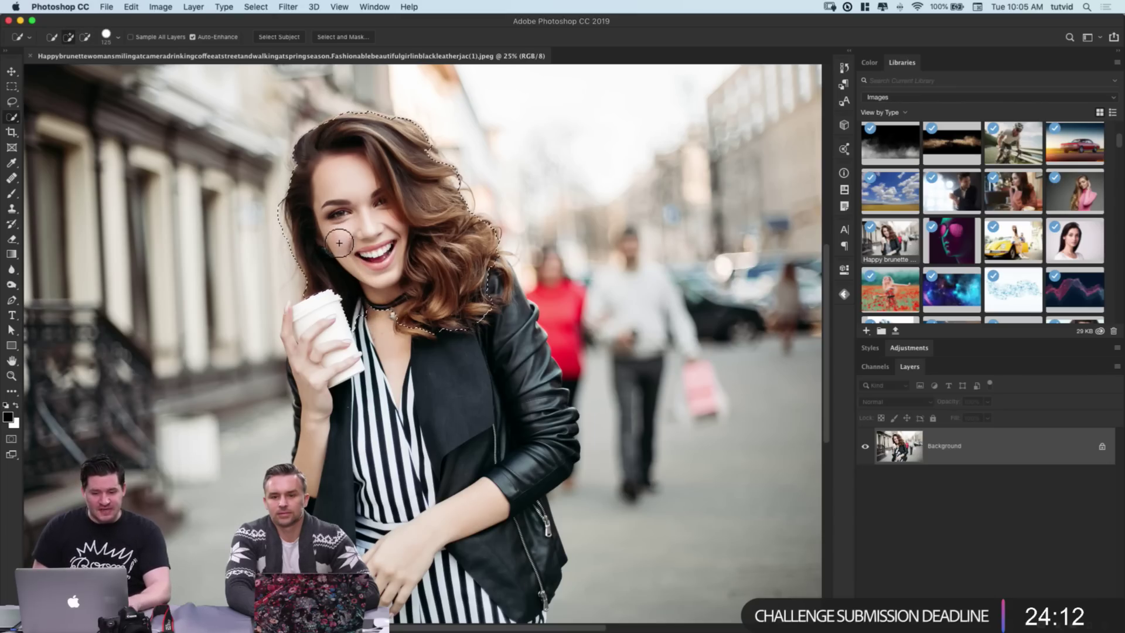
key("alt")
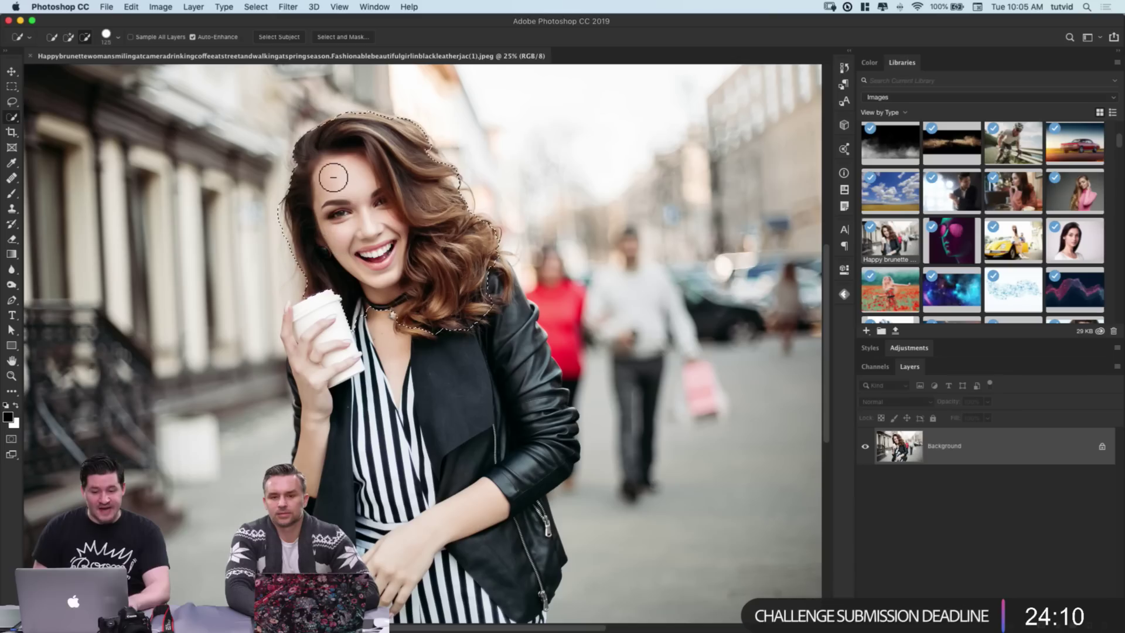
mouse_move(338, 194)
left_mouse_down()
mouse_move(385, 273)
mouse_move(387, 296)
mouse_move(368, 330)
left_mouse_up()
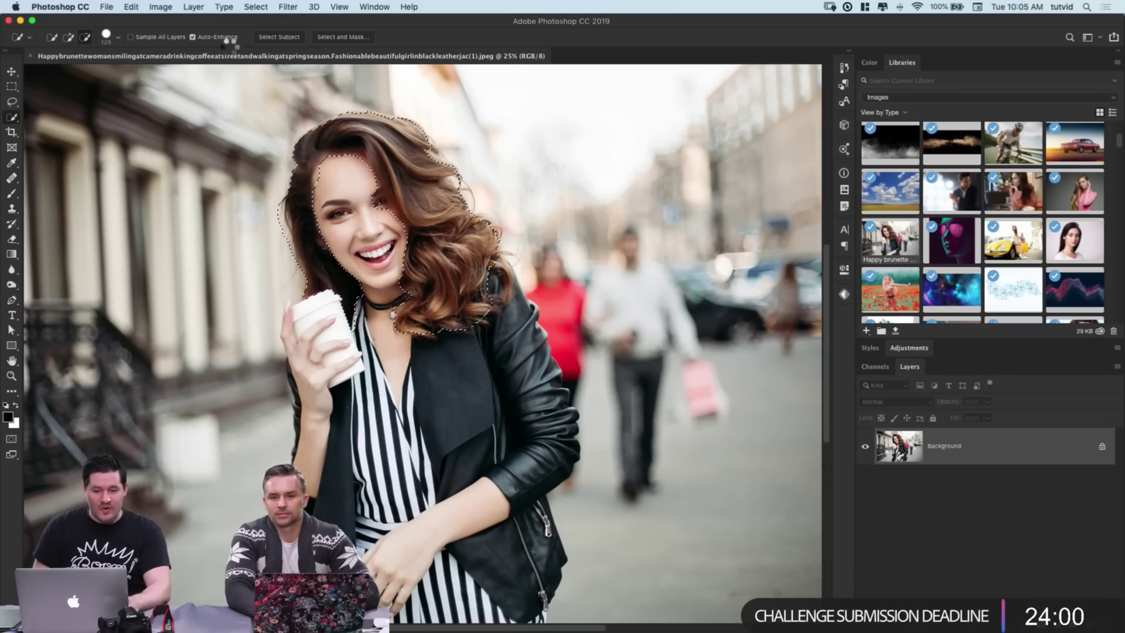
Step: Open Select and Mask and brush along the outer edge of the hair to refine the selection, adjusting the brush size as needed
left_click(337, 37)
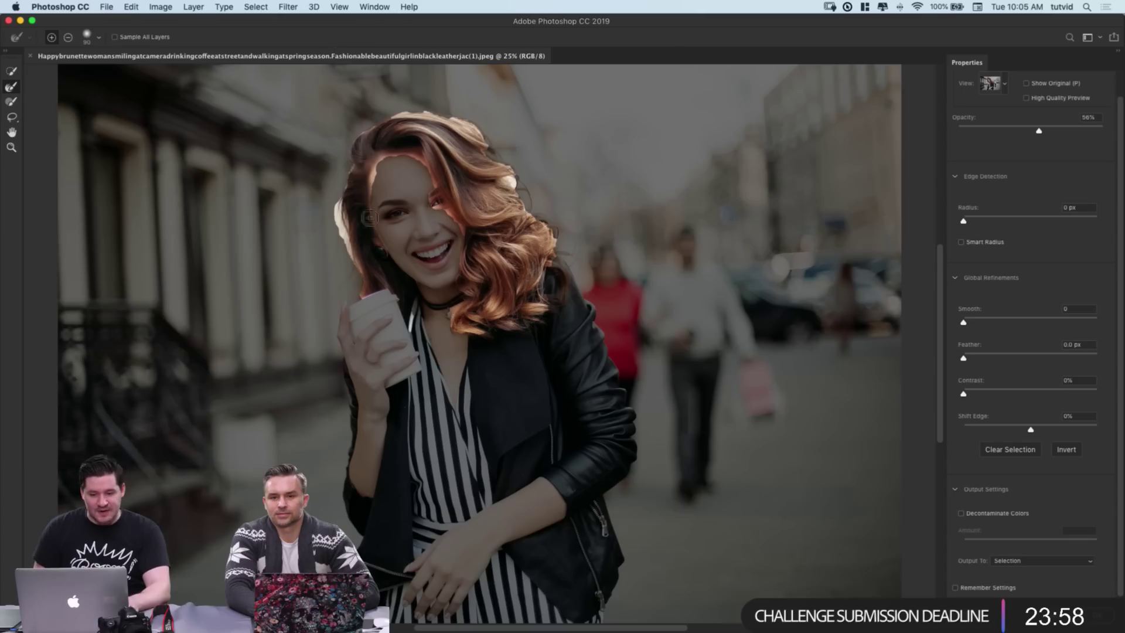
key("bracketright")
key("bracketright")
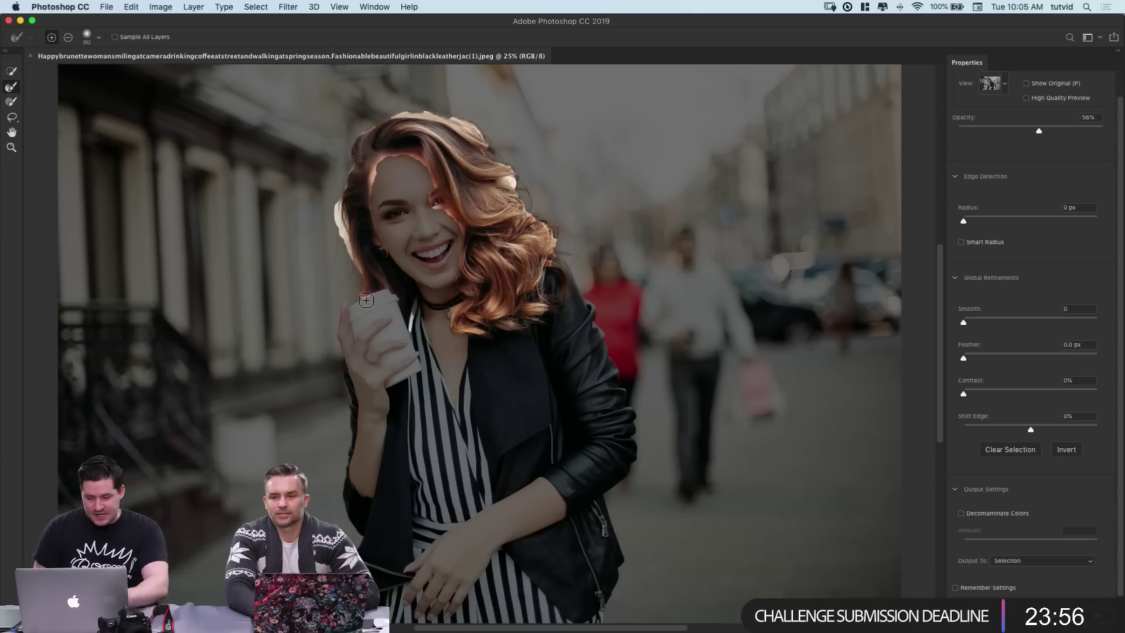
key("bracketright")
key("bracketright")
mouse_move(364, 293)
left_mouse_down()
mouse_move(347, 234)
mouse_move(357, 157)
left_mouse_up()
key("bracketleft")
key("bracketleft")
key("bracketleft")
mouse_move(386, 114)
left_mouse_down()
mouse_move(468, 119)
mouse_move(508, 152)
mouse_move(524, 208)
mouse_move(507, 172)
mouse_move(563, 260)
left_mouse_up()
Step: Refine the inner hair edge around the neck and face and output the result as a selection
key("bracketright")
key("bracketright")
key("bracketleft")
mouse_move(466, 313)
left_mouse_down()
mouse_move(445, 189)
mouse_move(420, 161)
mouse_move(383, 157)
mouse_move(366, 185)
mouse_move(372, 207)
left_mouse_up()
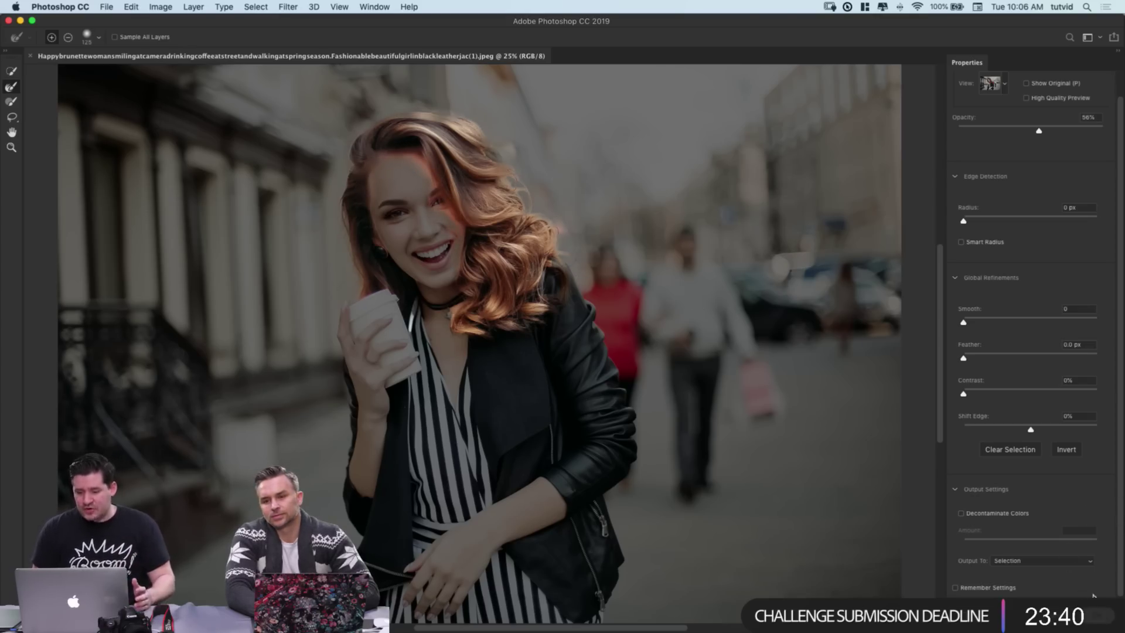
key("Return")
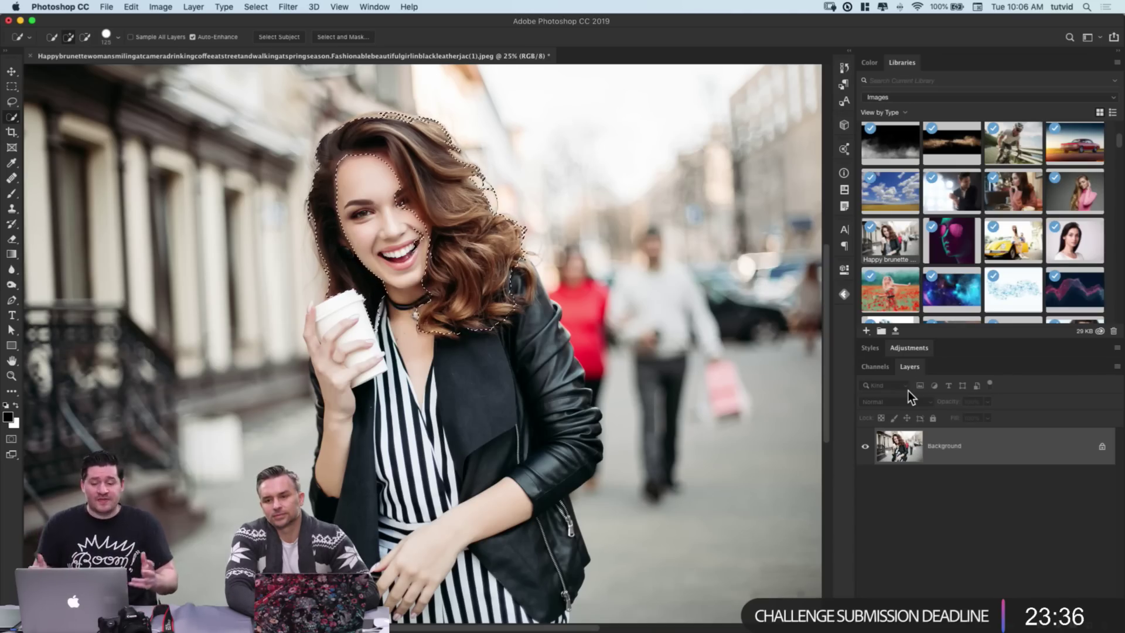
Step: Add a Hue/Saturation adjustment layer masked to the hair selection, collapsing the Libraries and Adjustments panels
left_click(902, 61)
left_click(908, 83)
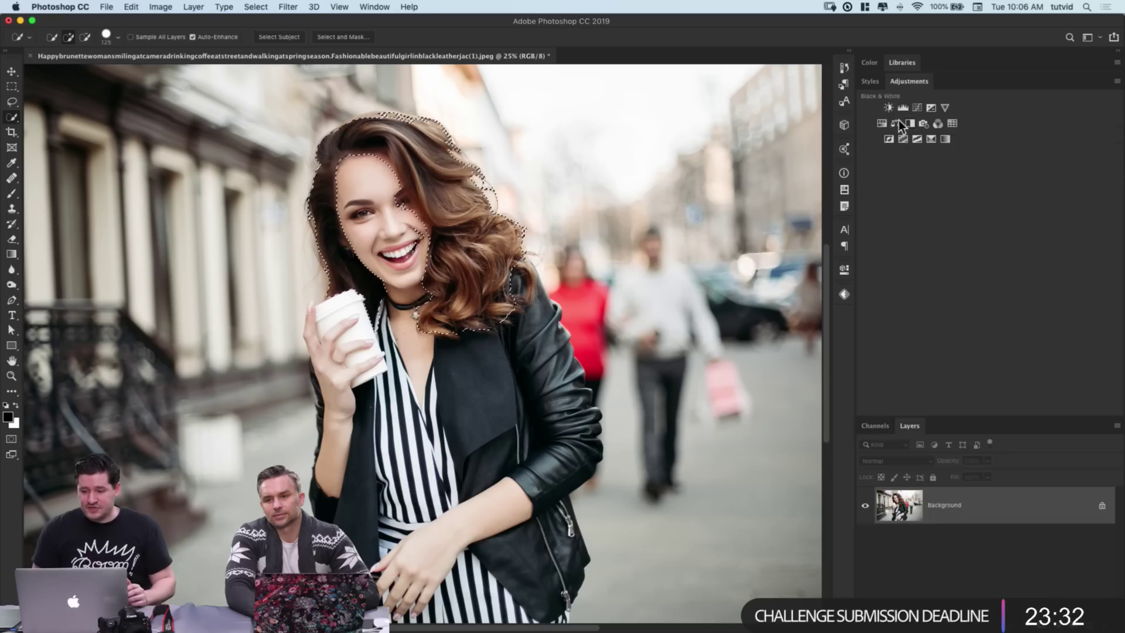
left_click(883, 126)
left_click(912, 79)
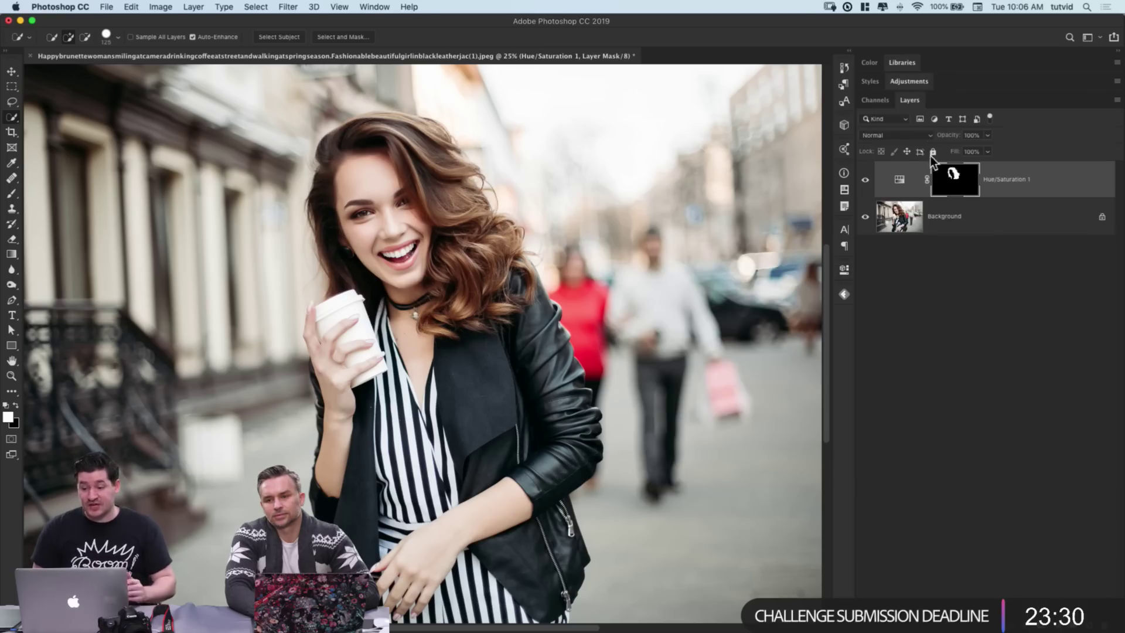
Step: Enable Colorize on the Hue/Saturation layer and make the hair dark red with Hue 0, Saturation 79 and Lightness -43
double_click(901, 180)
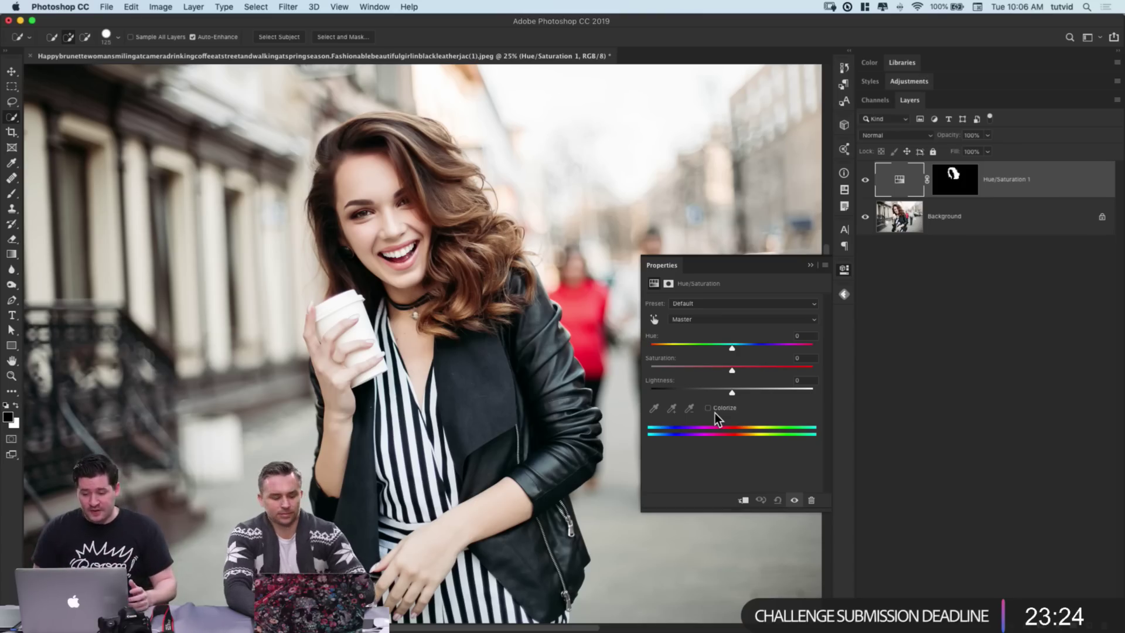
left_click(712, 411)
mouse_move(731, 392)
left_mouse_down()
mouse_move(698, 393)
mouse_move(747, 395)
mouse_move(703, 392)
mouse_move(717, 401)
left_mouse_up()
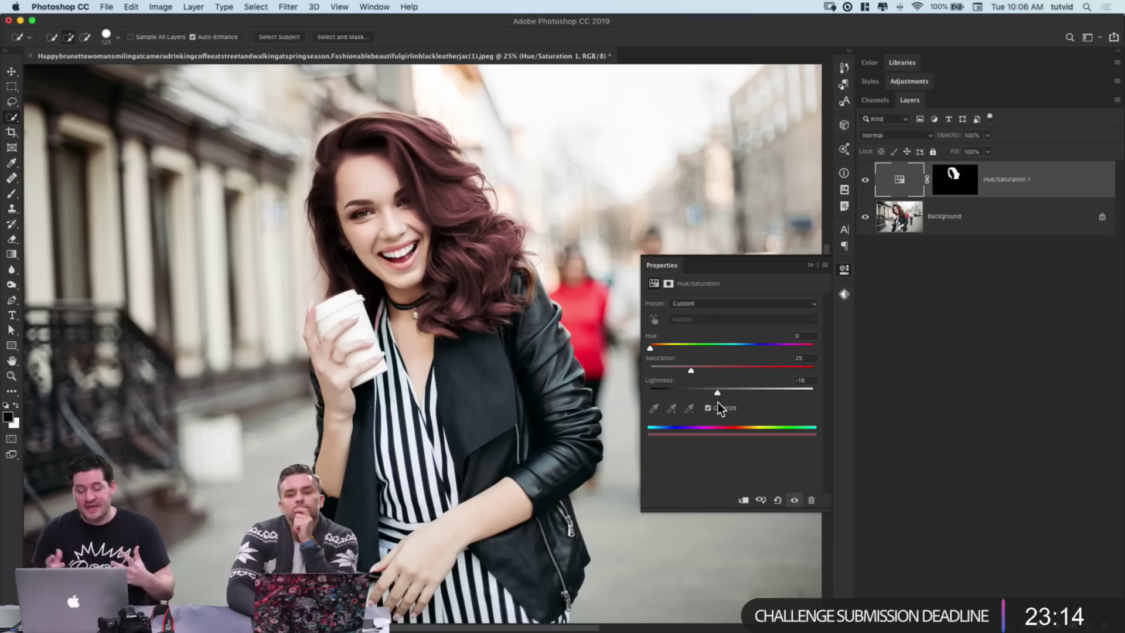
left_click_drag(716, 394, 780, 367)
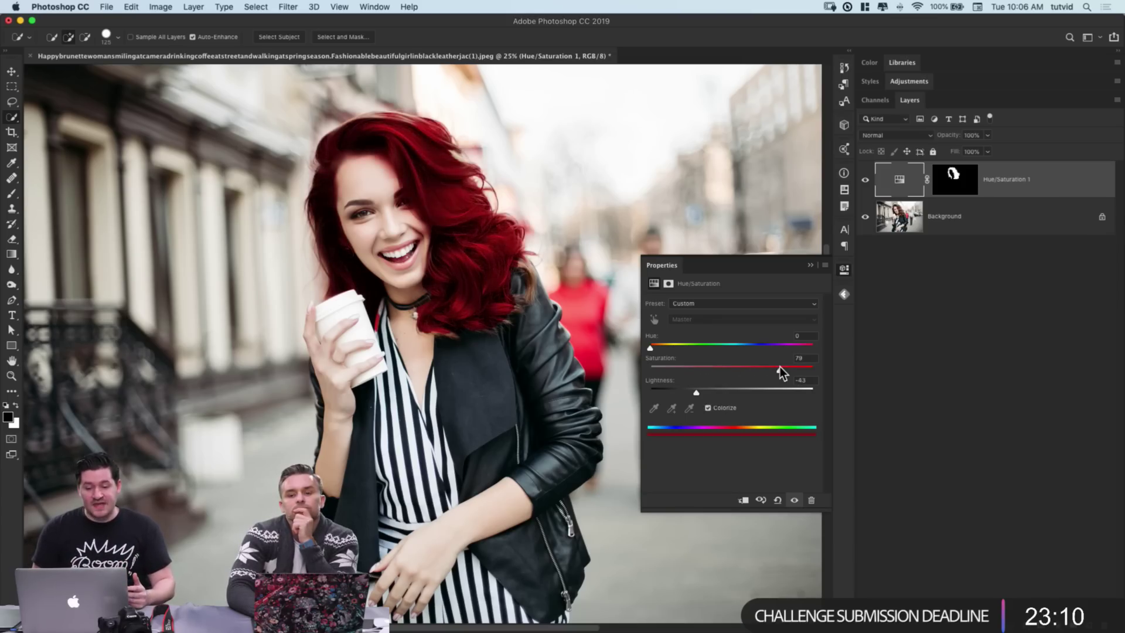
Step: Change the hair to bright orange with Hue 28, Saturation 72 and Lightness +9
left_click_drag(696, 392, 745, 392)
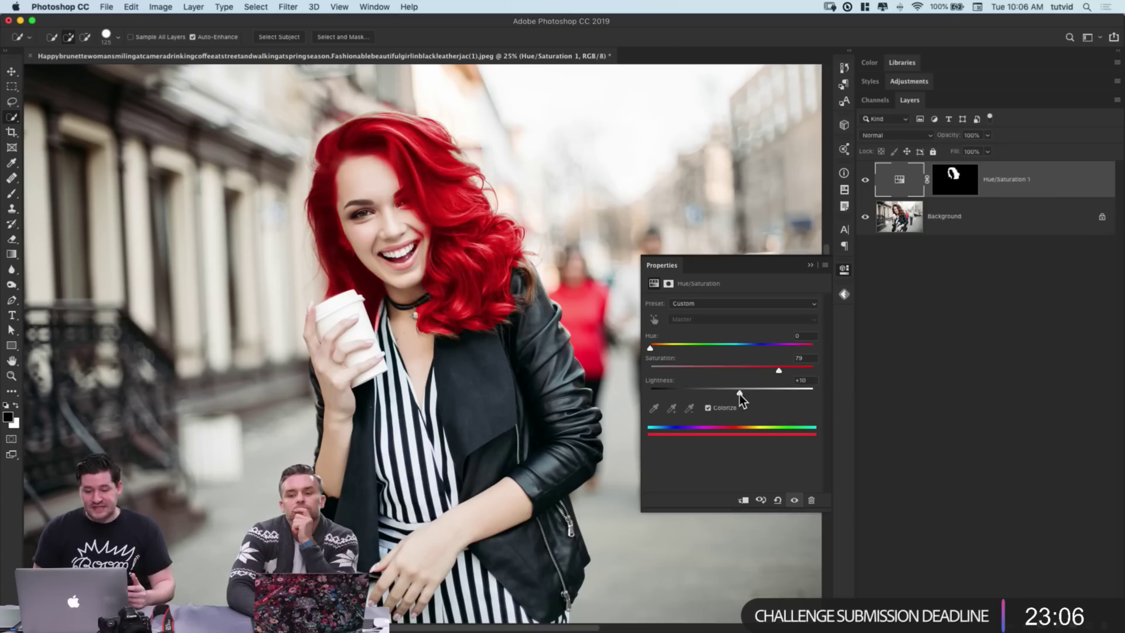
left_click_drag(650, 347, 664, 349)
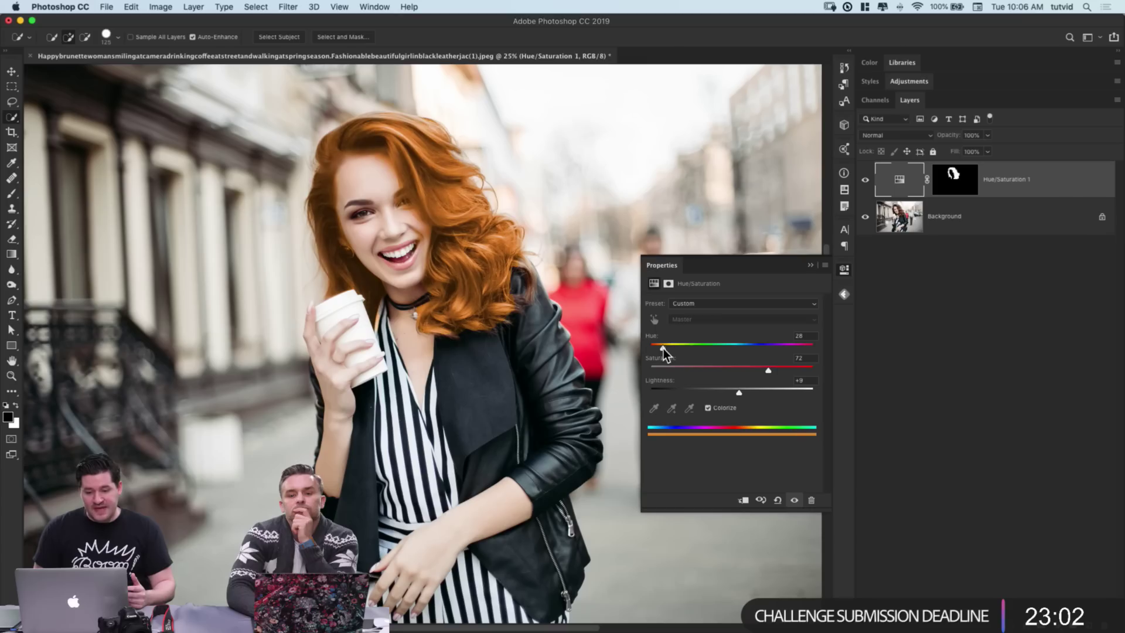
Step: Tone the orange hair down in the Hue/Saturation layer with Saturation 62 and Lightness 0, and deselect the layer
left_click_drag(738, 393, 750, 371)
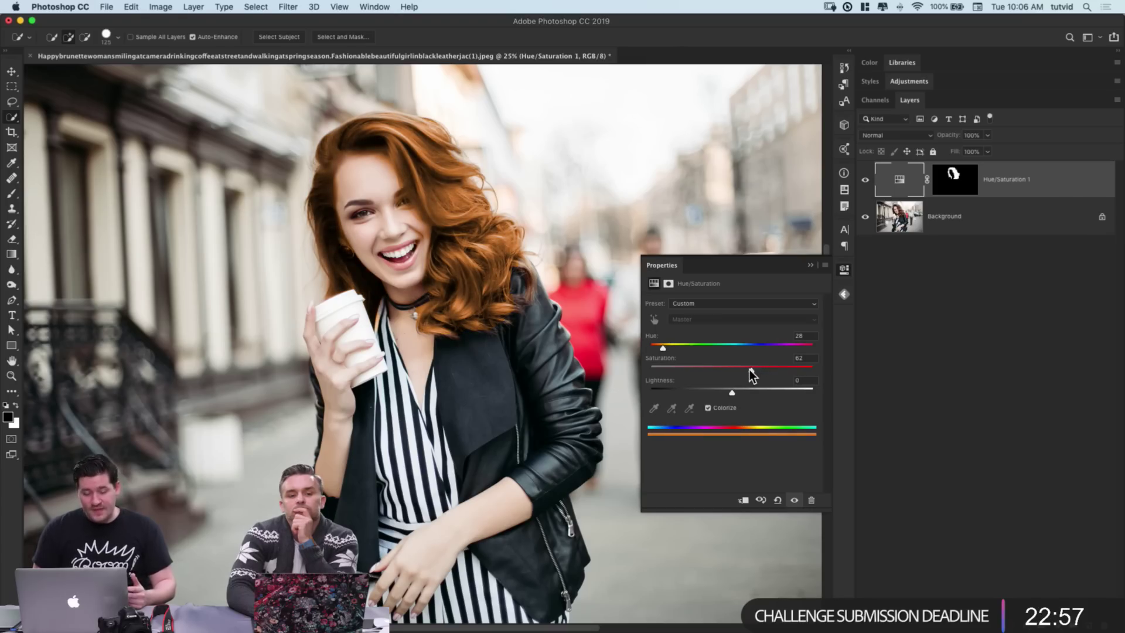
left_click(990, 381)
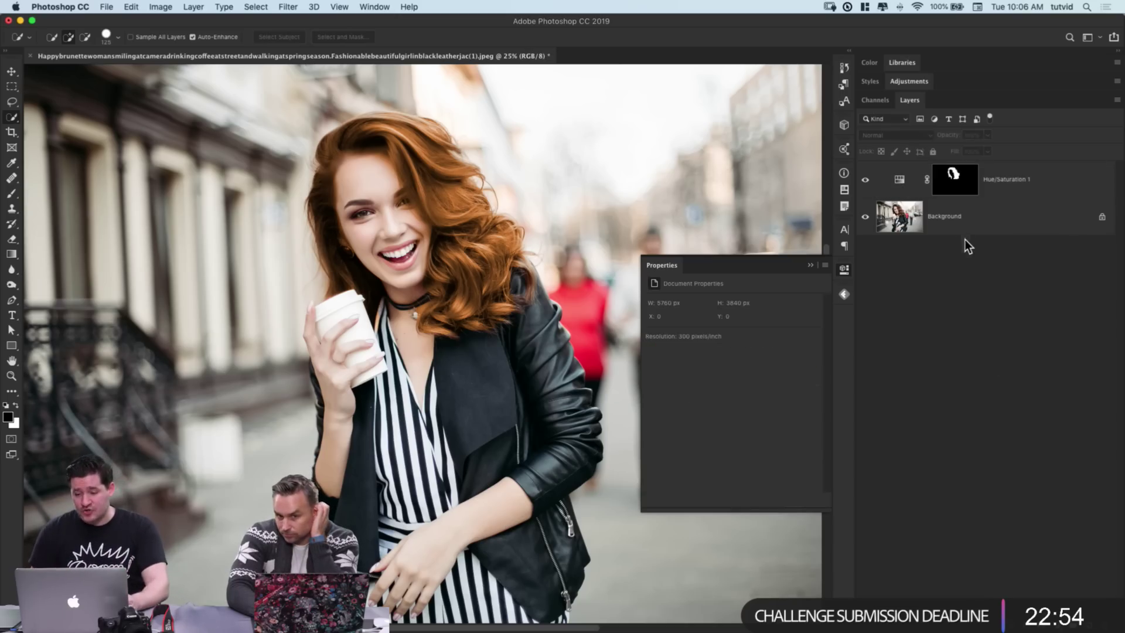
Step: Load the hair mask as a selection and add an Exposure layer above Background with Exposure about +1.38 and Gamma Correction 1.08
left_click(967, 218)
left_click(956, 179, "super")
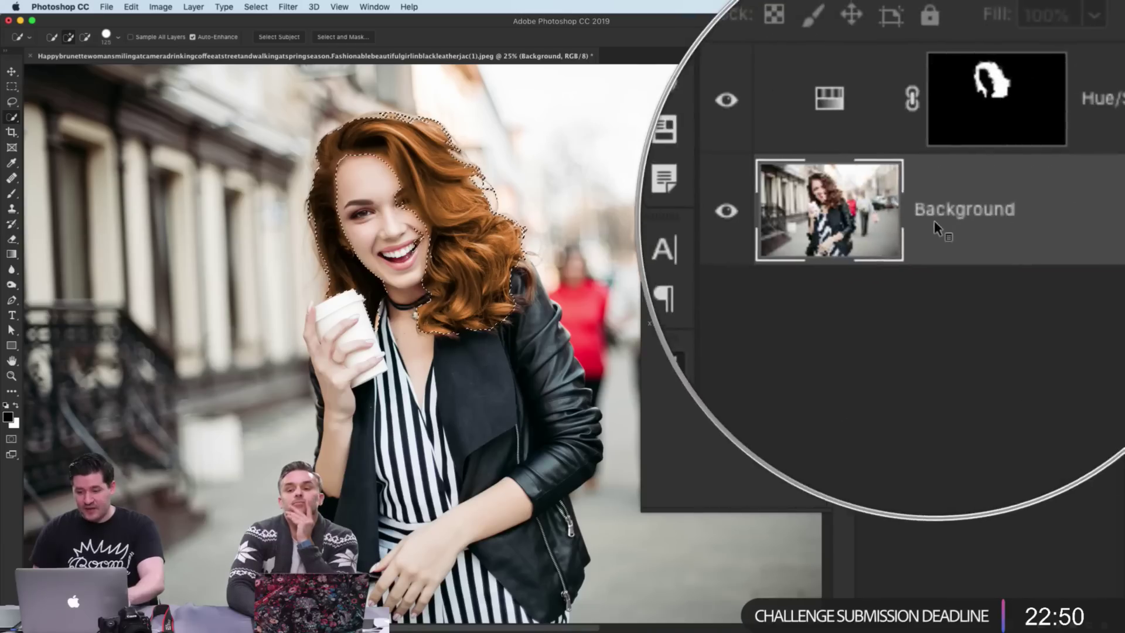
left_click(907, 83)
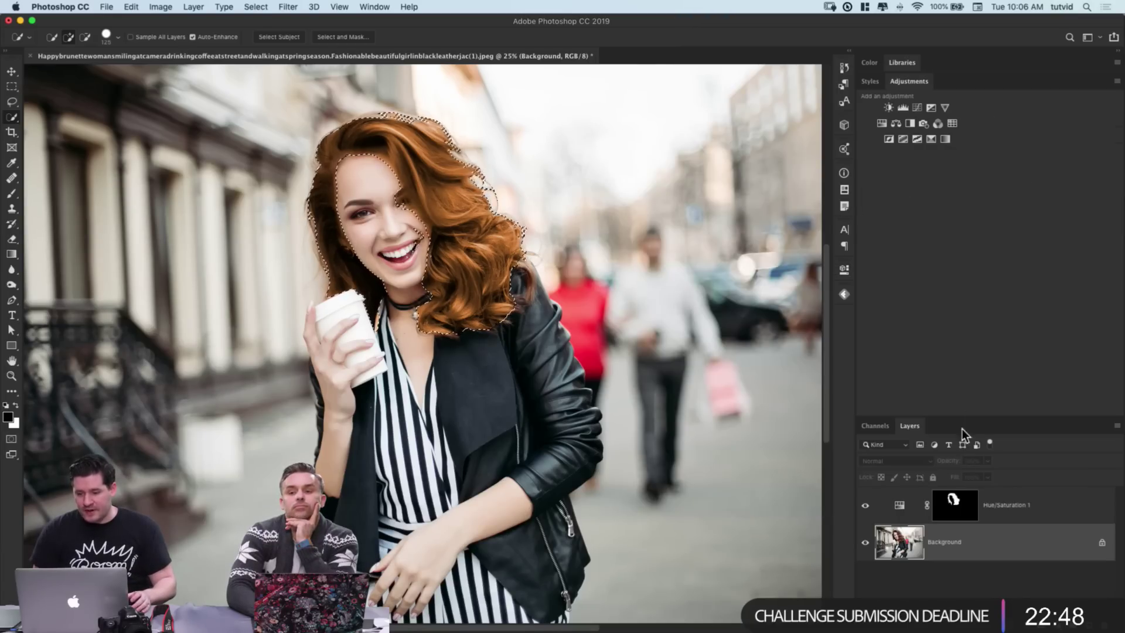
left_click_drag(954, 420, 952, 126)
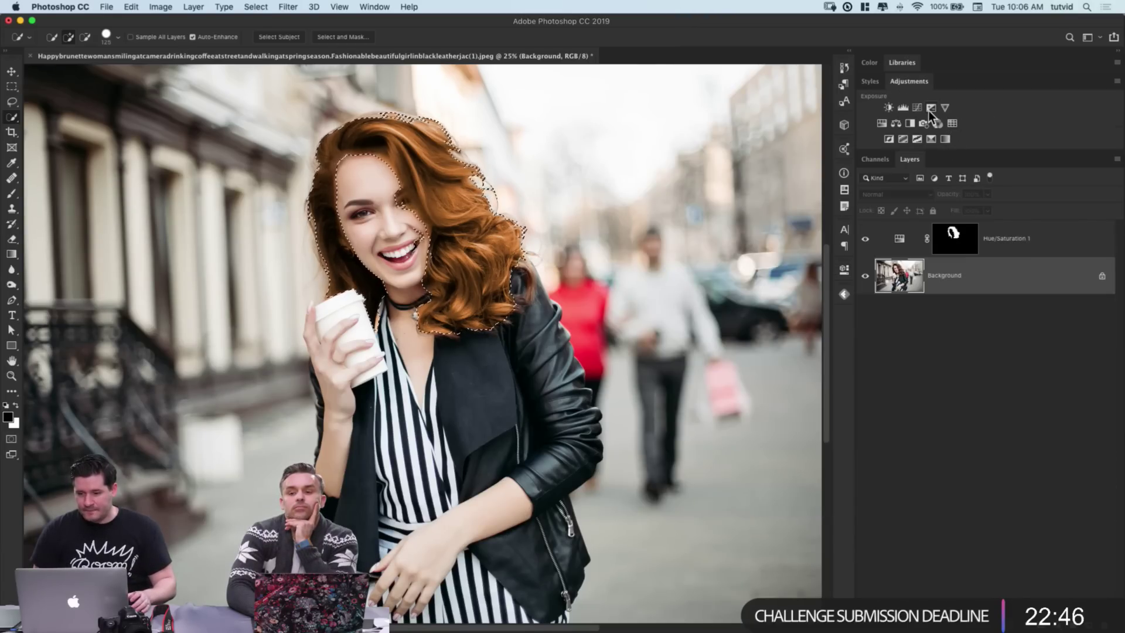
left_click(930, 109)
left_click_drag(732, 334, 749, 333)
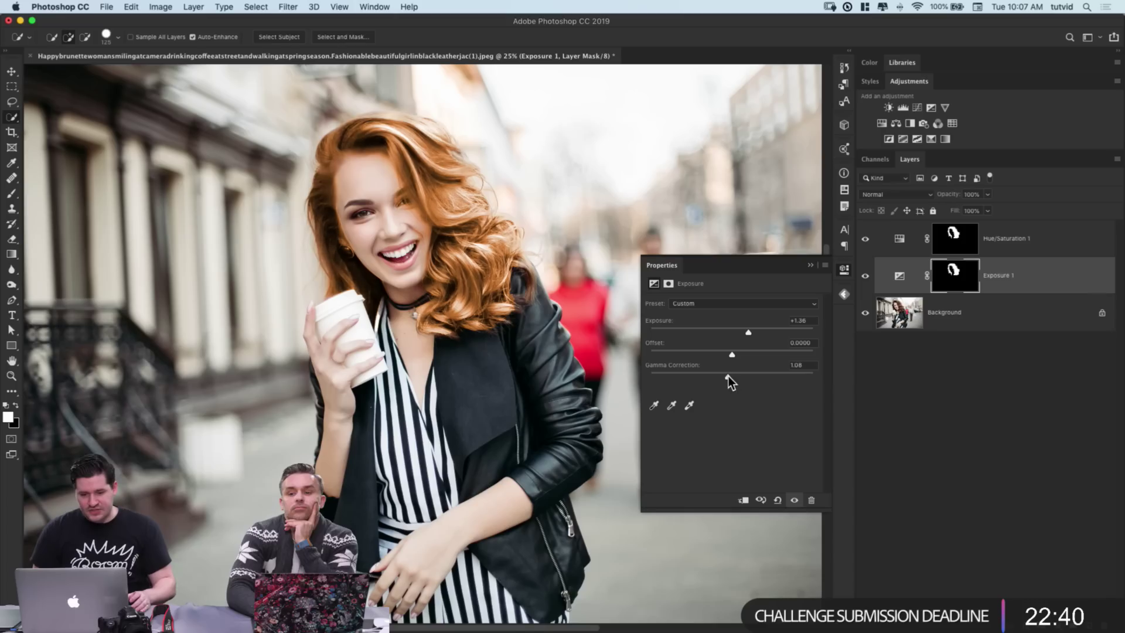
Step: Shift the Hue/Saturation layer towards blonde with Hue 30 and Saturation 45
left_click(902, 241)
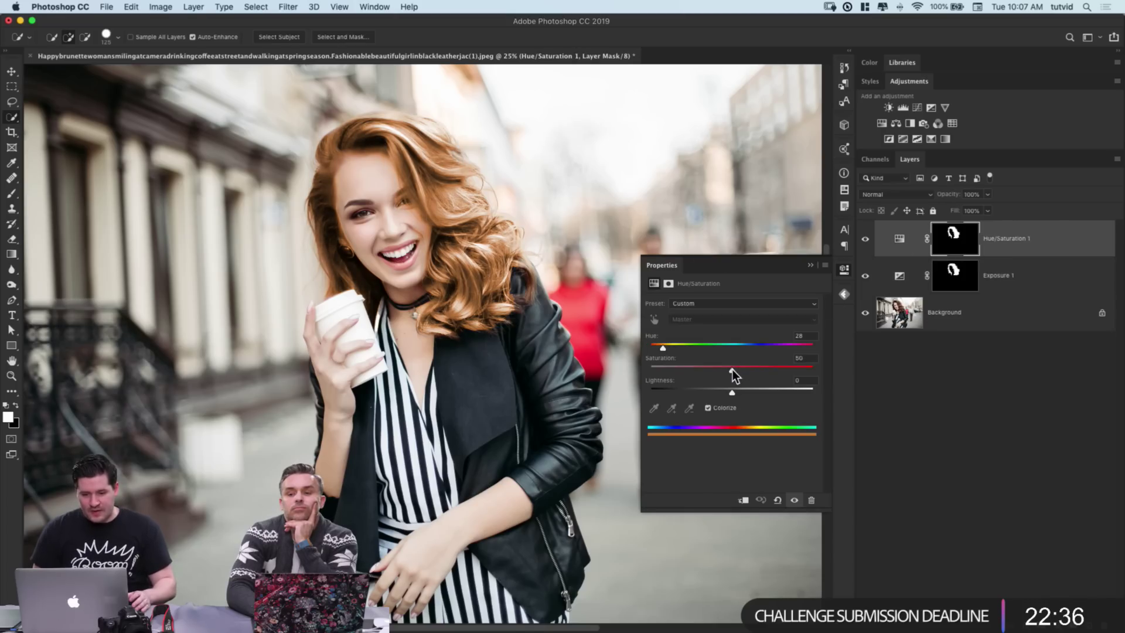
left_click_drag(722, 371, 724, 371)
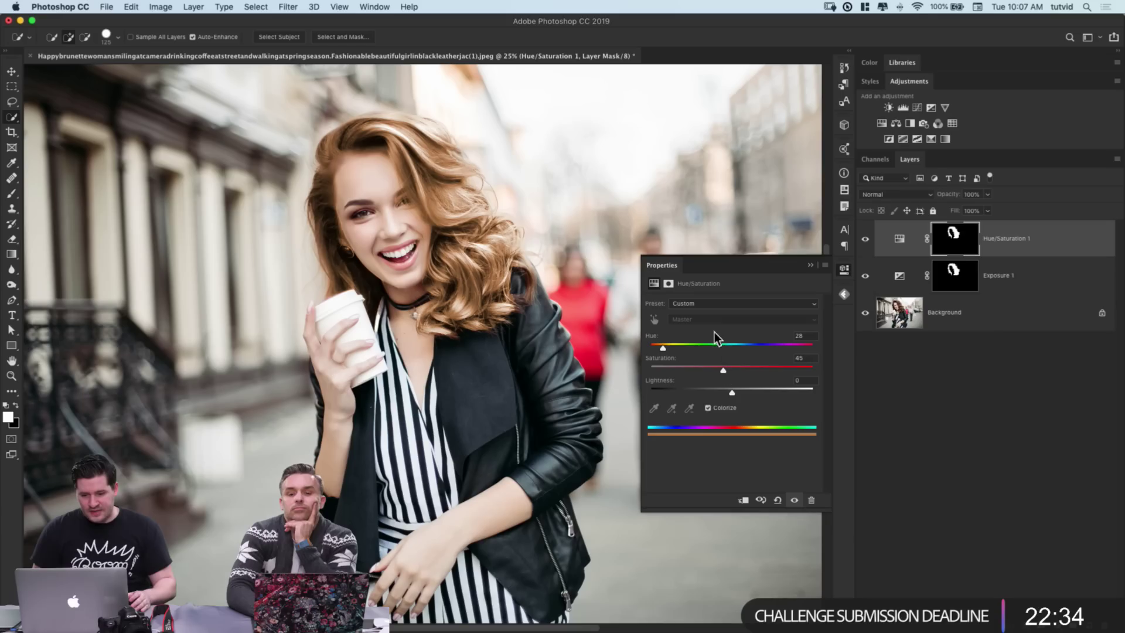
left_click_drag(663, 346, 666, 344)
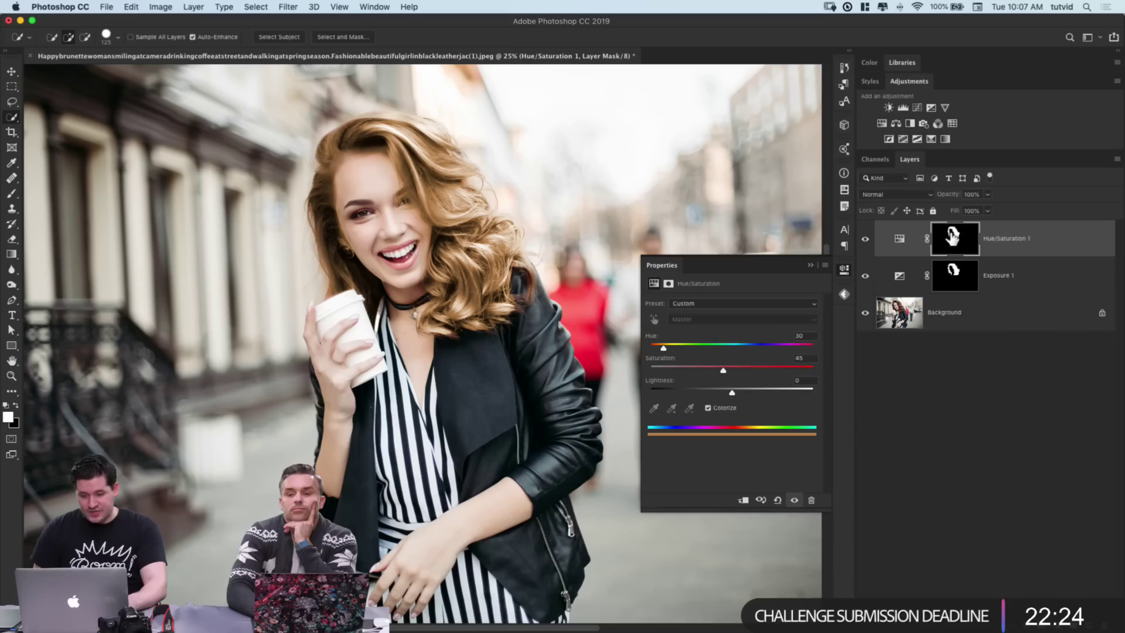
Step: Add a Levels adjustment layer on top, masked to the hair, and raise its output black level to 18
left_click(954, 234, "super")
left_click(903, 107)
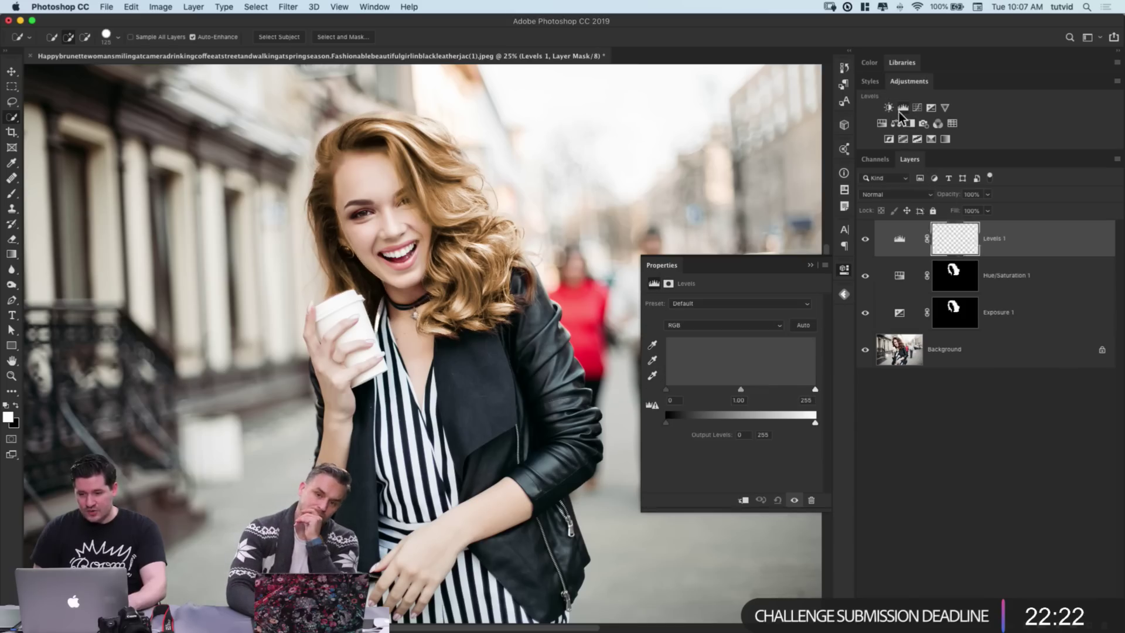
left_click_drag(673, 423, 677, 423)
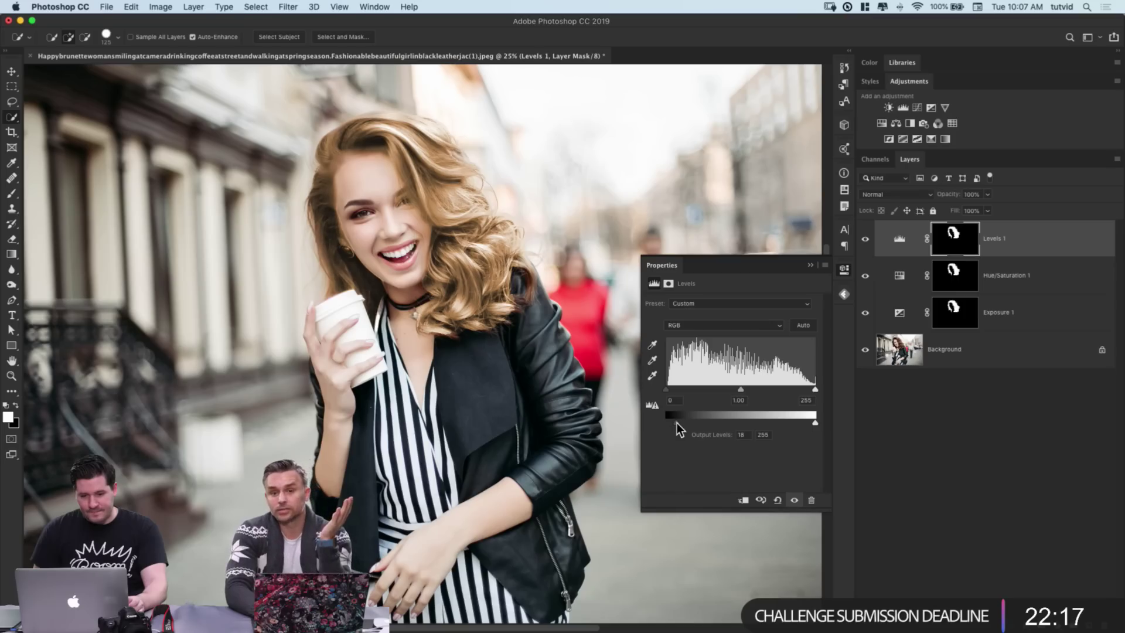
Step: Raise the Hue/Saturation layer's Saturation to 50 and compare the hair with the original photo
left_click(898, 276)
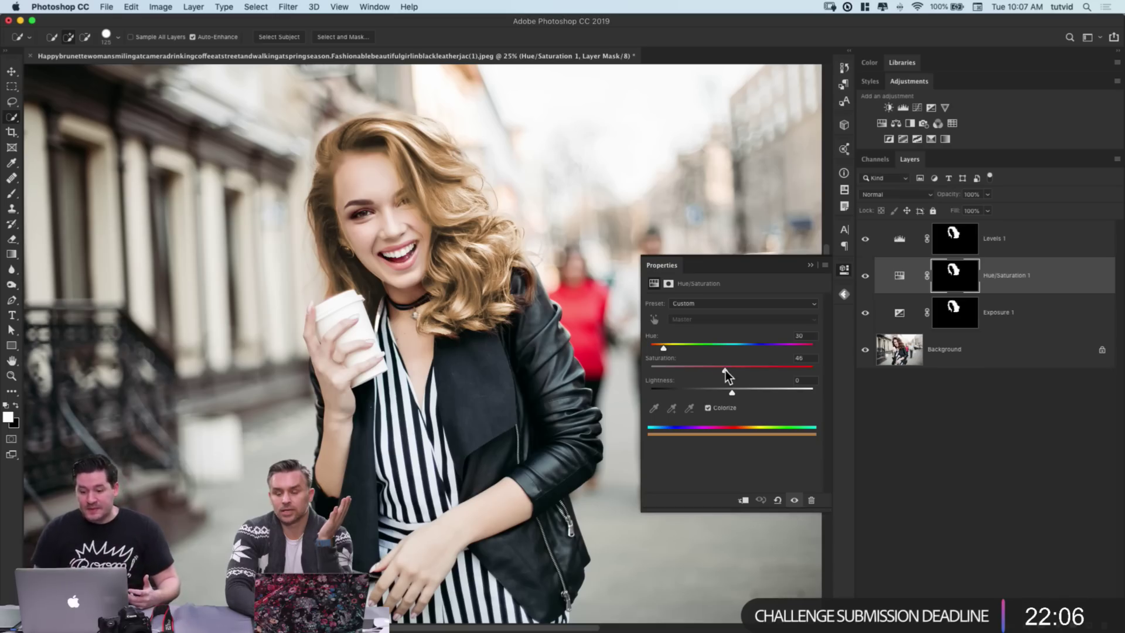
left_click_drag(734, 370, 733, 370)
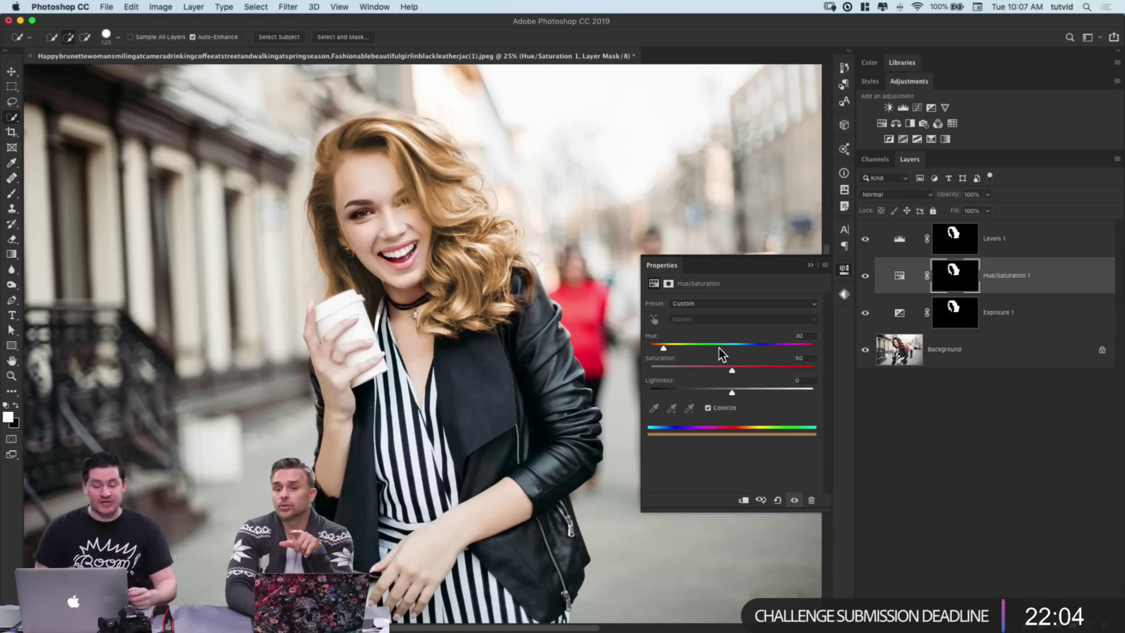
left_click(867, 350, "alt")
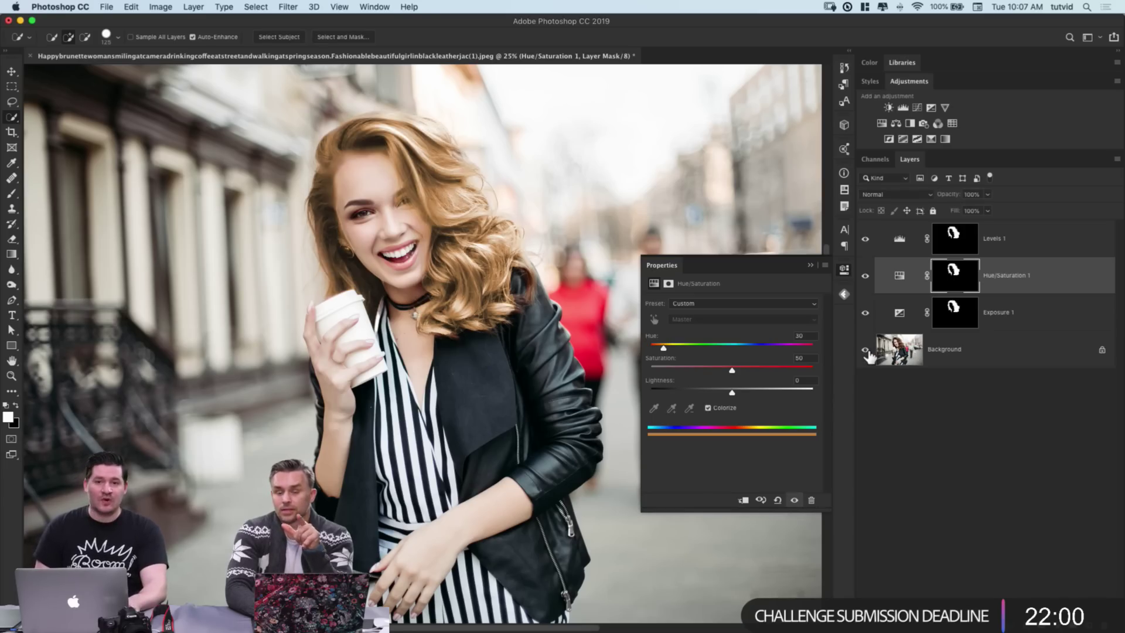
left_click(867, 351, "alt")
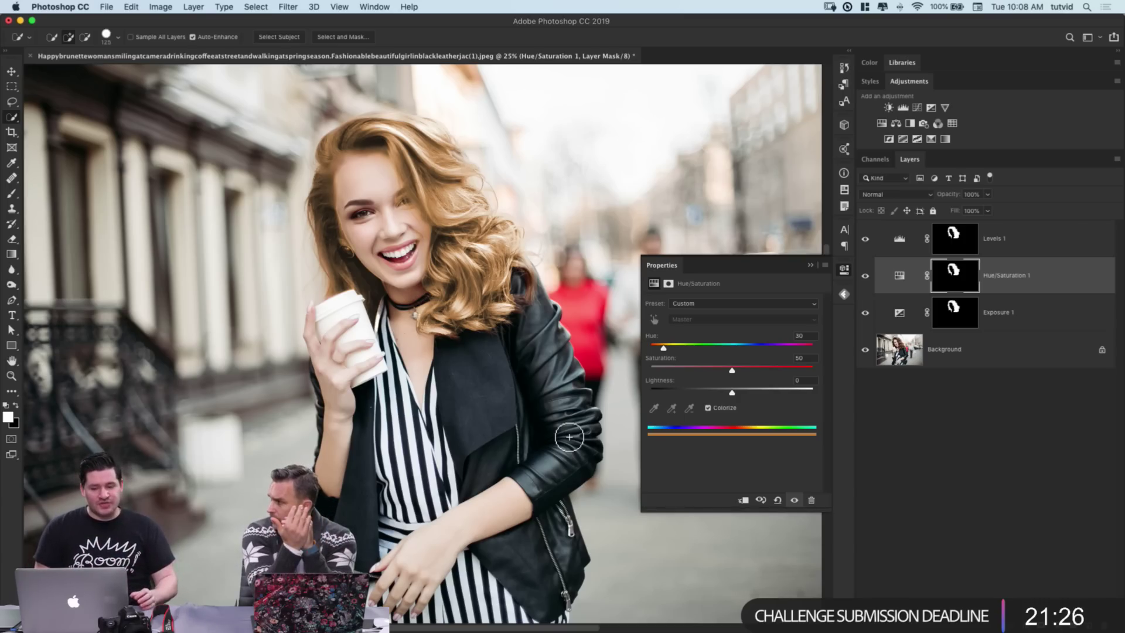
Step: Delete the Levels, Hue/Saturation and Exposure adjustment layers, leaving only the Background photo
key("super+minus")
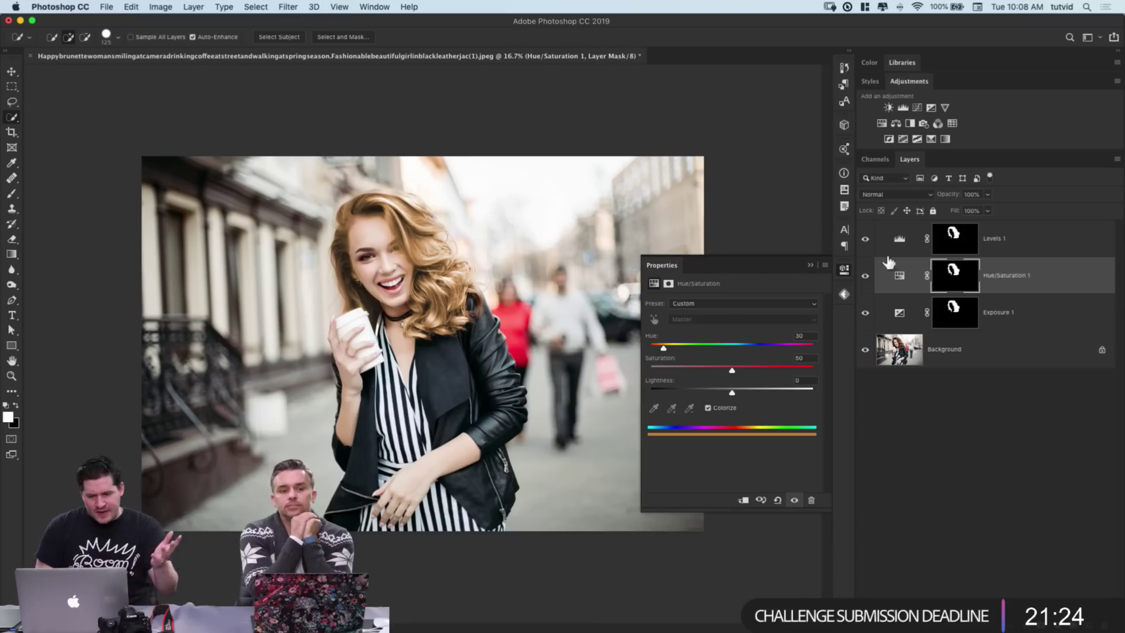
left_click(909, 306)
left_click(911, 249, "shift")
key("Delete")
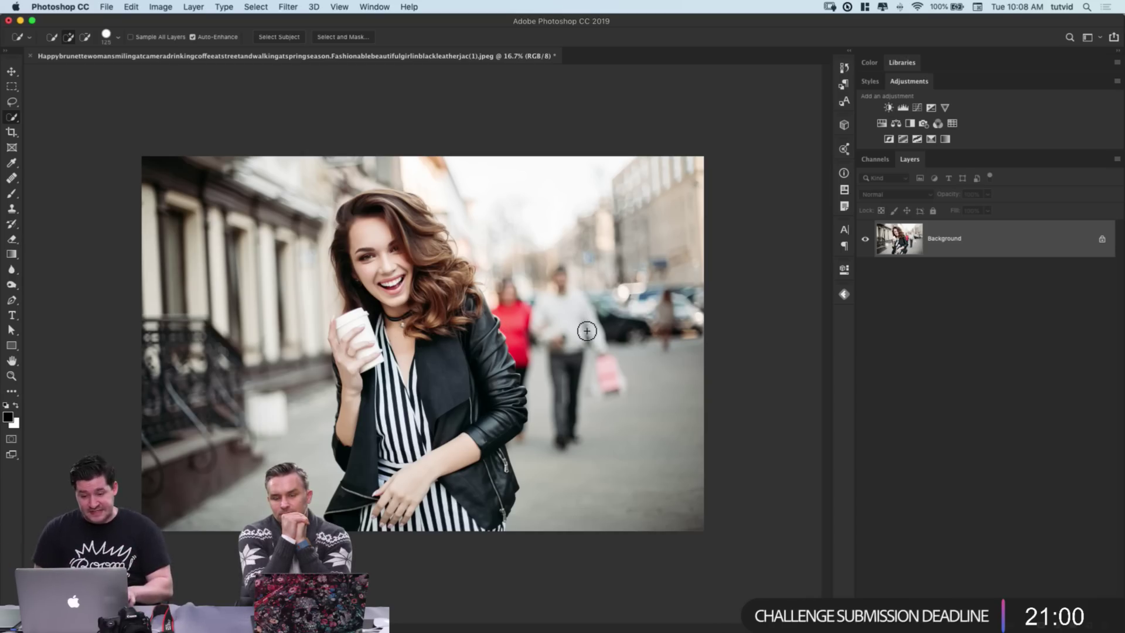
Step: Add a new empty layer and paint a large soft white spot over the woman's chest with a 0% hardness brush
key("super+shift+alt+n")
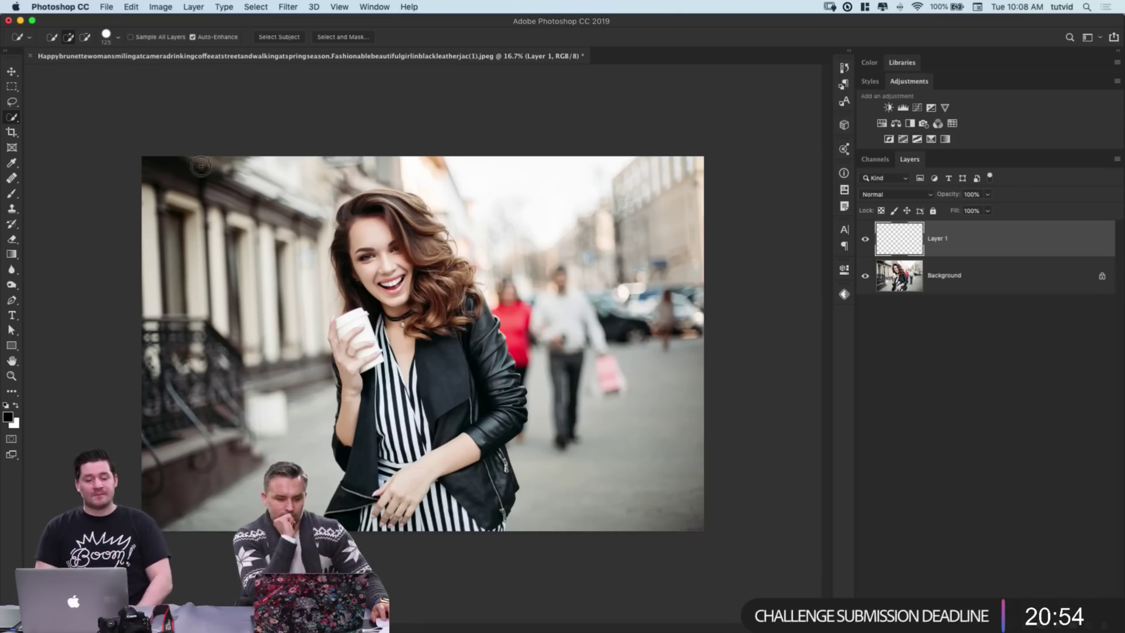
left_click(9, 196)
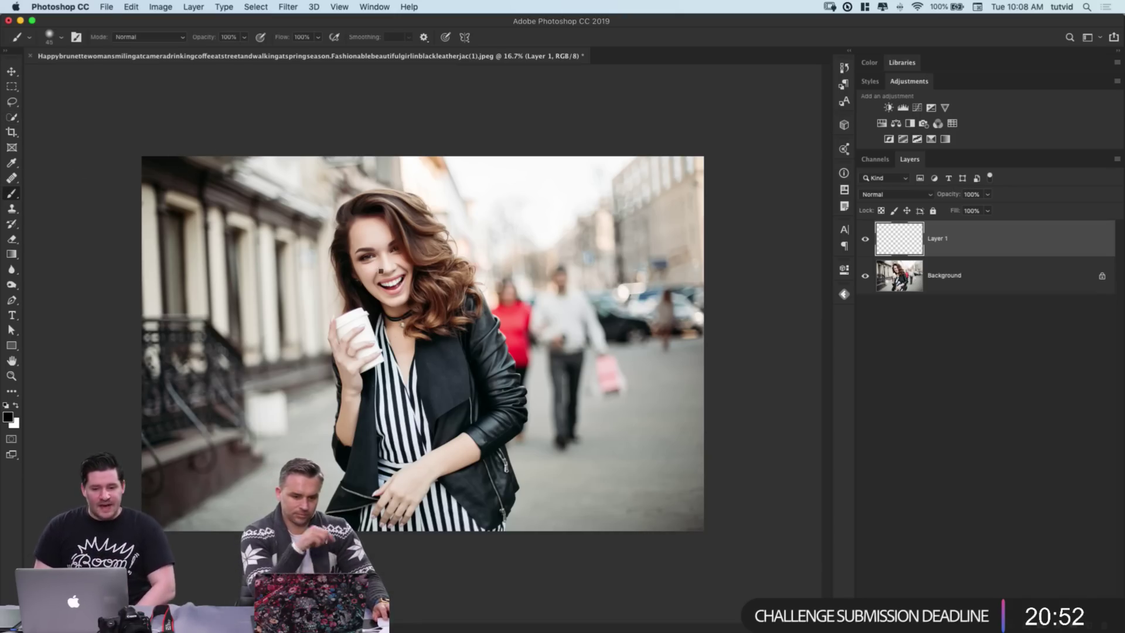
right_click(354, 290)
left_click_drag(433, 126, 482, 128)
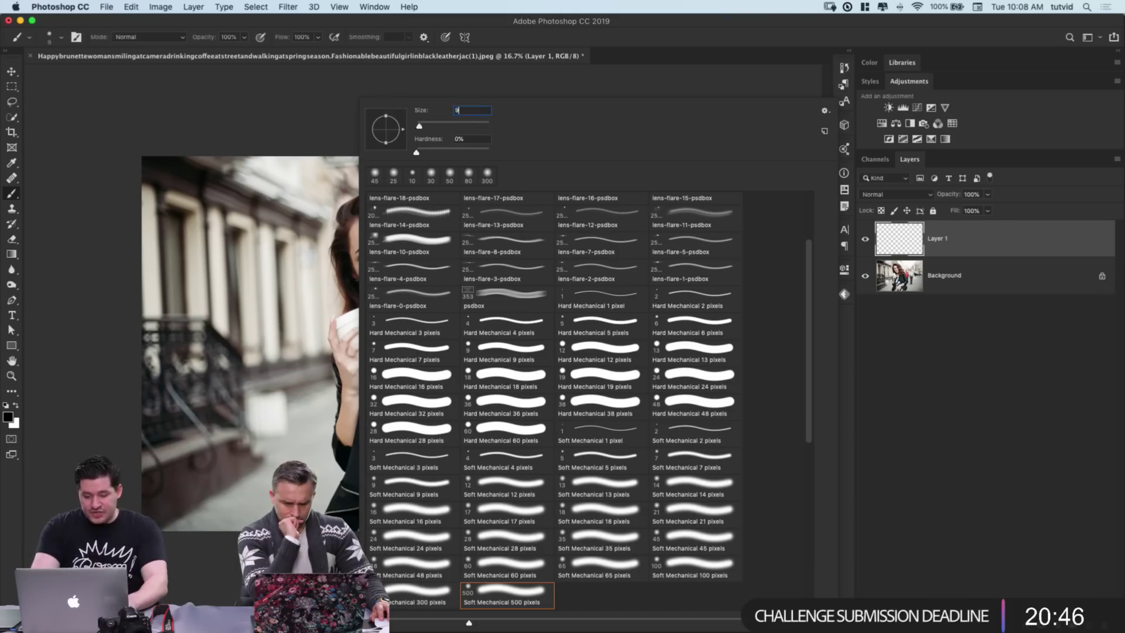
key("Return")
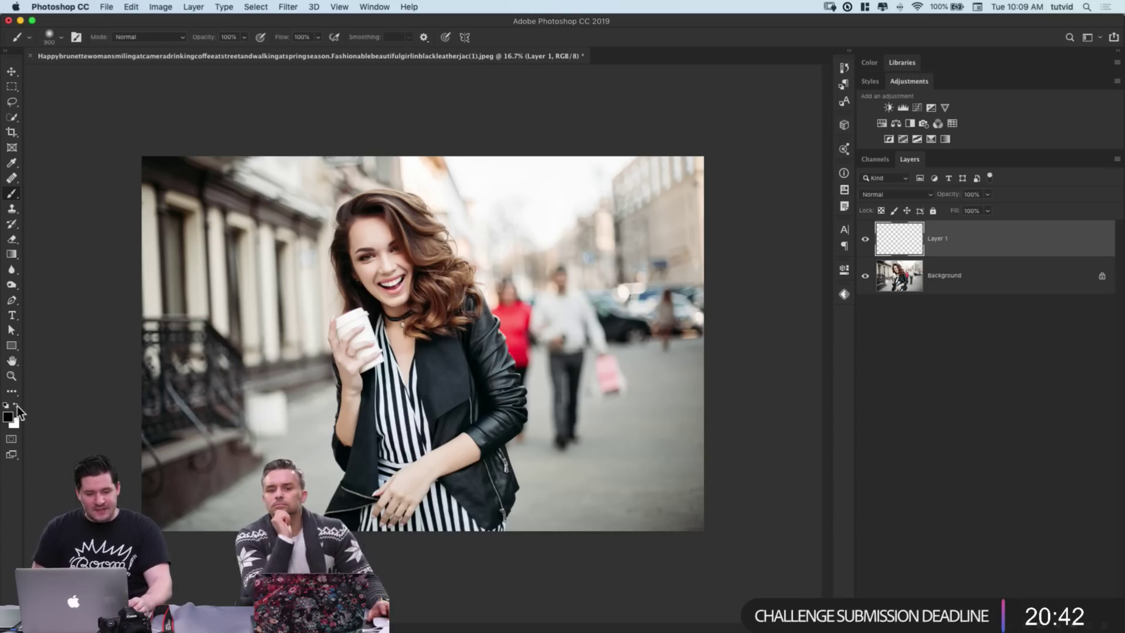
left_click(433, 348)
left_click(432, 348)
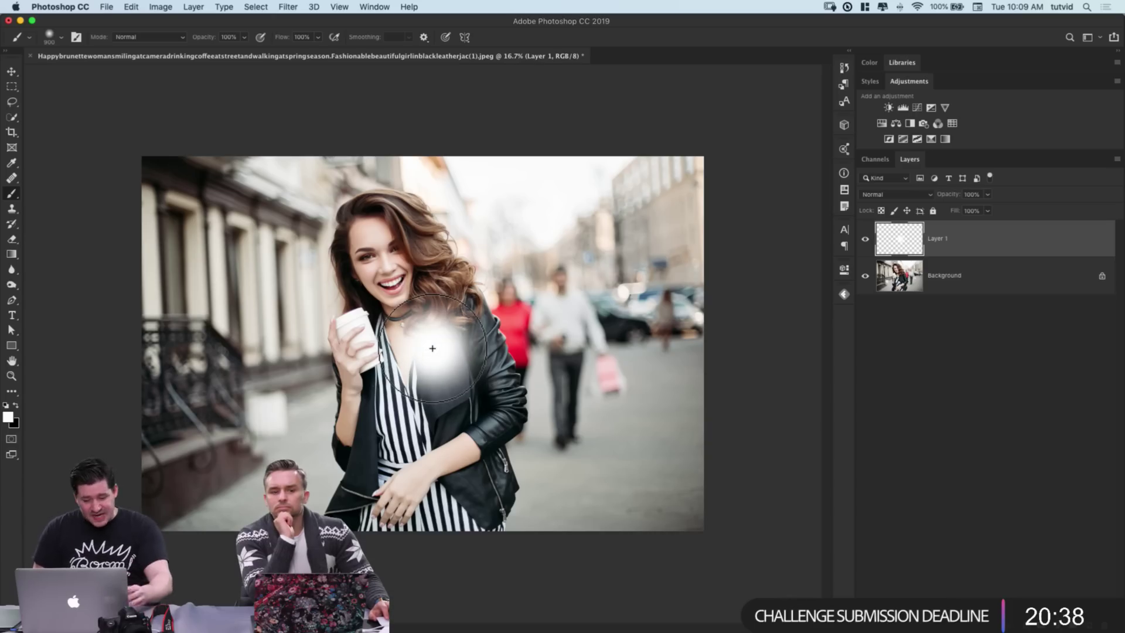
Step: Duplicate the white glow layer and select the lower of the two copies
key("v")
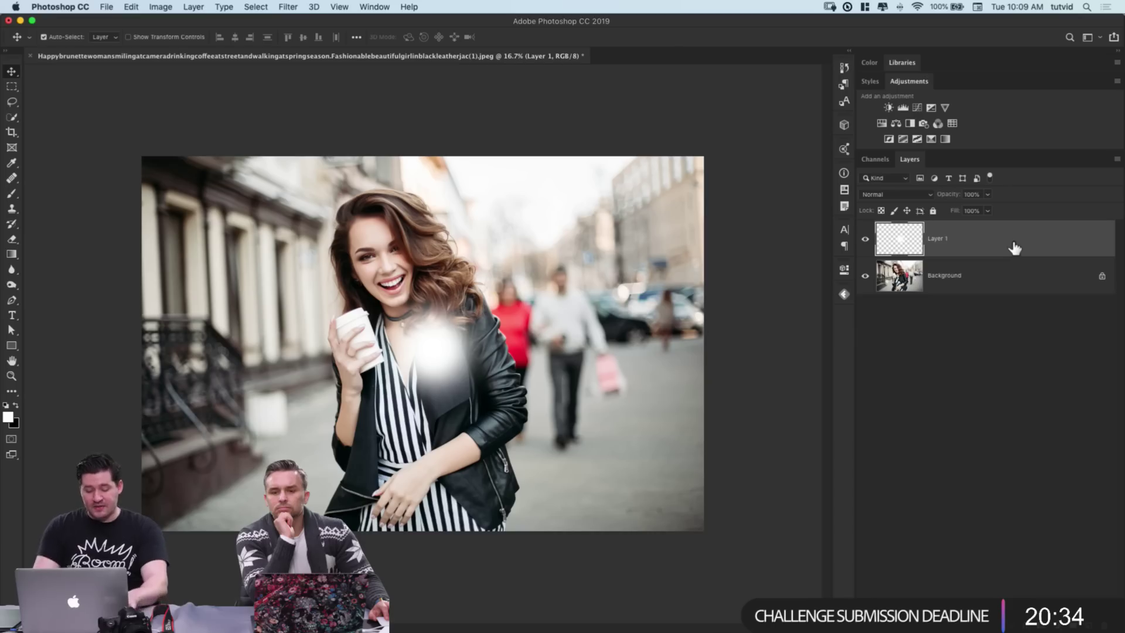
key("super+j")
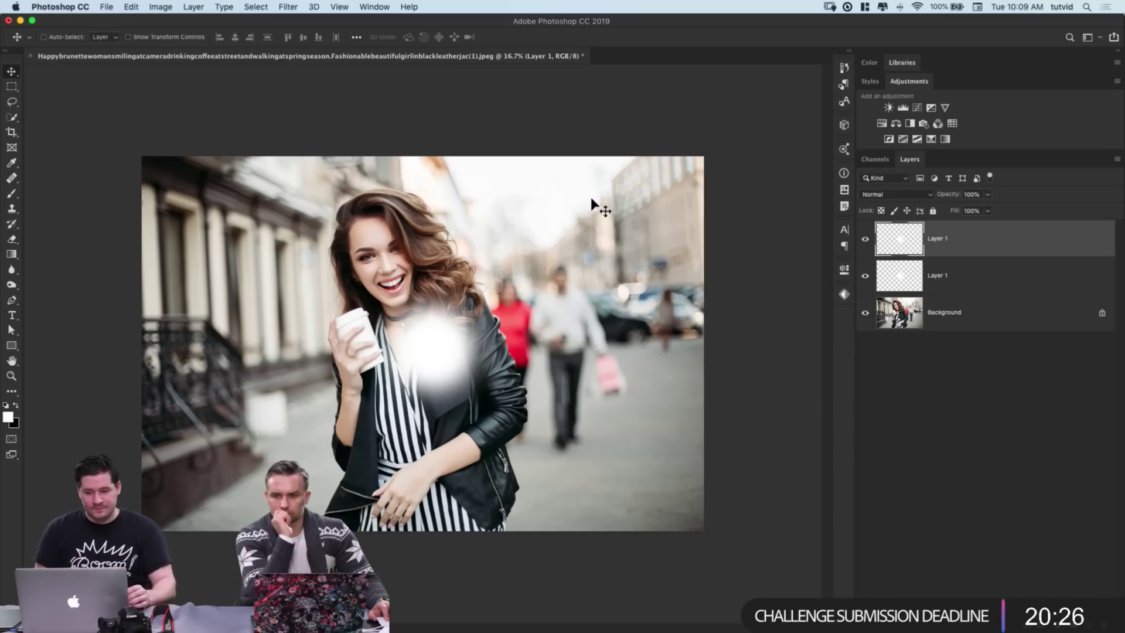
left_click(979, 272)
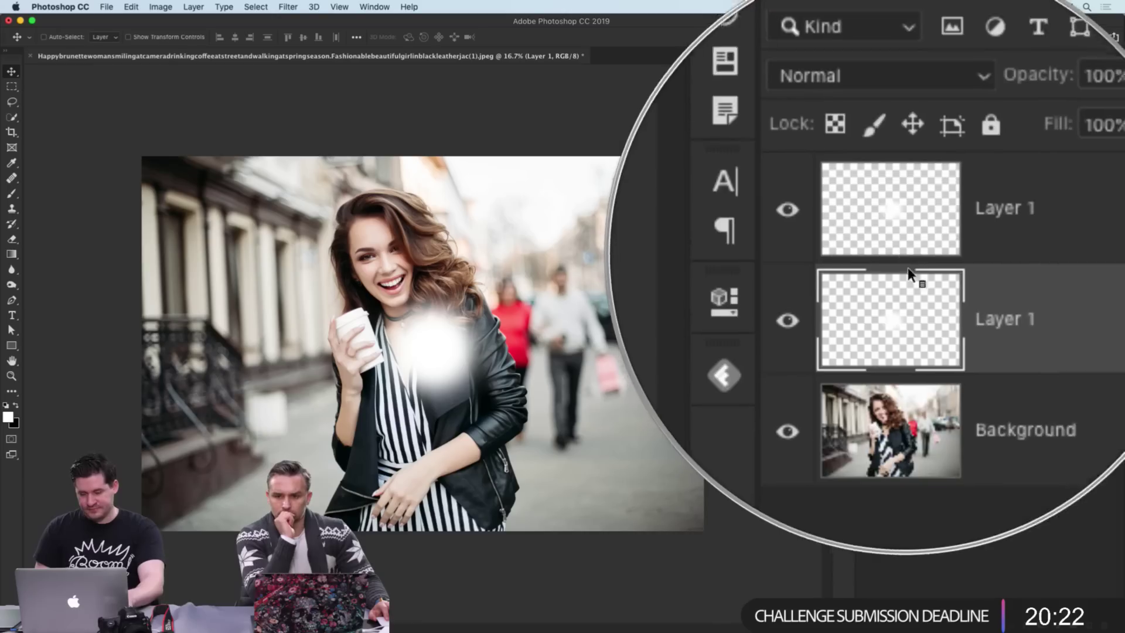
Step: Scale the lower glow layer proportionally to 225% with Free Transform
left_click(131, 7)
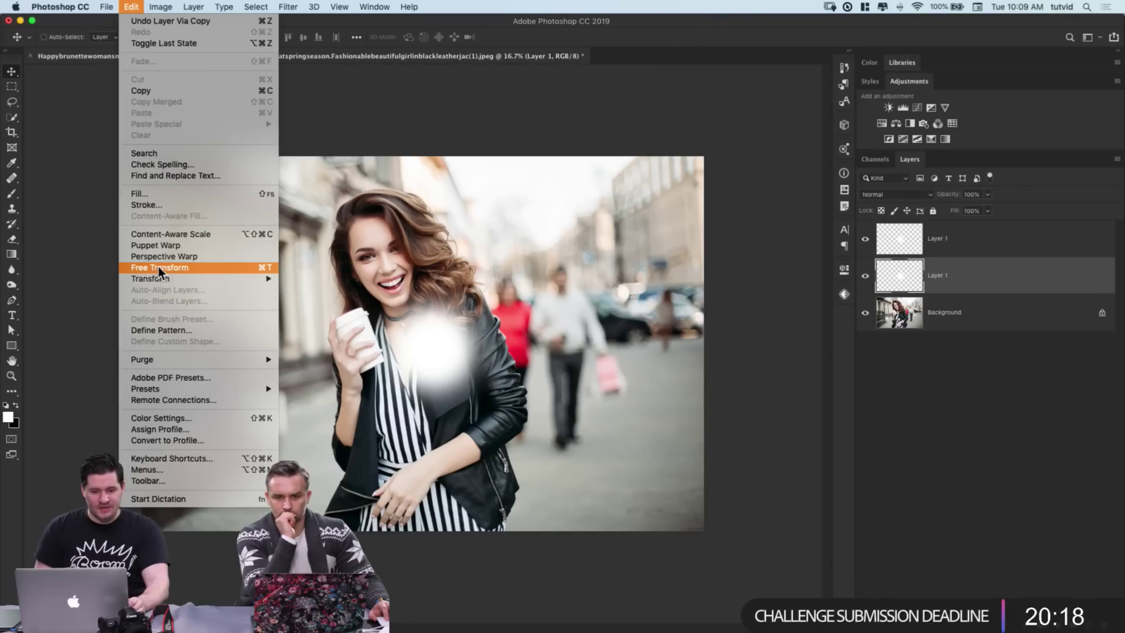
key("super+t")
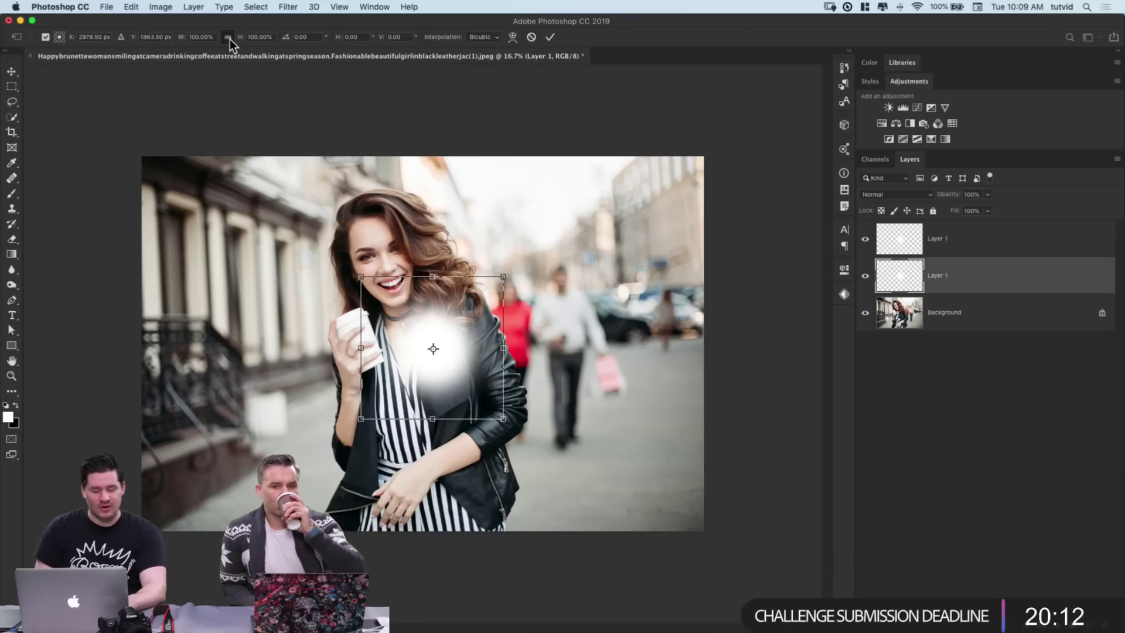
left_click(229, 38)
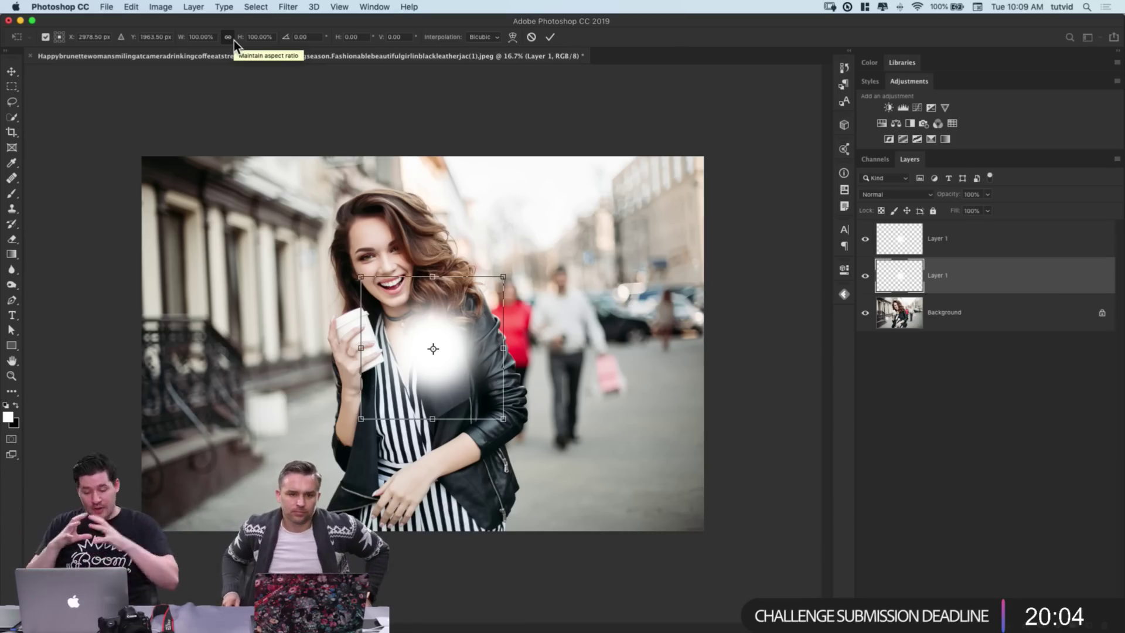
left_click(201, 37)
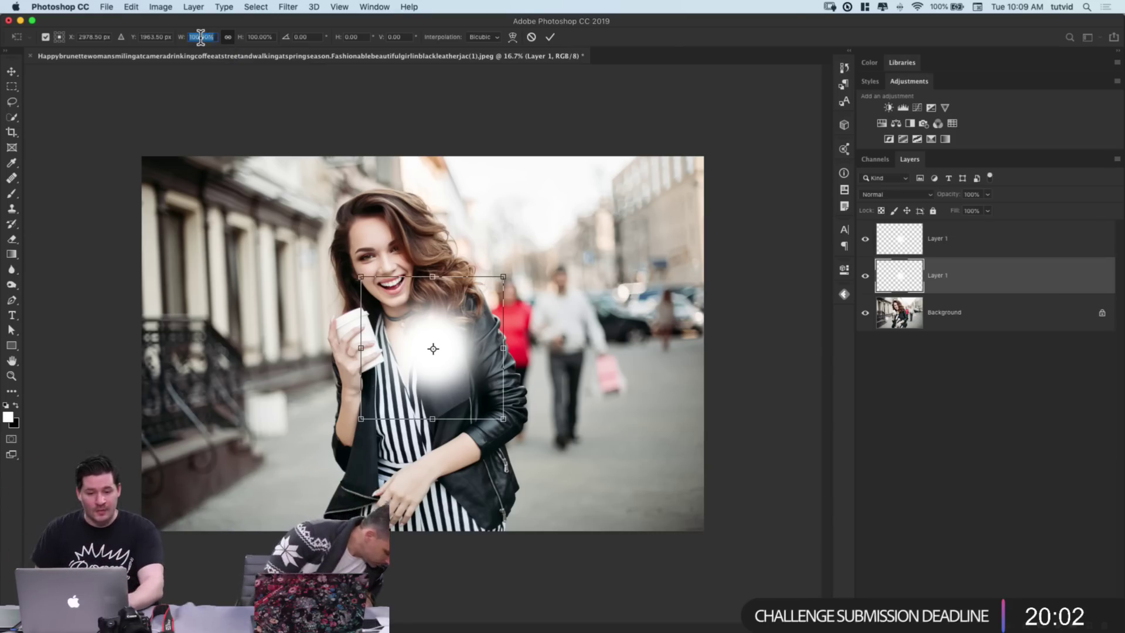
type("300")
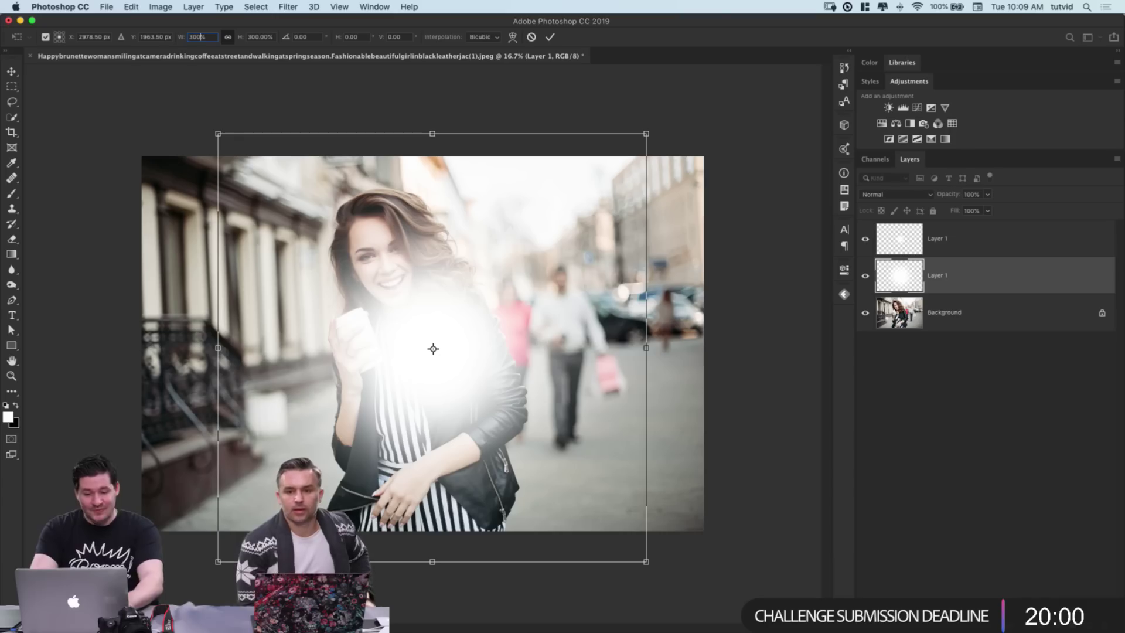
key("BackSpace")
key("BackSpace")
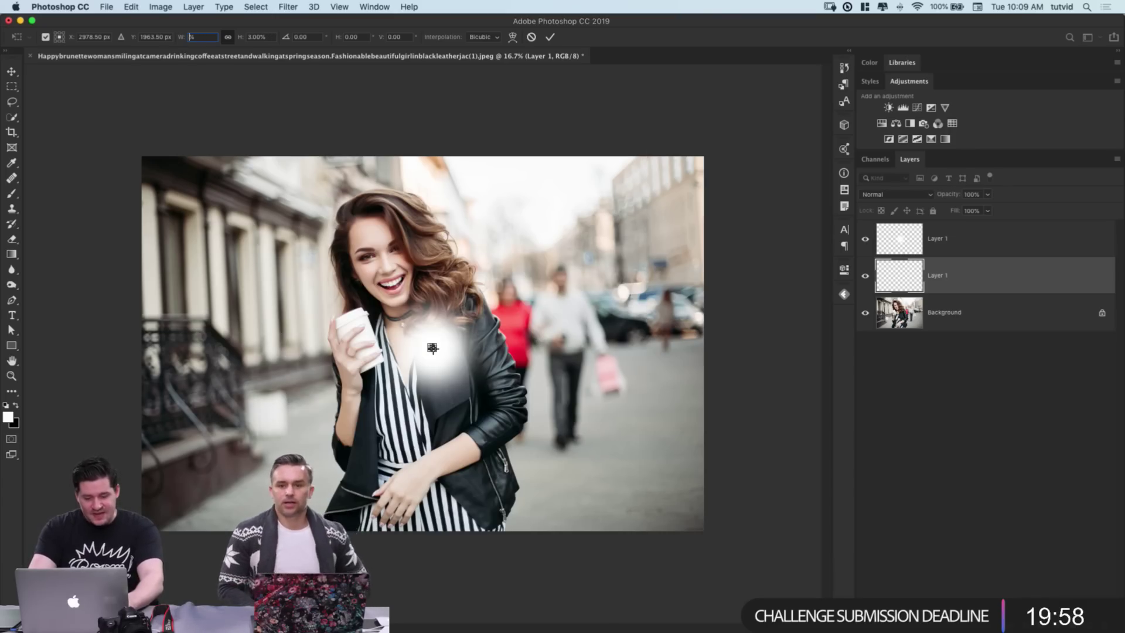
type("25")
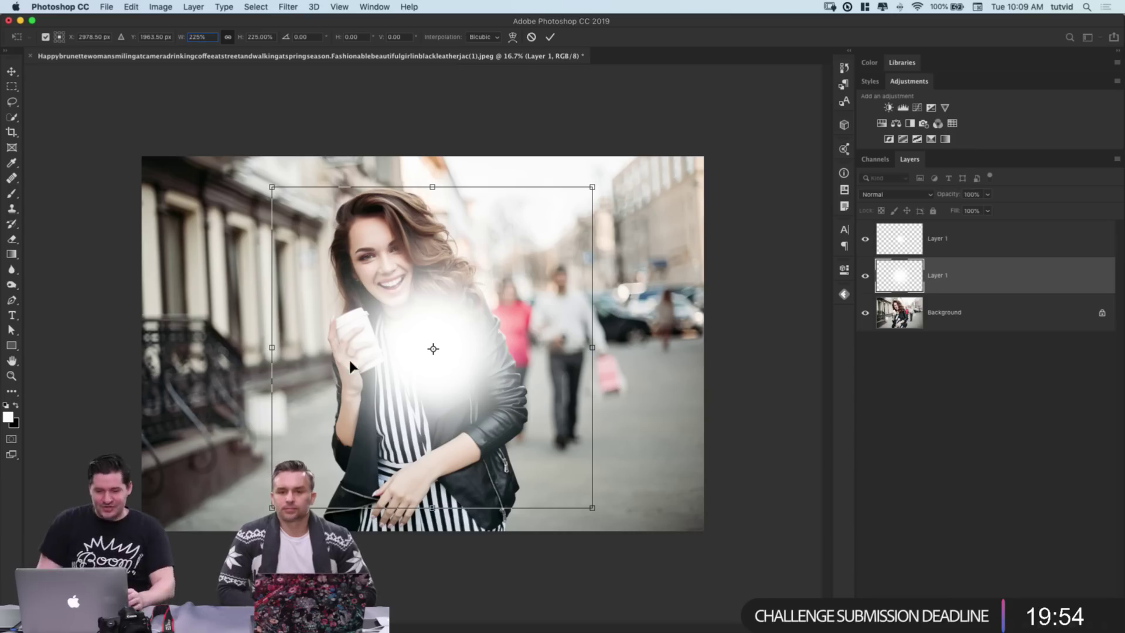
left_click(550, 37)
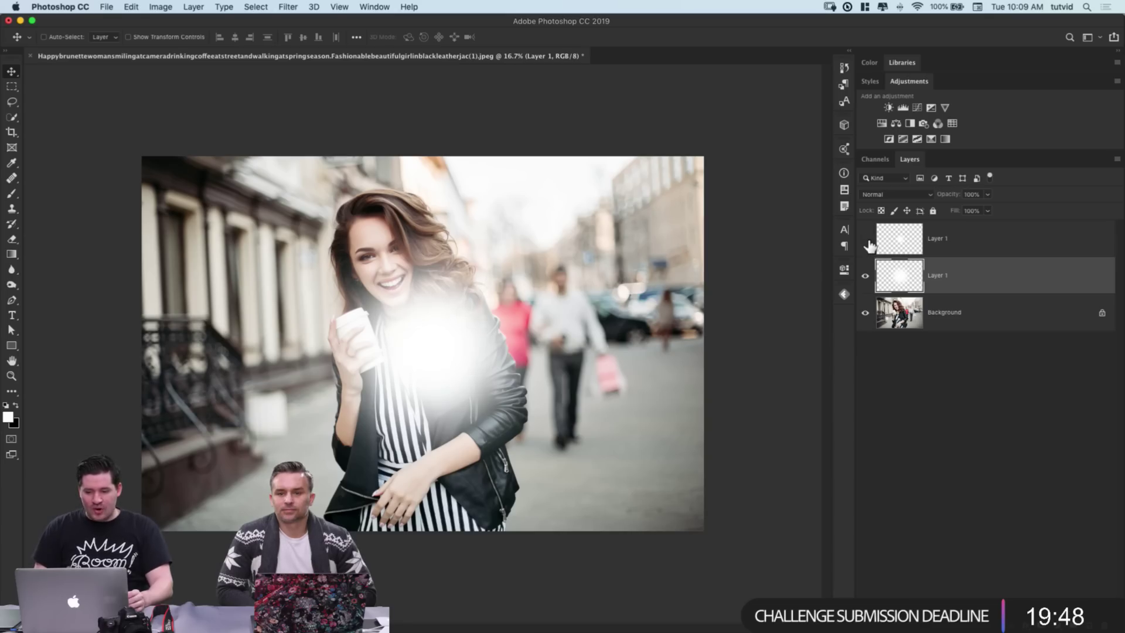
Step: Hide the top glow layer and toggle the enlarged glow's visibility off and on to check it alone
left_click(865, 276)
left_click(865, 276)
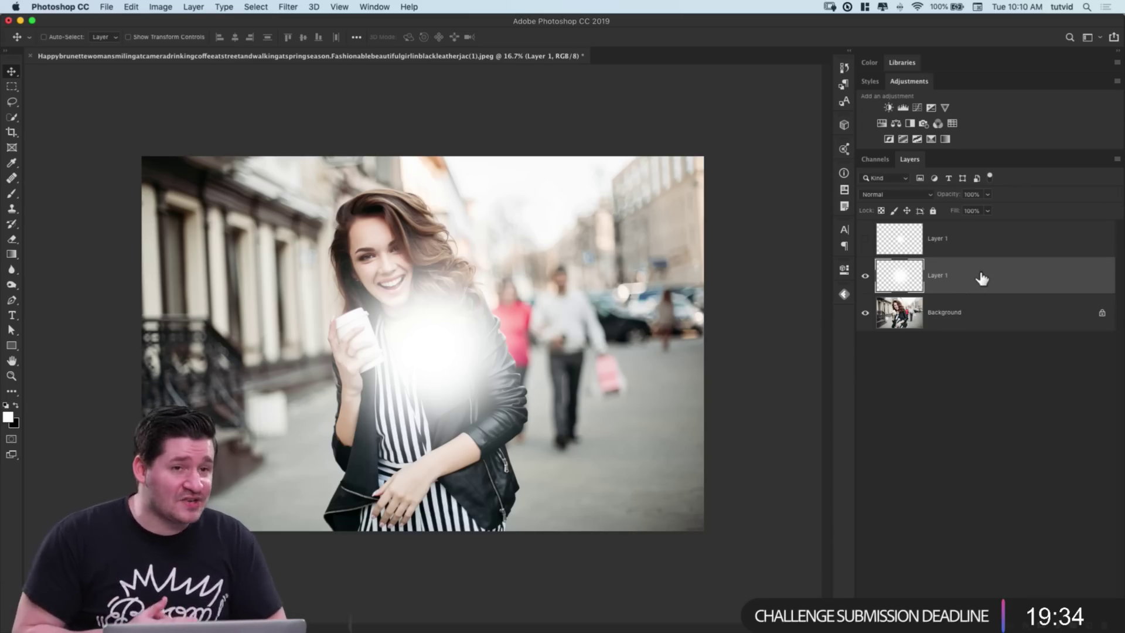
Step: Colorize the lower glow orange with Hue/Saturation at Hue 27, Saturation 95 and Lightness -40, and show the top glow layer again
left_click(160, 6)
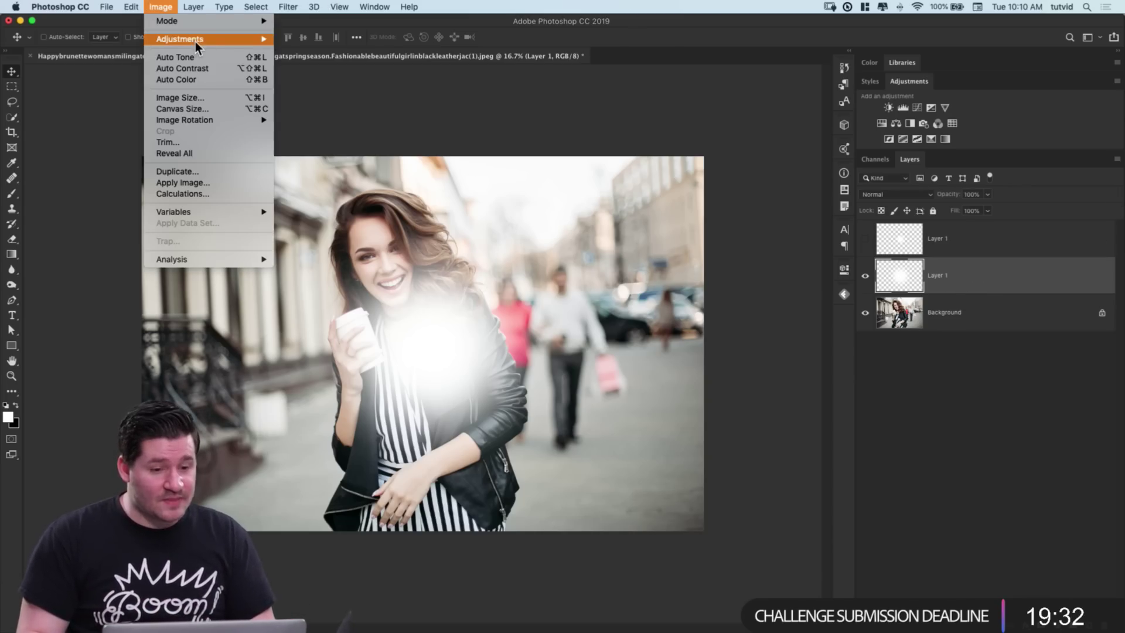
mouse_move(196, 41)
left_click(340, 107)
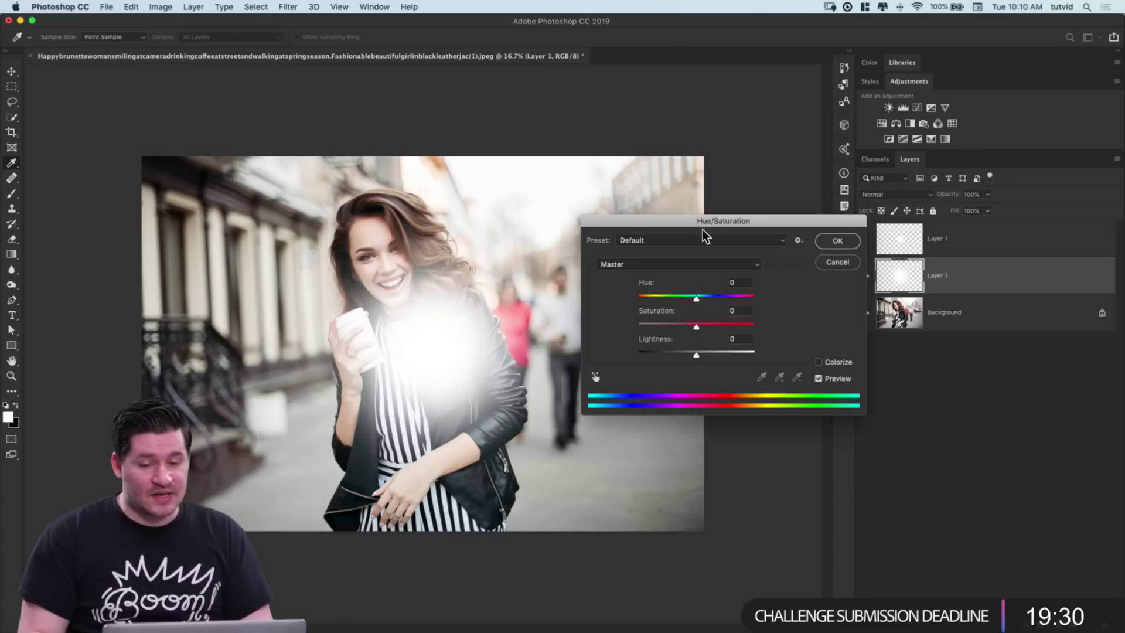
left_click_drag(698, 217, 734, 136)
left_click(789, 274)
left_click_drag(698, 216, 722, 252)
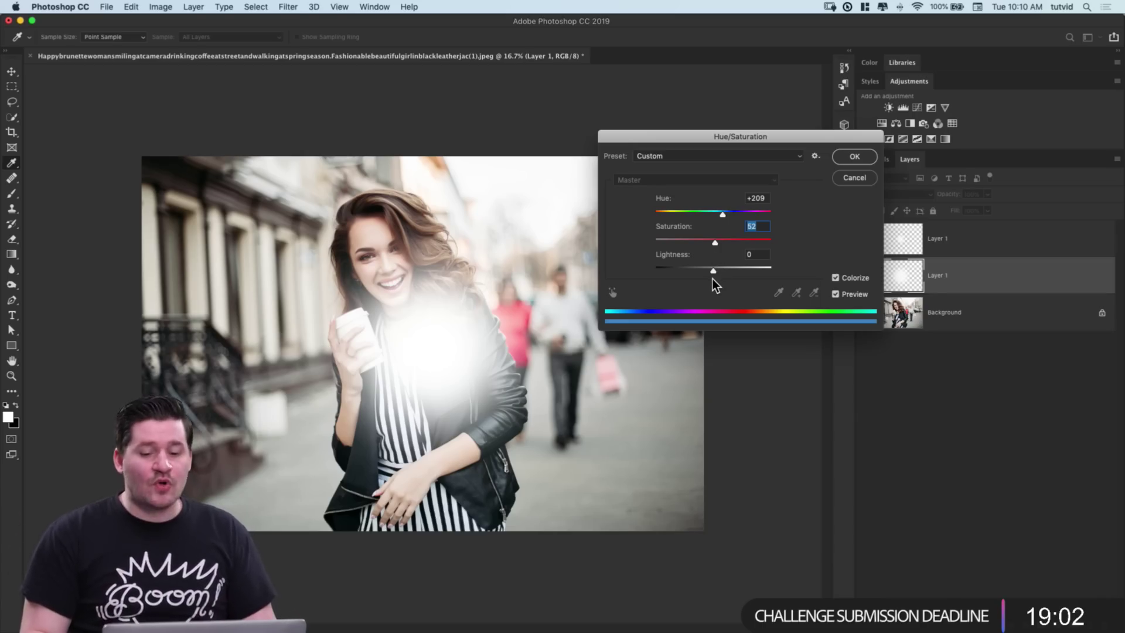
left_click_drag(713, 269, 690, 273)
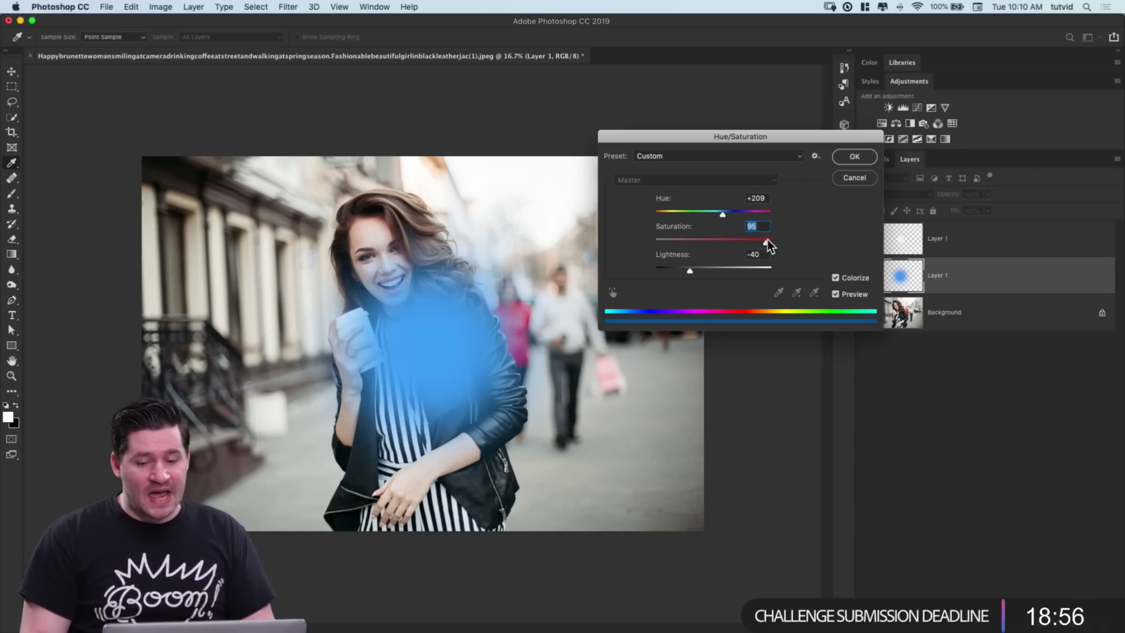
left_click_drag(722, 215, 664, 220)
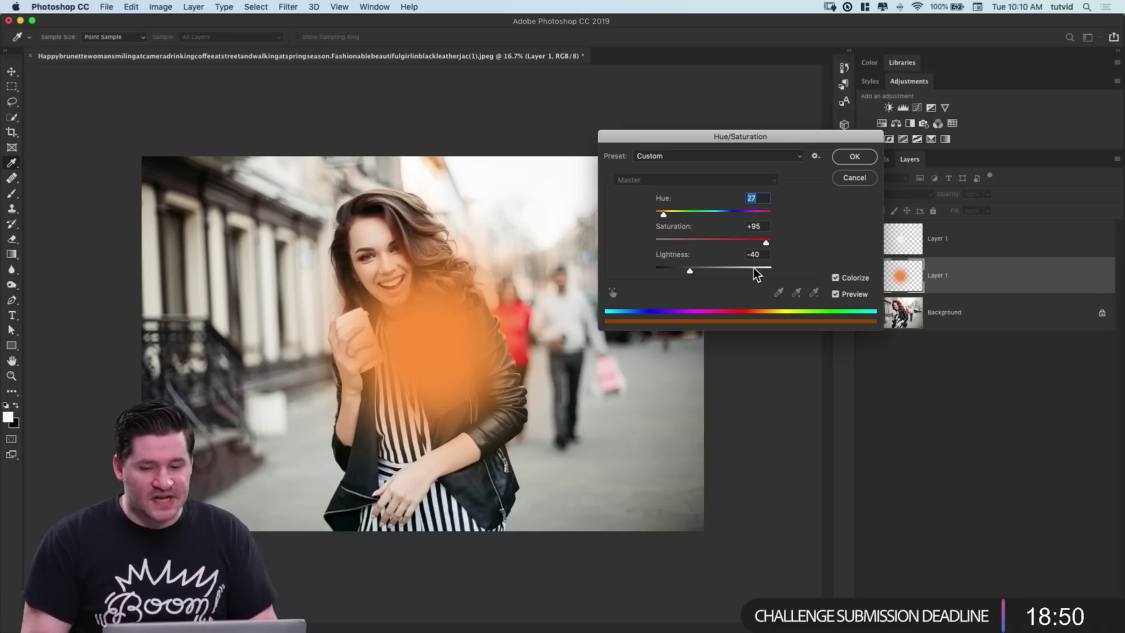
left_click(854, 156)
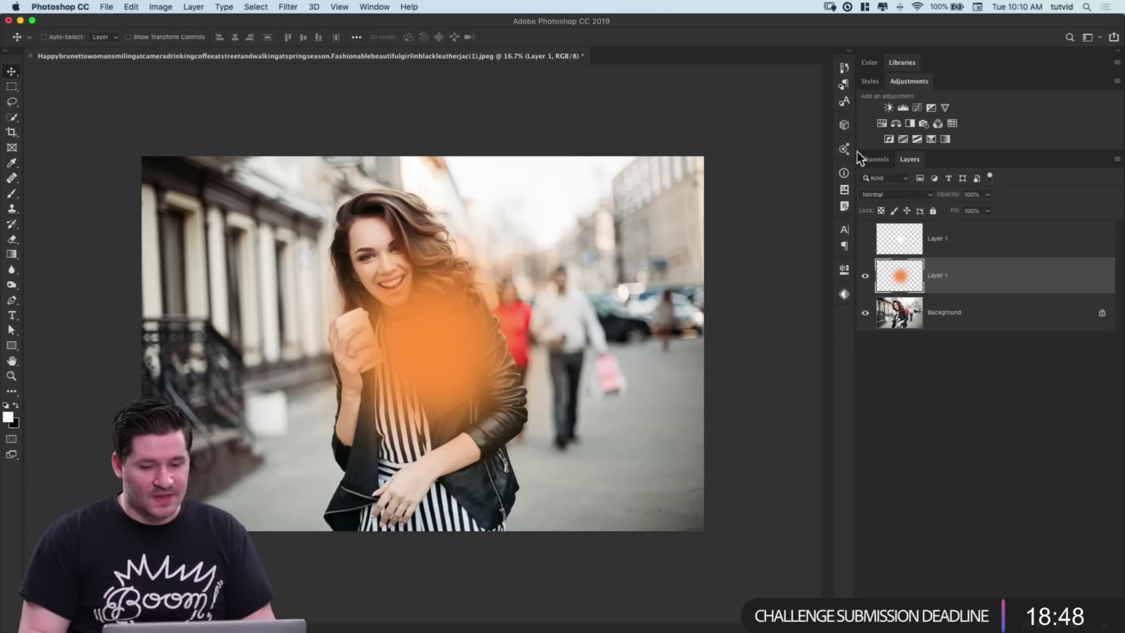
left_click(865, 238)
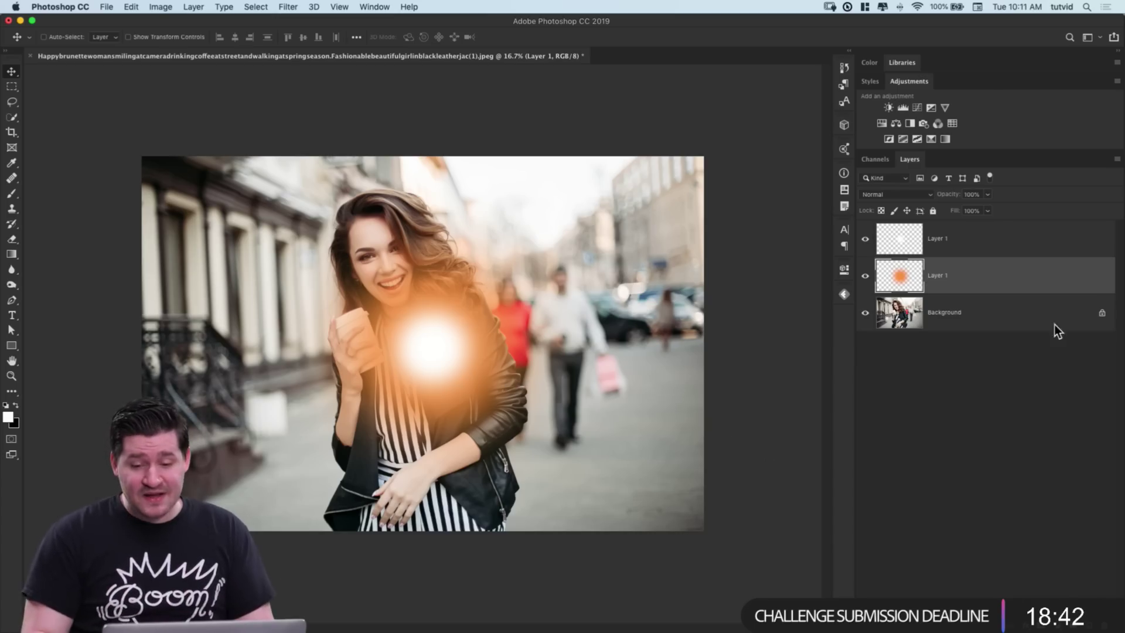
Step: In the top glow layer's Blending Options, turn off Transparency Shapes Layer and set the blend mode to Linear Dodge (Add)
left_click(1015, 254)
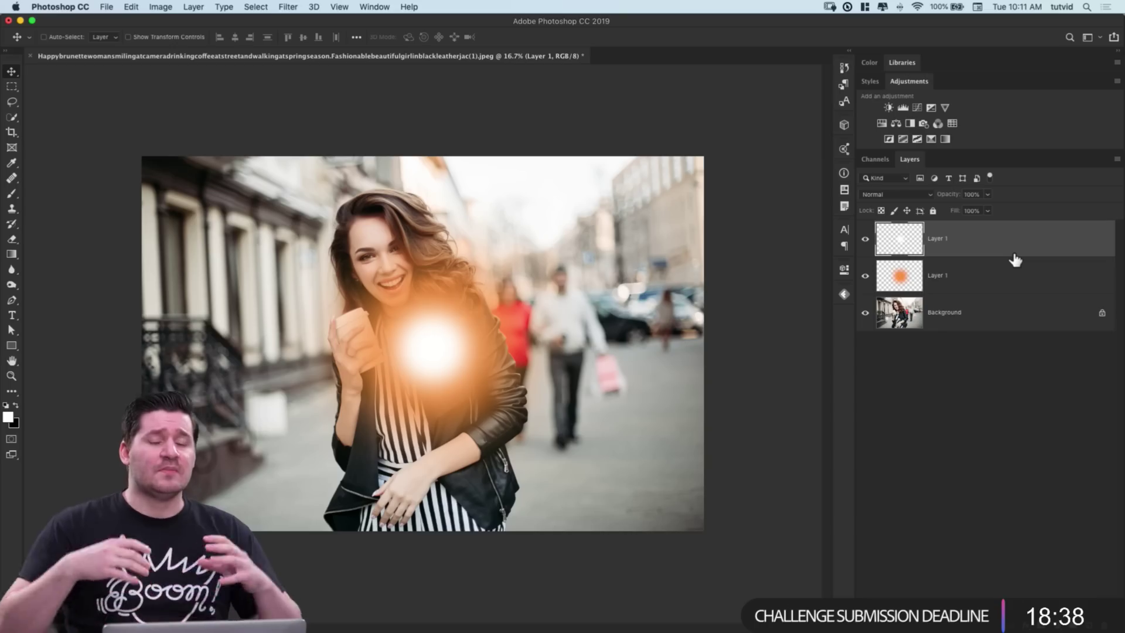
left_click(913, 193)
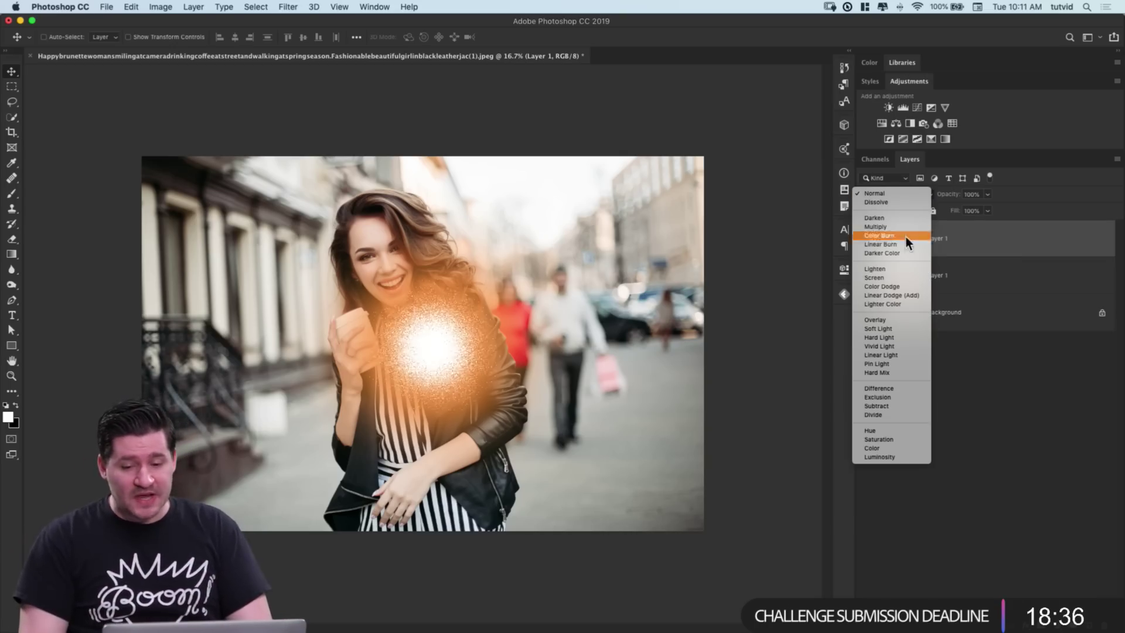
left_click(878, 195)
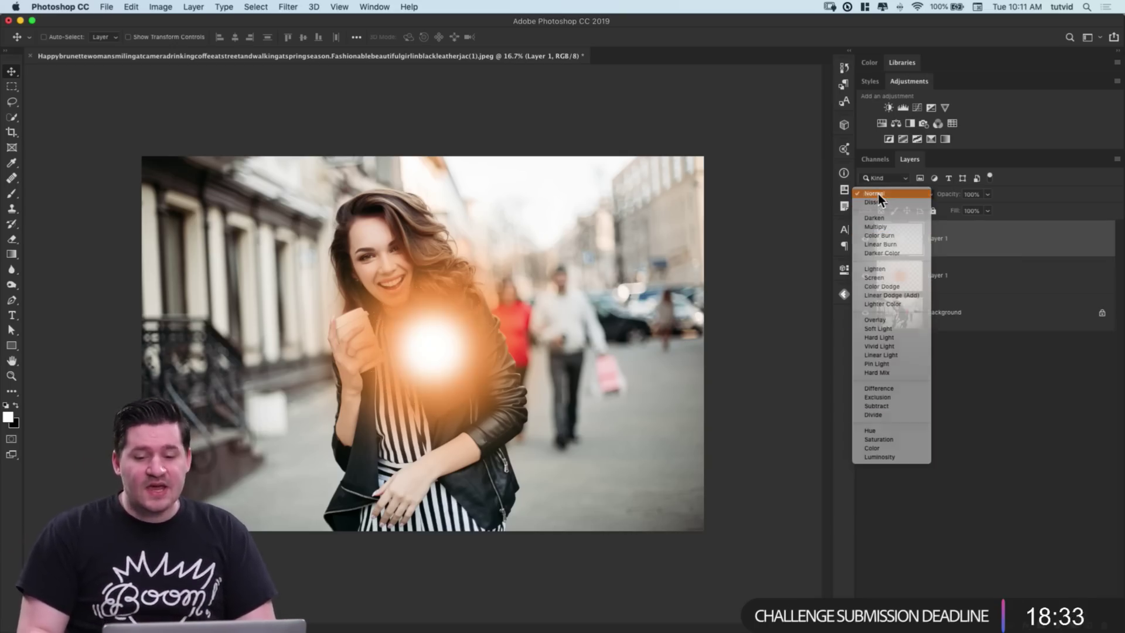
left_click(256, 7)
mouse_move(196, 9)
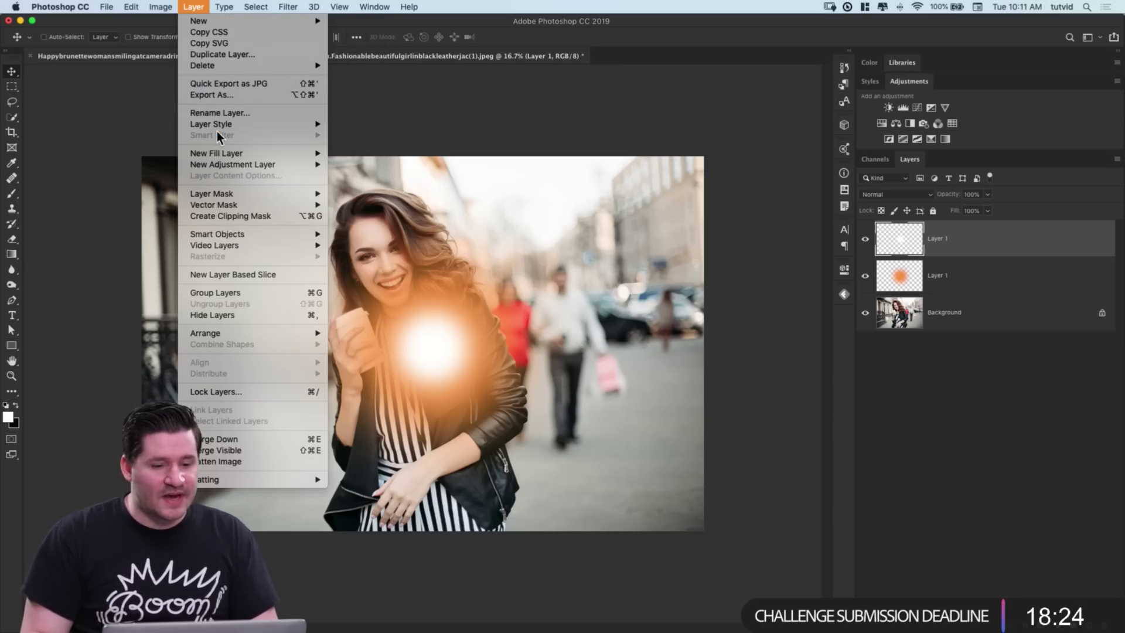
mouse_move(329, 125)
left_click(400, 125)
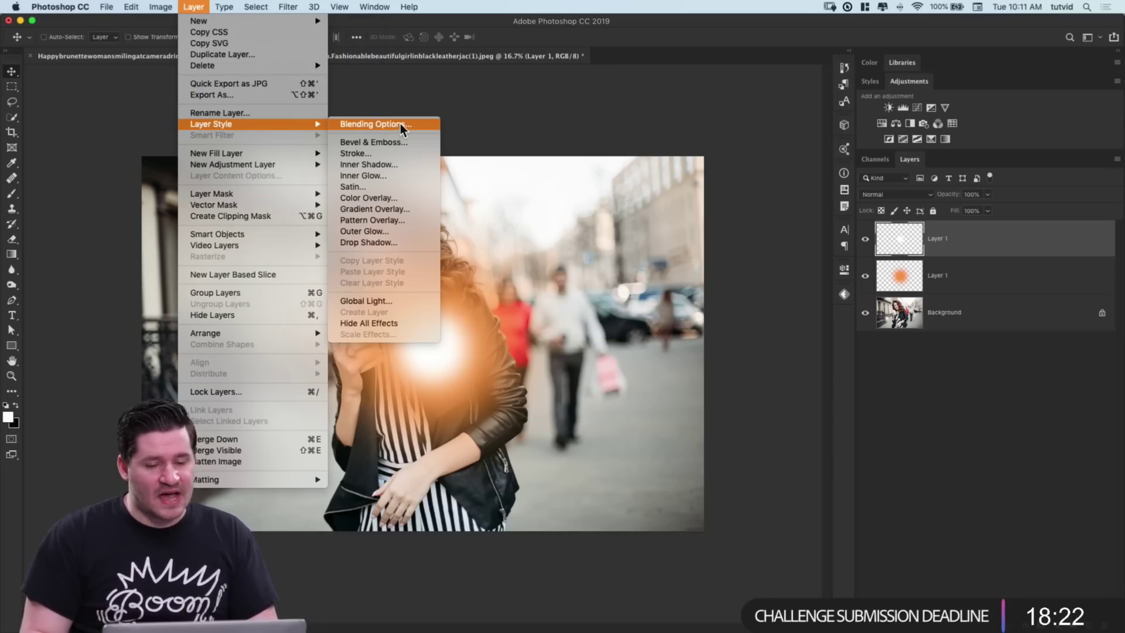
left_click_drag(852, 169, 627, 22)
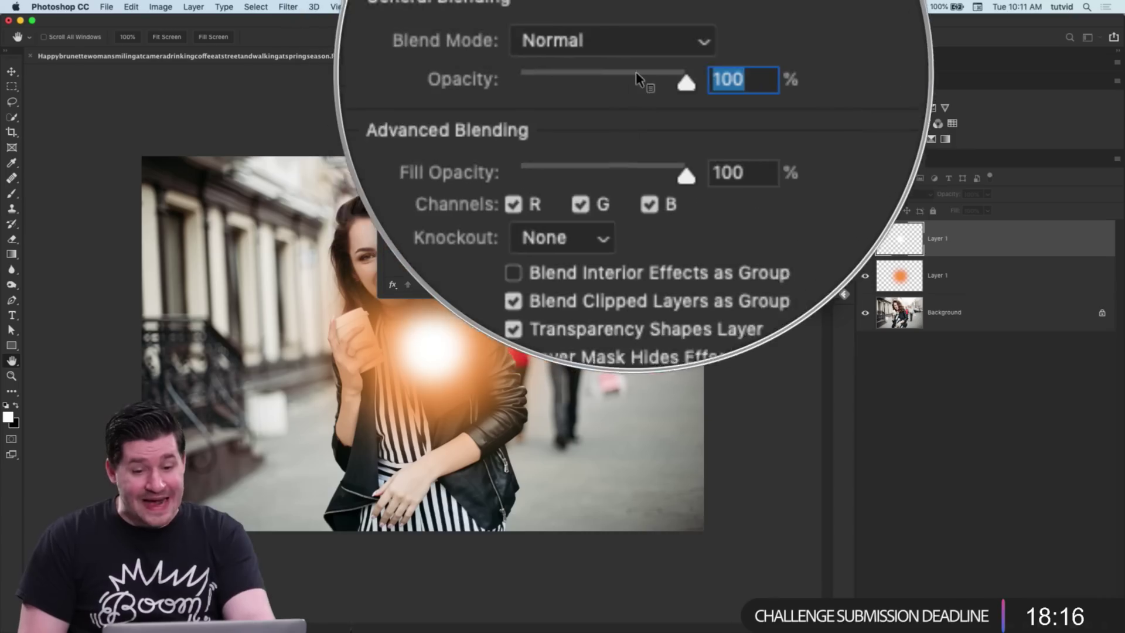
left_click(619, 62)
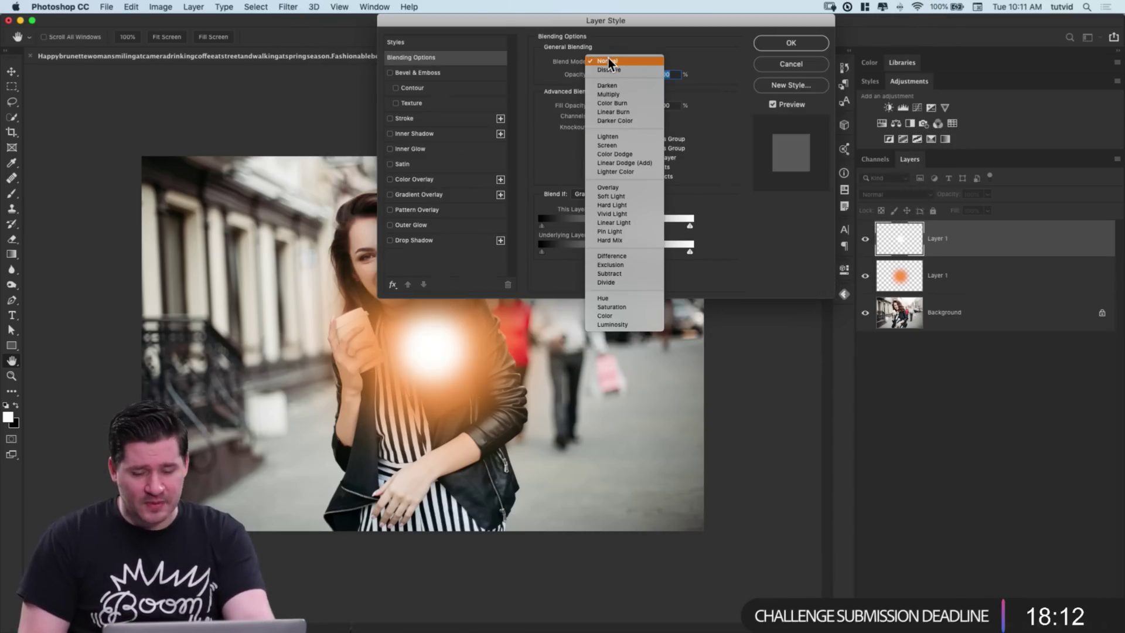
left_click(608, 60)
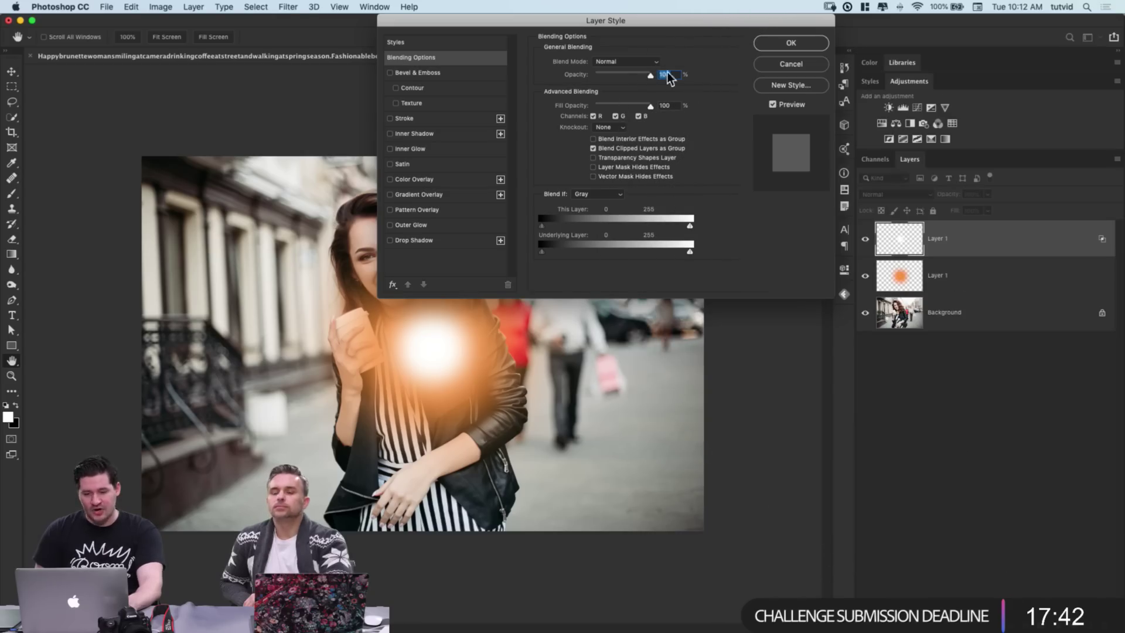
left_click(630, 60)
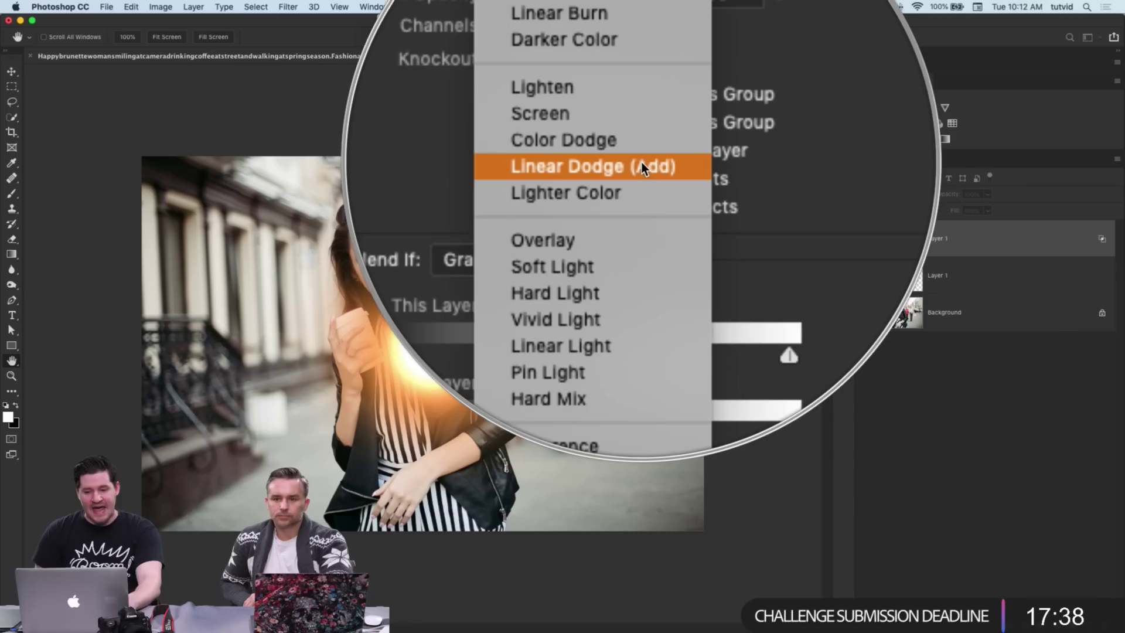
left_click(638, 163)
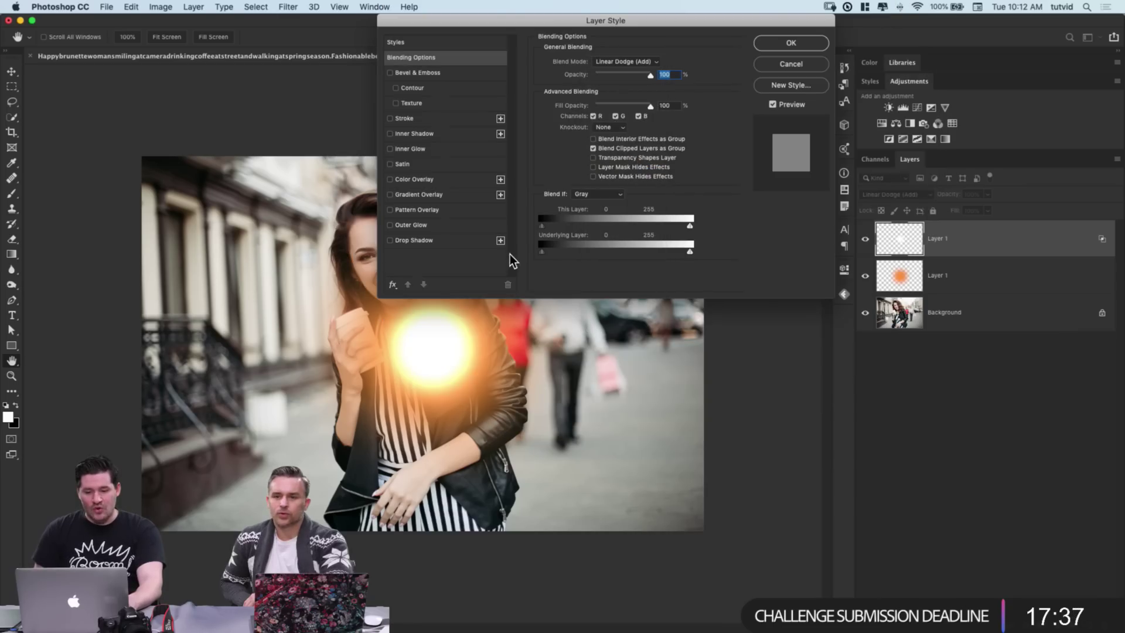
Step: Toggle Transparency Shapes Layer on and off to compare the glow, leave it off, and apply the layer style
left_click(592, 159)
left_click(592, 160)
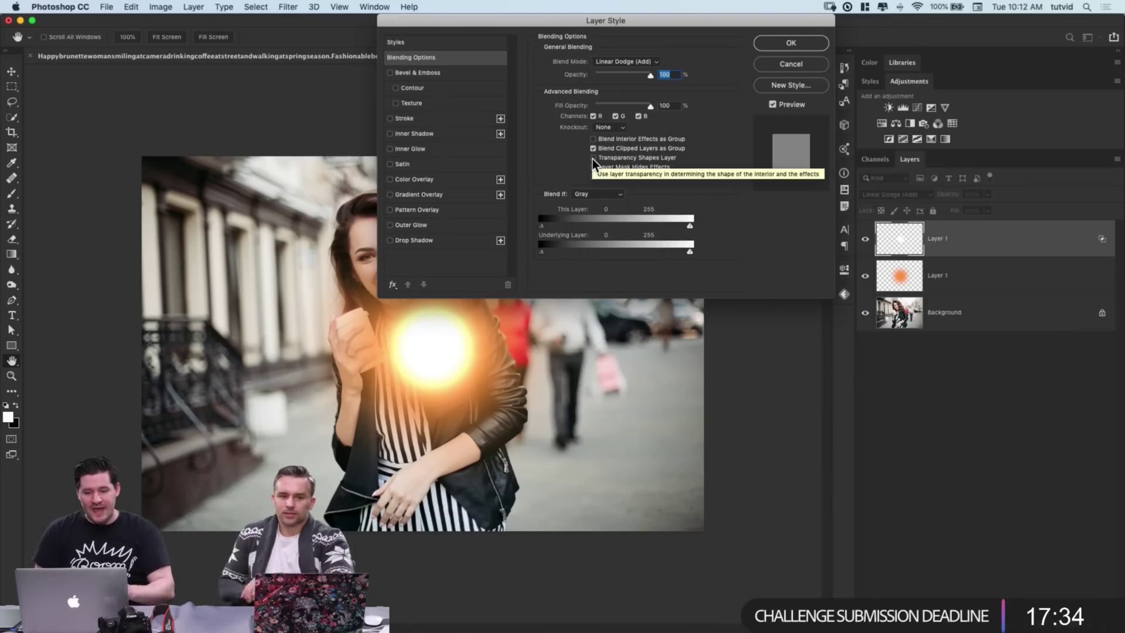
left_click(592, 159)
left_click(593, 160)
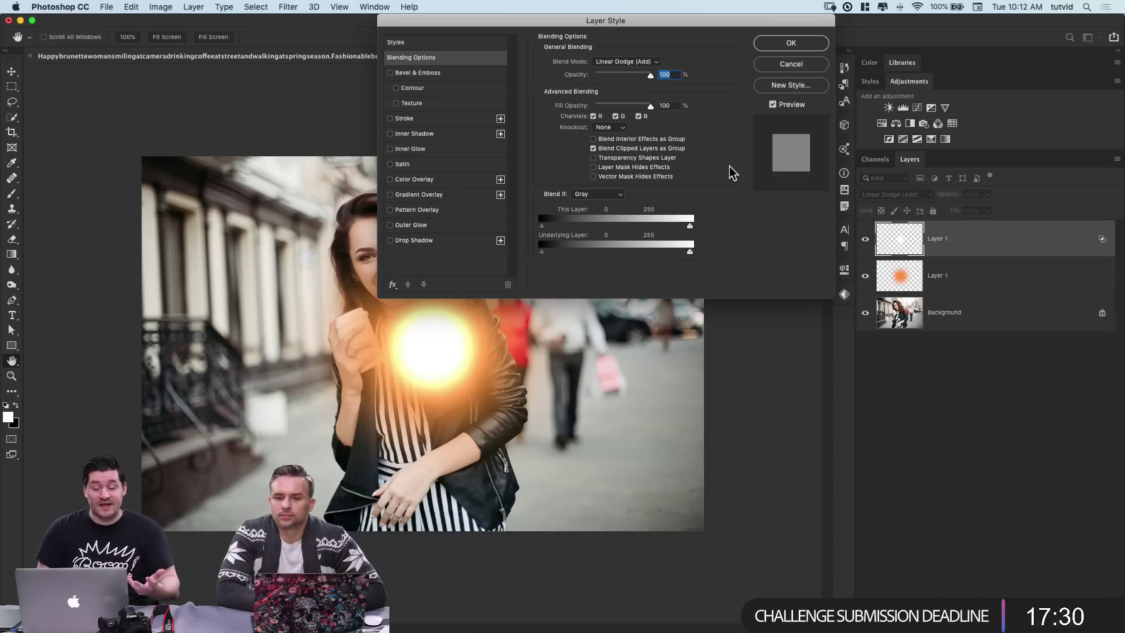
left_click(790, 42)
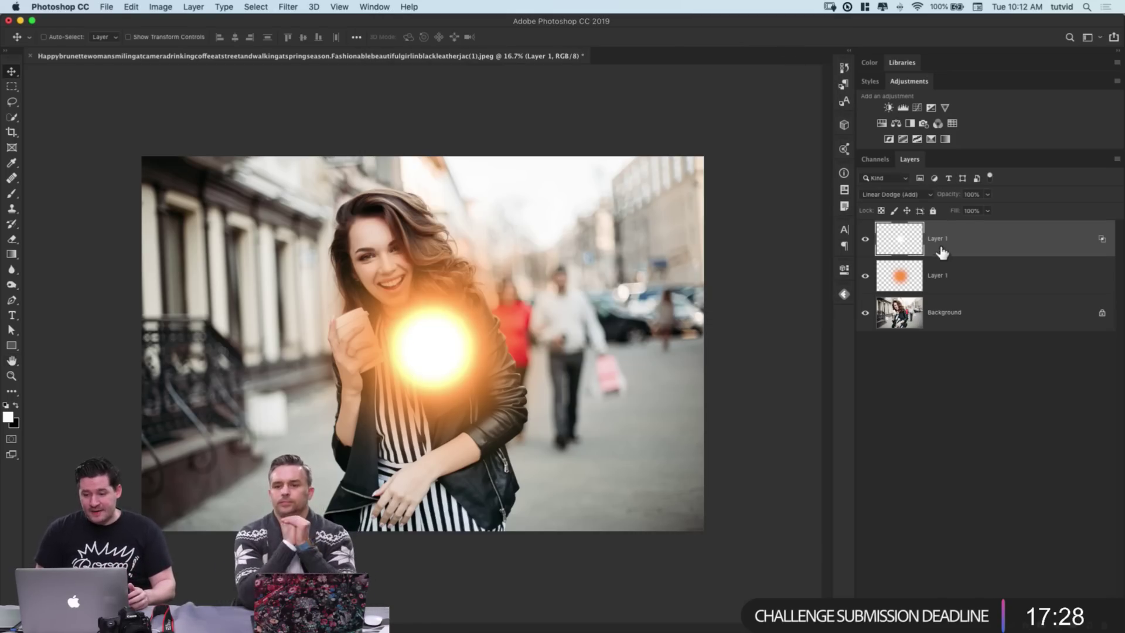
Step: Set the orange glow layer's blend mode to Screen
left_click(950, 269)
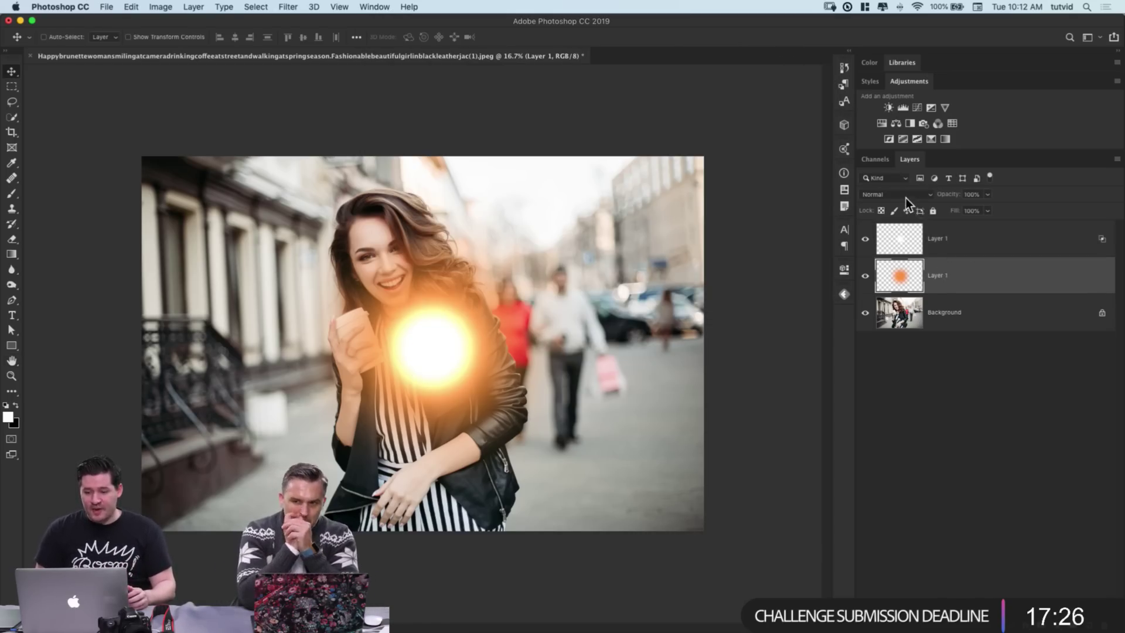
left_click(906, 196)
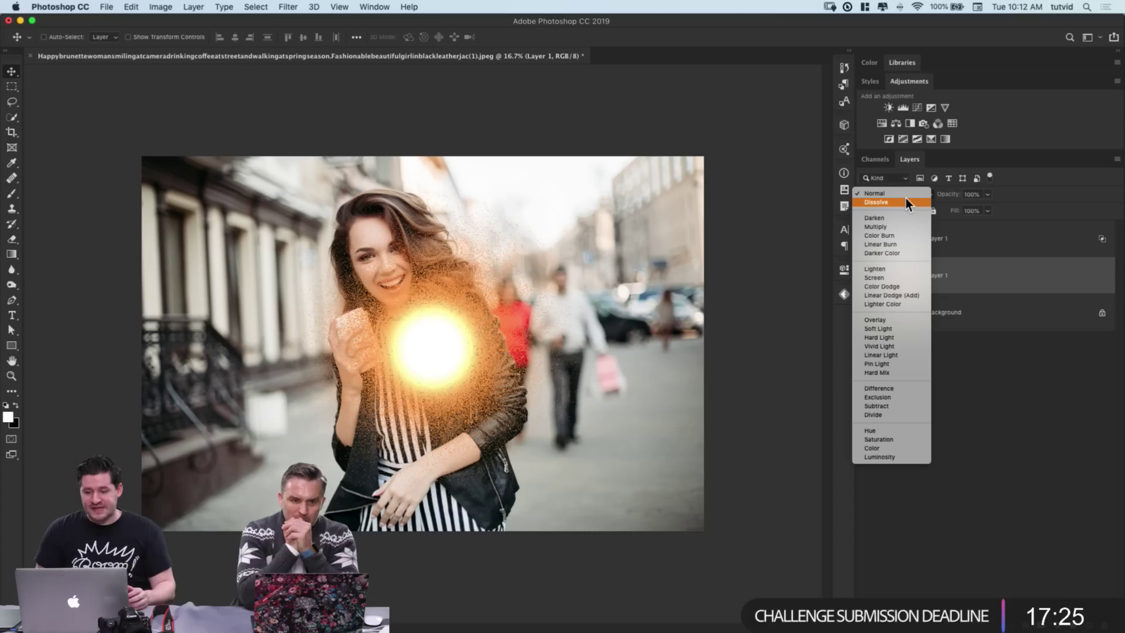
left_click(887, 277)
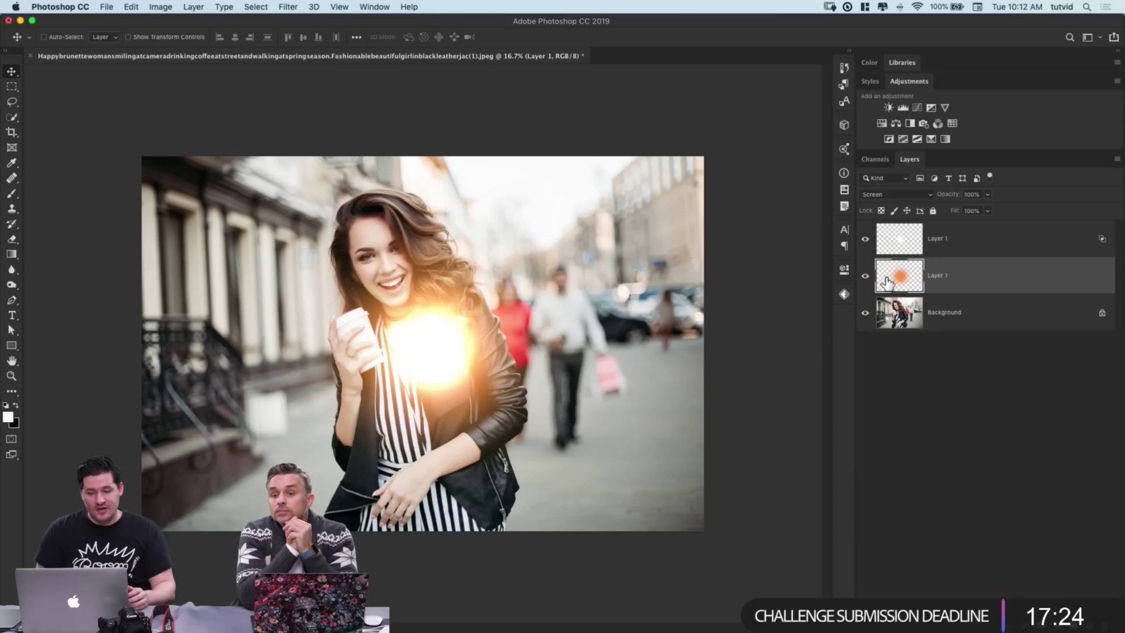
Step: Link the two glow layers and move them together onto the bright sky above the pedestrians in the background
left_click(1014, 249, "shift")
right_click(976, 237)
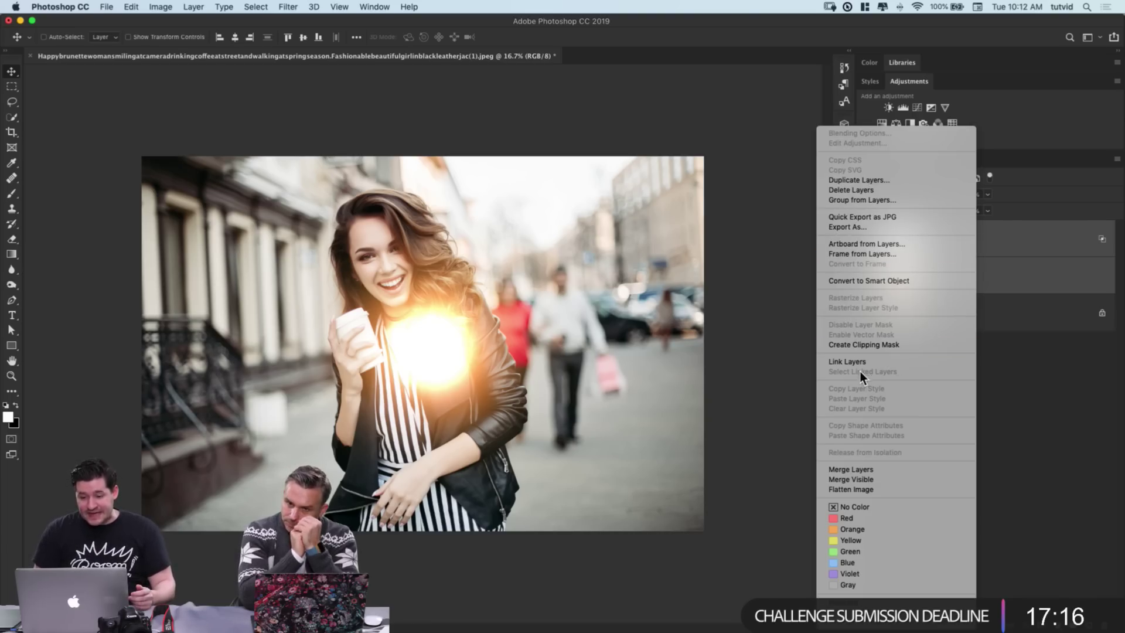
key("Escape")
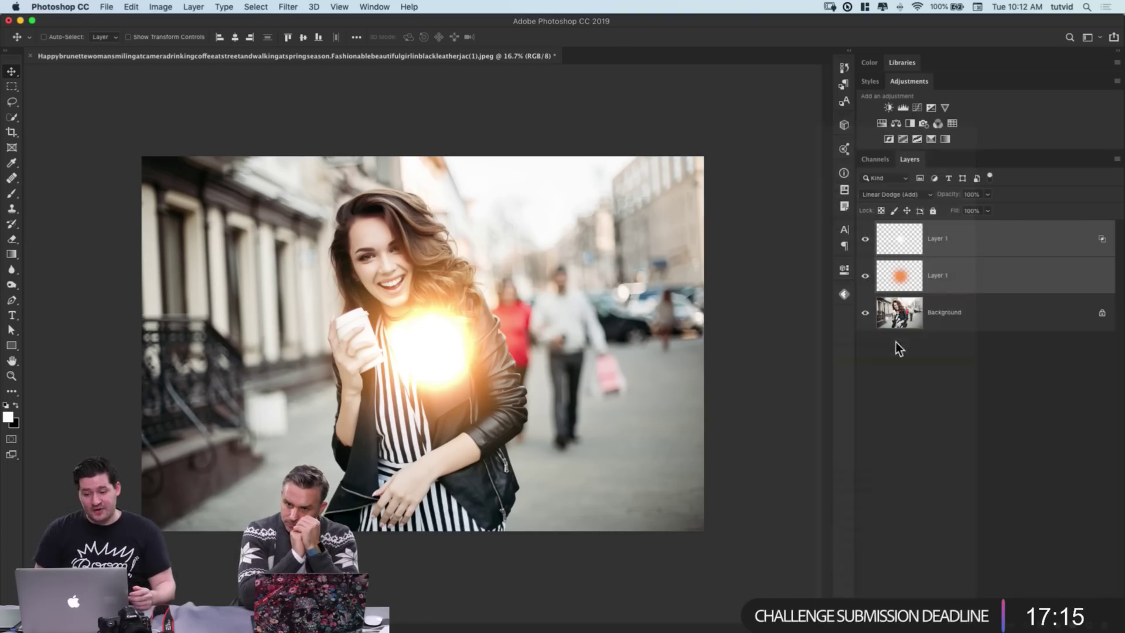
left_click(958, 287)
left_click_drag(461, 363, 553, 196)
left_click_drag(556, 208, 555, 222)
Step: Scale both glow layers proportionally to about 235% with Free Transform and centre them on the photo's top edge, beyond the woman's hair
key("super+minus")
key("super+minus")
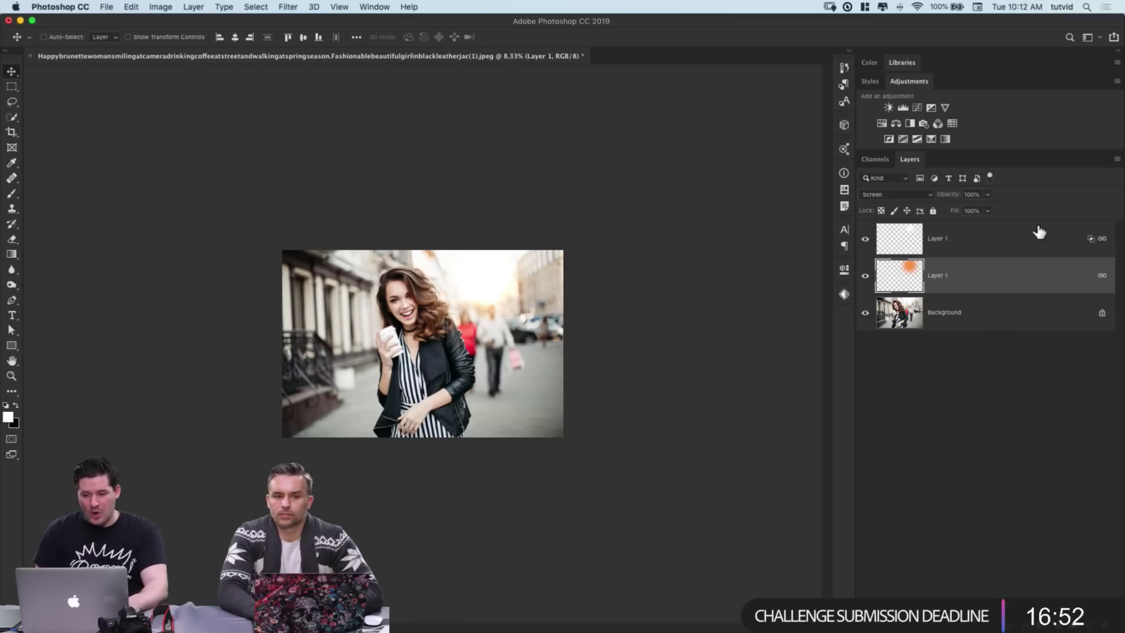
left_click(1005, 239, "shift")
left_click(131, 7)
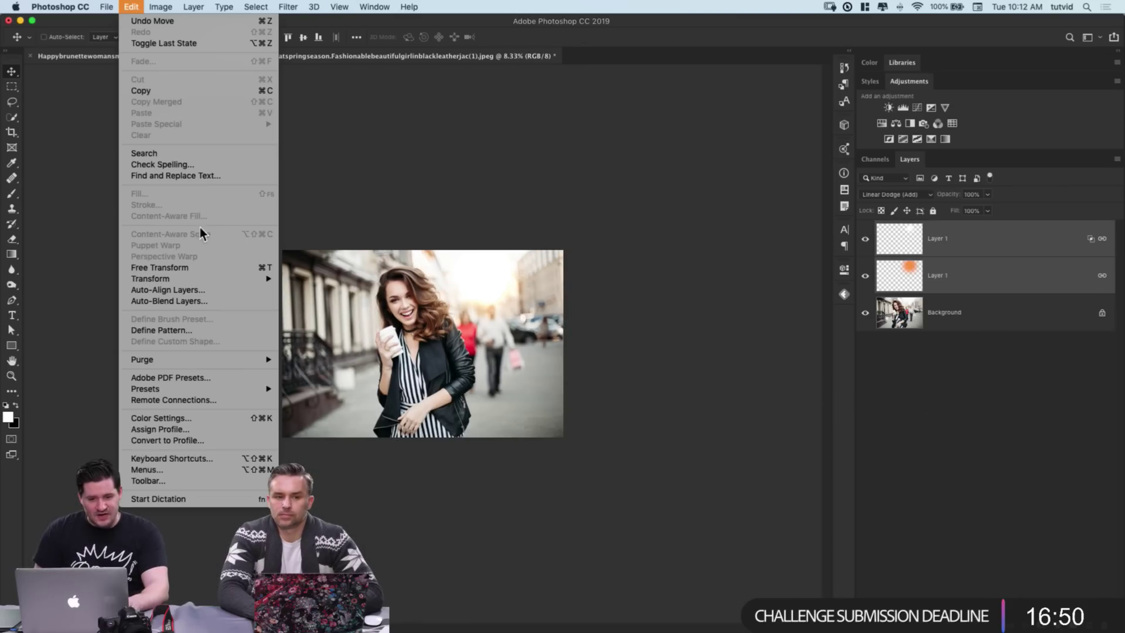
left_click(178, 267)
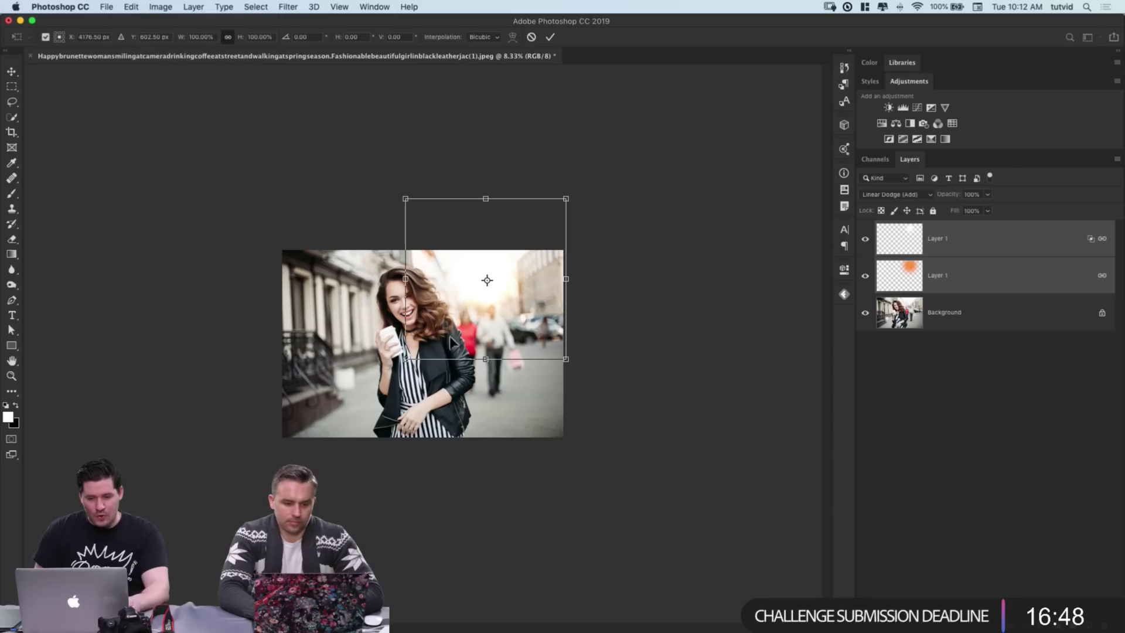
left_click_drag(406, 359, 156, 536)
left_click_drag(476, 393, 593, 251)
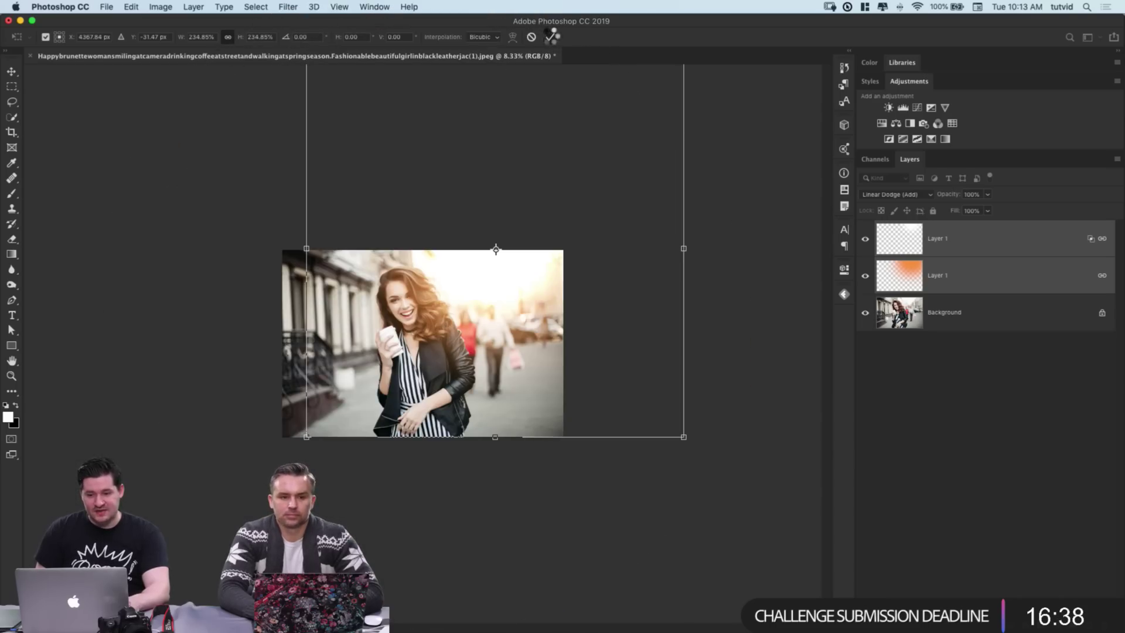
left_click(550, 36)
Step: Inspect the sun glow close up and compare the photo with and without it by showing only the background layer
key("super+equal")
key("super+equal")
key("super+equal")
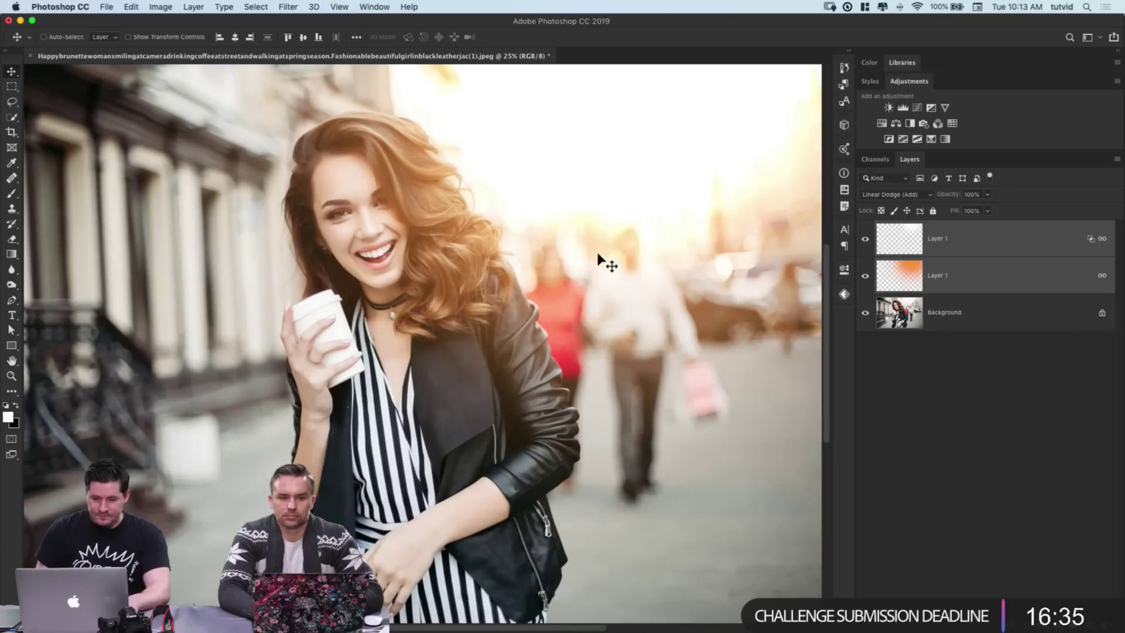
key("super+minus")
left_click(864, 313, "alt")
left_click(866, 315, "alt")
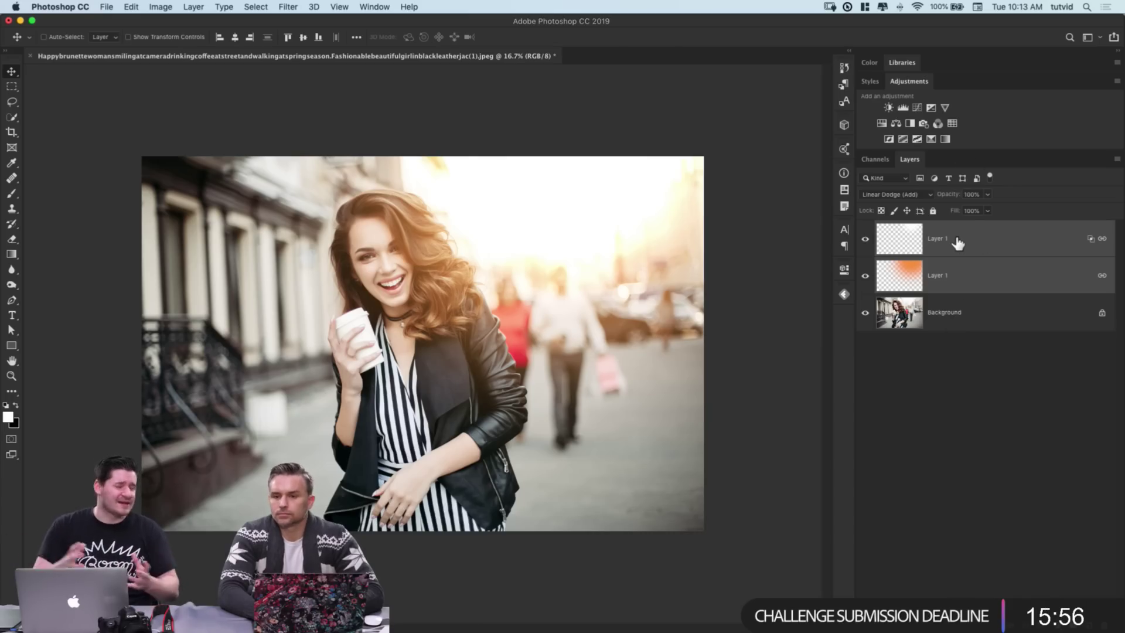
Step: Add a Color Balance adjustment layer above the glow layers, with midtones at +28 red and shadows at -7 red and +9 blue
left_click(897, 124)
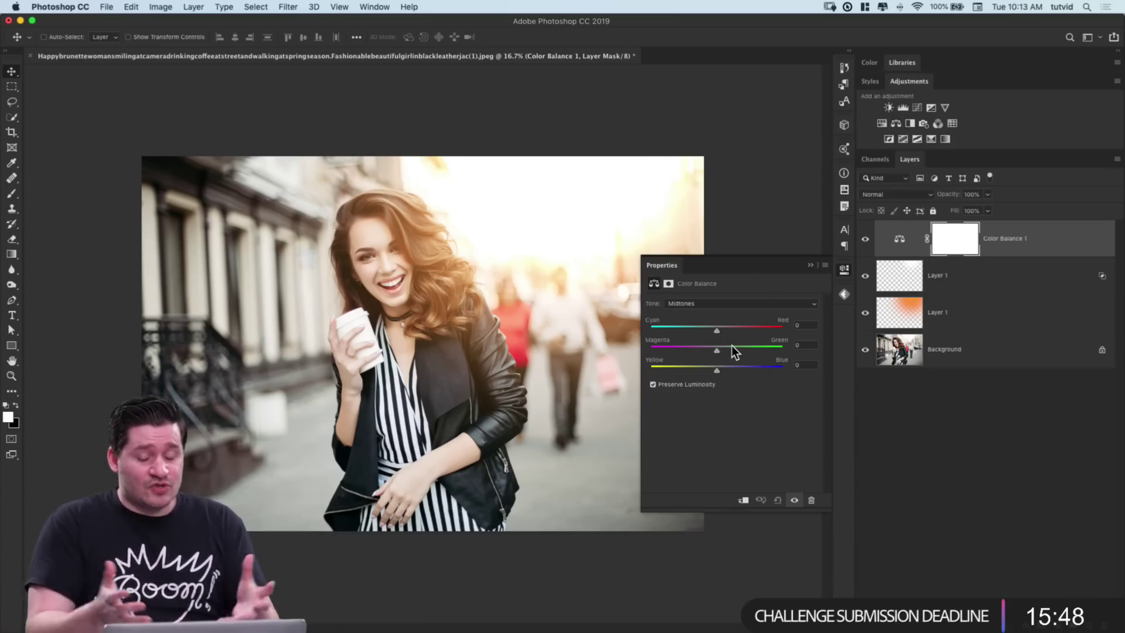
left_click_drag(728, 330, 736, 333)
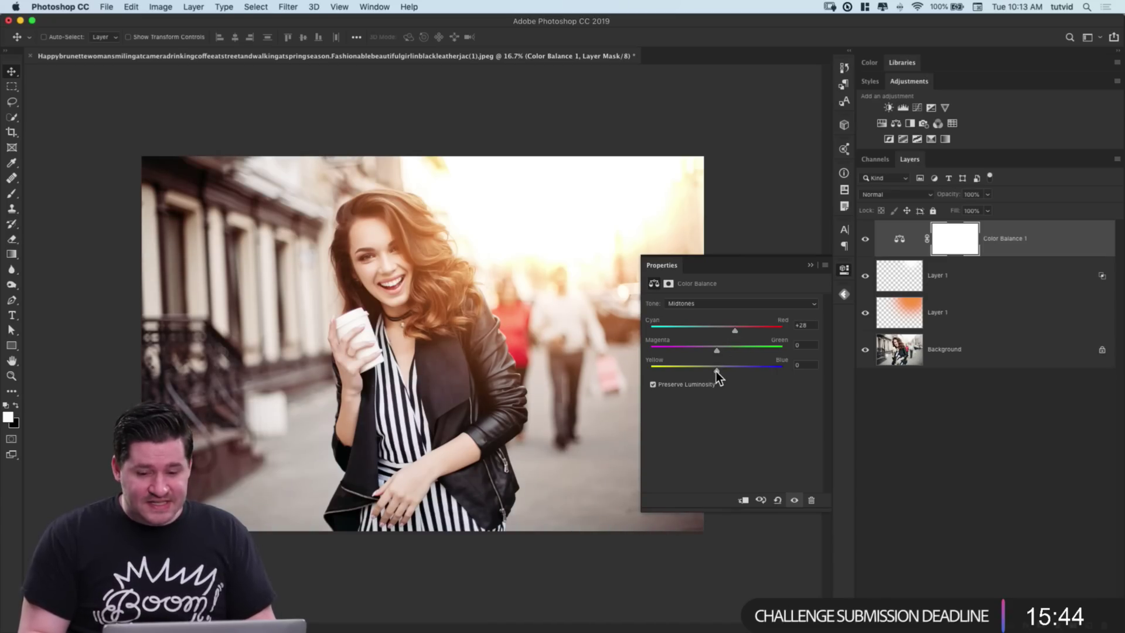
left_click(706, 304)
left_click(702, 293)
left_click_drag(716, 370, 722, 371)
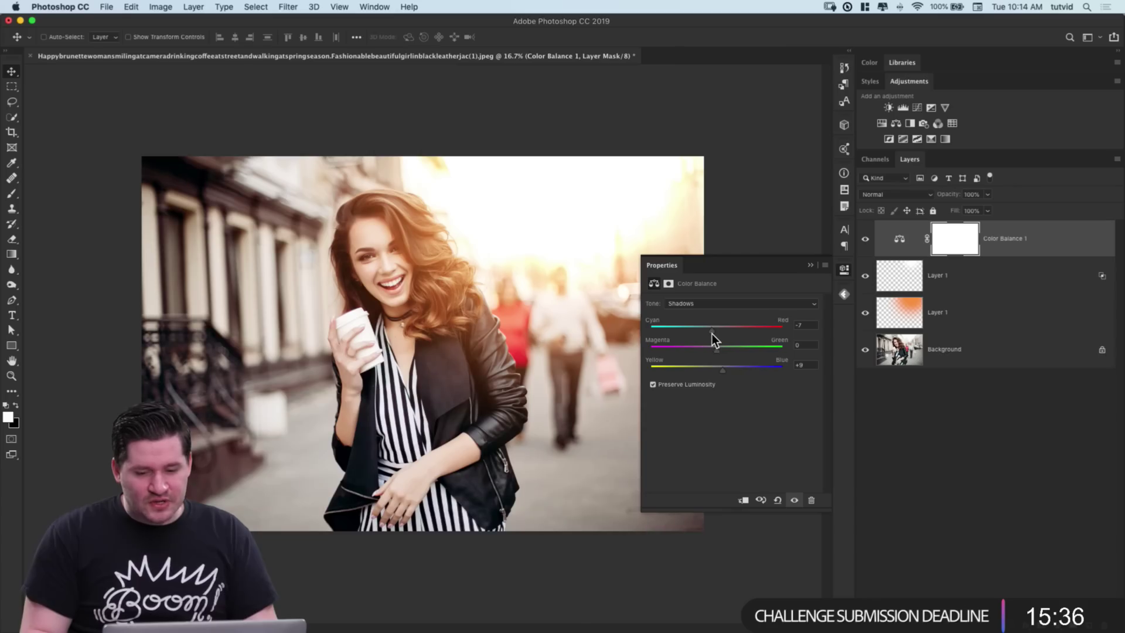
Step: Set the Color Balance highlights to -7 on the Yellow-Blue axis and compare the photo with and without the adjustment
left_click(702, 307)
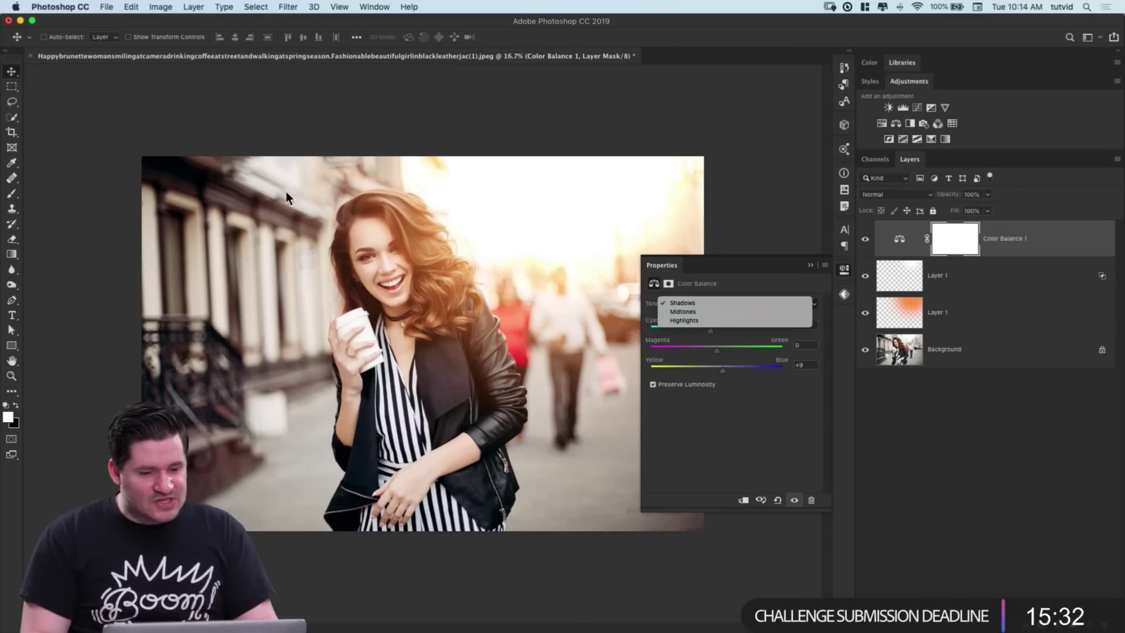
left_click(694, 321)
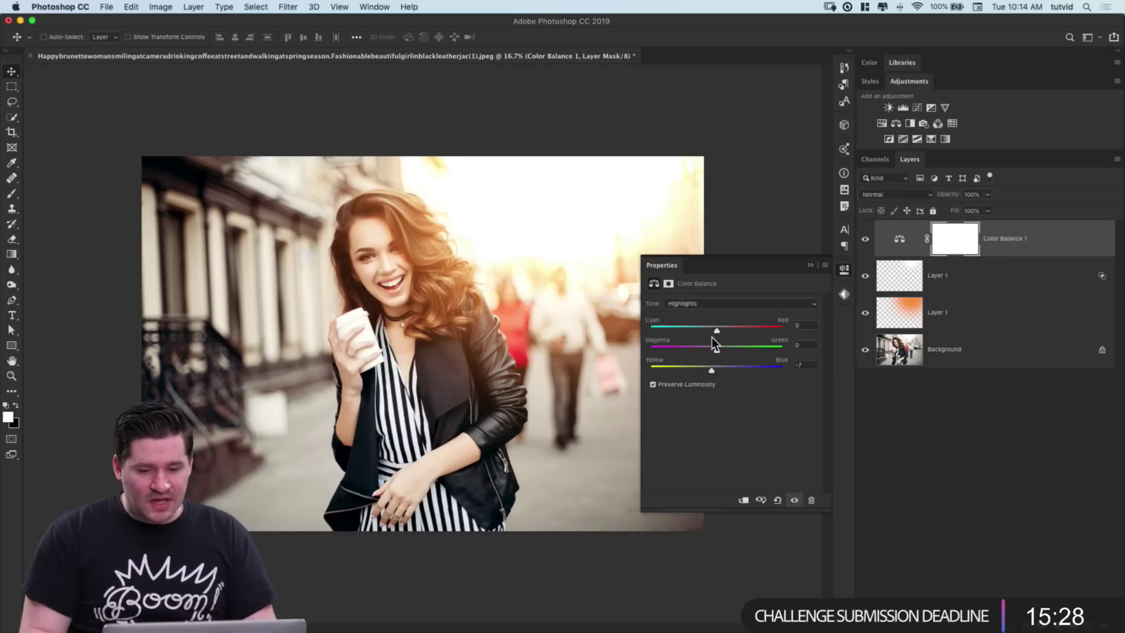
left_click(844, 272)
left_click(868, 238)
left_click(869, 238)
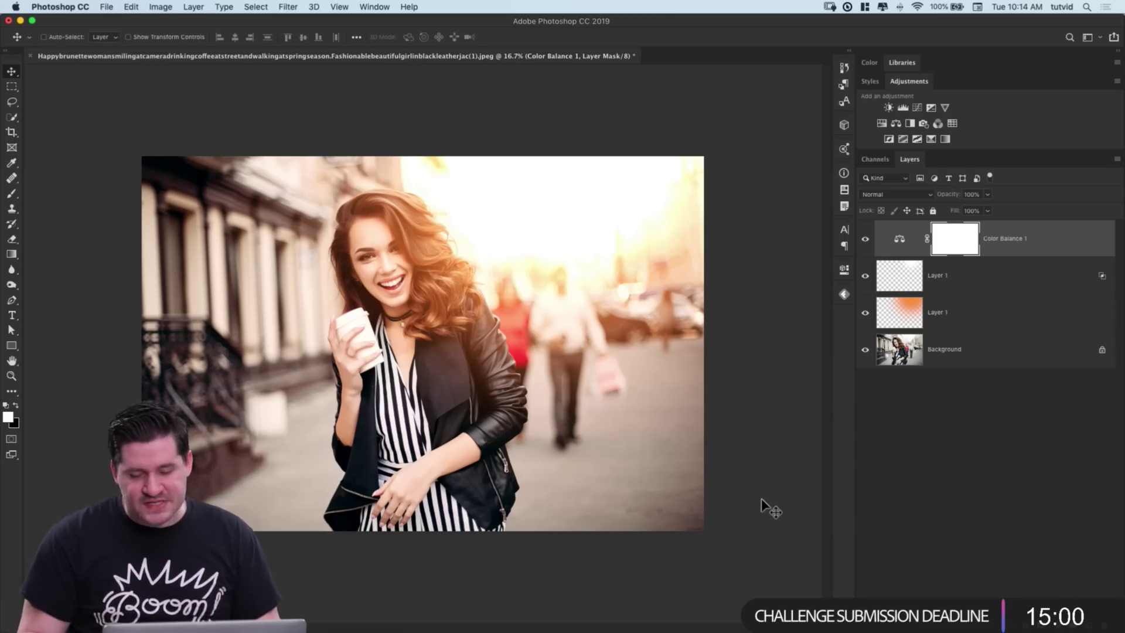
Step: Lower the orange glow layer's opacity to 67% and the white glow layer's fill to 54%
left_click(978, 320)
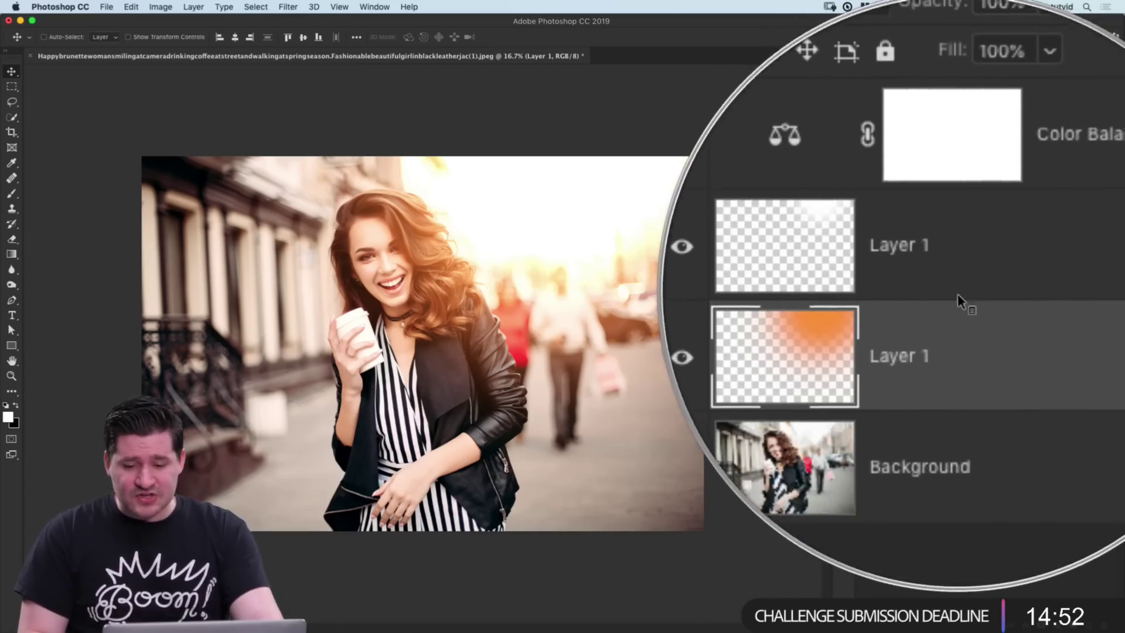
left_click_drag(956, 195, 936, 195)
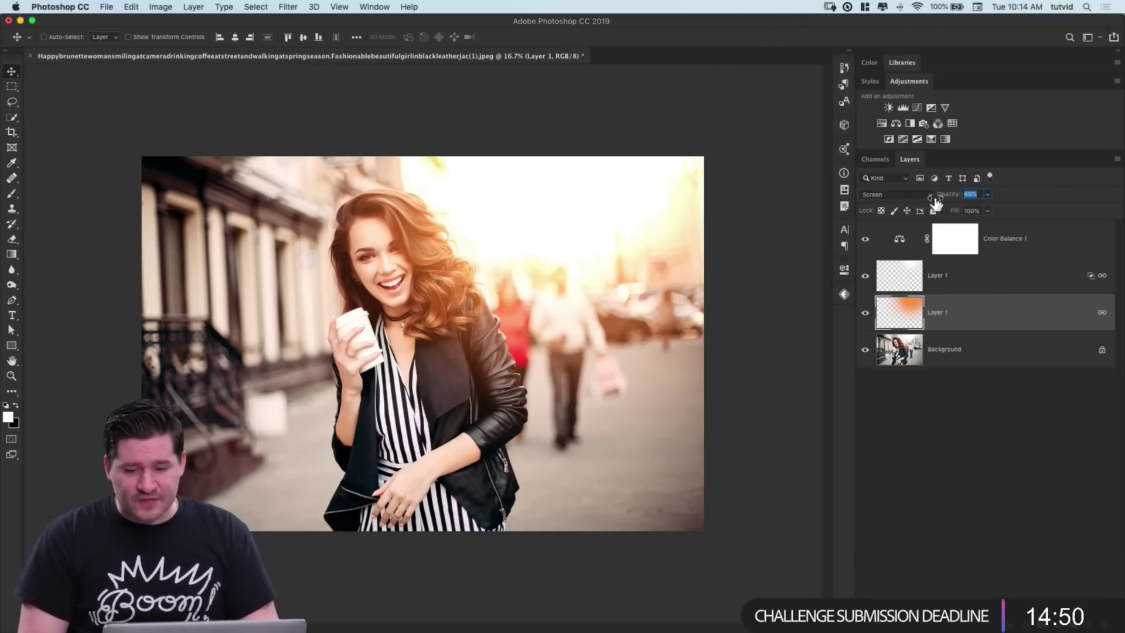
left_click(953, 276)
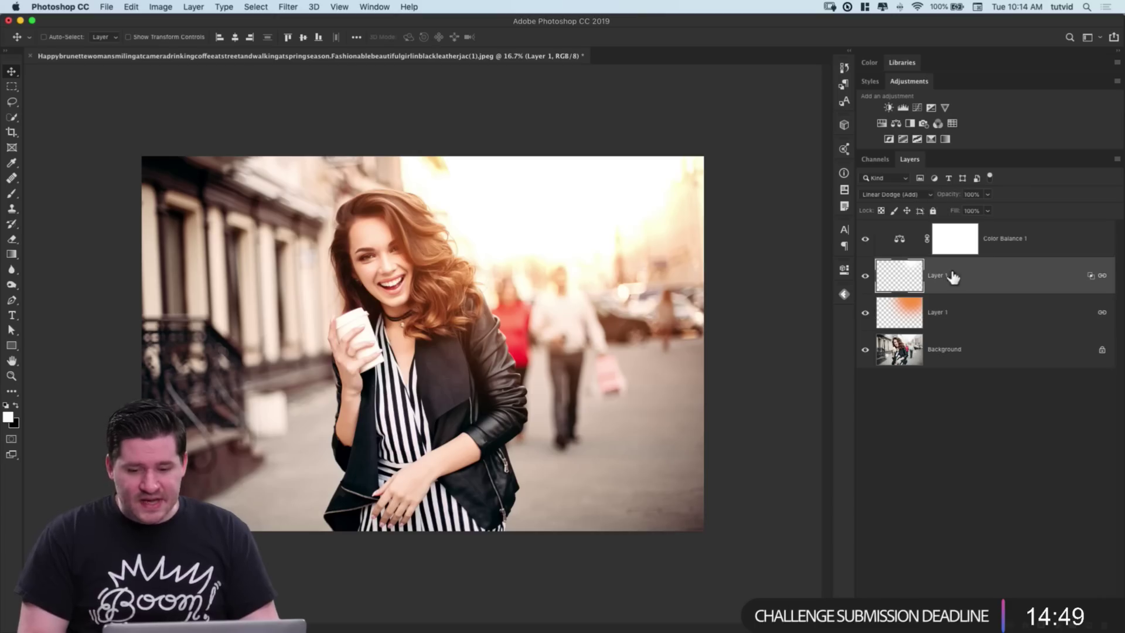
left_click(988, 211)
left_click_drag(968, 223, 964, 223)
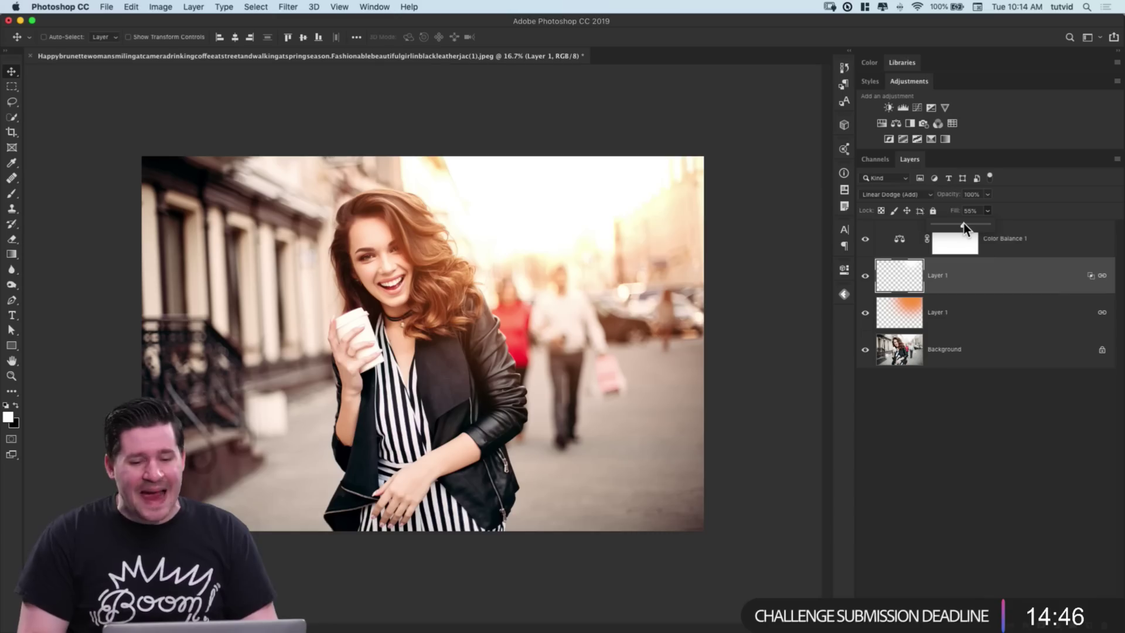
Step: Compare the original photo with the toned glow version by briefly showing only the background layer
left_click(964, 373)
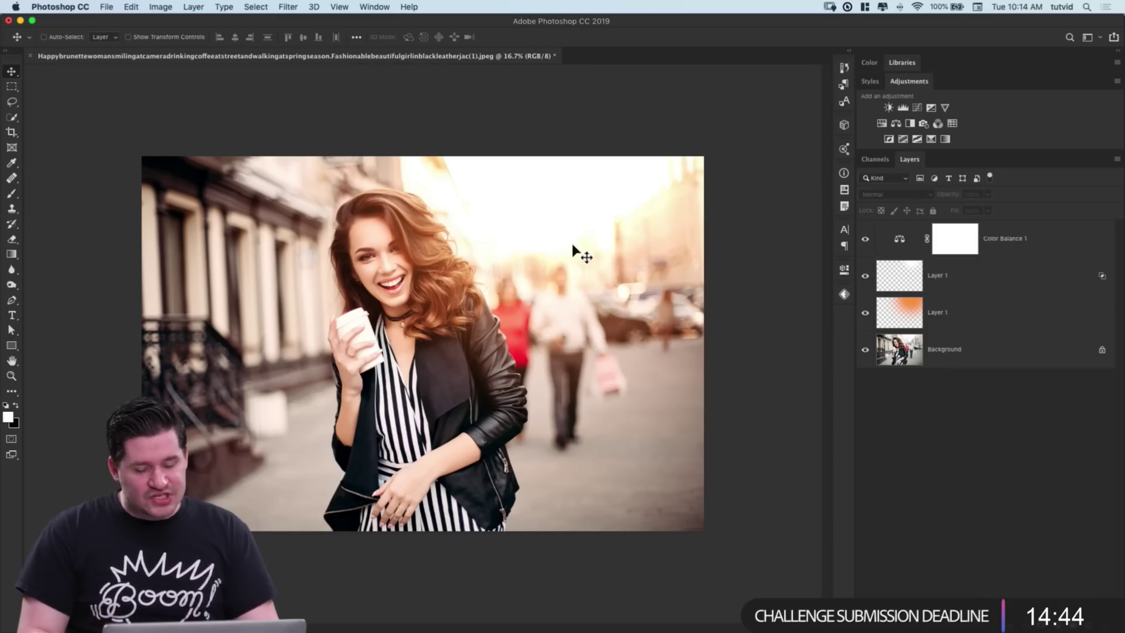
left_click(864, 351, "alt")
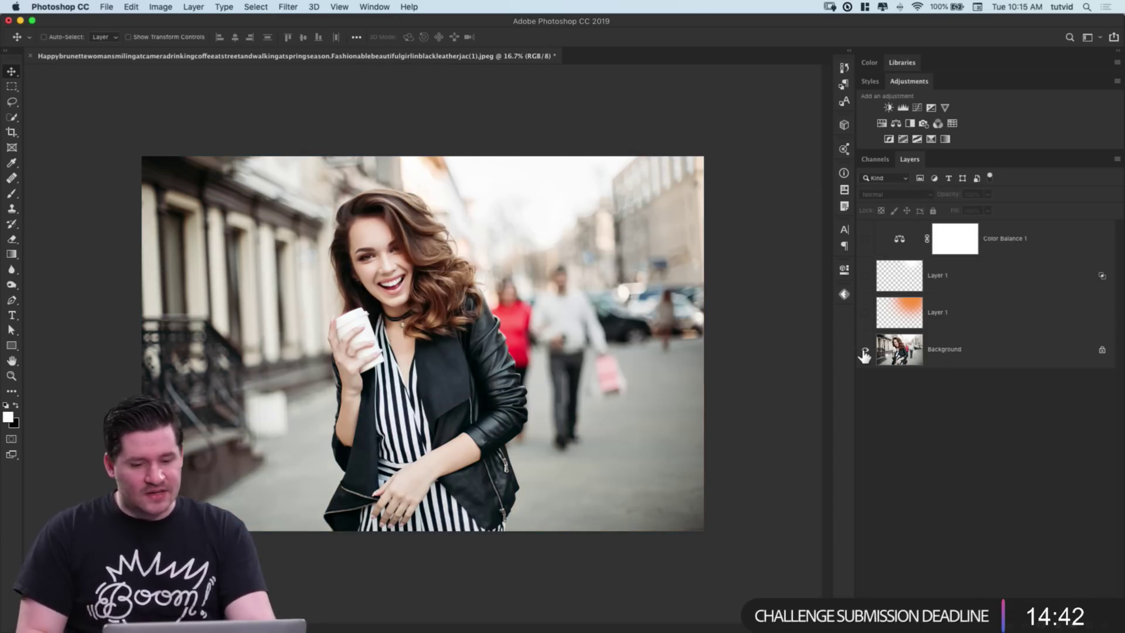
left_click(864, 351, "alt")
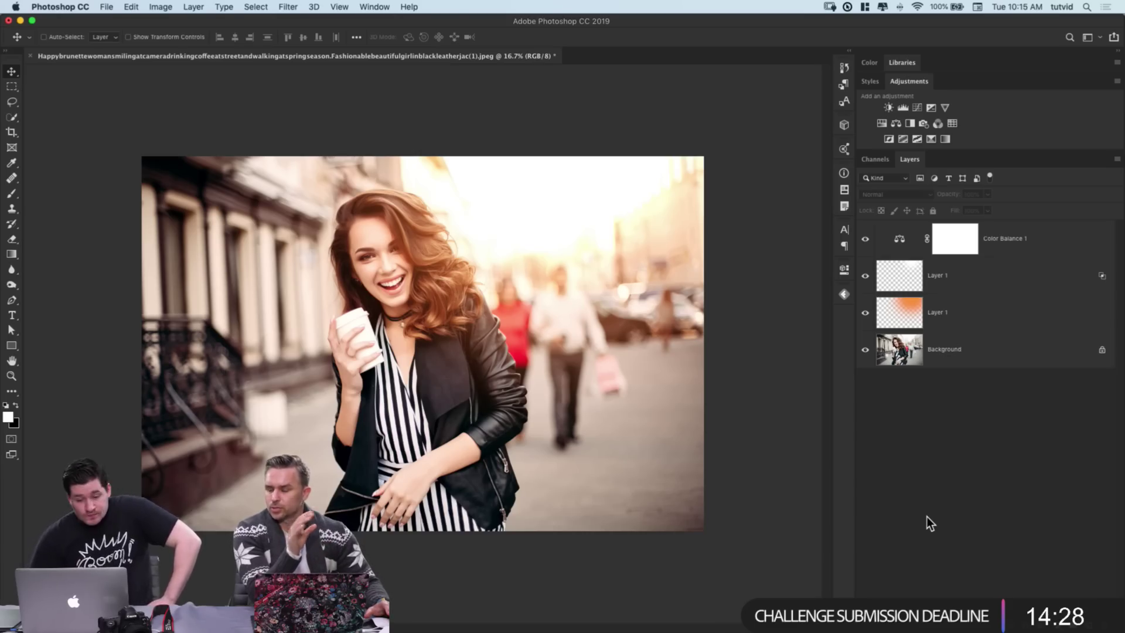
Step: Hide both glow layers and the Color Balance adjustment layer
left_click(967, 313)
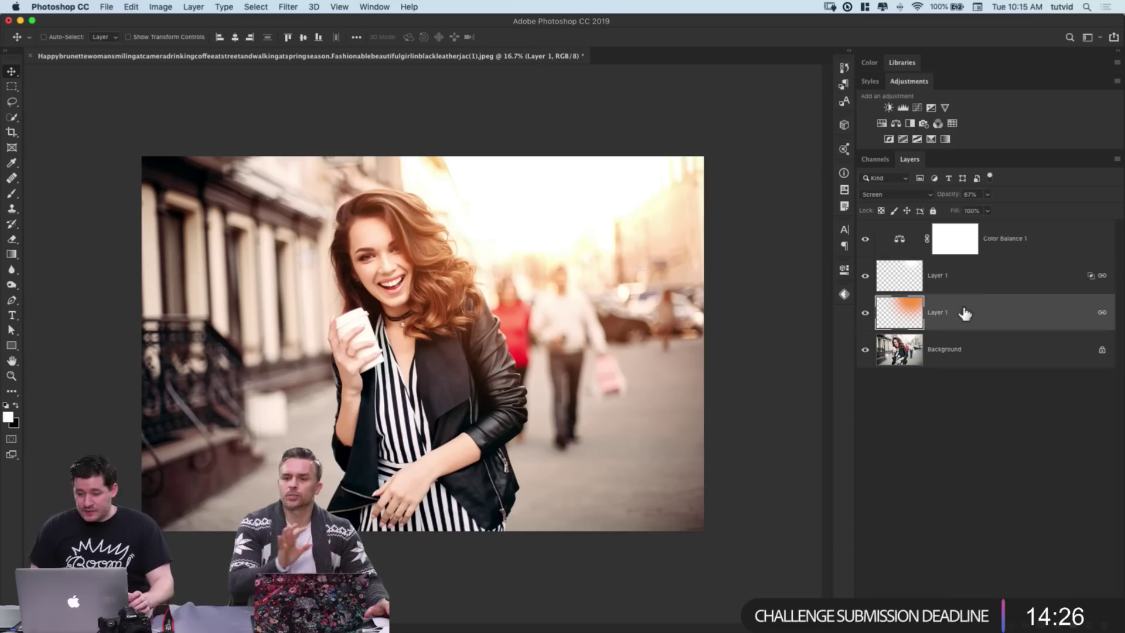
left_click(977, 288, "shift")
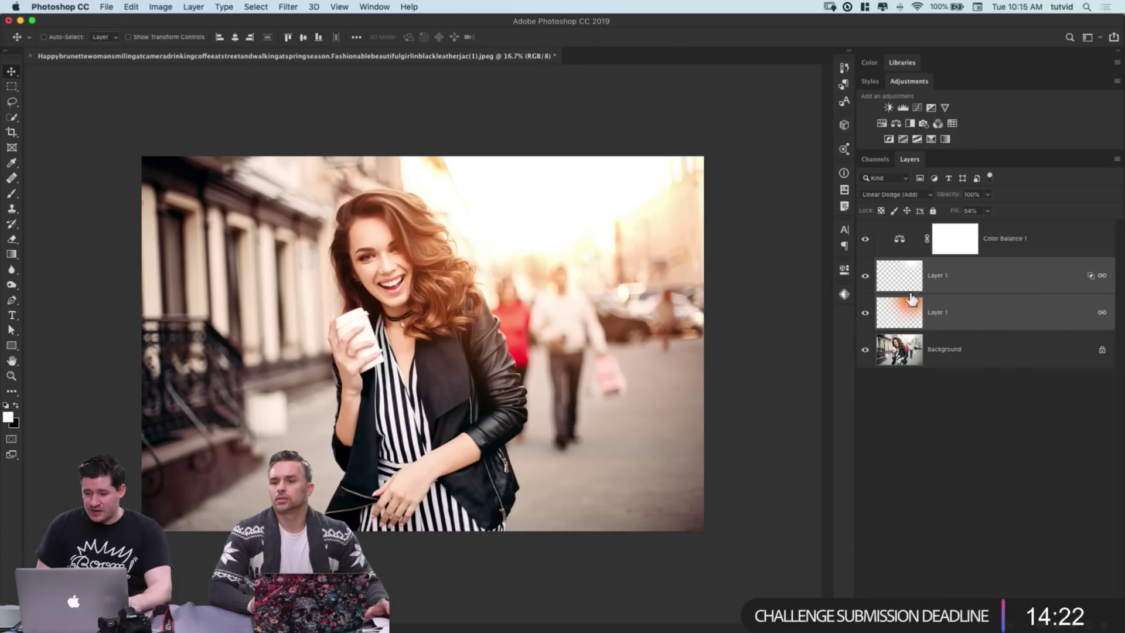
left_click_drag(866, 312, 869, 245)
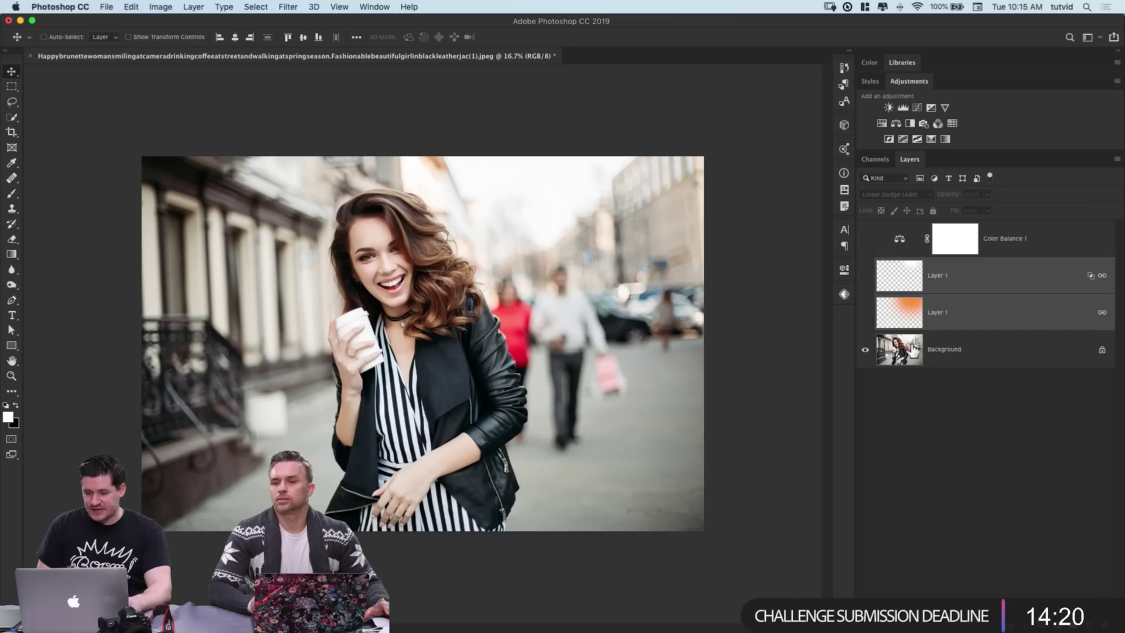
Step: Add a new layer directly above the background, name it Flare and fill it with black
left_click(961, 355)
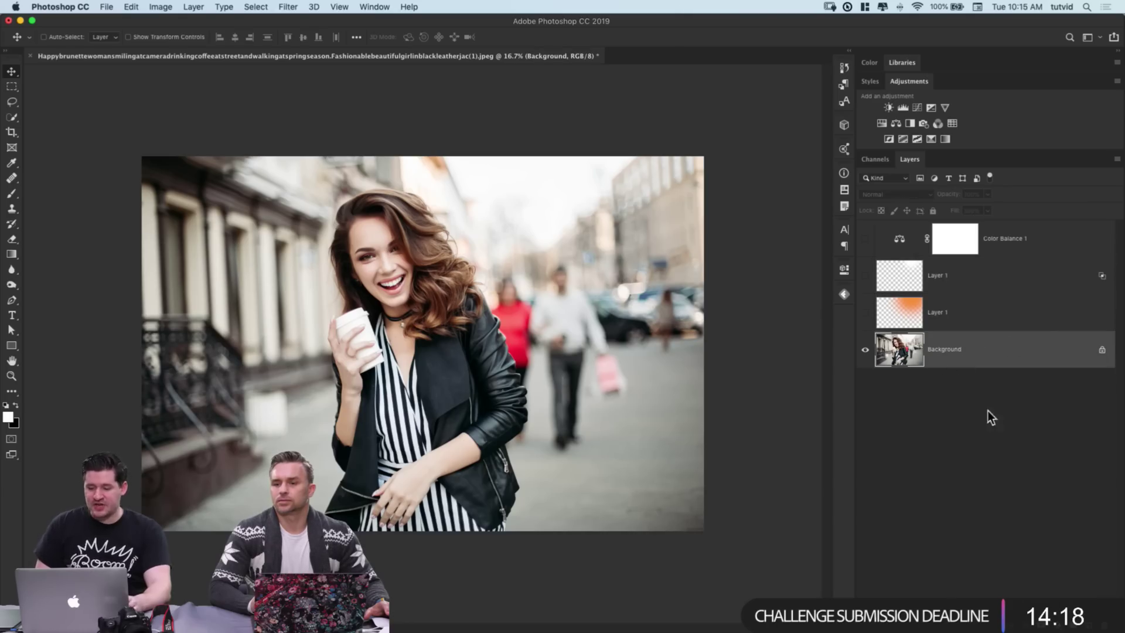
left_click(1078, 615)
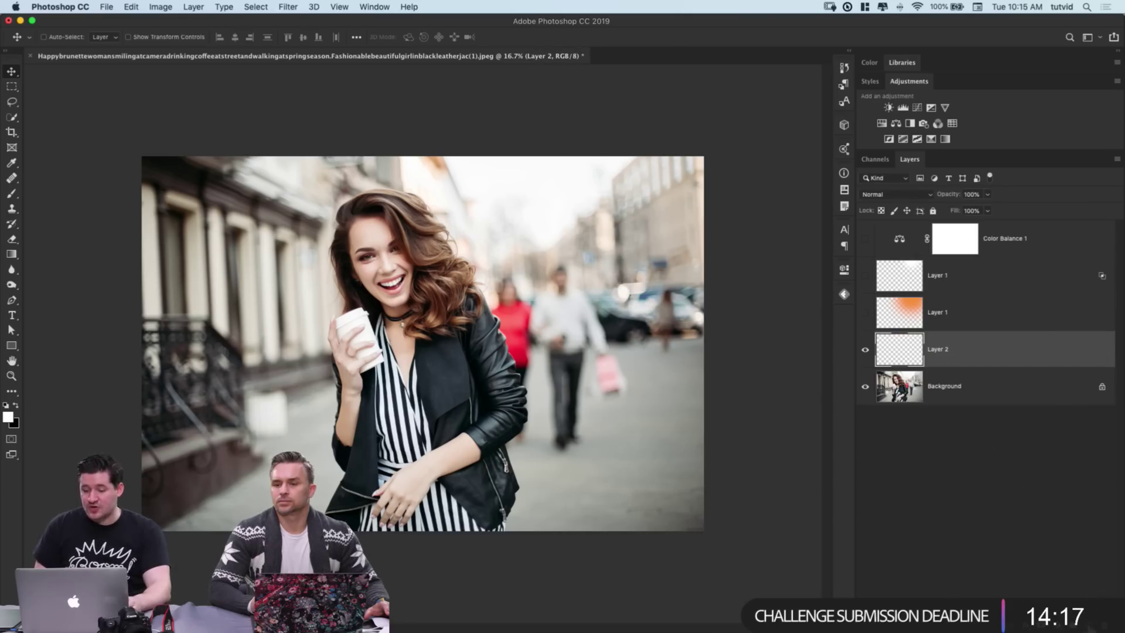
double_click(938, 349)
type("Flare")
key("Return")
left_click(16, 405)
key("alt+BackSpace")
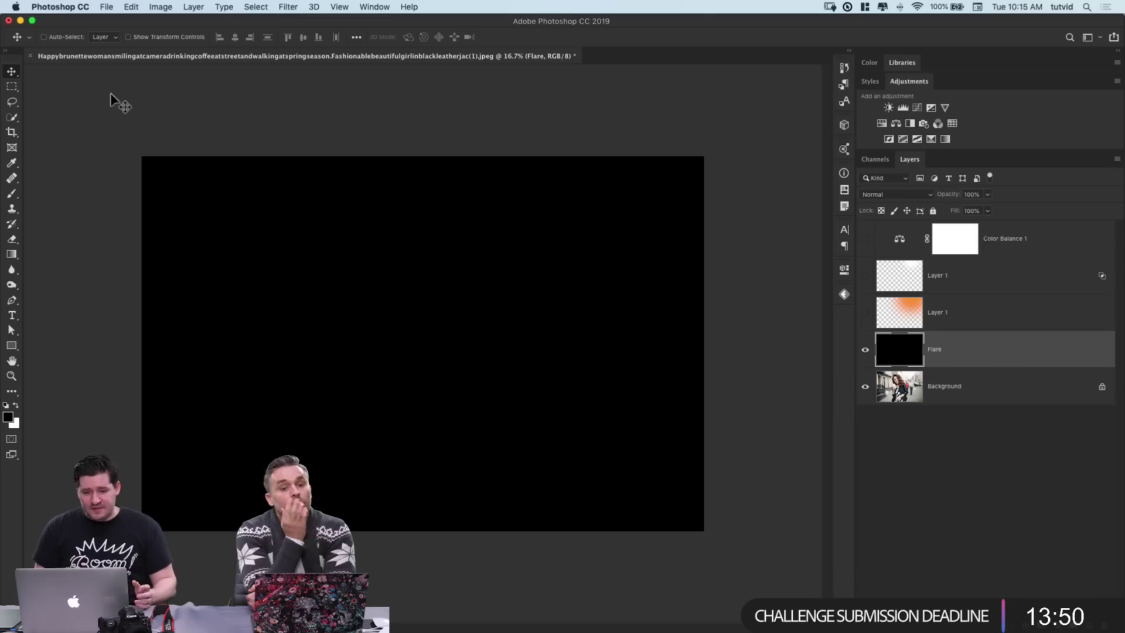
Step: Start the Lens Flare filter on the Flare layer and place the flare's centre in the upper right part of the preview
left_click(288, 6)
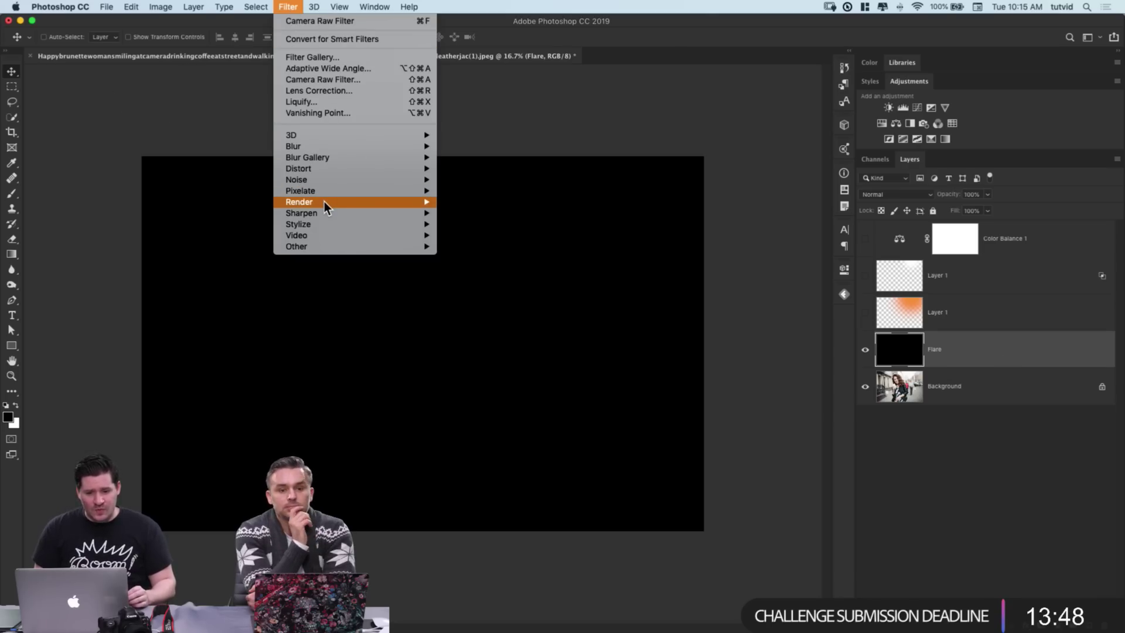
mouse_move(325, 203)
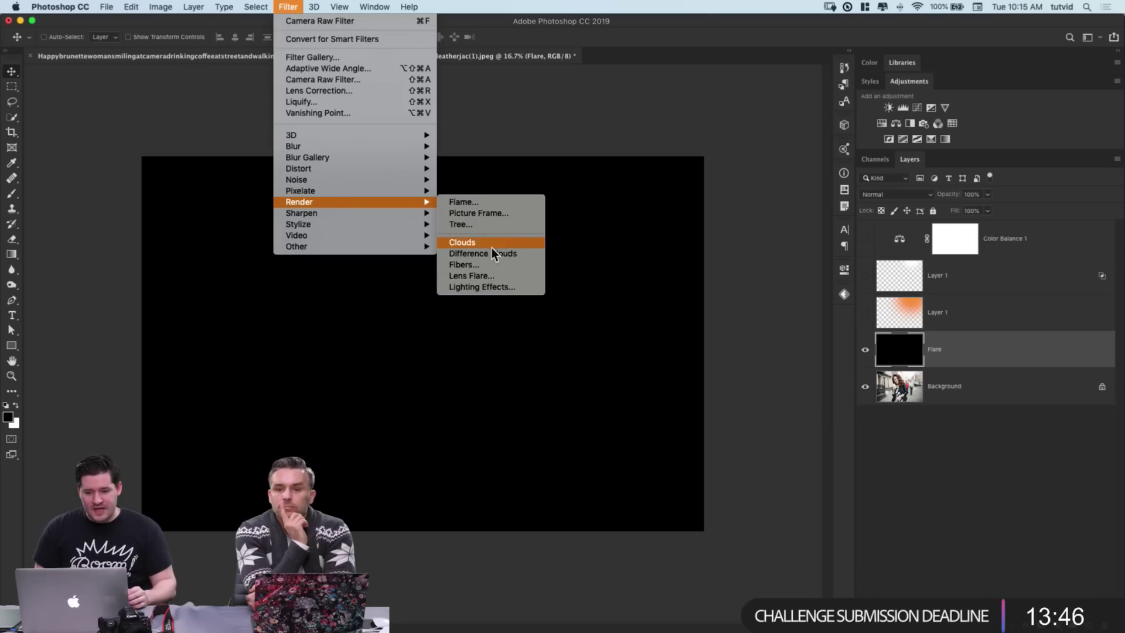
left_click(484, 274)
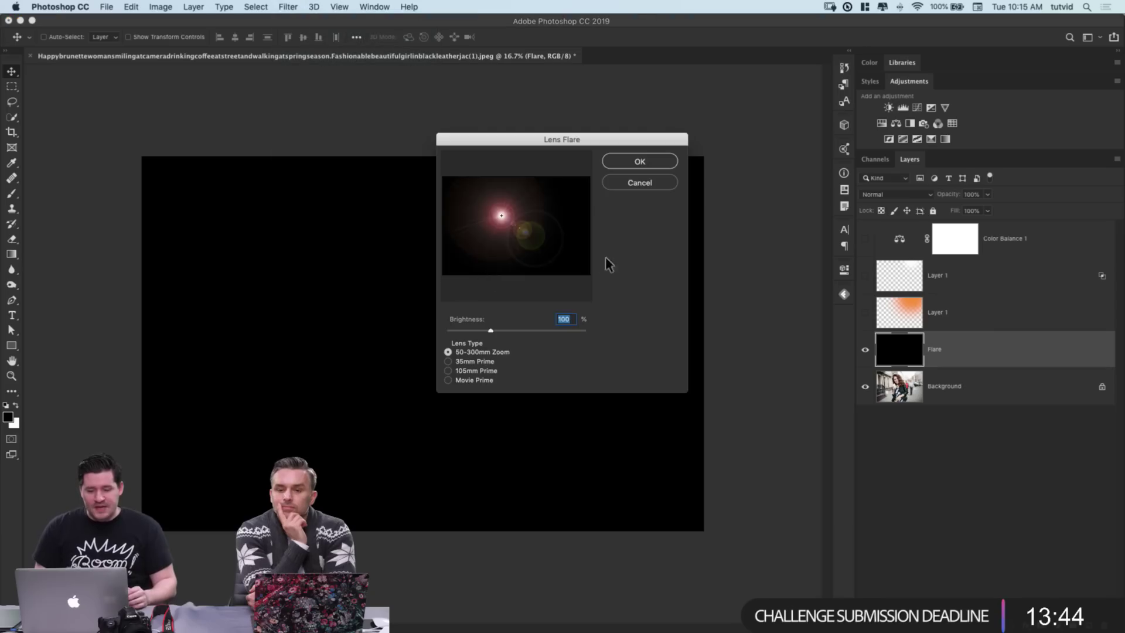
left_click_drag(579, 136, 865, 195)
left_click_drag(803, 256, 820, 283)
mouse_move(819, 282)
left_mouse_down()
mouse_move(855, 250)
mouse_move(830, 270)
left_mouse_up()
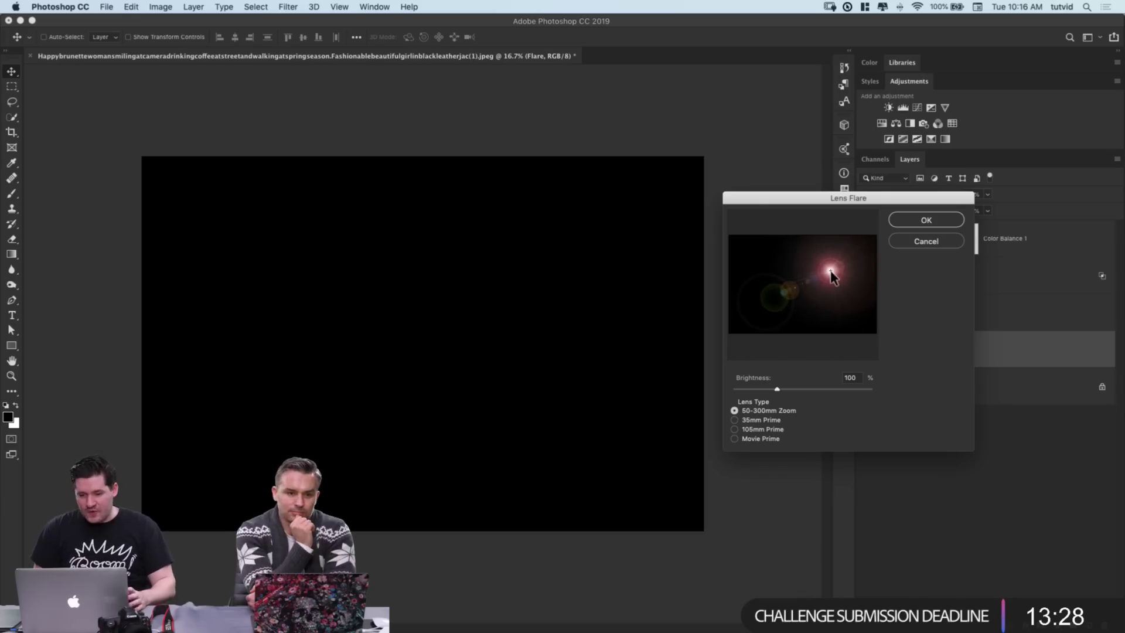
Step: Preview the other lens types, then apply the flare with the 50-300mm Zoom type at 125% brightness
left_click(741, 420)
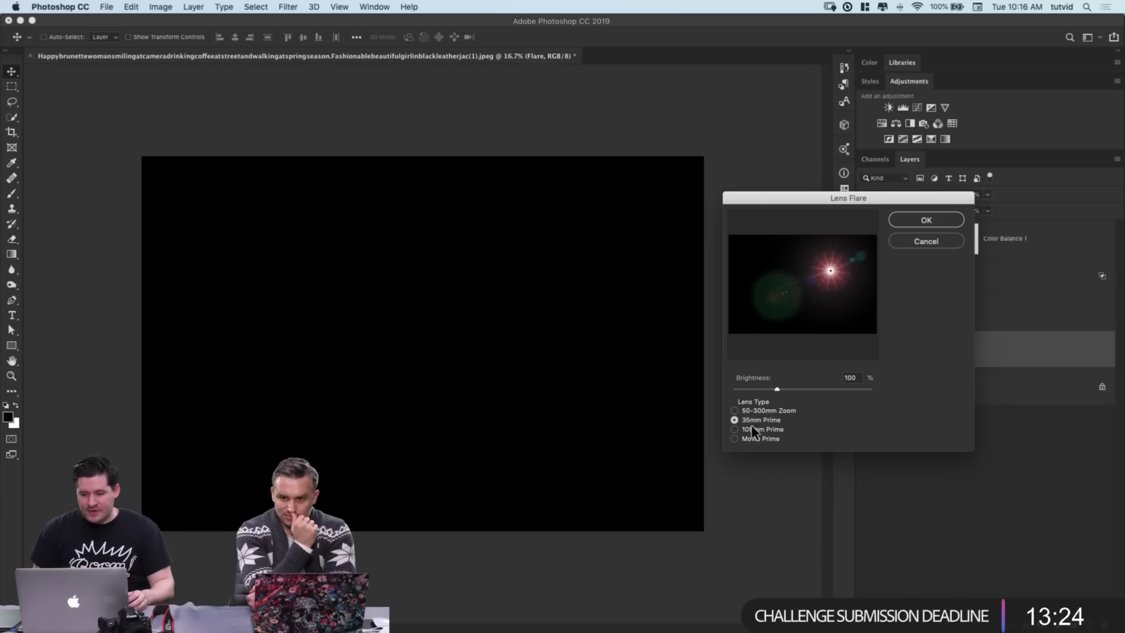
left_click(754, 430)
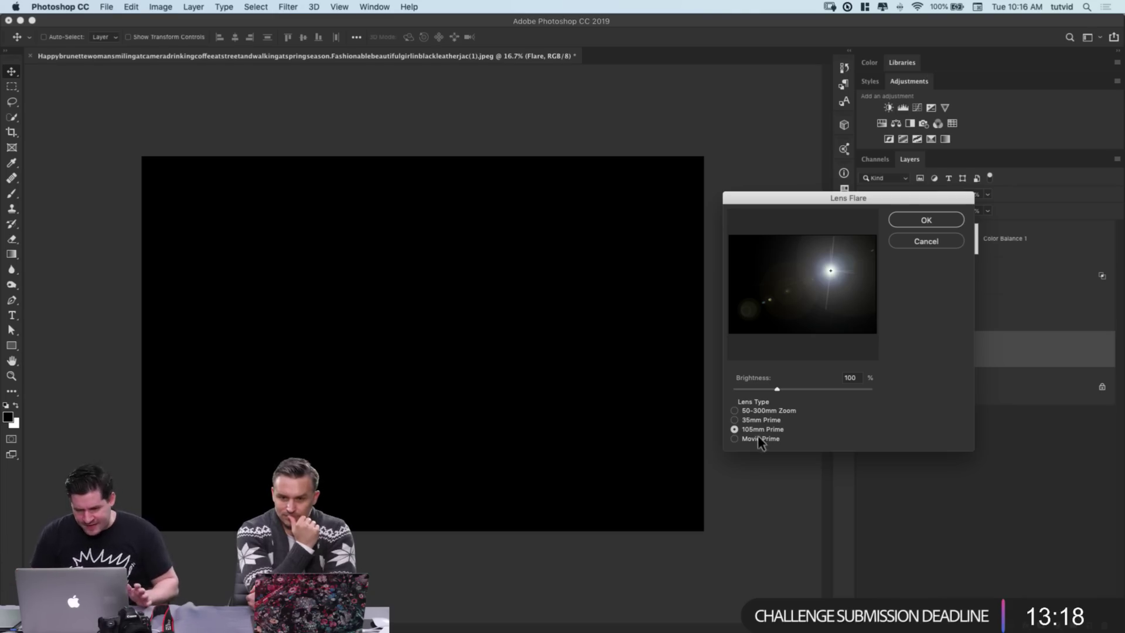
left_click(756, 439)
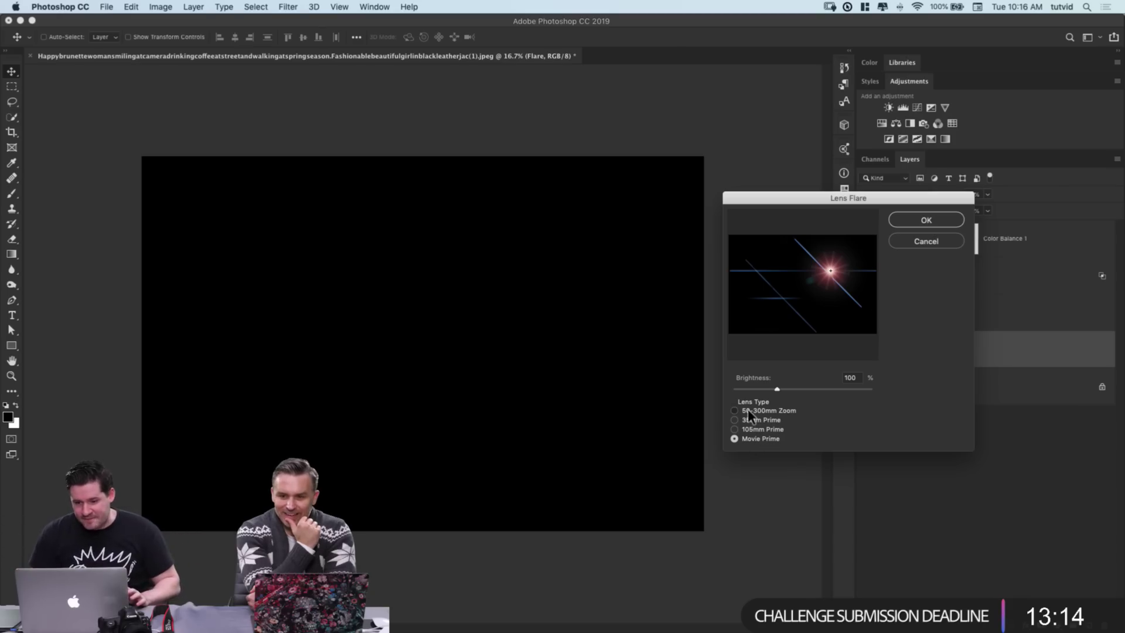
left_click(748, 410)
left_click_drag(777, 389, 789, 393)
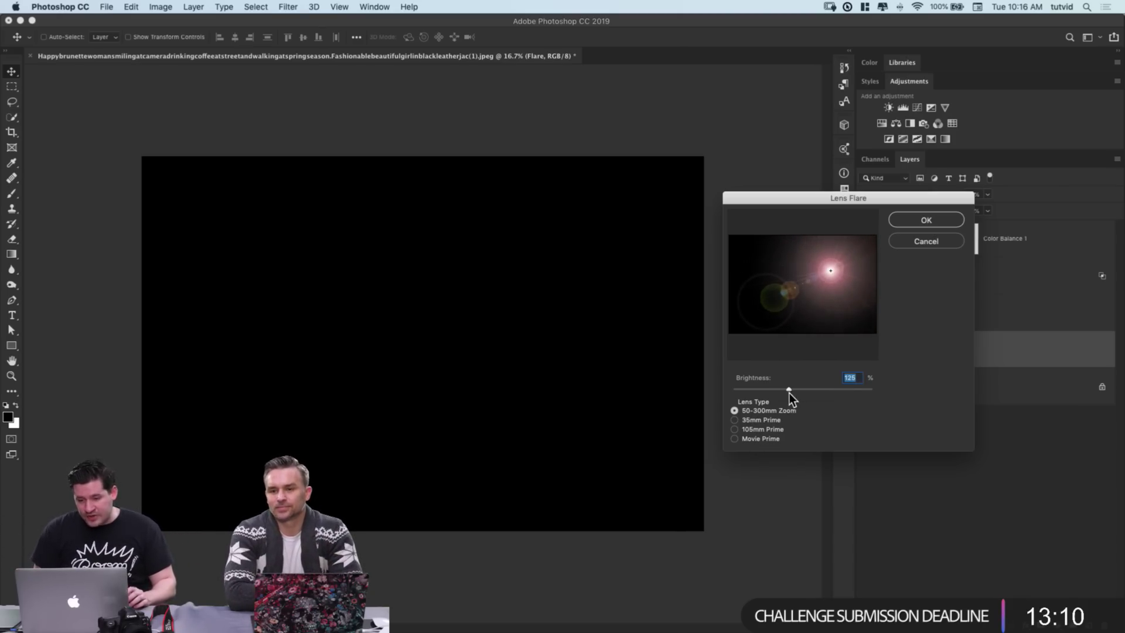
left_click(926, 221)
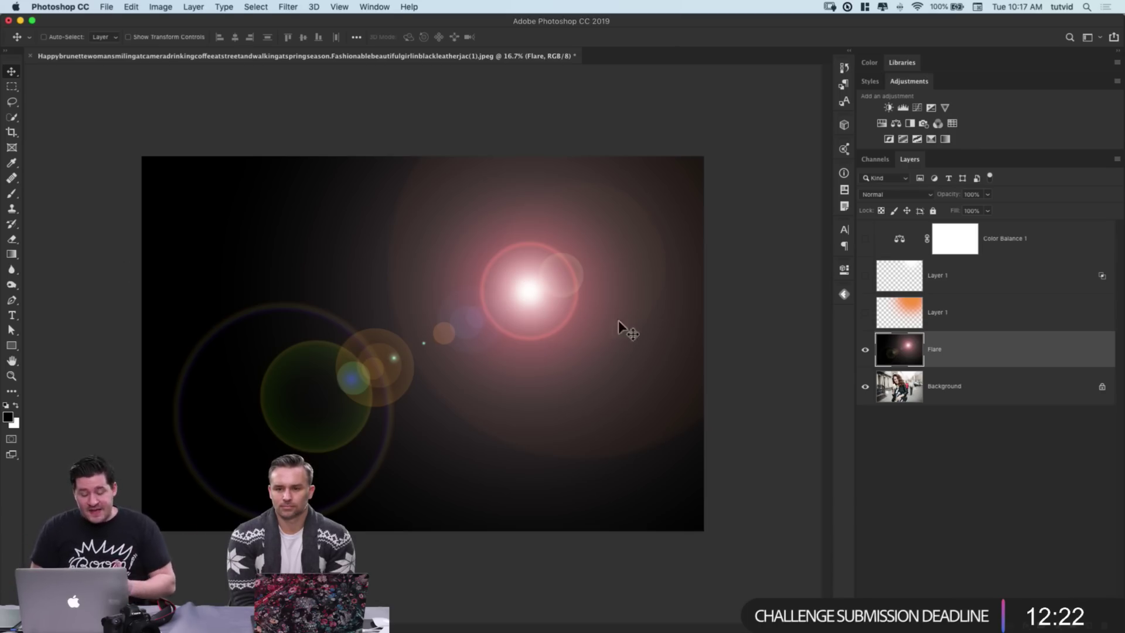
Step: Try the Flare layer in Screen blend mode over the photo, shift it slightly, and restore its position and Normal blending
left_click(912, 194)
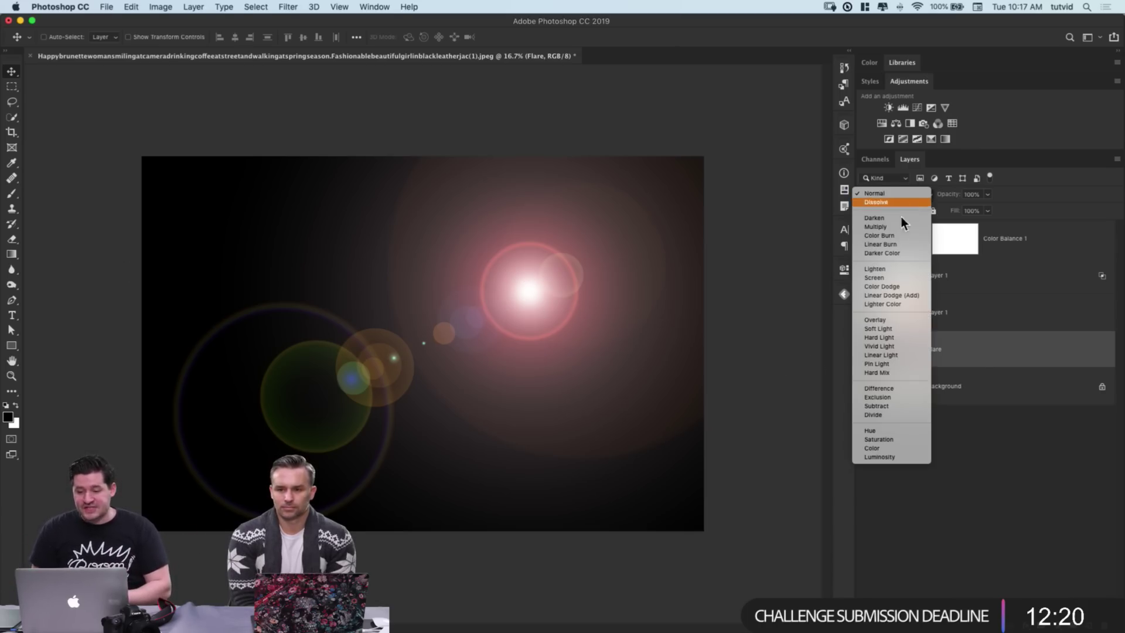
left_click(884, 280)
mouse_move(558, 316)
left_mouse_down()
mouse_move(590, 383)
mouse_move(546, 339)
mouse_move(581, 279)
mouse_move(550, 236)
mouse_move(577, 343)
mouse_move(569, 330)
left_mouse_up()
key("super+minus")
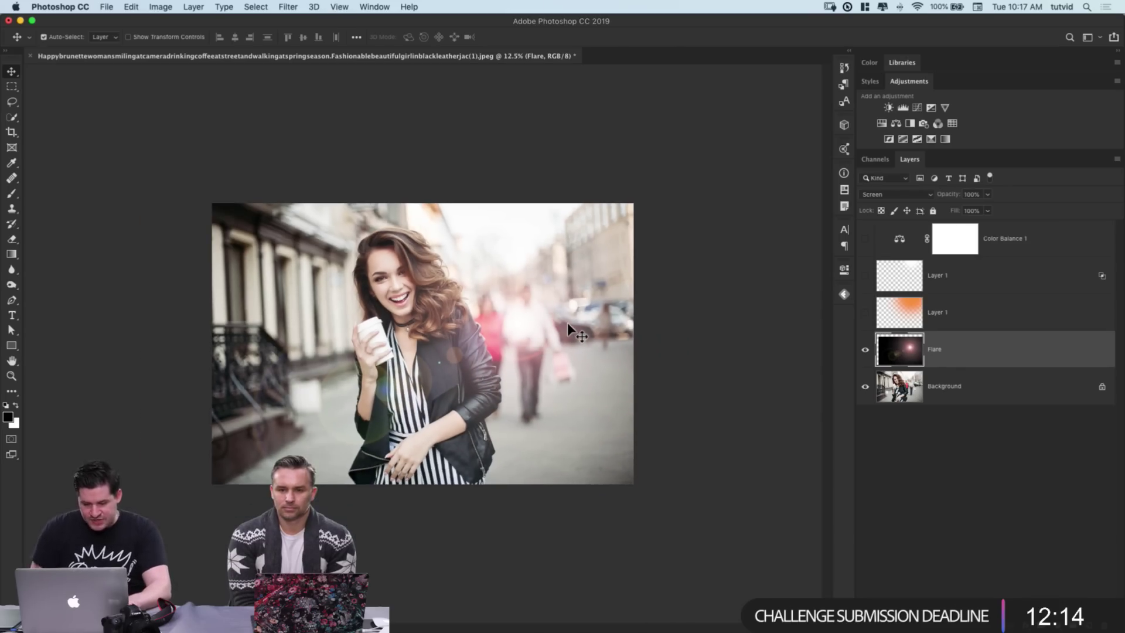
key("super+plus")
key("super+plus")
key("super+z")
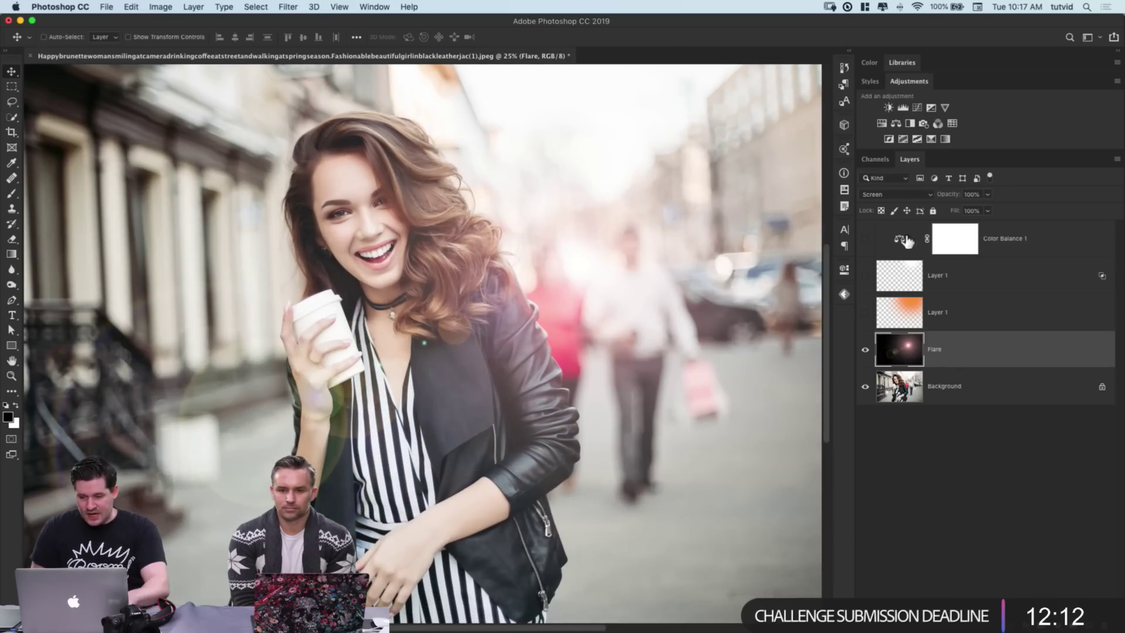
left_click(899, 196)
left_click(889, 108)
key("super+minus")
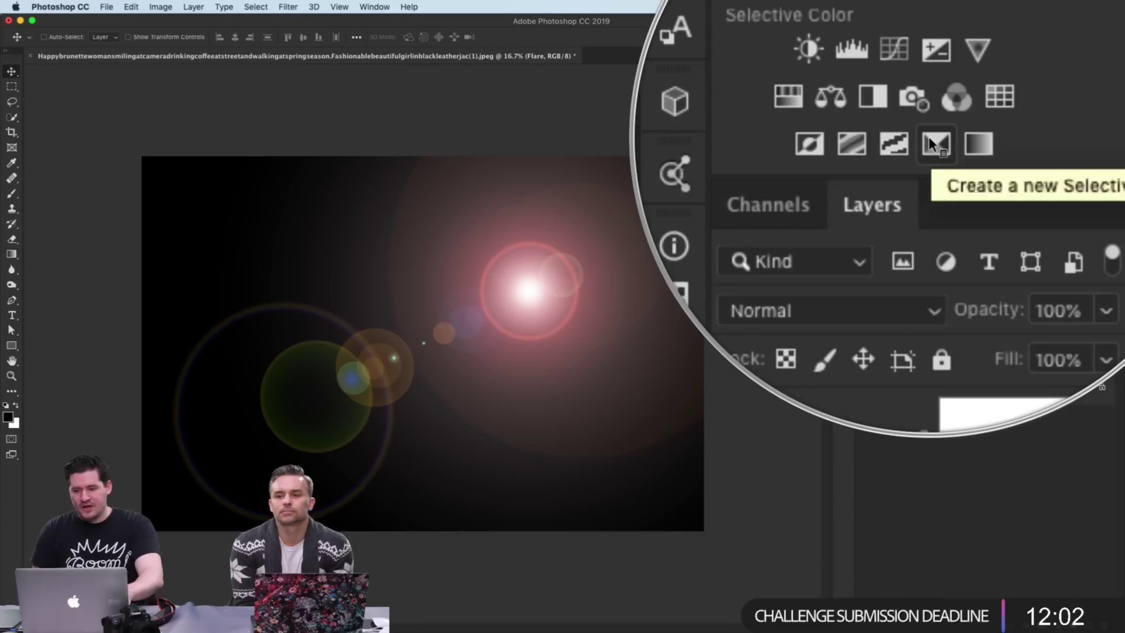
Step: Add a Selective Color adjustment layer above the Flare layer and clip it to that layer
left_click(931, 139)
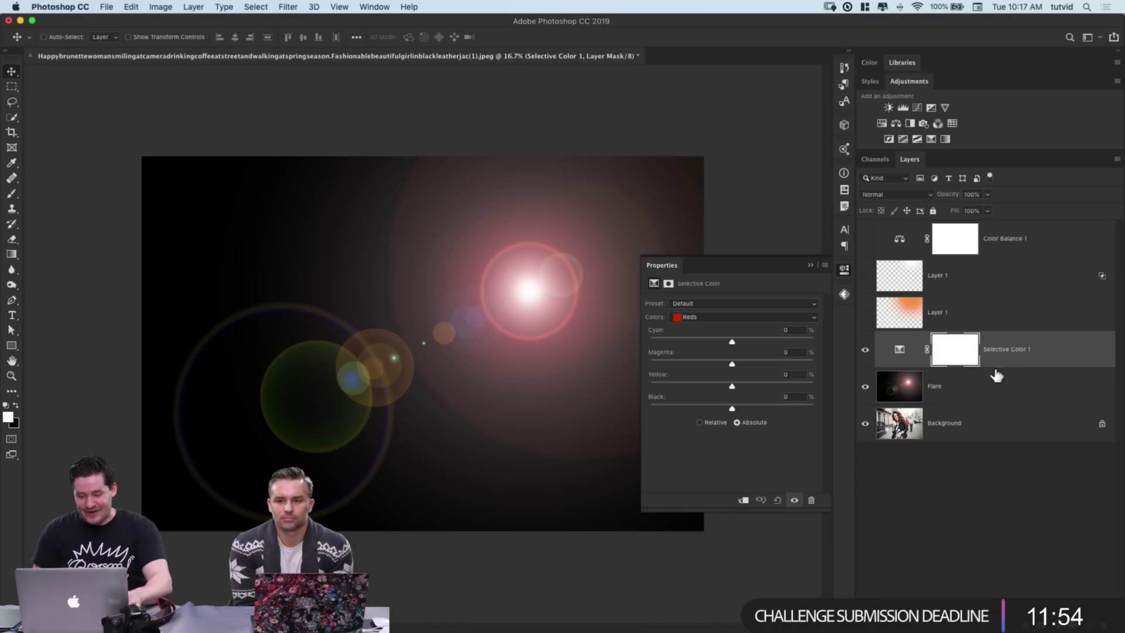
left_click_drag(977, 359, 989, 377)
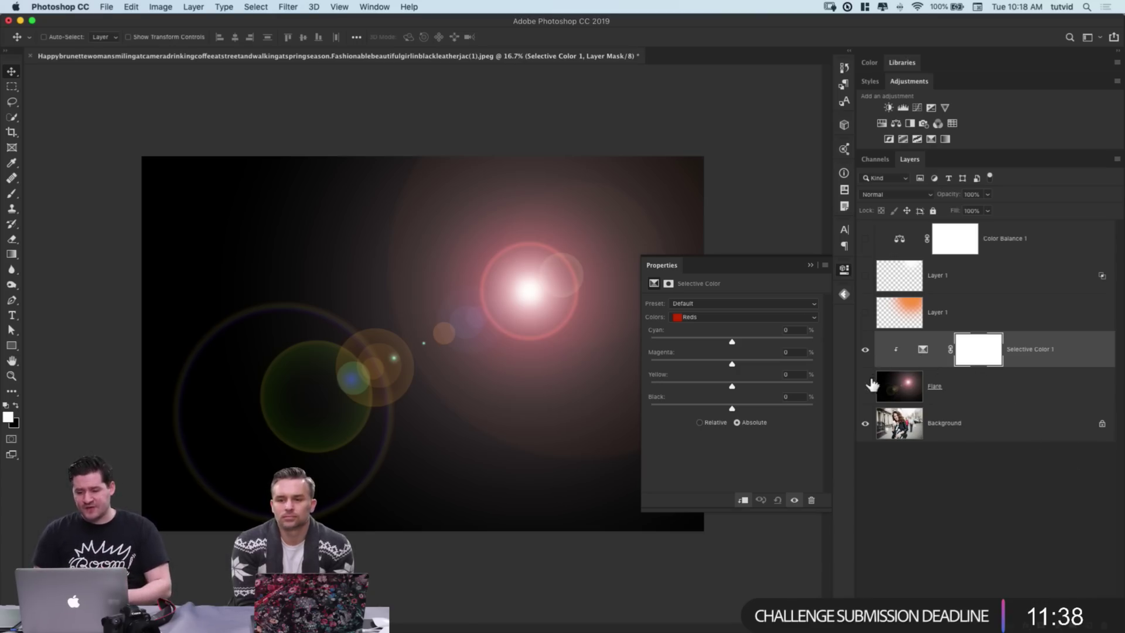
Step: Hide the Flare layer with its Selective Color adjustment and select the white glow layer
left_click_drag(865, 386, 866, 350)
left_click(917, 273)
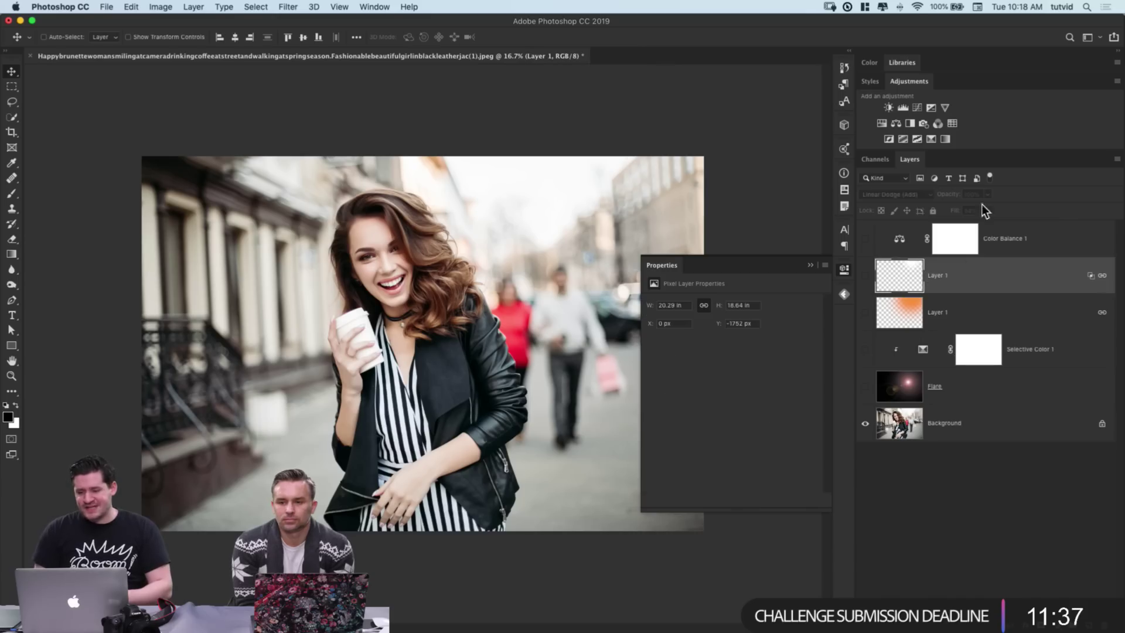
Step: Try an unclipped Selective Color adjustment above the white glow layer with Yellow at -86 in the Blacks, and delete it
left_click(931, 140)
left_click(716, 316)
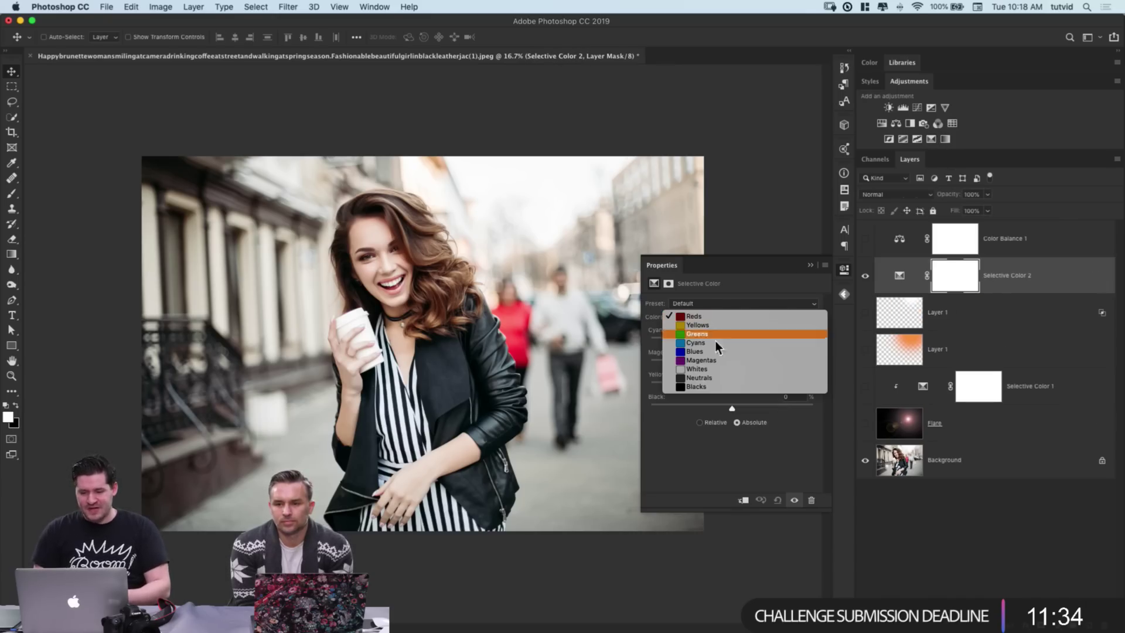
left_click(715, 386)
left_click_drag(730, 383, 662, 385)
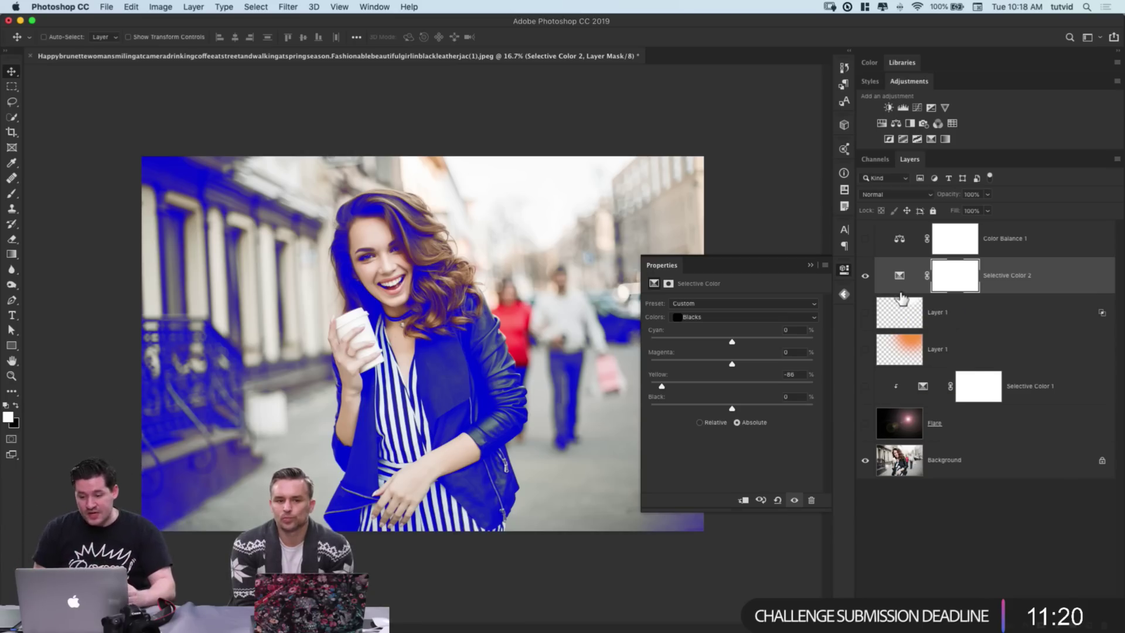
key("Delete")
Step: Show the Flare layer and its clipped Selective Color adjustment, and select the Flare layer
left_click(865, 387)
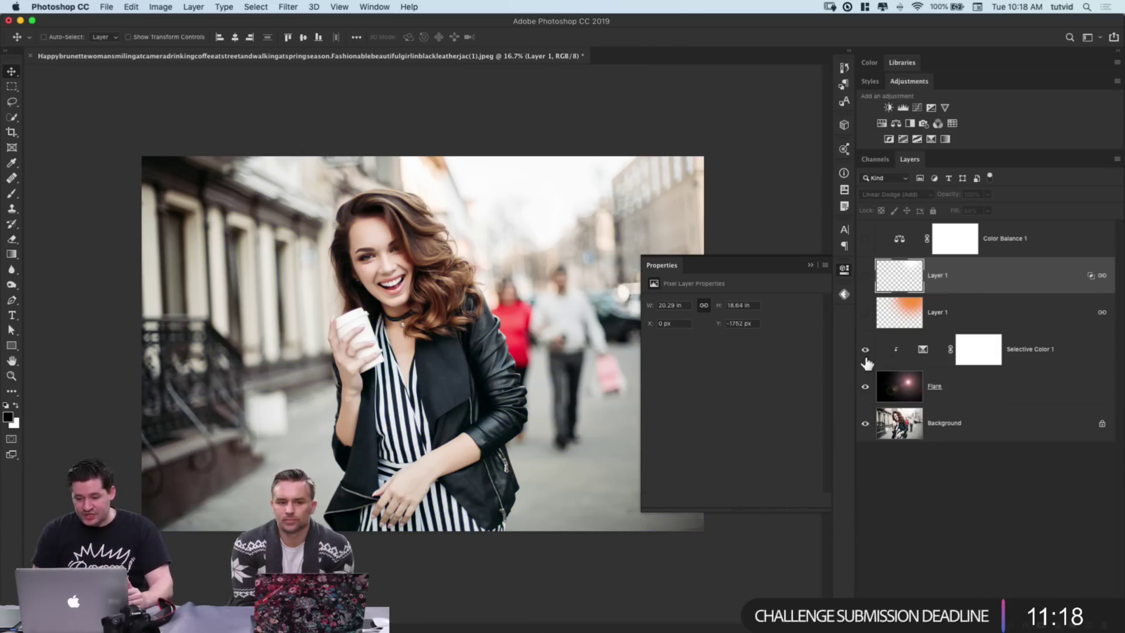
left_click(865, 350)
left_click(936, 389)
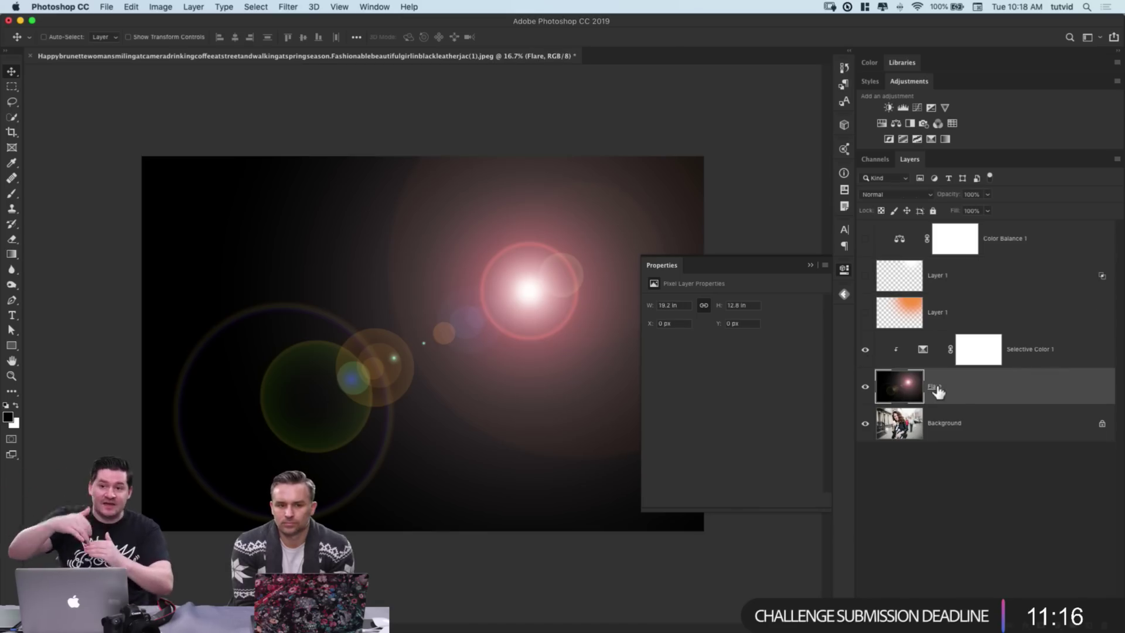
Step: In the clipped Selective Color adjustment, set the Whites to Yellow +33 and Cyan -76, and collapse its properties
left_click(922, 351)
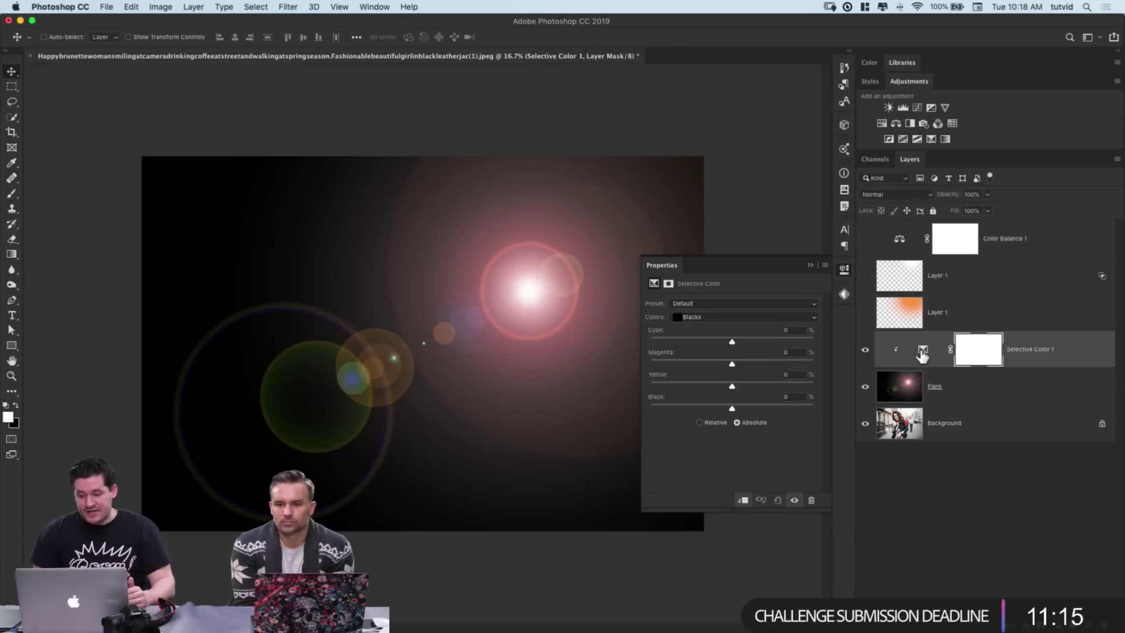
left_click(743, 317)
left_click(720, 304)
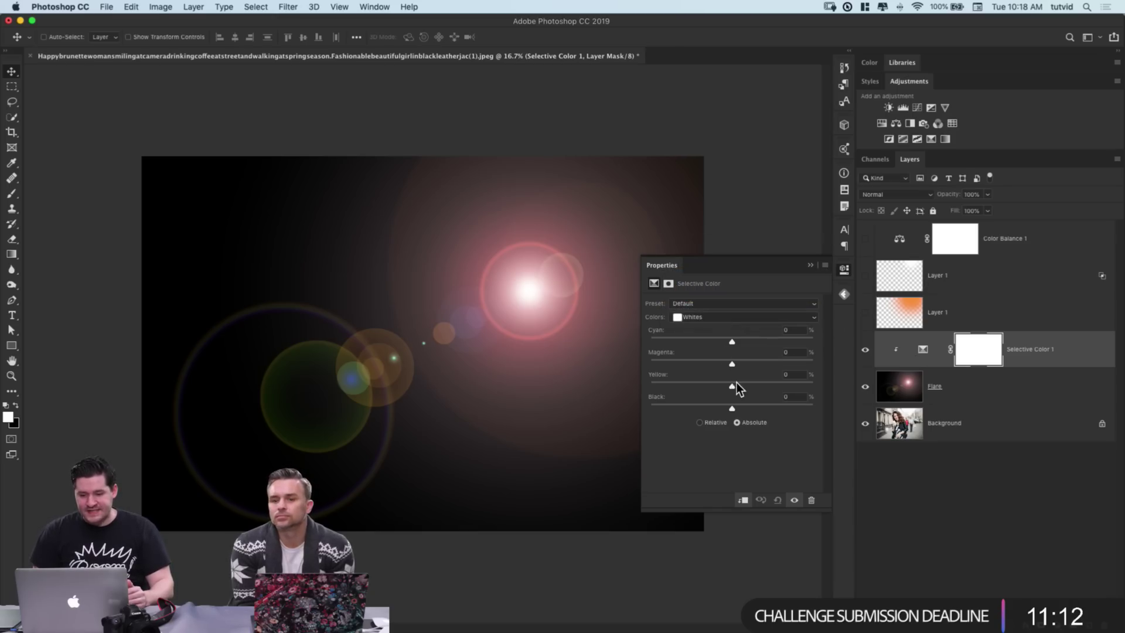
left_click_drag(734, 386, 759, 387)
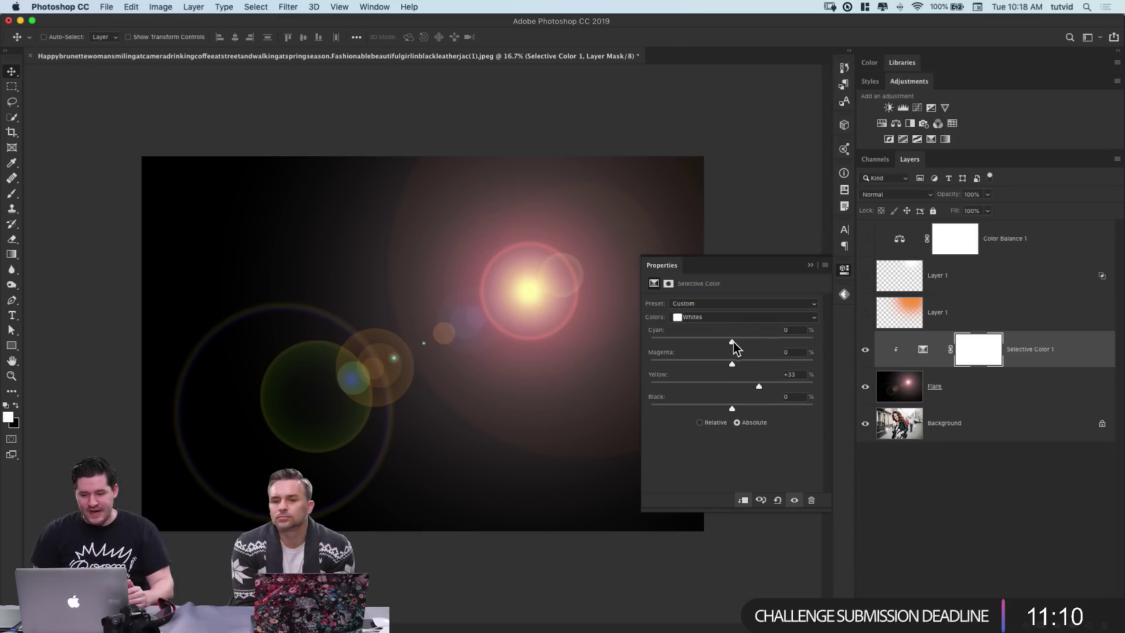
left_click_drag(732, 346, 669, 346)
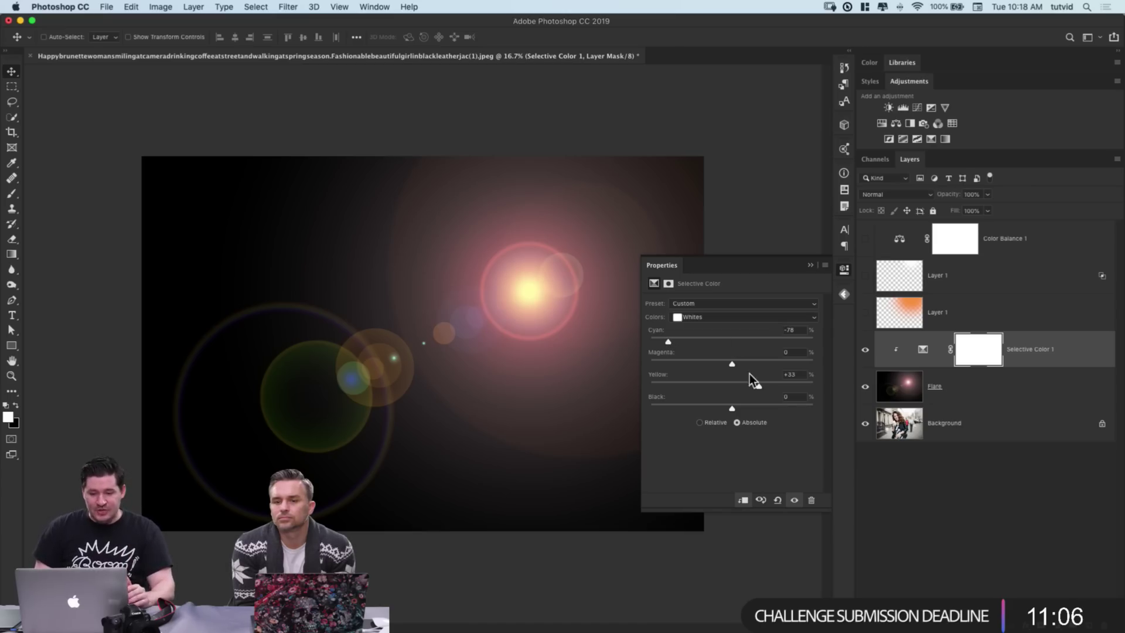
left_click(845, 269)
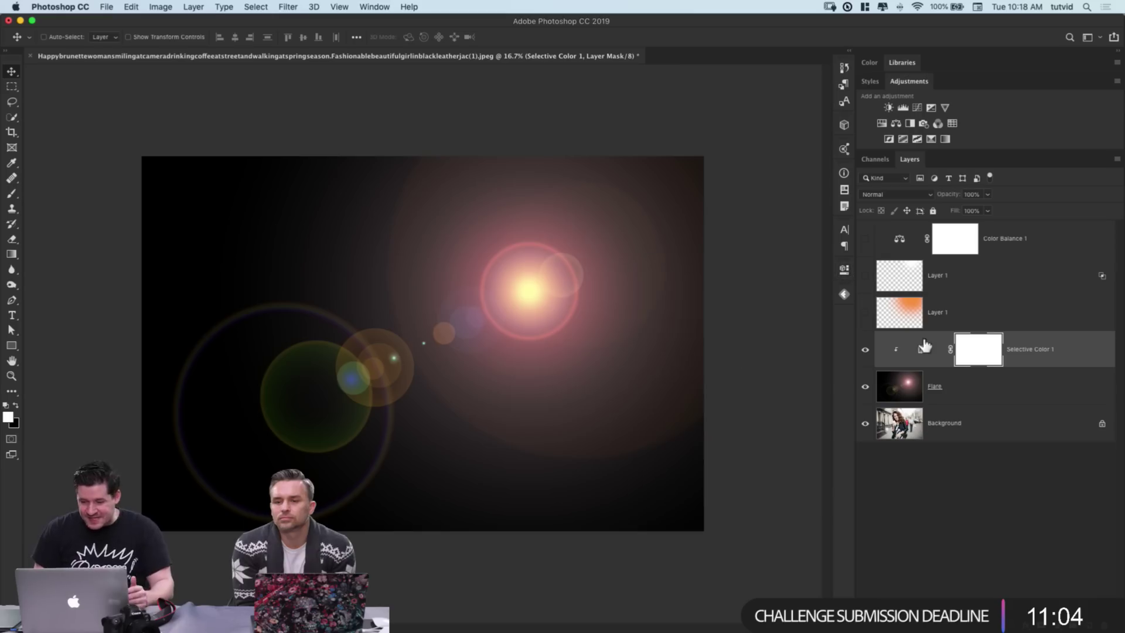
Step: Set the Flare layer's blend mode to Screen and reposition the flare over the photo
left_click(892, 393)
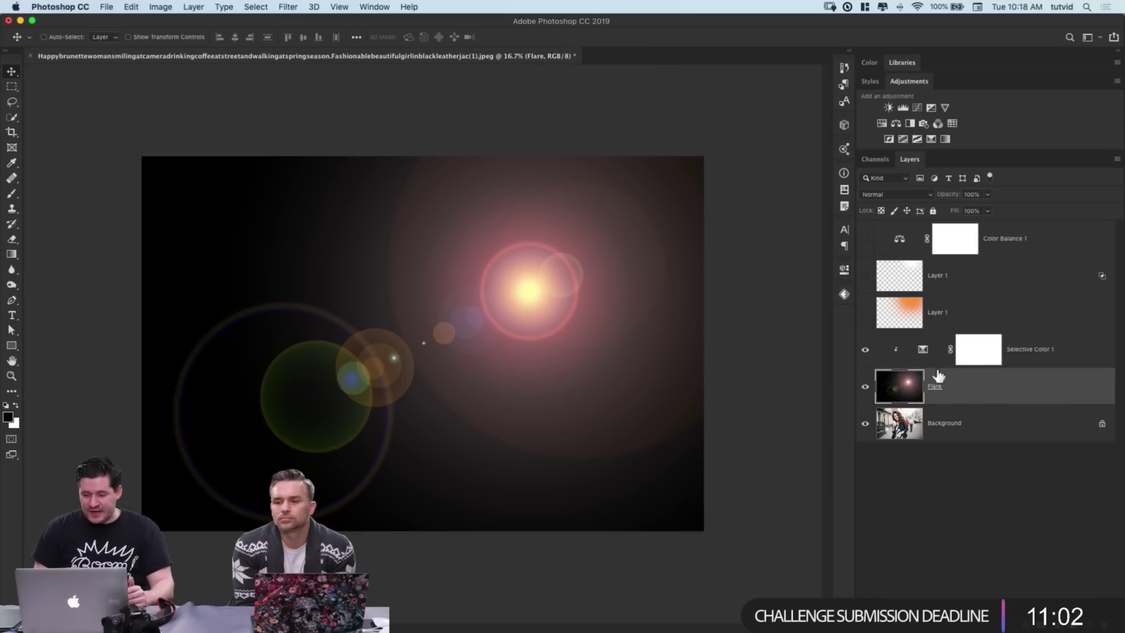
left_click(908, 194)
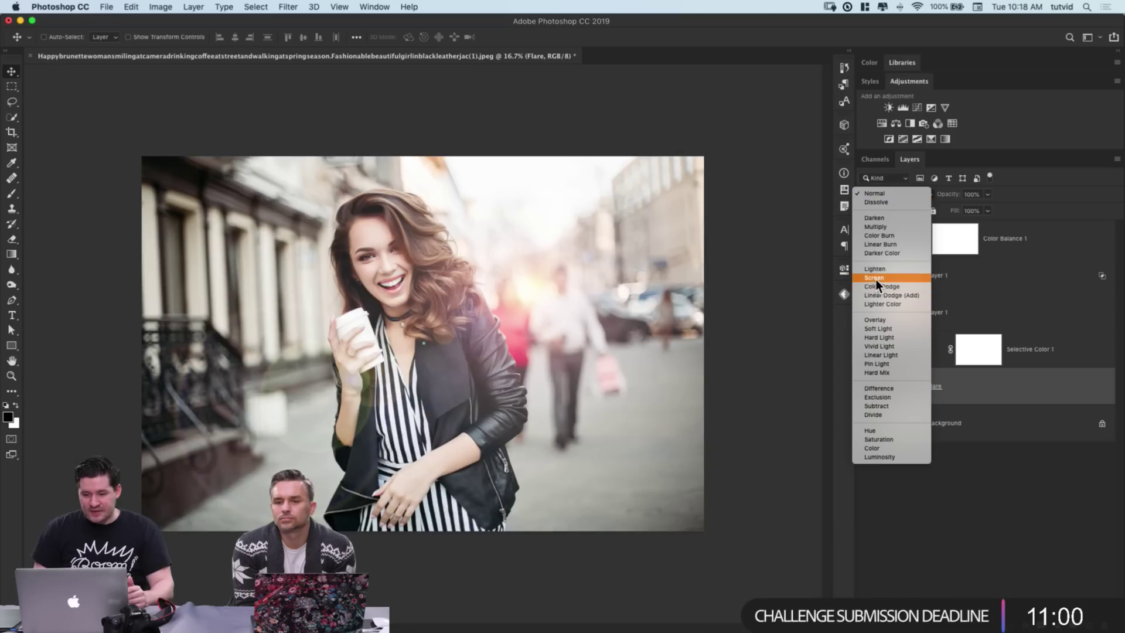
left_click(874, 277)
left_click_drag(651, 255, 603, 293)
Step: Try the Flare layer in Linear Dodge (Add), raise it into the sky, and reduce it to 96% opacity and 53% fill
left_click(895, 194)
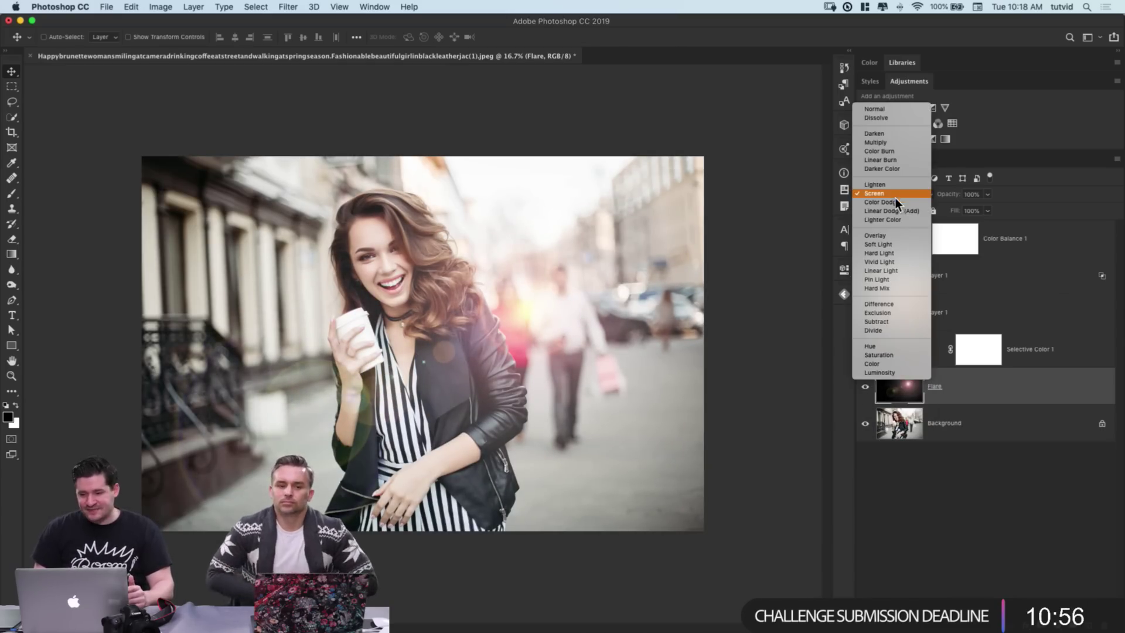
left_click(895, 212)
mouse_move(509, 333)
left_mouse_down()
mouse_move(539, 250)
mouse_move(509, 218)
mouse_move(520, 228)
left_mouse_up()
left_click_drag(954, 199, 932, 214)
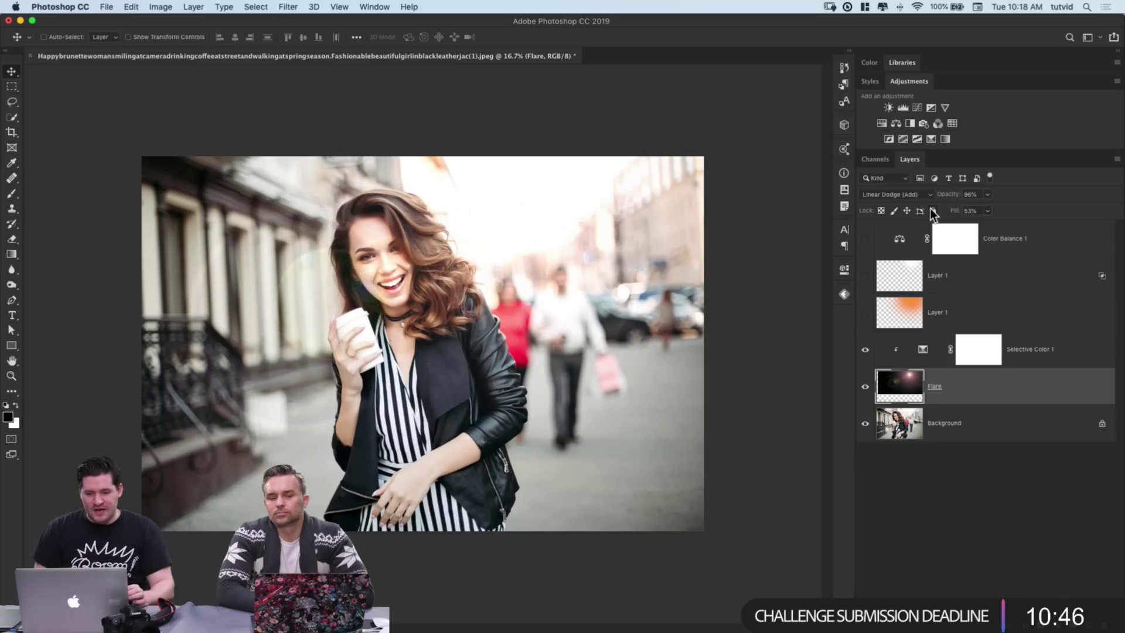
Step: Set the Flare layer to Screen at 100% opacity and 72% fill, shift it slightly, and show the Color Balance adjustment
left_click(913, 193)
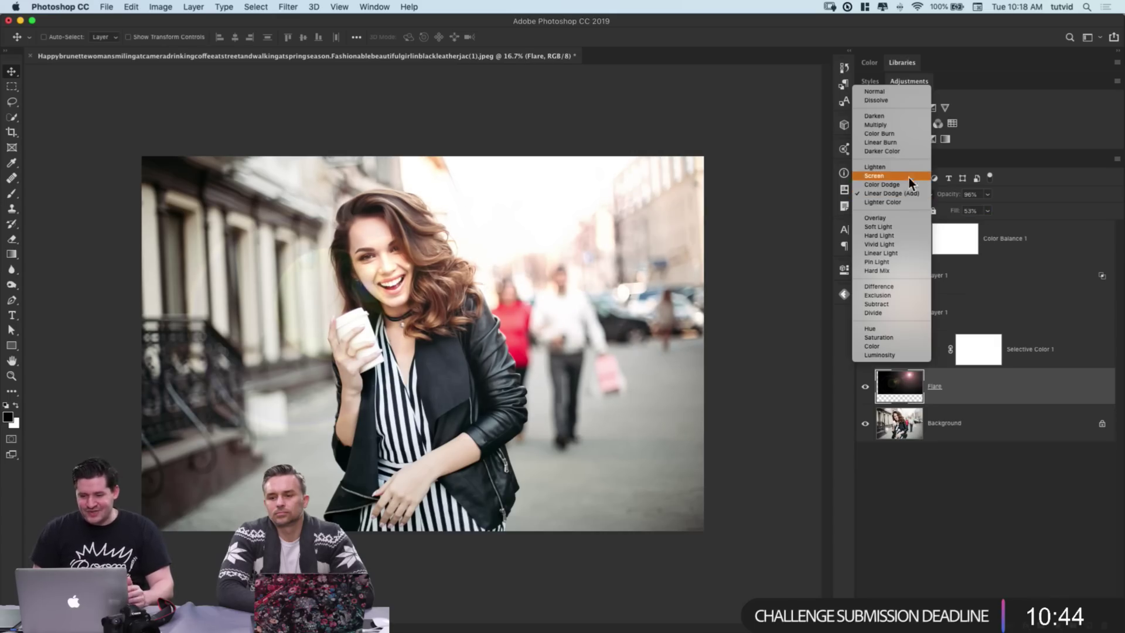
left_click(899, 177)
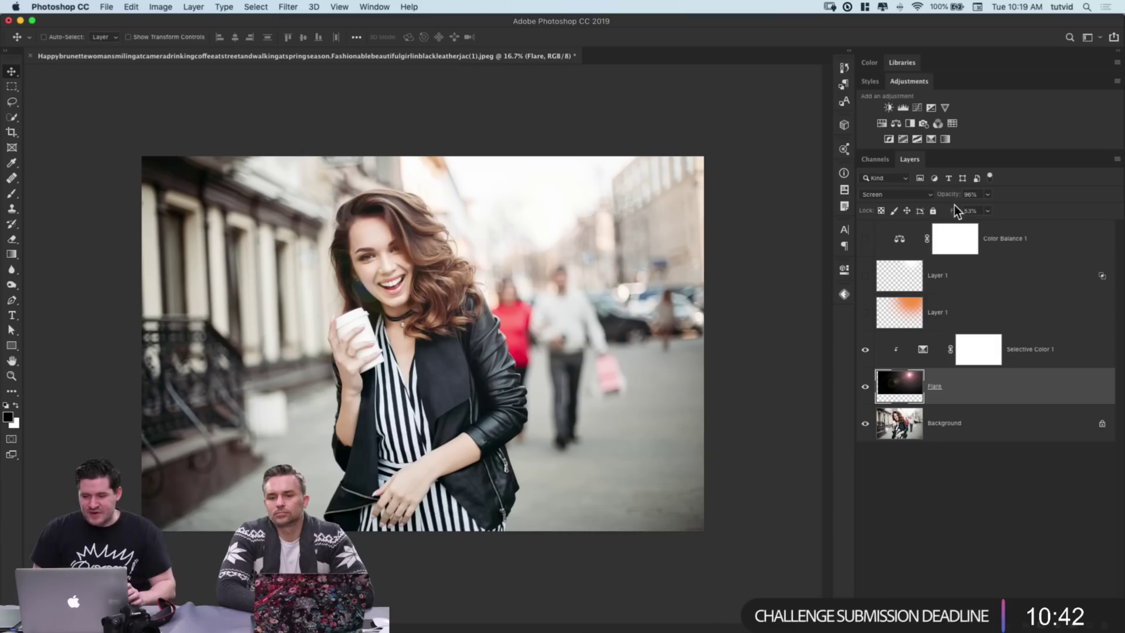
left_click_drag(951, 193, 967, 216)
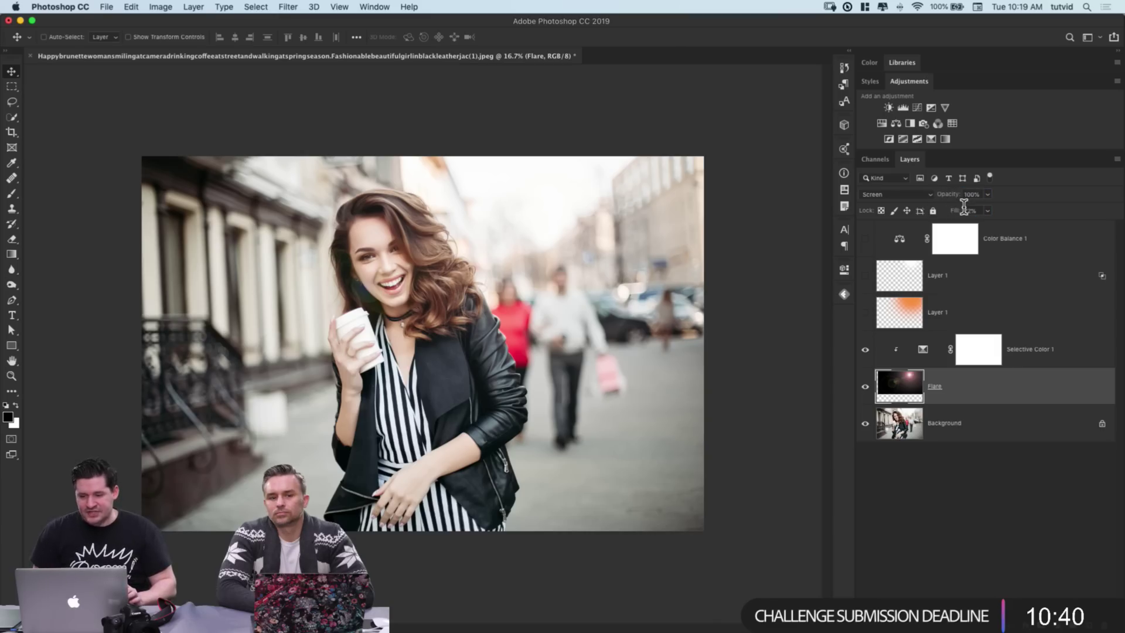
left_click_drag(573, 269, 547, 251)
left_click(866, 239)
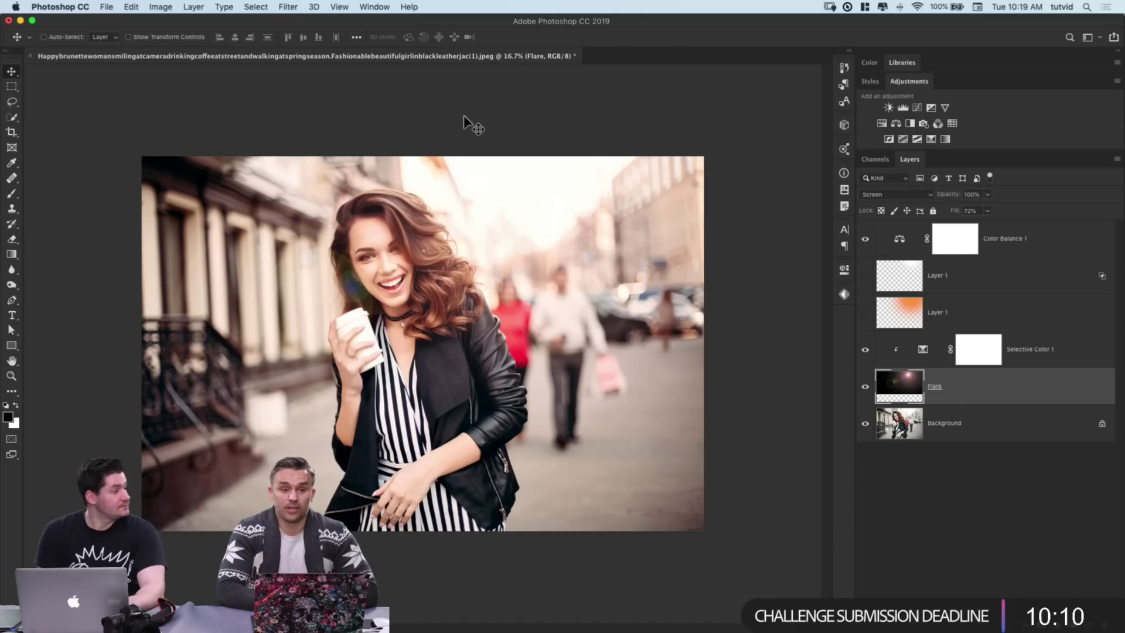
Step: Close the street portrait without saving and open the cyclist photo from the Images library
key("super+w")
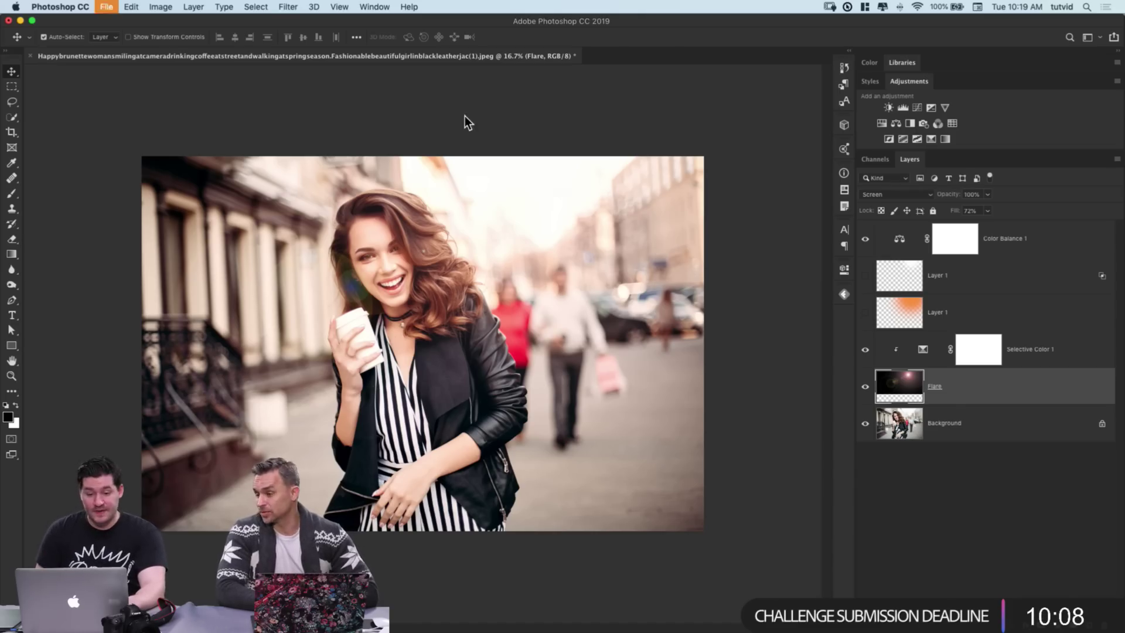
left_click(521, 217)
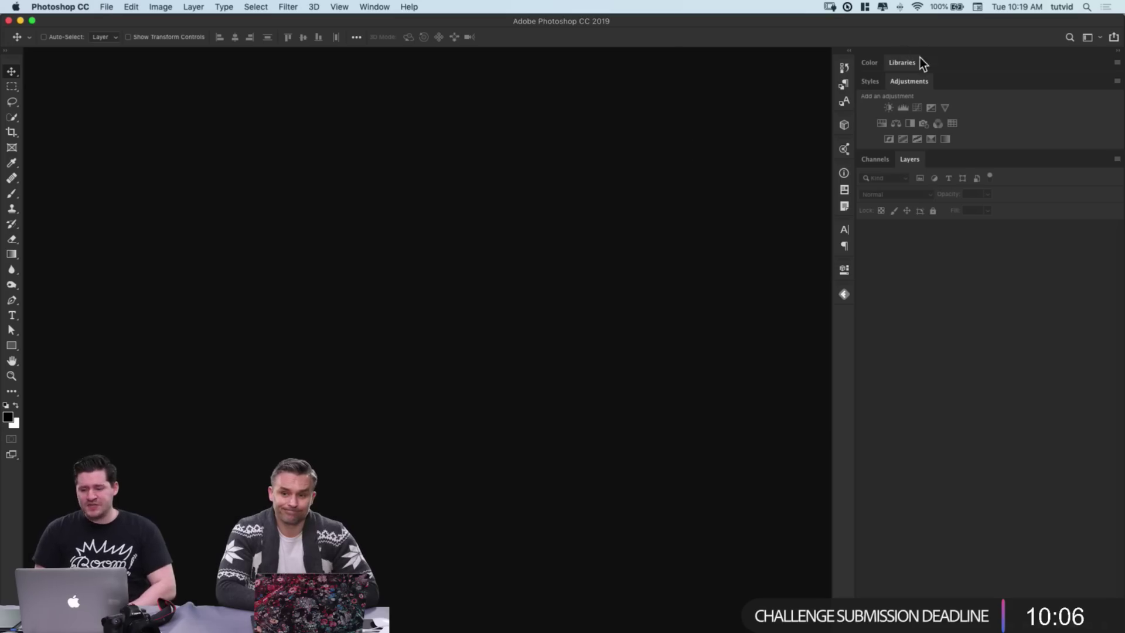
left_click(903, 63)
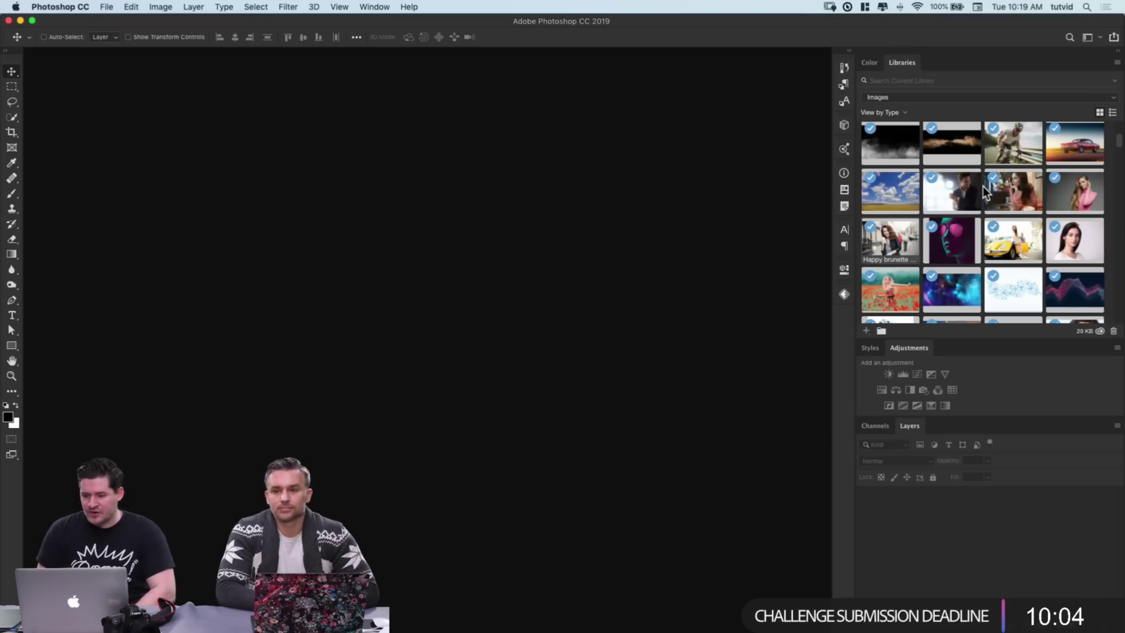
scroll(996, 199, "up", 4)
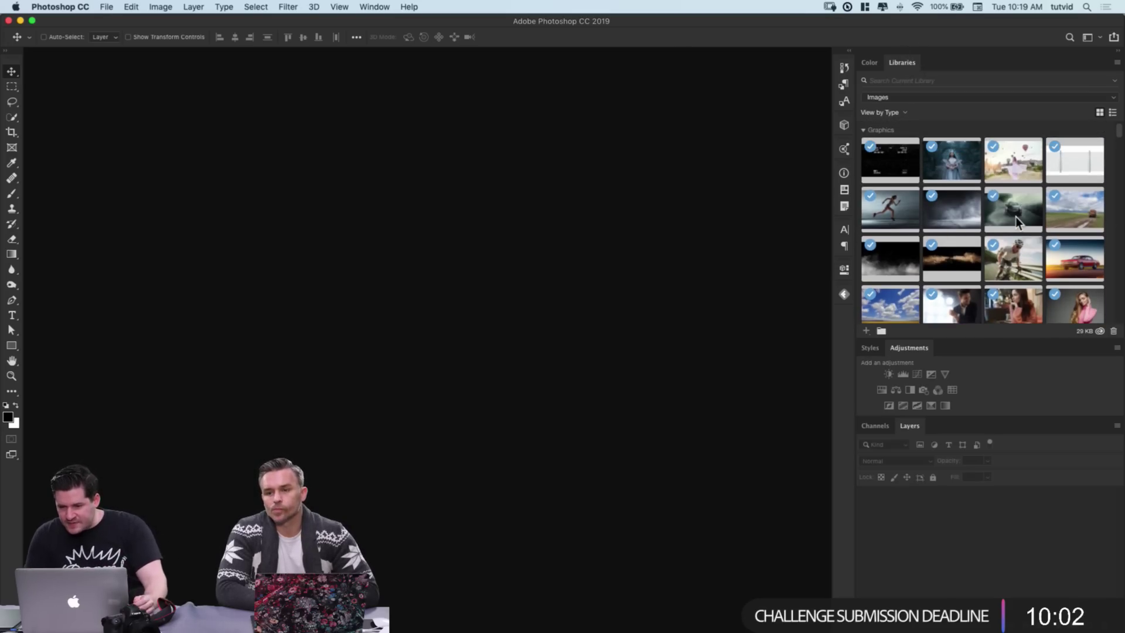
scroll(1016, 218, "down", 10)
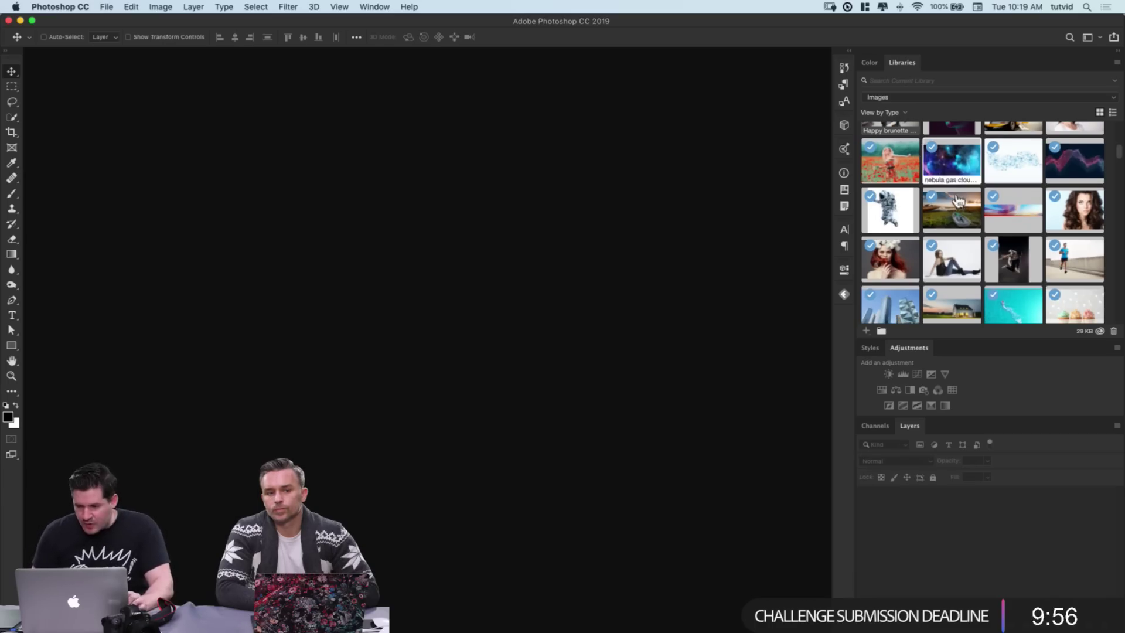
scroll(996, 257, "down", 10)
scroll(1025, 269, "down", 5)
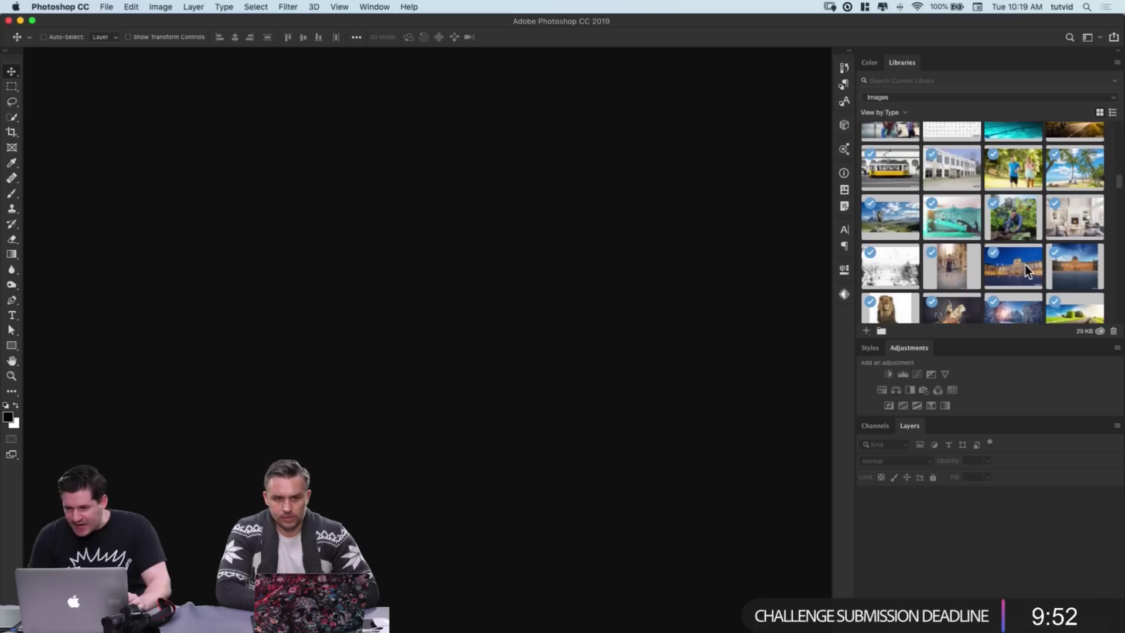
scroll(1025, 269, "up", 10)
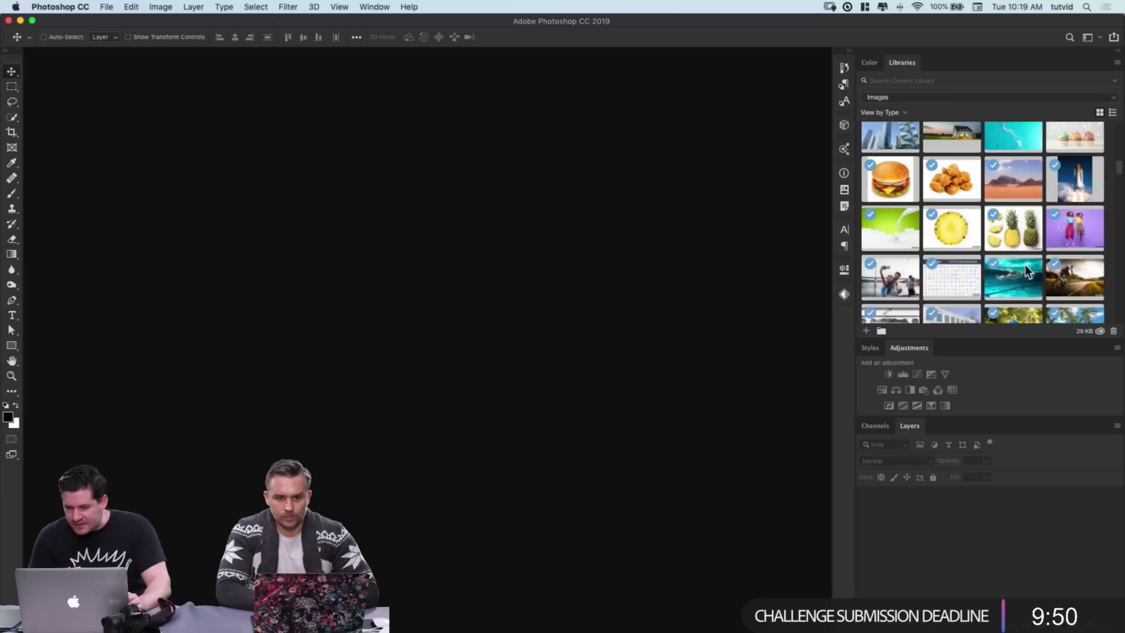
scroll(1026, 271, "up", 2)
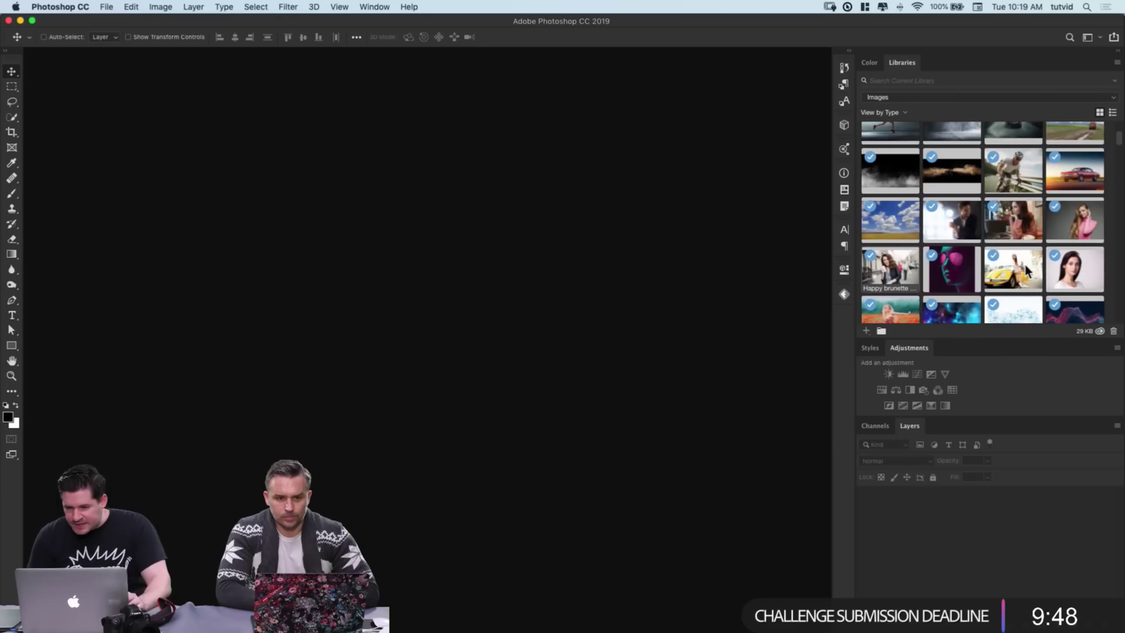
scroll(960, 226, "up", 2)
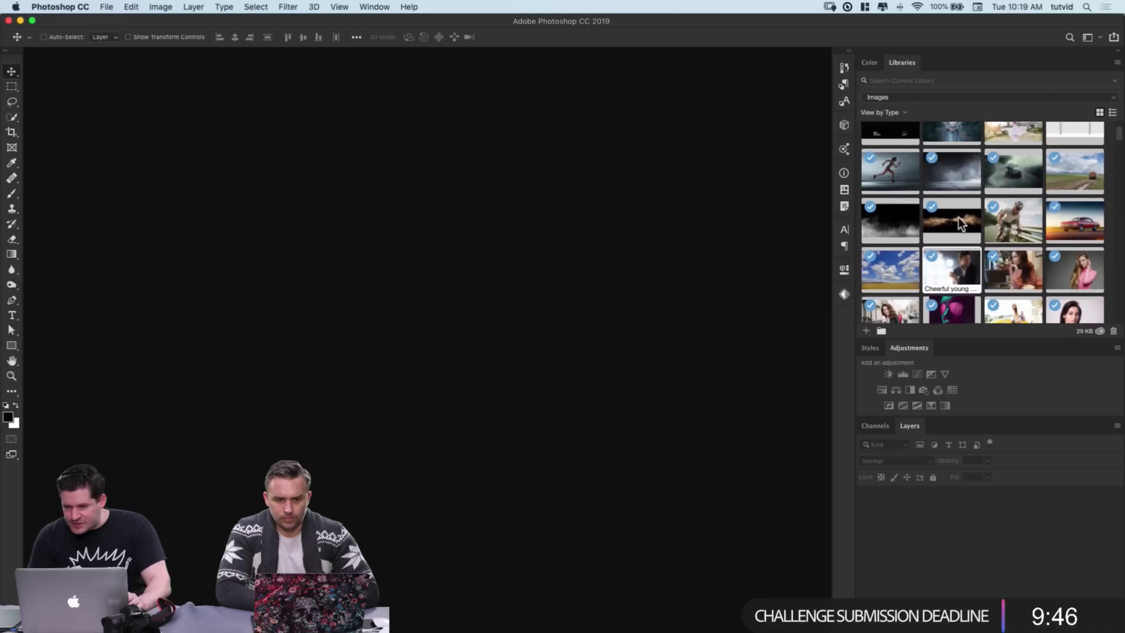
double_click(990, 230)
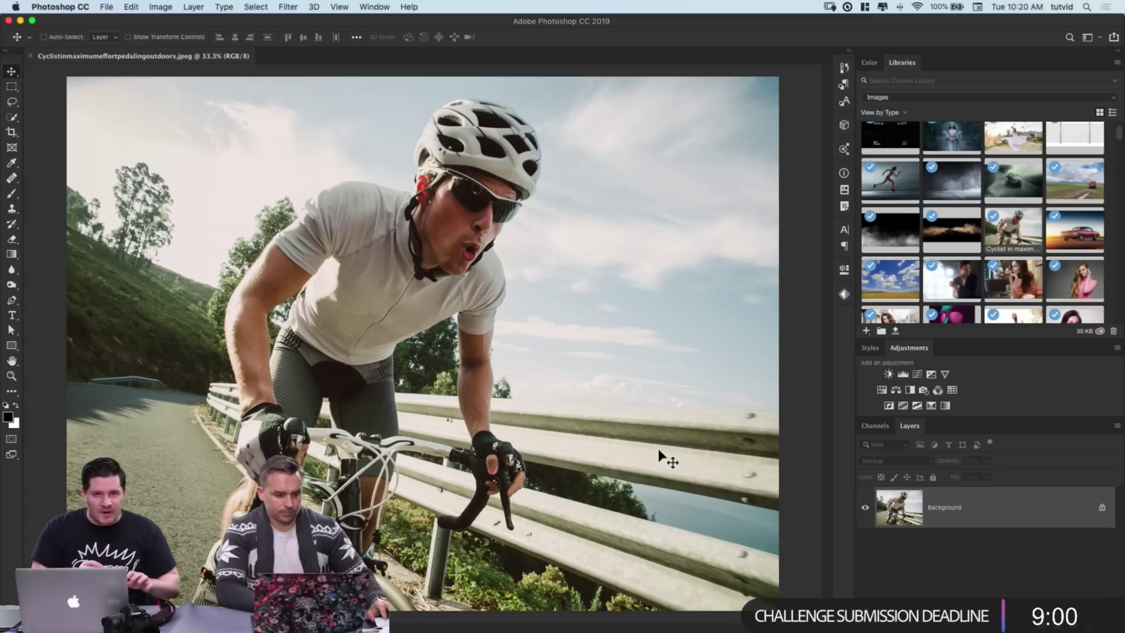
Step: Collapse the Libraries and Adjustments panels and open the cyclist photo in the Camera Raw Filter
double_click(905, 64)
double_click(910, 82)
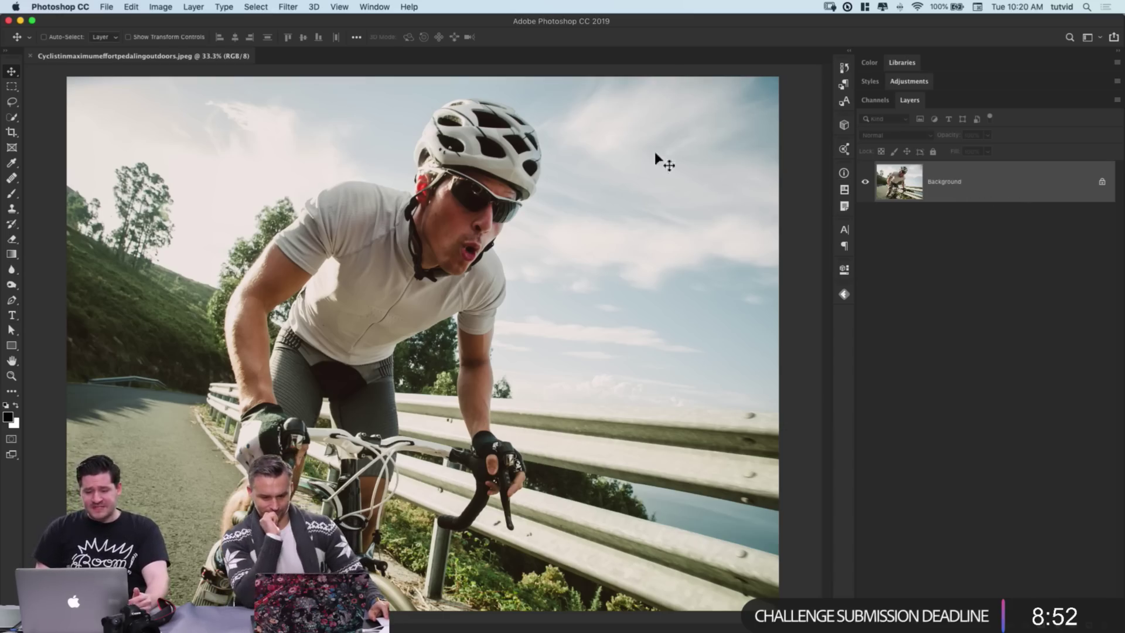
left_click(298, 10)
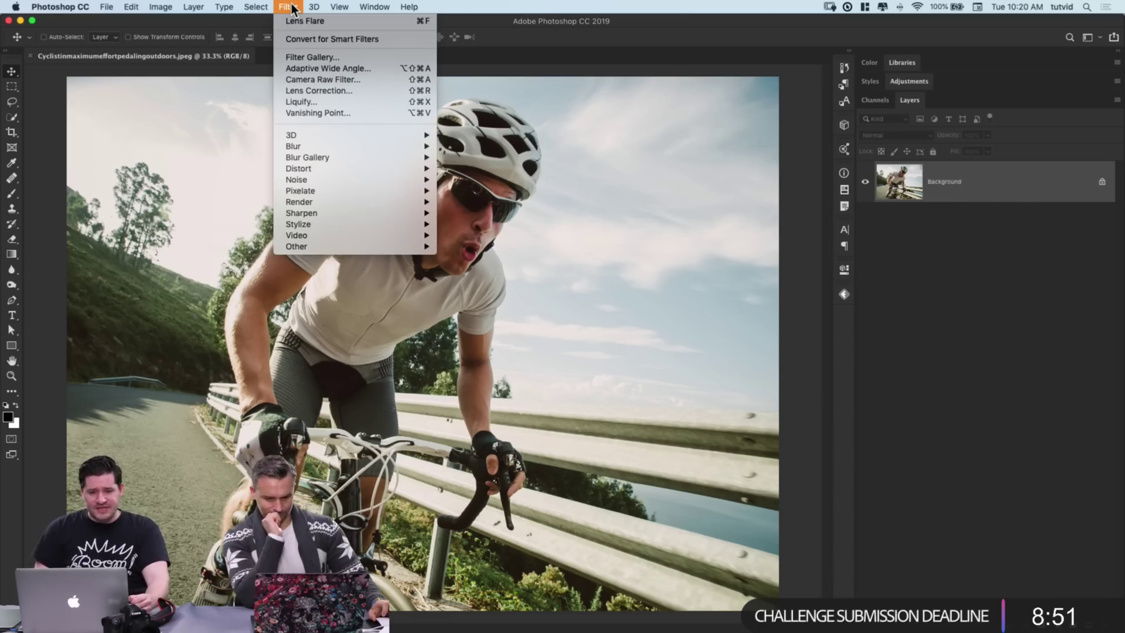
left_click(328, 78)
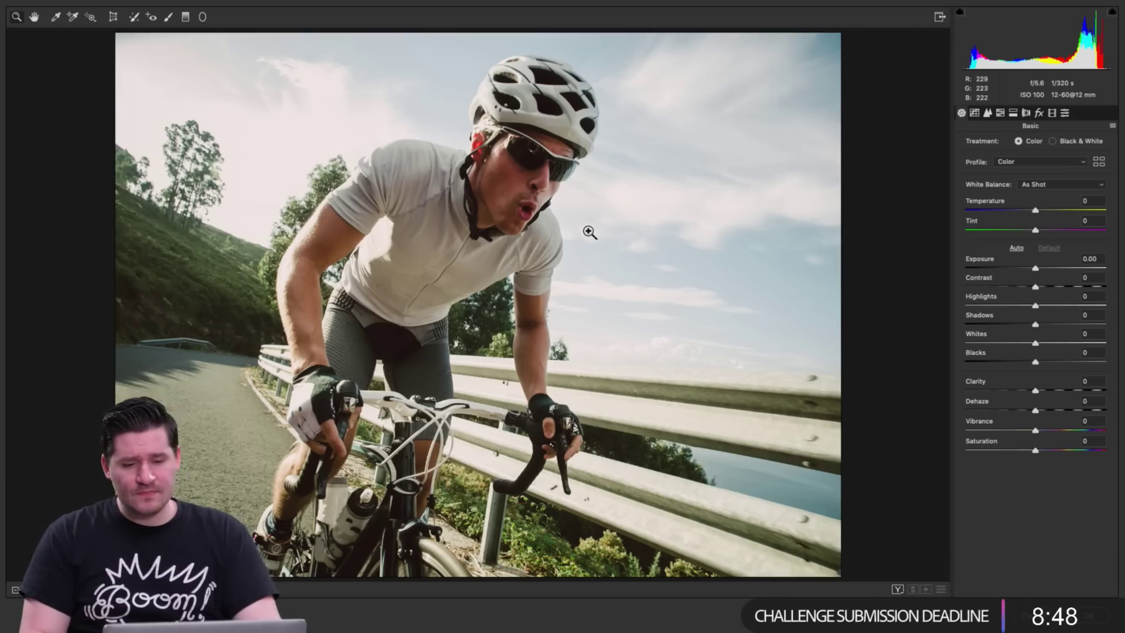
Step: Try Clarity at +100 on the cyclist with a slight Dehaze change, and reset Dehaze to 0
left_click(491, 202)
left_click(465, 274)
left_click_drag(476, 262, 518, 205)
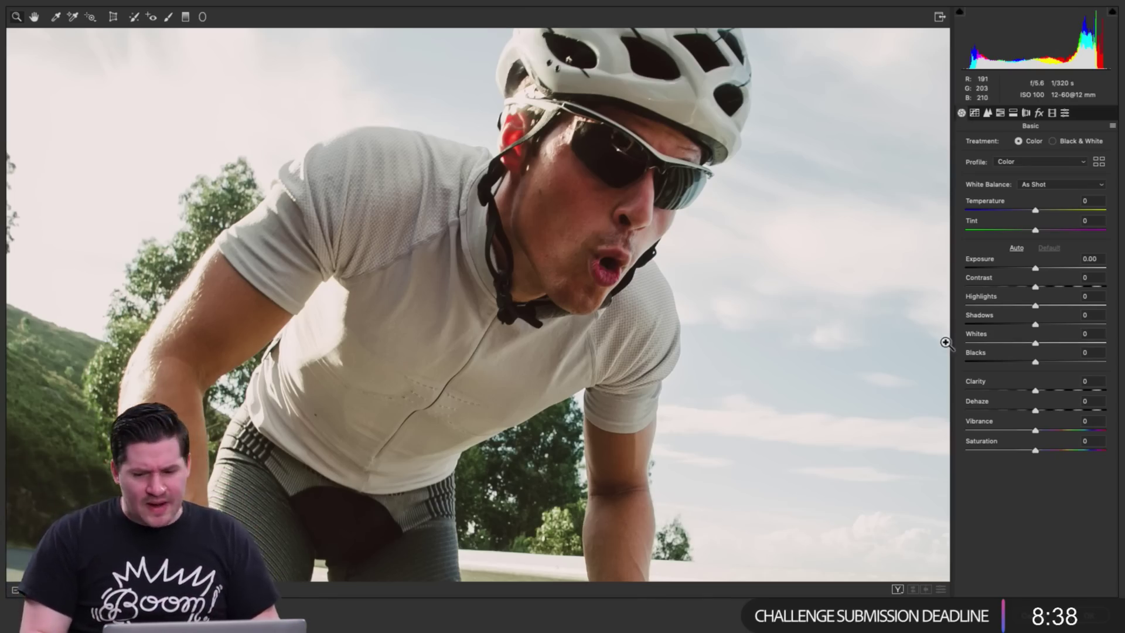
left_click_drag(1041, 390, 1117, 393)
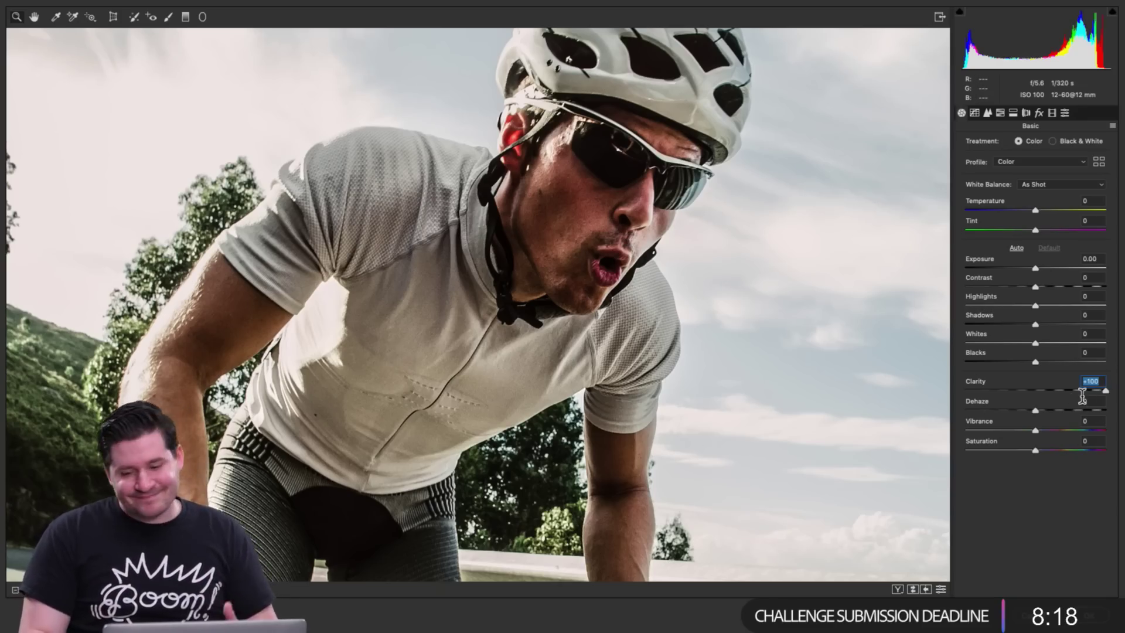
left_click_drag(1048, 410, 1045, 411)
type("0")
Step: Compare Clarity at +40 and +100 on the cyclist photo, and reduce it to +28
mouse_move(1060, 392)
left_mouse_down()
mouse_move(1077, 401)
mouse_move(1063, 395)
left_mouse_up()
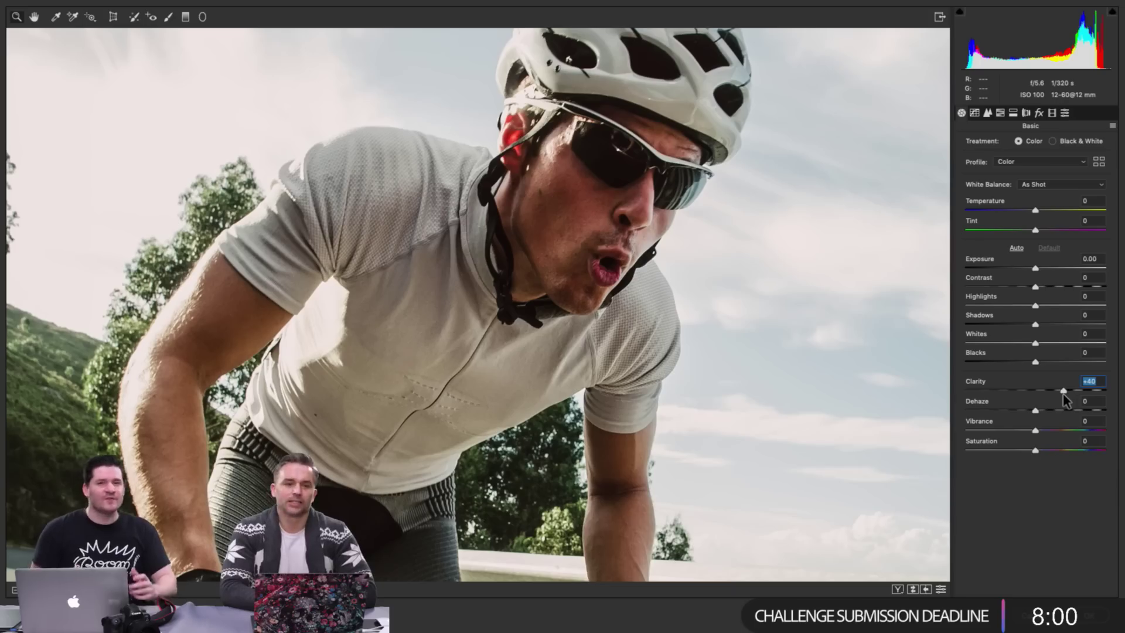
left_click_drag(1081, 391, 1116, 395)
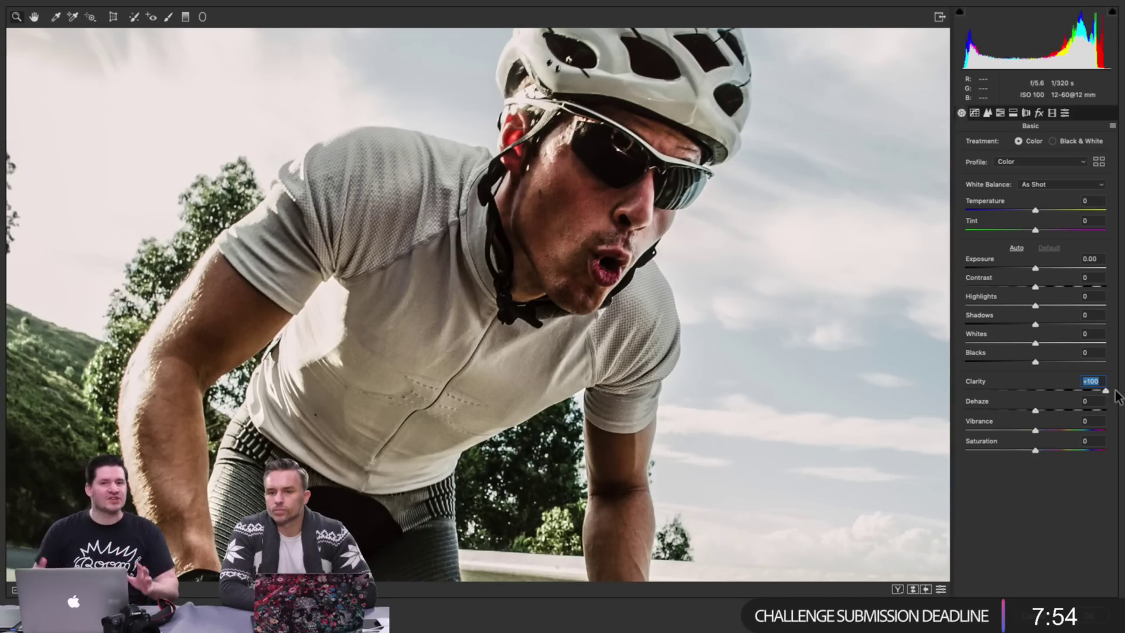
left_click_drag(1104, 391, 1057, 404)
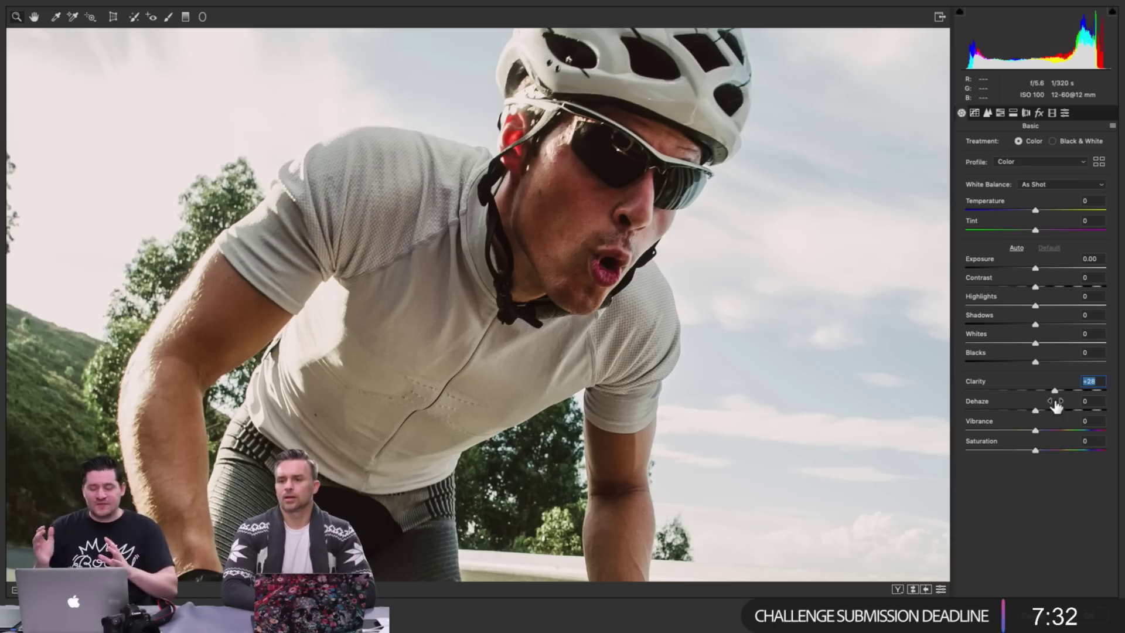
Step: Set Clarity to +41 on the cyclist photo, review the other Camera Raw adjustment groups, and apply the filter
left_click_drag(1055, 391, 1065, 395)
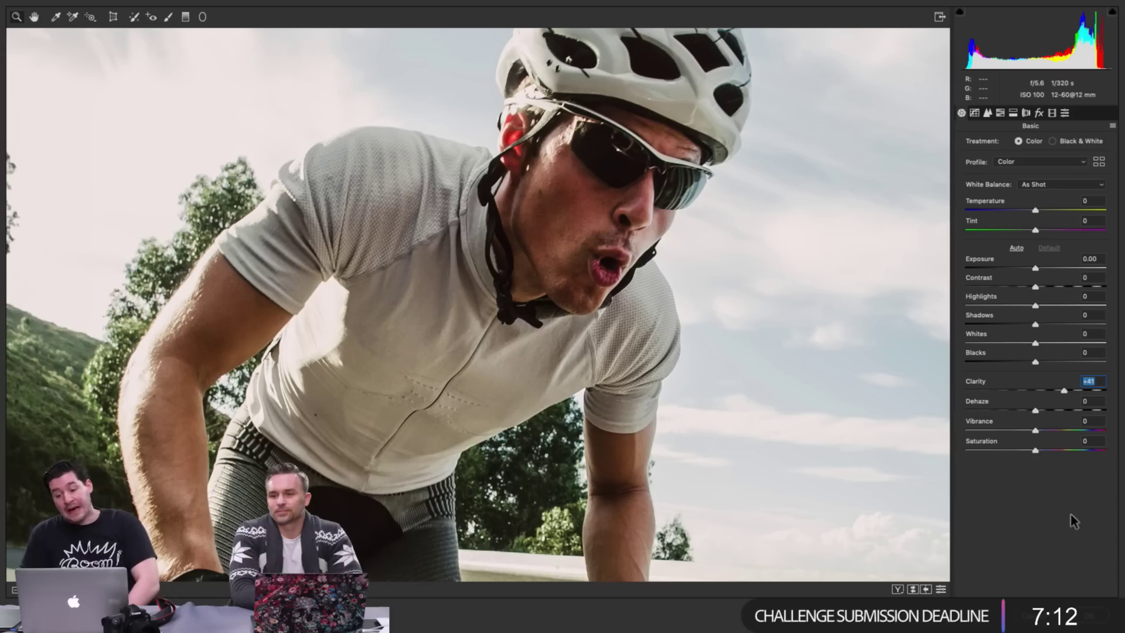
left_click(988, 113)
left_click(1001, 114)
left_click(1013, 113)
left_click(1026, 113)
left_click(1038, 114)
left_click(1065, 113)
left_click(962, 114)
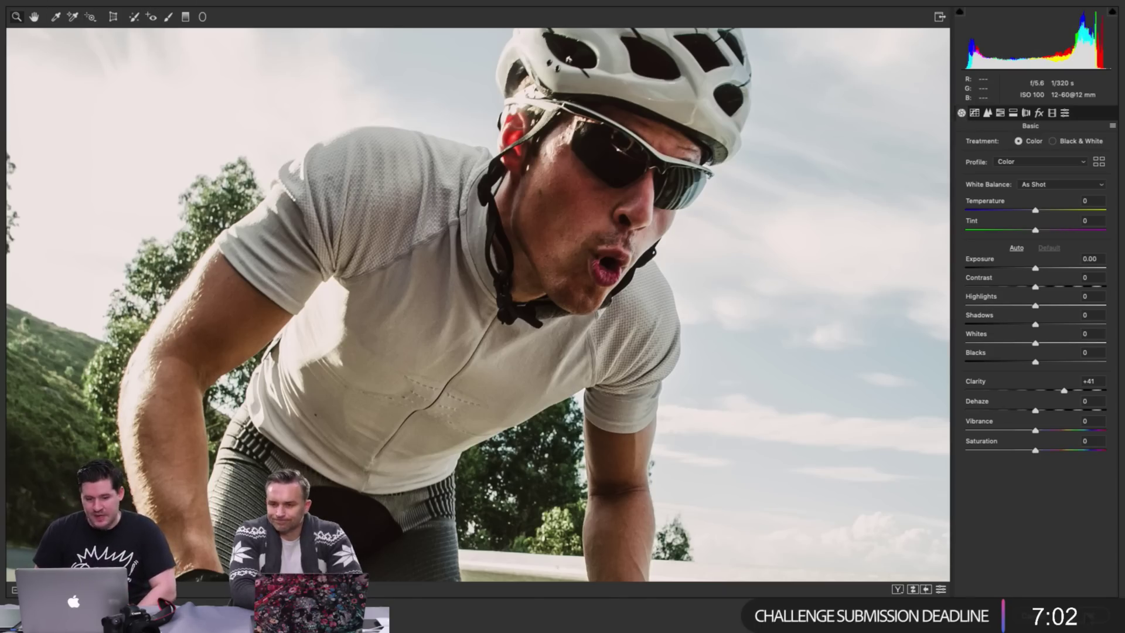
key("Return")
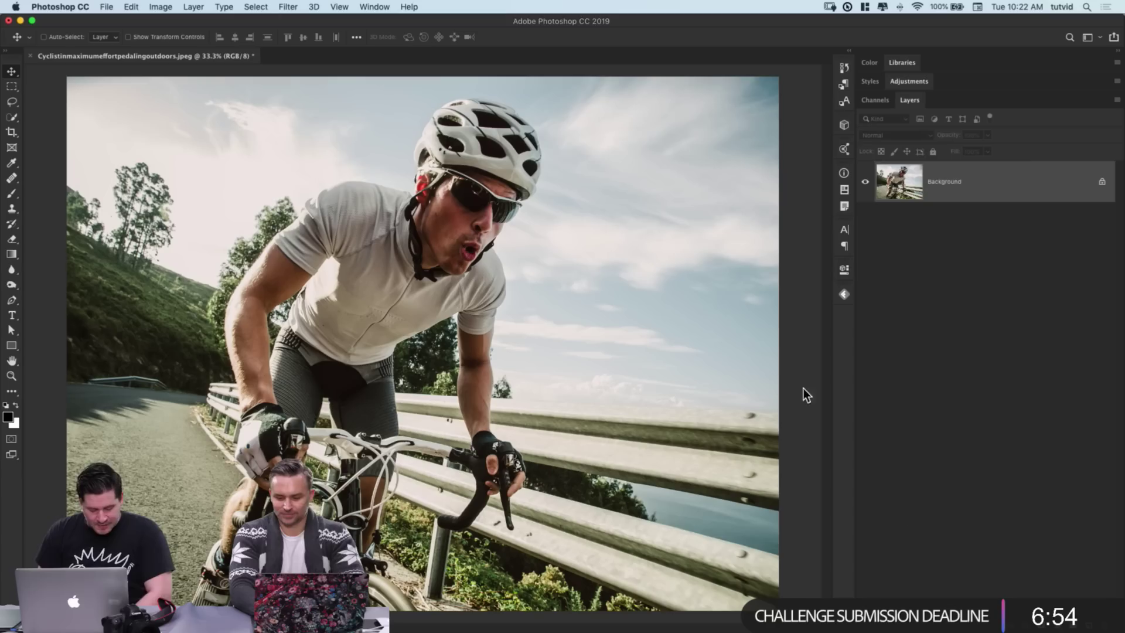
Step: Expand the Adjustments panel, add a Black & White adjustment layer over the cyclist photo, and compare it with the colour original
left_click(908, 82)
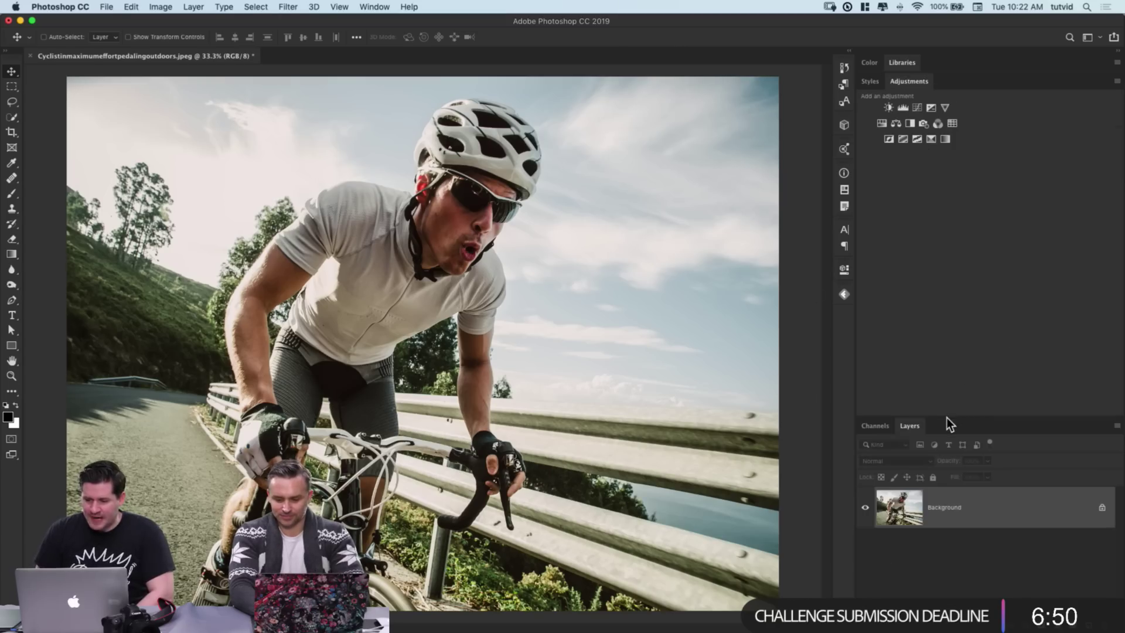
left_click_drag(947, 417, 938, 150)
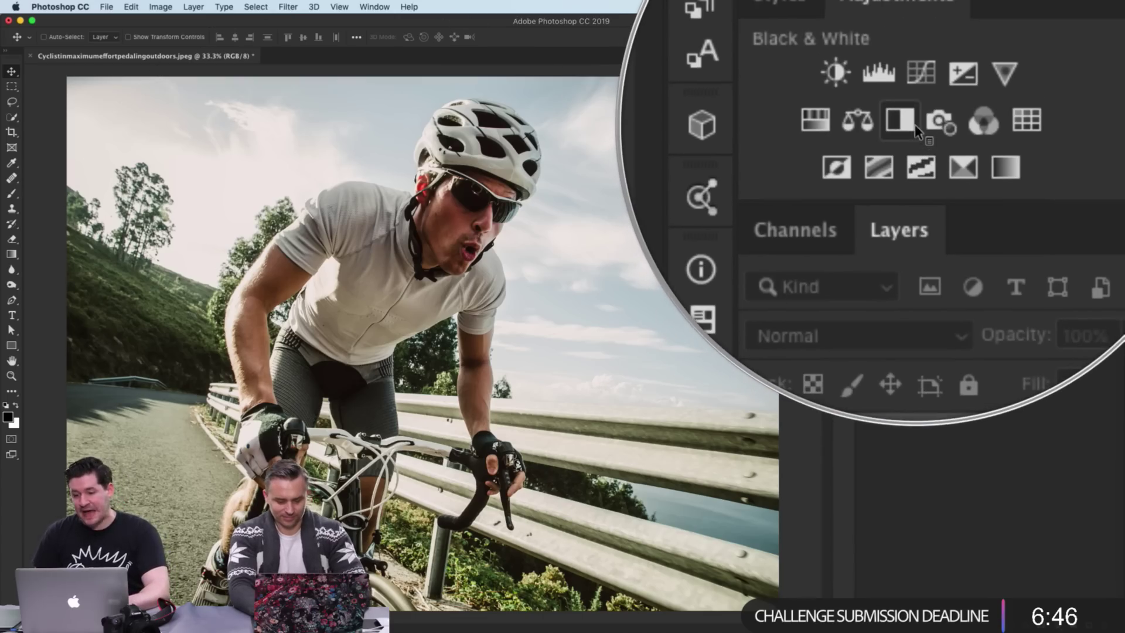
left_click(911, 124)
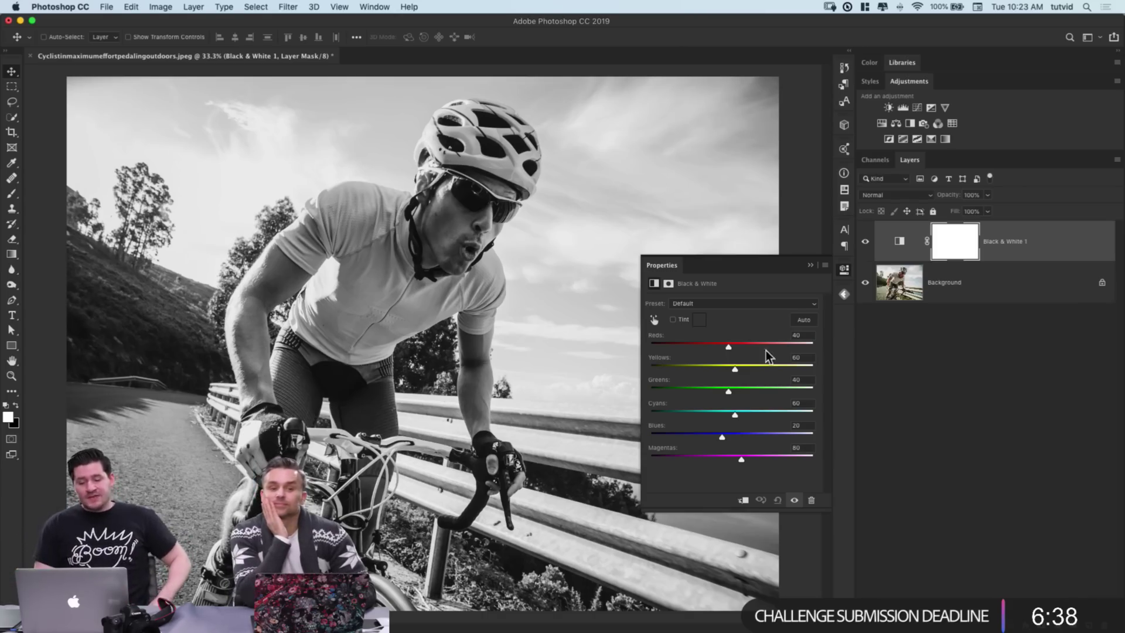
left_click(868, 241)
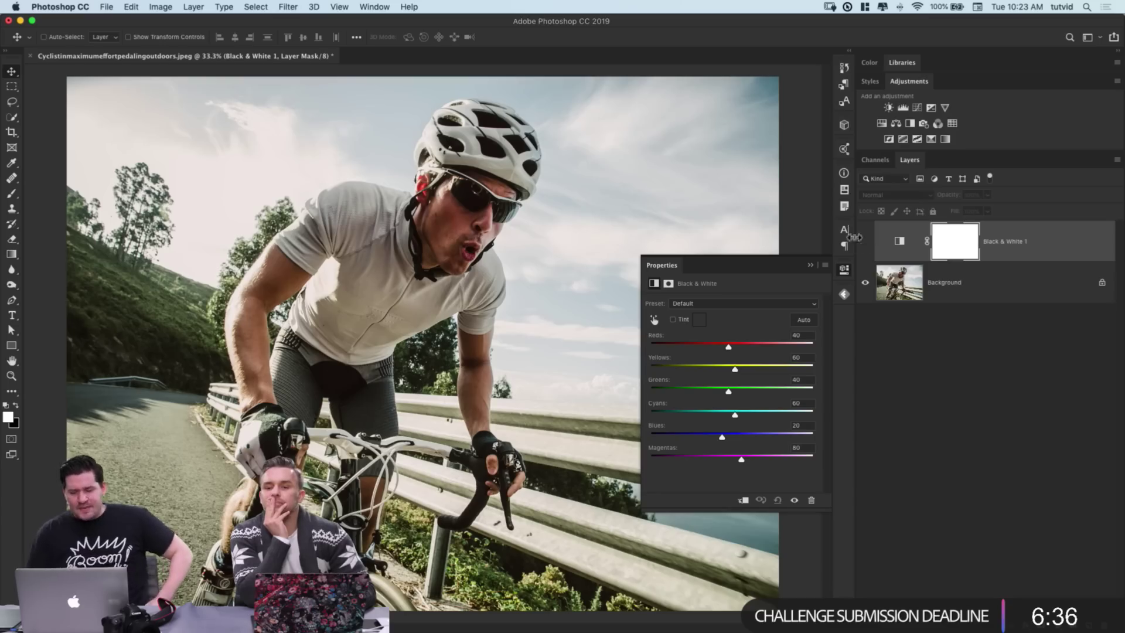
left_click(842, 275)
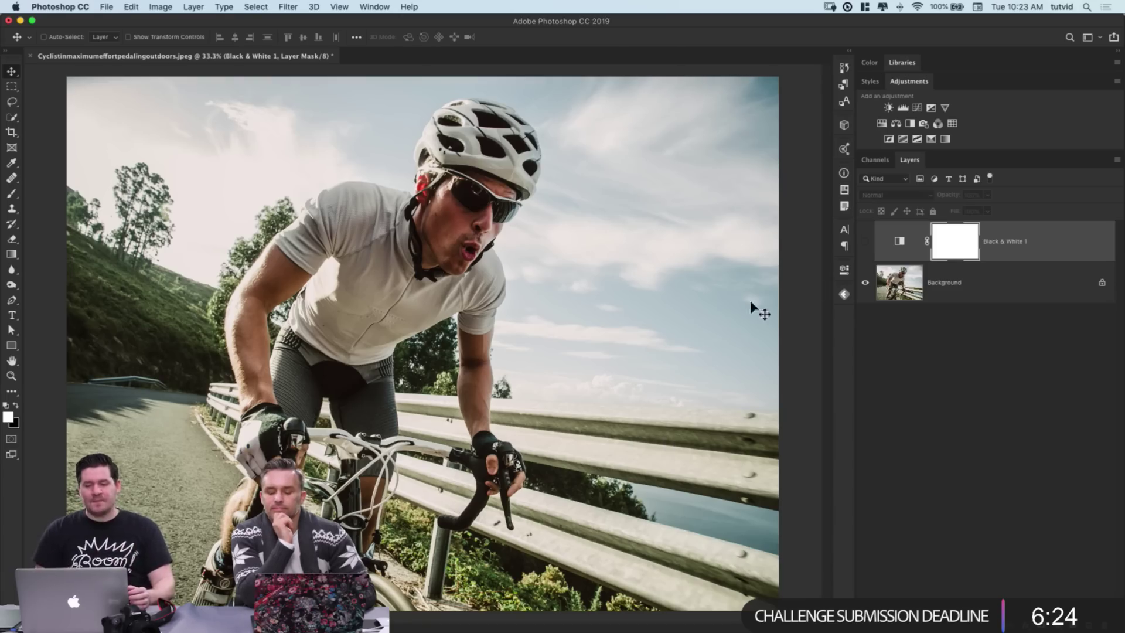
left_click(865, 242)
Step: Brighten the warm and green tones in the Black & White adjustment with Reds 74, Yellows 135 and Greens 153
double_click(899, 241)
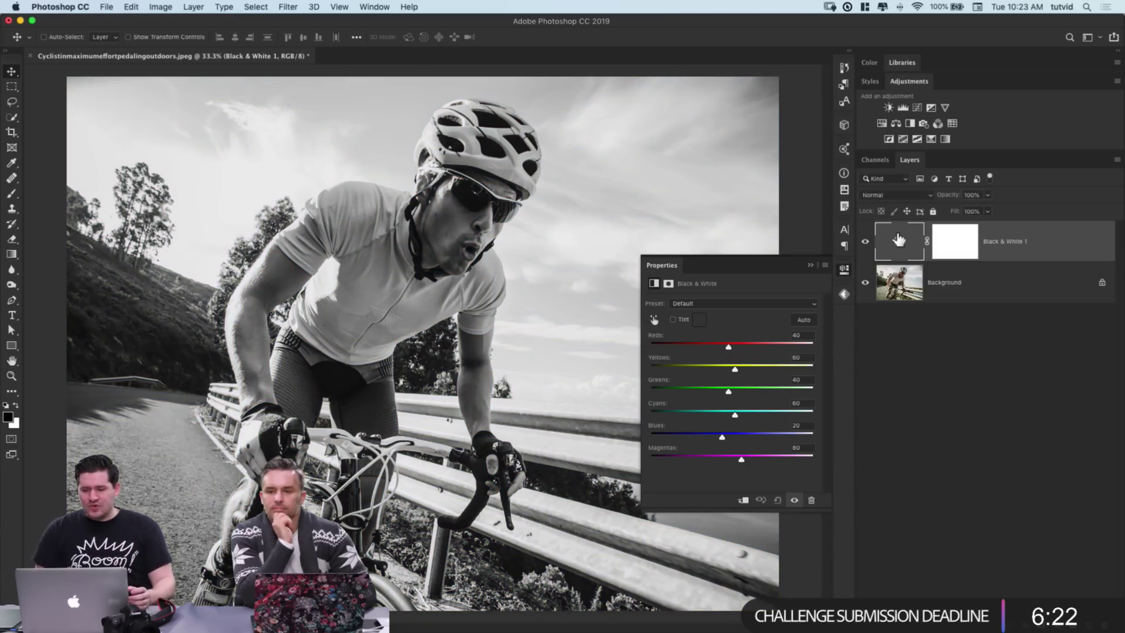
left_click_drag(753, 267, 153, 375)
left_click_drag(136, 490, 166, 509)
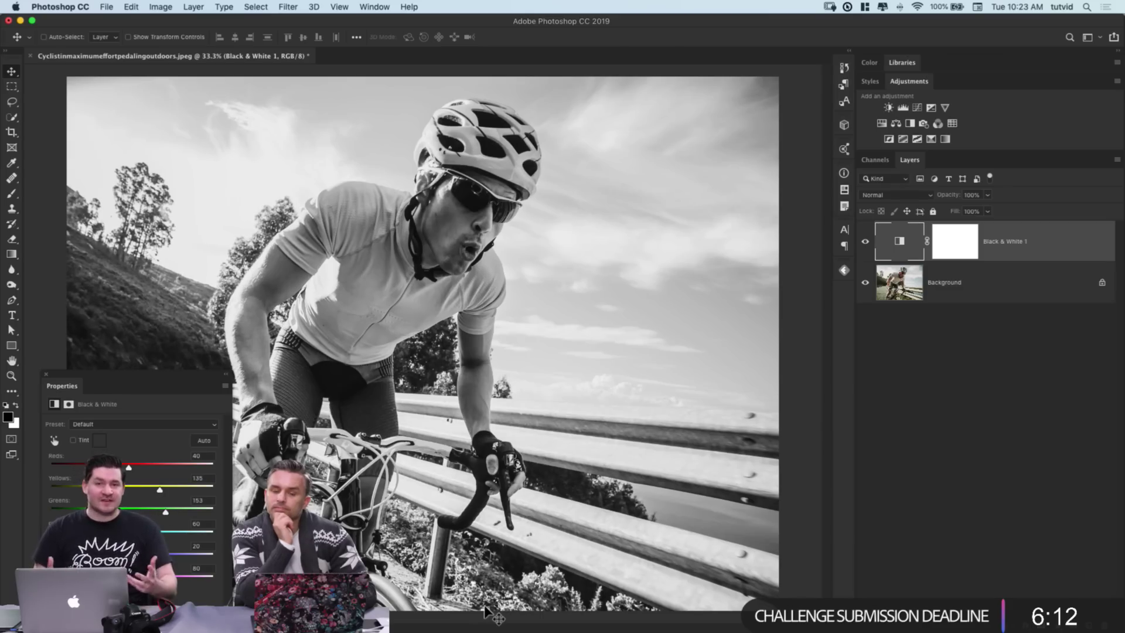
mouse_move(138, 465)
left_mouse_down()
mouse_move(177, 468)
mouse_move(170, 475)
mouse_move(187, 482)
mouse_move(171, 489)
mouse_move(180, 495)
mouse_move(122, 487)
mouse_move(153, 467)
mouse_move(178, 473)
mouse_move(140, 478)
left_mouse_up()
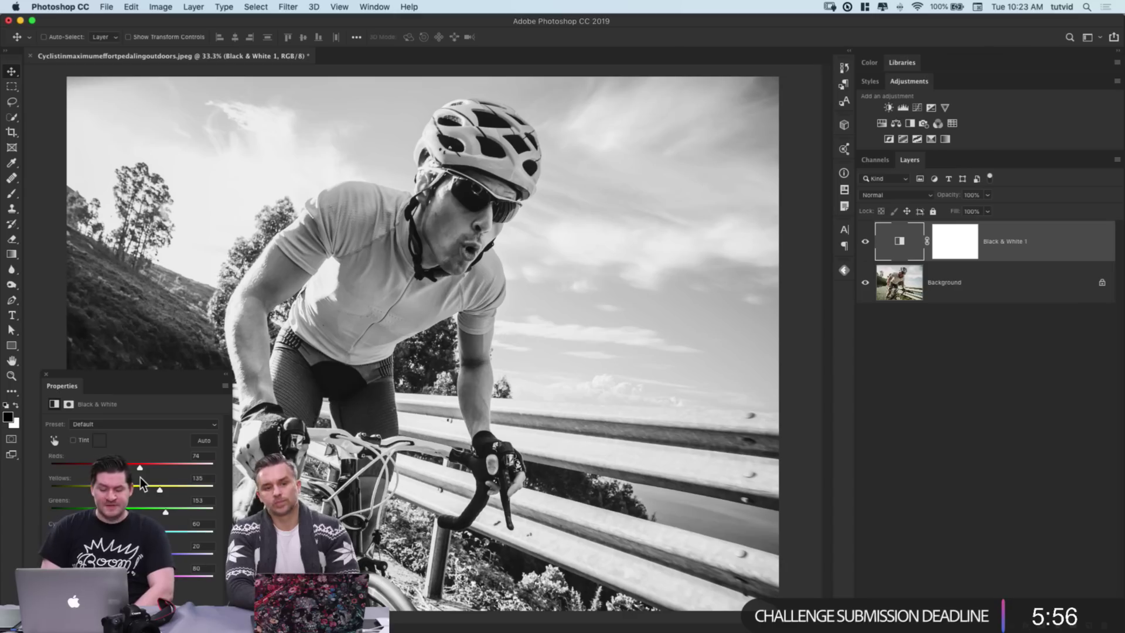
Step: Darken the sky in the Black & White adjustment with Cyans at -173, Blues at -92 and Magentas at -123
left_click_drag(122, 553, 70, 553)
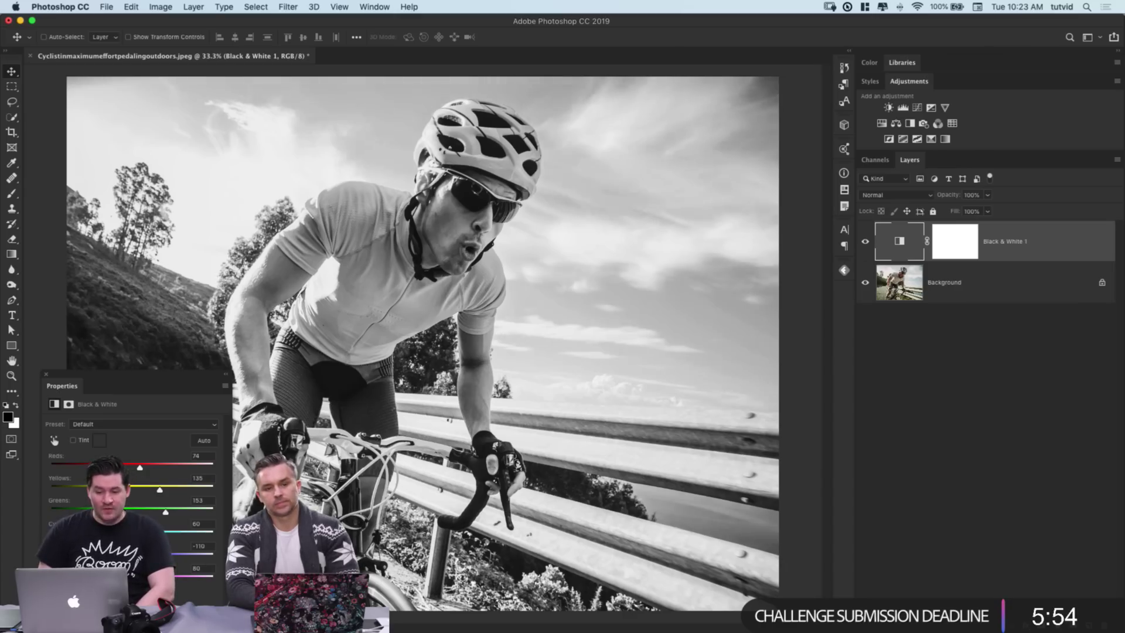
left_click_drag(135, 531, 69, 553)
left_click_drag(139, 576, 76, 576)
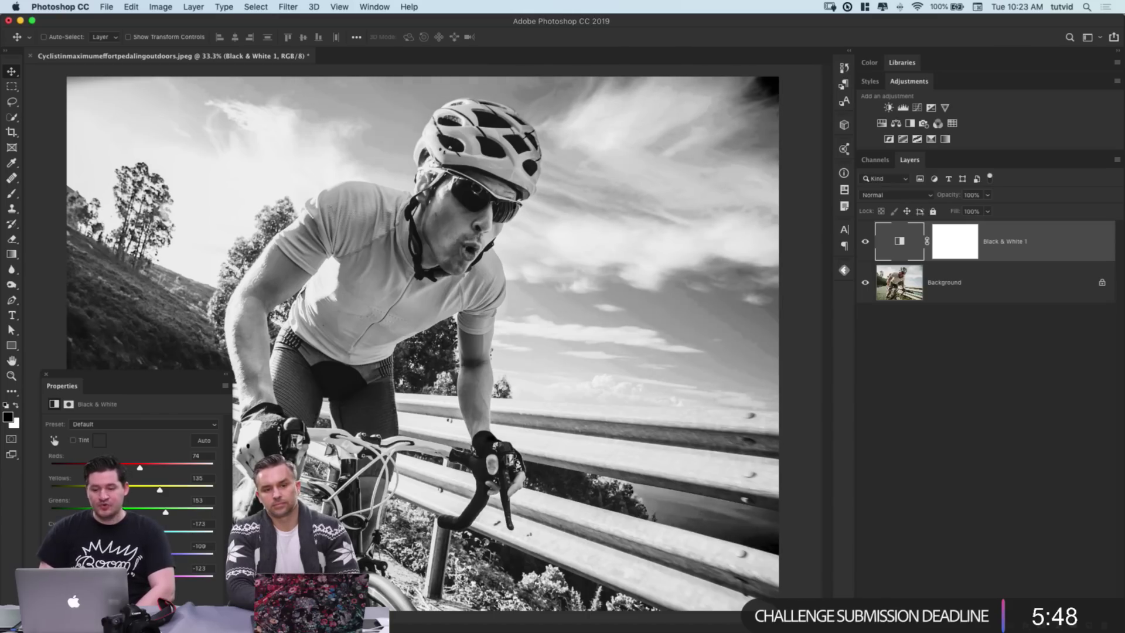
left_click_drag(69, 553, 86, 554)
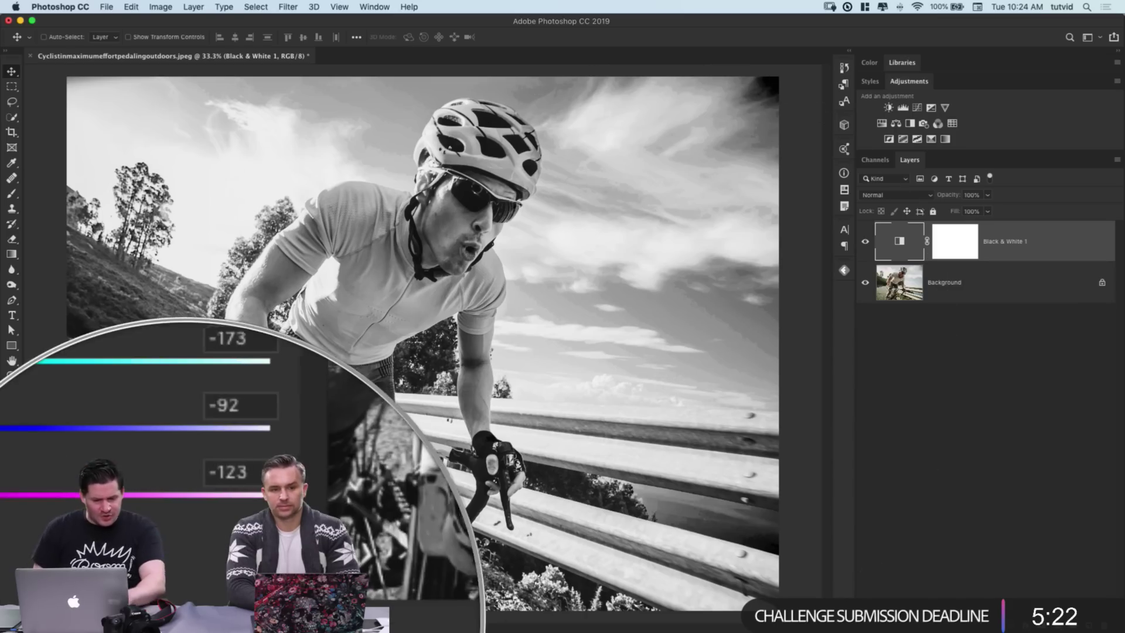
Step: Reset the Black & White adjustment to its default values and dock the Properties panel again
left_click_drag(143, 396, 365, 168)
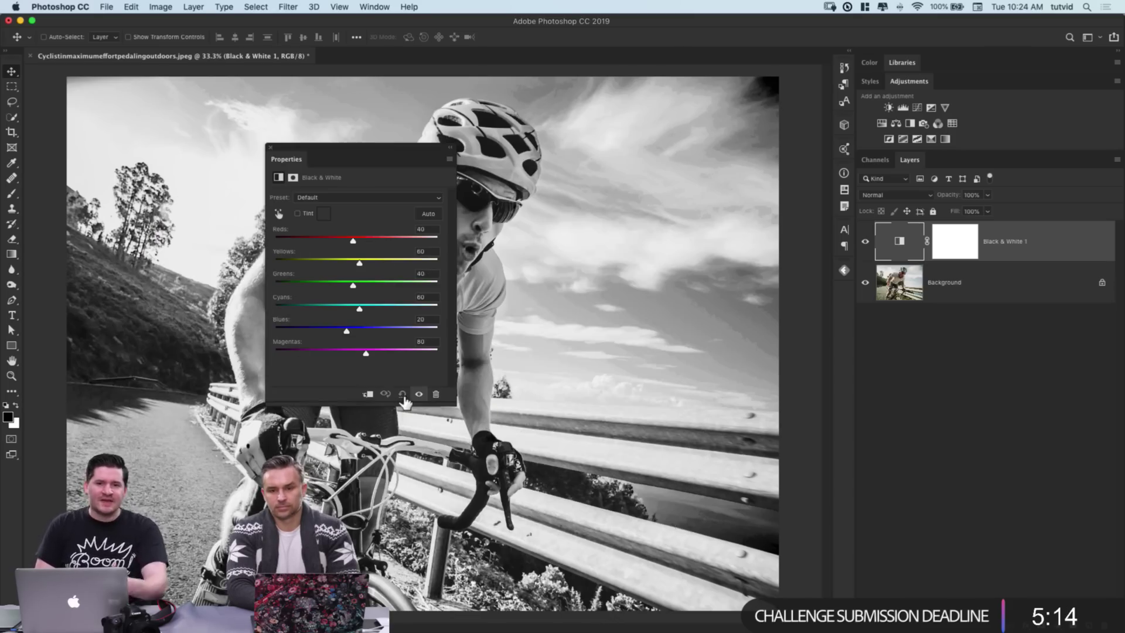
left_click(402, 394)
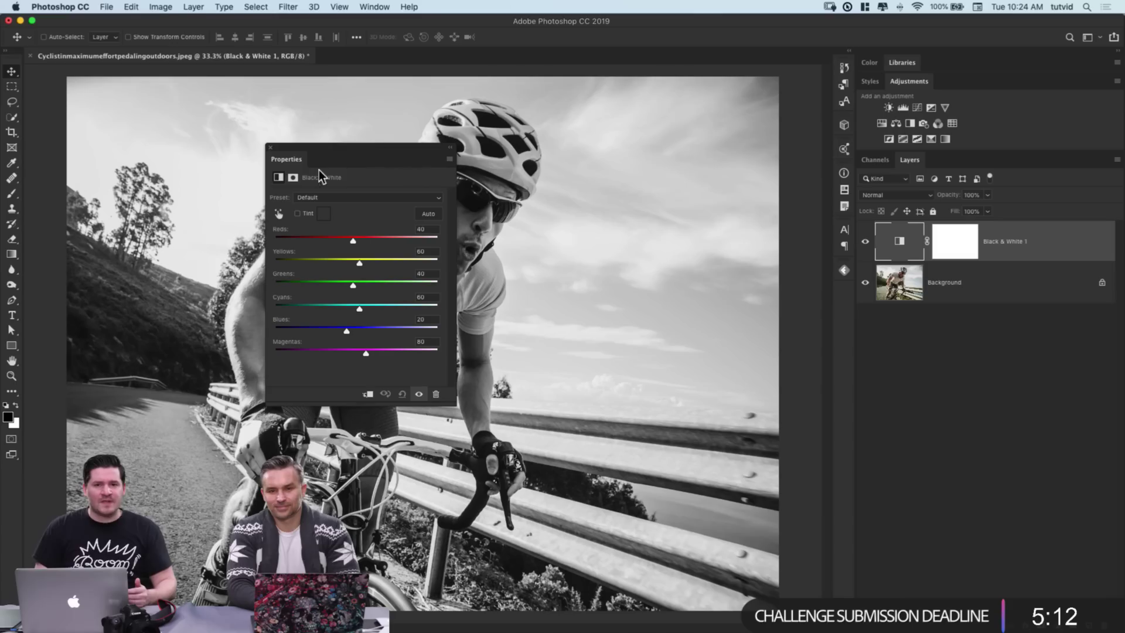
left_click_drag(287, 159, 843, 290)
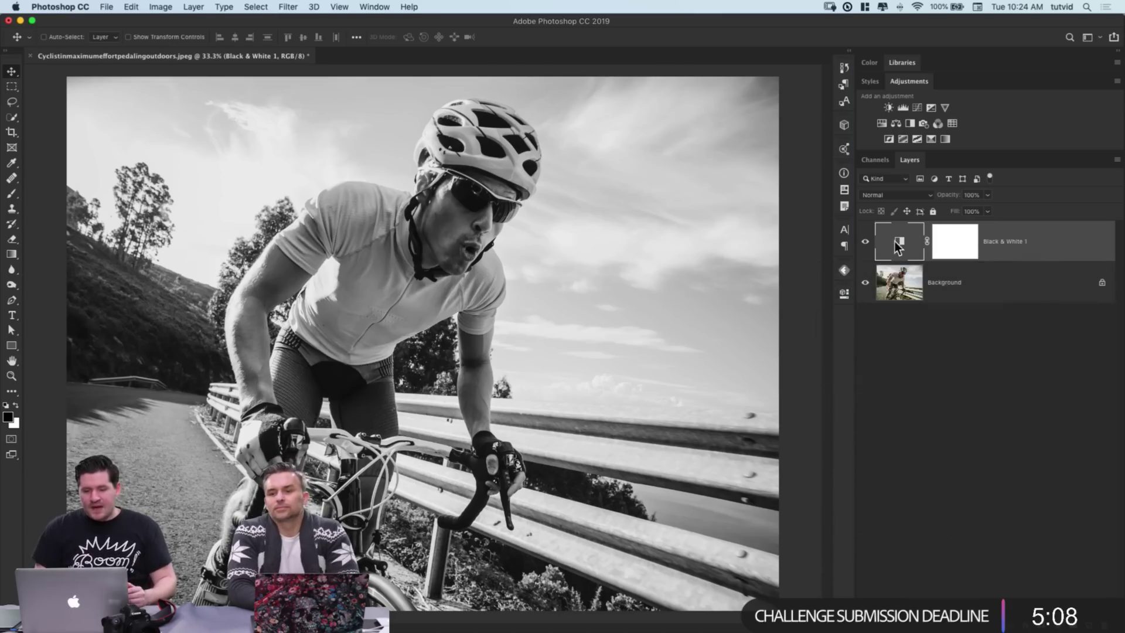
Step: Set the Black & White layer's blend mode to Multiply and compare the cyclist photo with and without it
left_click(901, 195)
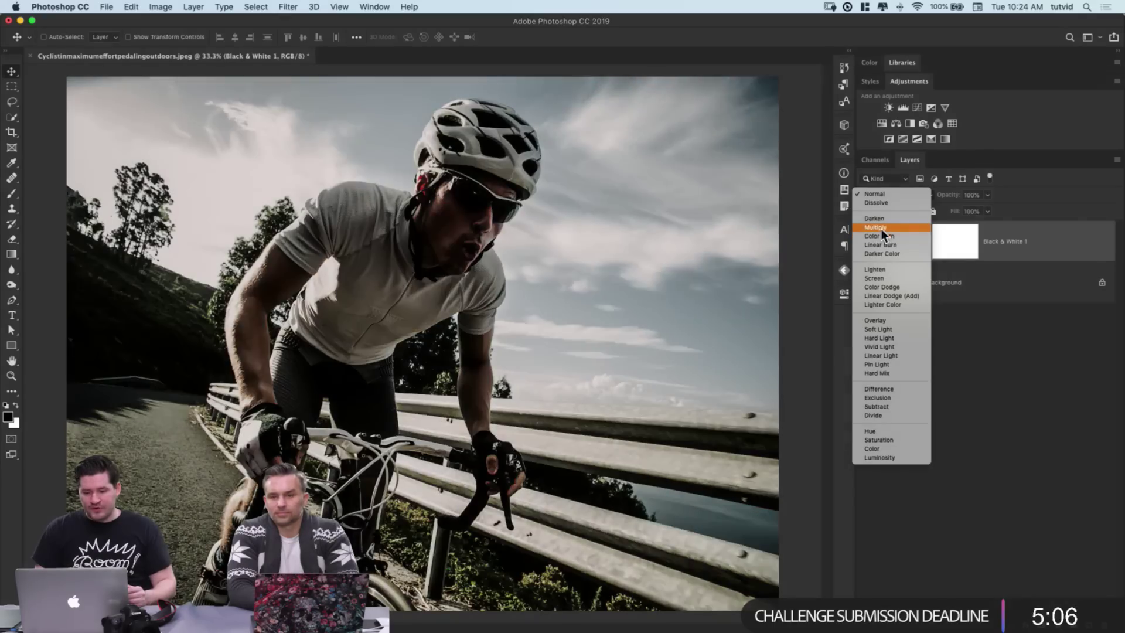
left_click(879, 227)
left_click(865, 241)
left_click(865, 241)
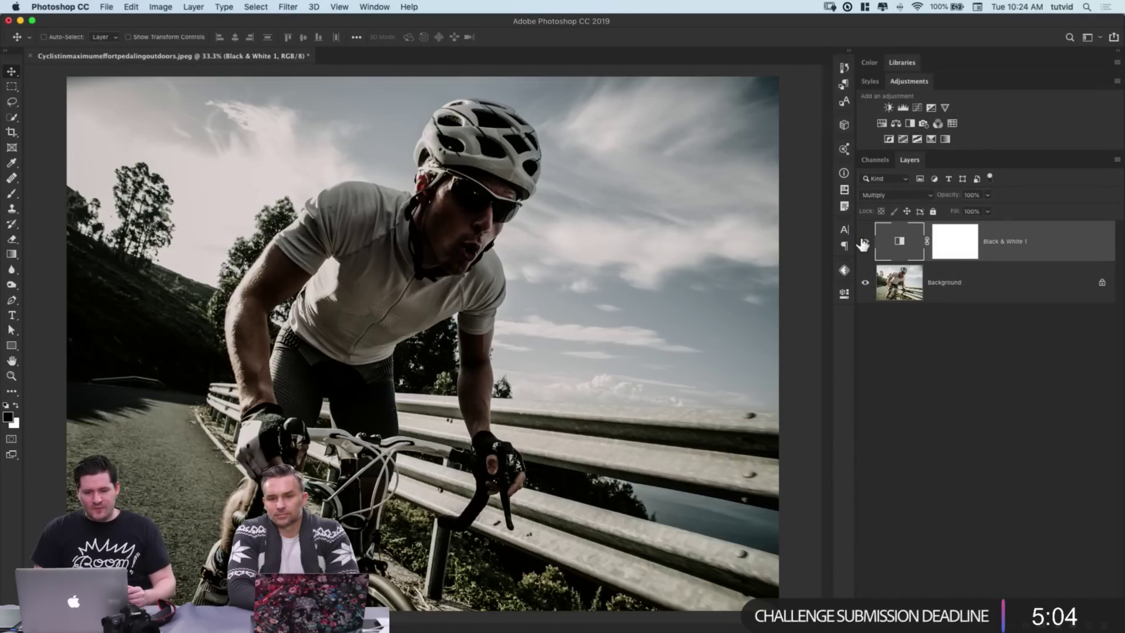
left_click(866, 241)
left_click(866, 242)
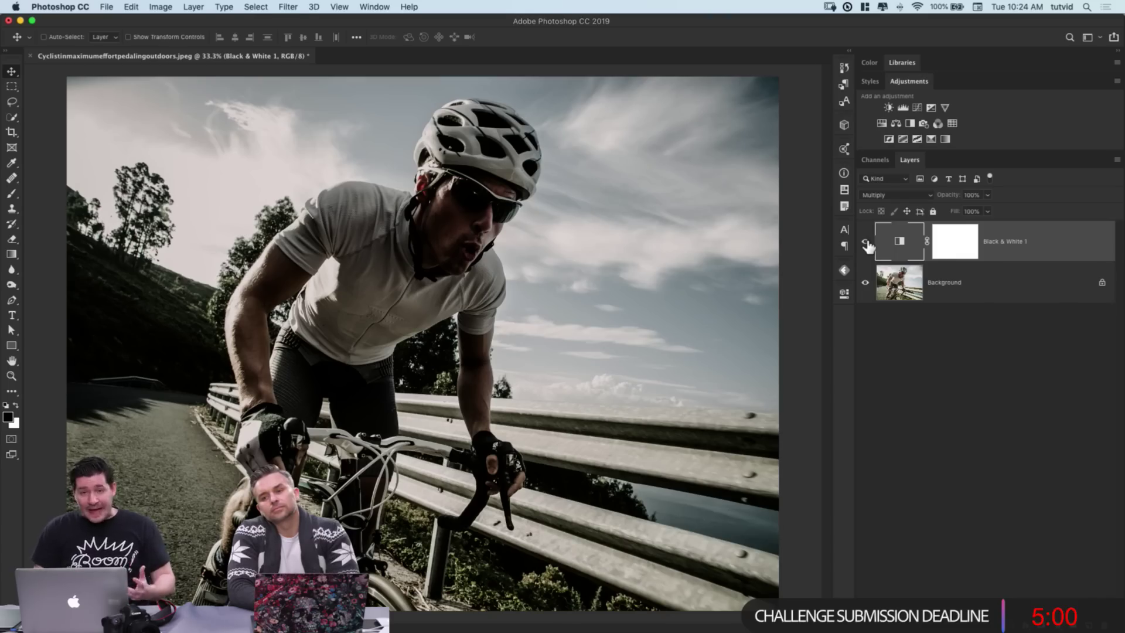
Step: Raise the Black & White adjustment's Reds to 234, Yellows to 216 and Greens to 167, and collapse its properties
double_click(899, 240)
left_click_drag(734, 372, 793, 369)
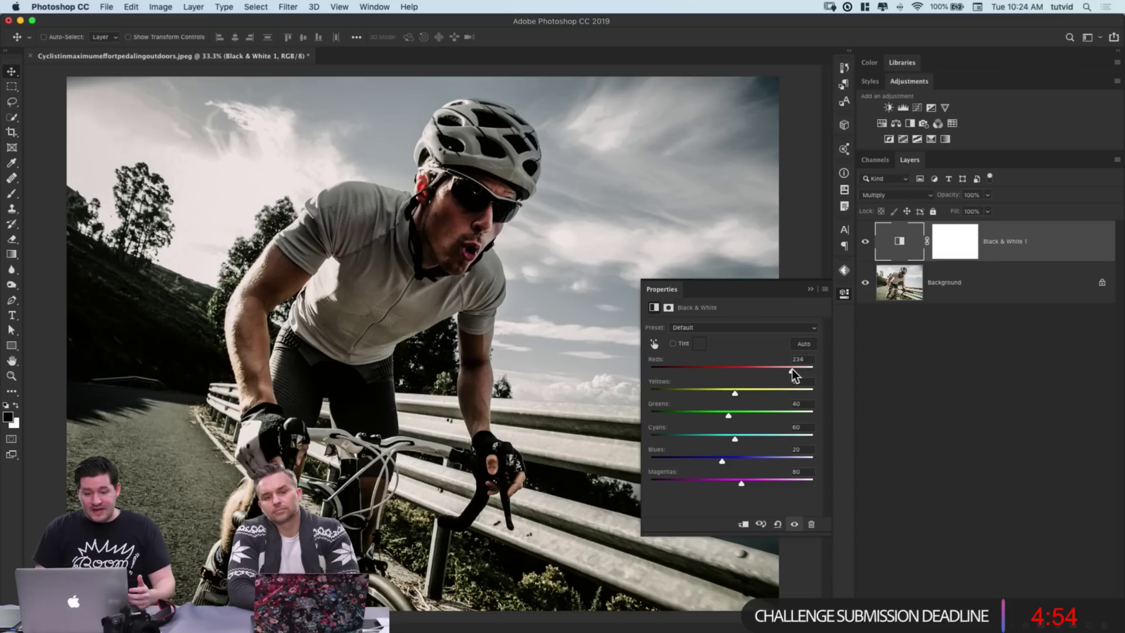
left_click_drag(736, 393, 778, 394)
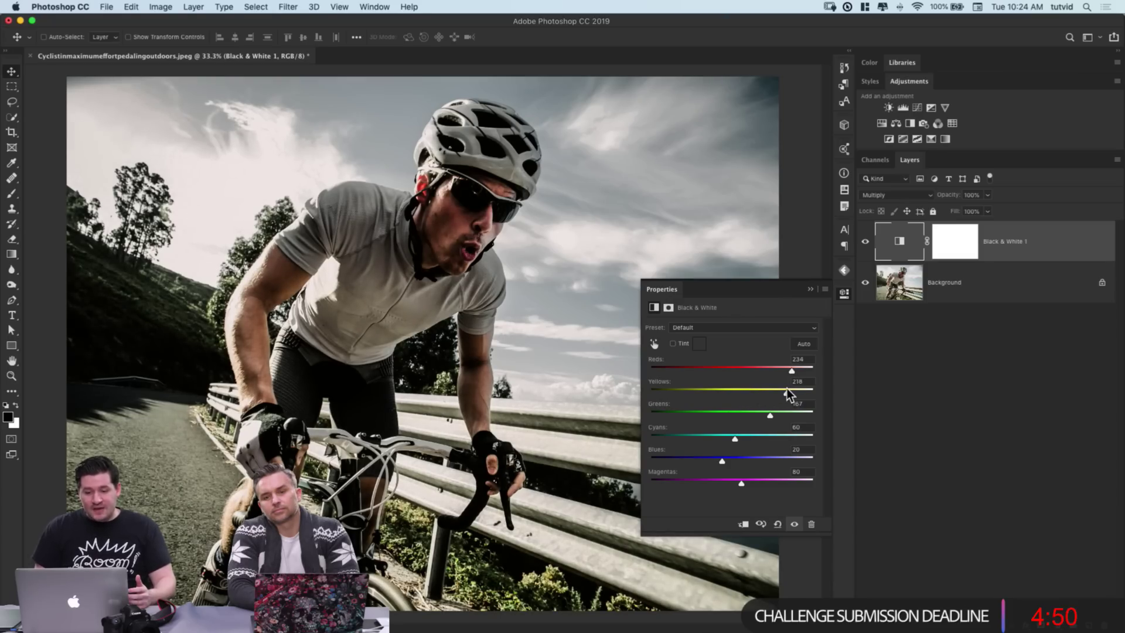
left_click(843, 295)
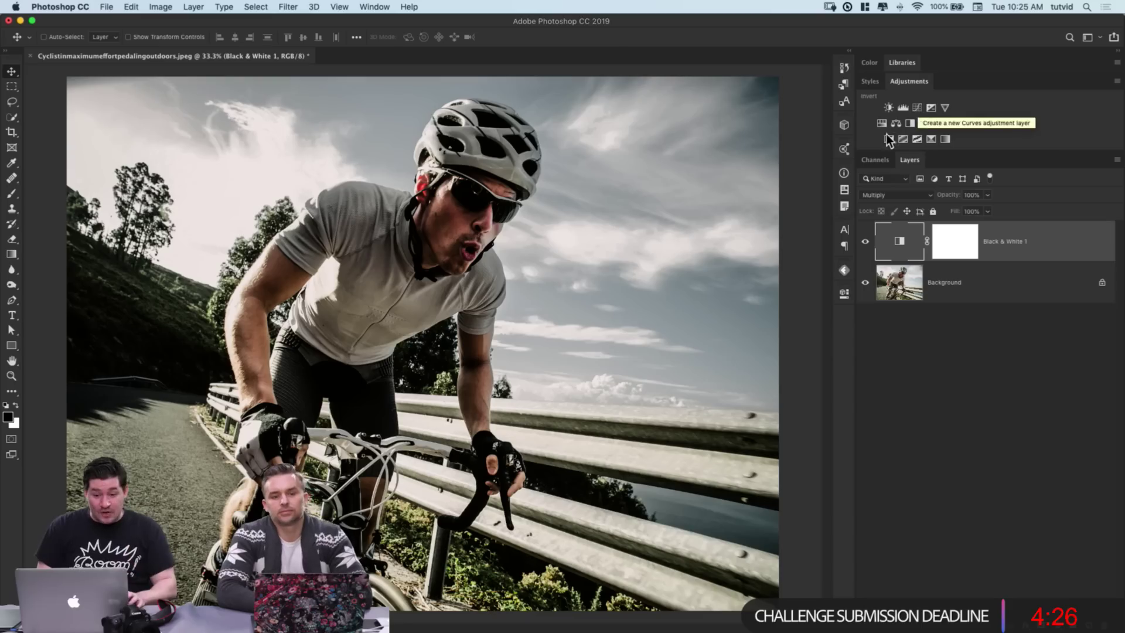
Step: Hide the Black & White layer and add a monochrome Channel Mixer adjustment layer directly above the Background
left_click(865, 241)
left_click(991, 282)
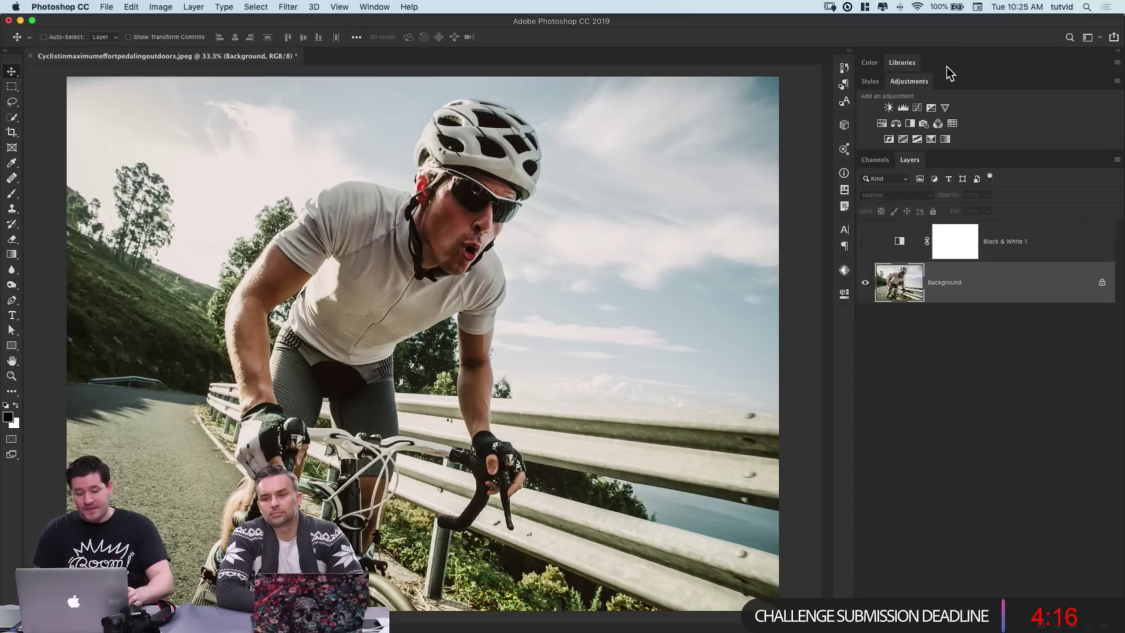
left_click(938, 125)
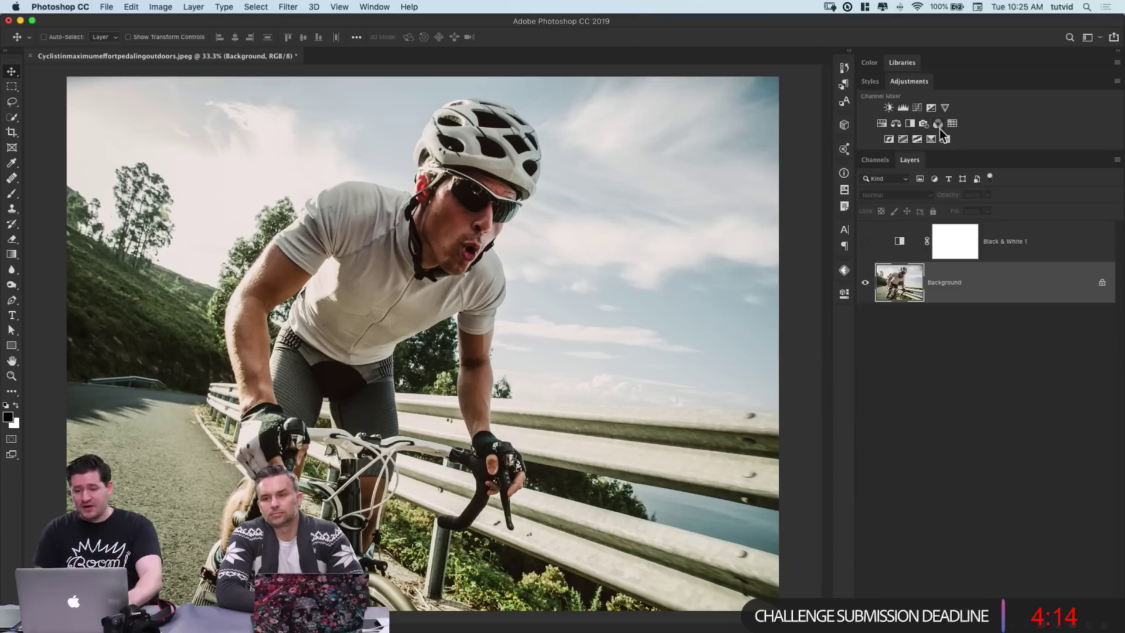
left_click(676, 357)
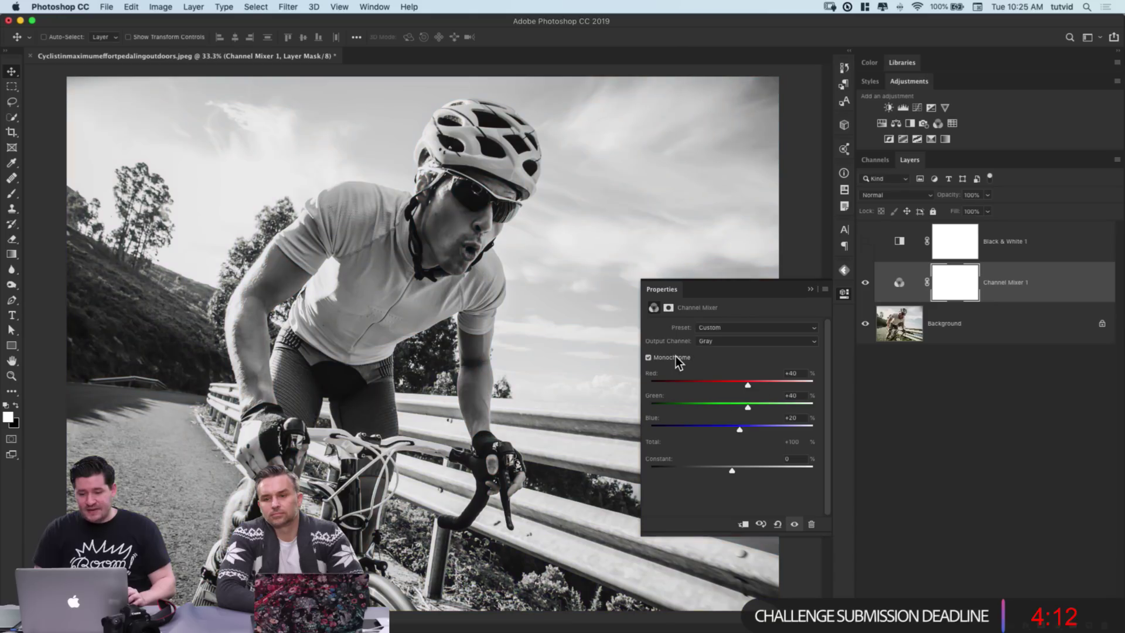
Step: Set the Channel Mixer layer to Multiply and its mix to Red +57, Green +55 and Blue +39
left_click(895, 196)
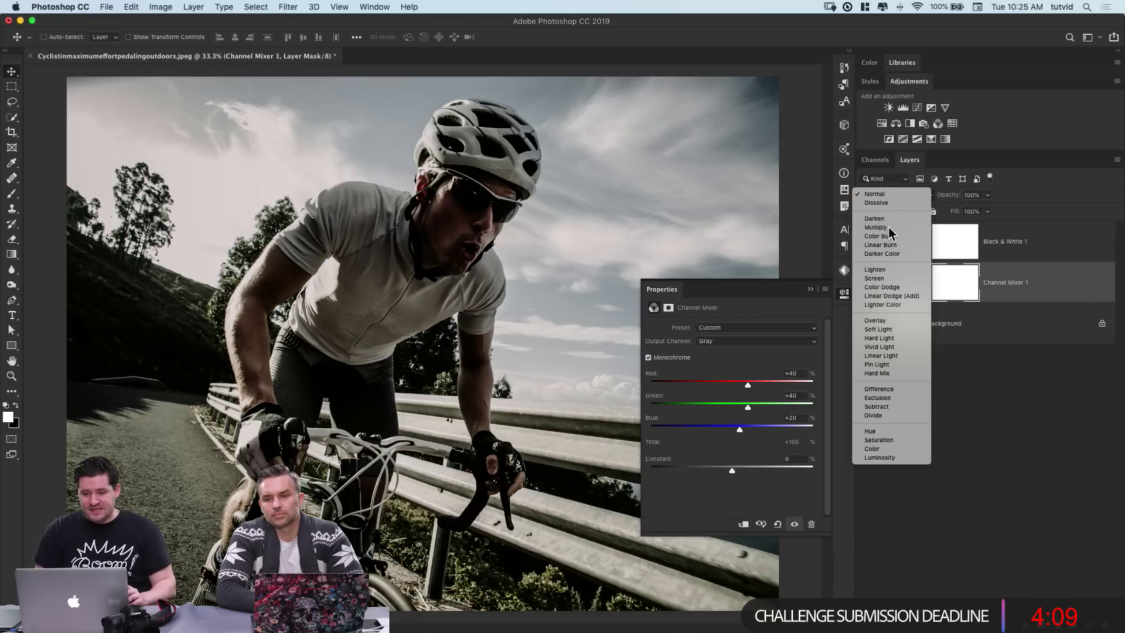
left_click(889, 227)
left_click_drag(757, 386, 748, 429)
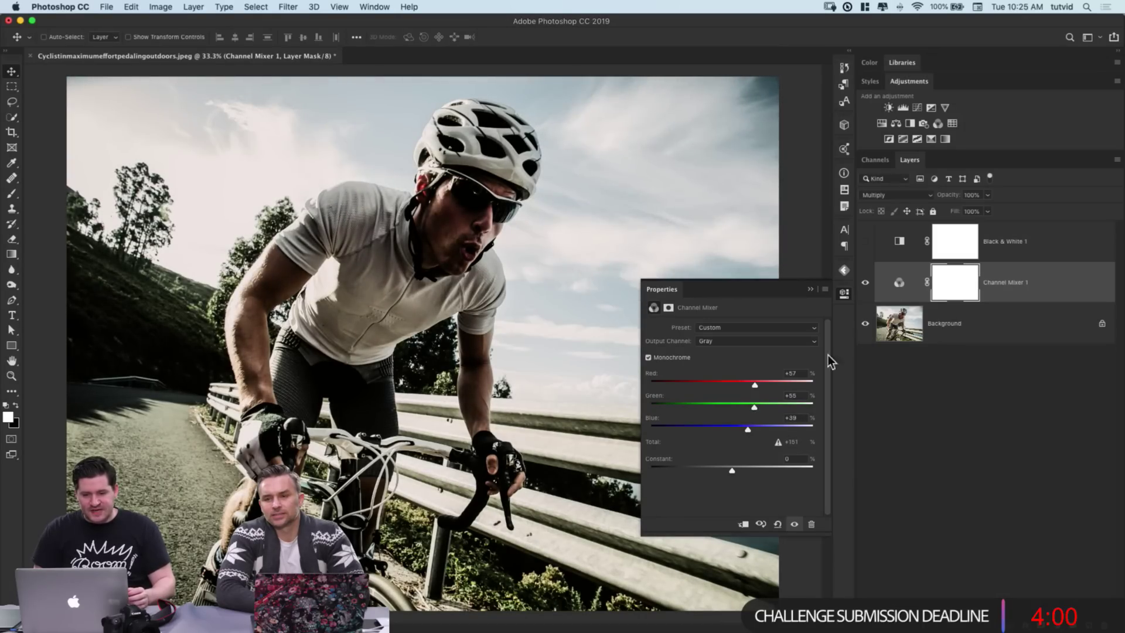
Step: Lower the Channel Mixer layer's opacity to 66% and compare the photo with and without the layer
left_click_drag(956, 199, 933, 200)
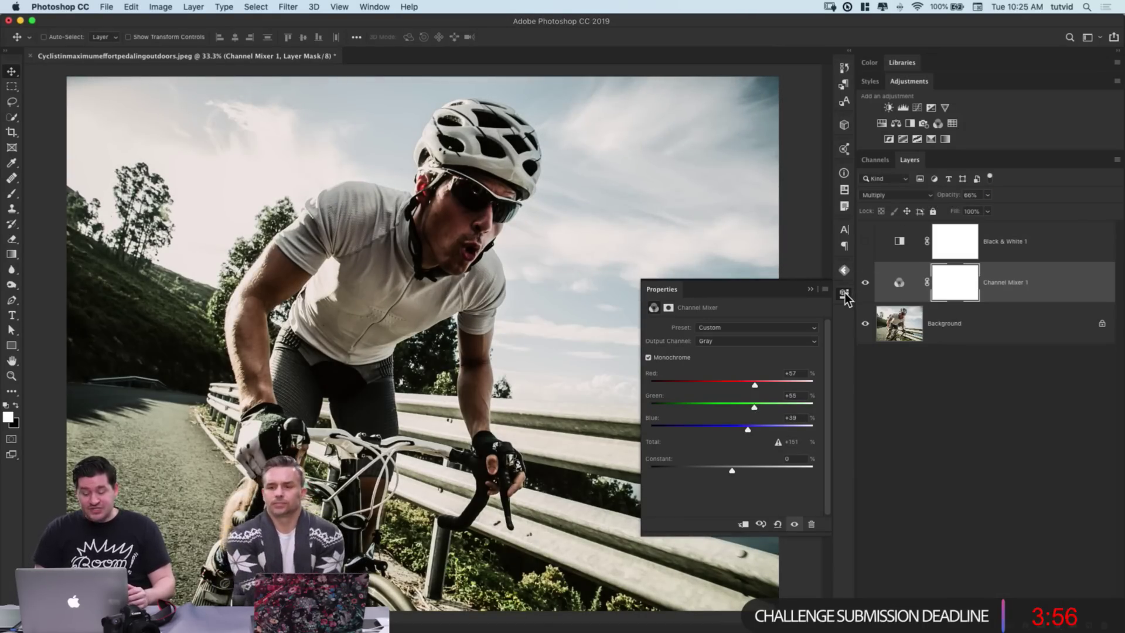
left_click(845, 293)
left_click(865, 283)
left_click(865, 283)
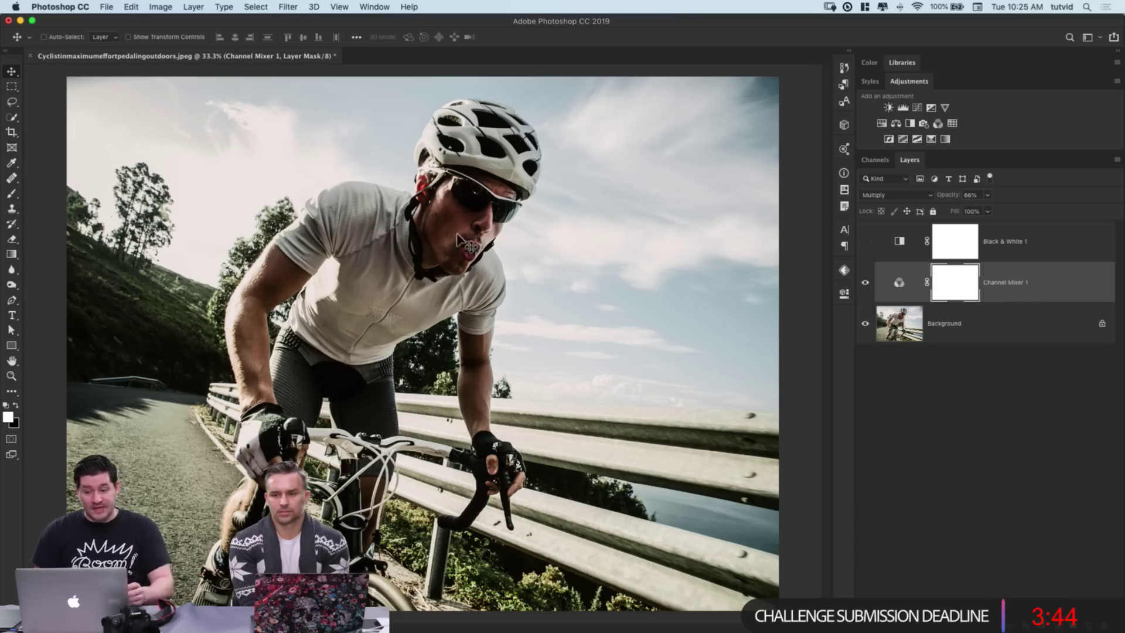
Step: Close the cyclist photo without saving and open the cheerful young man nightclub photo from the Images library
key("super+w")
left_click(529, 215)
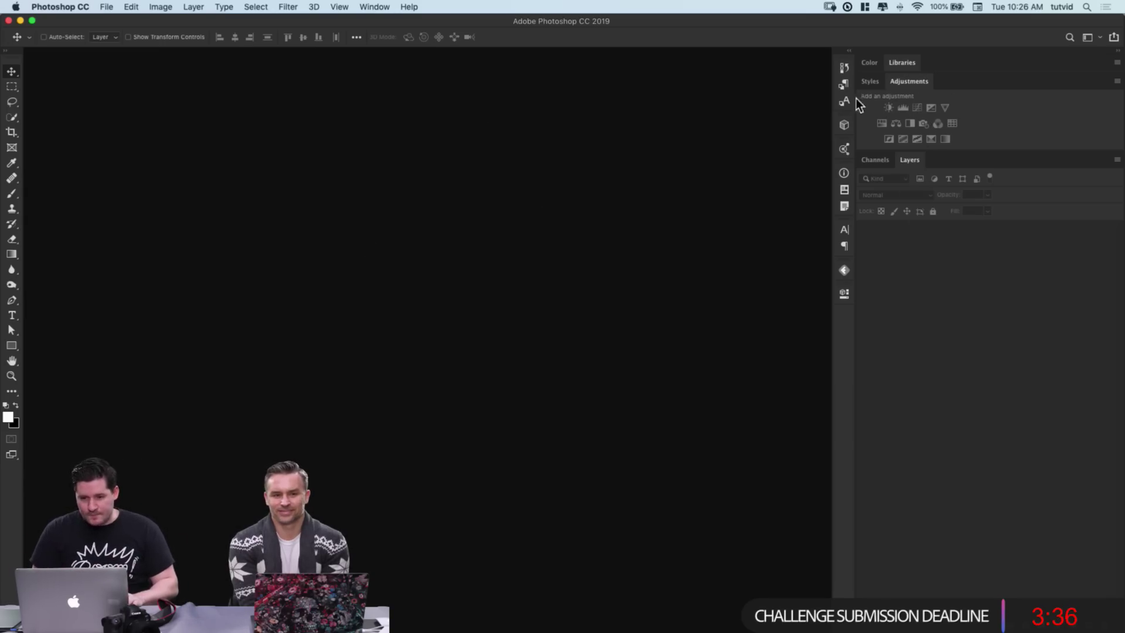
left_click(916, 62)
scroll(976, 210, "down", 3)
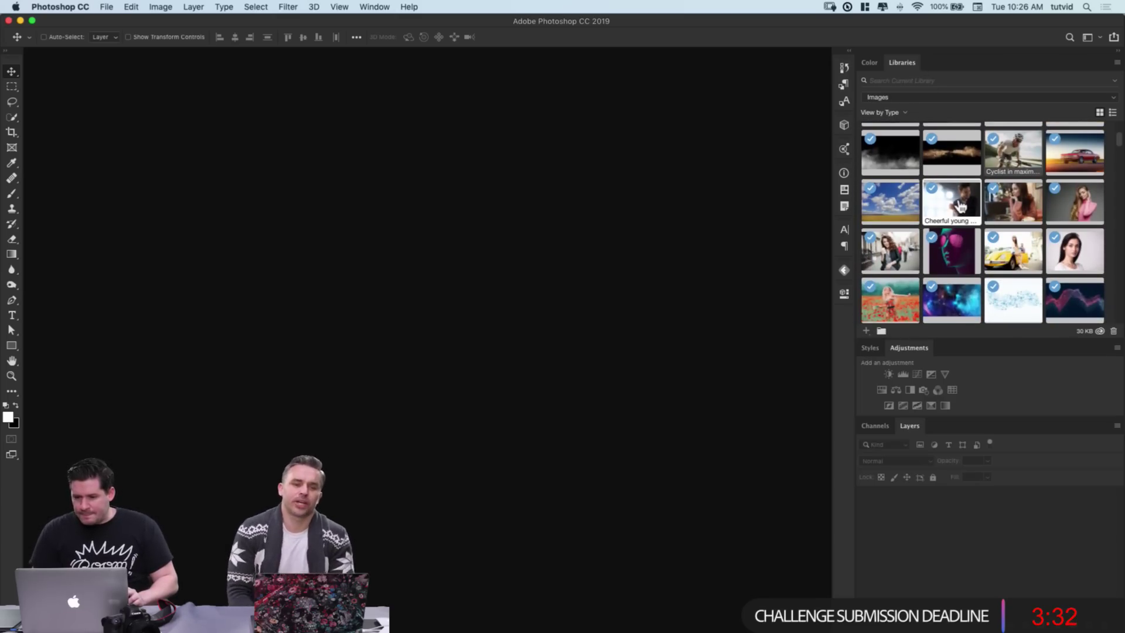
double_click(958, 204)
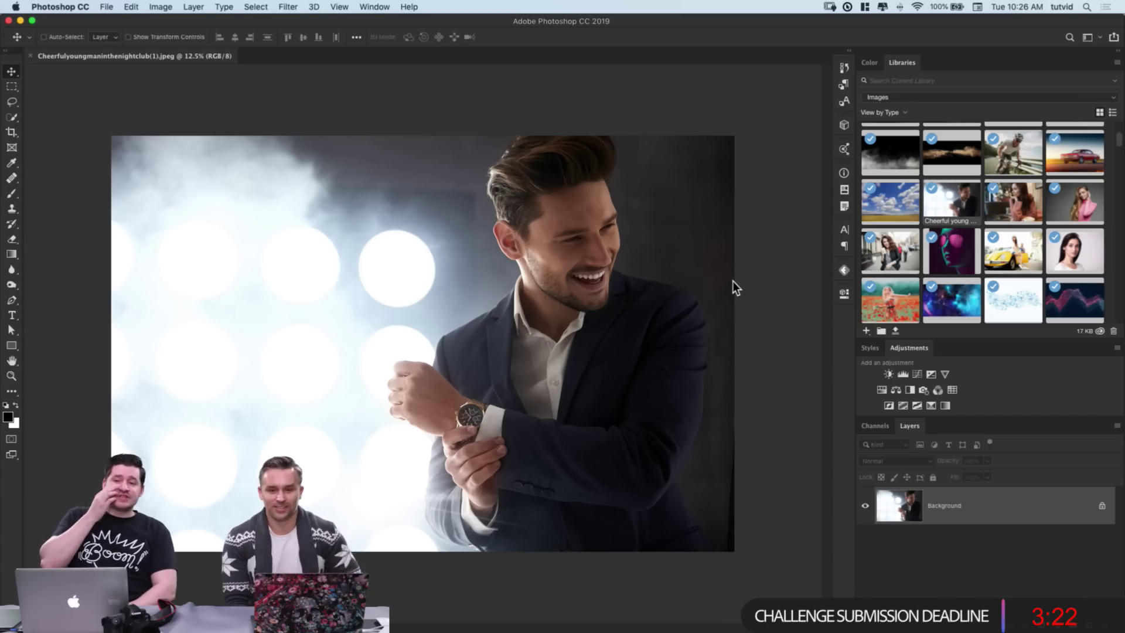
Step: View the portrait's Red and Green channels one at a time, ending on the Red channel
left_click(881, 431)
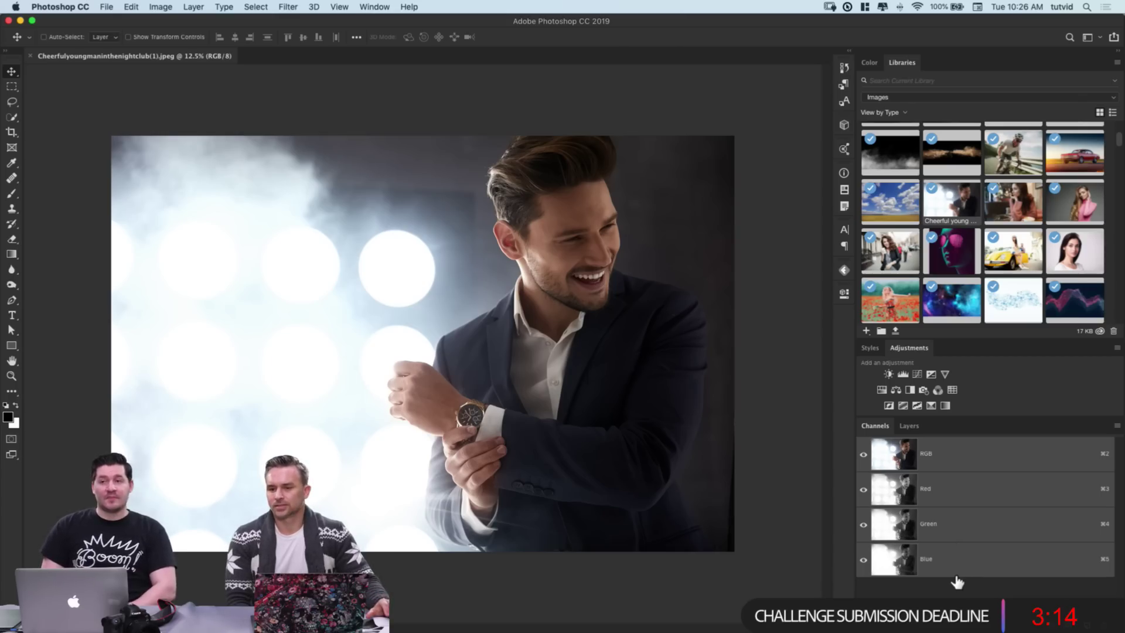
left_click(945, 497)
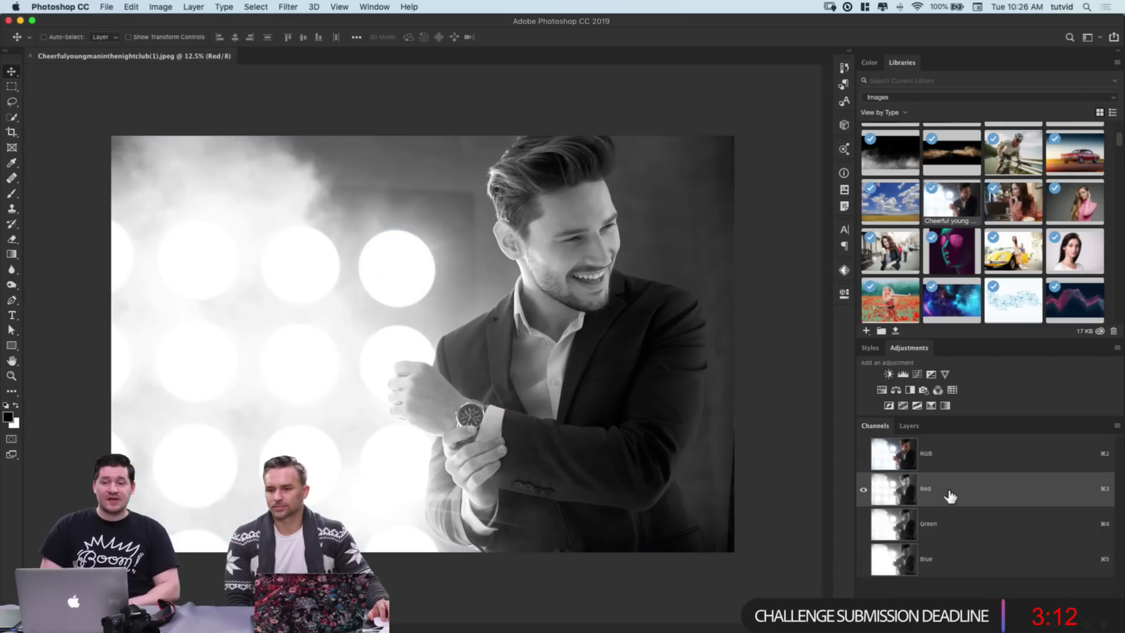
left_click(938, 540)
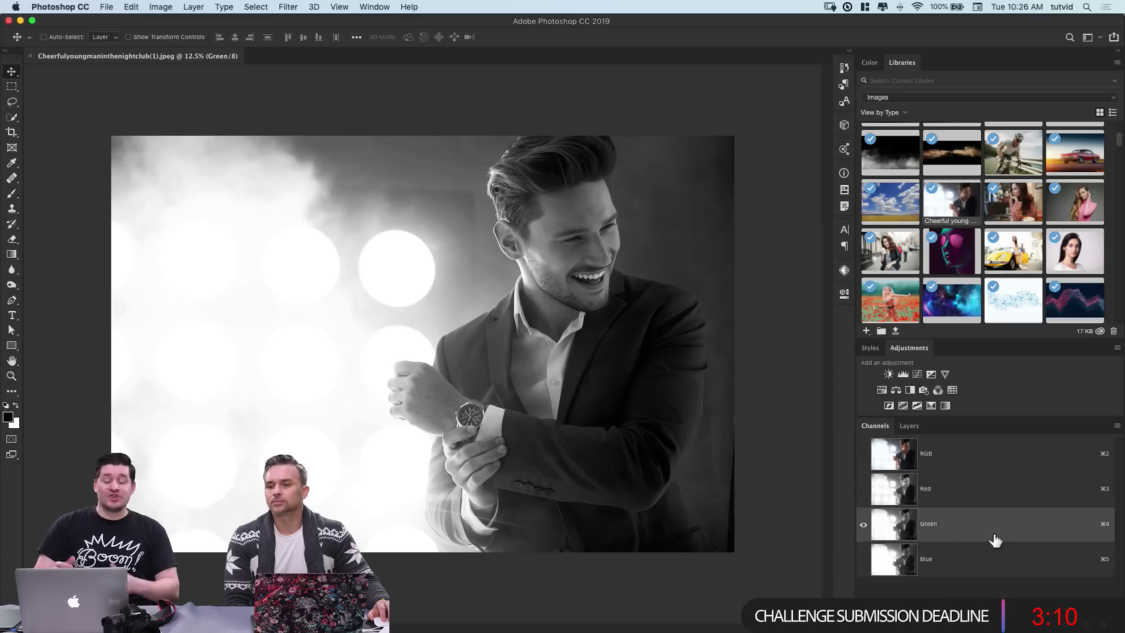
left_click(941, 491)
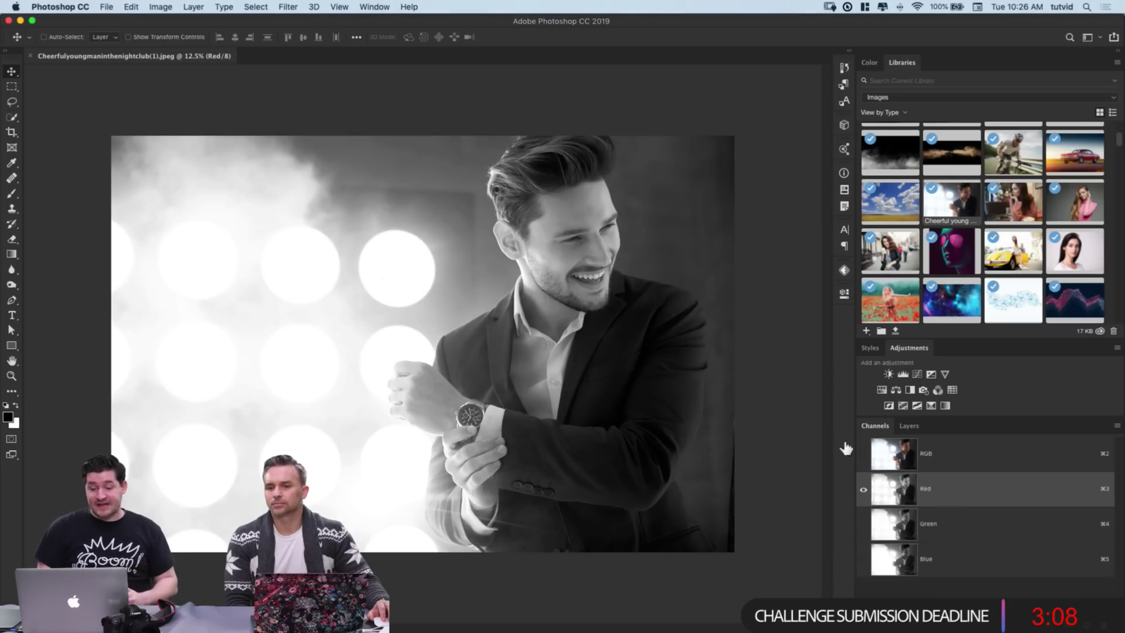
Step: Try a Sine-type Wave distortion on the Red channel, check the composite image and undo it
left_click(301, 7)
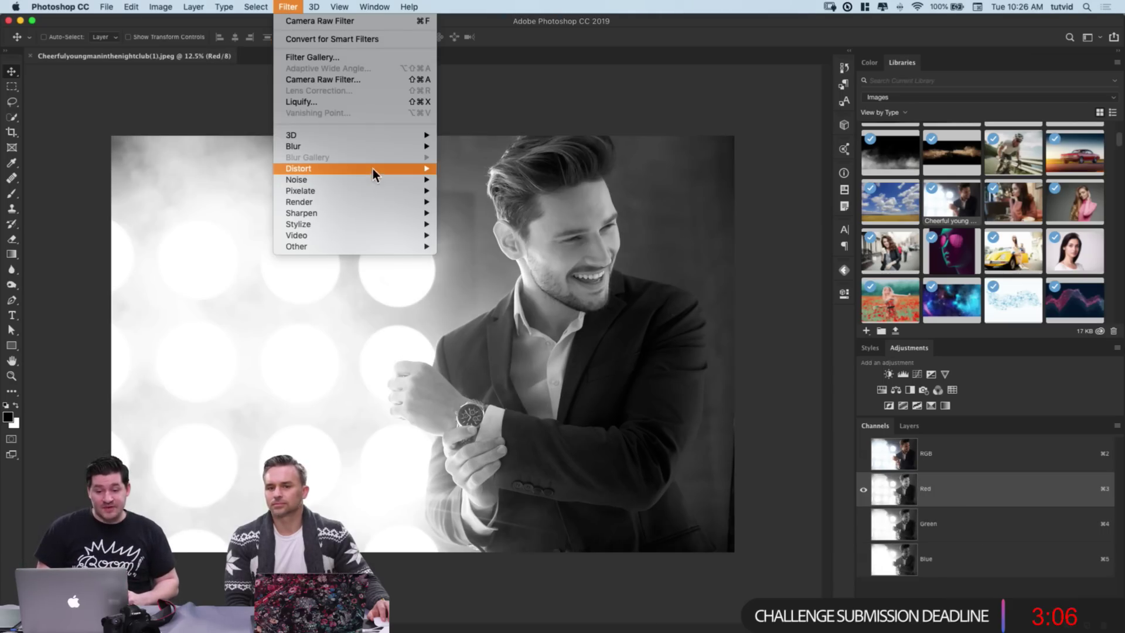
mouse_move(372, 169)
left_click(469, 246)
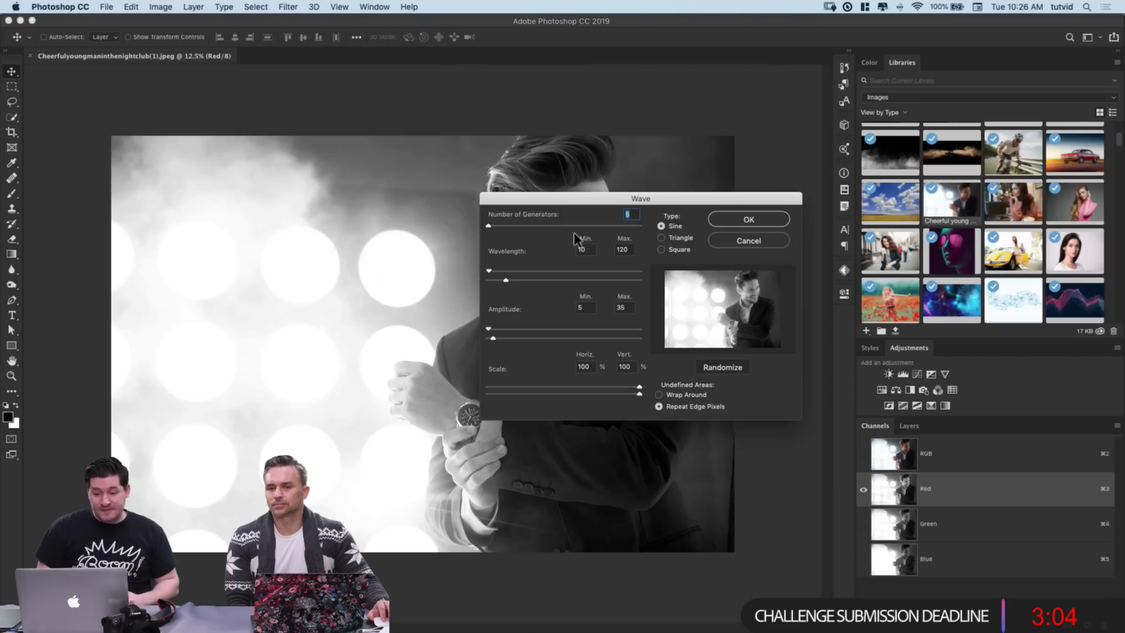
left_click(768, 220)
left_click(886, 460)
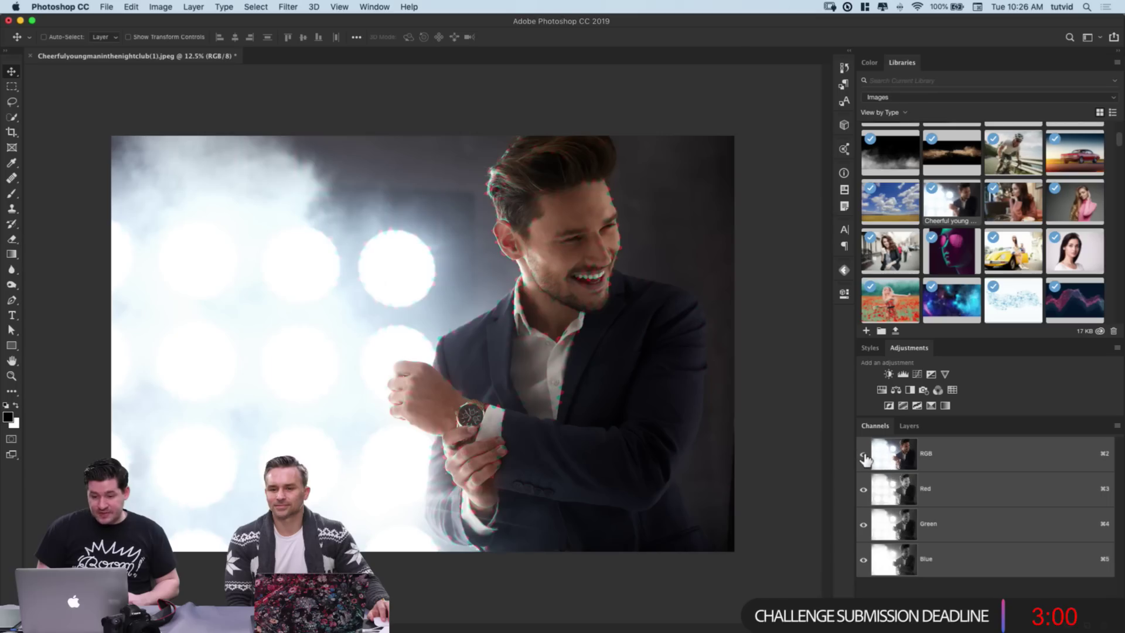
key("ctrl+z")
Step: Apply a Square-type Wave filter with minimum vertical scale to the Red channel, then return to the RGB composite and the layer list
left_click(896, 497)
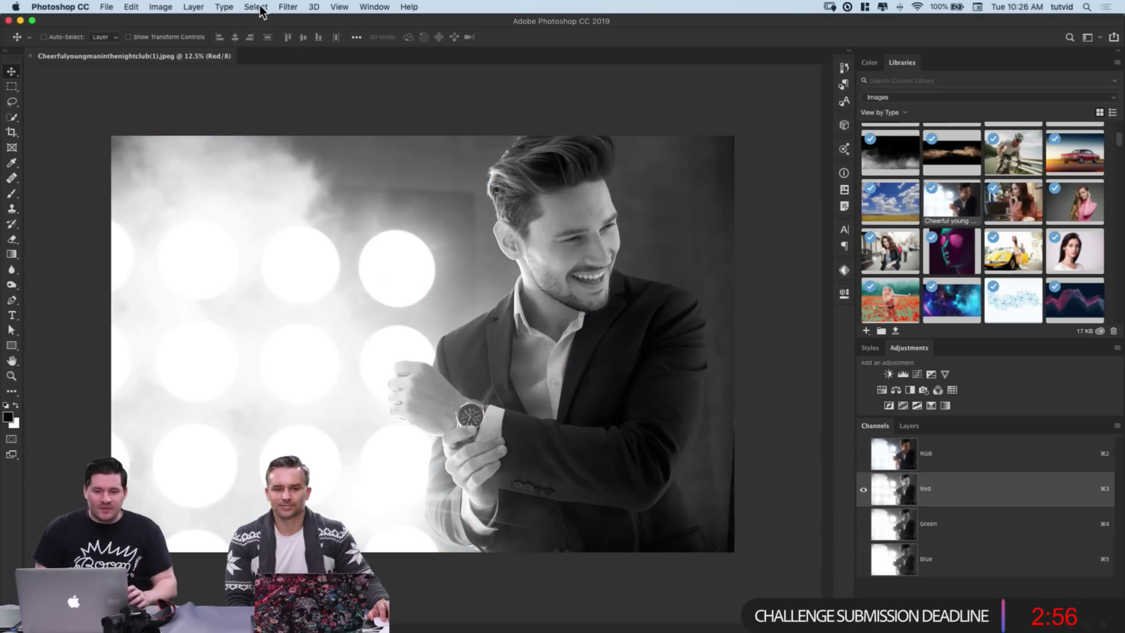
left_click(290, 7)
left_click(296, 21)
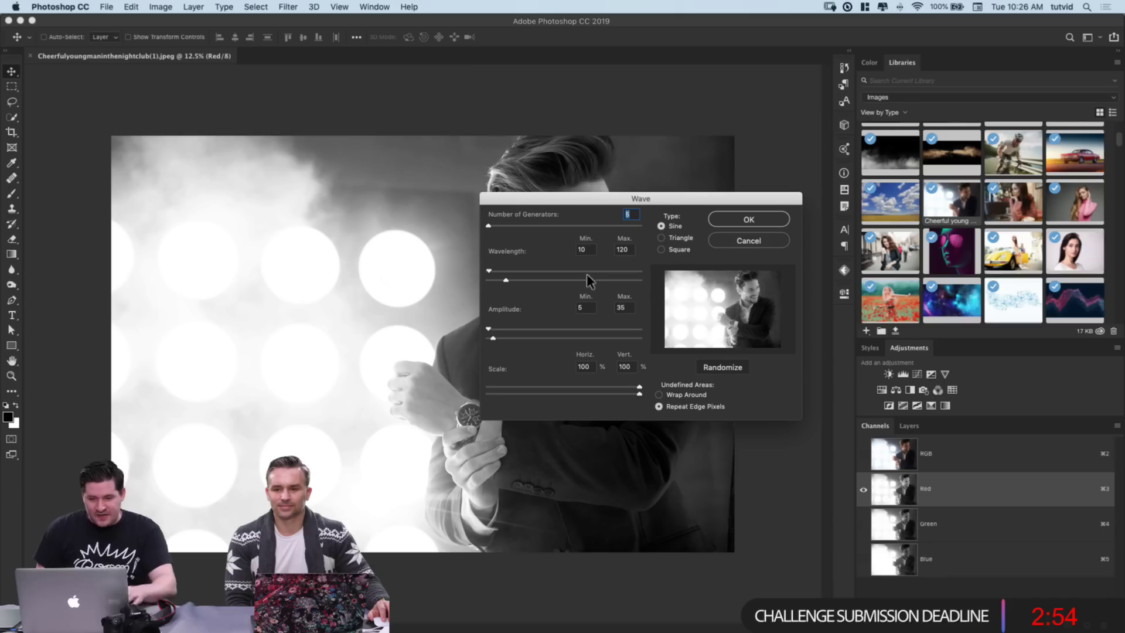
left_click(680, 250)
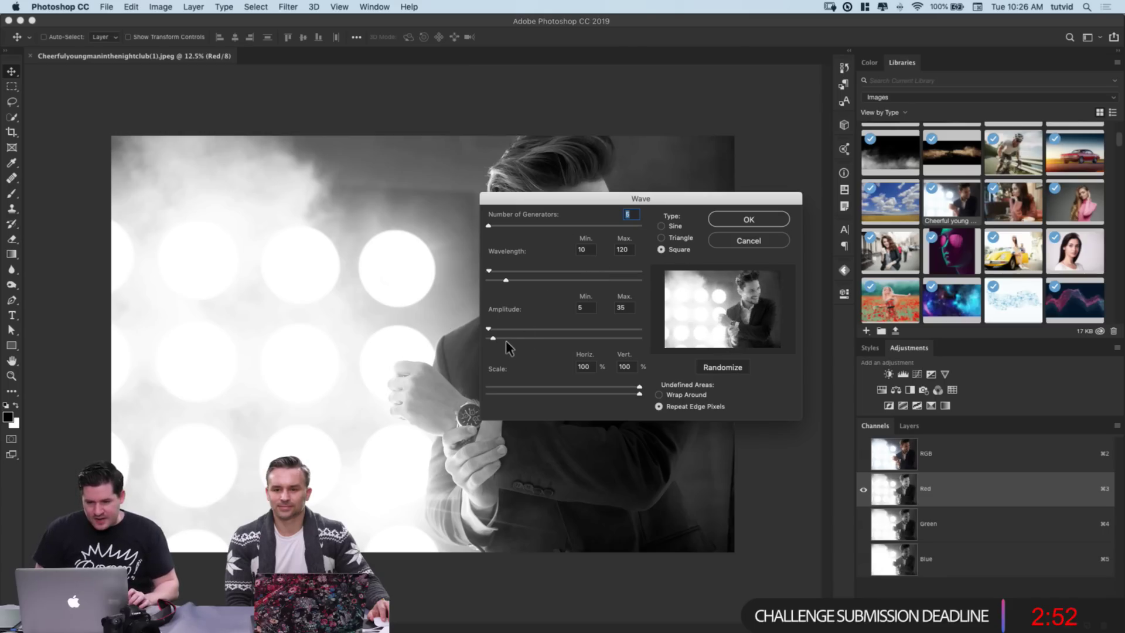
left_click_drag(627, 394, 487, 402)
left_click(756, 219)
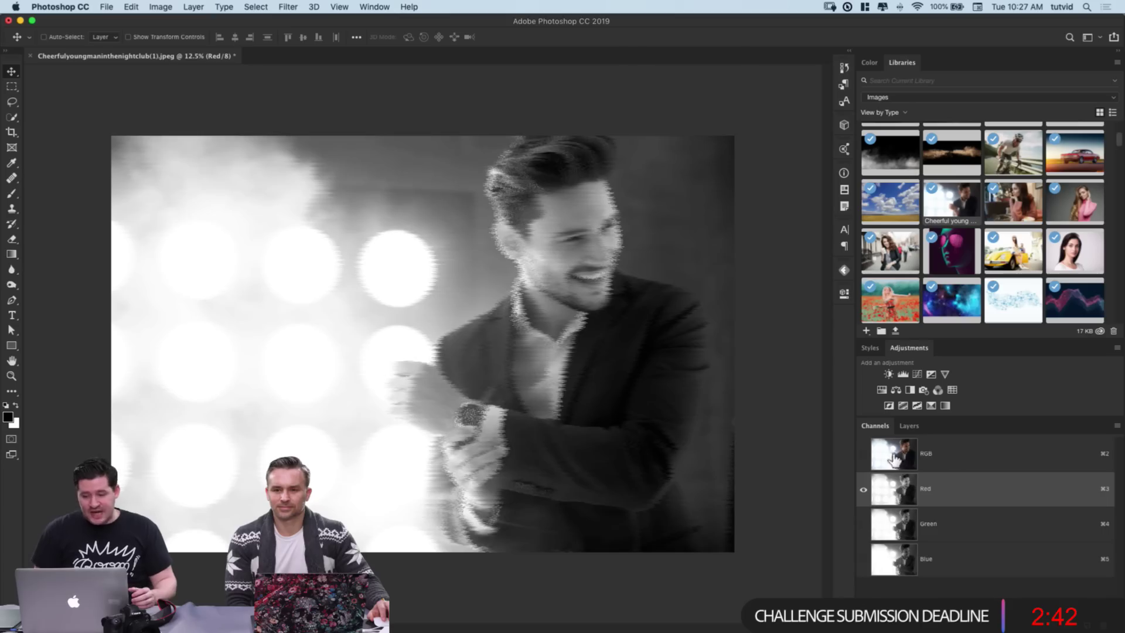
left_click(896, 460)
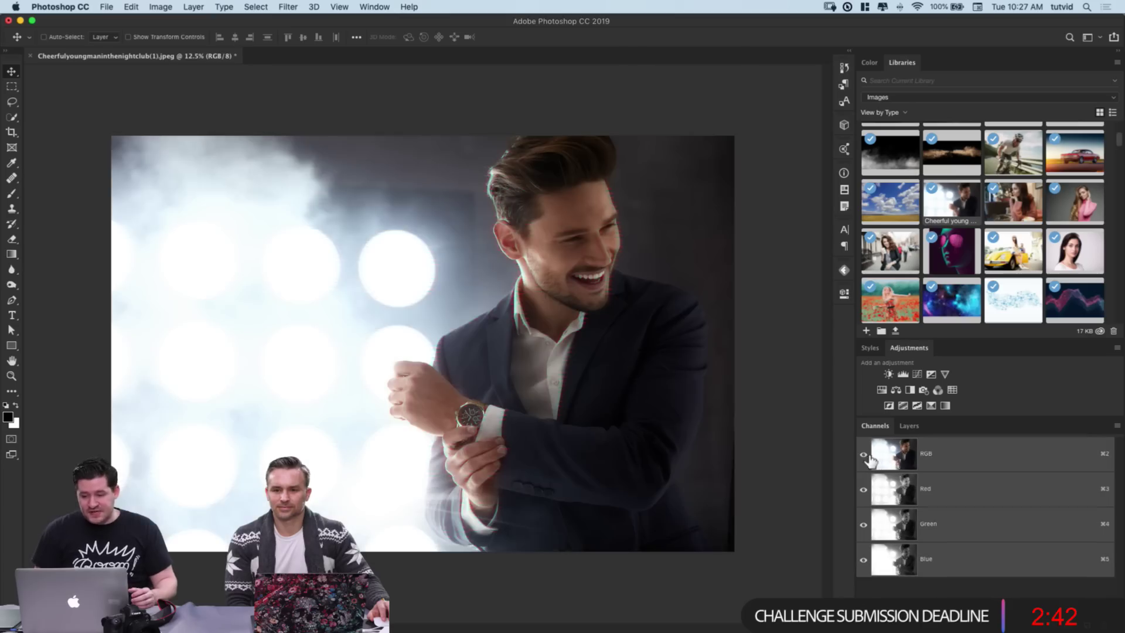
left_click(912, 426)
Step: Examine the Wave distortion along the edge of the man's face up close and in the whole photo
key("z")
left_click(622, 217)
left_click_drag(622, 217, 510, 199)
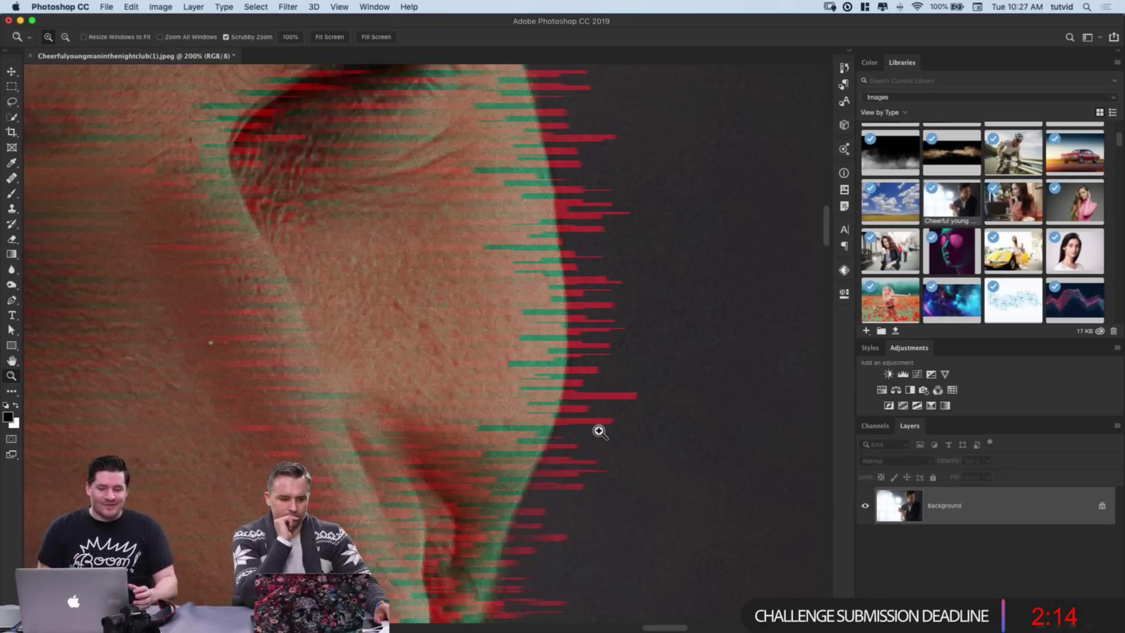
key("super+minus")
key("super+minus")
key("super+minus")
key("super+minus")
key("super+minus")
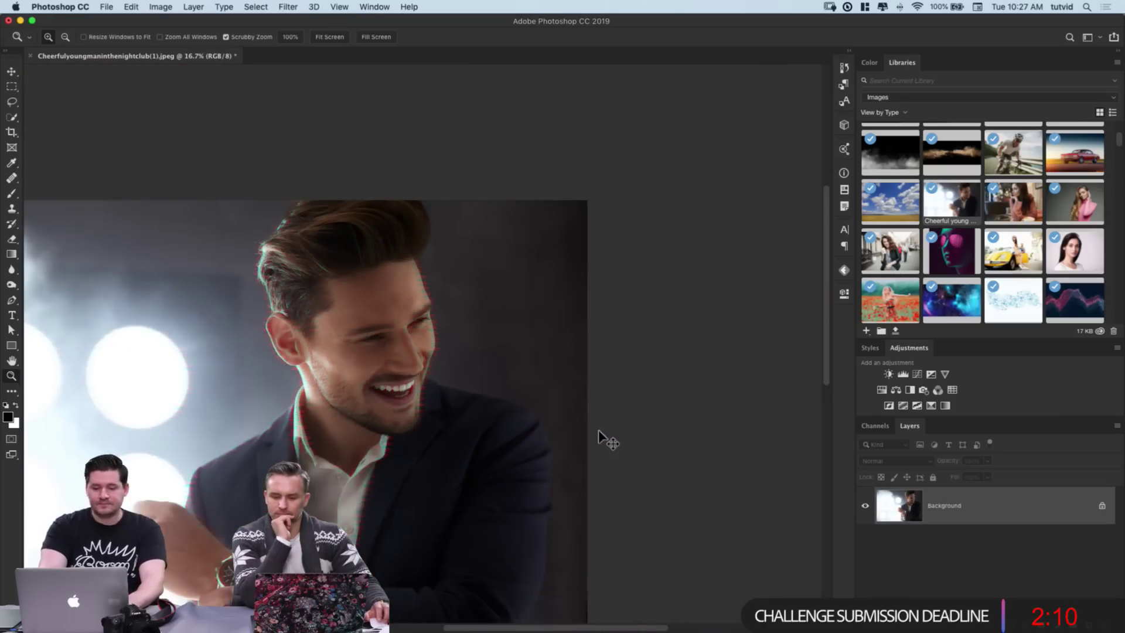
key("super+minus")
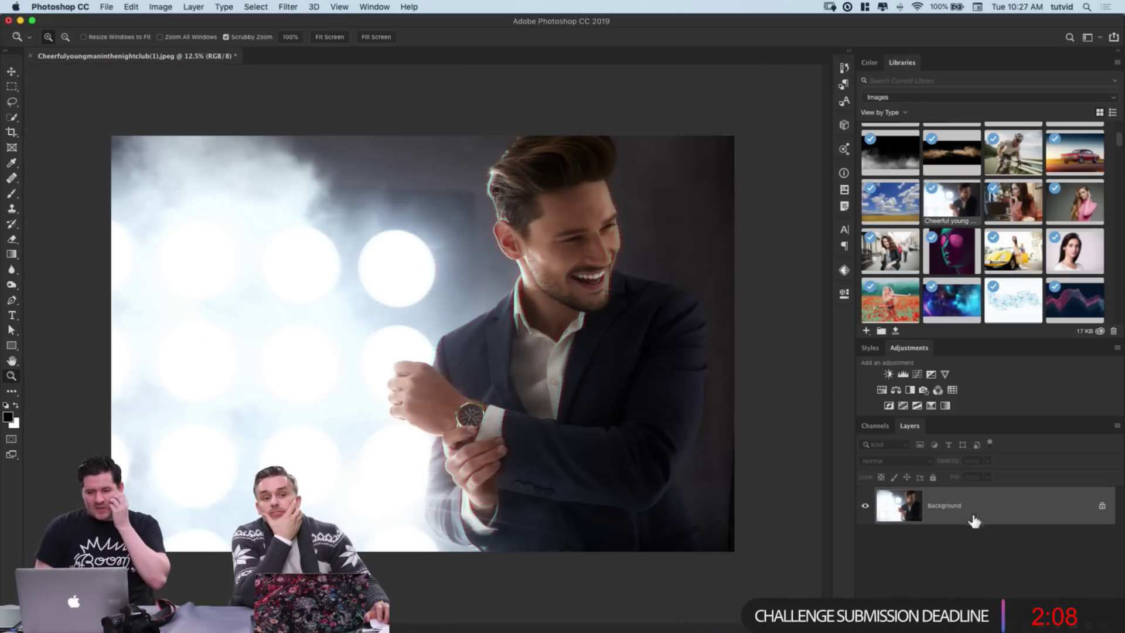
Step: Add a new empty layer above the Background and name it D&B
mouse_move(586, 631)
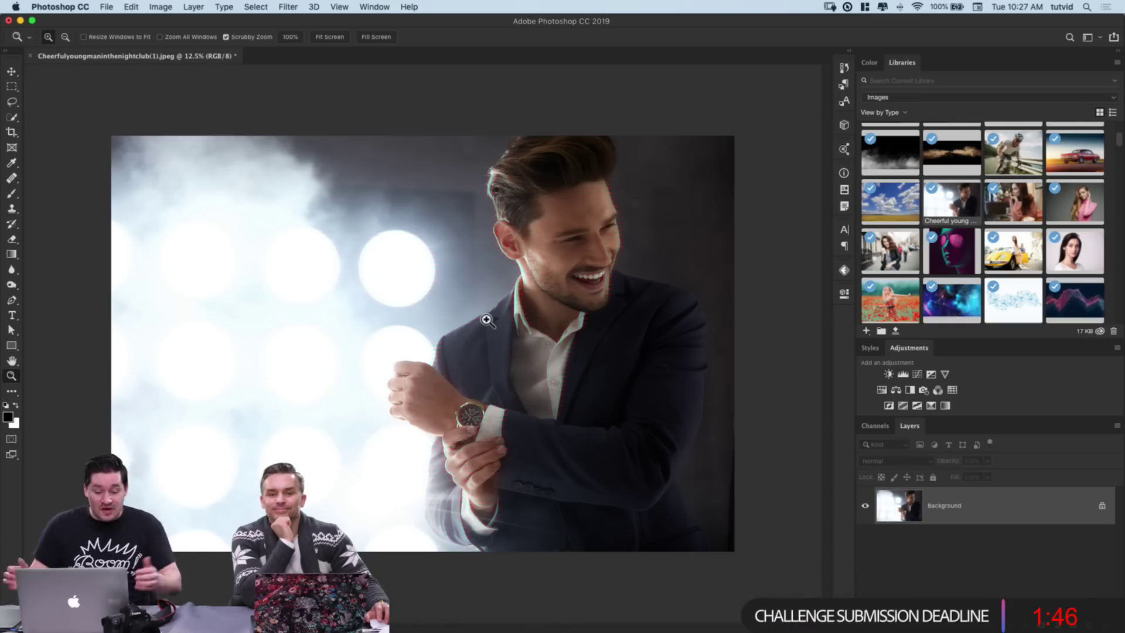
left_click(486, 320)
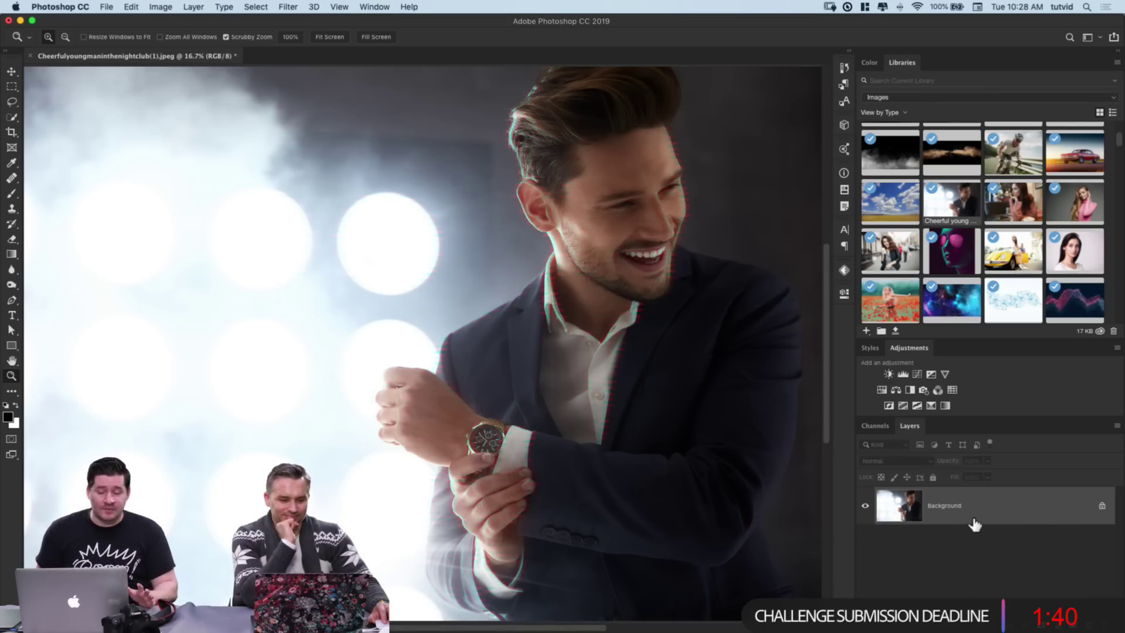
key("super+shift+alt+n")
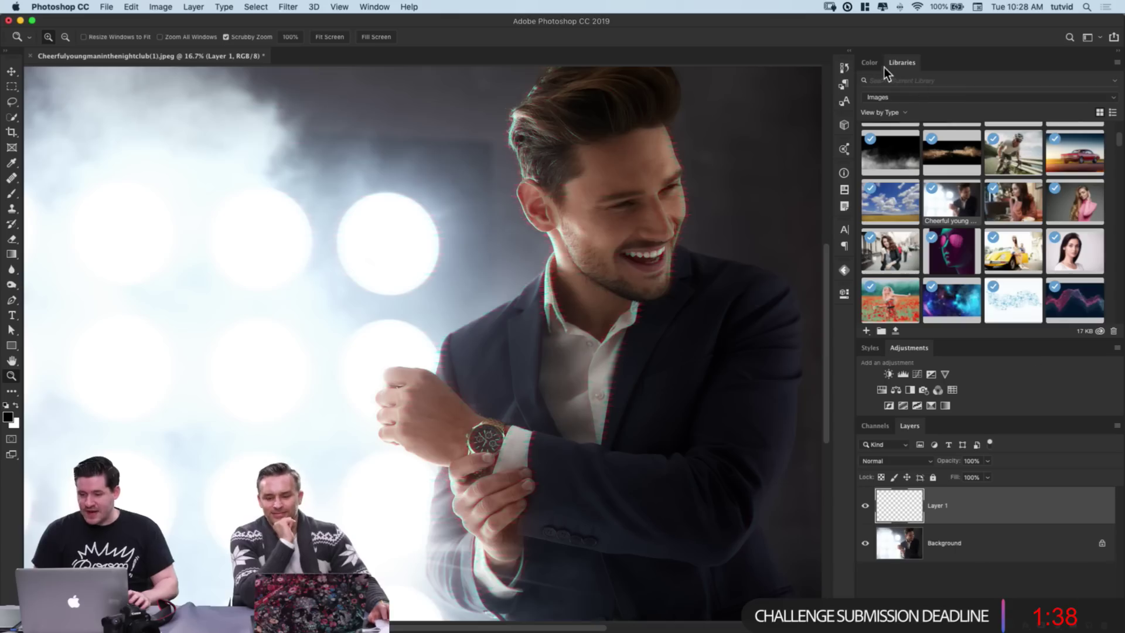
double_click(897, 66)
double_click(910, 81)
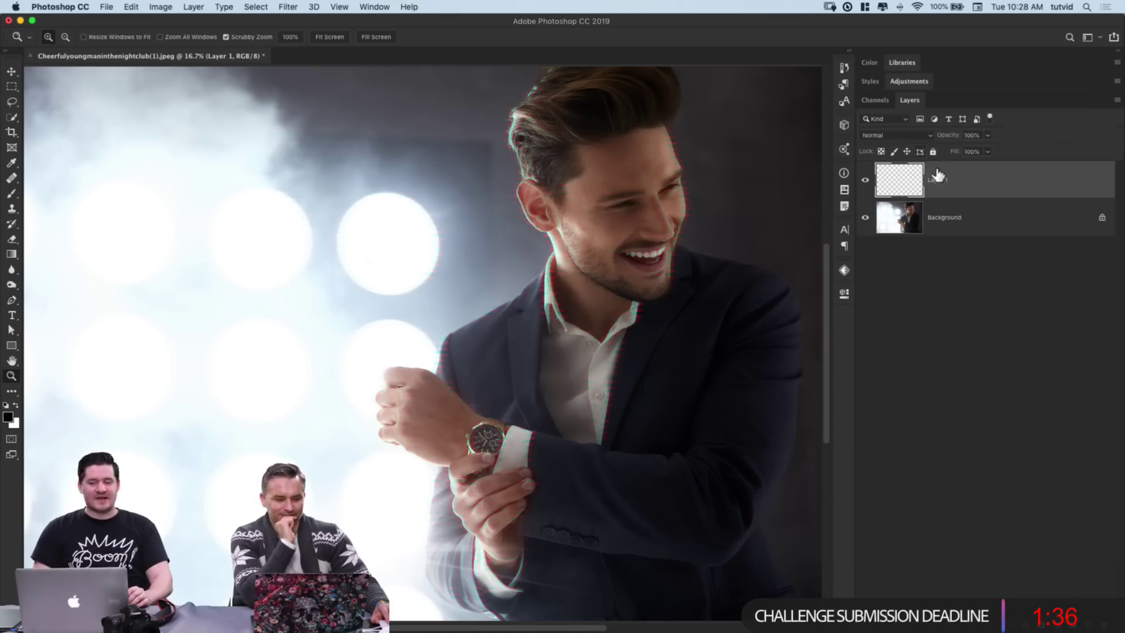
double_click(937, 179)
type("D&B")
key("Return")
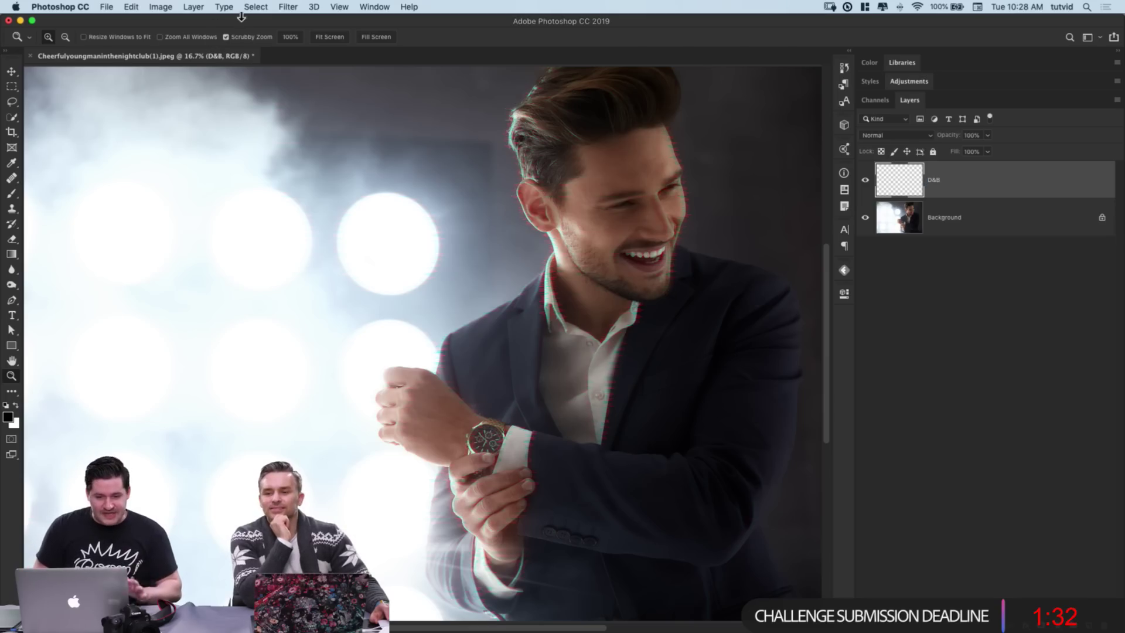
Step: Fill the D&B layer with 50% Gray
left_click(130, 7)
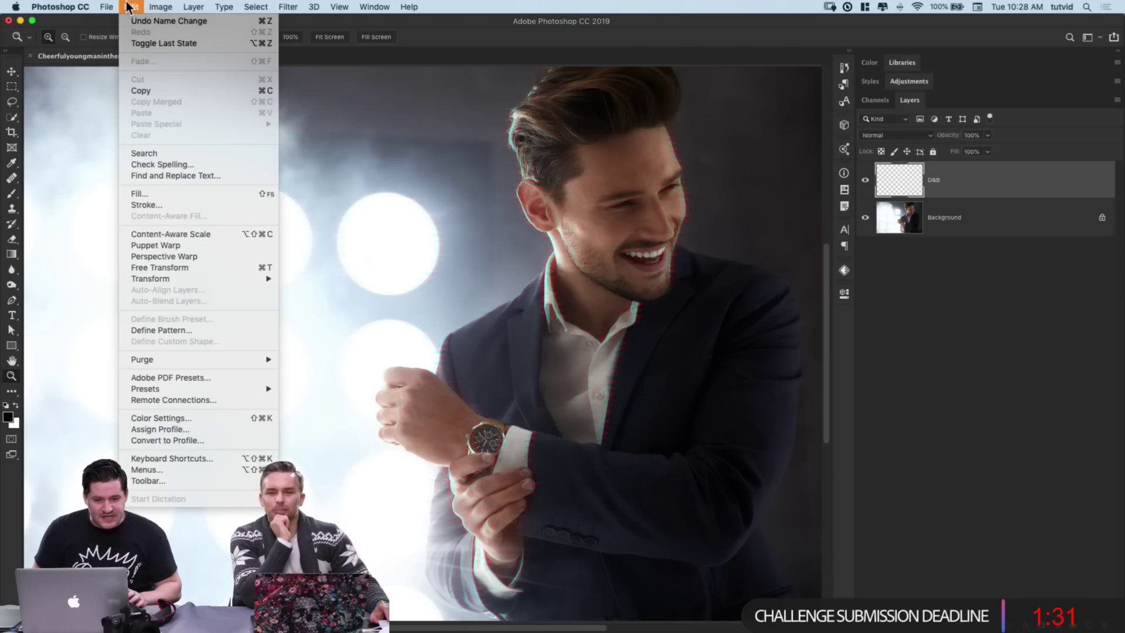
left_click(159, 190)
left_click(293, 180)
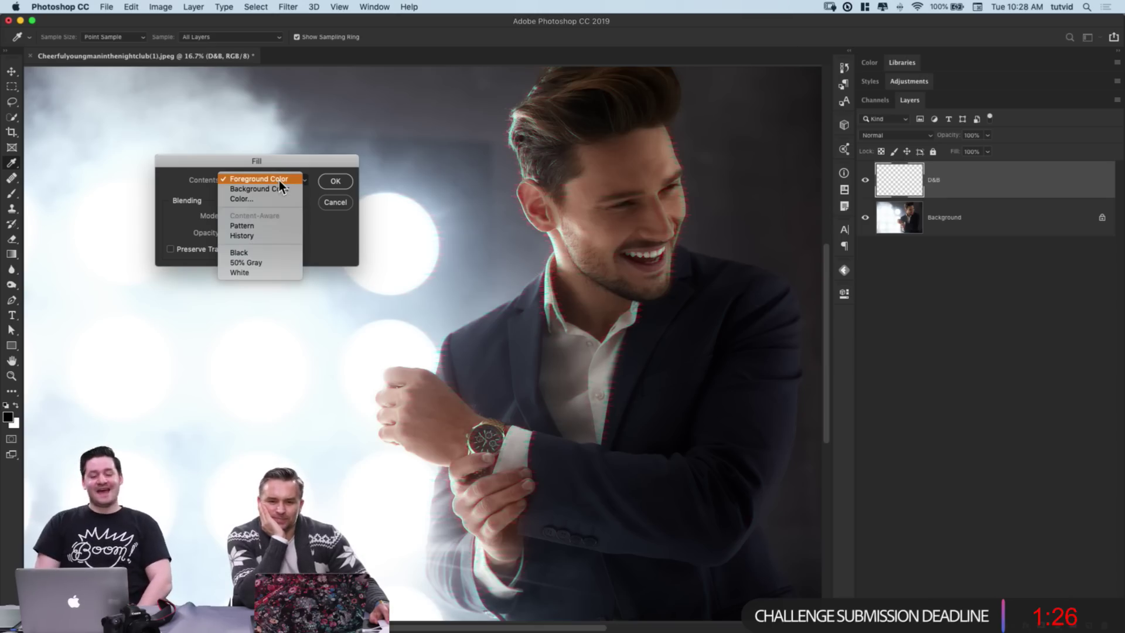
left_click(263, 262)
left_click(336, 181)
key("z")
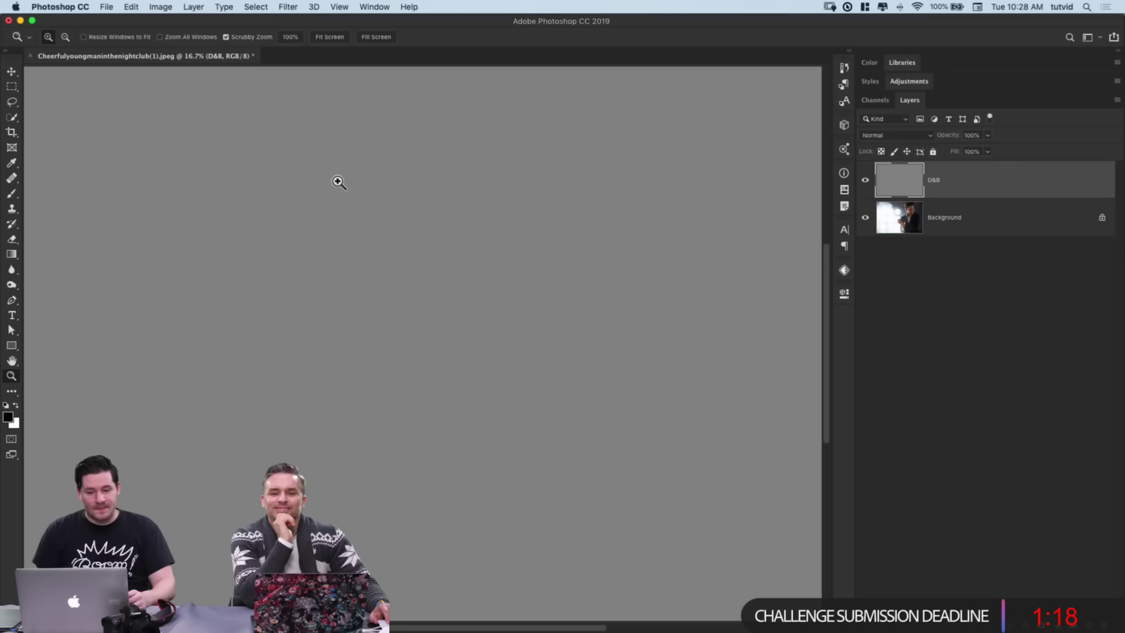
Step: Set the D&B layer's blend mode to Overlay
left_click(909, 133)
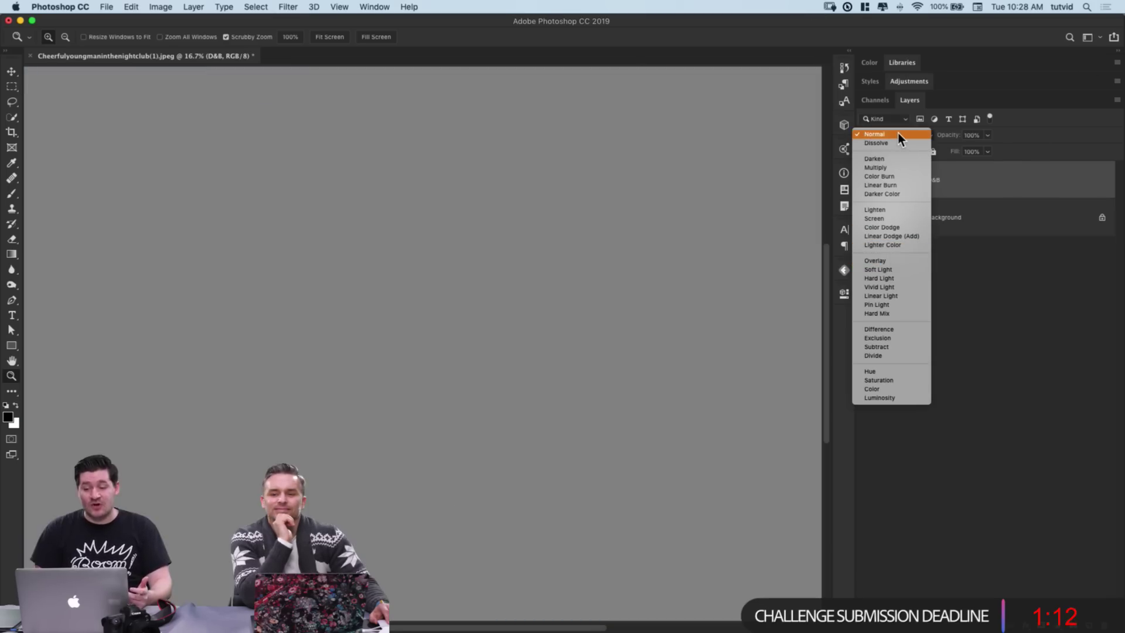
left_click(898, 134)
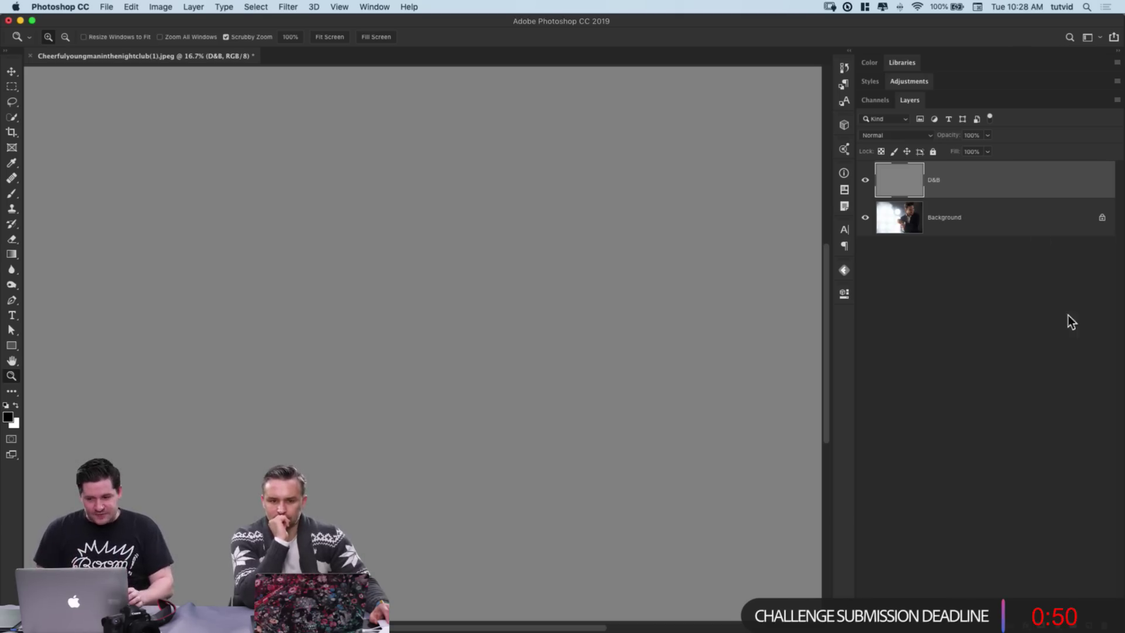
key("super+minus")
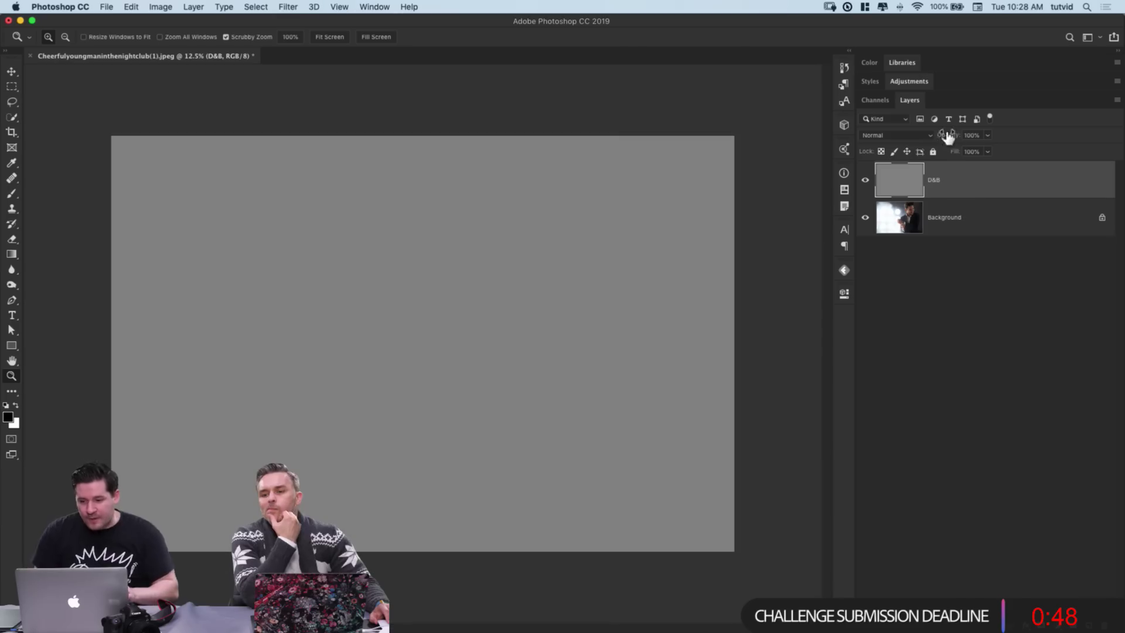
left_click(918, 140)
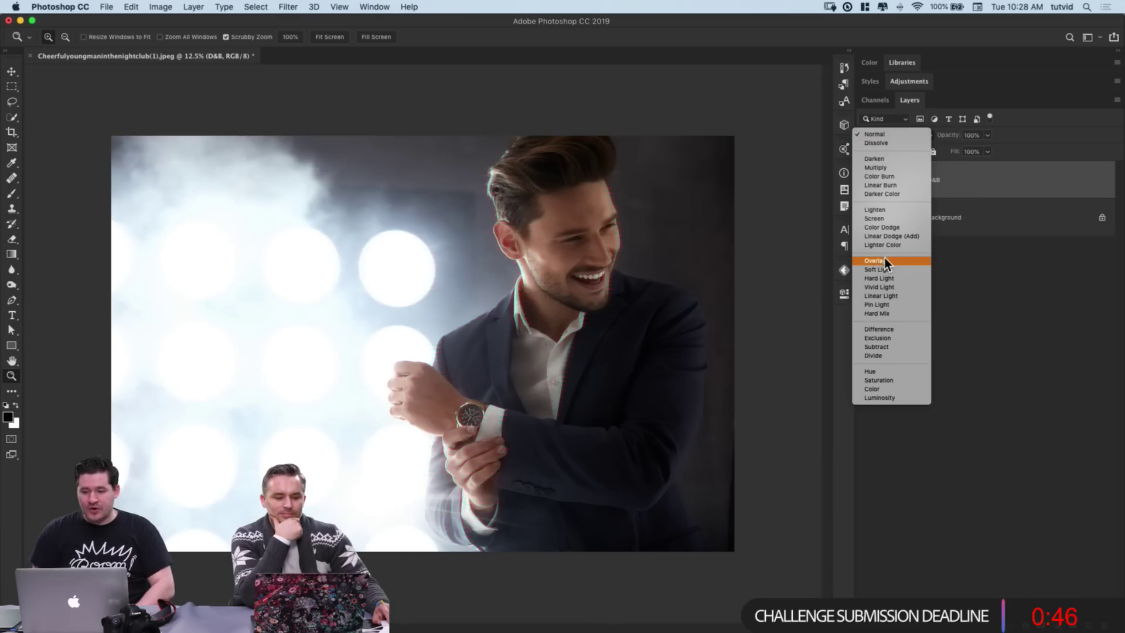
left_click(883, 259)
key("super+plus")
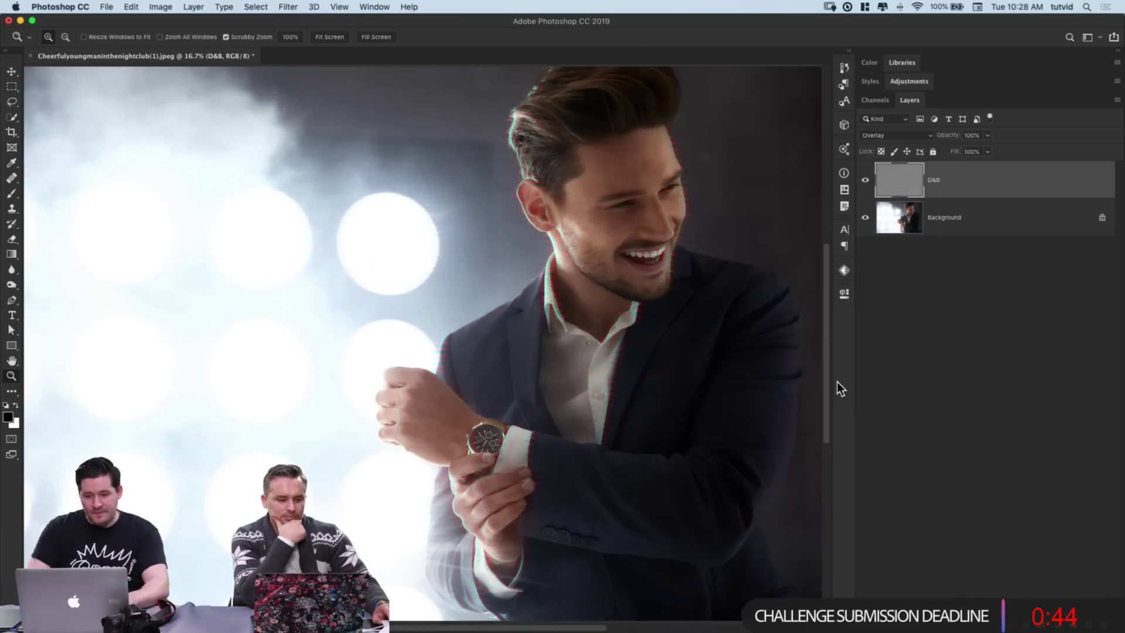
Step: Select the Dodge tool for lightening the man's shirt and face on the D&B layer
left_click(12, 285)
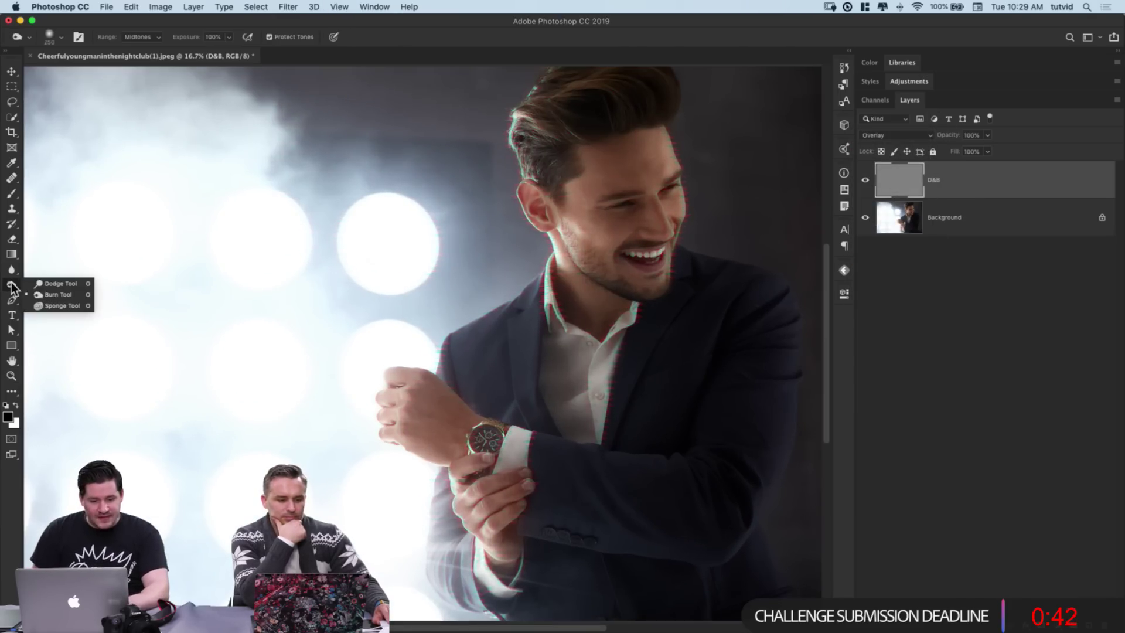
left_click(44, 286)
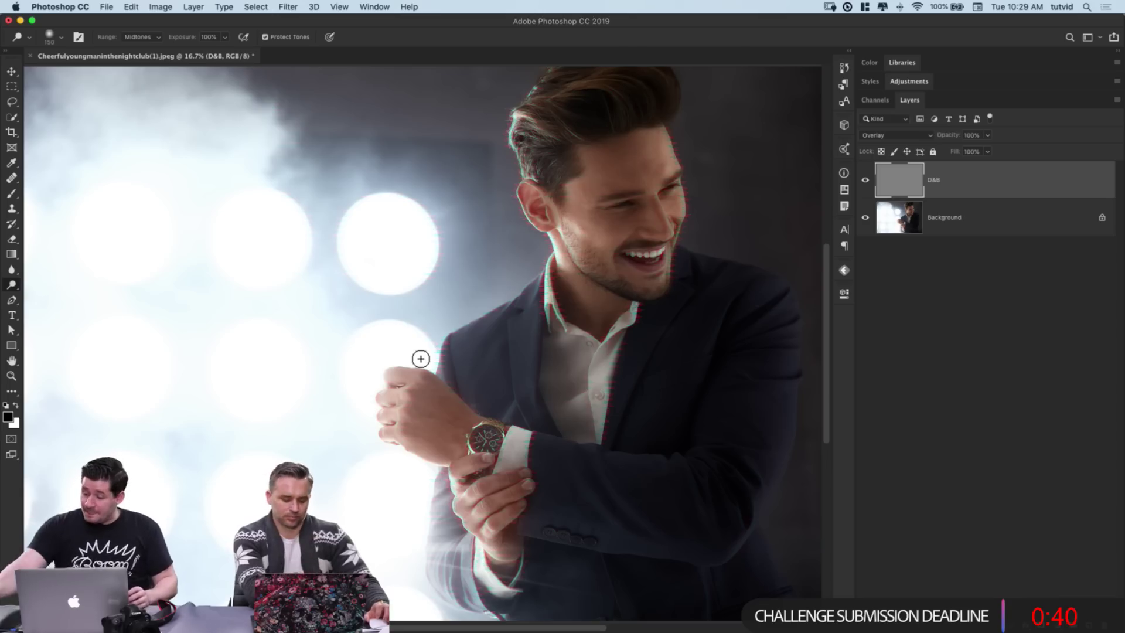
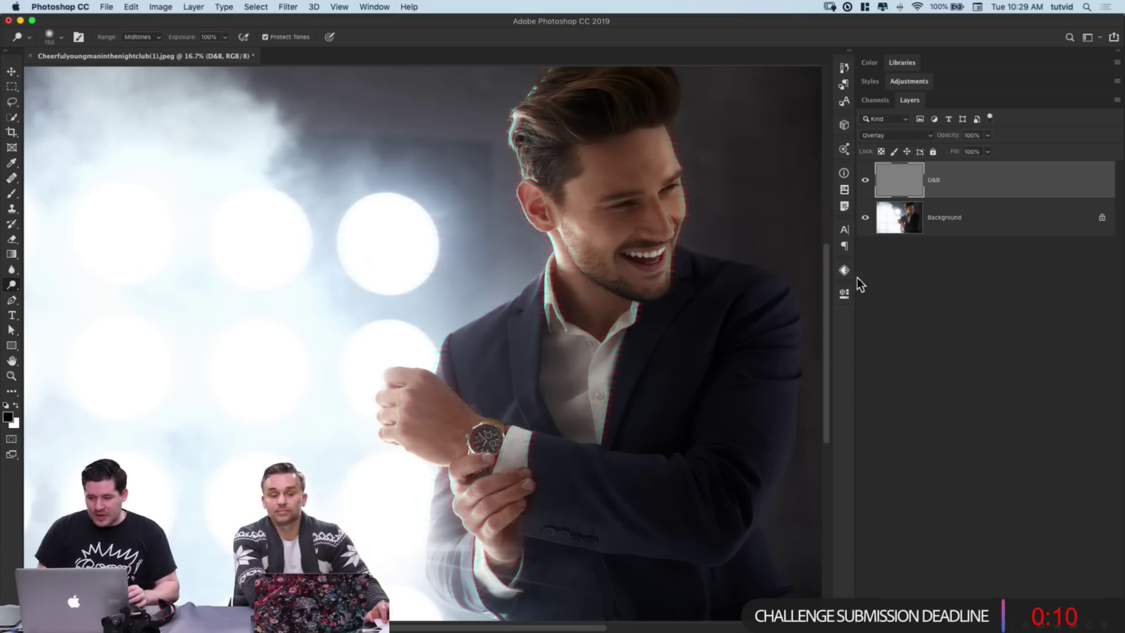
key("super+equal")
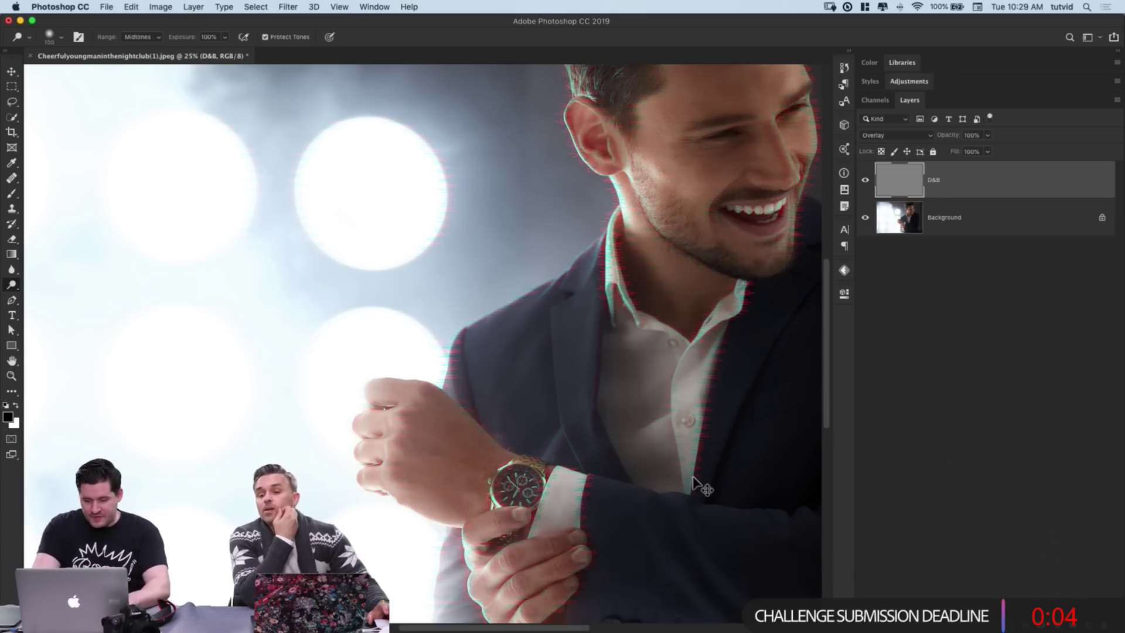
key("super+equal")
scroll(405, 283, "right", 3)
scroll(405, 283, "down", 2)
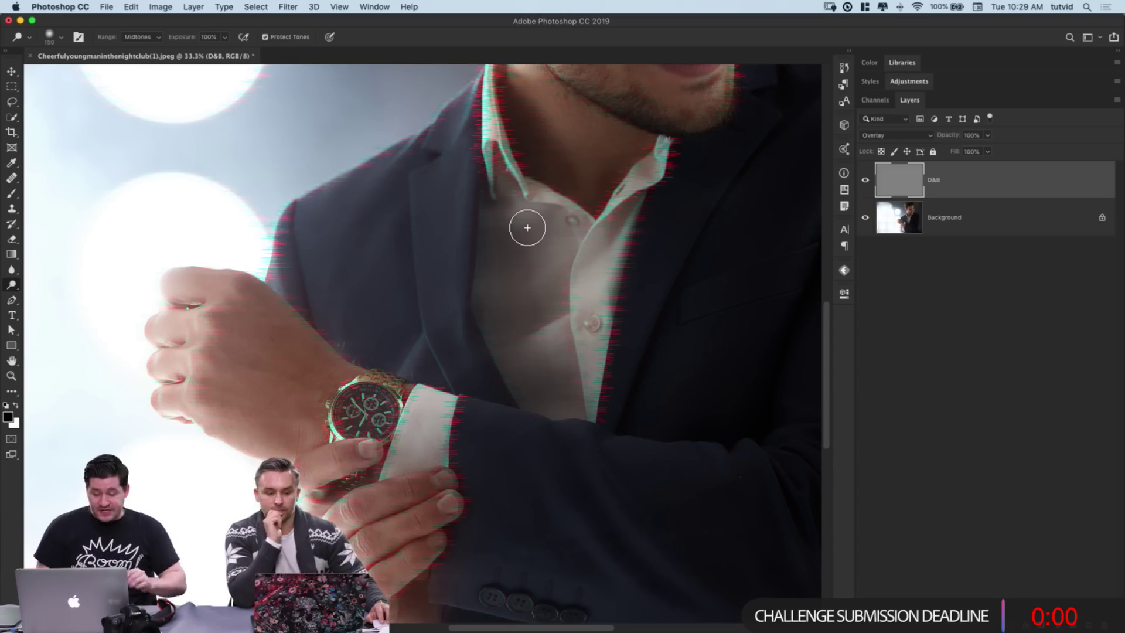
key("super+minus")
left_click_drag(628, 234, 558, 440)
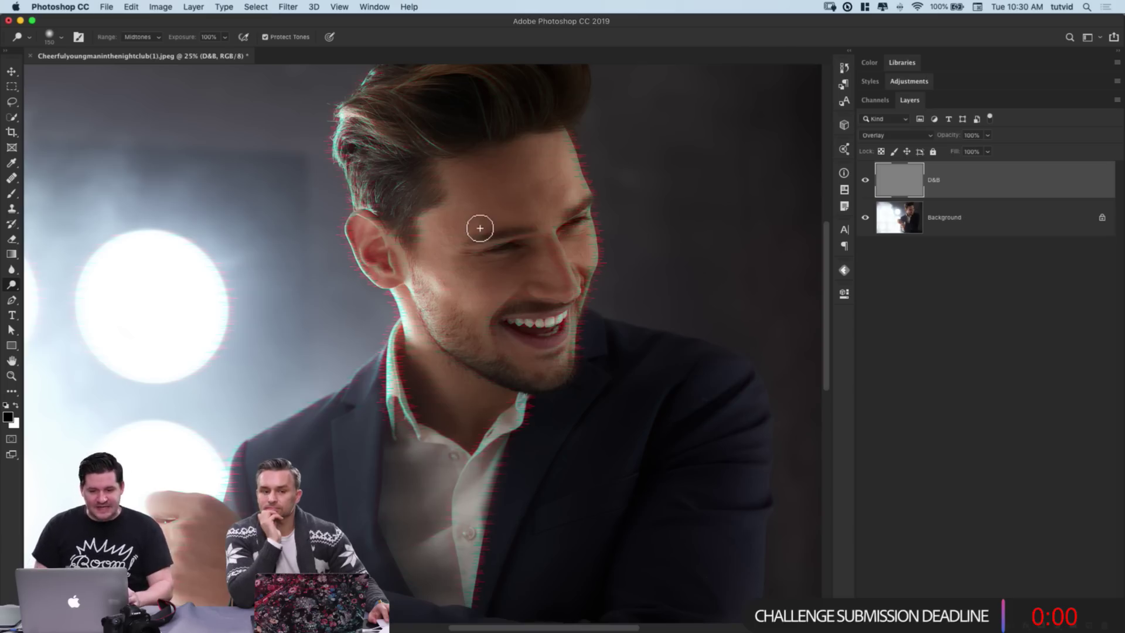
Step: Set the Dodge tool's exposure to 18% and enlarge the brush for soft work on the face
left_click(13, 285)
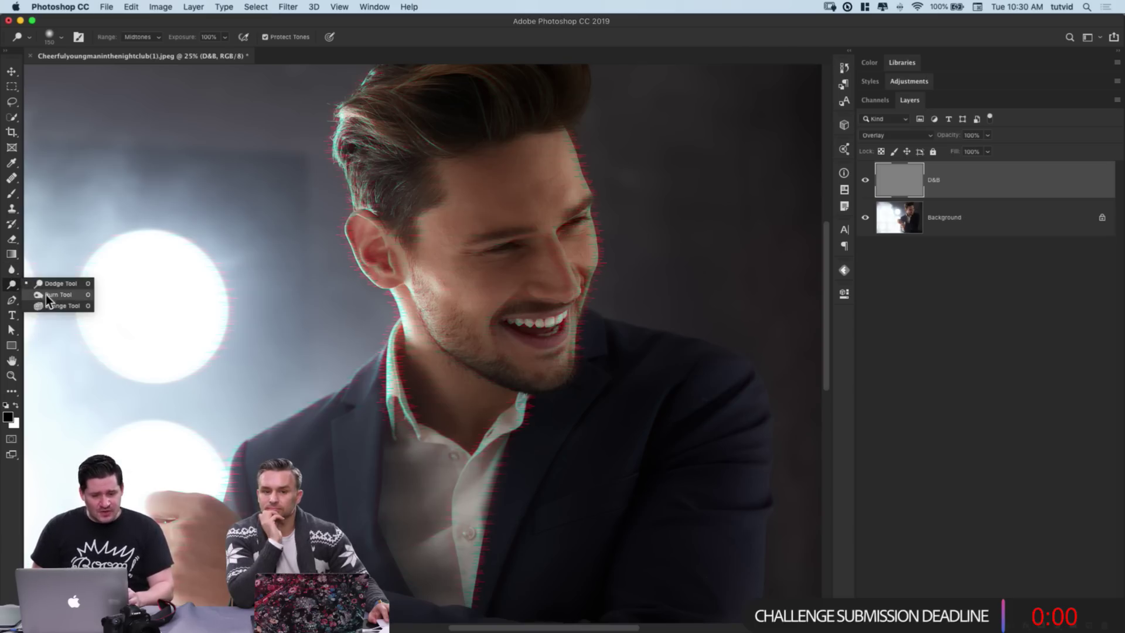
left_click(48, 283)
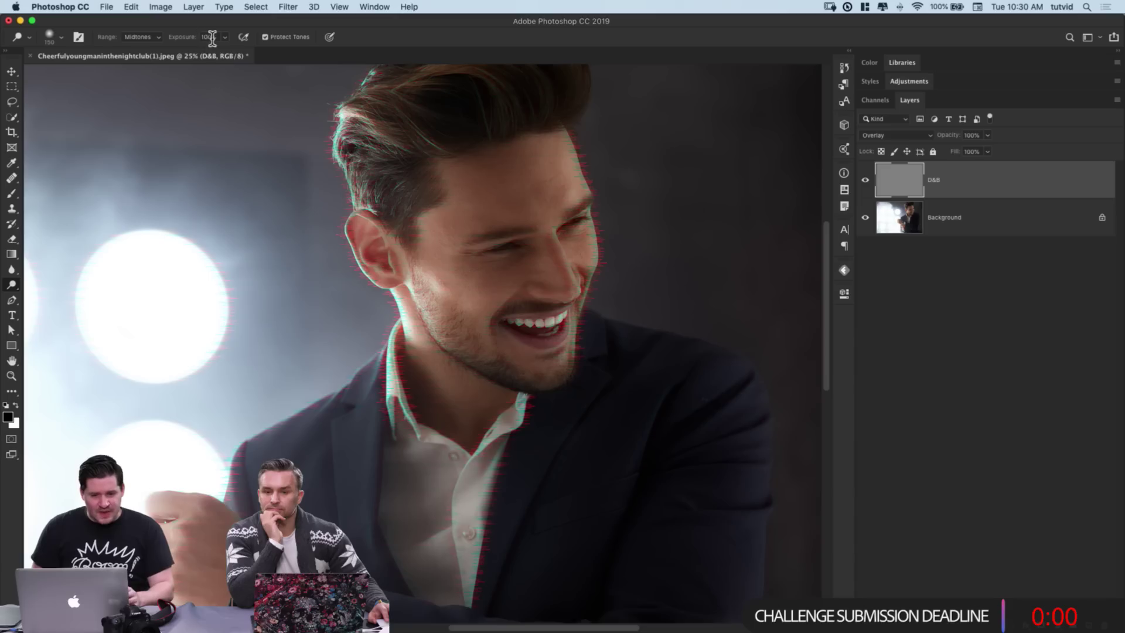
left_click_drag(182, 51, 180, 52)
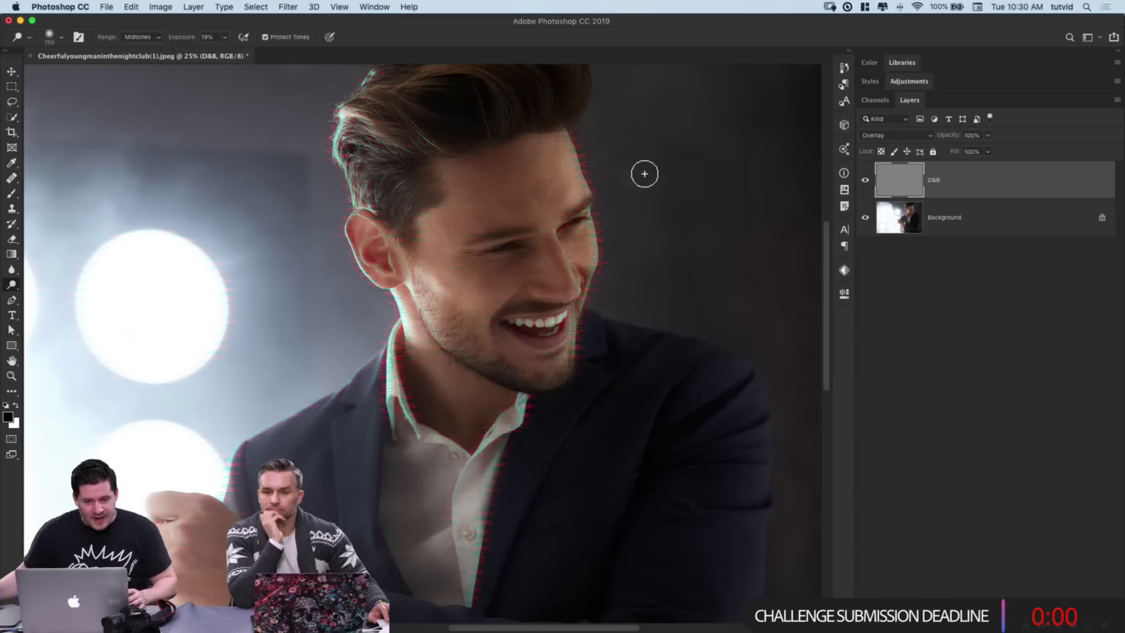
key("bracketright")
key("bracketright")
key("bracketright")
key("bracketright")
key("bracketright")
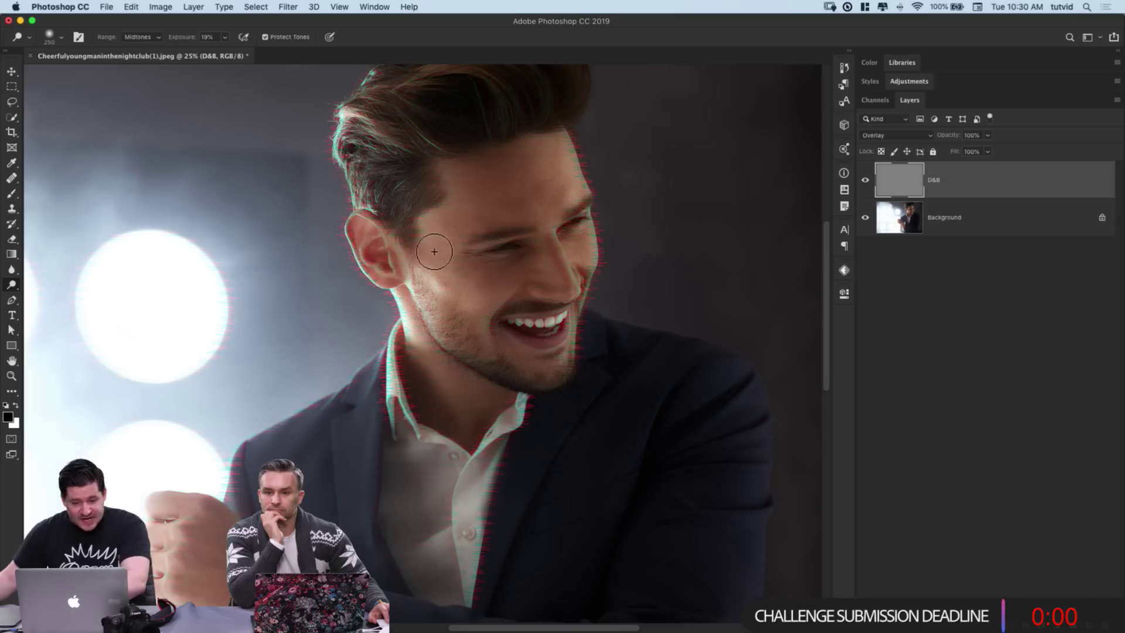
Step: Dodge broad highlights over the man's face, hair, shirt and hands on the D&B layer
mouse_move(414, 244)
left_mouse_down()
mouse_move(432, 289)
mouse_move(411, 199)
mouse_move(382, 179)
mouse_move(369, 139)
mouse_move(371, 181)
left_mouse_up()
mouse_move(520, 156)
left_mouse_down()
mouse_move(557, 193)
mouse_move(581, 281)
mouse_move(516, 354)
left_mouse_up()
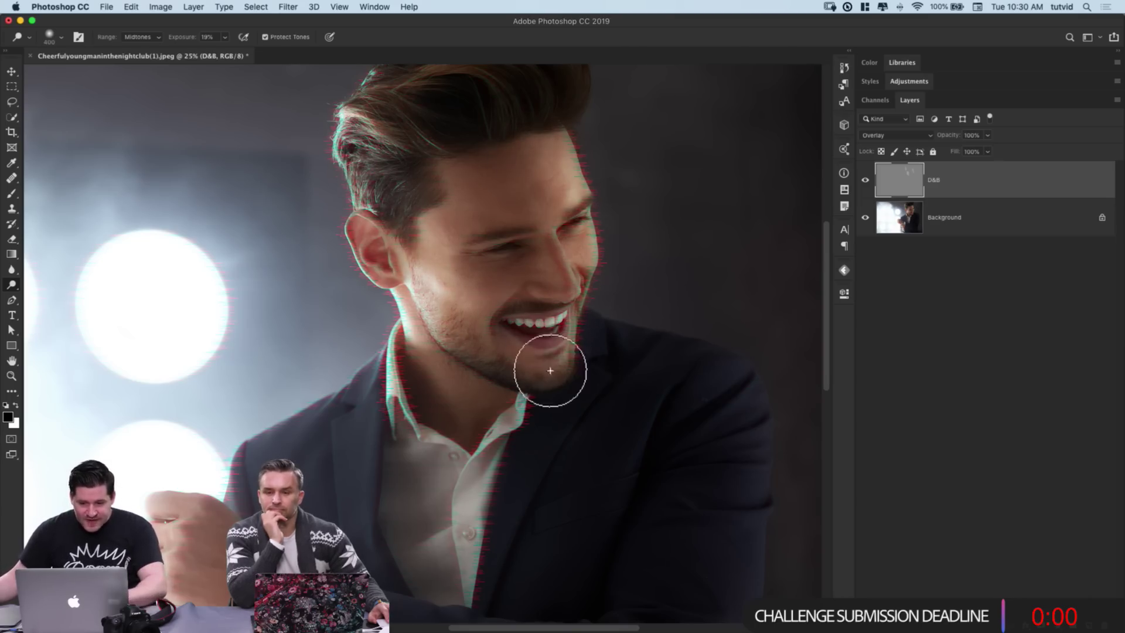
scroll(573, 351, "down", 5)
mouse_move(390, 443)
left_mouse_down()
mouse_move(468, 463)
mouse_move(504, 338)
left_mouse_up()
mouse_move(410, 352)
left_mouse_down()
mouse_move(399, 381)
mouse_move(428, 463)
mouse_move(457, 404)
mouse_move(307, 283)
mouse_move(391, 293)
left_mouse_up()
mouse_move(462, 281)
left_mouse_down()
mouse_move(441, 379)
mouse_move(423, 388)
left_mouse_up()
scroll(459, 322, "up", 5)
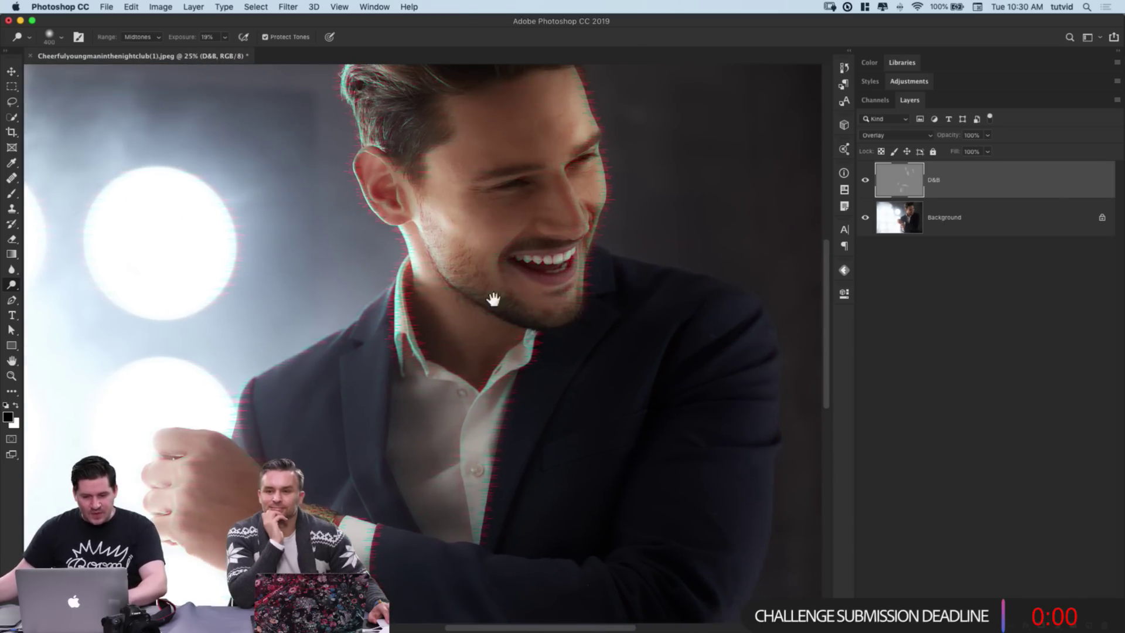
Step: Compare the whole portrait with the D&B layer hidden and shown
key("super+minus")
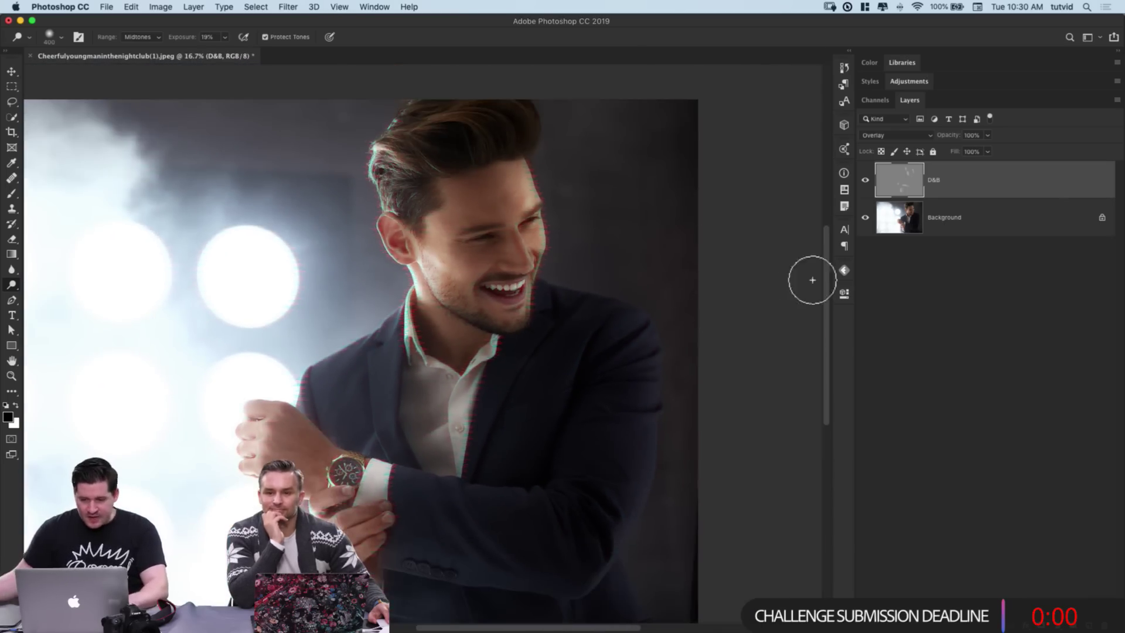
left_click(866, 180)
left_click(866, 183)
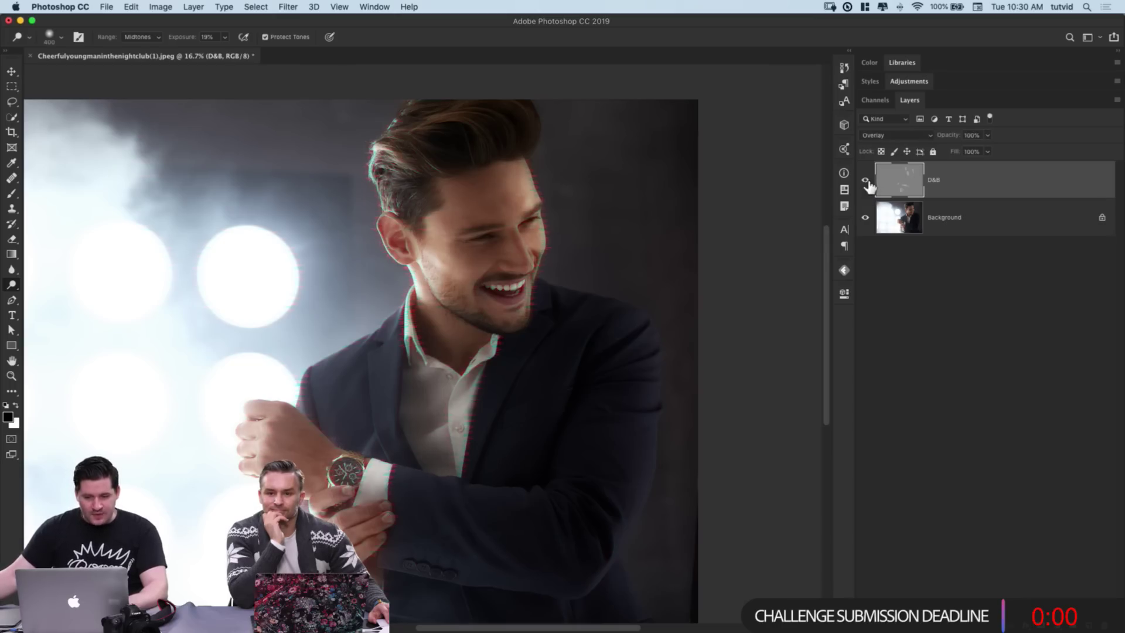
left_click(866, 182)
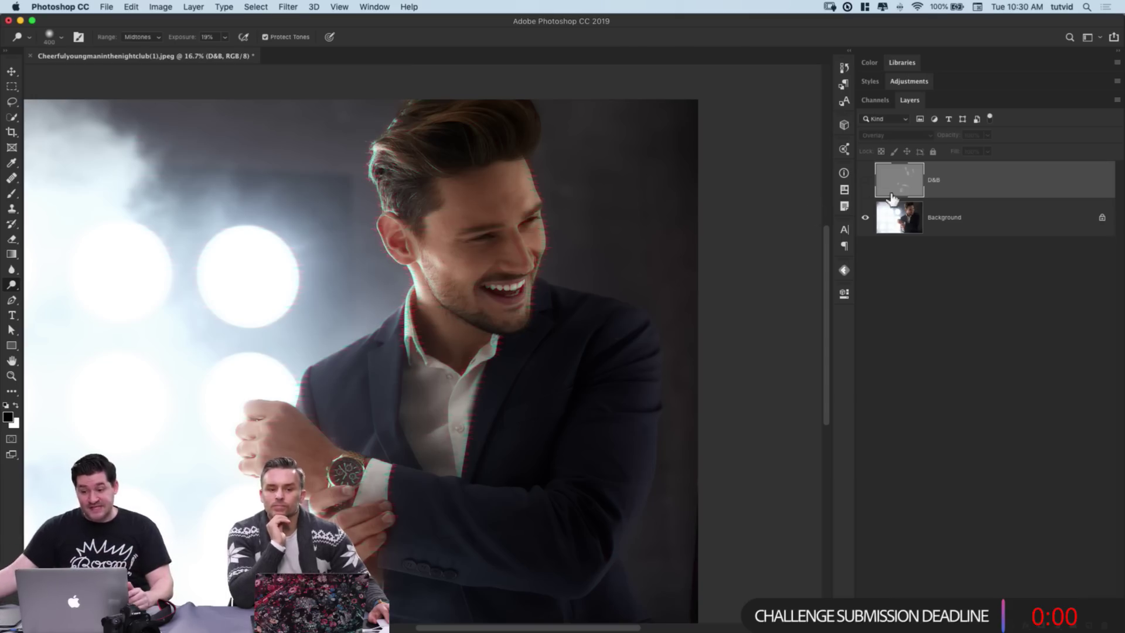
left_click(866, 180)
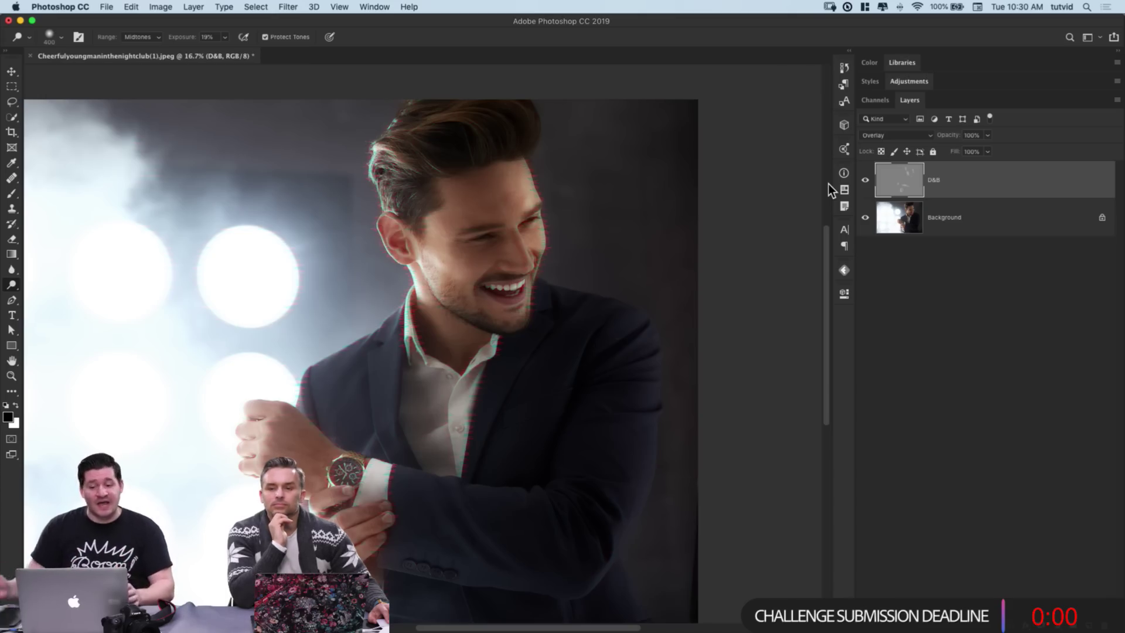
left_click_drag(909, 189, 915, 193)
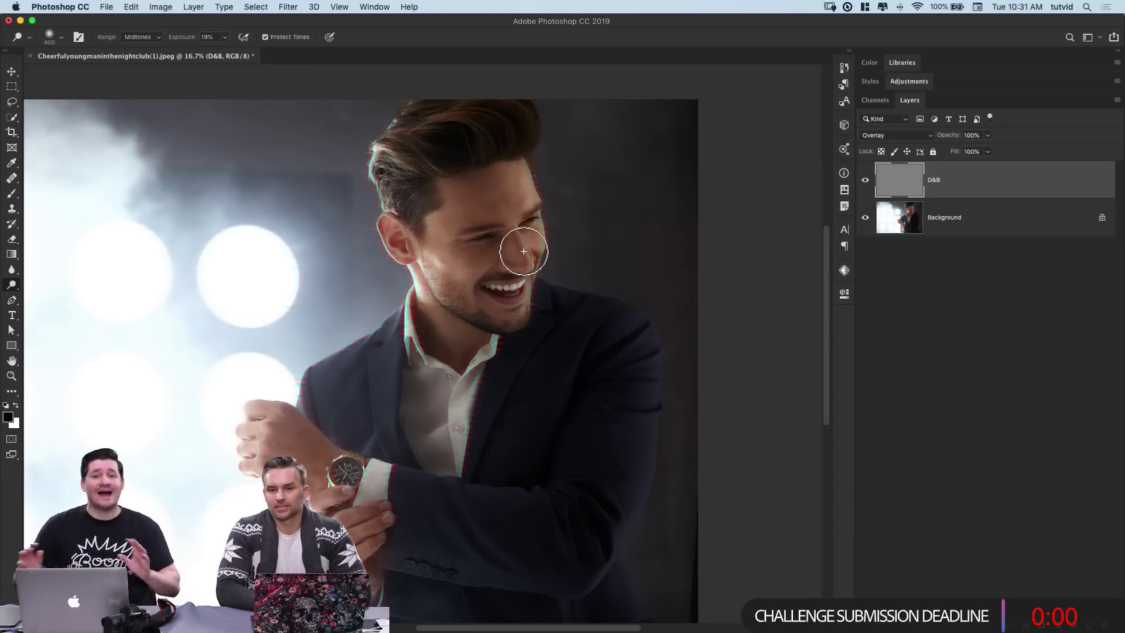
Step: Raise the Dodge tool's exposure to 100% and shrink the brush to 100 px for detail work
key("super+equal")
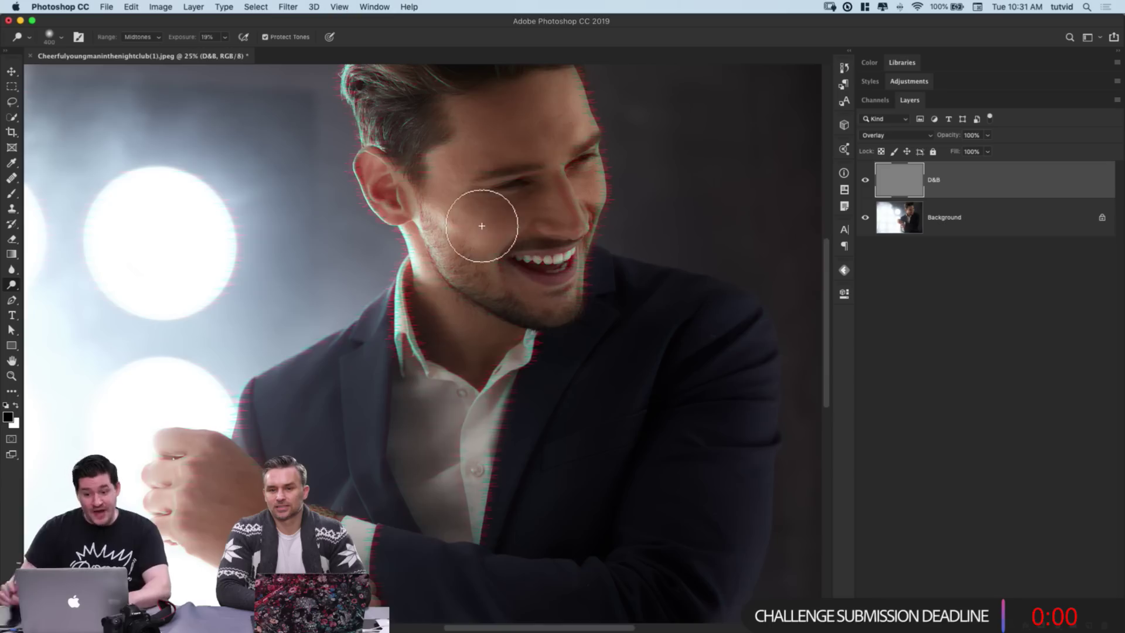
scroll(482, 226, "up", 4)
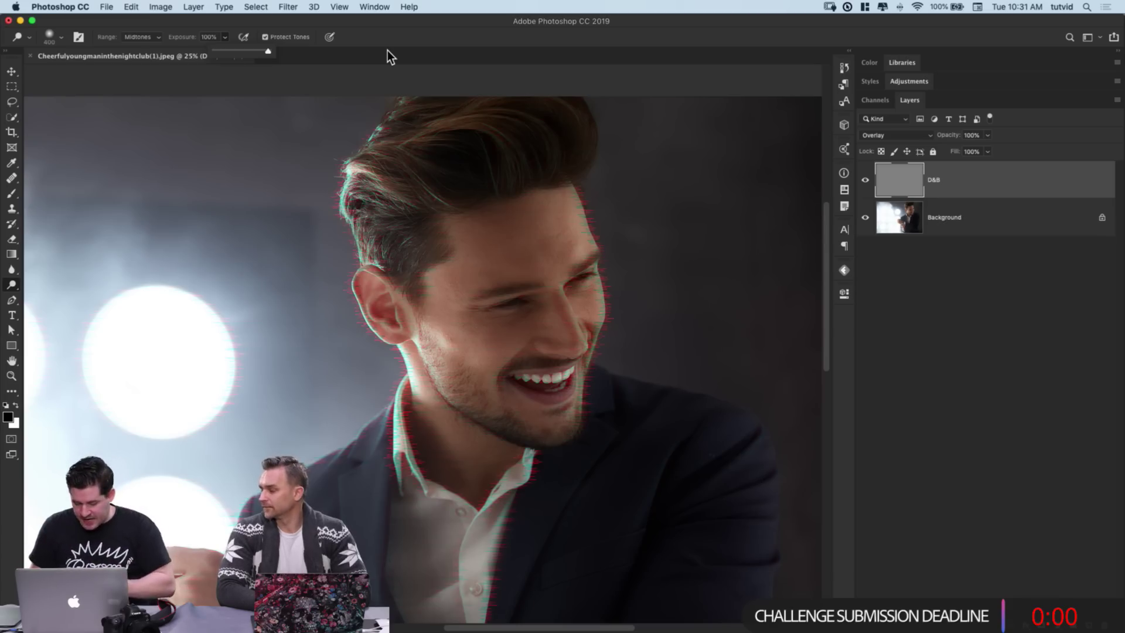
left_click(445, 36)
key("bracketleft")
key("bracketleft")
key("bracketleft")
key("bracketleft")
key("bracketleft")
key("bracketleft")
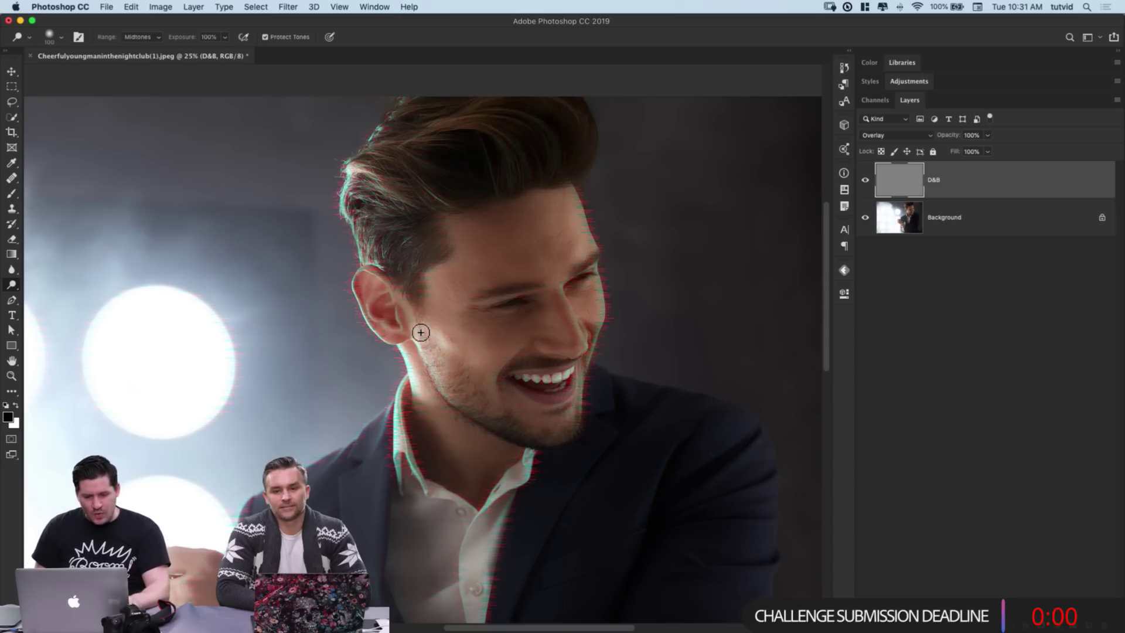
Step: Dodge highlights along the man's cheek, hair edge, forehead, nose and far side of the face
left_click(466, 377, "shift")
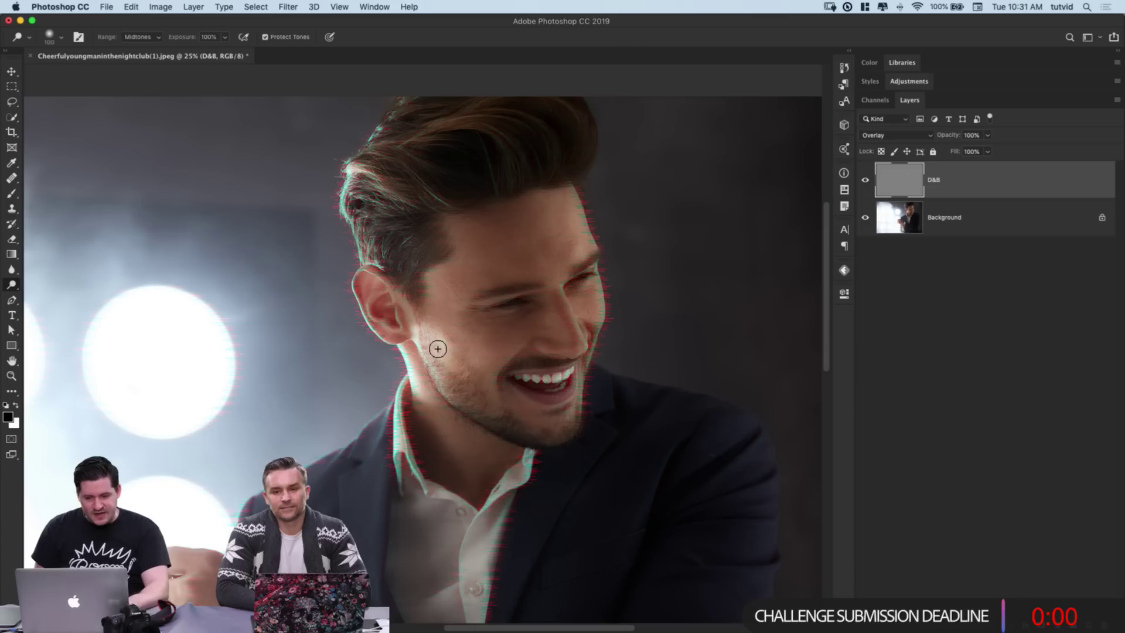
left_click_drag(367, 248, 353, 171)
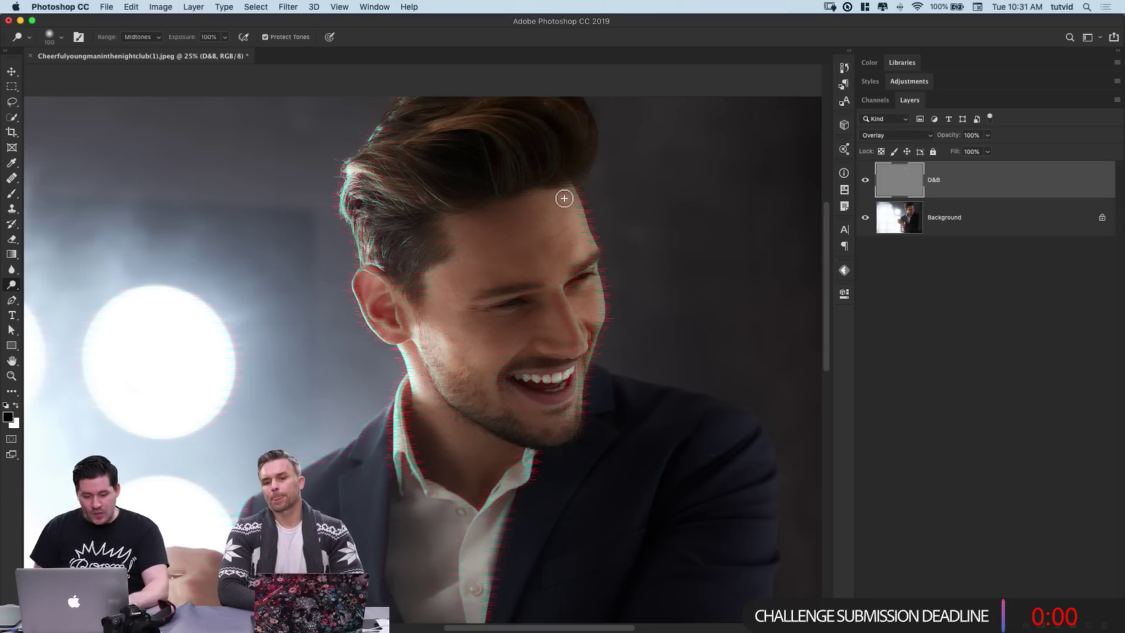
mouse_move(585, 240)
left_mouse_down()
mouse_move(598, 321)
mouse_move(597, 310)
left_mouse_up()
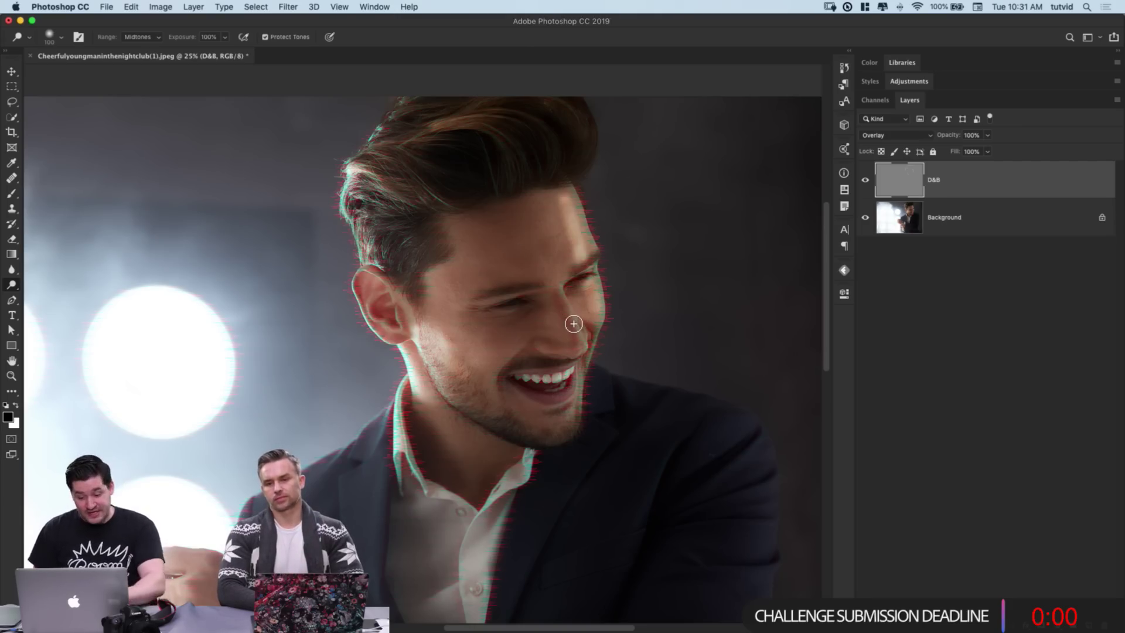
left_click_drag(585, 354, 583, 349)
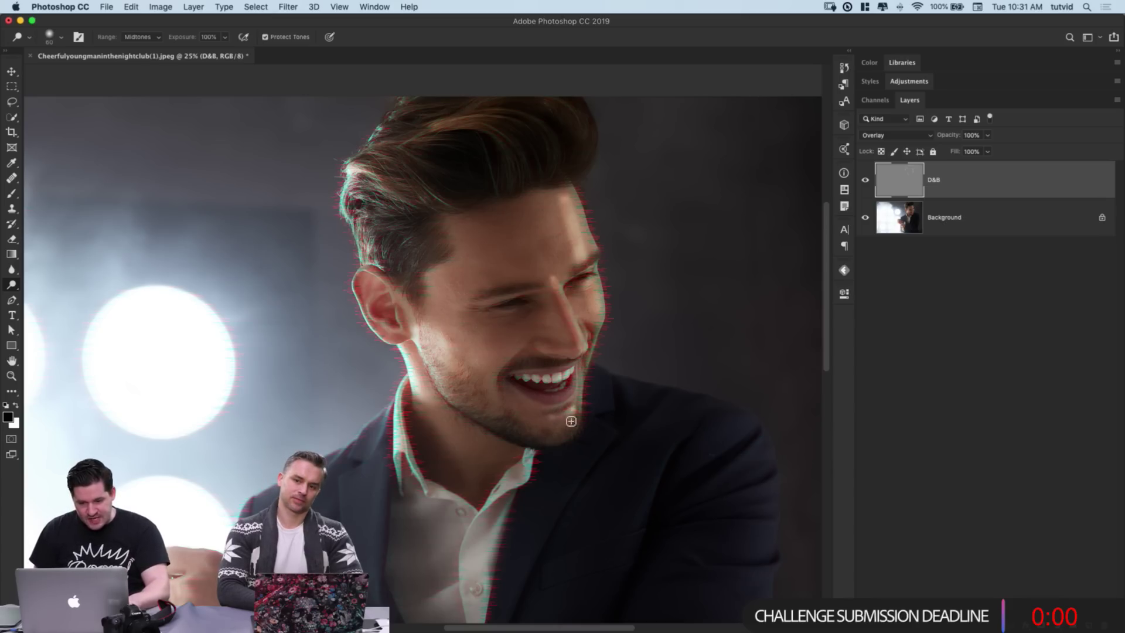
Step: Enlarge the Dodge brush to 125 px and lighten the man's raised hand and forearm
scroll(586, 422, "down", 4)
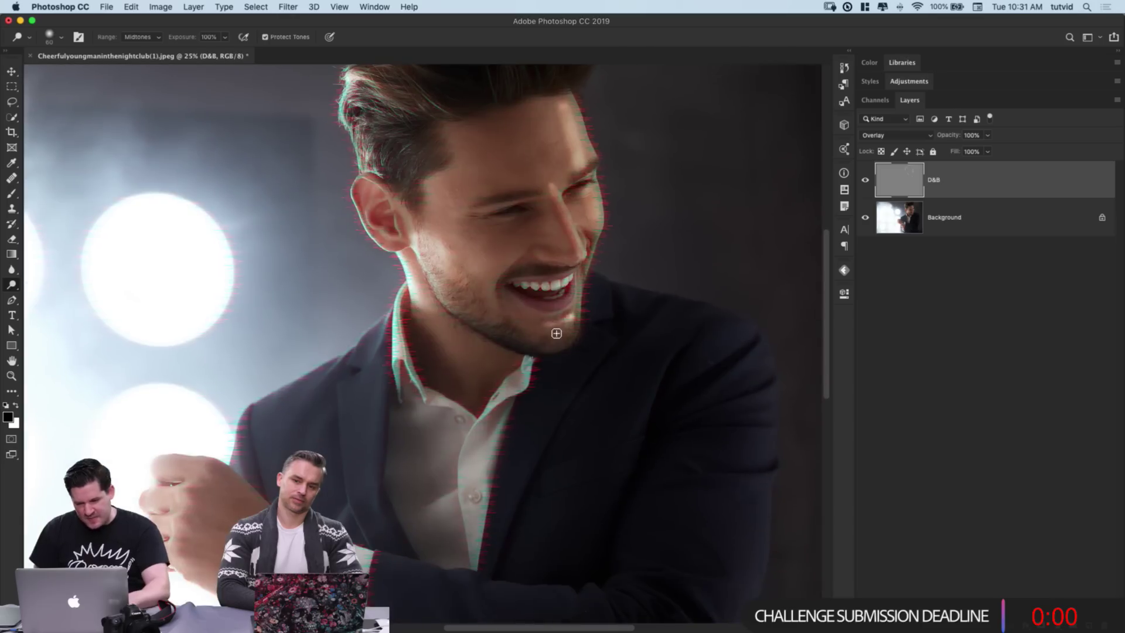
key("bracketright")
key("bracketright")
key("bracketright")
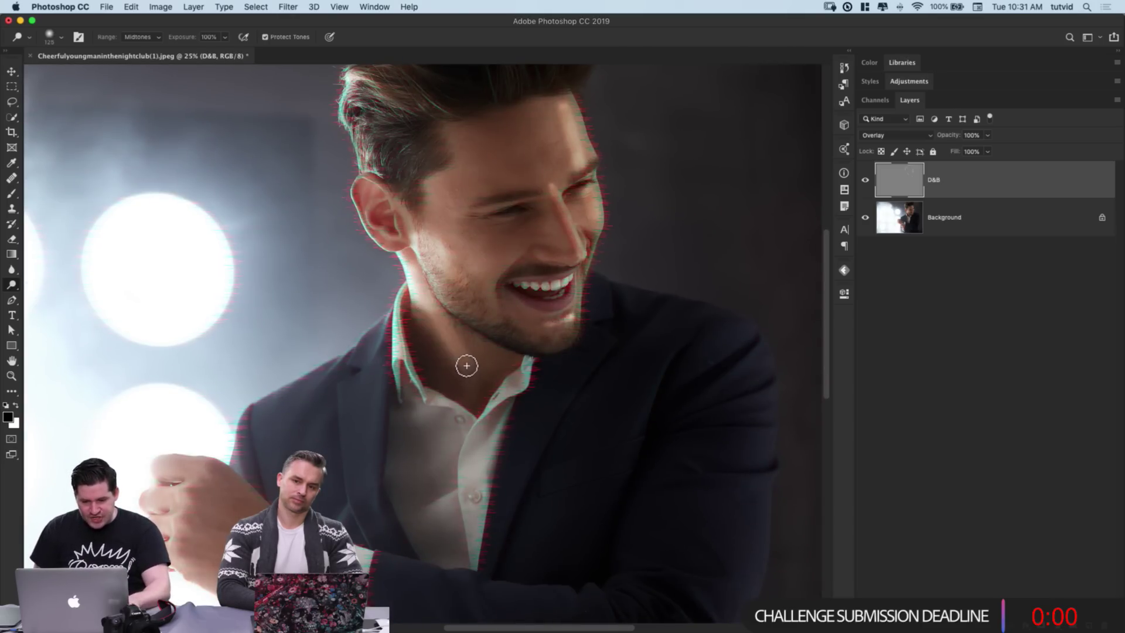
left_click_drag(443, 434, 498, 202)
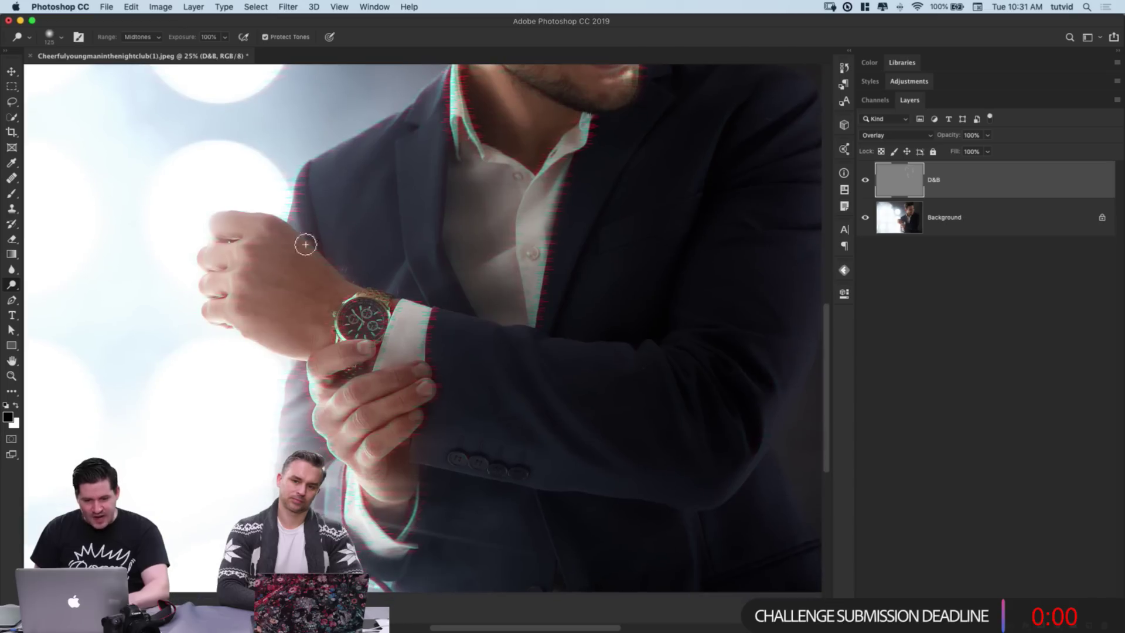
mouse_move(257, 229)
left_mouse_down()
mouse_move(212, 257)
mouse_move(253, 254)
mouse_move(206, 257)
mouse_move(239, 256)
mouse_move(227, 306)
mouse_move(209, 282)
mouse_move(231, 280)
mouse_move(210, 321)
mouse_move(245, 337)
mouse_move(293, 280)
mouse_move(311, 285)
mouse_move(178, 306)
mouse_move(227, 309)
mouse_move(281, 346)
left_mouse_up()
Step: Shrink the Dodge brush and trace highlights along the jacket's sleeve folds, shoulder, elbow and side edges
key("bracketleft")
key("bracketleft")
key("bracketleft")
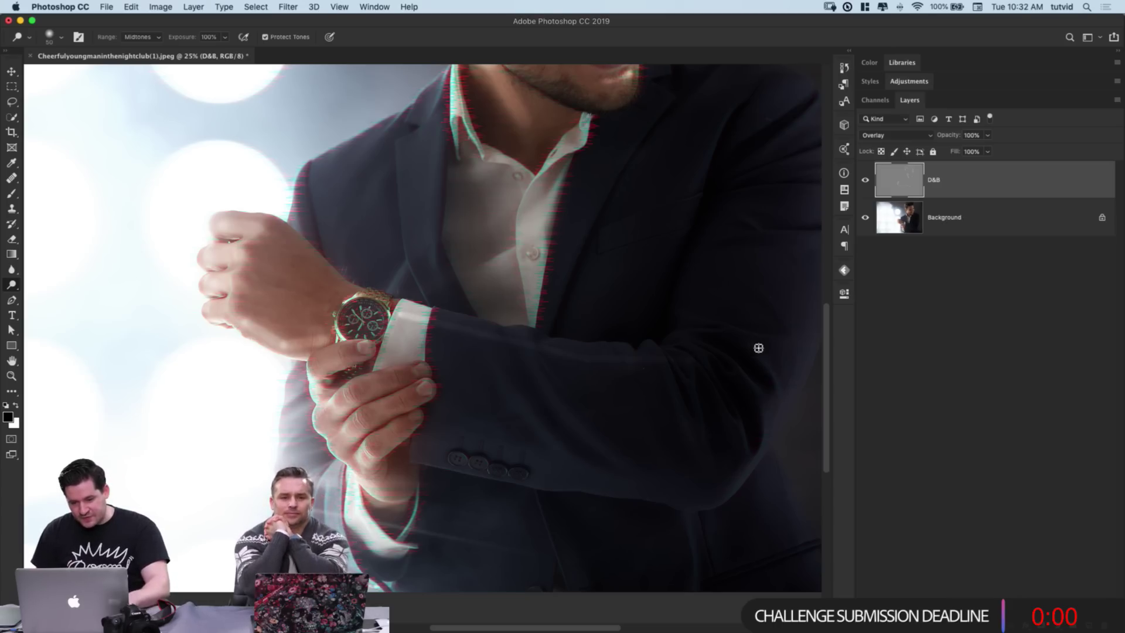
scroll(755, 348, "right", 10)
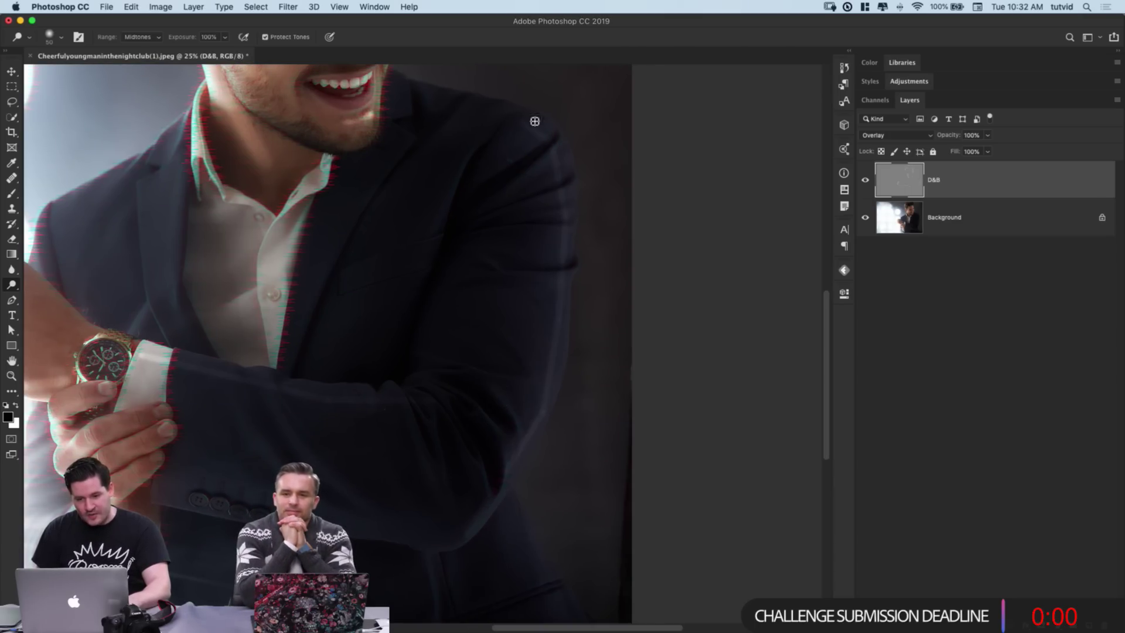
left_click_drag(560, 413, 635, 144)
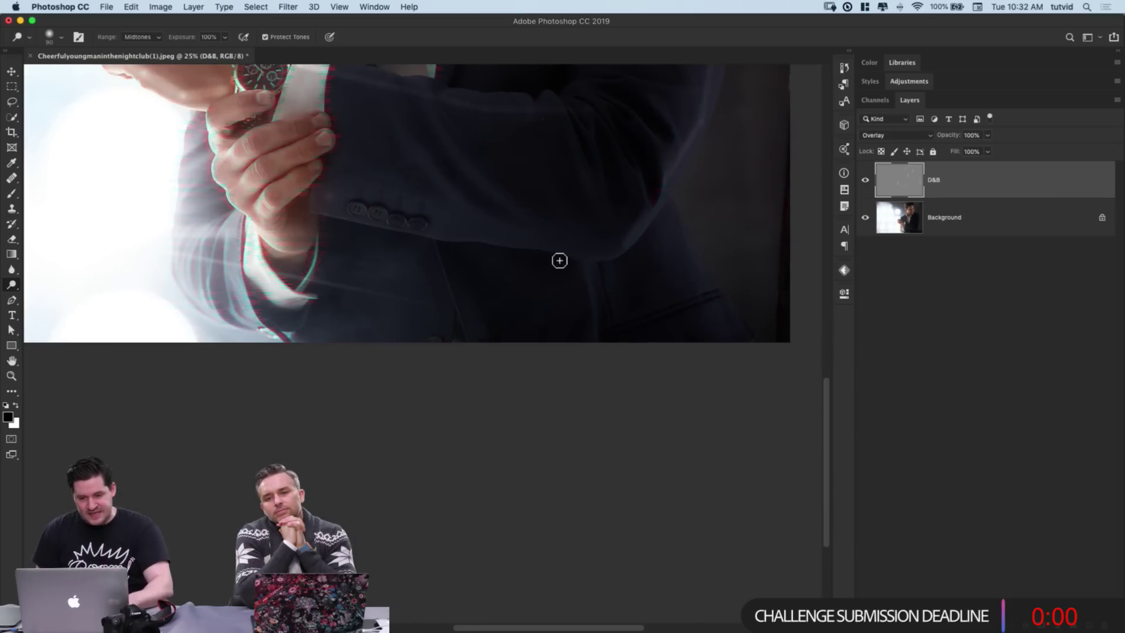
left_click_drag(585, 241, 683, 467)
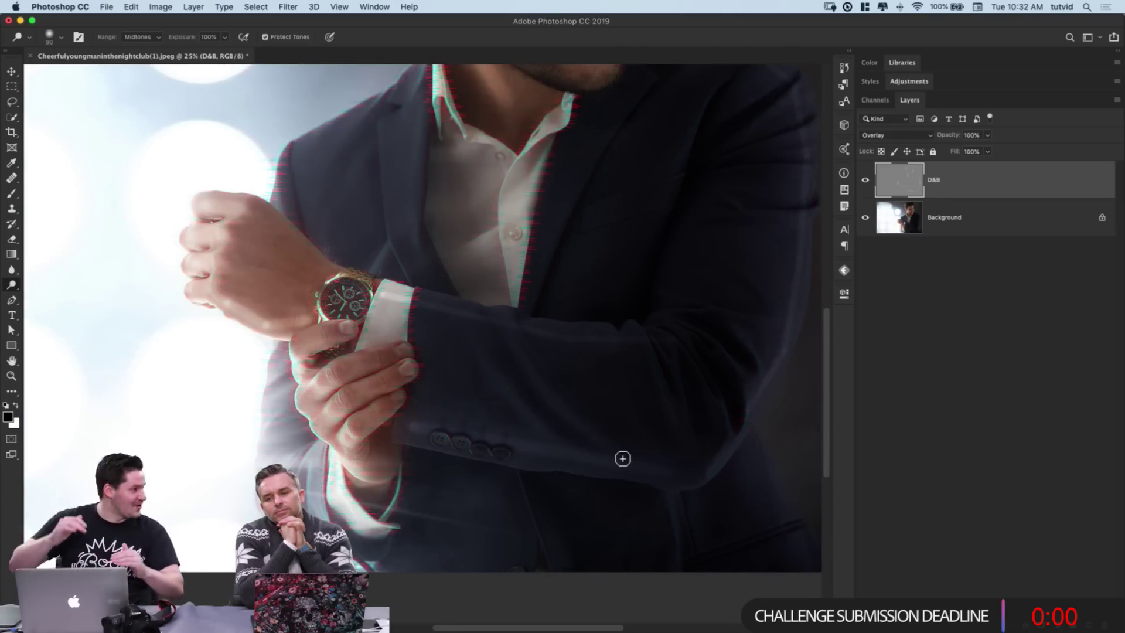
mouse_move(633, 369)
left_mouse_down()
mouse_move(613, 344)
mouse_move(610, 354)
left_mouse_up()
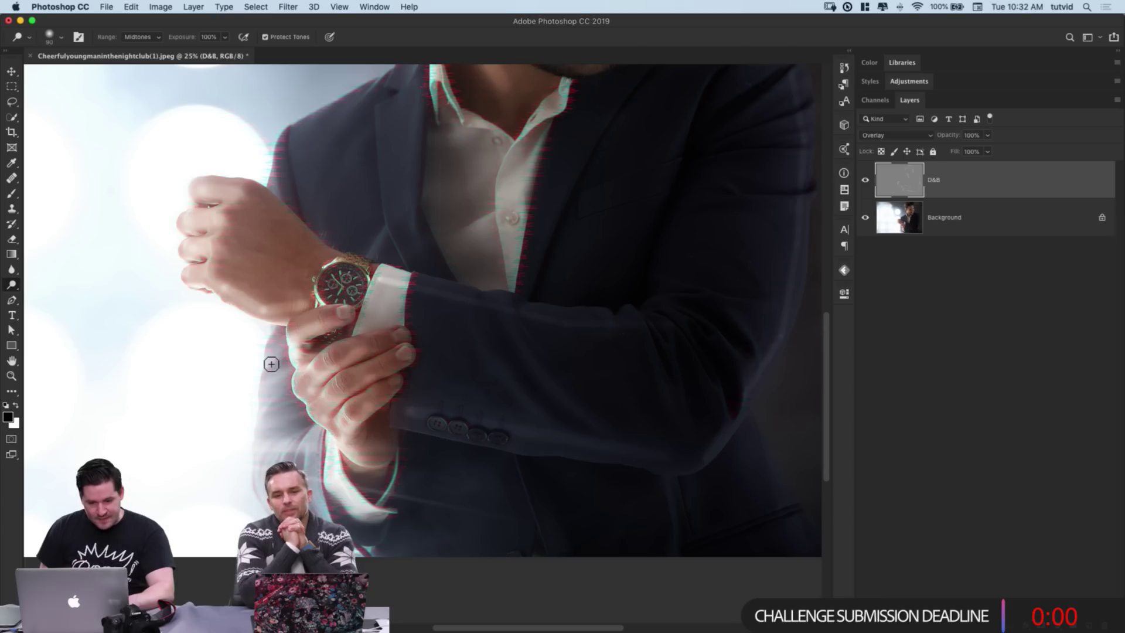
left_click_drag(262, 452, 265, 369)
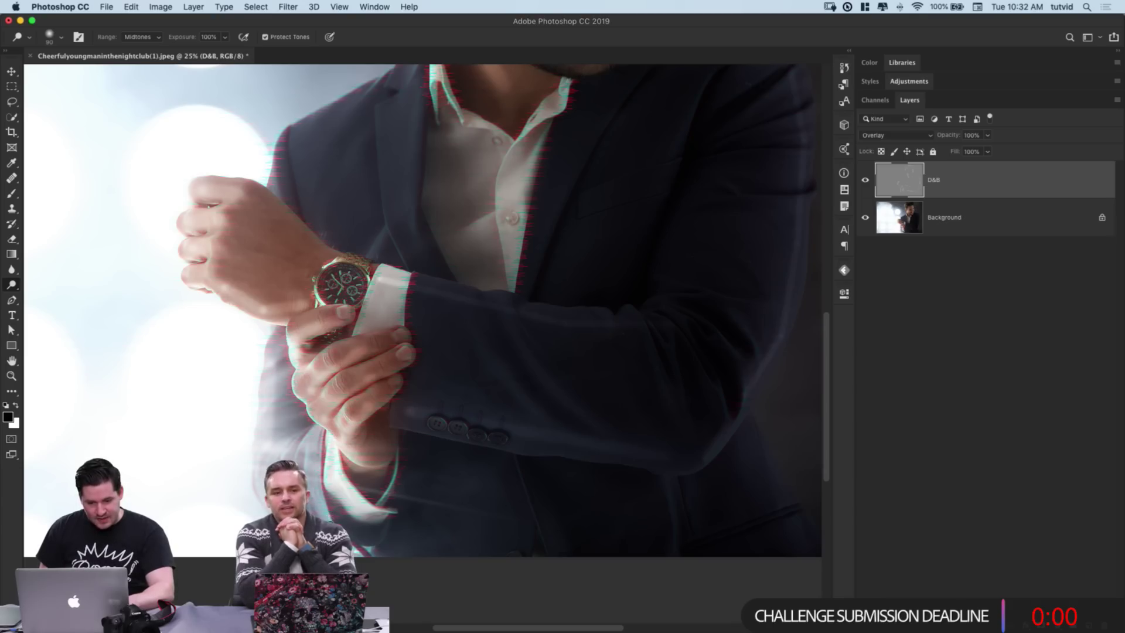
Step: Toggle the D&B layer's visibility to compare the full portrait with and without the dodging
key("super+minus")
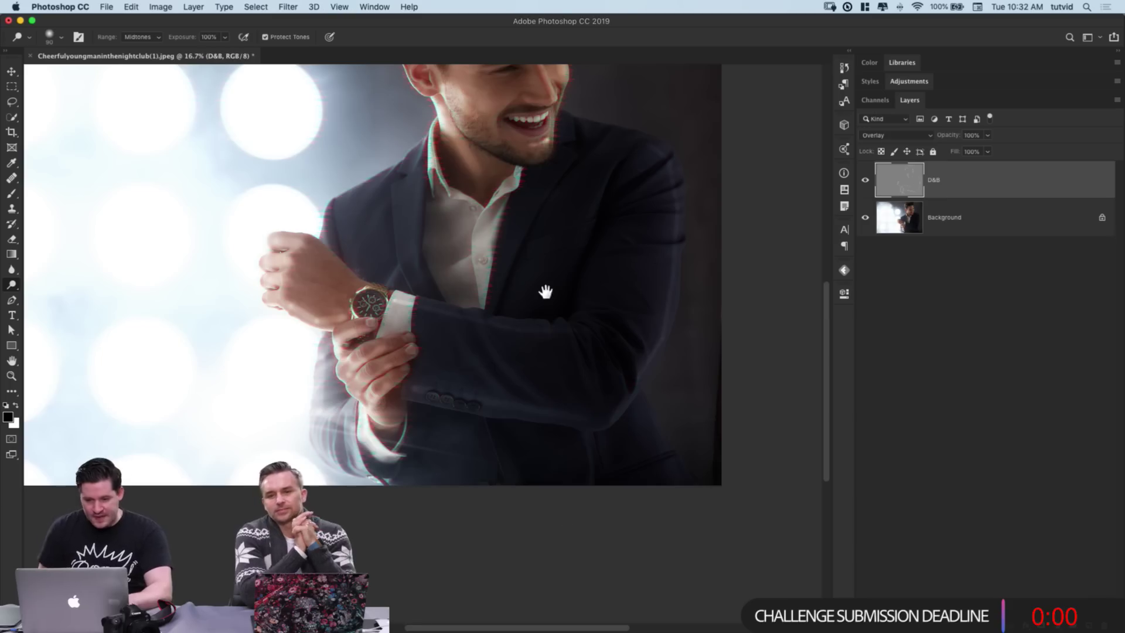
left_click_drag(543, 294, 529, 441)
left_click(865, 182)
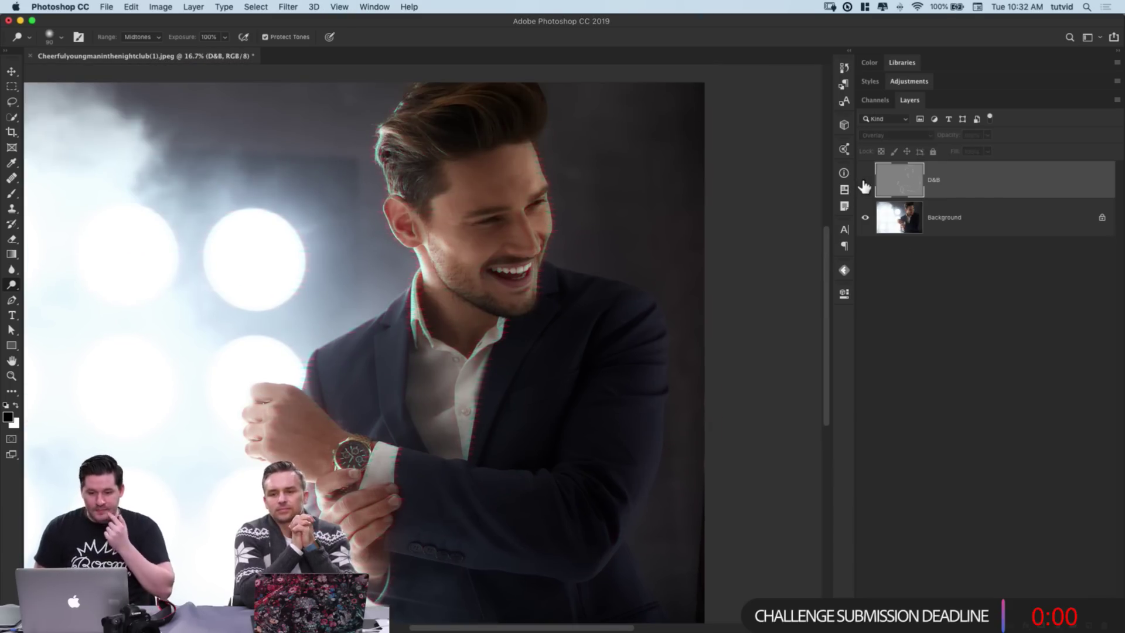
left_click(865, 183)
left_click(864, 182)
left_click(865, 182)
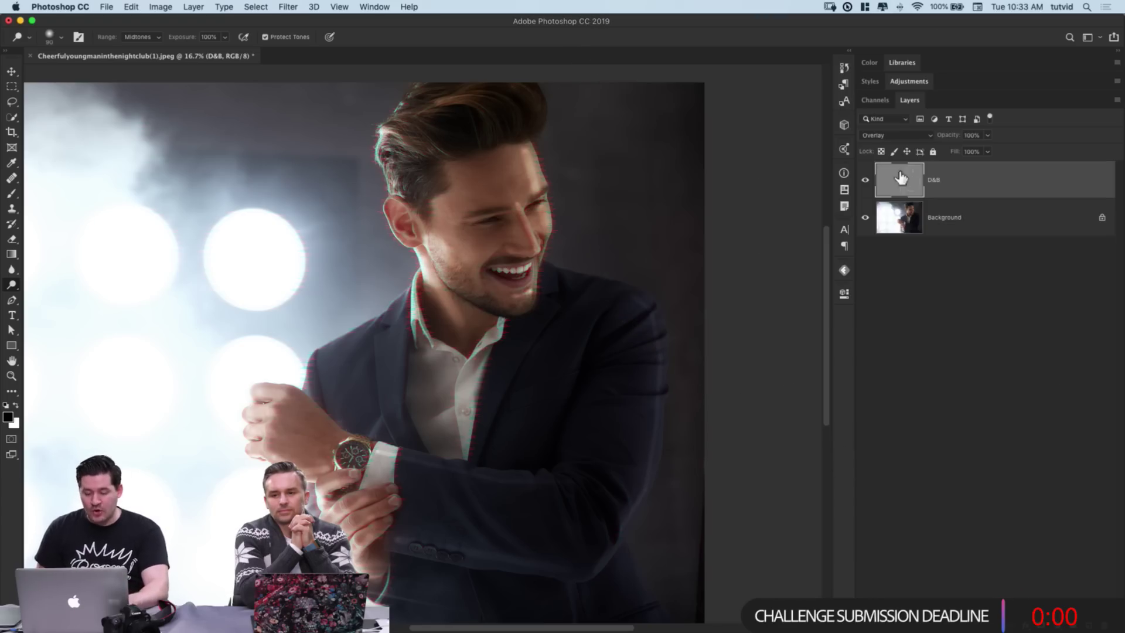
Step: Apply a Gaussian Blur with a radius of 30 pixels to the D&B layer
left_click(288, 7)
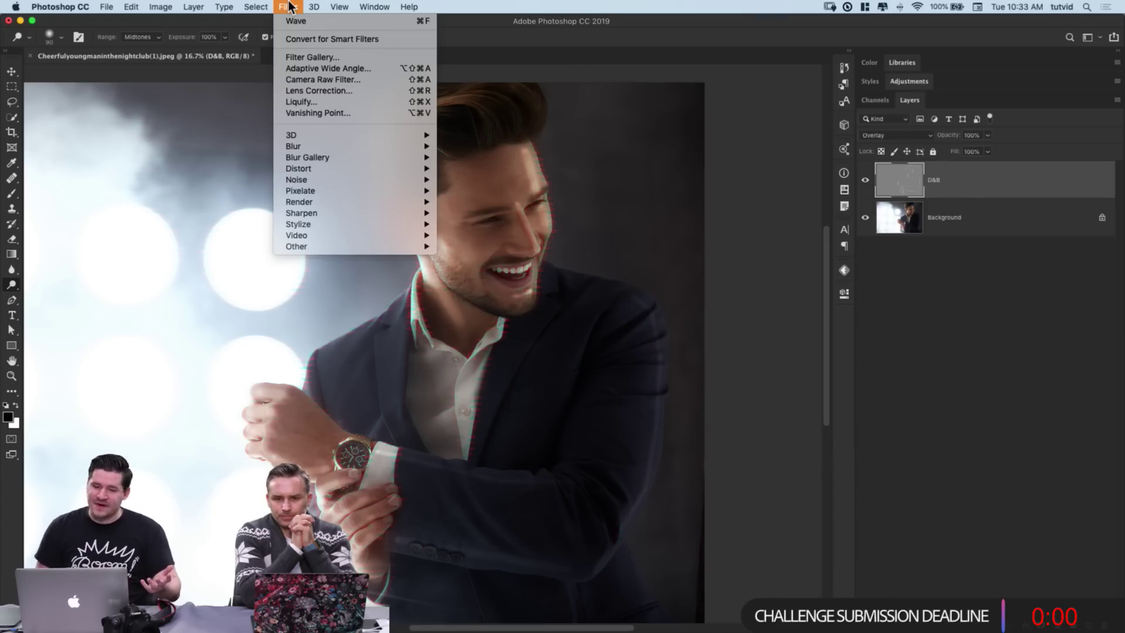
mouse_move(301, 143)
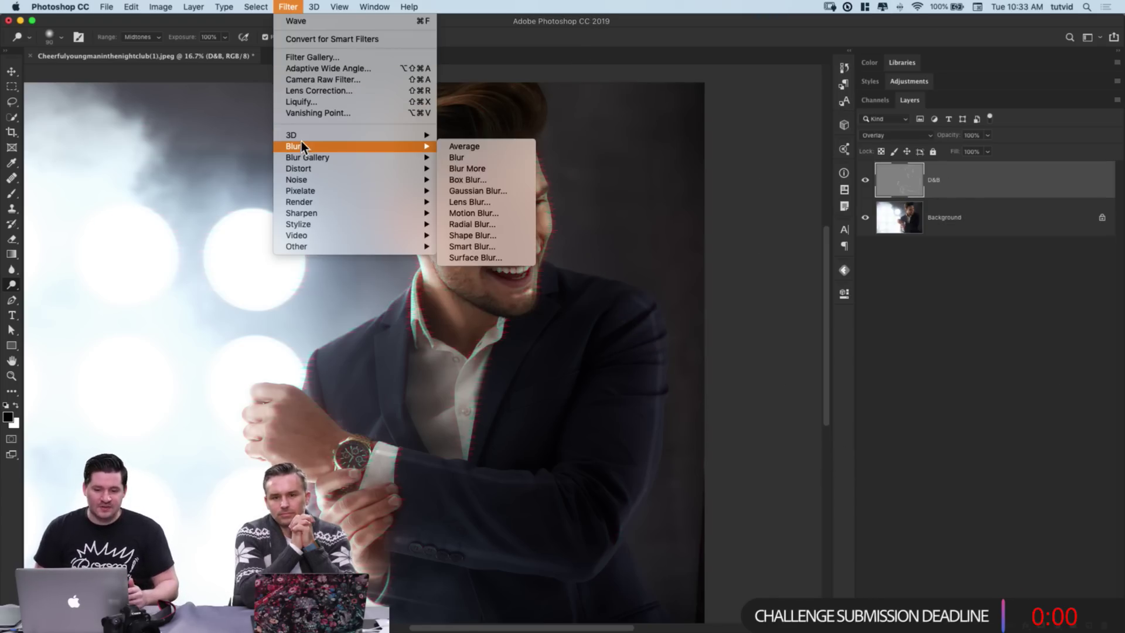
left_click(475, 191)
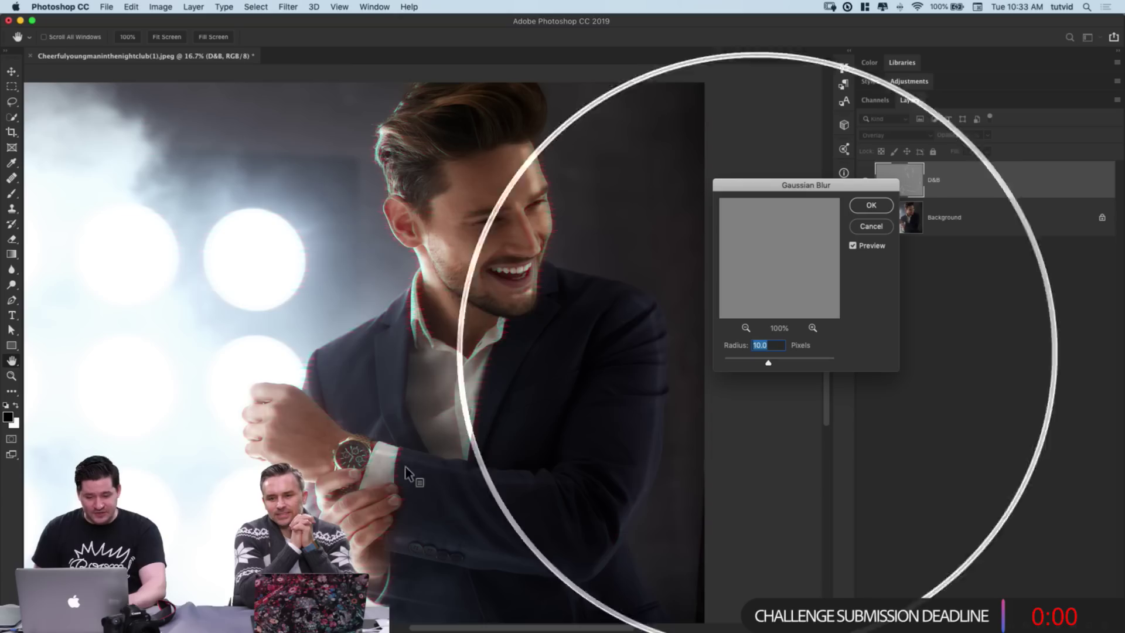
type("25")
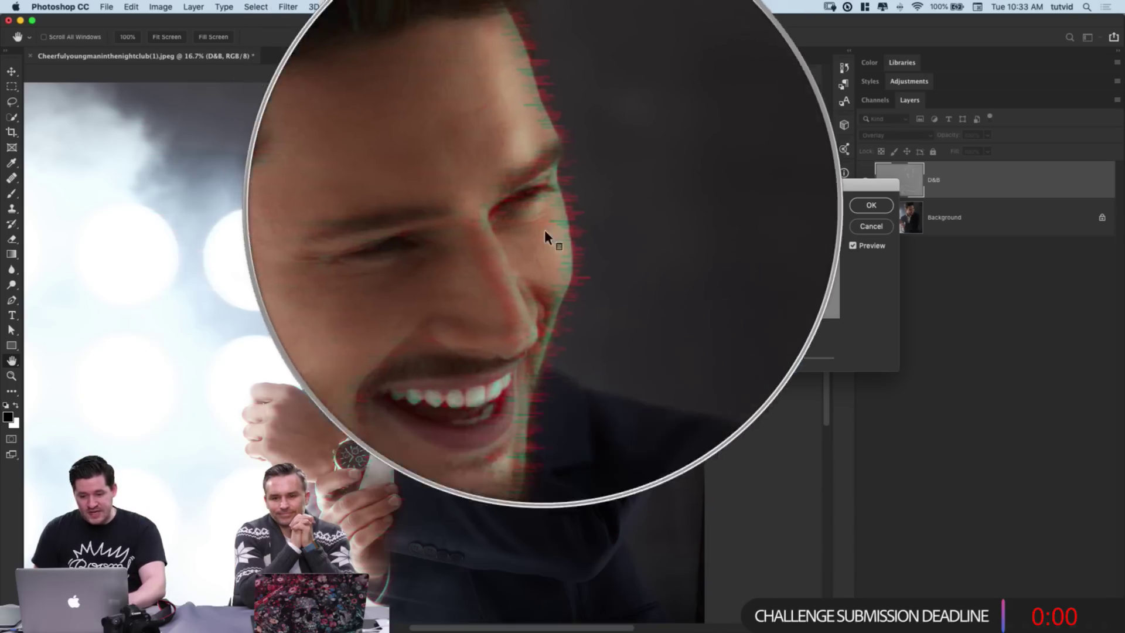
double_click(760, 340)
type("30")
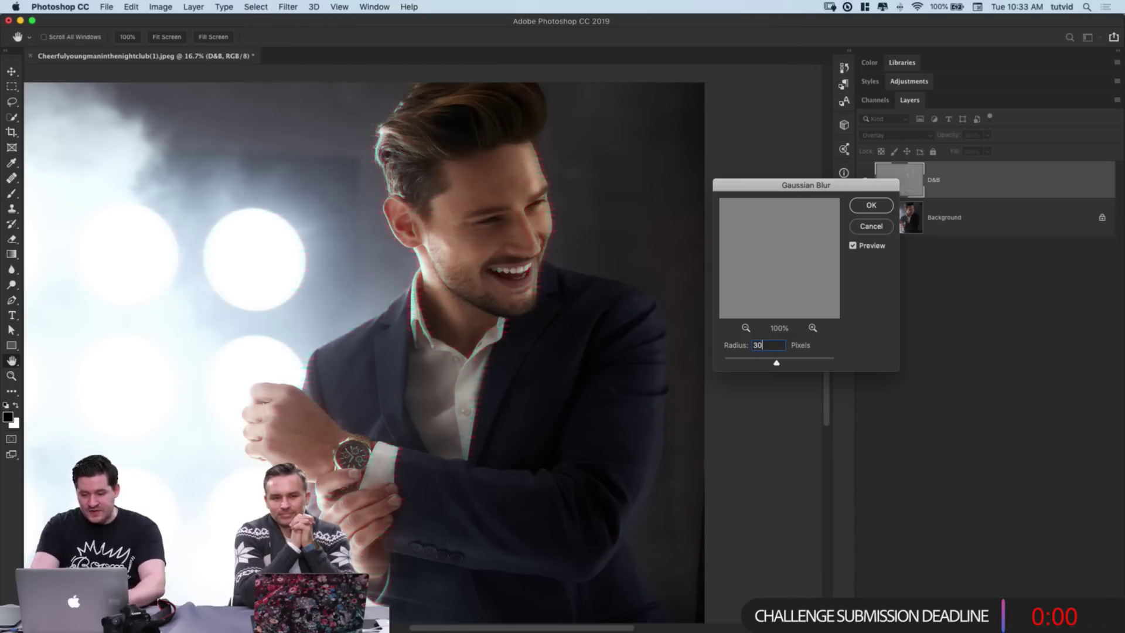
left_click(885, 207)
Step: Toggle the blurred D&B layer's visibility to compare the portrait with and without the softened dodging
left_click(867, 183)
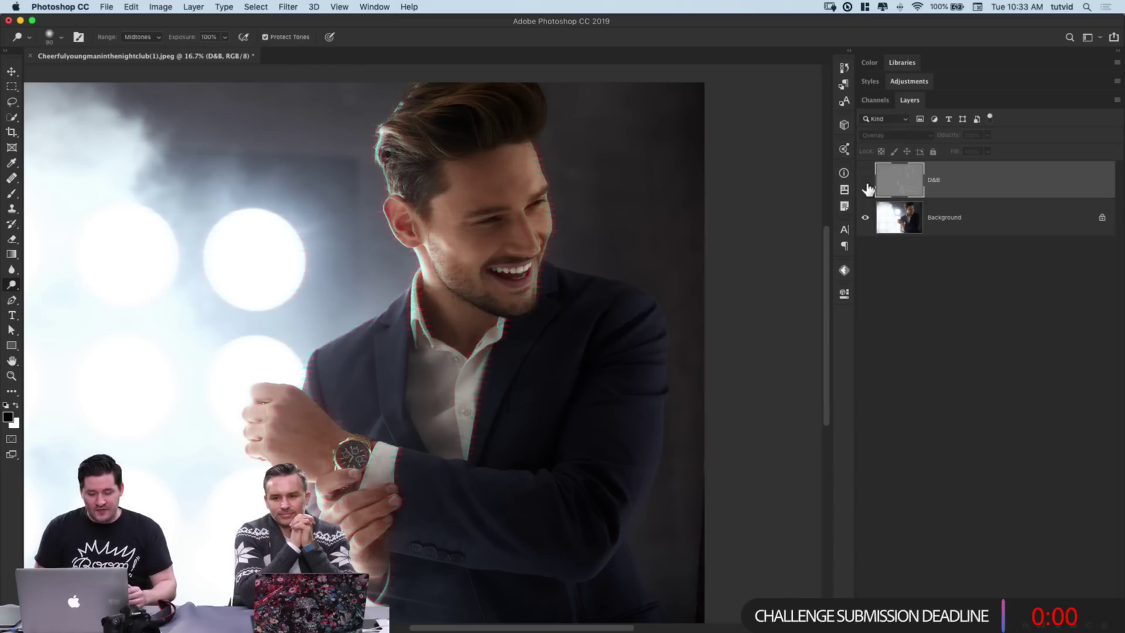
left_click(866, 183)
left_click(866, 183)
left_click(866, 183)
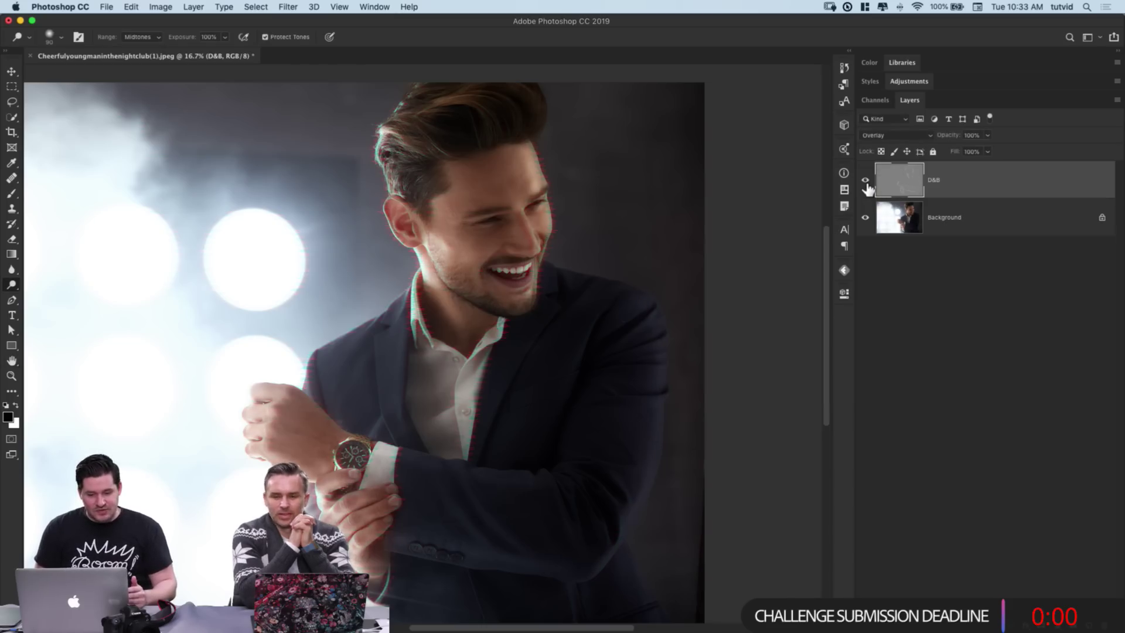
left_click(867, 183)
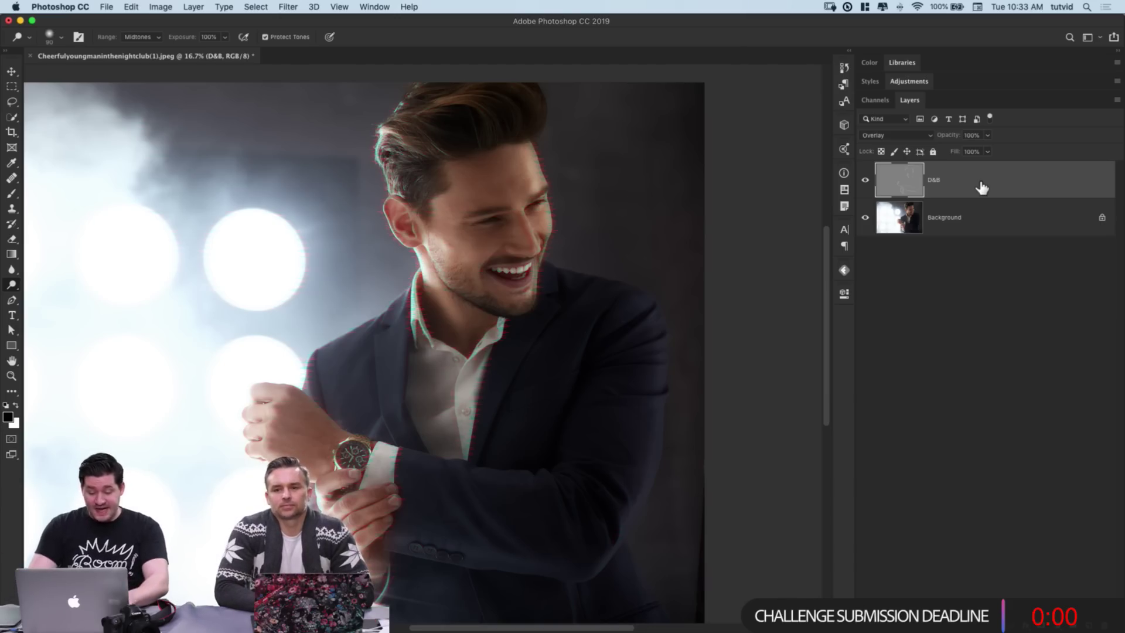
Step: Duplicate the D&B layer, compare the portrait with the copy hidden and shown, and merge the copy down
key("super+j")
left_click(865, 180)
left_click(865, 180)
left_click(866, 180)
left_click(865, 180)
left_click(866, 180)
left_click(866, 180)
key("super+e")
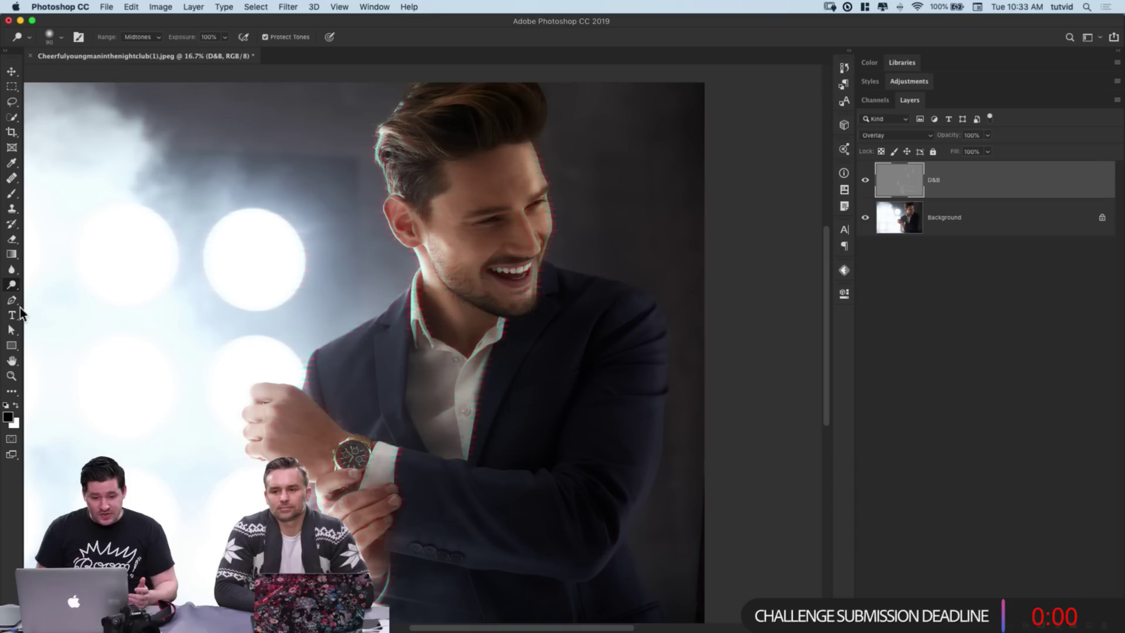
Step: Switch to the Burn tool, duplicate the D&B layer again and merge the copy into the layer below
left_click_drag(12, 283, 54, 304)
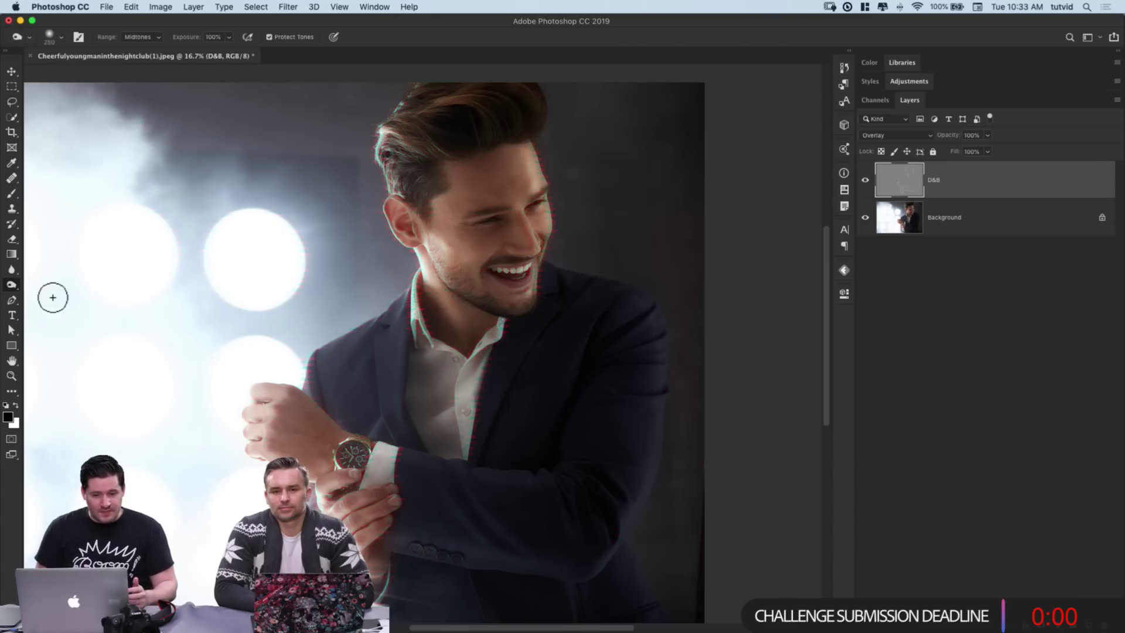
key("super+j")
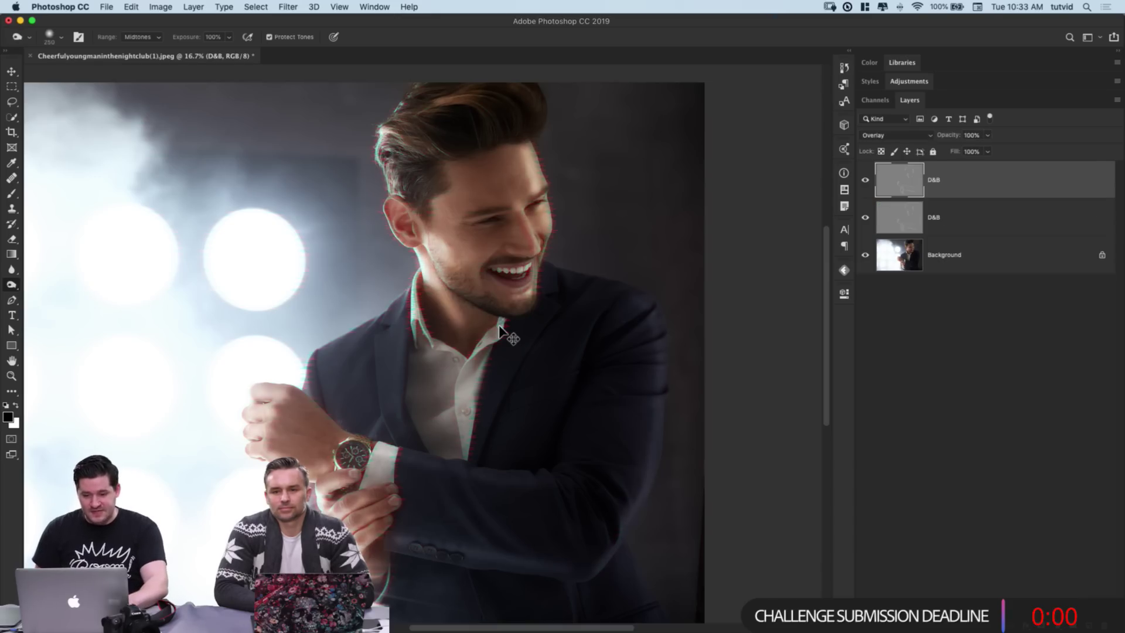
key("super+e")
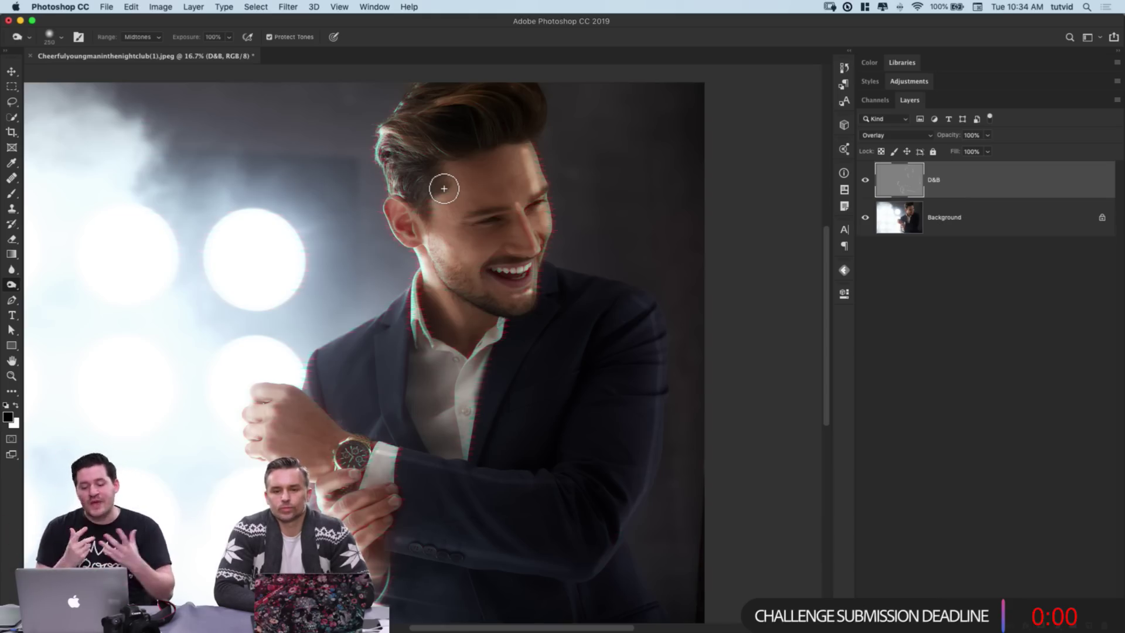
Step: Shrink the Burn brush and darken the shadows on the man's face around the brow and mouth
key("bracketleft")
key("bracketleft")
key("bracketleft")
key("bracketleft")
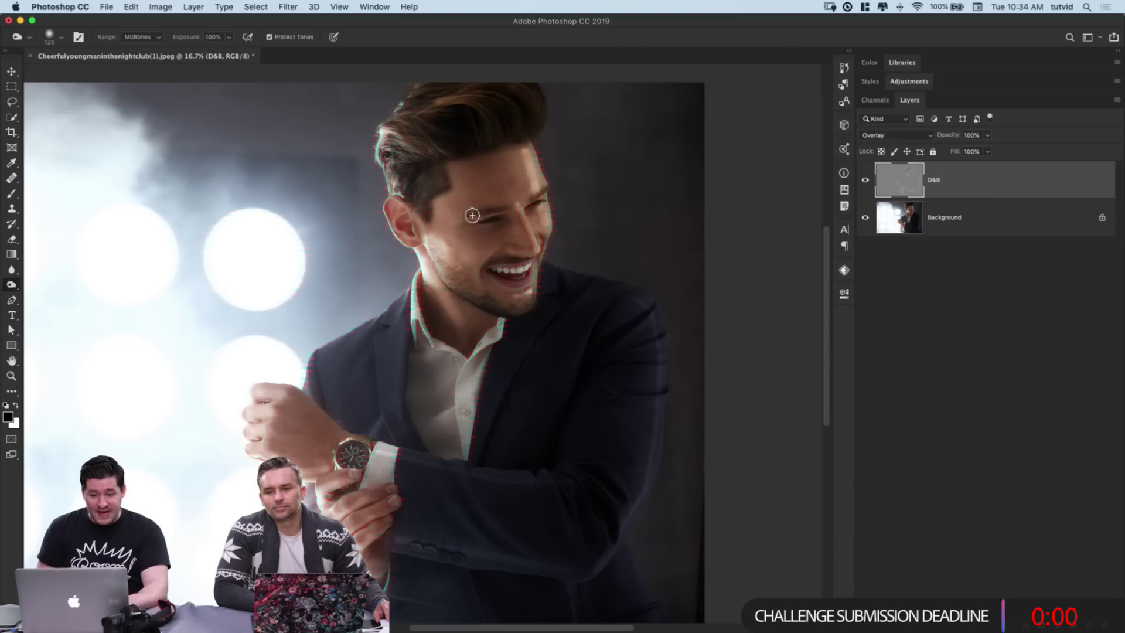
key("bracketleft")
key("bracketleft")
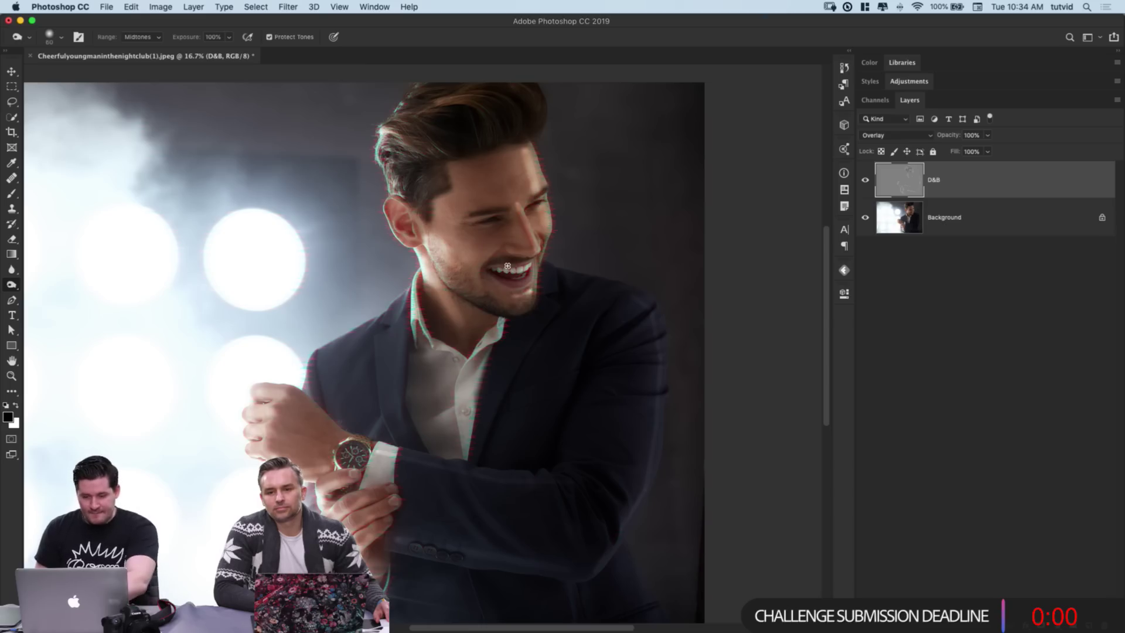
Step: Enlarge the Burn brush and darken the shadows along the jacket's lapel, sleeve folds and lower arm area
key("bracketright")
key("bracketright")
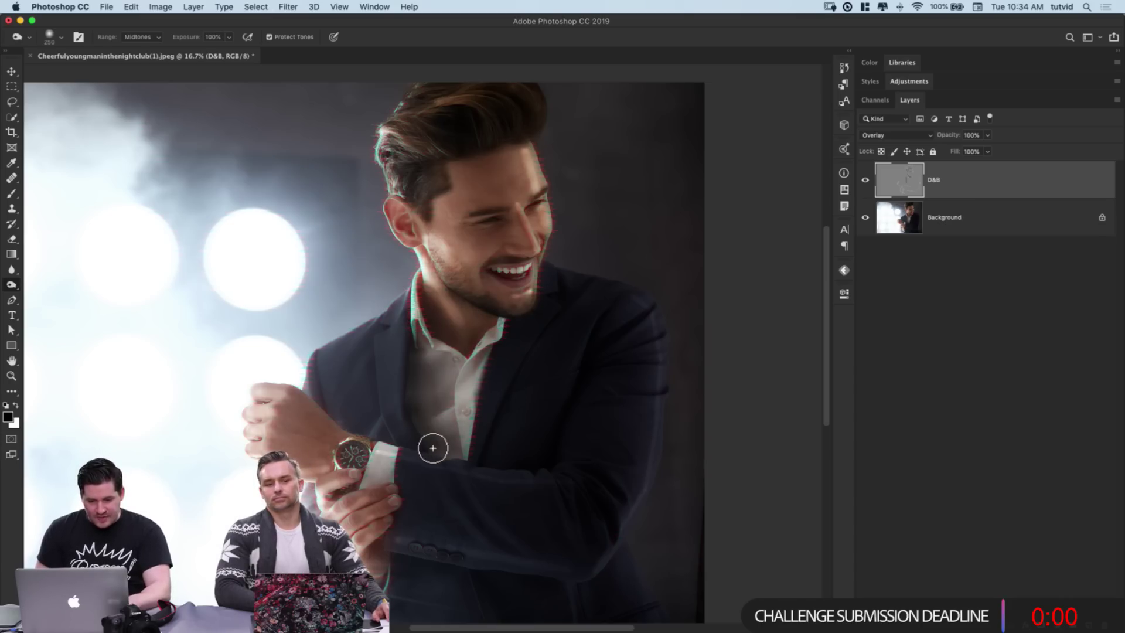
mouse_move(533, 344)
left_mouse_down()
mouse_move(558, 309)
mouse_move(603, 322)
mouse_move(573, 440)
mouse_move(553, 458)
left_mouse_up()
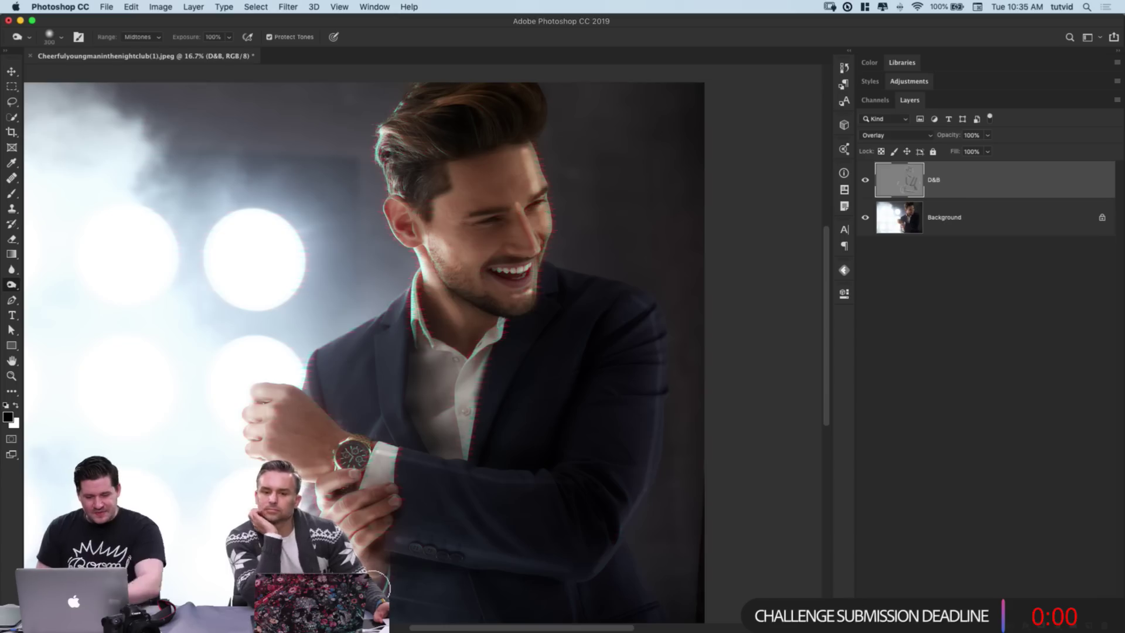
key("bracketright")
key("bracketright")
key("bracketright")
key("bracketright")
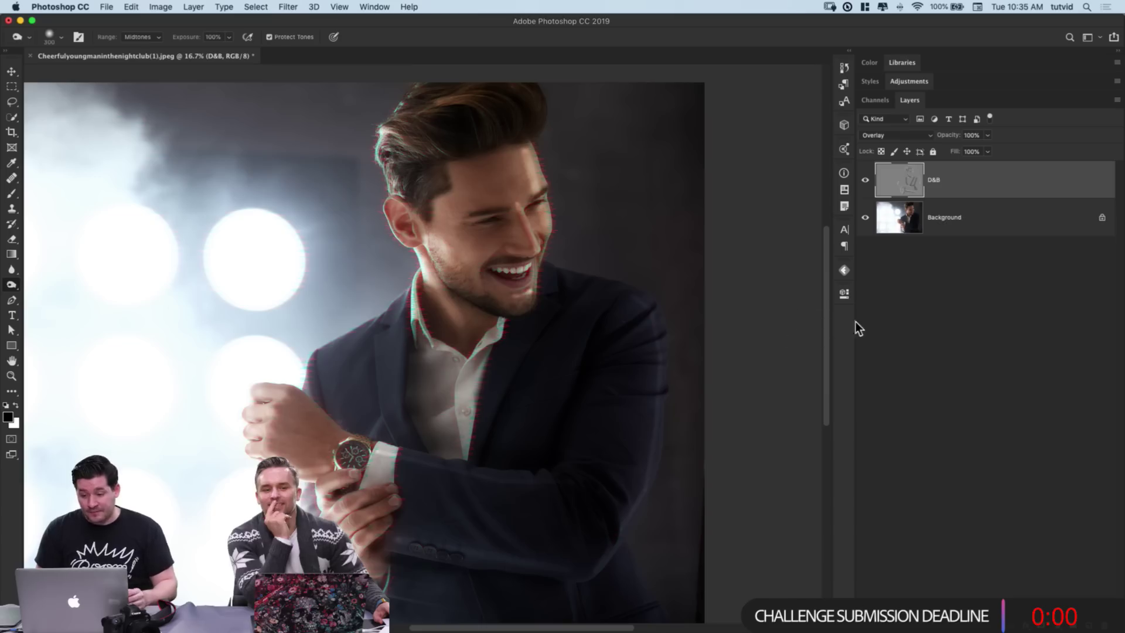
Step: Apply a 30-pixel Gaussian Blur to the burned D&B layer, comparing the portrait with the layer hidden and shown
left_click(865, 182)
left_click(865, 181)
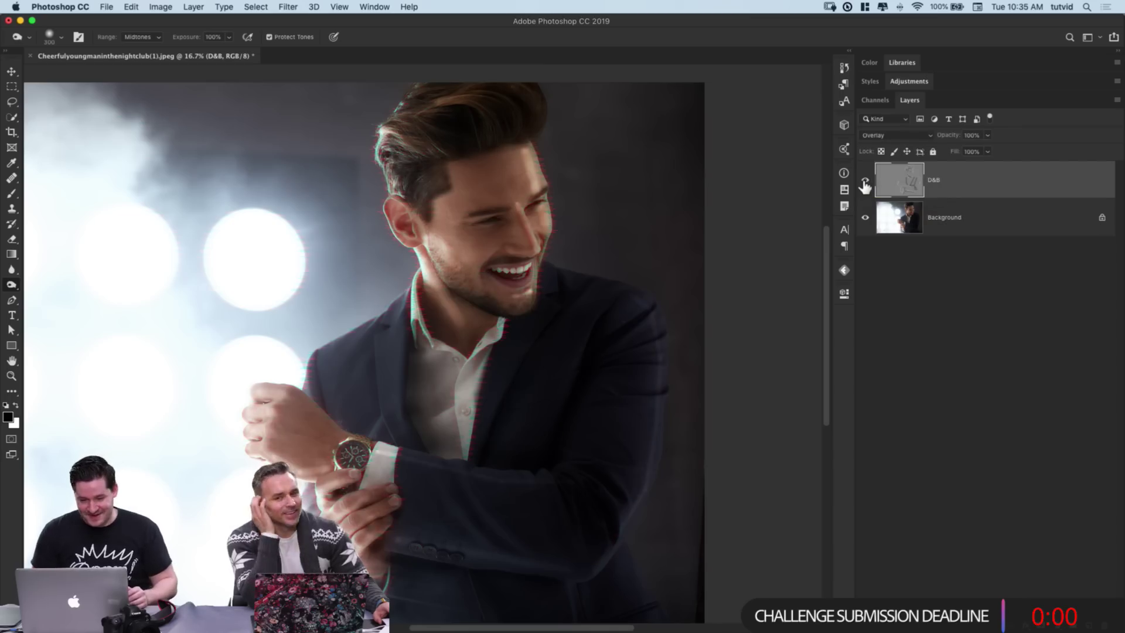
left_click(288, 7)
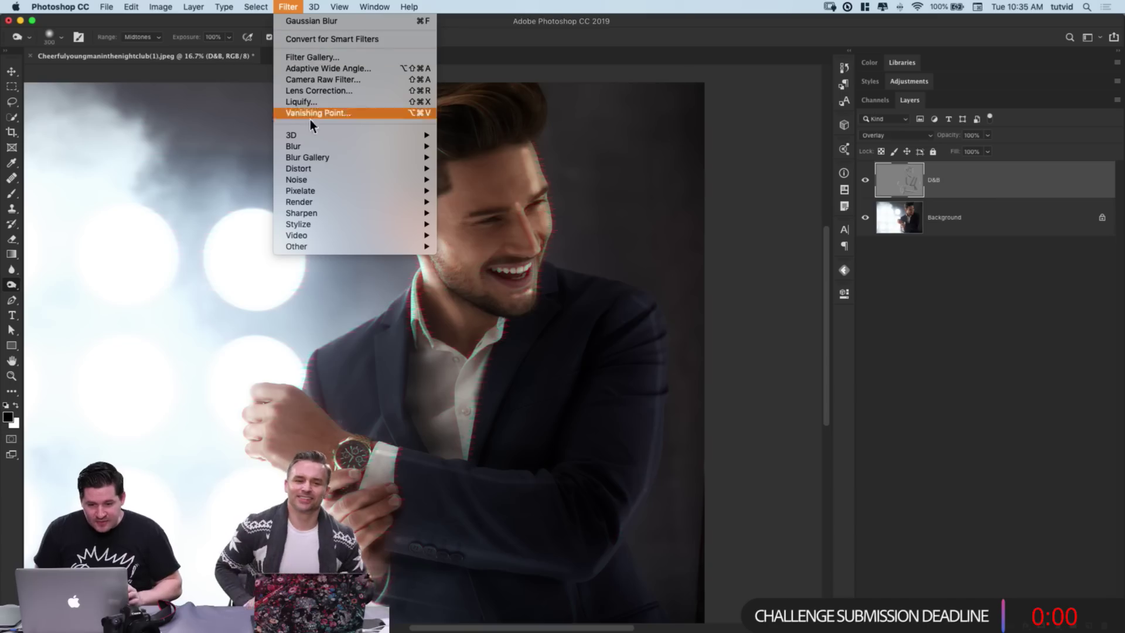
mouse_move(301, 147)
left_click(492, 193)
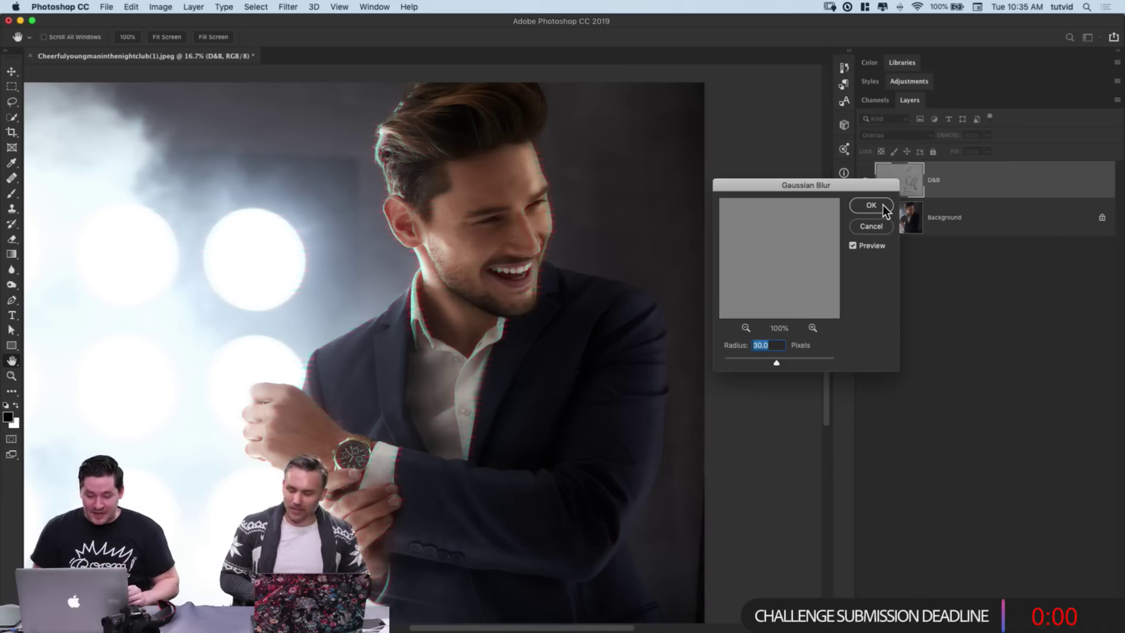
left_click(871, 206)
key("o")
left_click(866, 182)
left_click(865, 181)
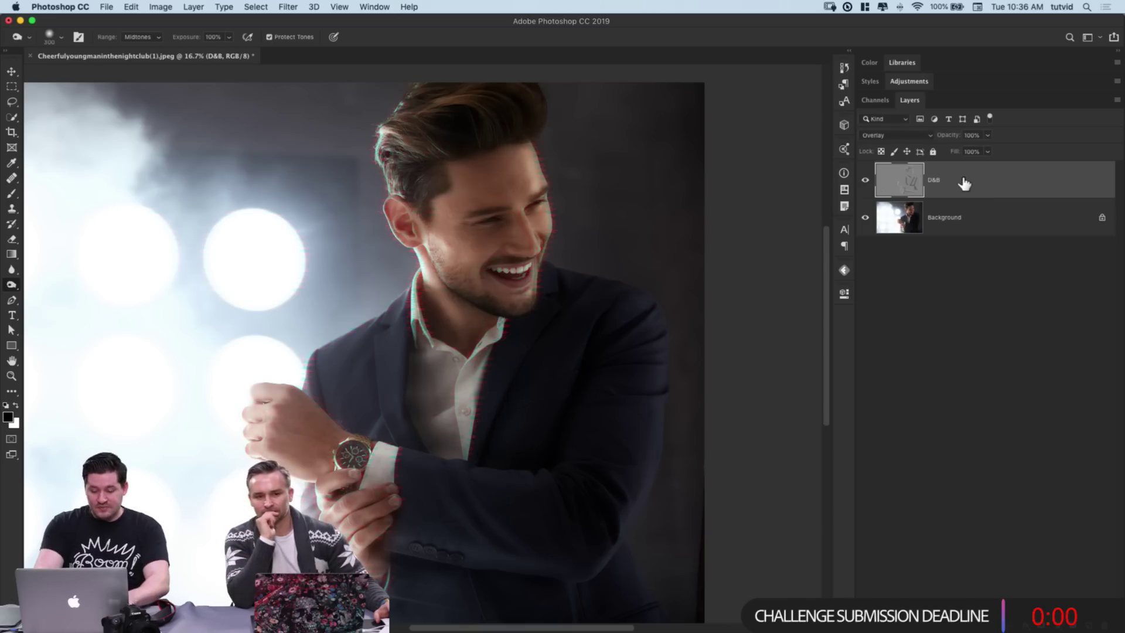
Step: Duplicate the blurred D&B layer and toggle the copy's visibility to compare the stronger effect
key("super+j")
left_click(866, 182)
left_click(865, 182)
left_click(865, 181)
left_click(865, 182)
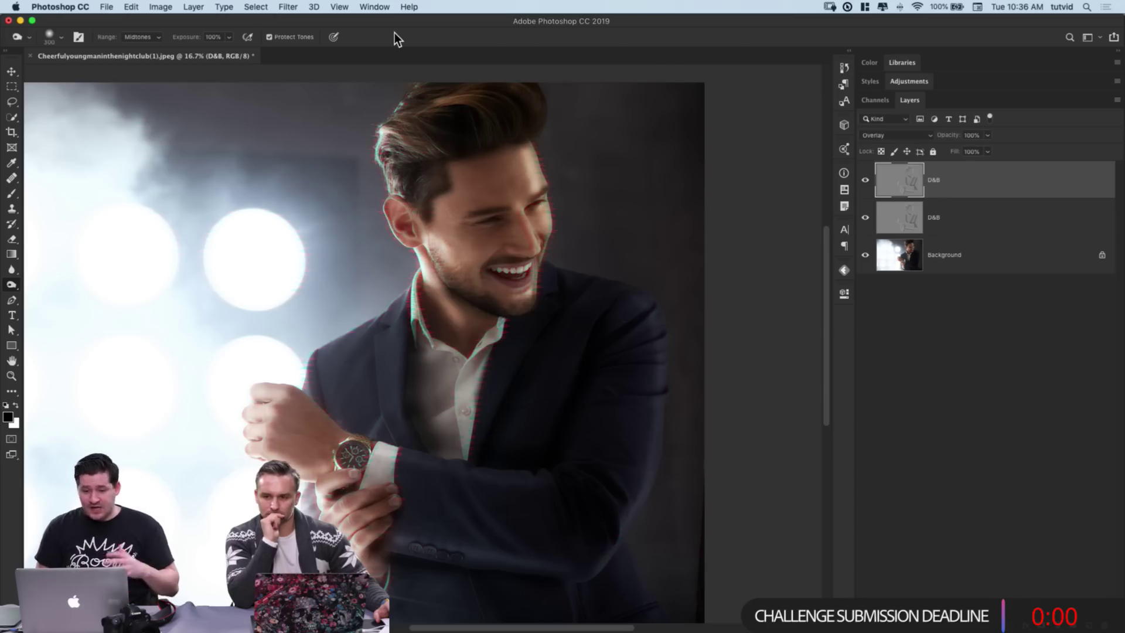
Step: Reduce the lower D&B layer's opacity to 60%
left_click(289, 7)
left_click(734, 273)
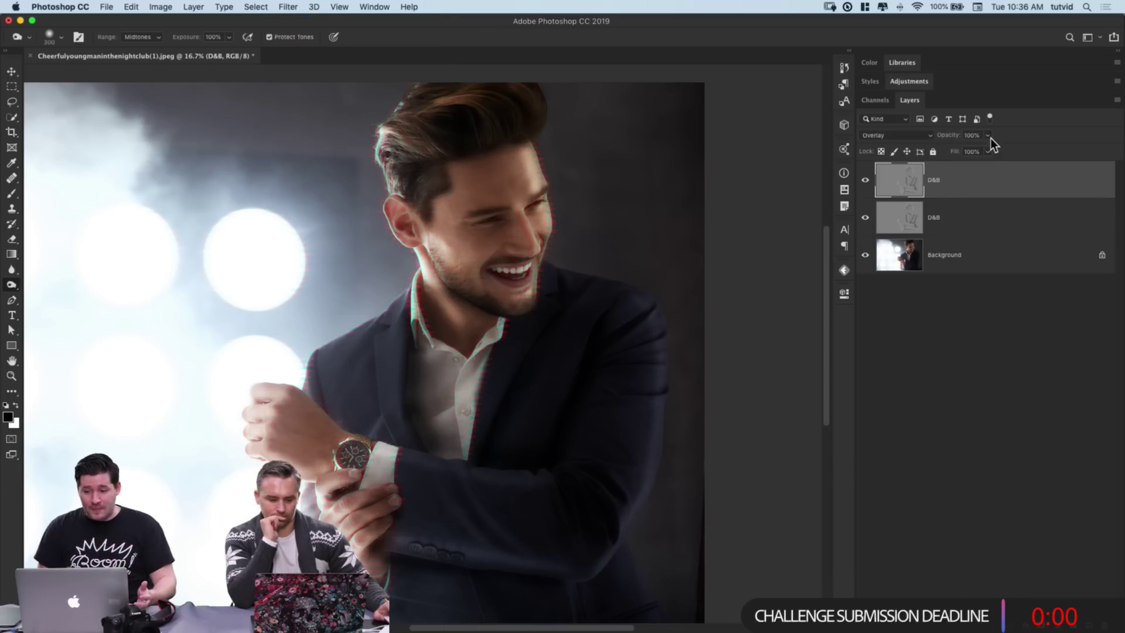
left_click(967, 218)
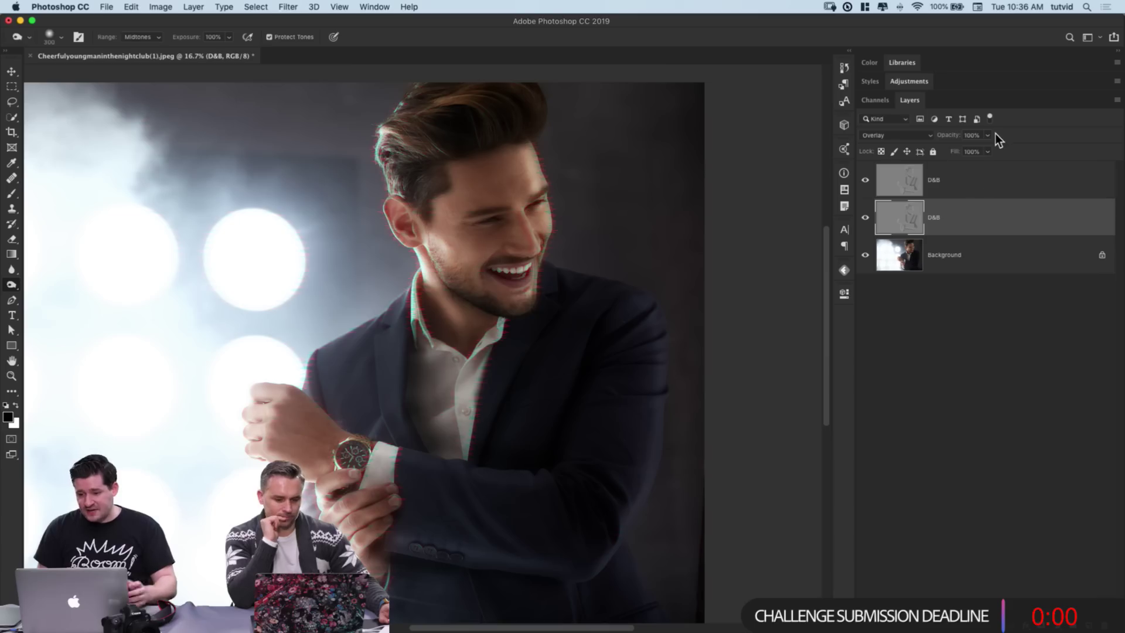
left_click_drag(972, 149, 967, 149)
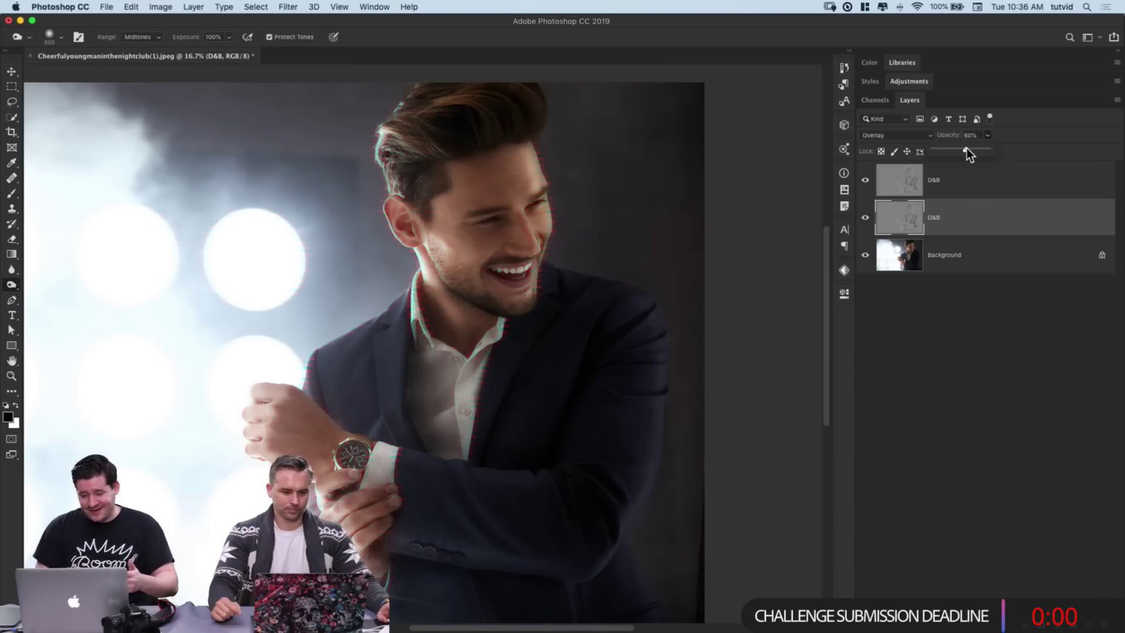
left_click(921, 299)
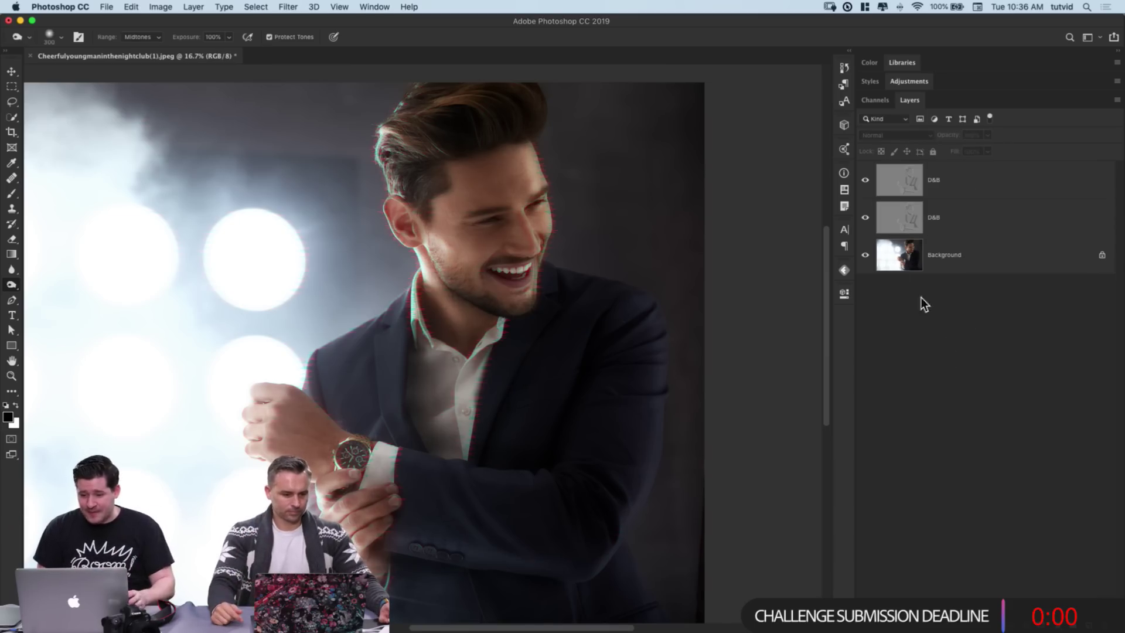
Step: Hide and show both D&B layers together to compare the finished portrait with the original Background
left_click(865, 258, "alt")
left_click(865, 258, "alt")
left_click(865, 258, "alt")
left_click(865, 258, "alt")
left_click(865, 258, "alt")
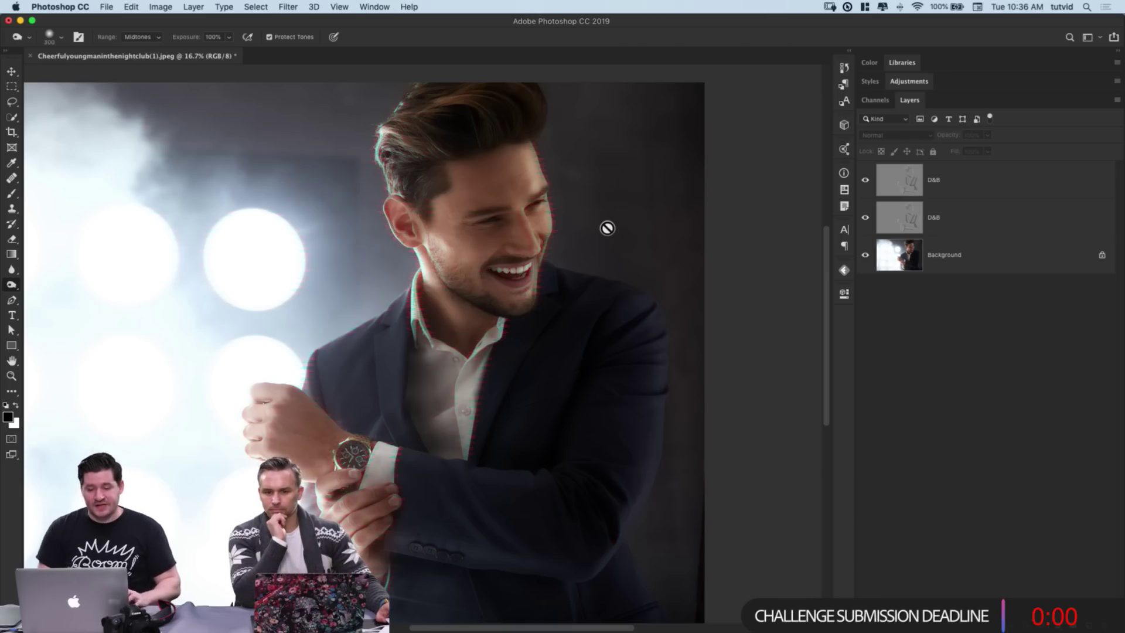
Step: Switch to the Move tool and close the nightclub portrait document
key("v")
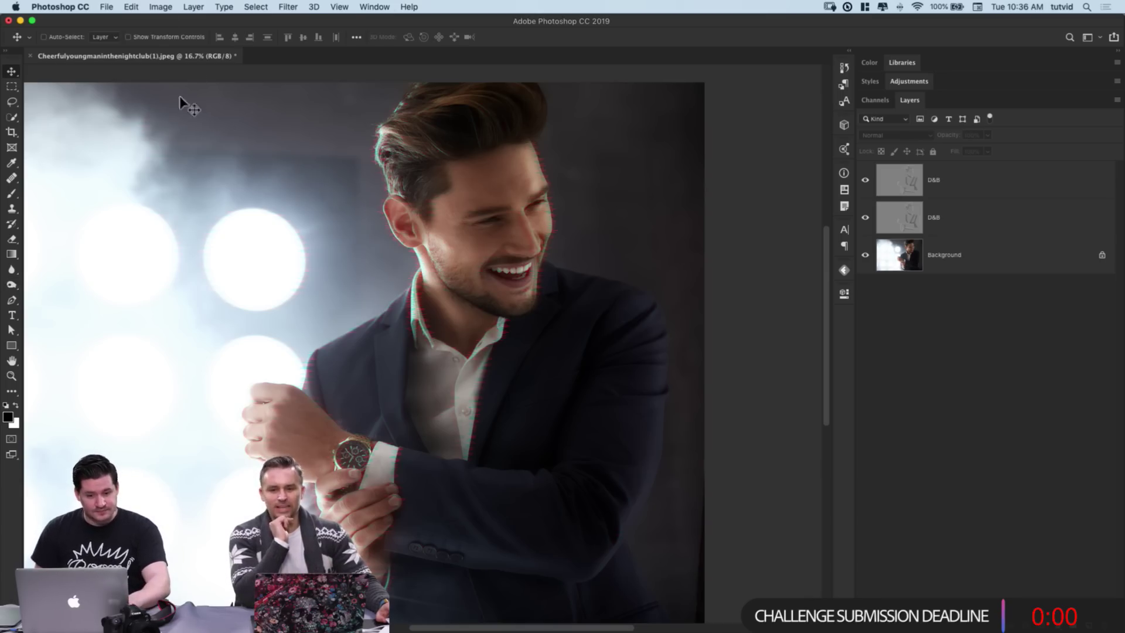
key("super+w")
left_click(509, 219)
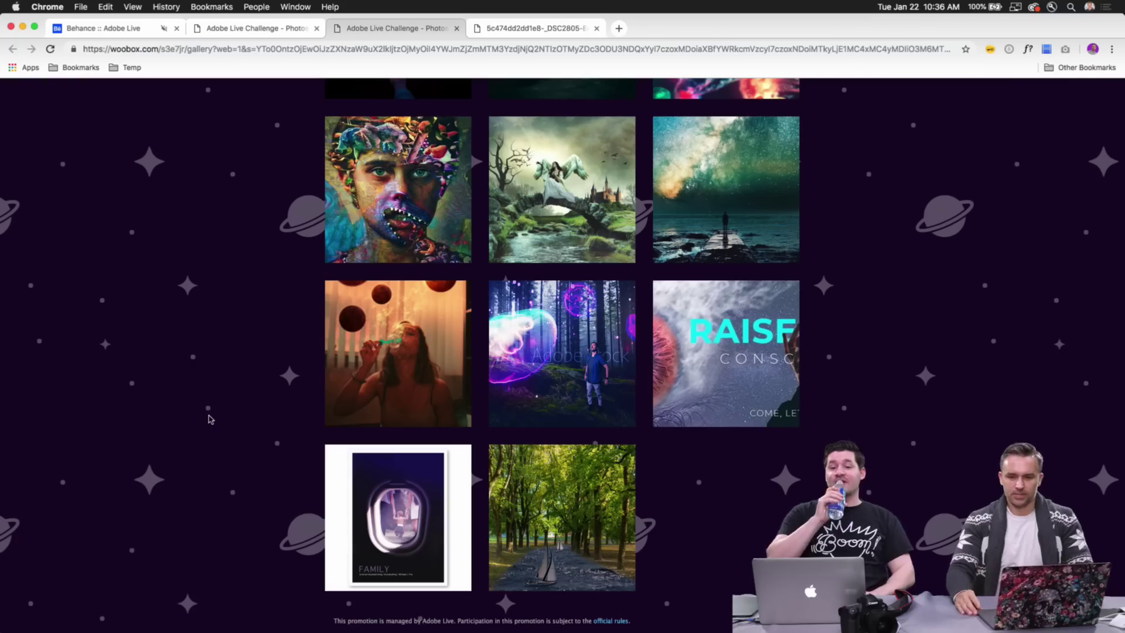
Step: Open the Behance live page in Chrome and read the daily challenge brief, highlighting "combine at least 2 images" and "surreal scene!"
scroll(171, 419, "up", 2)
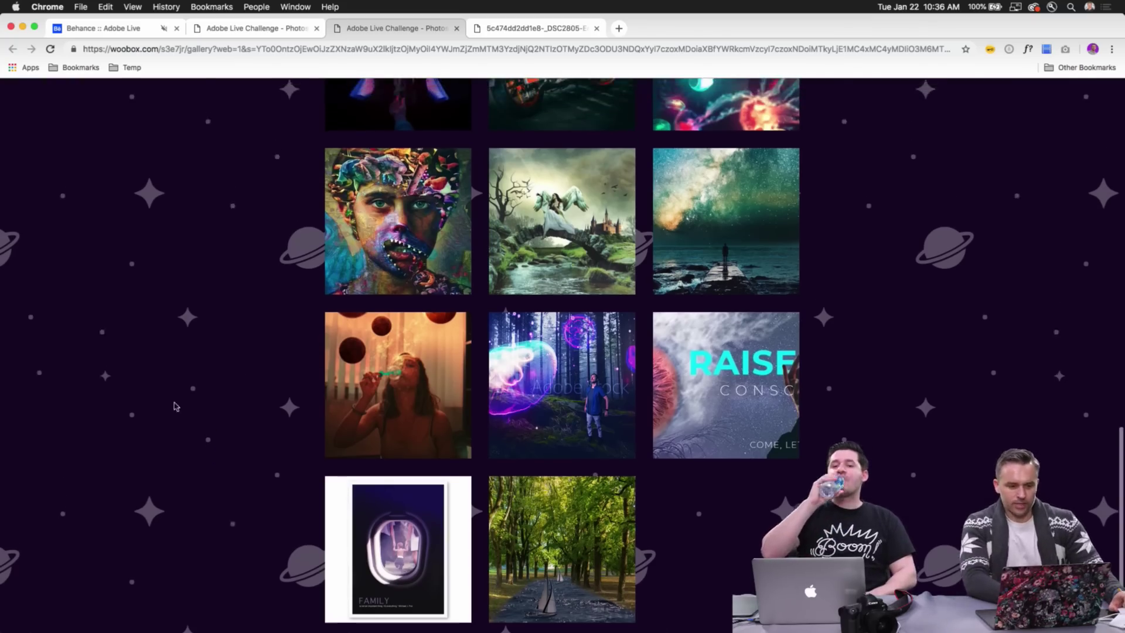
left_click(105, 31)
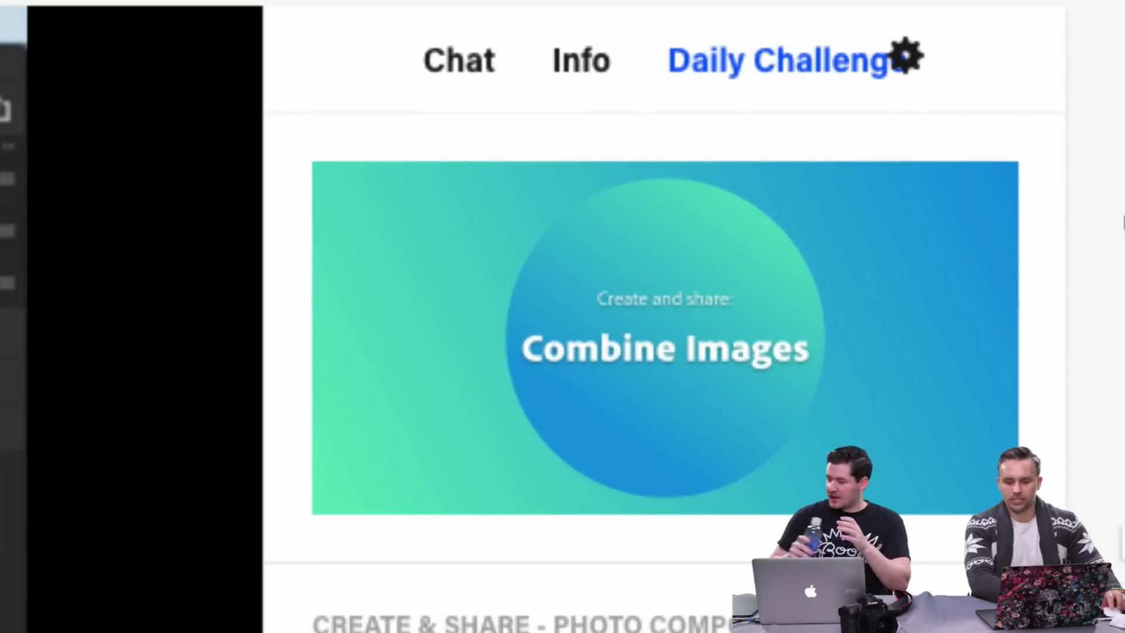
scroll(1116, 246, "down", 5)
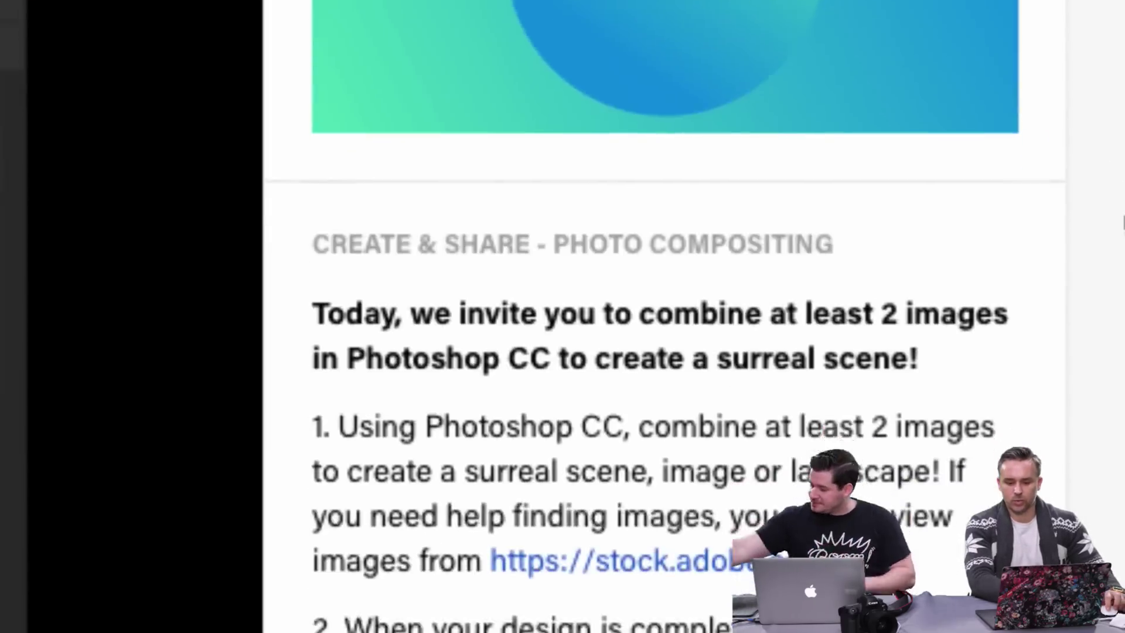
left_click_drag(632, 249, 1005, 251)
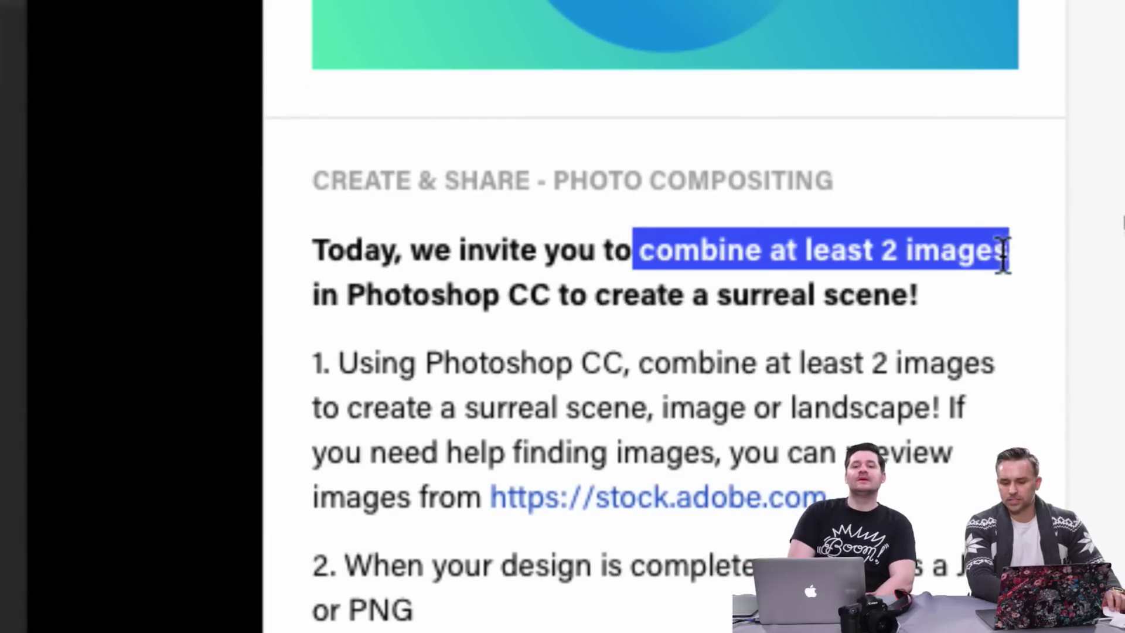
left_click_drag(710, 293, 954, 307)
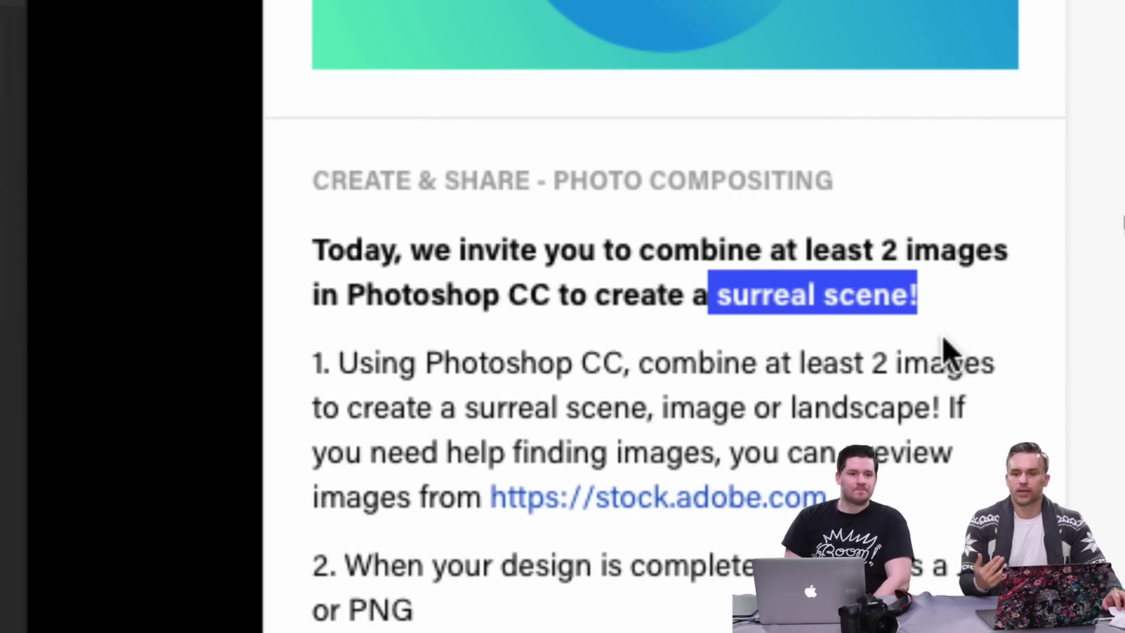
scroll(944, 346, "down", 7)
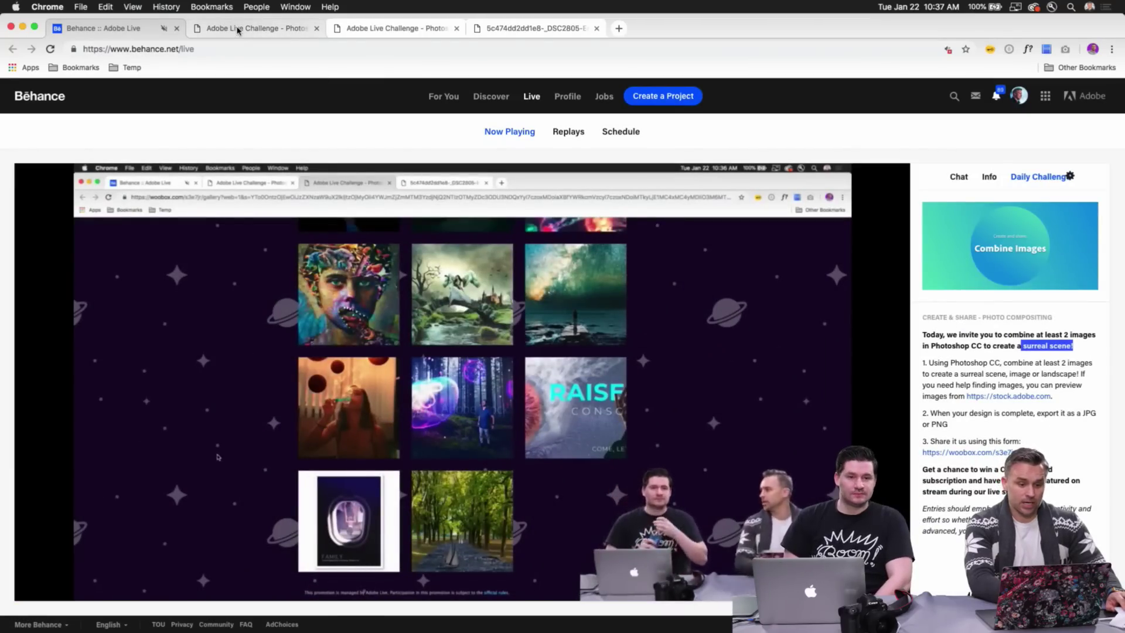
Step: View the Photoshop challenge entry form, and open the tree-lined path submission with sailboats from the submissions gallery
left_click(238, 29)
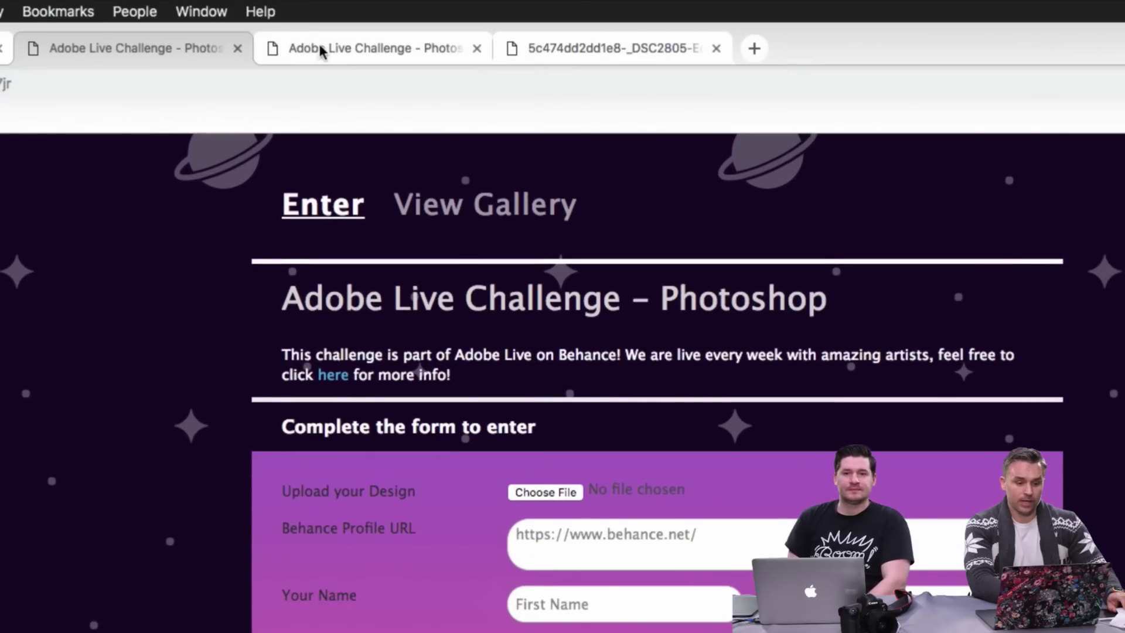
left_click(302, 0)
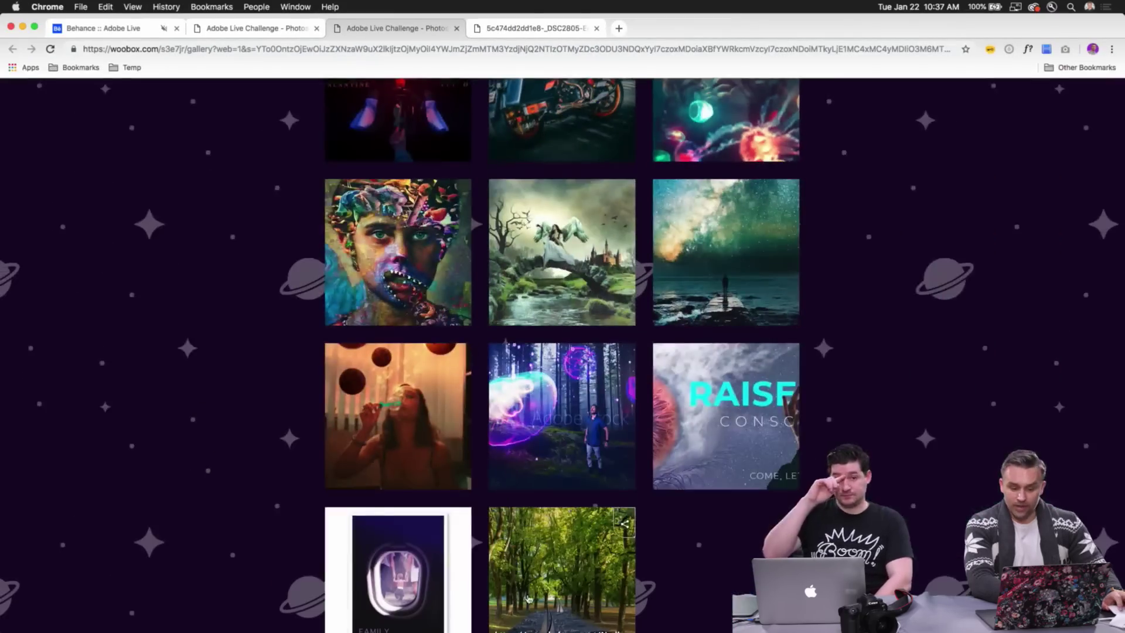
scroll(528, 598, "down", 2)
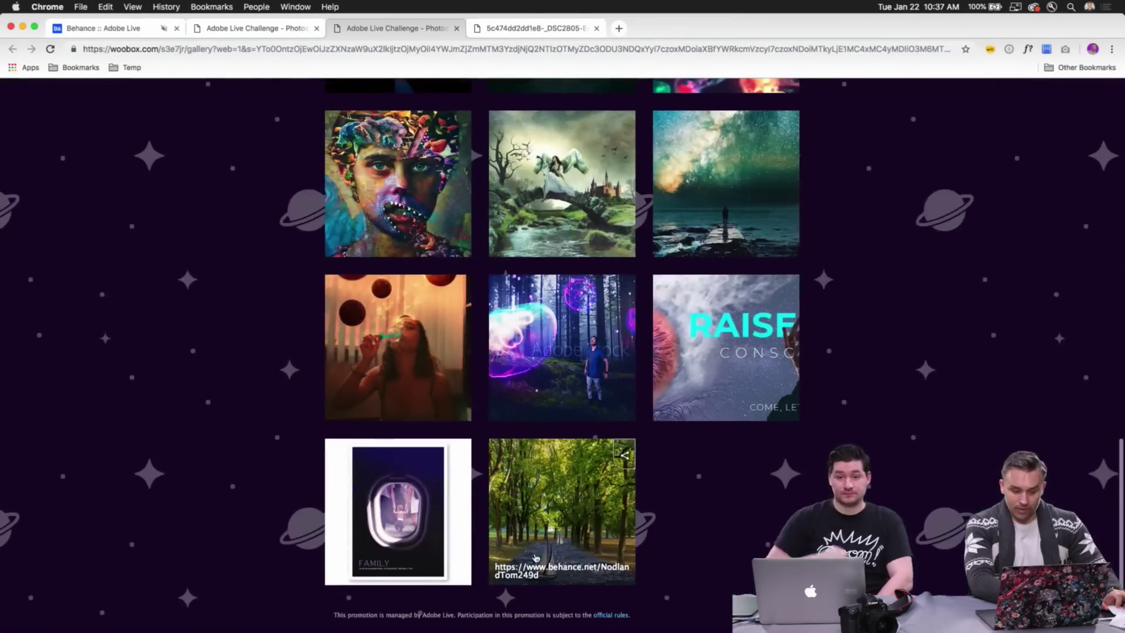
left_click(527, 504)
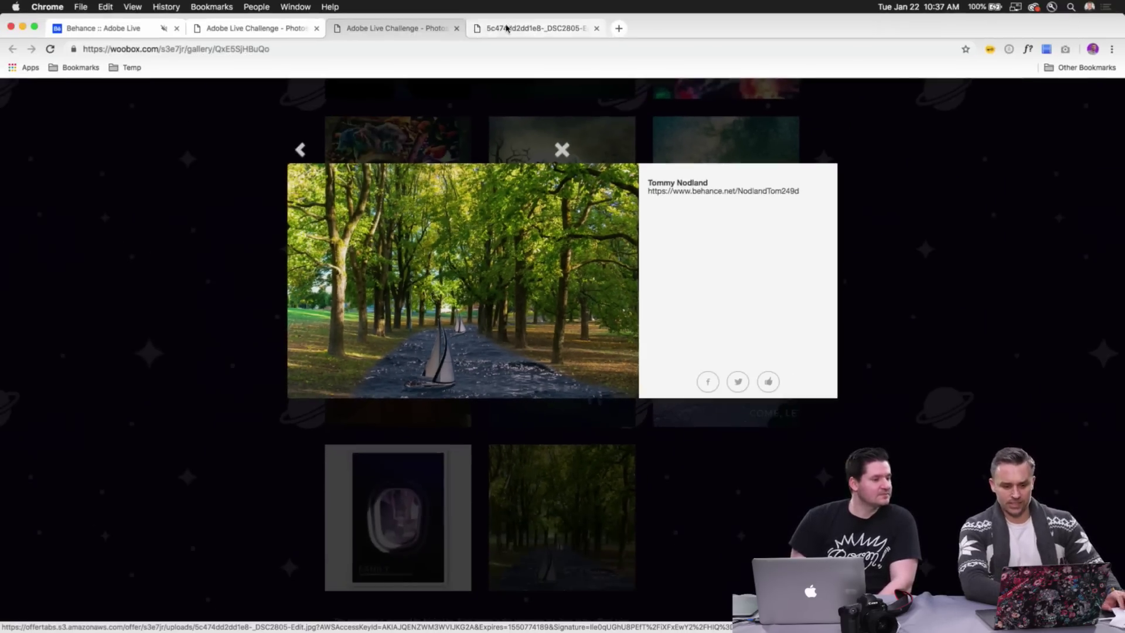
Step: Show the full-size image of the sailboat submission and examine the boats and water up close
left_click(507, 28)
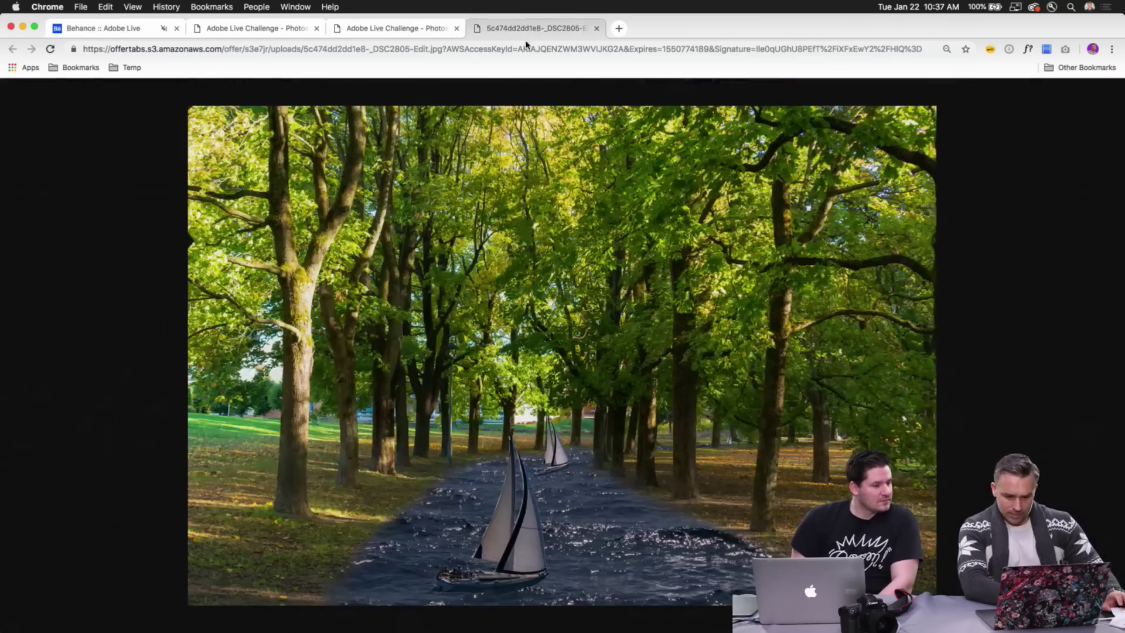
left_click(524, 551)
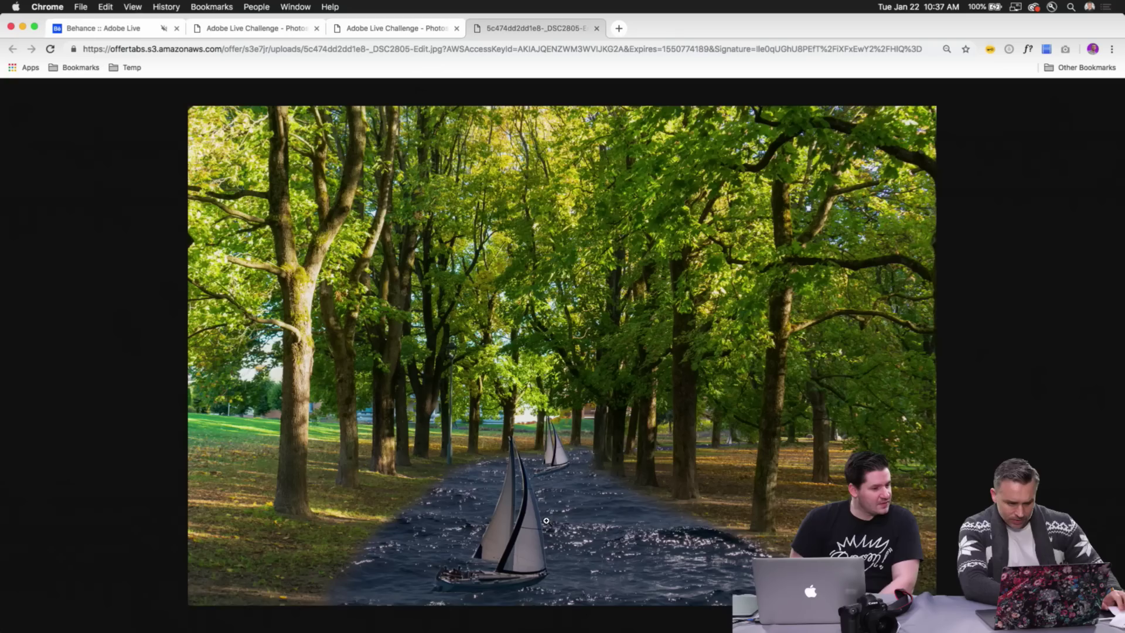
left_click(501, 534)
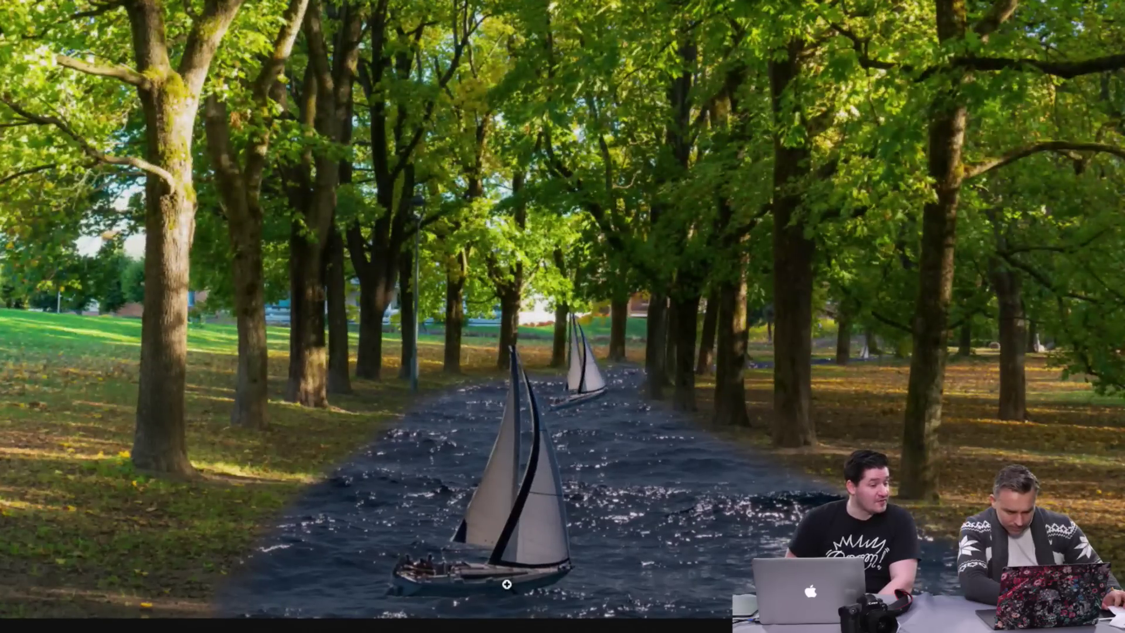